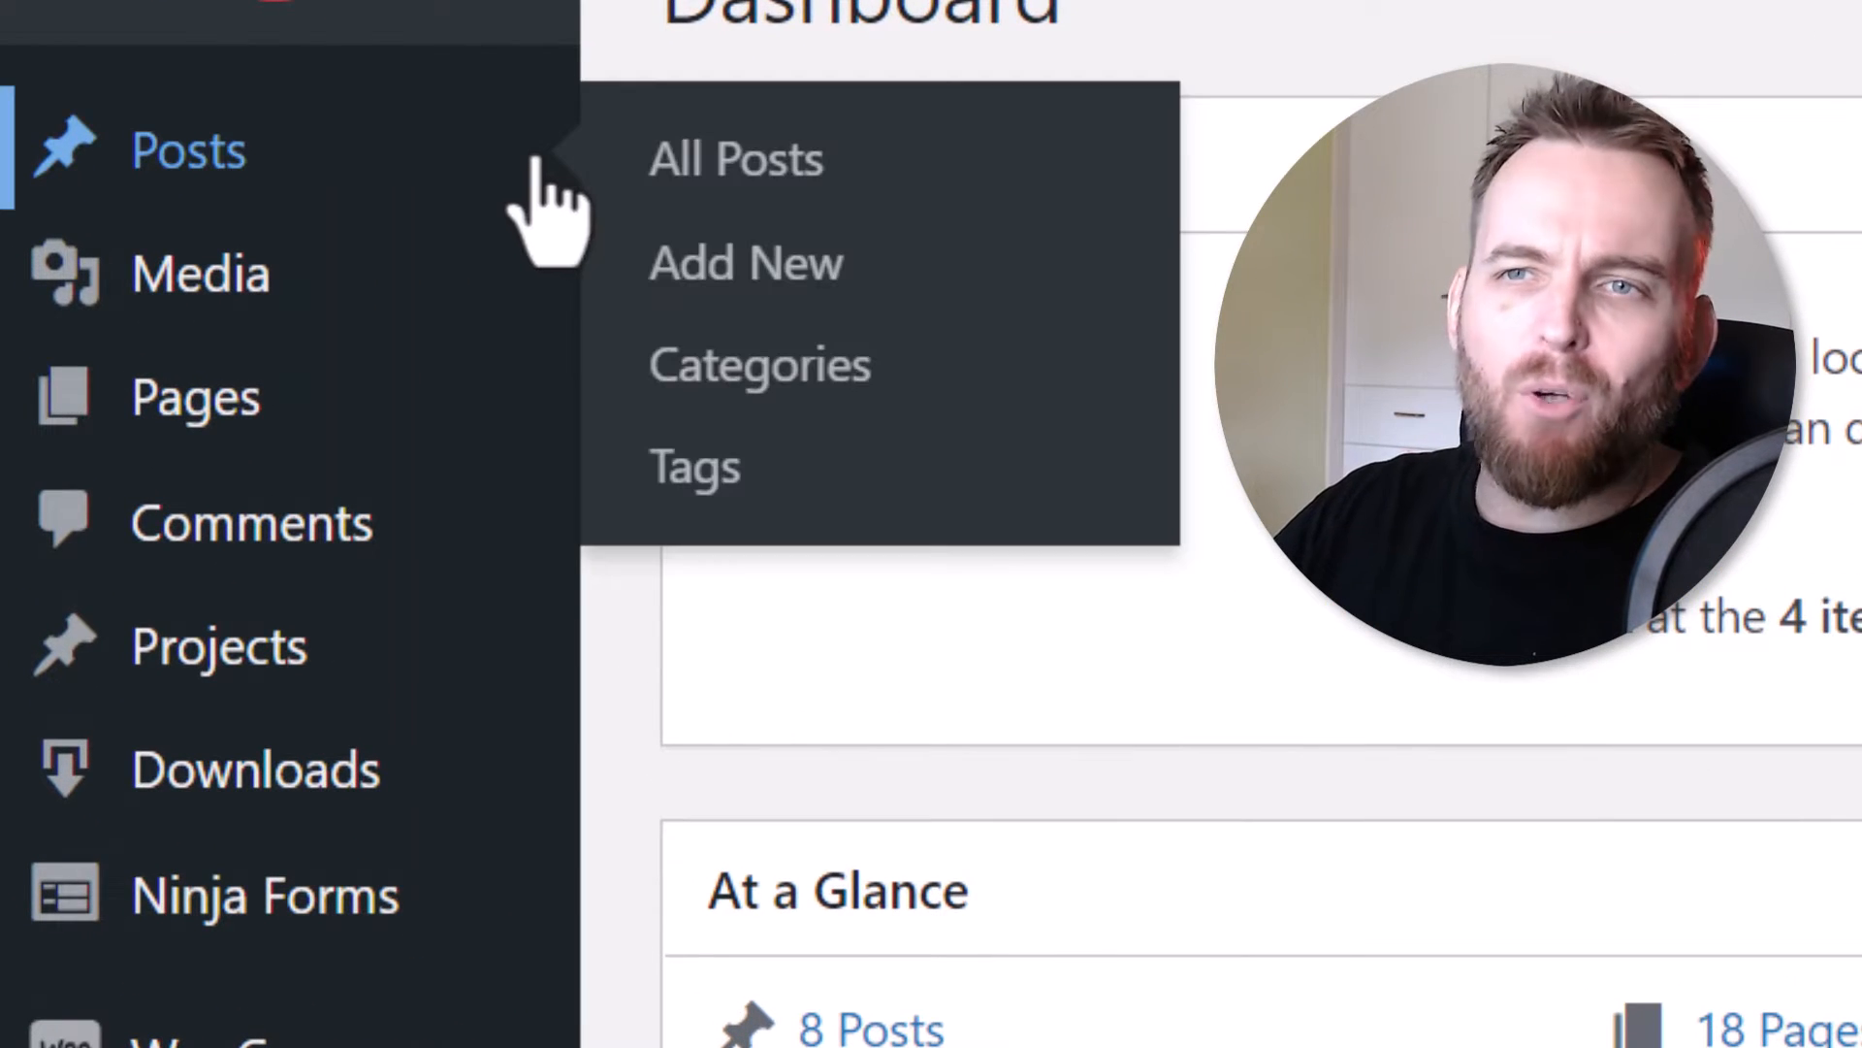
- Add a new page from the Pages list and choose to edit it with the default editor
mouse_move(205, 146)
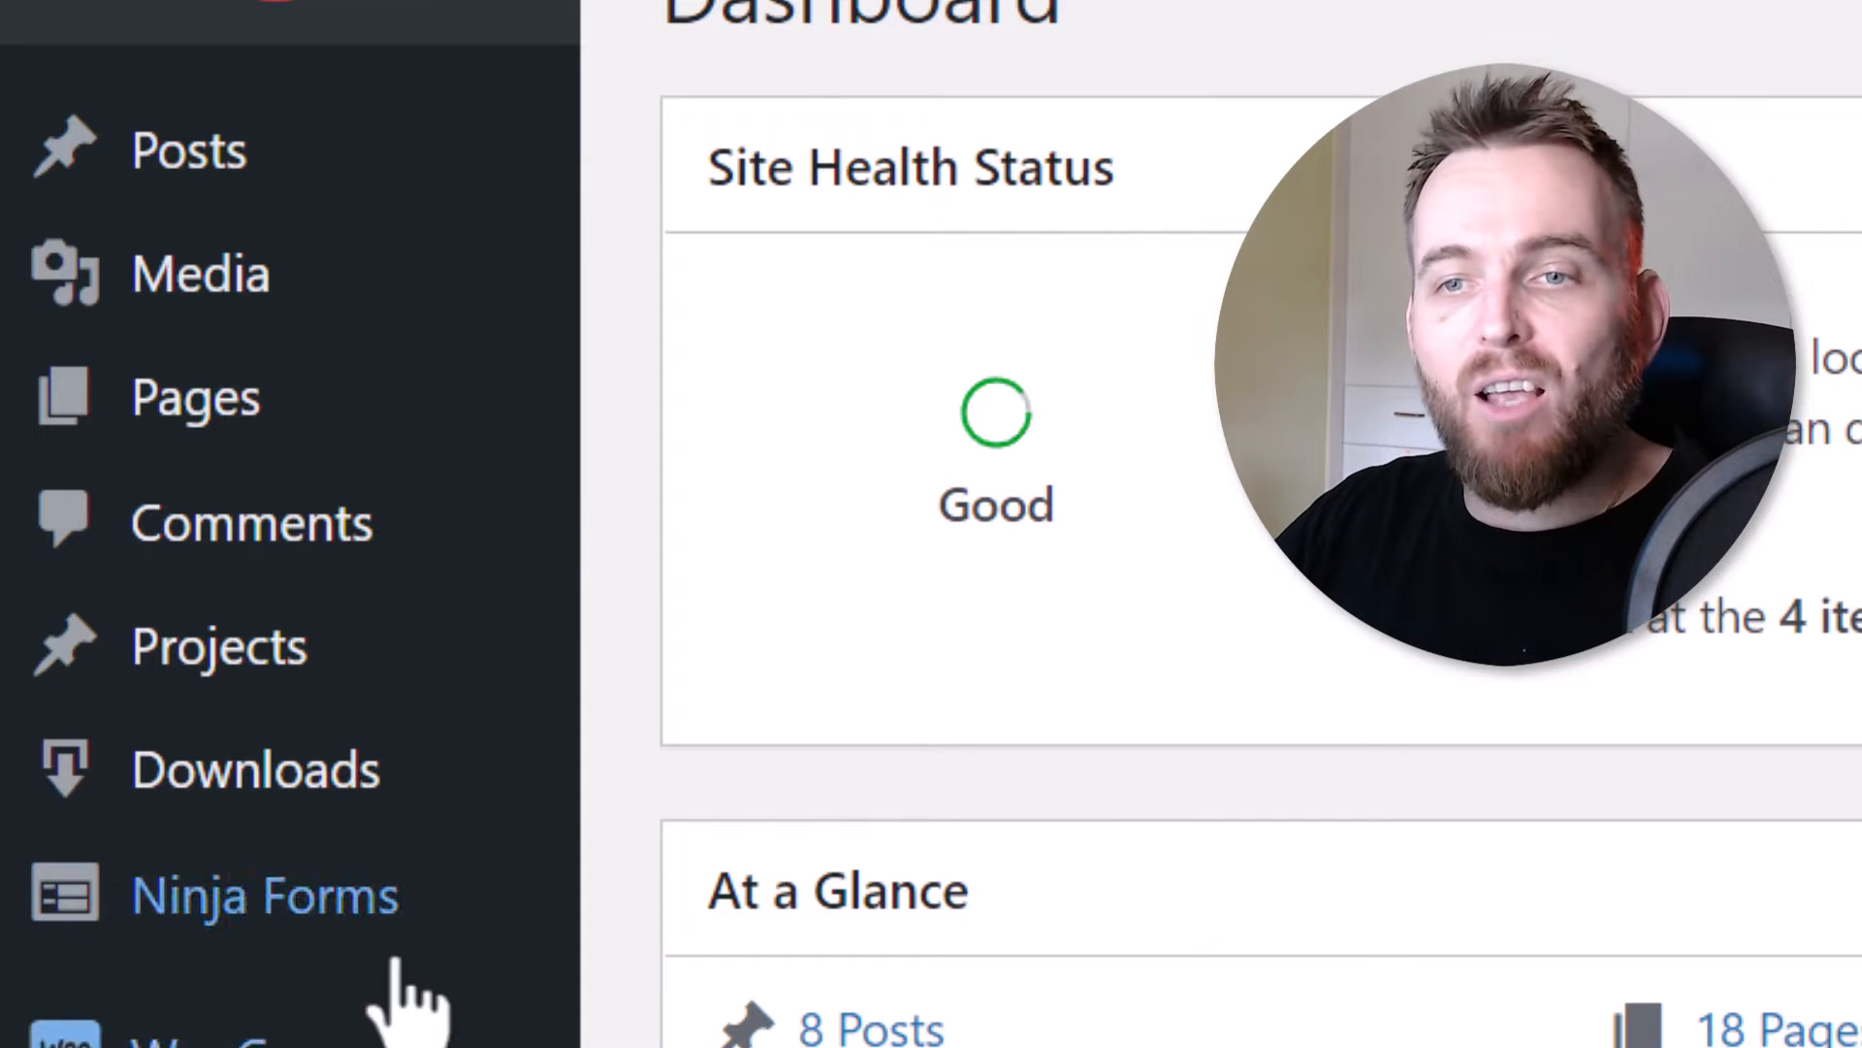
mouse_move(260, 419)
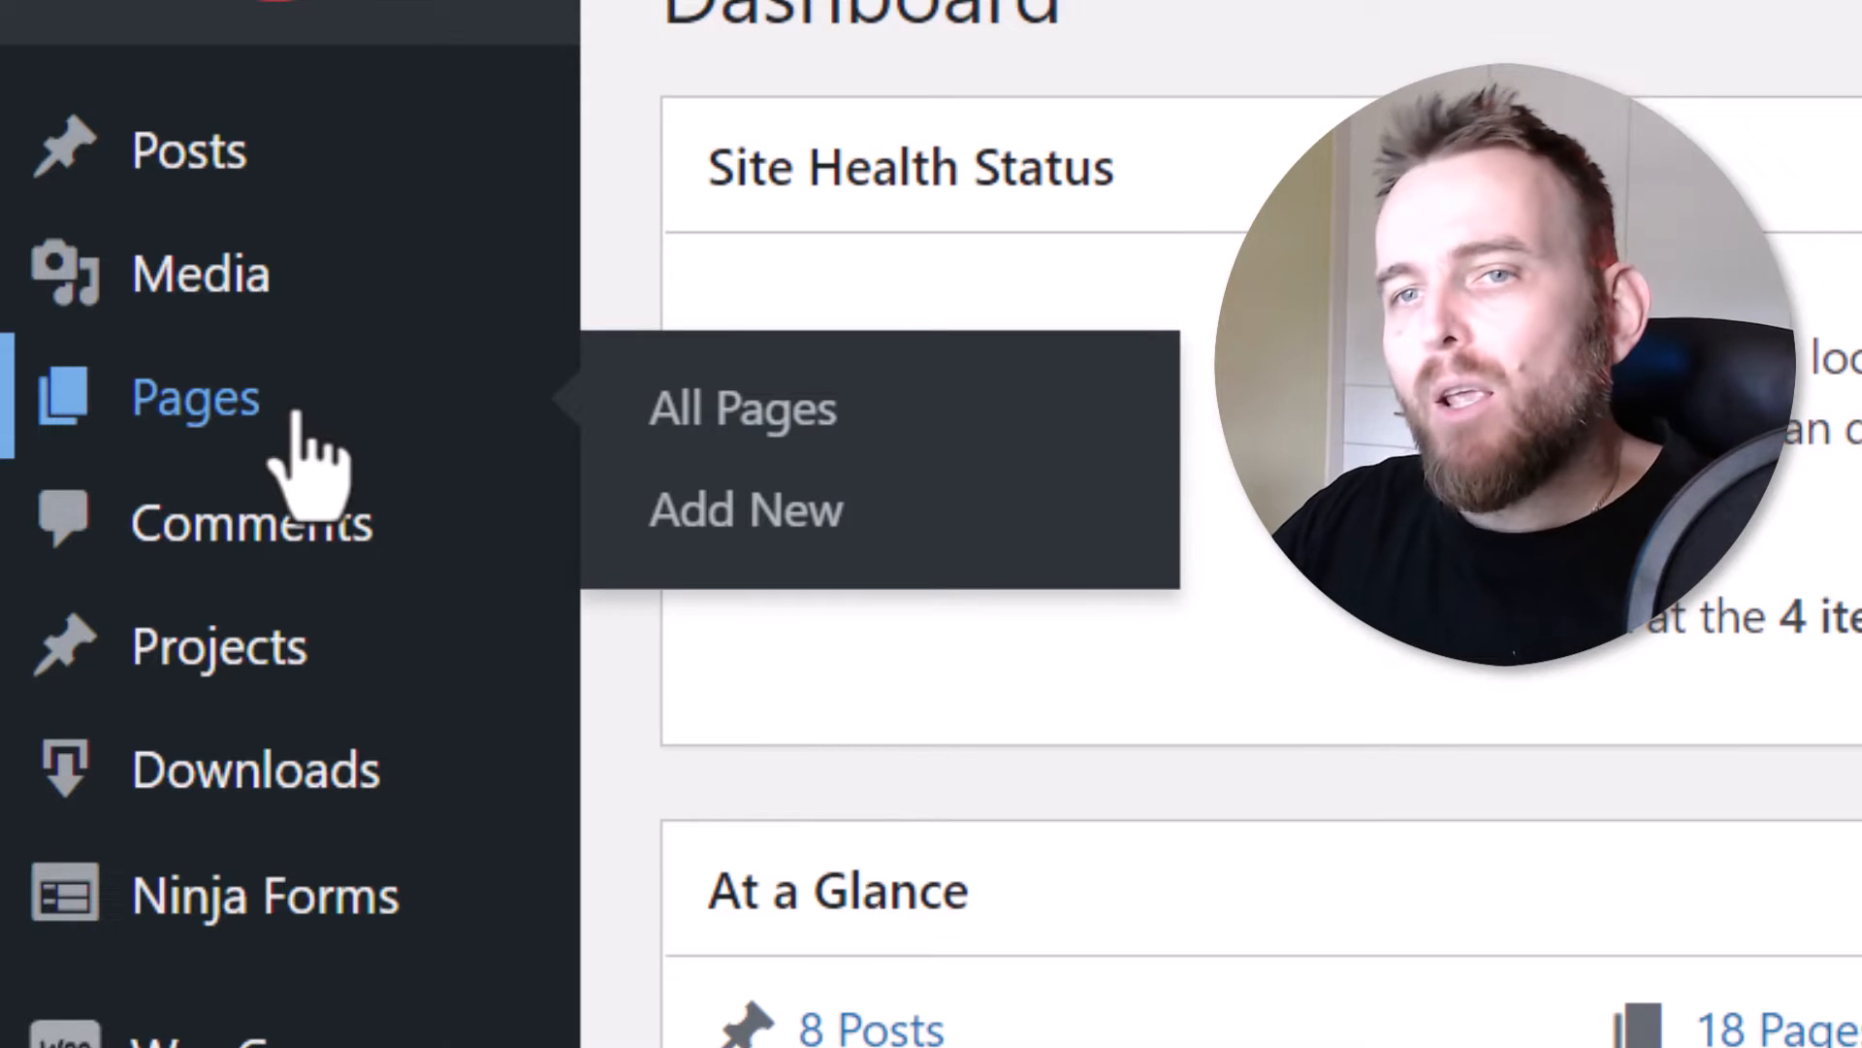
click(206, 406)
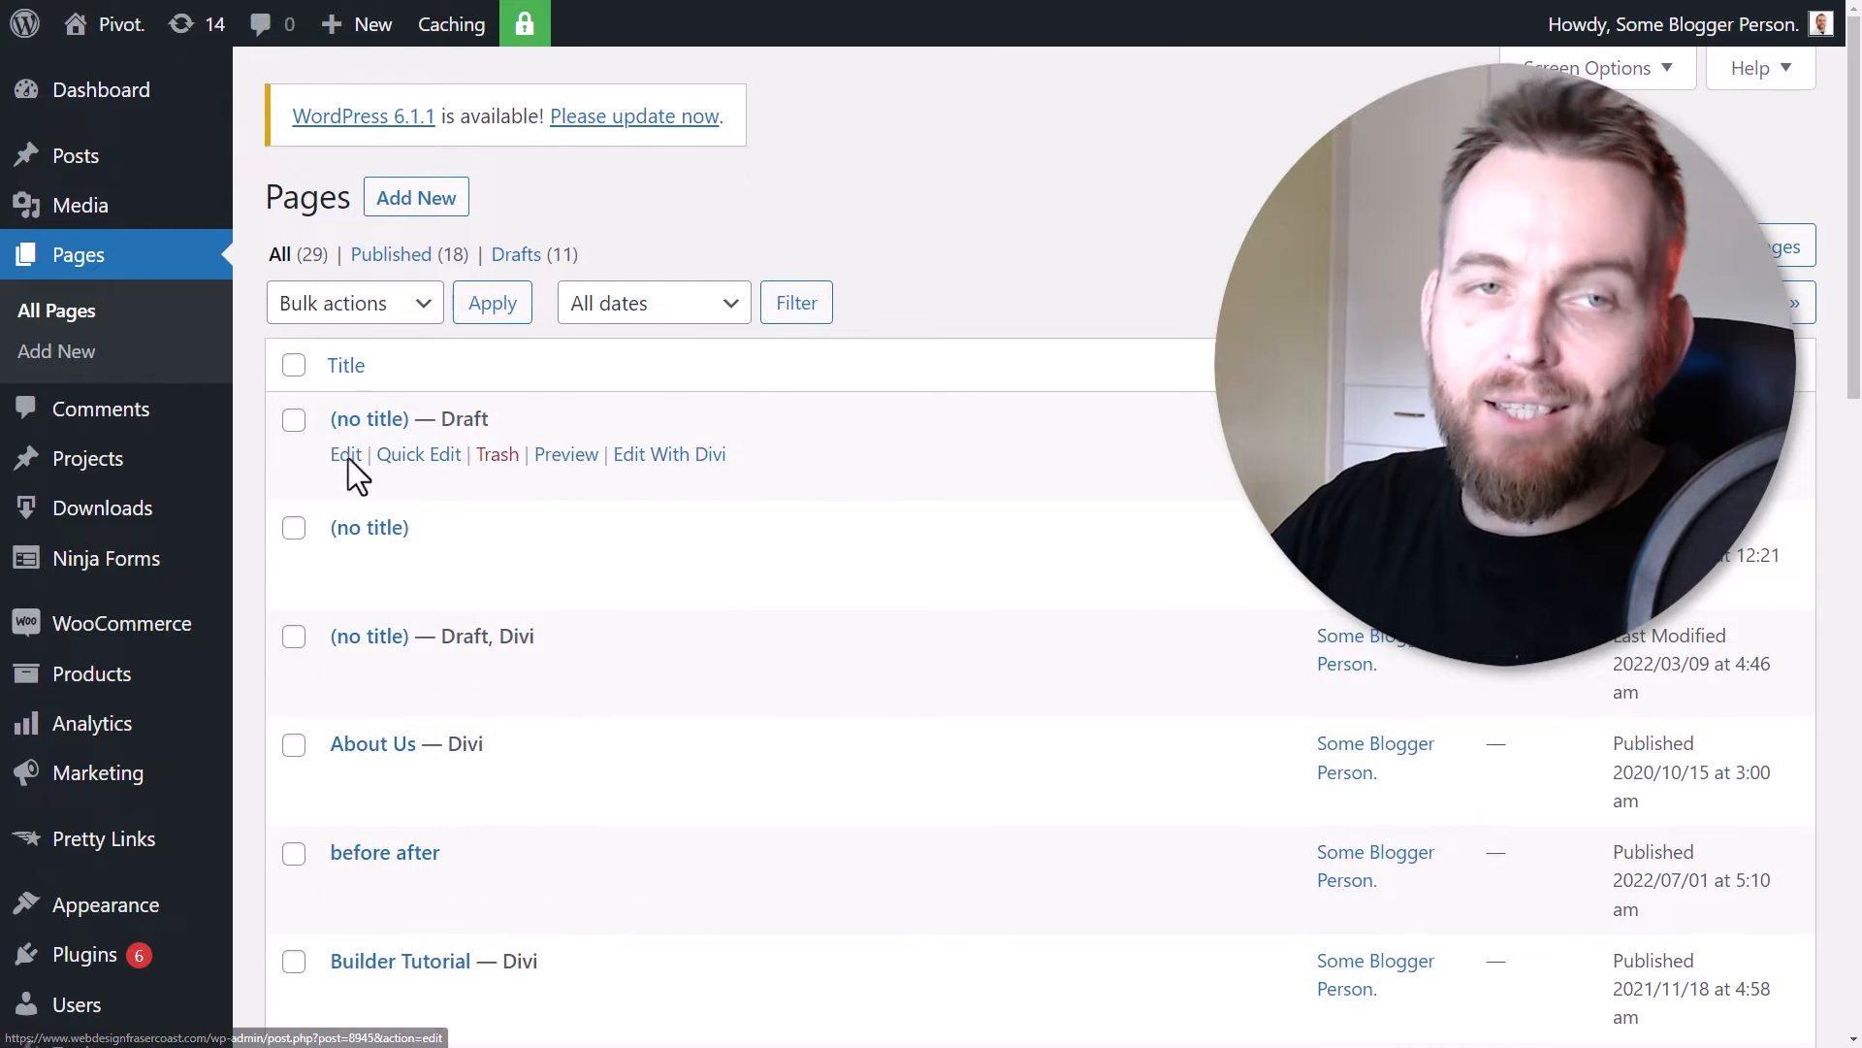
click(439, 206)
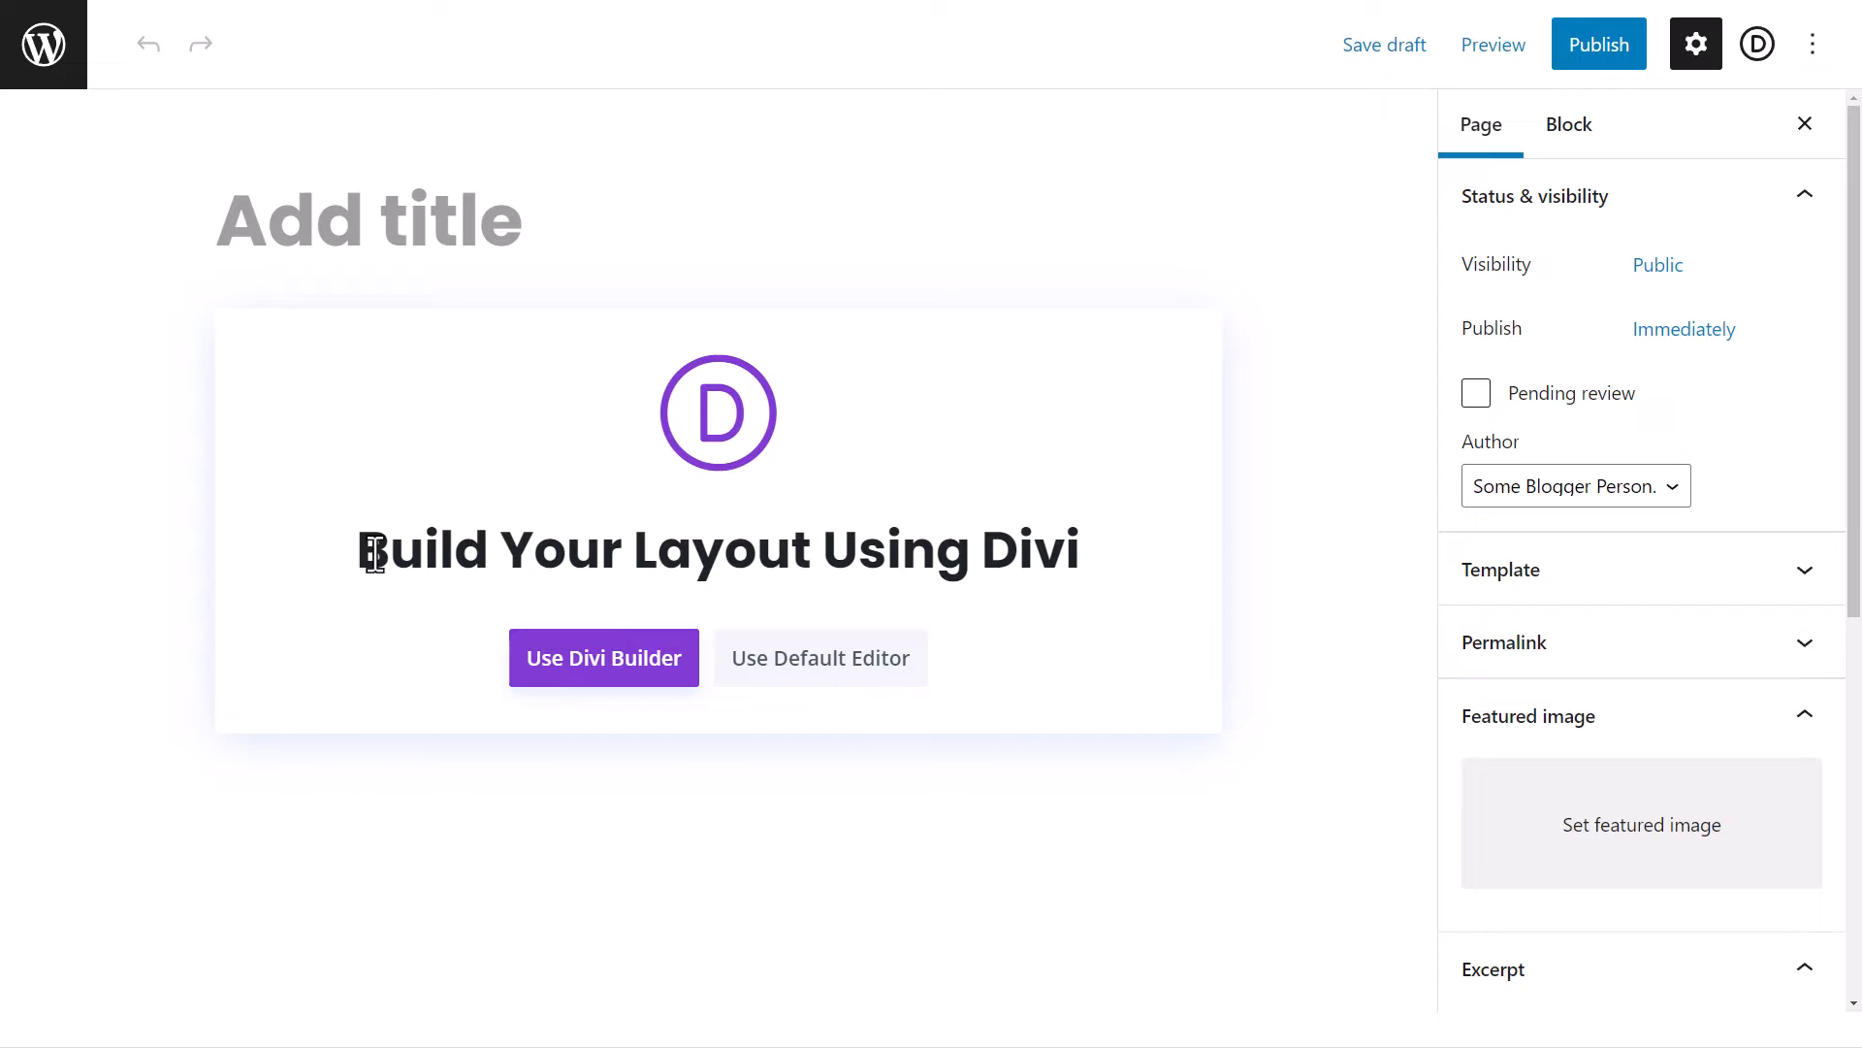
click(835, 686)
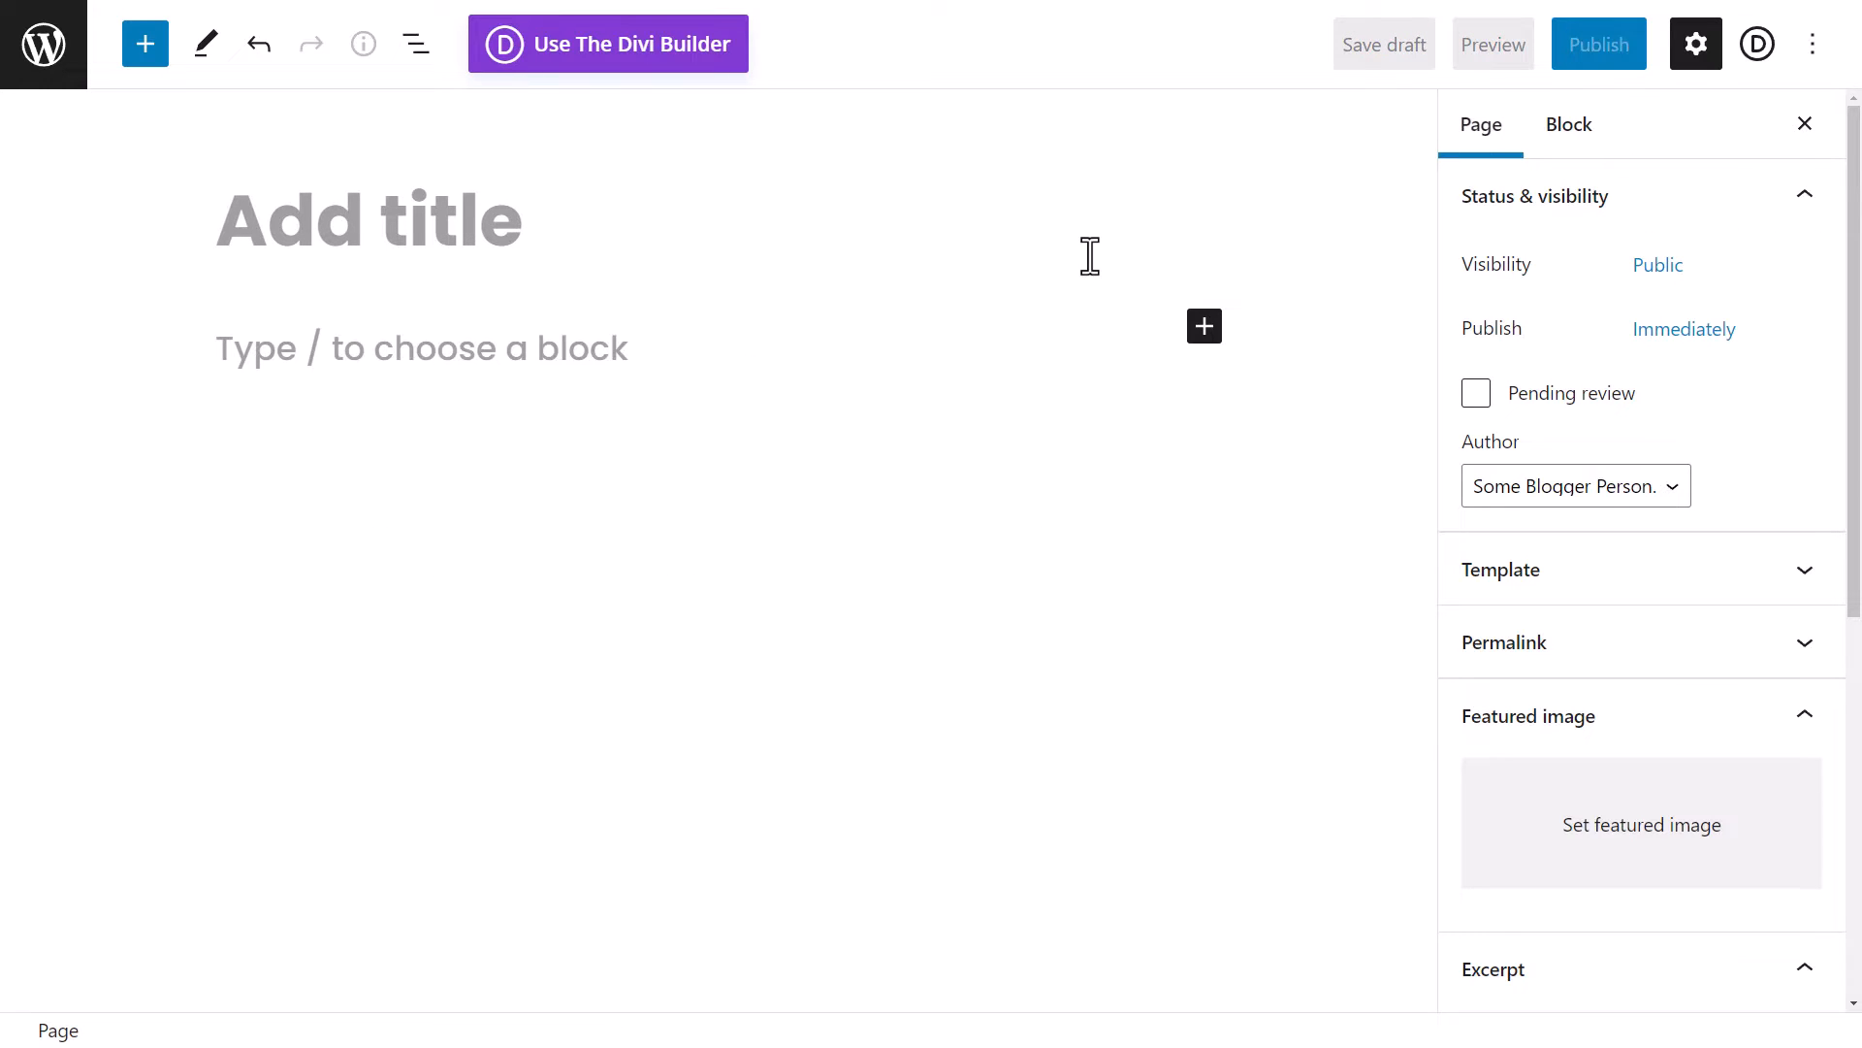
- Title the new page "Block Editor Test Page"
click(439, 373)
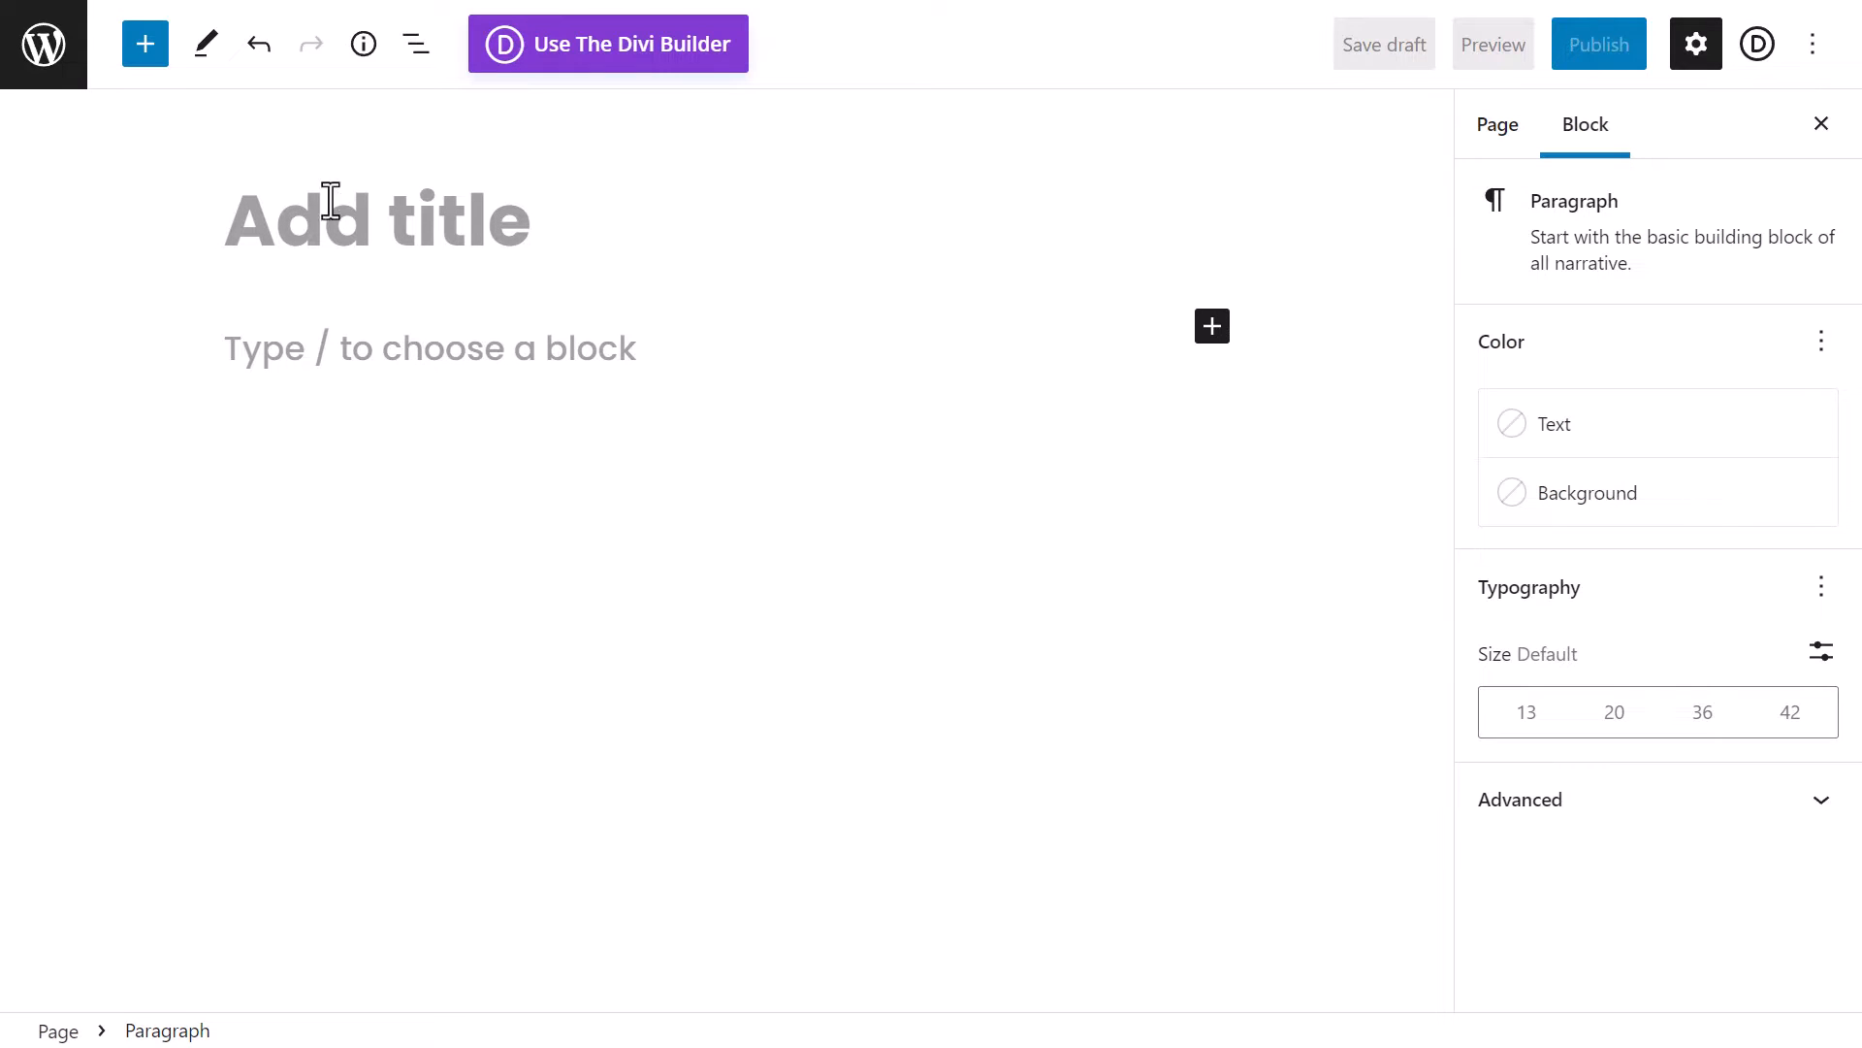
click(441, 231)
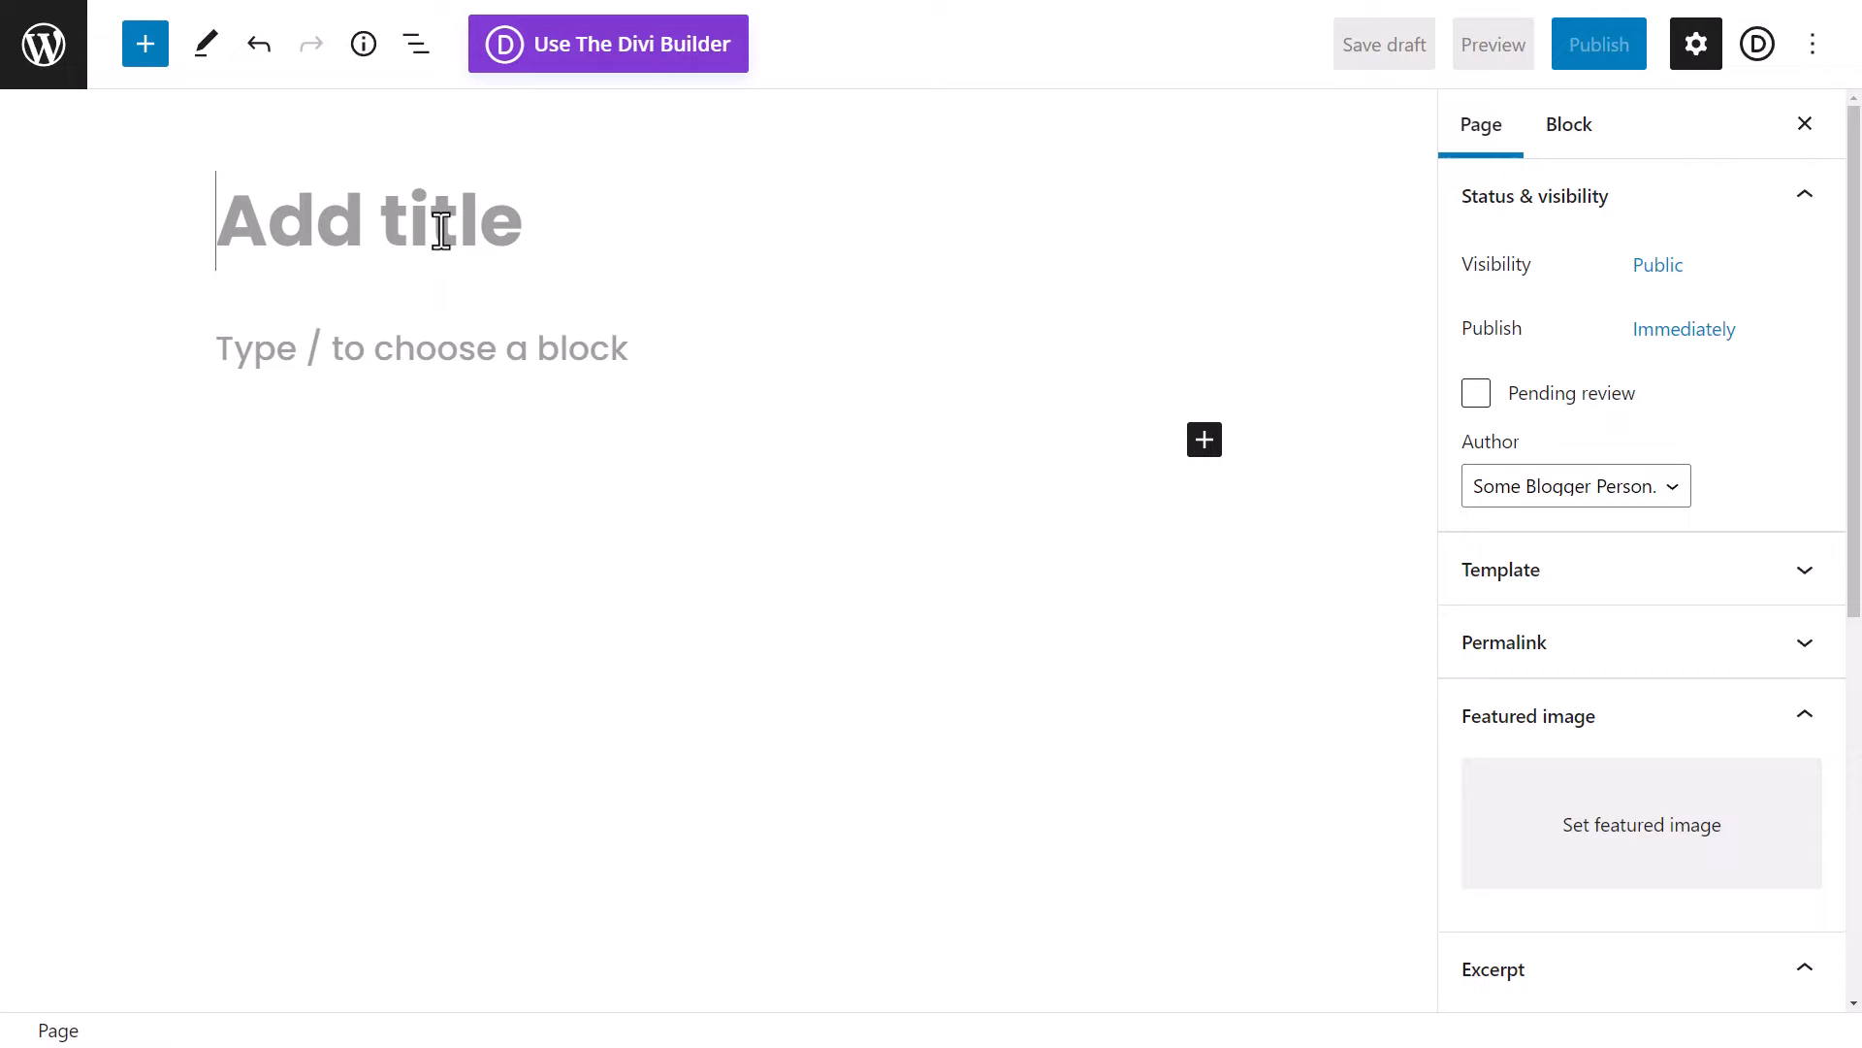
text(Block Editor E)
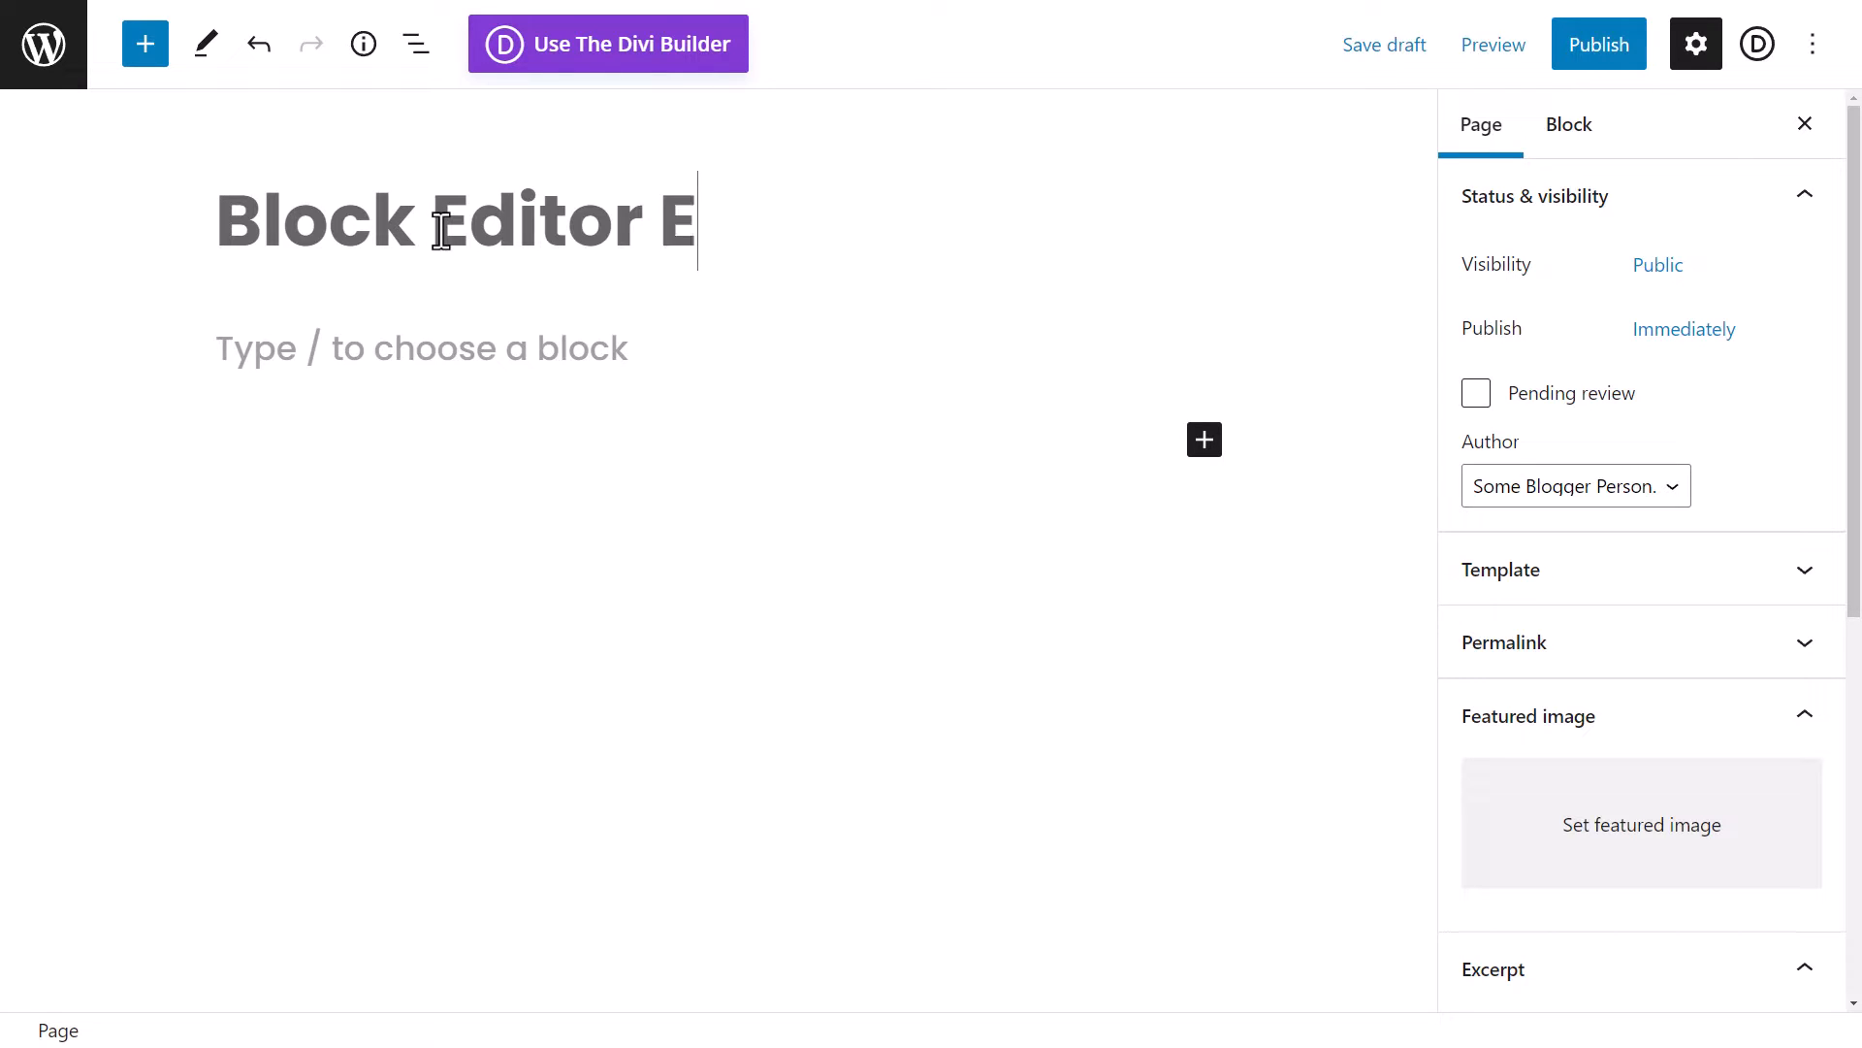
key(BackSpace)
text(test Page)
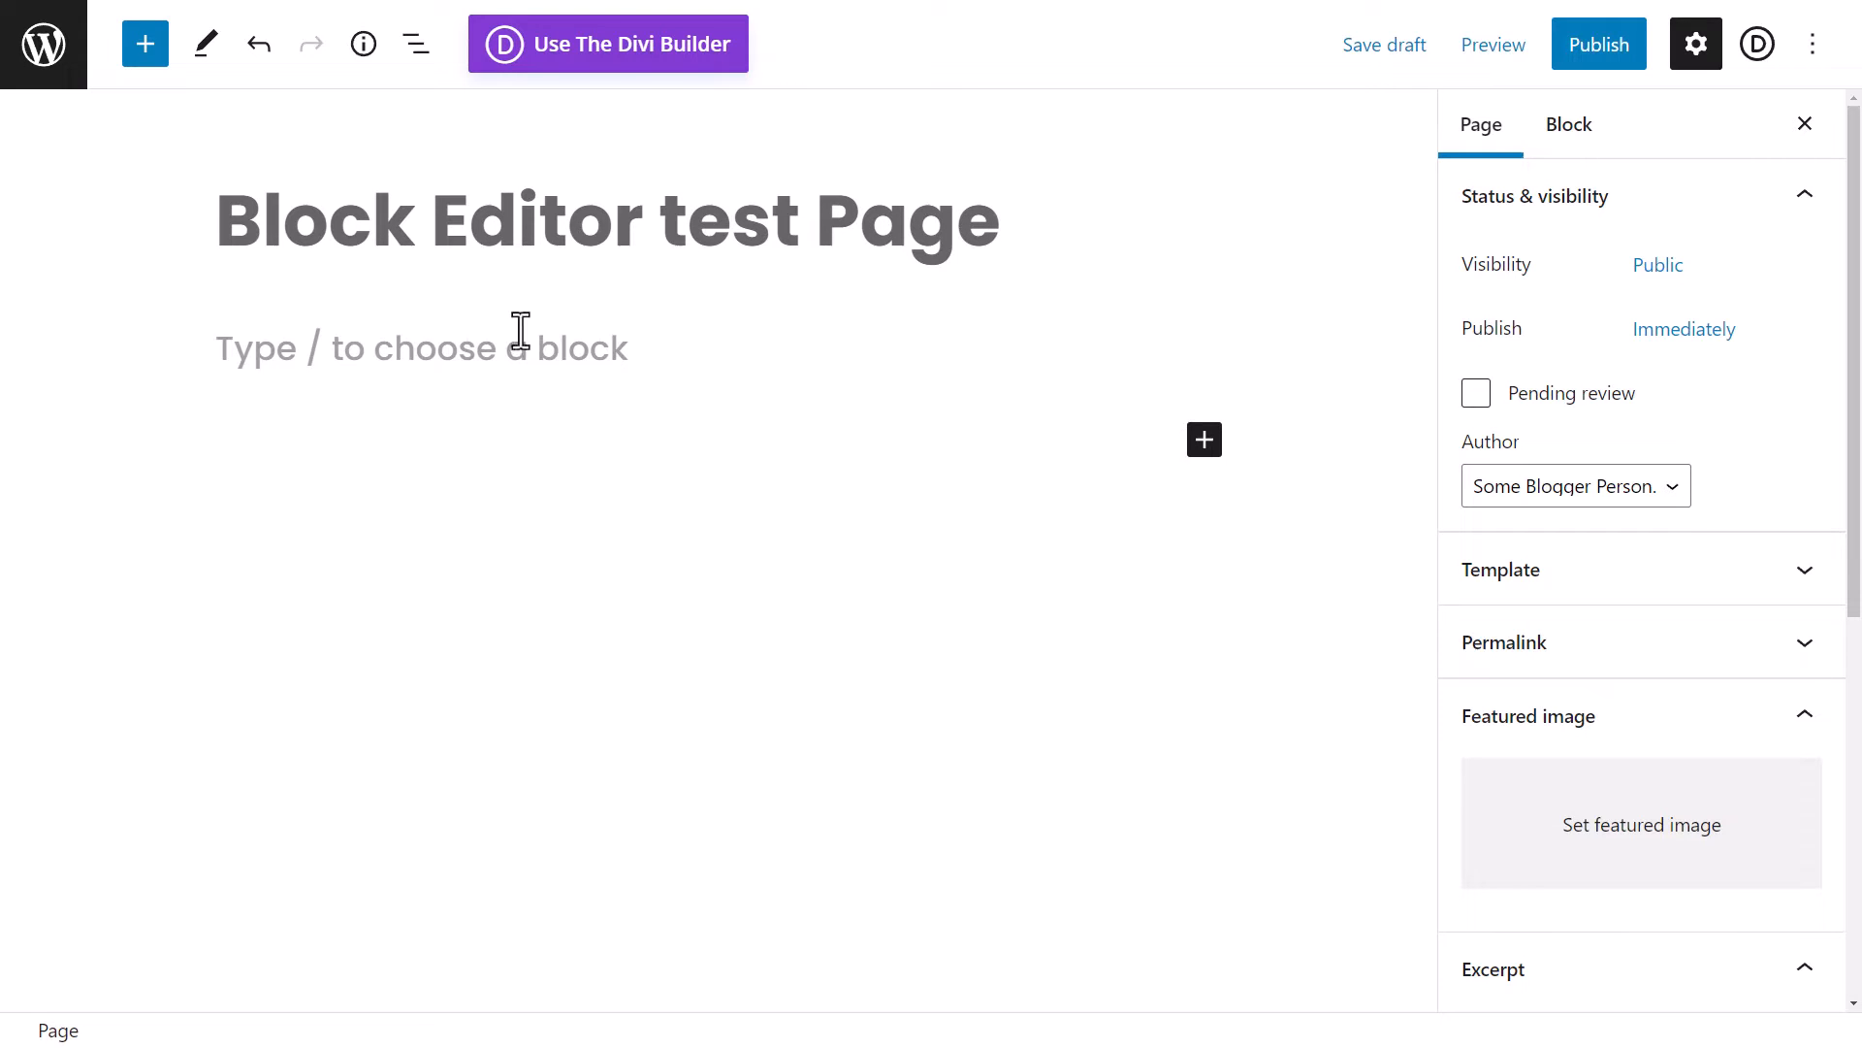
drag(660, 219, 683, 219)
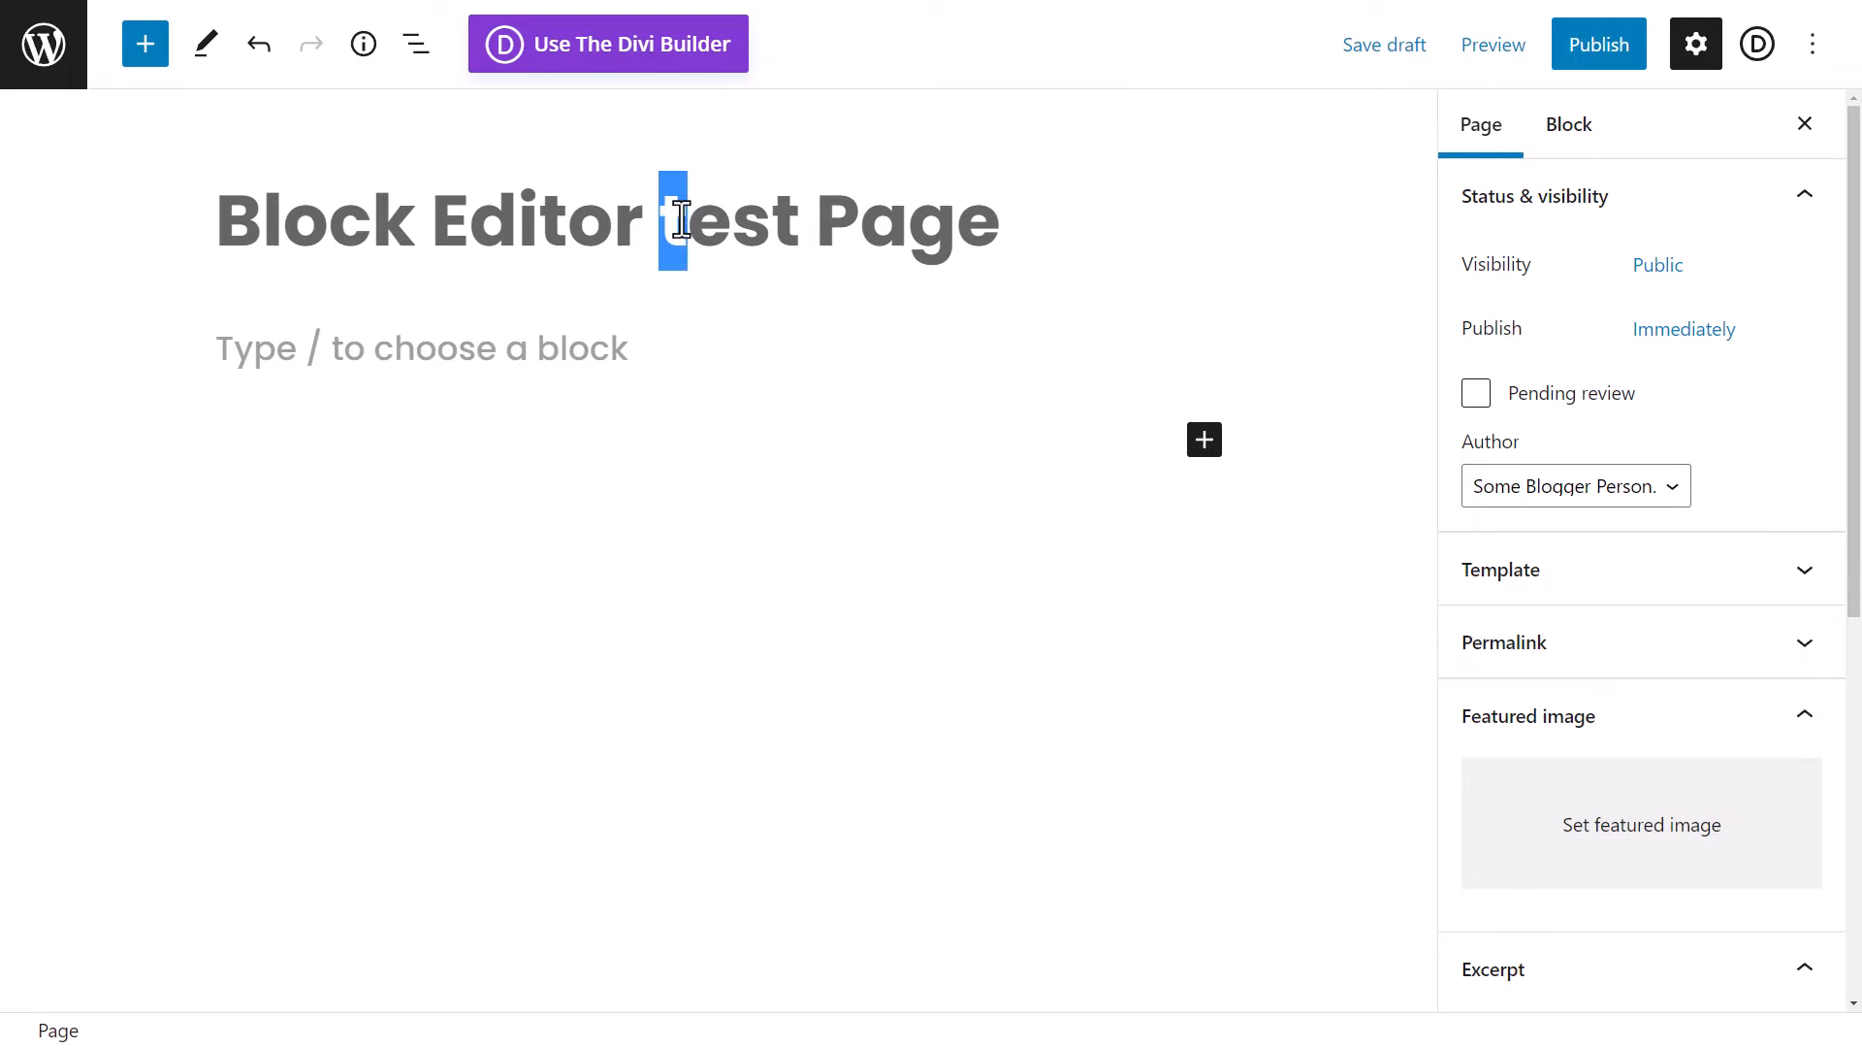
text(T)
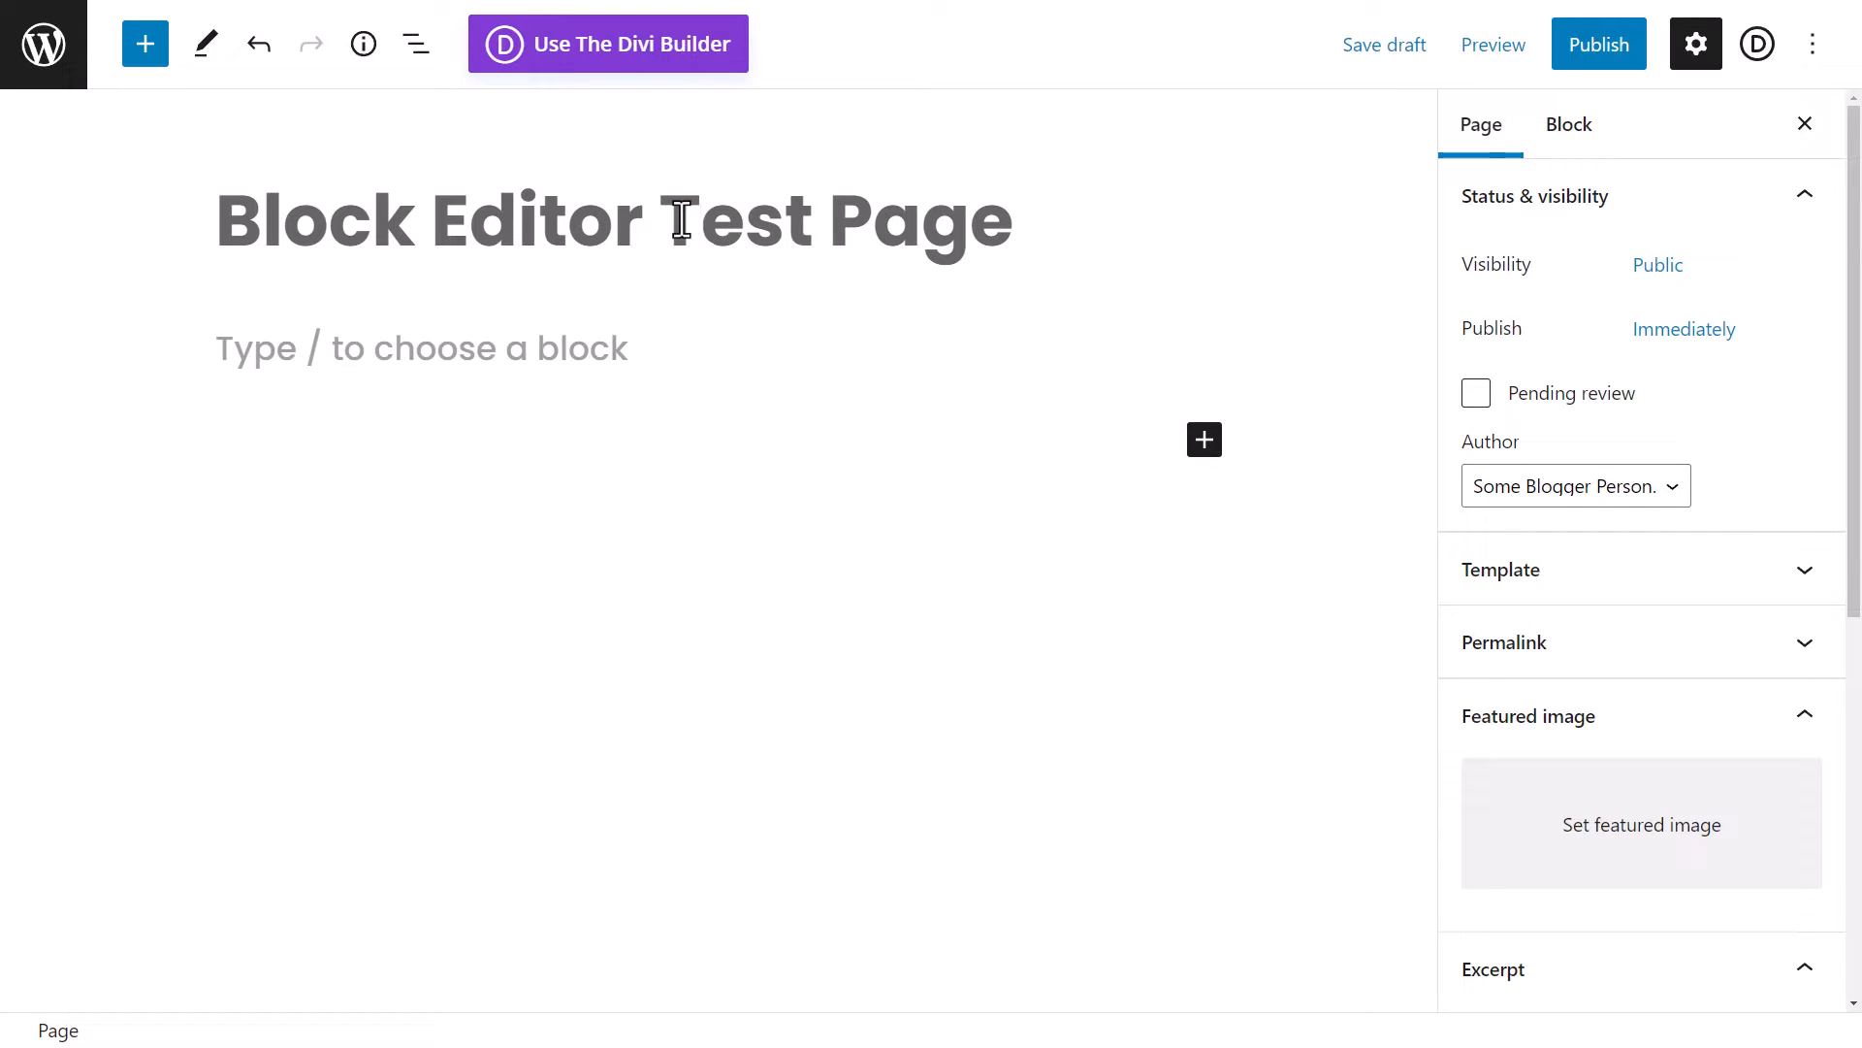
- Select the empty paragraph block and toggle the settings sidebar off and on, leaving it shown
click(295, 351)
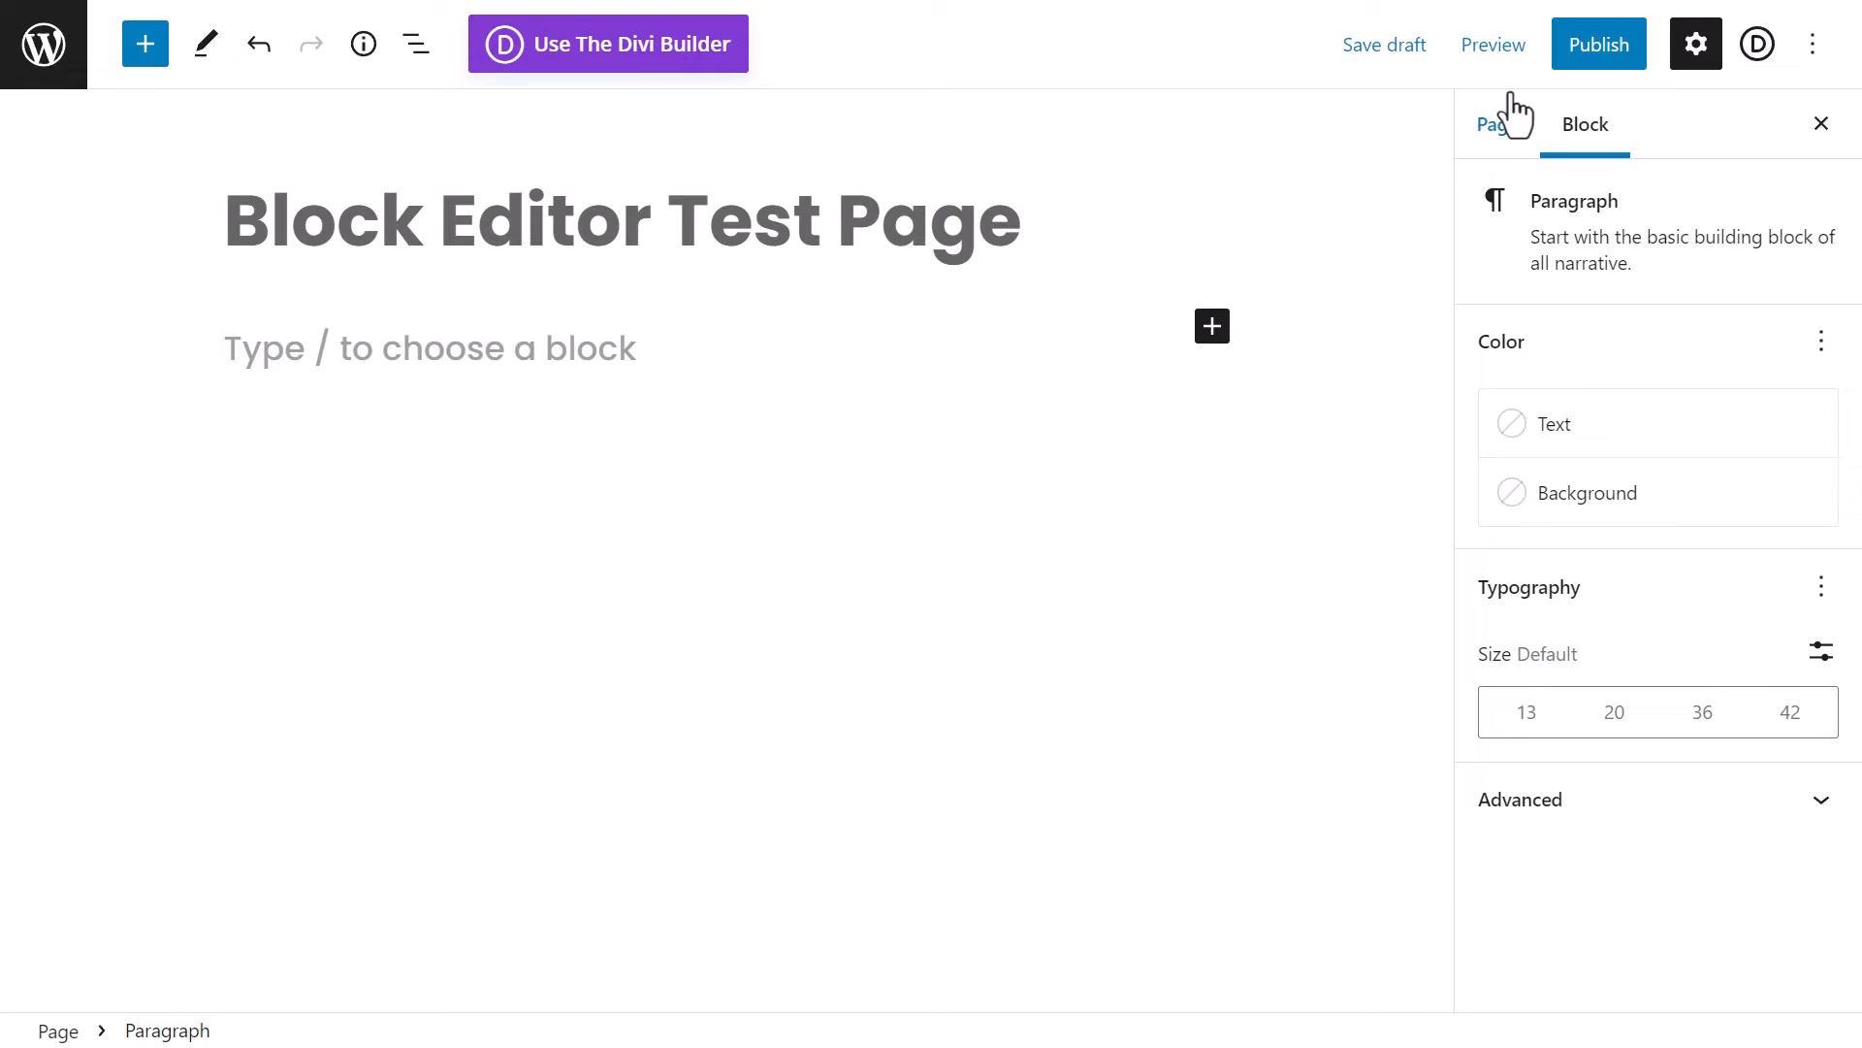
click(1694, 47)
click(1694, 46)
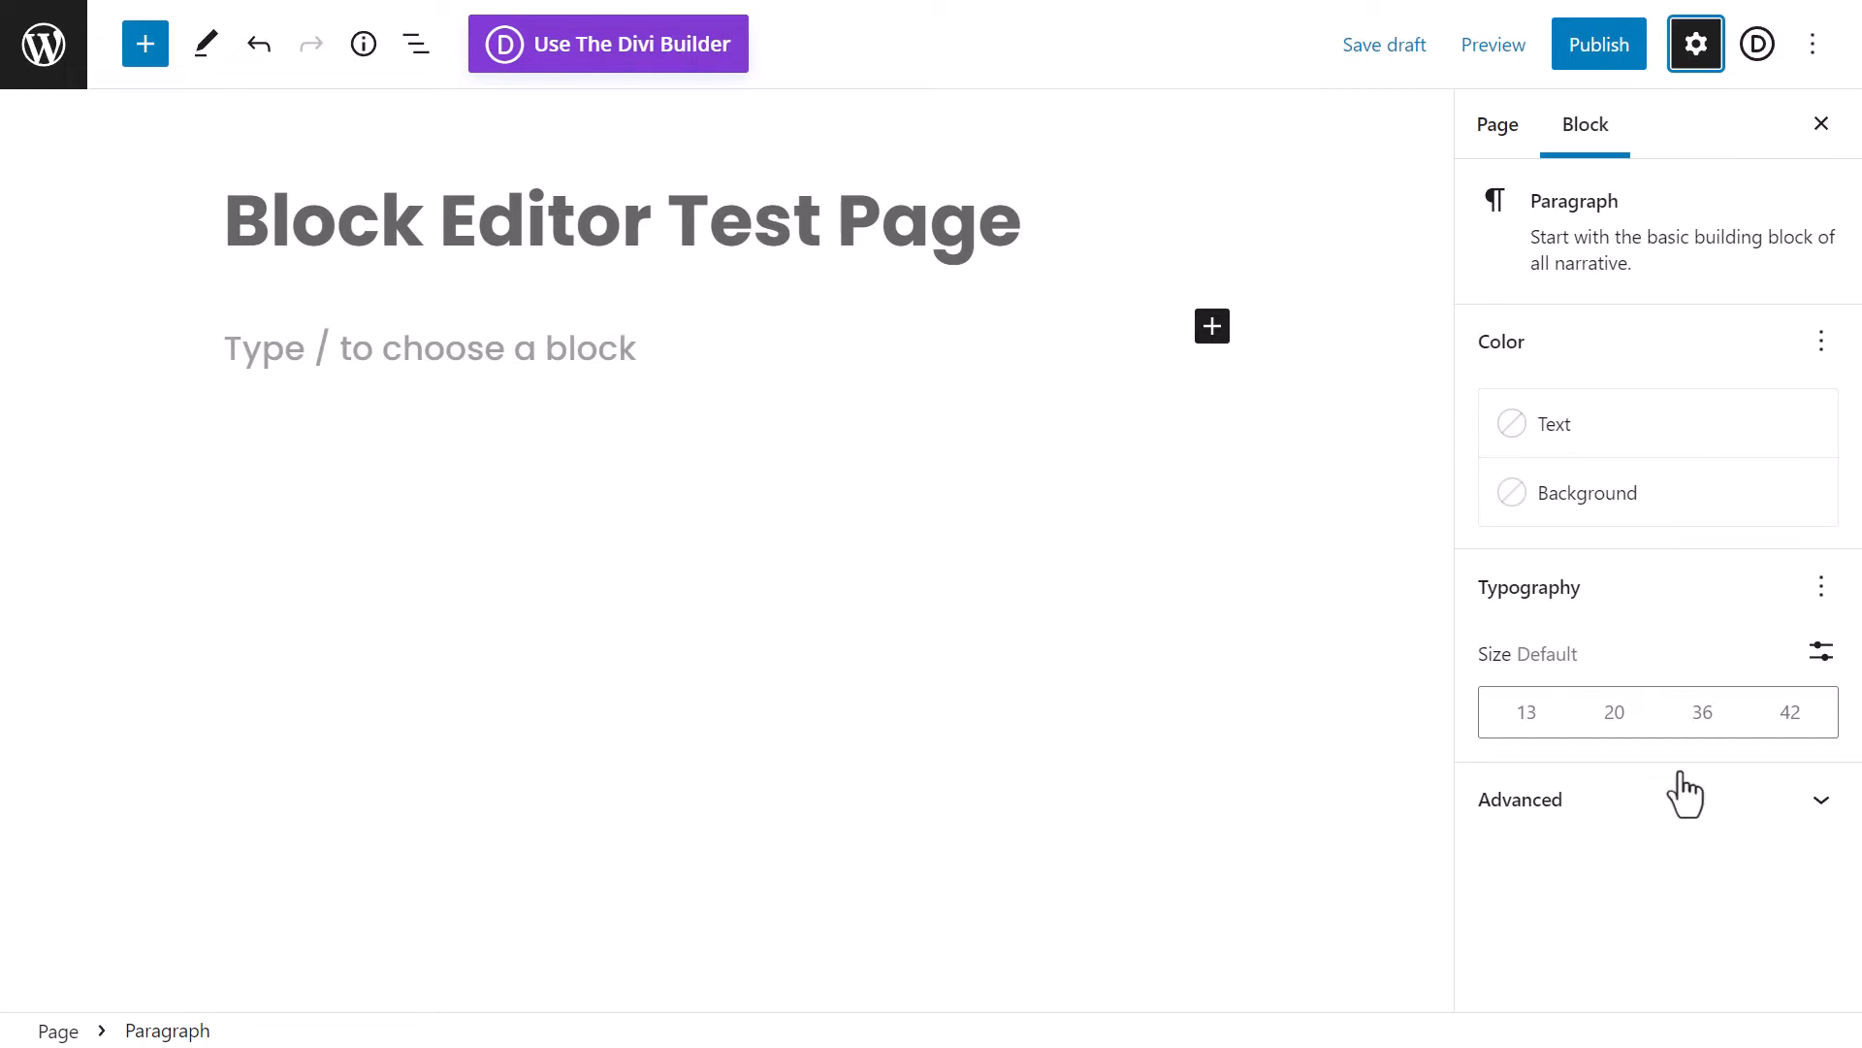
click(1697, 50)
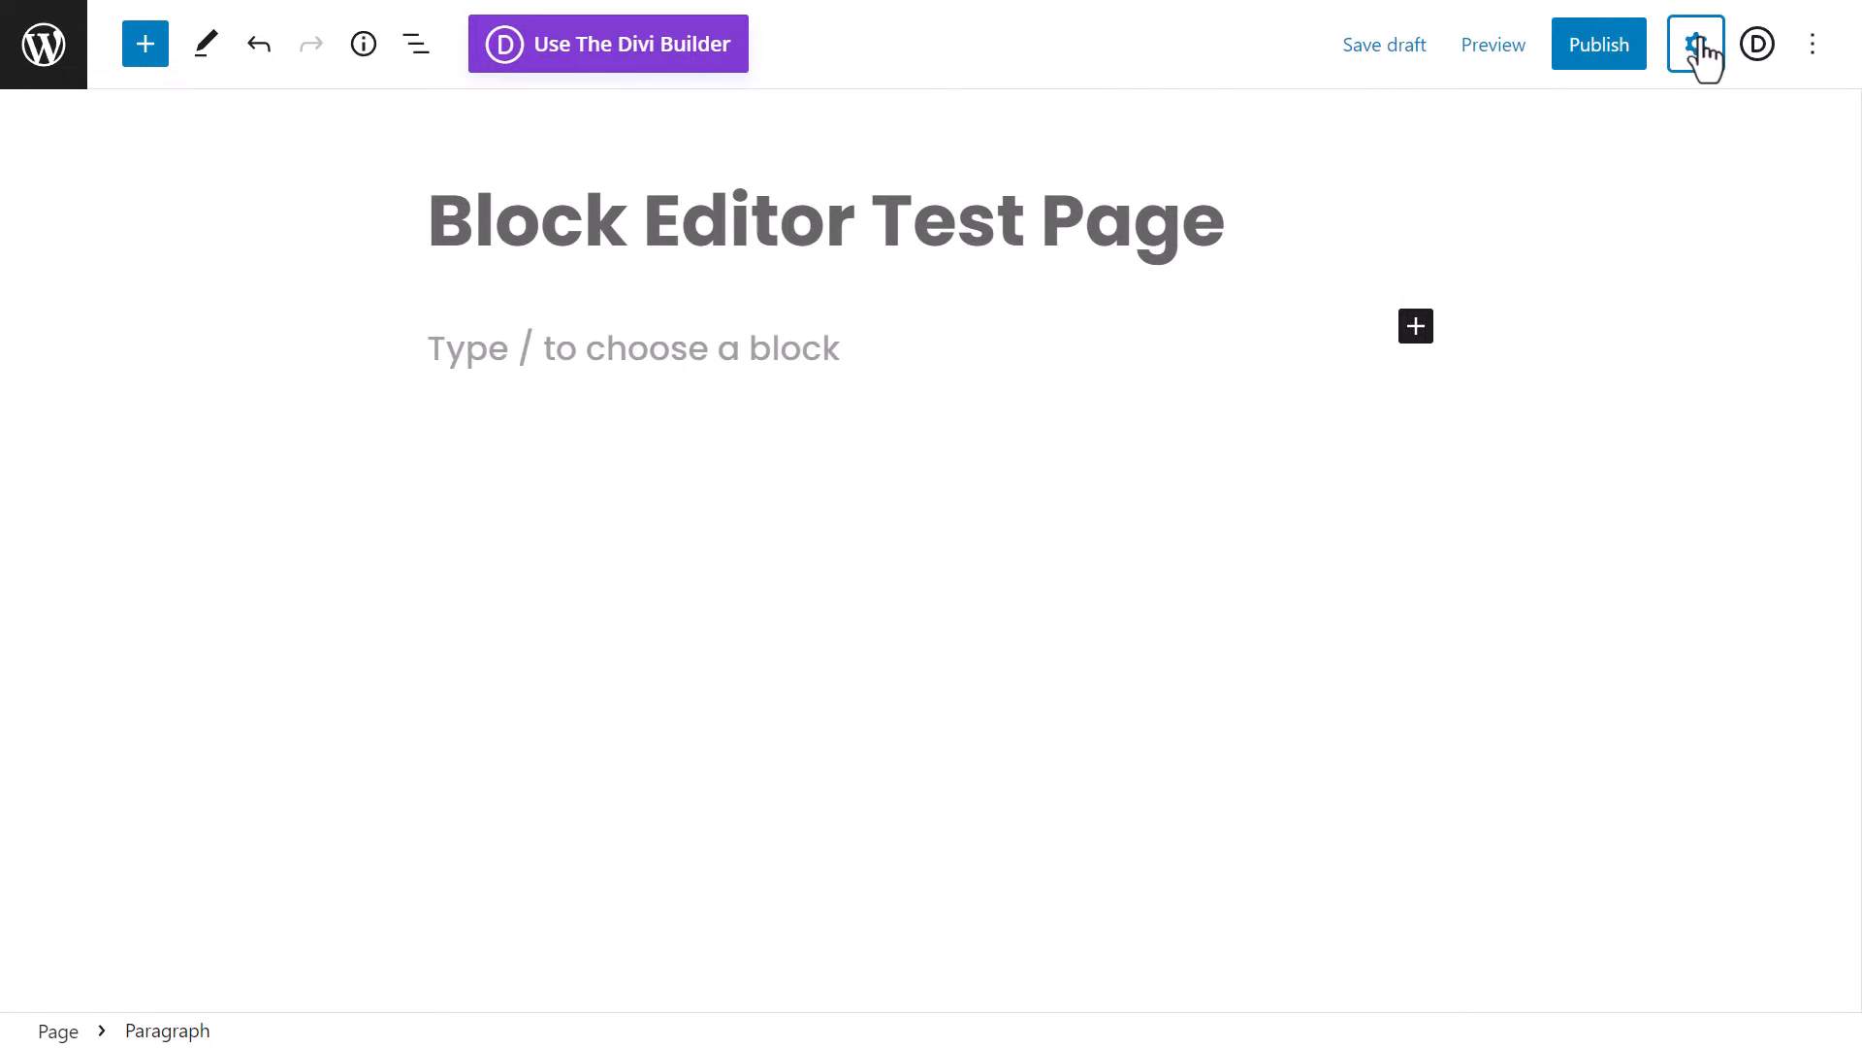
click(1697, 49)
click(1696, 49)
click(1697, 49)
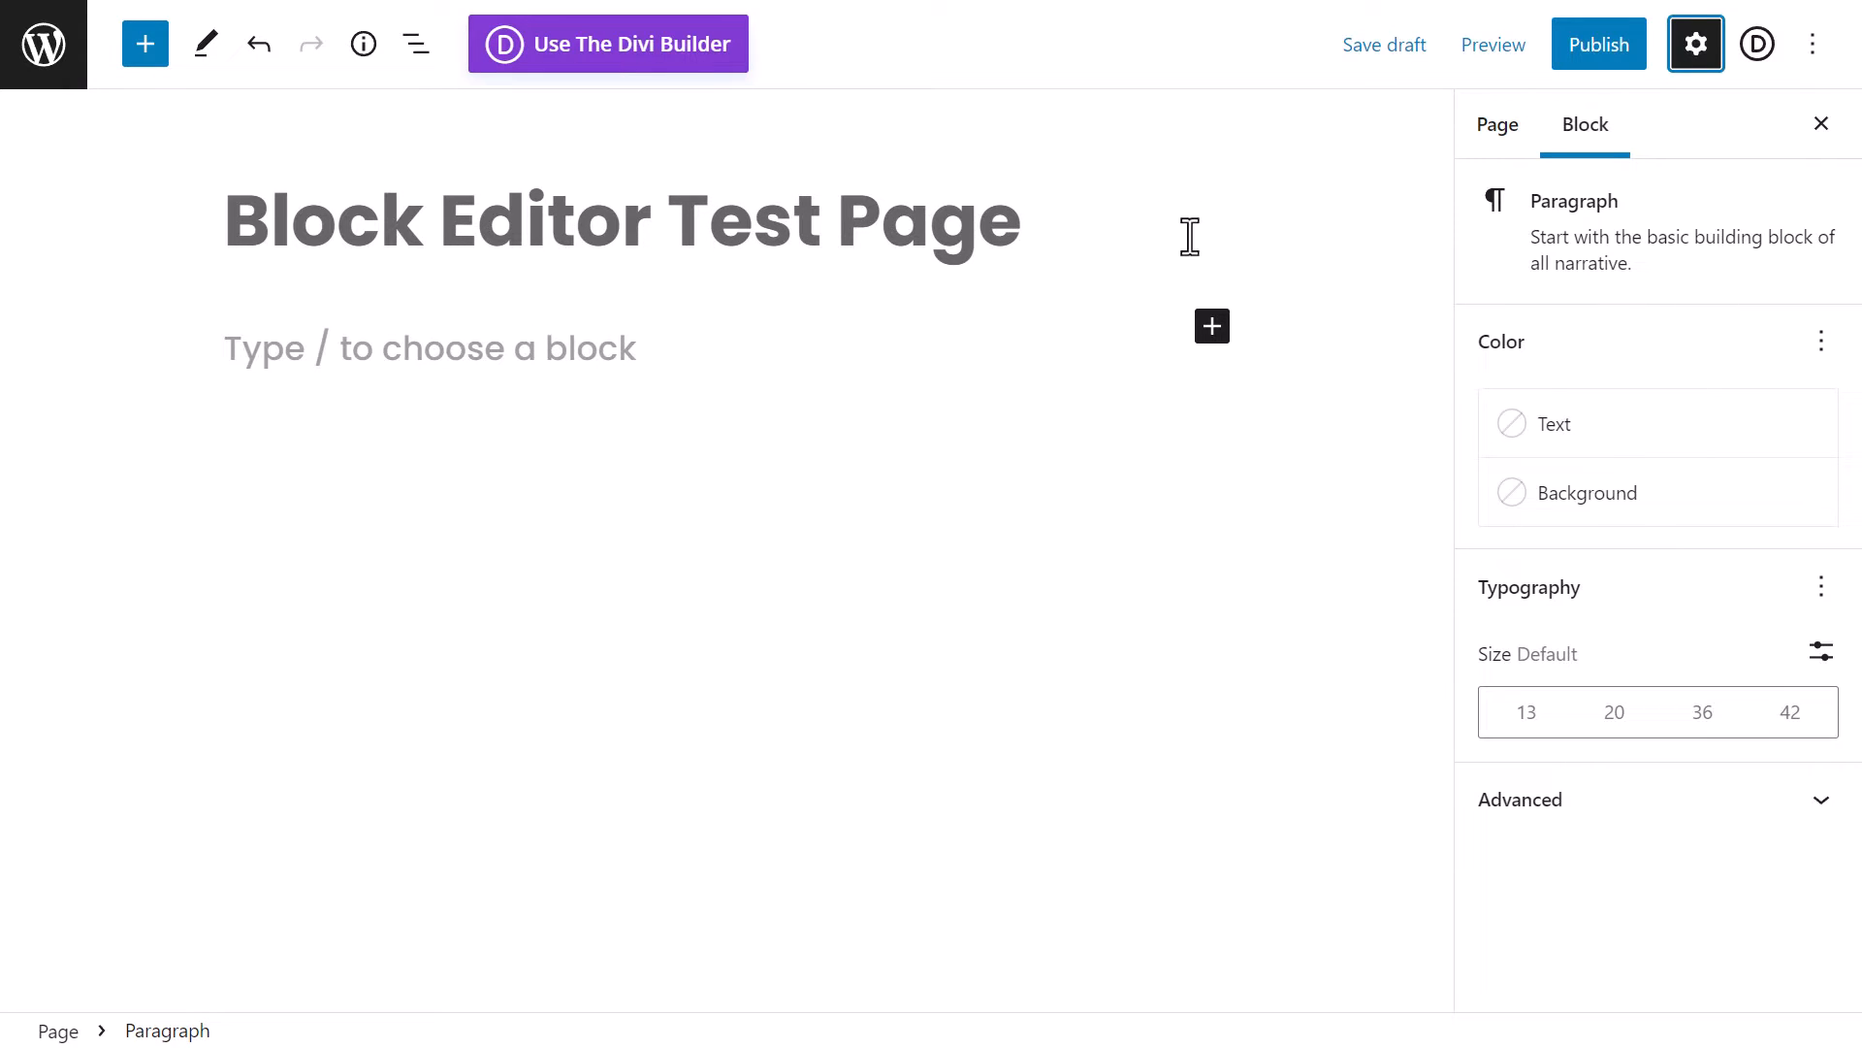
- Turn the editor's fullscreen mode off and back on
click(1812, 44)
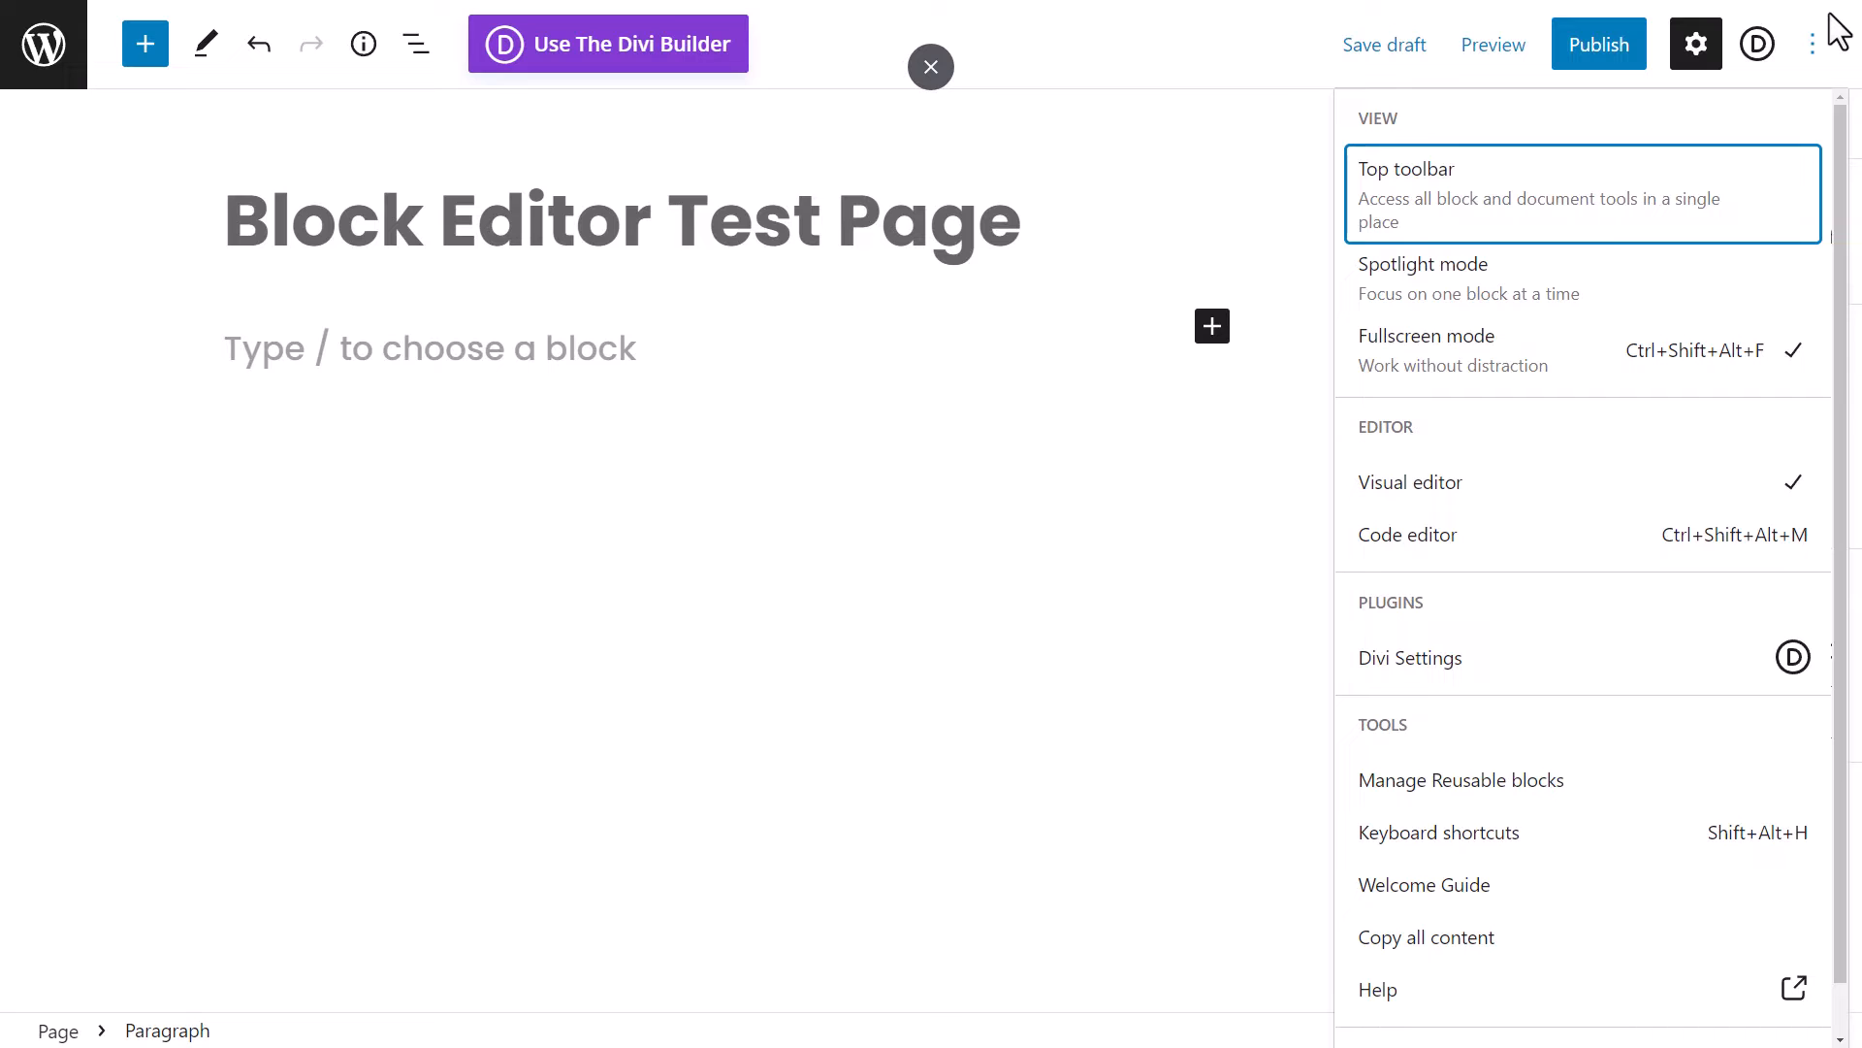
click(1487, 376)
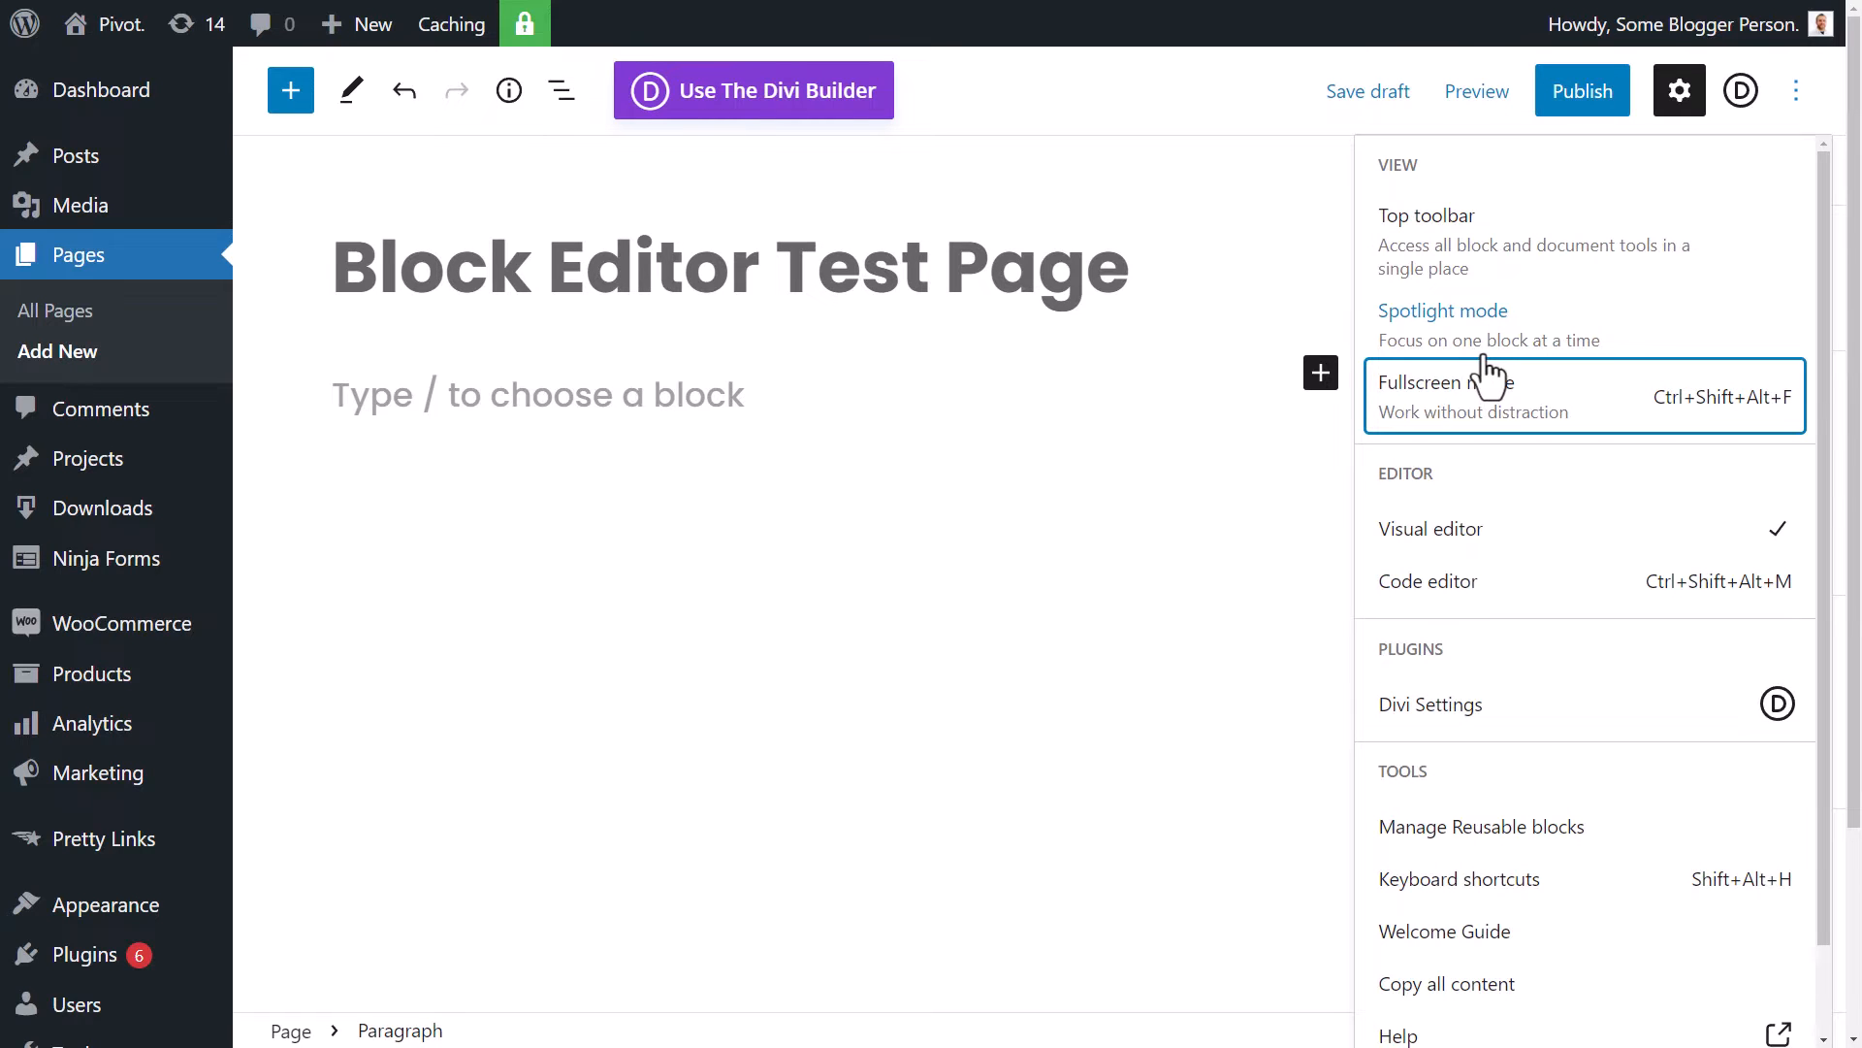
click(847, 617)
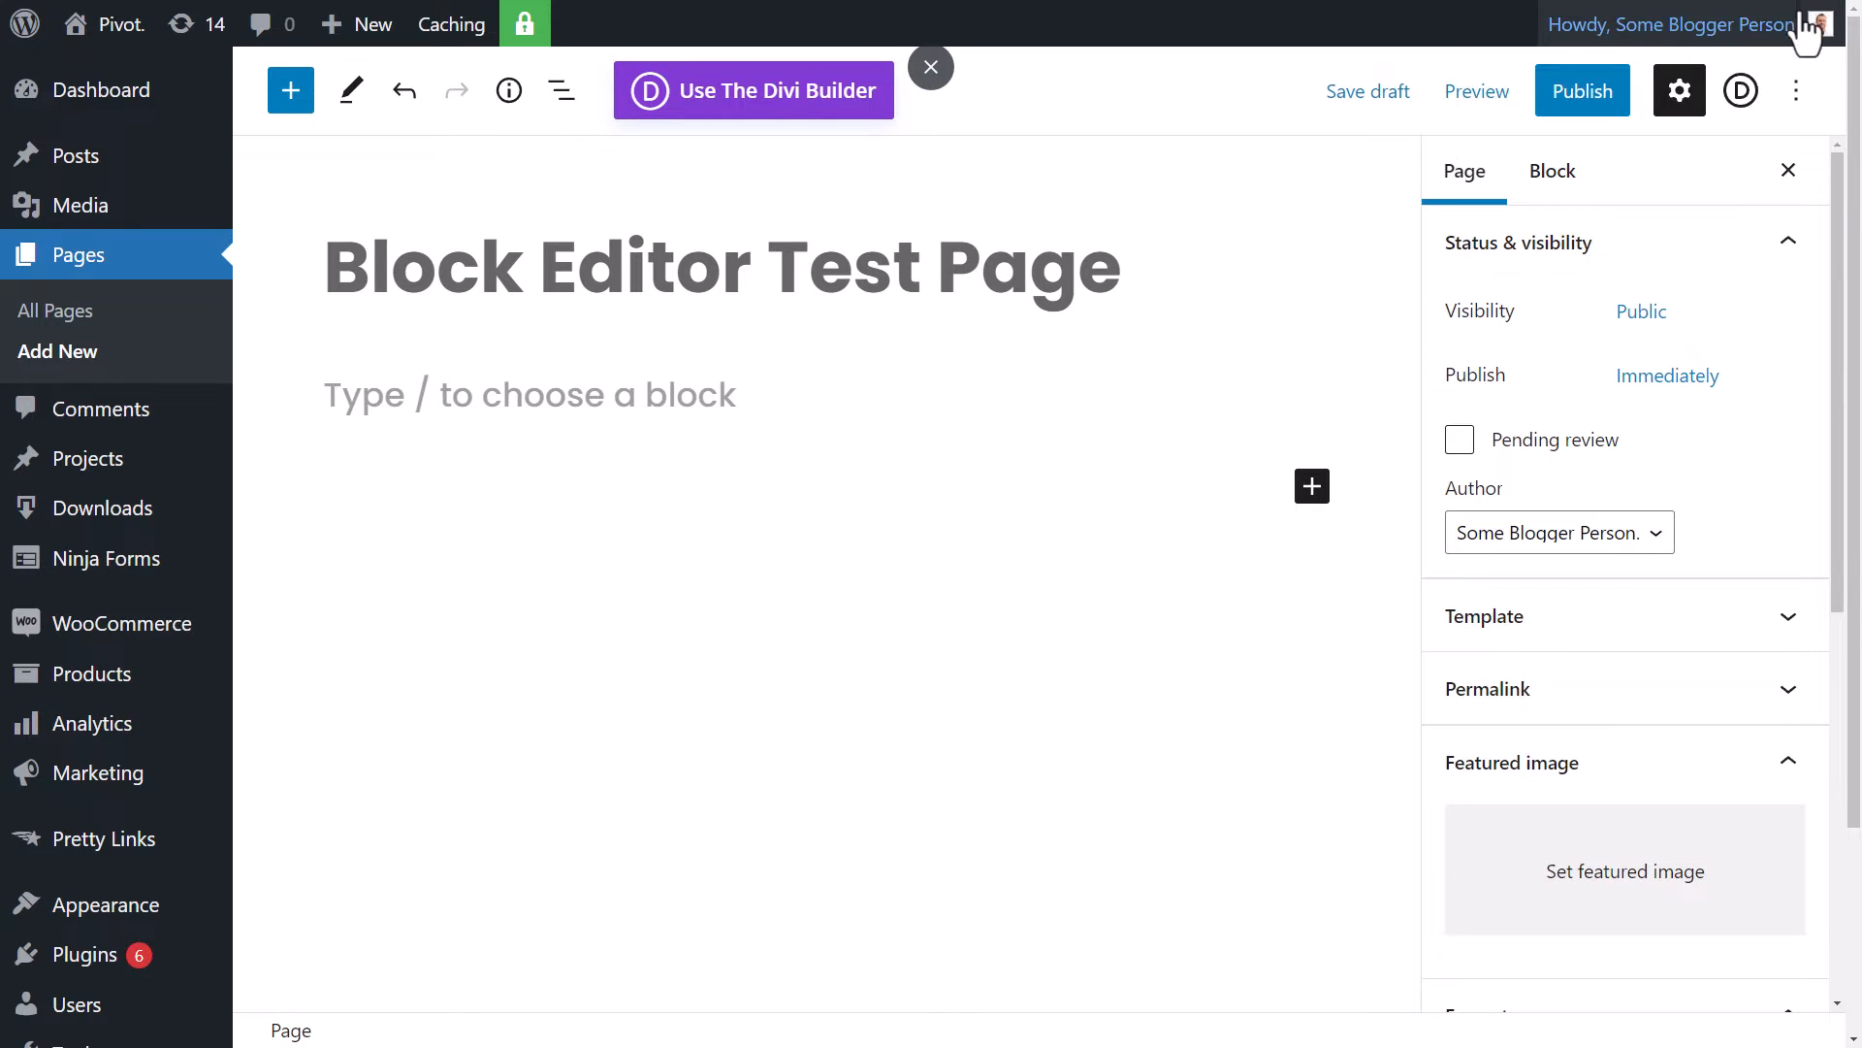
click(1797, 92)
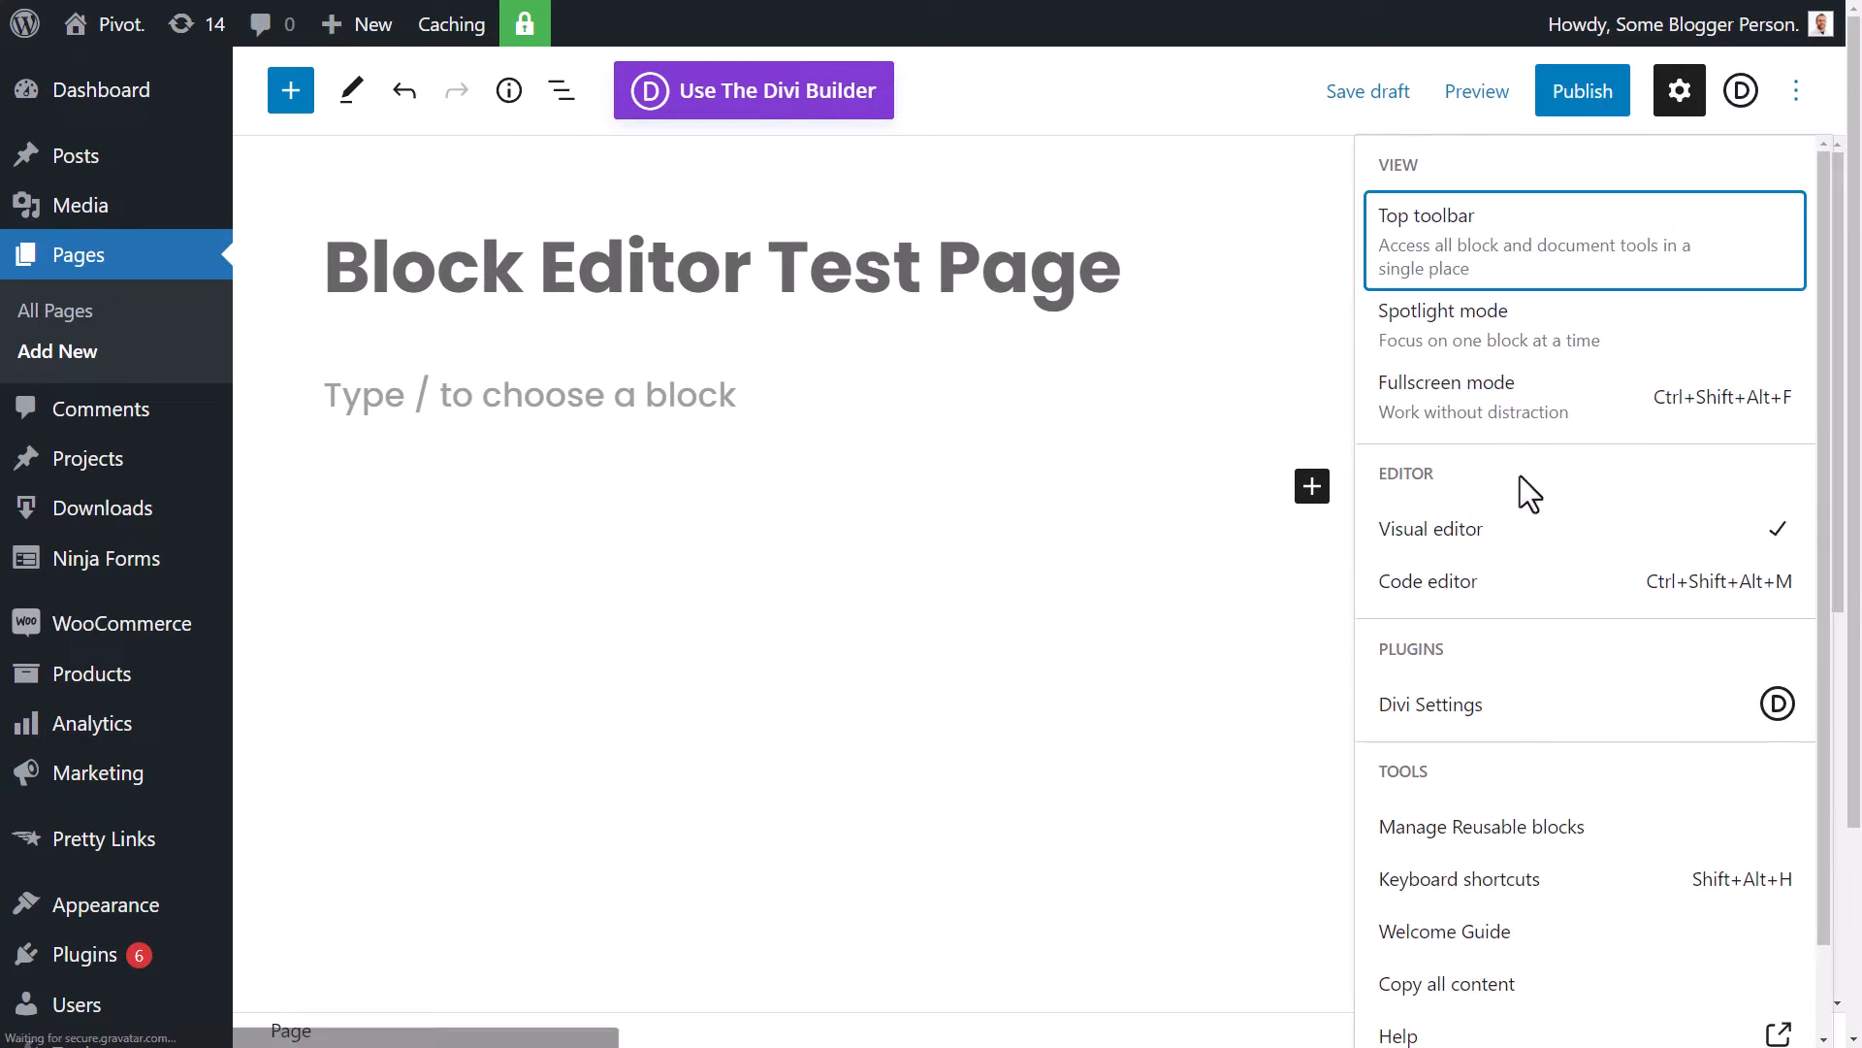
click(1475, 402)
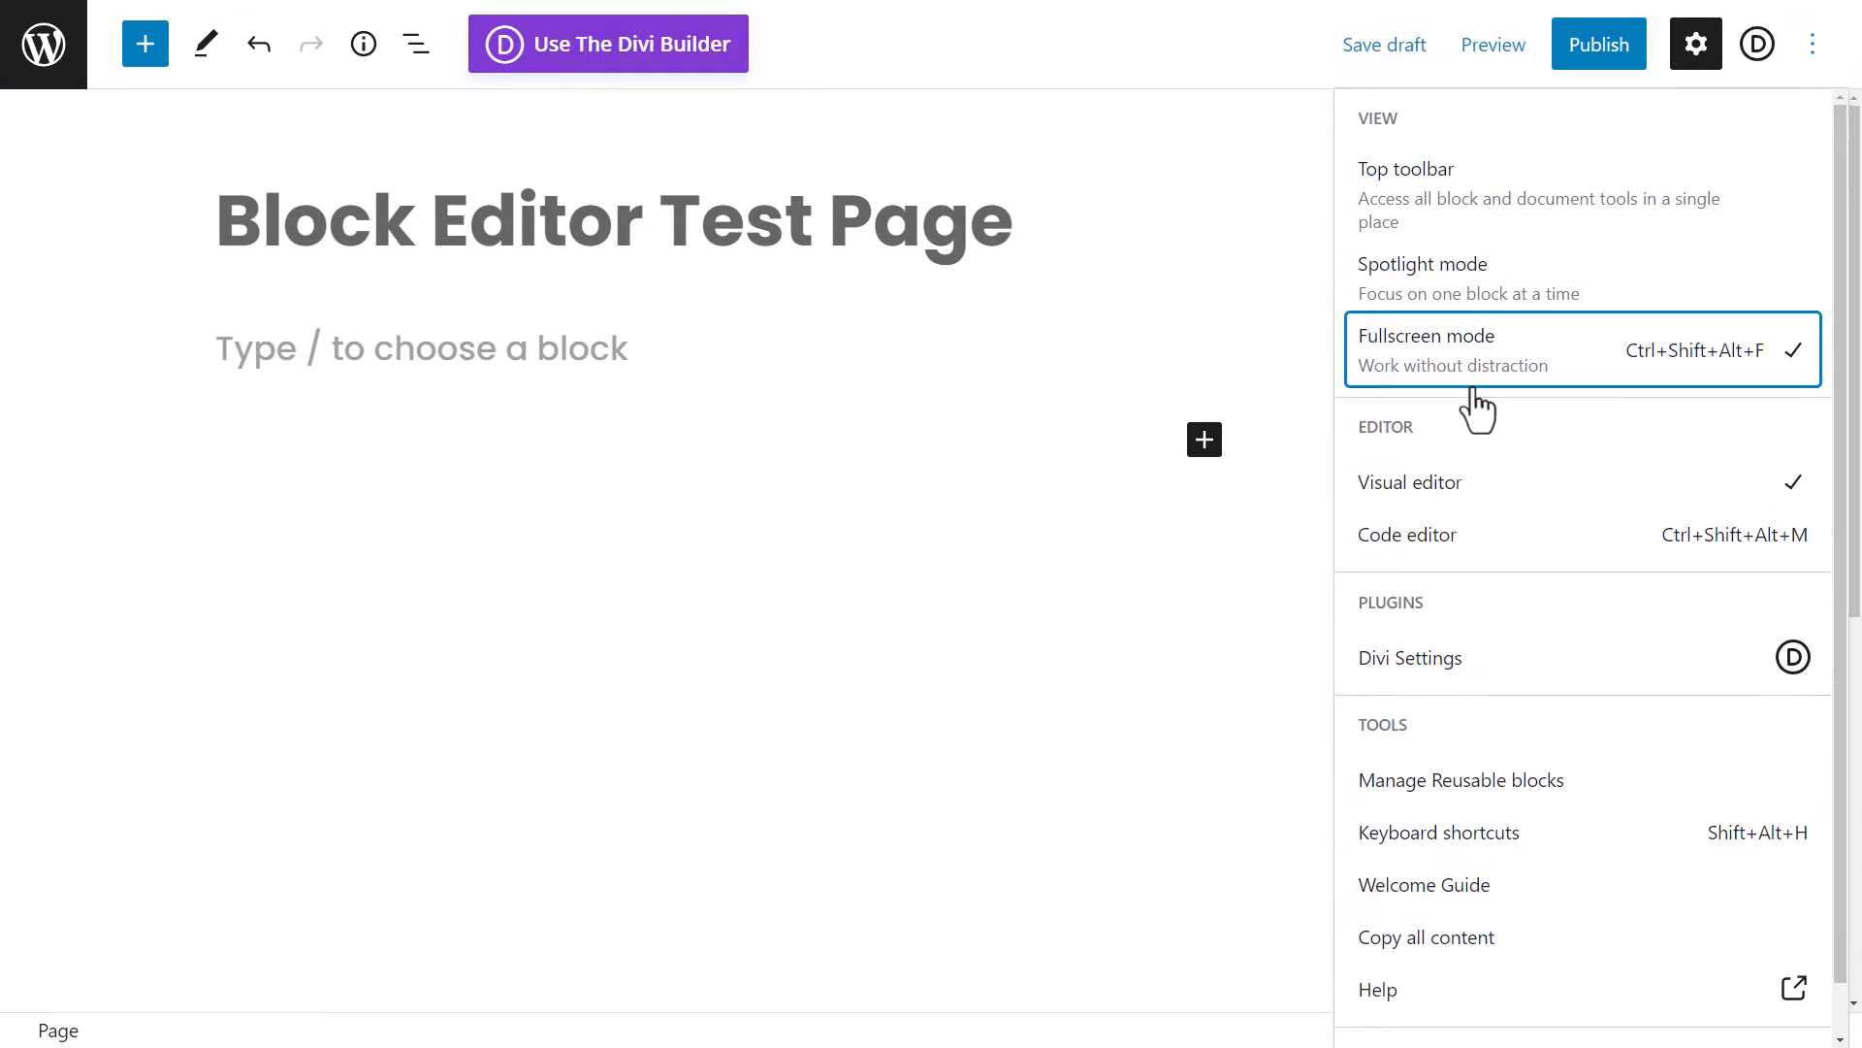
- Write "A sentence here. Another sentence" in the first paragraph block below the title
click(613, 351)
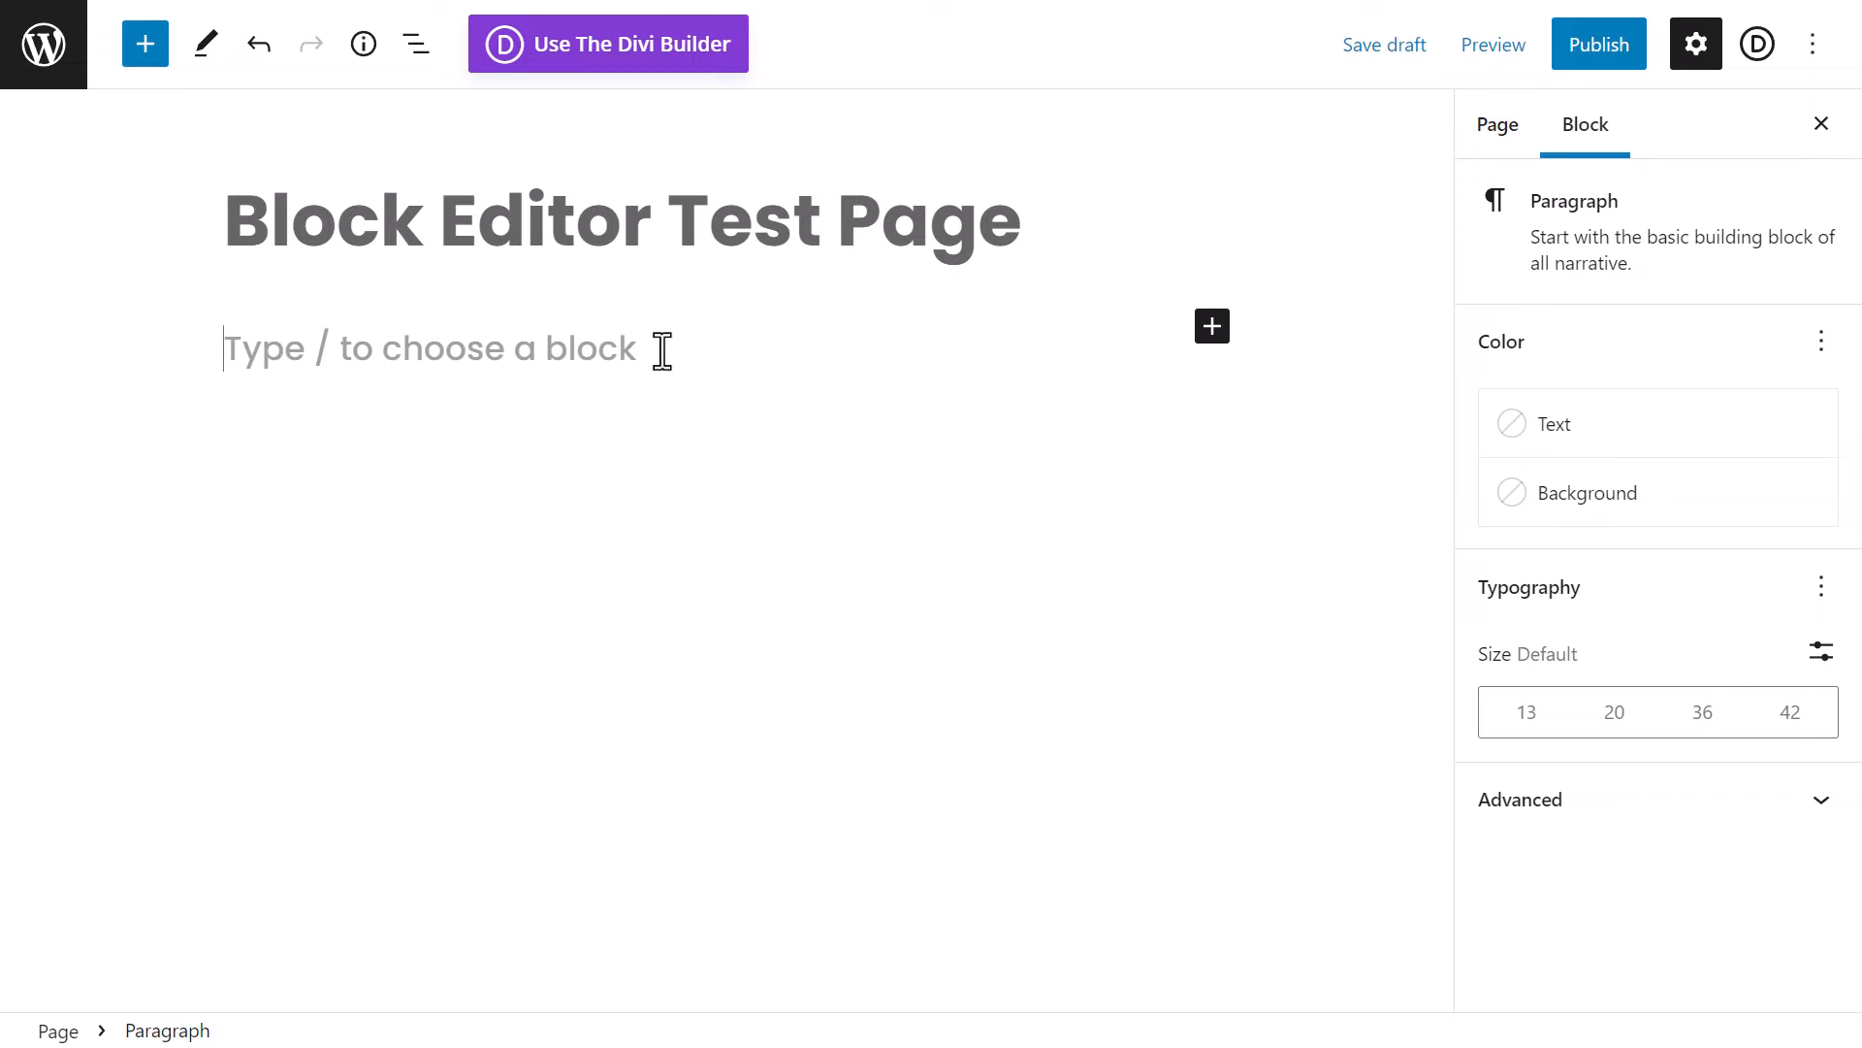
text(A )
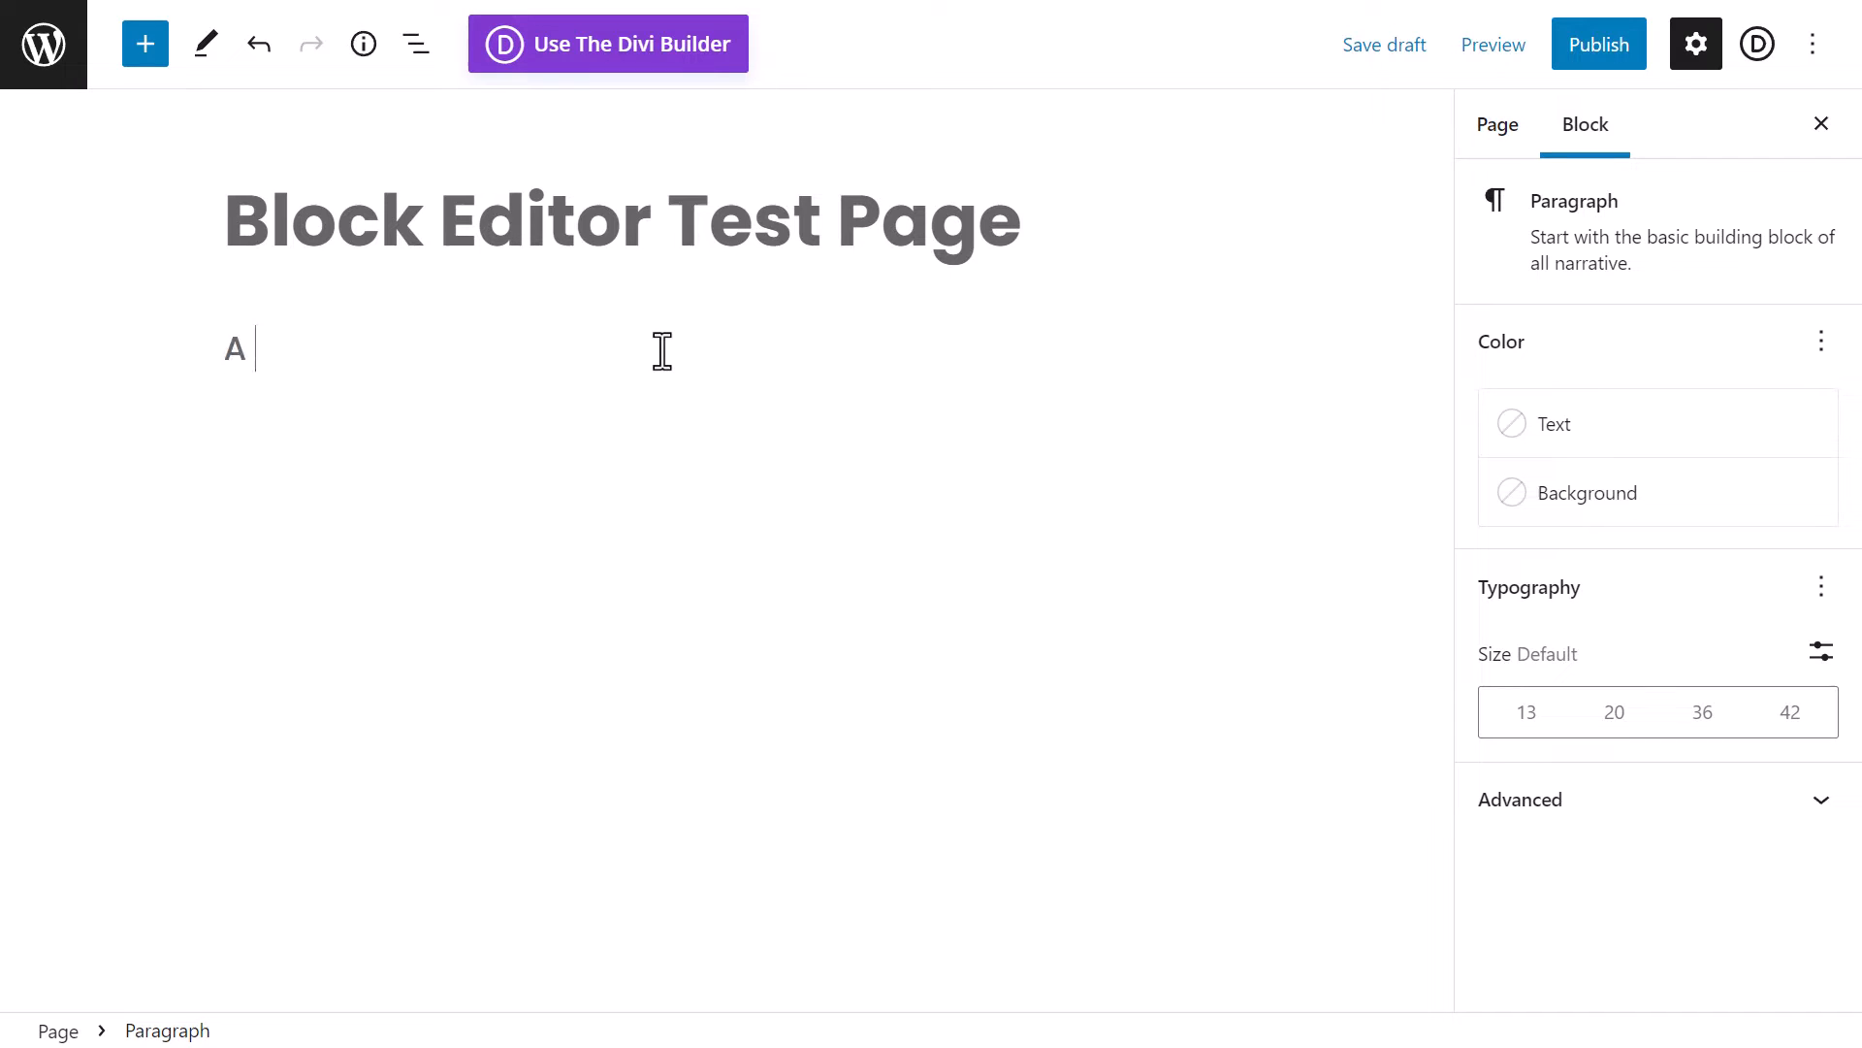
text(sentence here. )
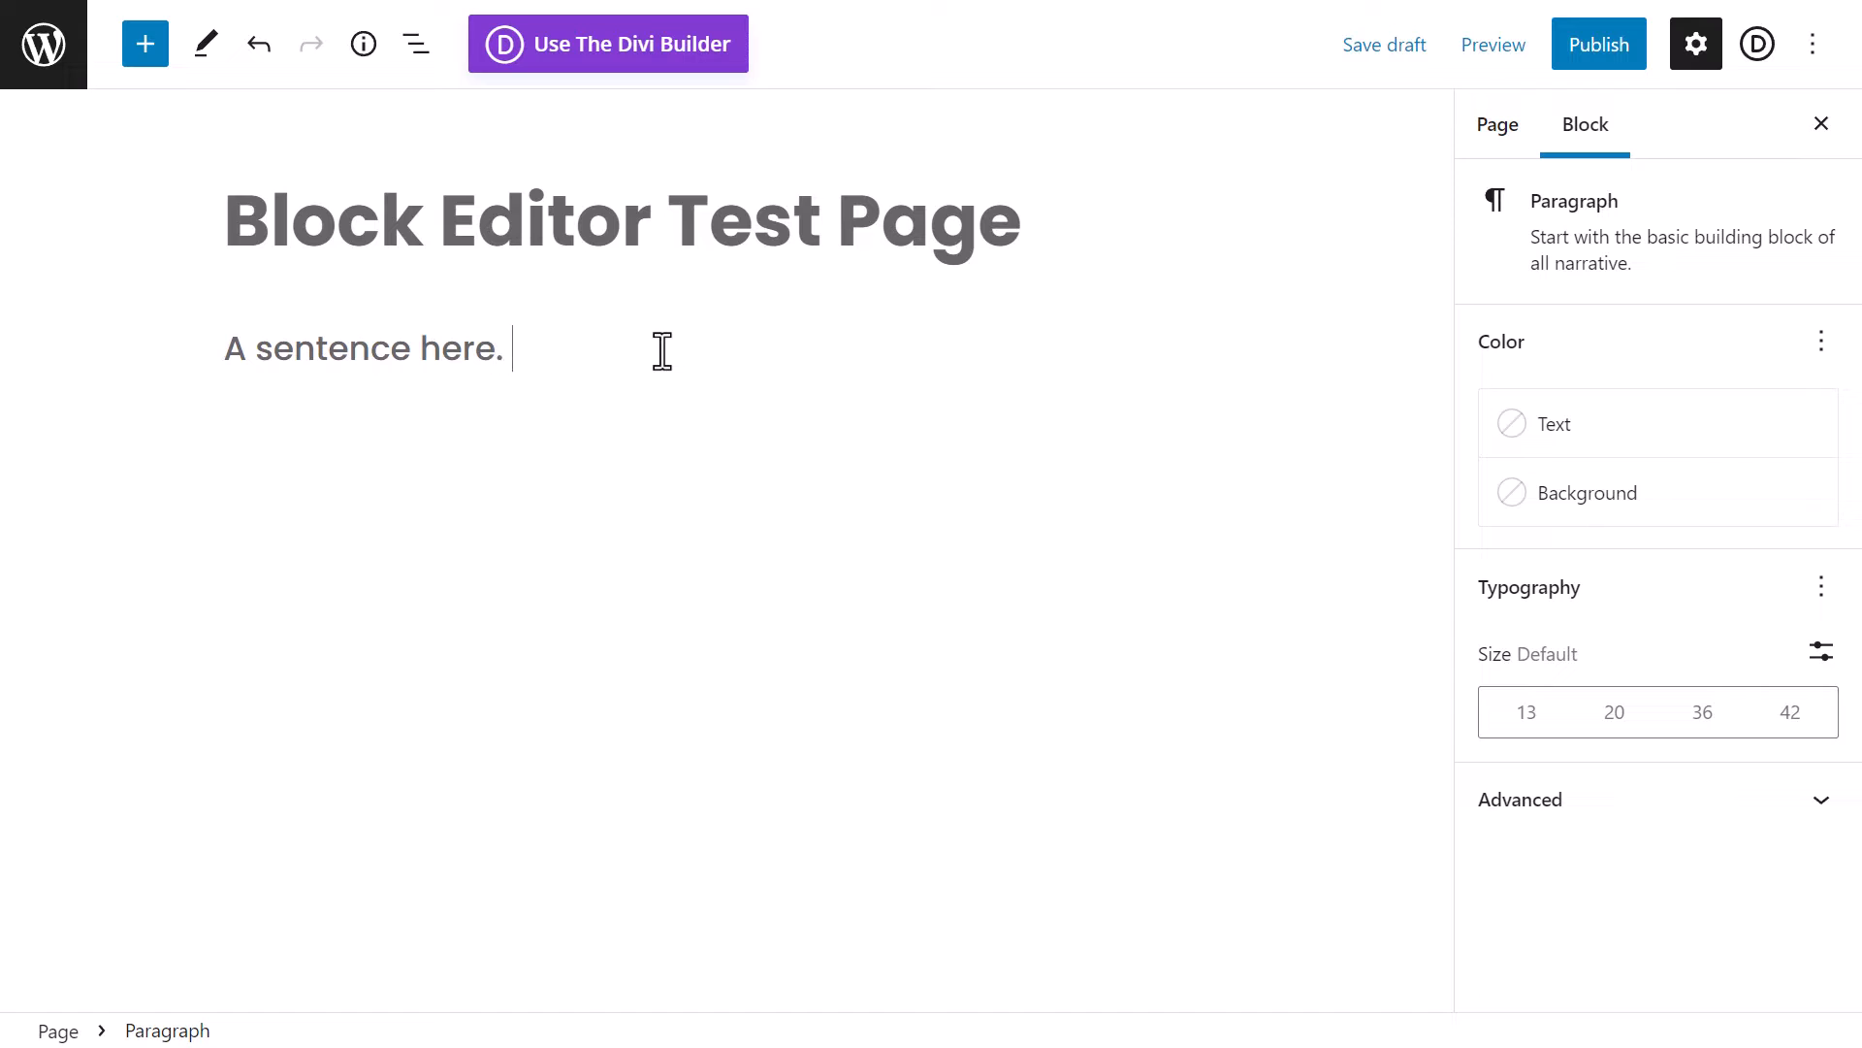
text(Antoher)
key(BackSpace)
key(BackSpace)
key(BackSpace)
key(BackSpace)
key(BackSpace)
text(other sentence)
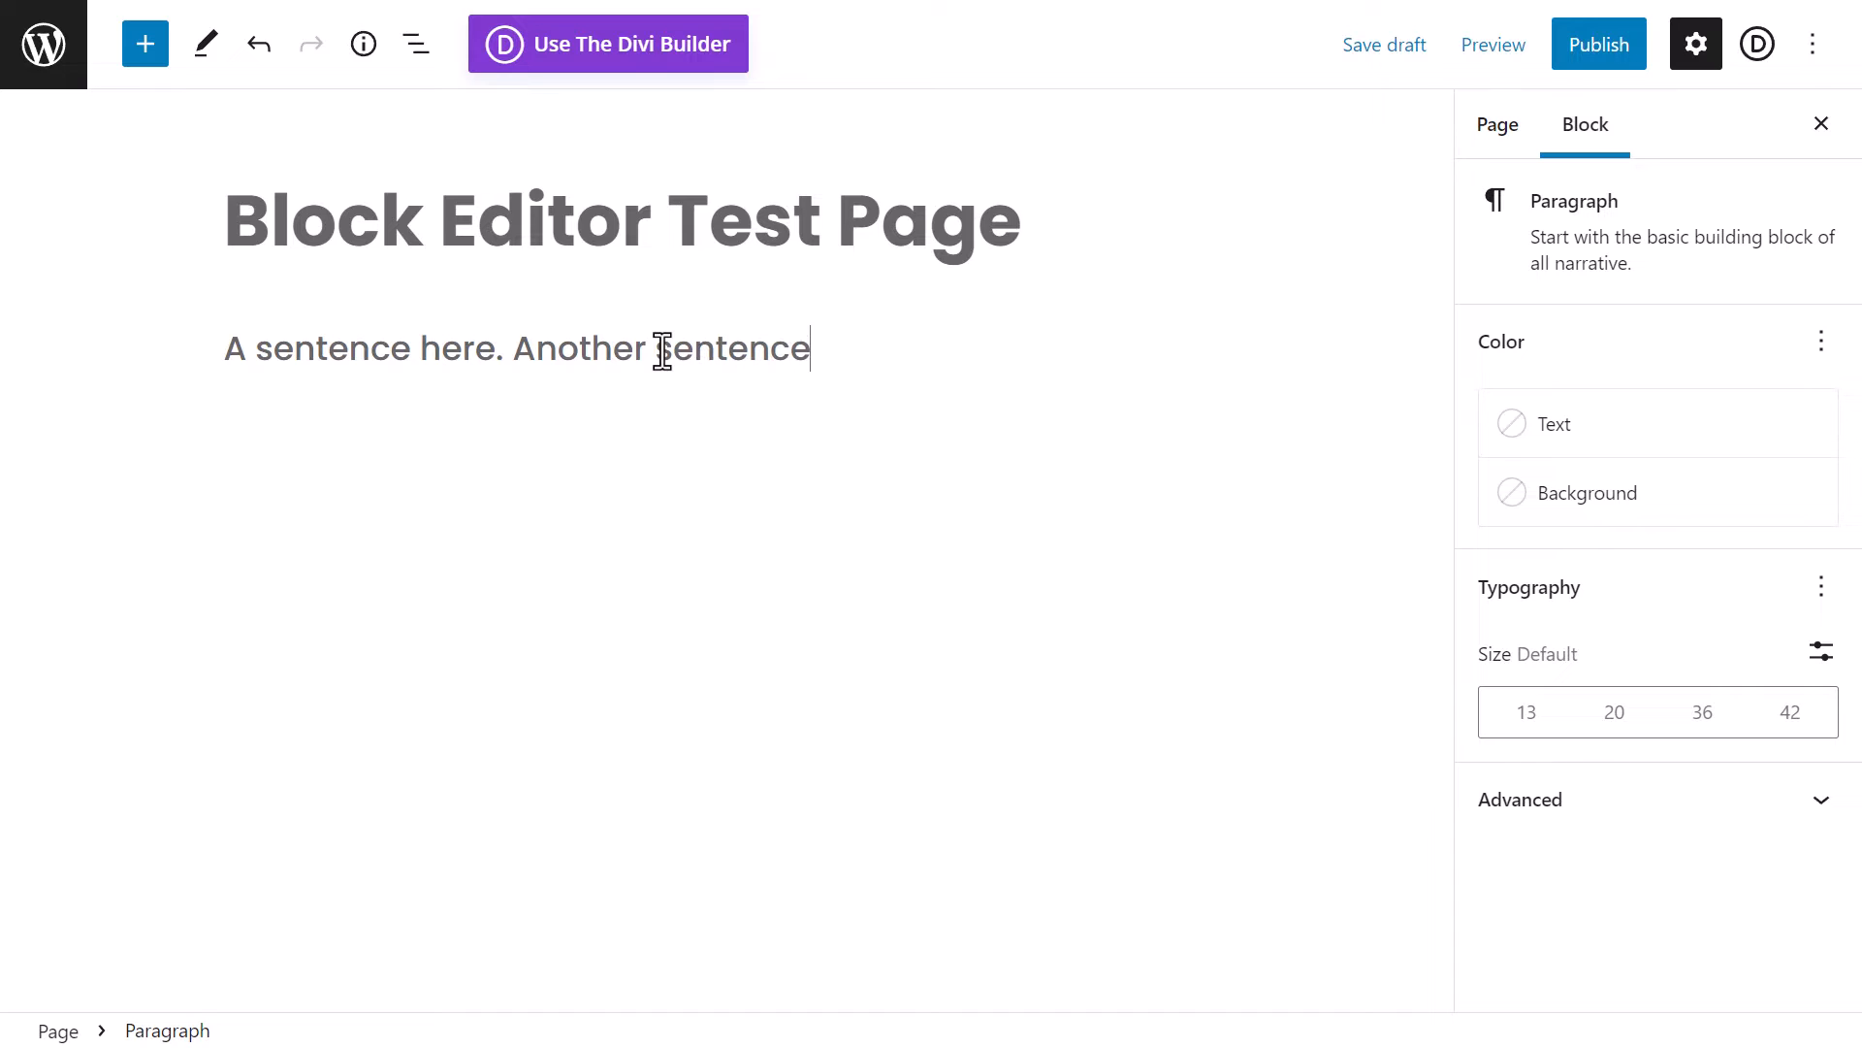
- Add a second paragraph reading "New paragraphs", with "Shorter liner break" on a new line beneath it
key(Return)
text(New paragr)
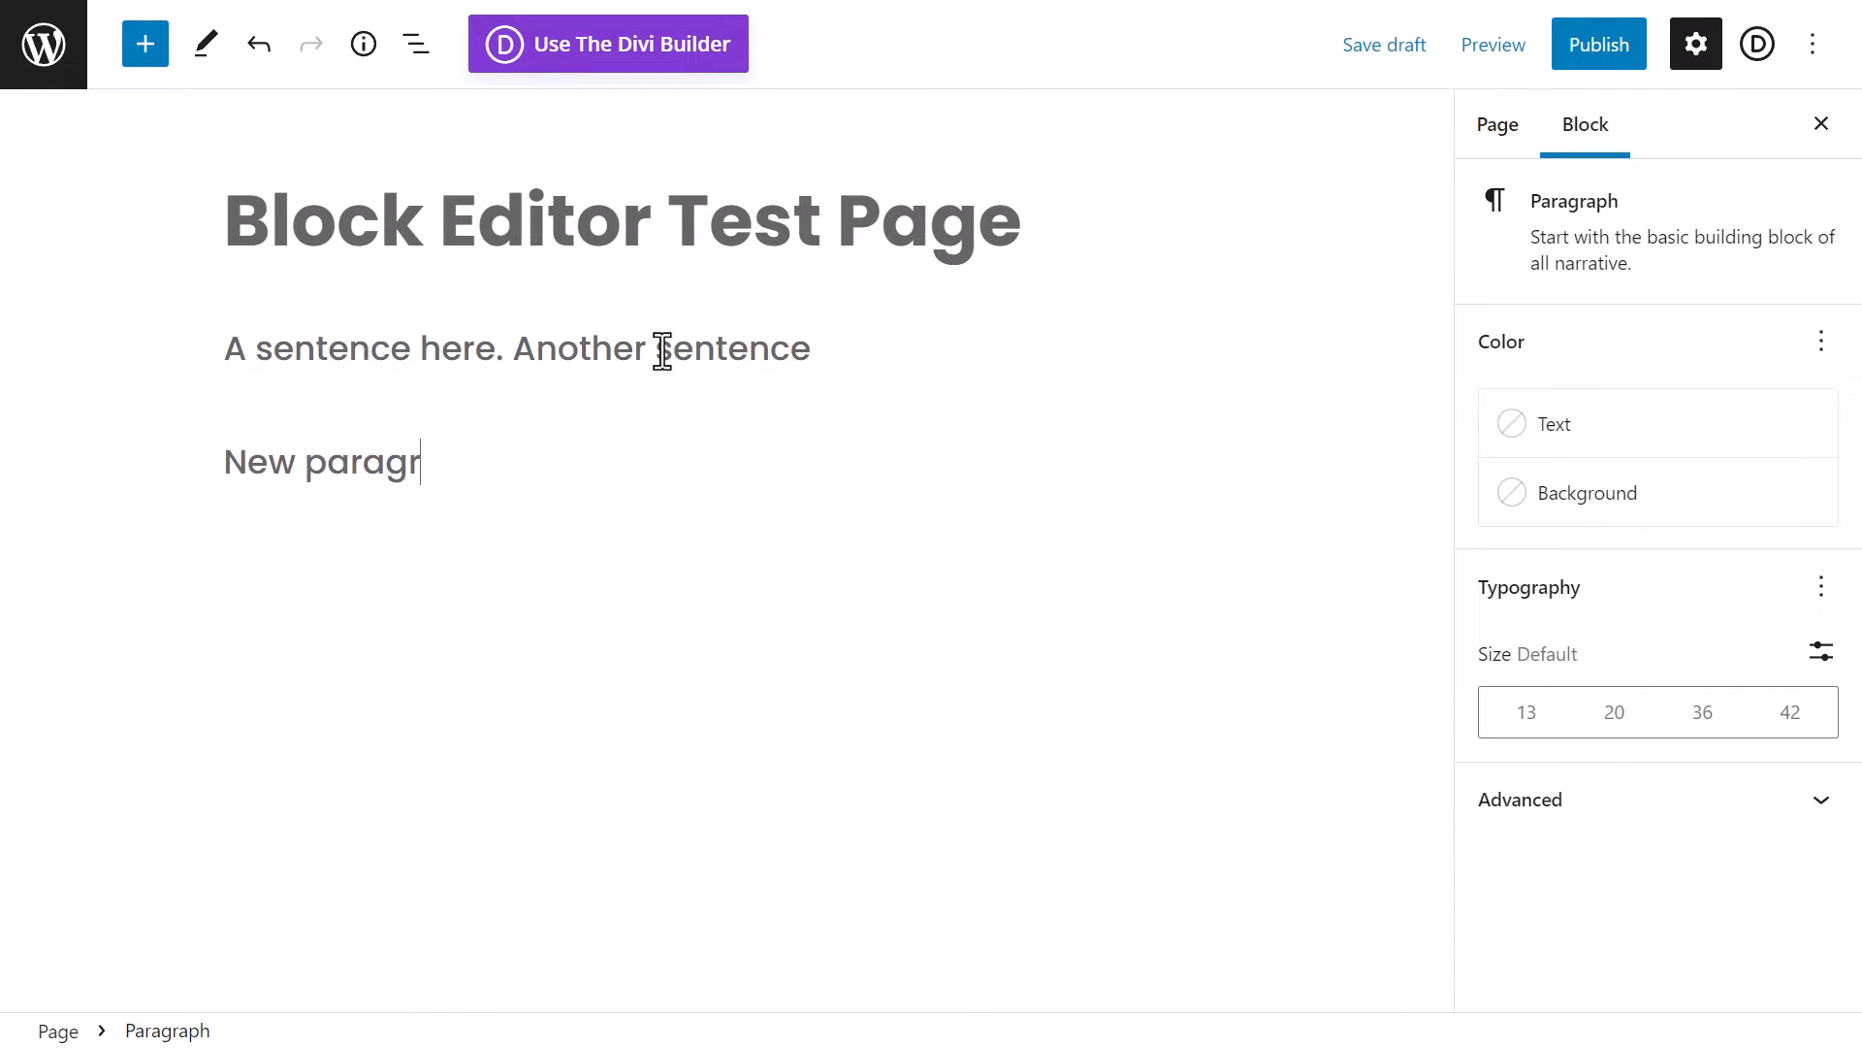
text(ahps)
key(BackSpace)
key(BackSpace)
key(BackSpace)
text(phs)
text(Shorter liner )
text(break)
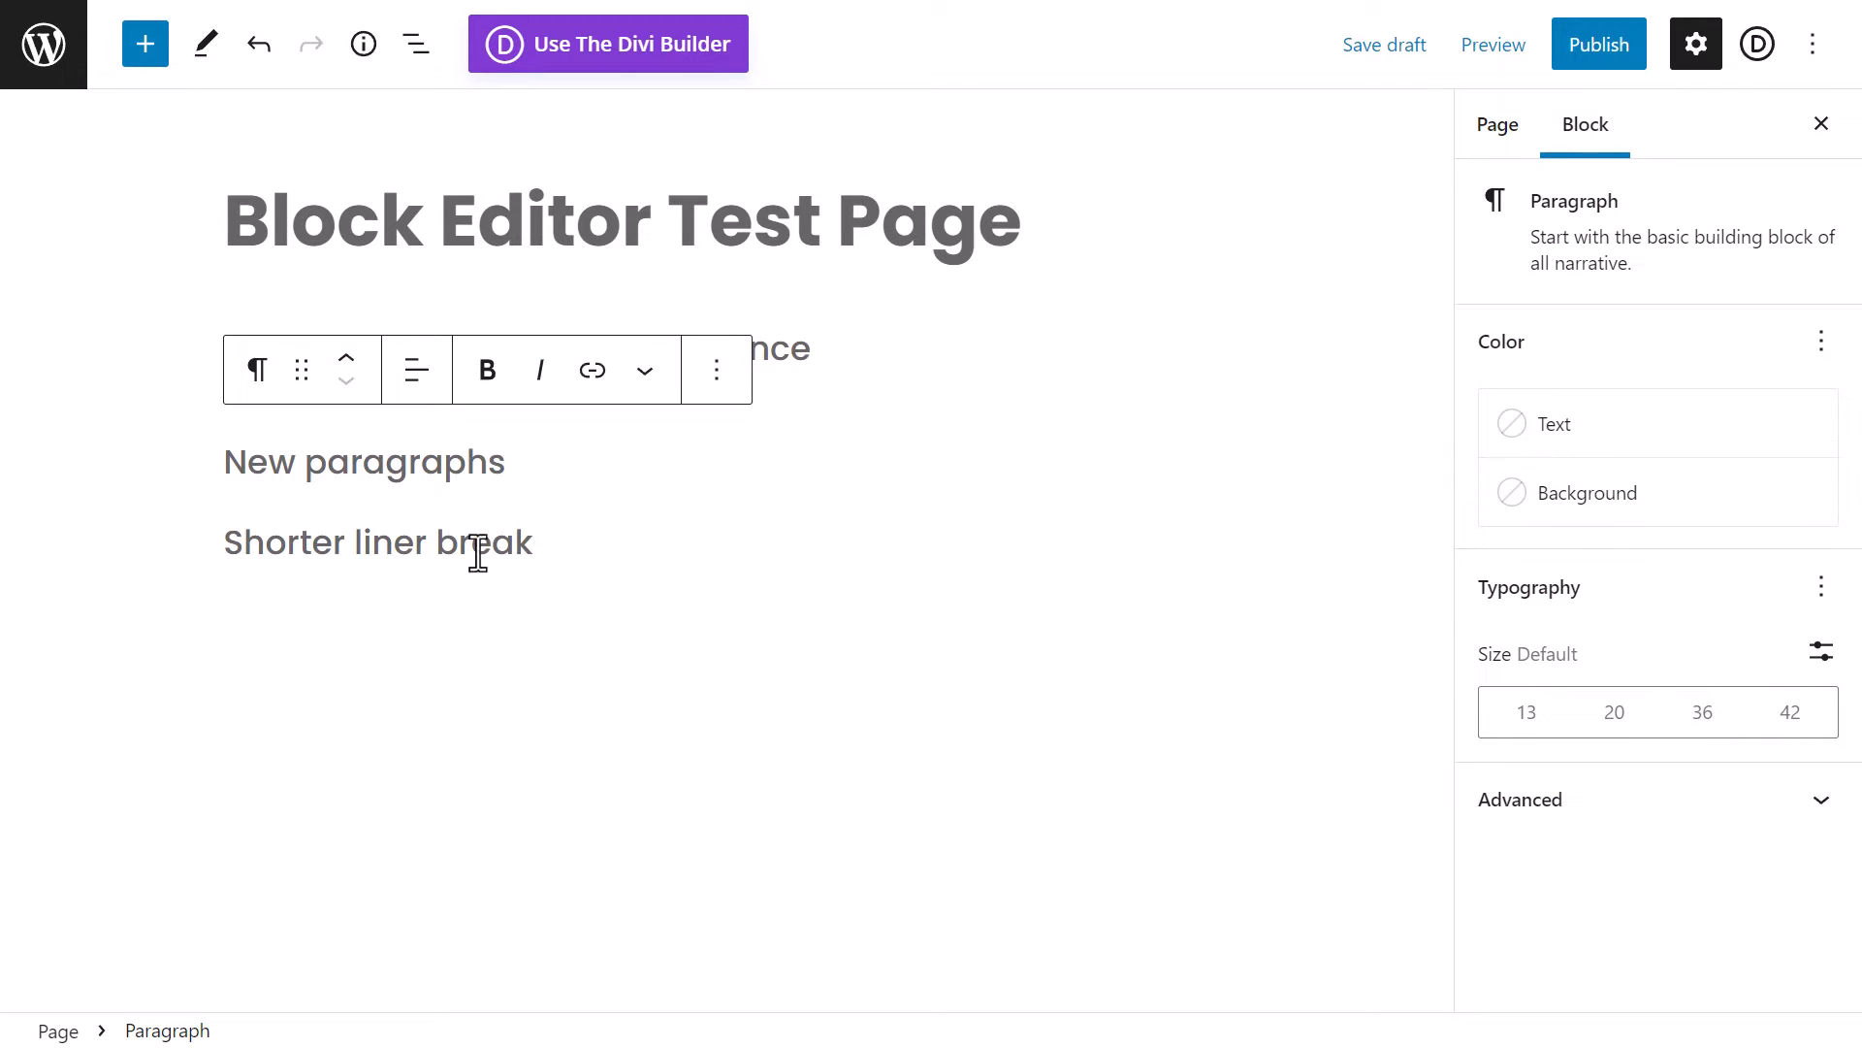
- Make the "New paragraphs" text bold and italic
click(789, 347)
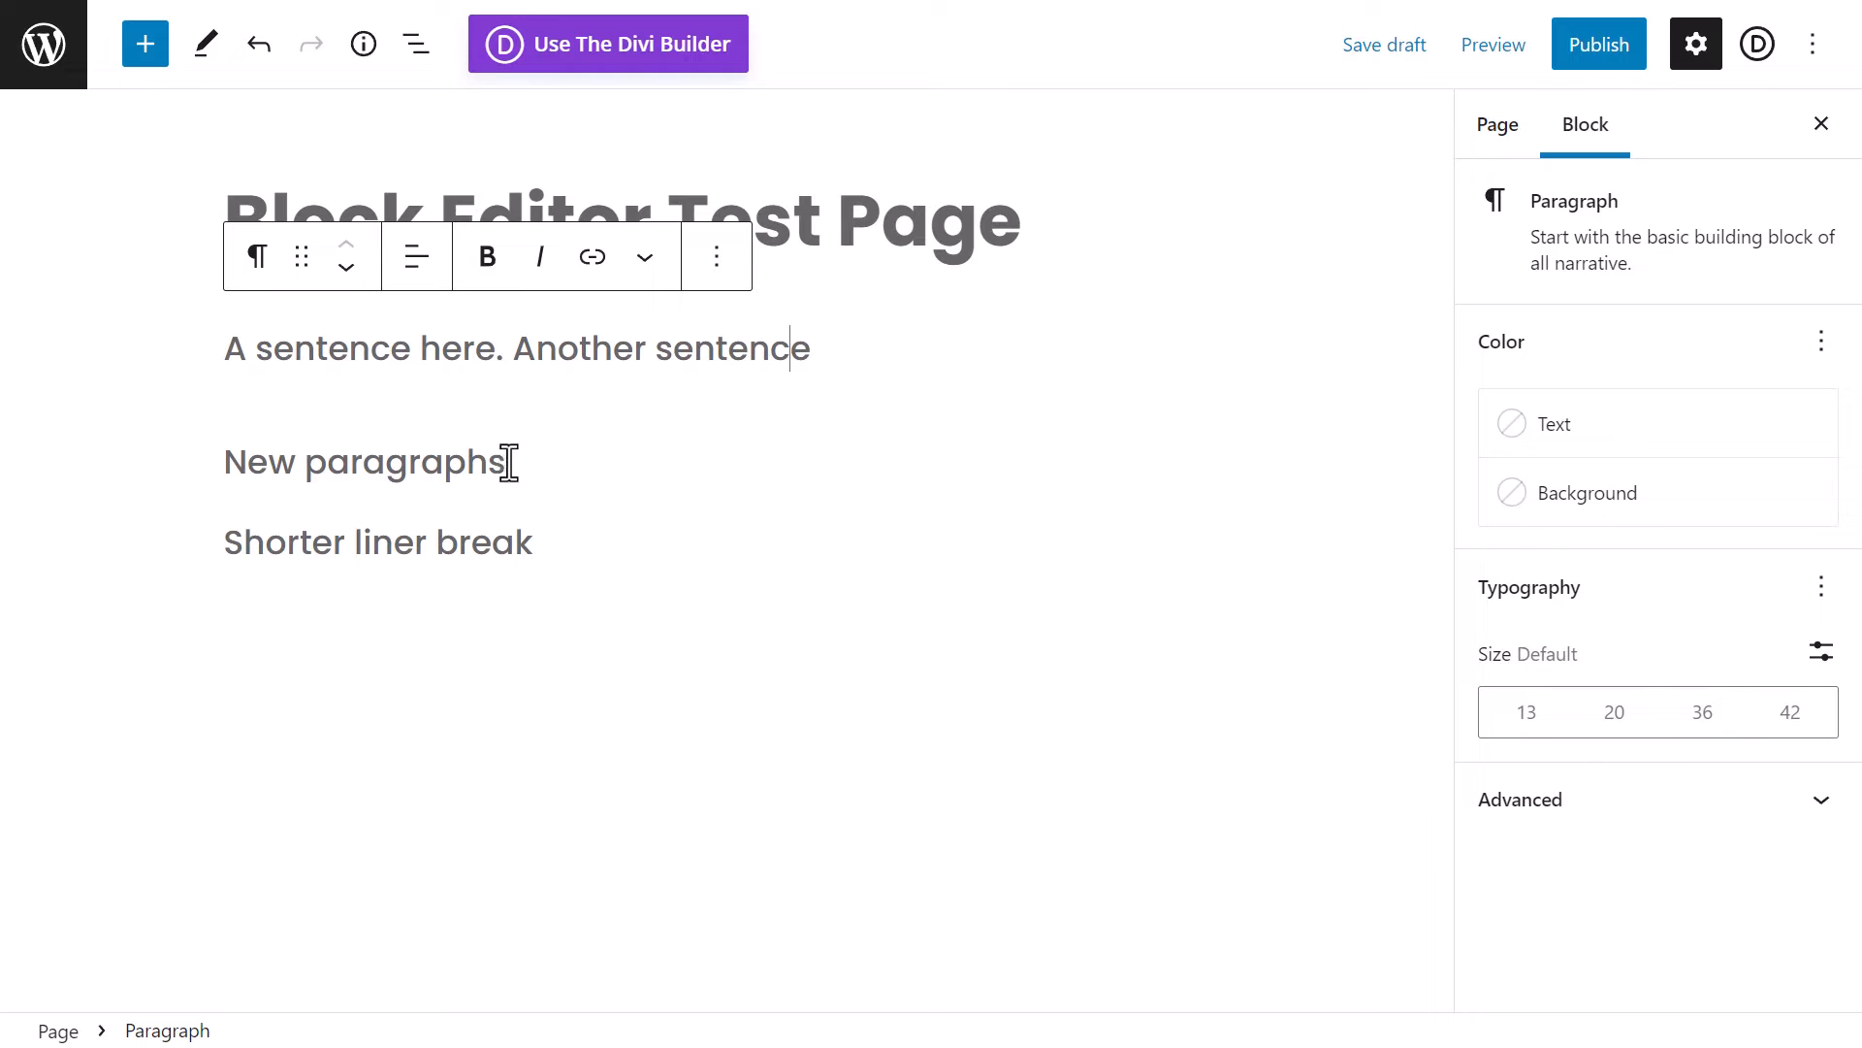
drag(509, 463, 224, 461)
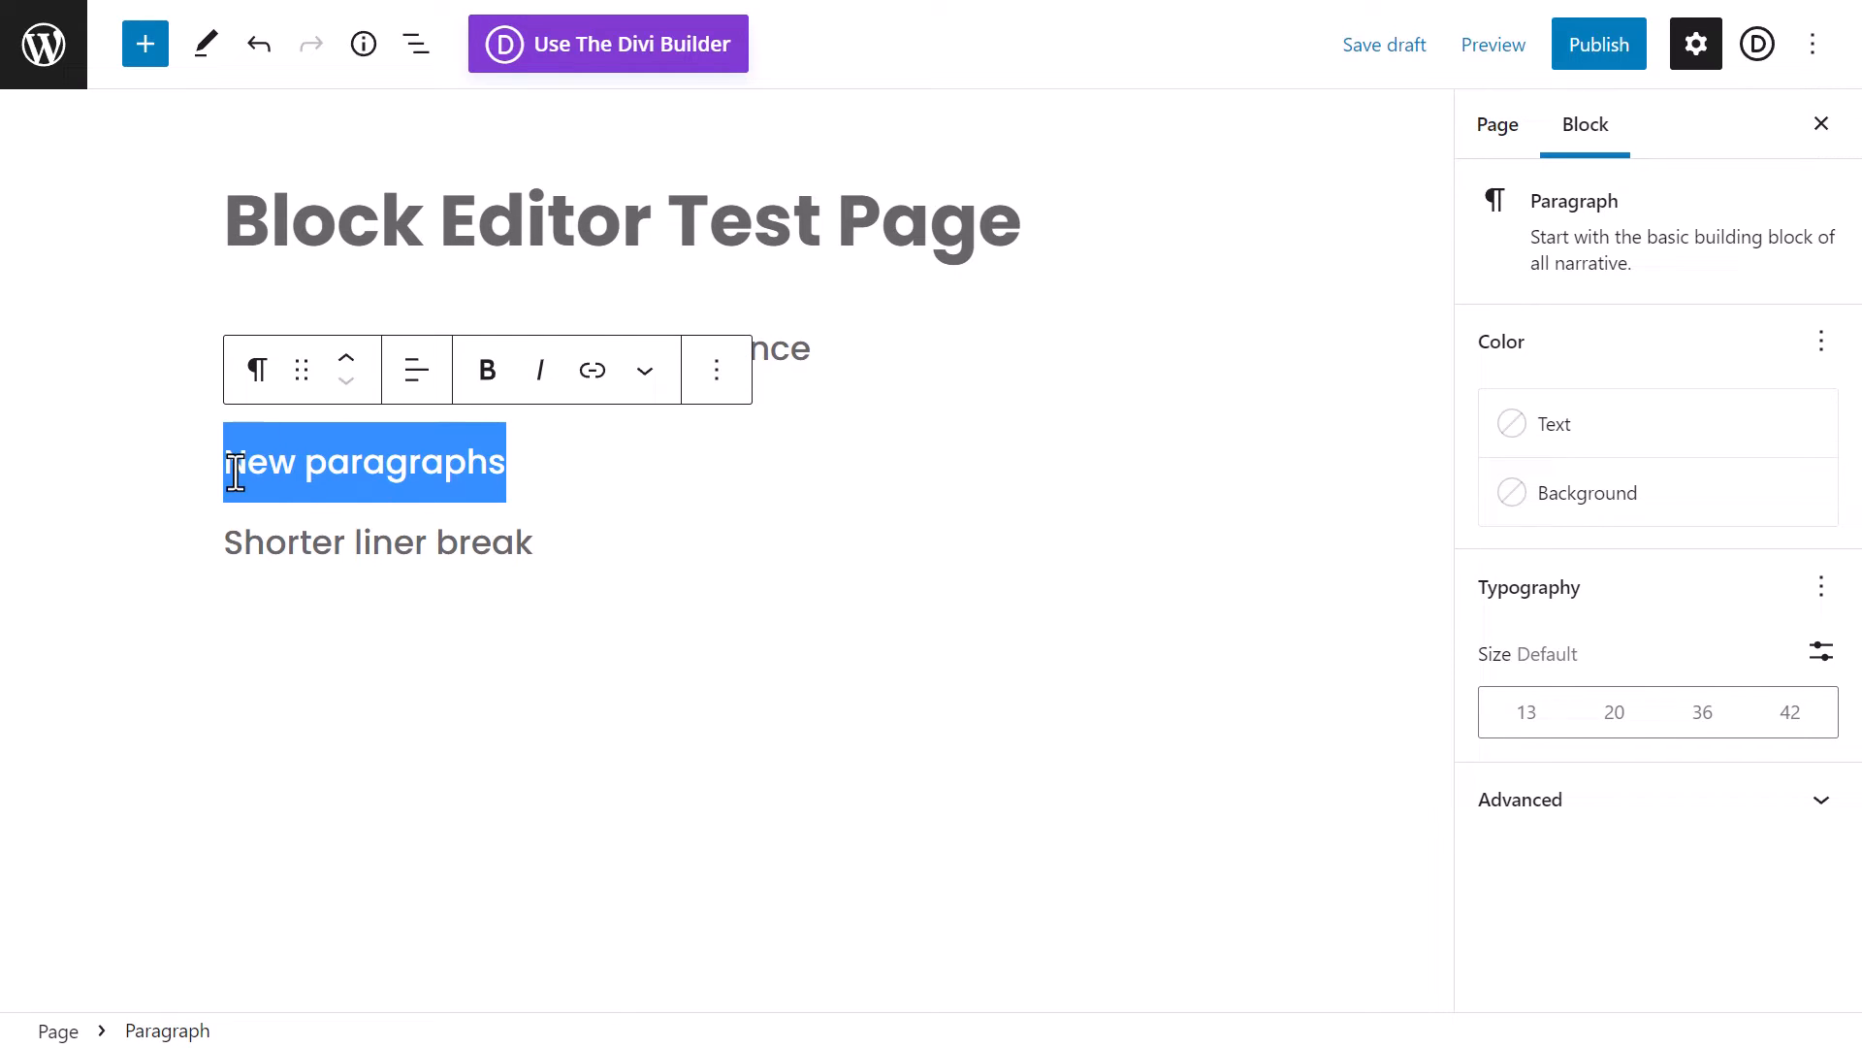
click(487, 386)
click(540, 373)
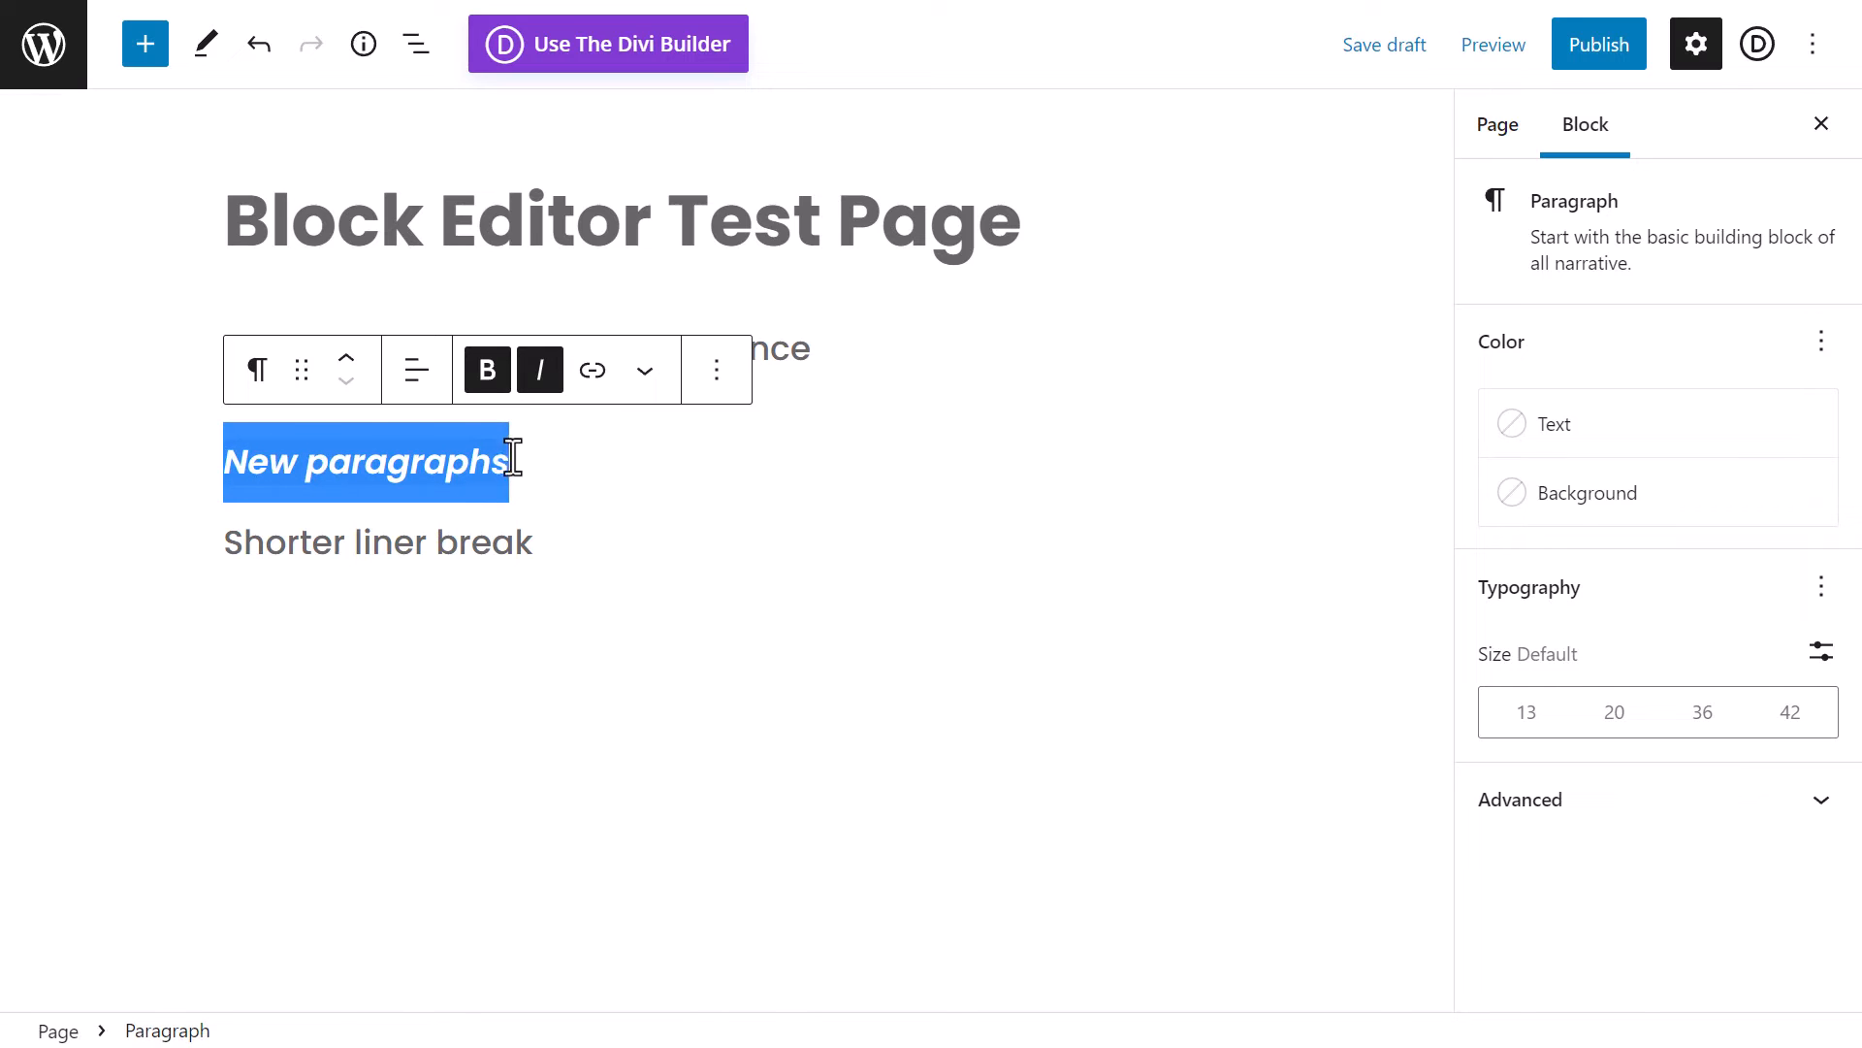
- Link the "New paragraphs" text to the site's About Us page
click(592, 370)
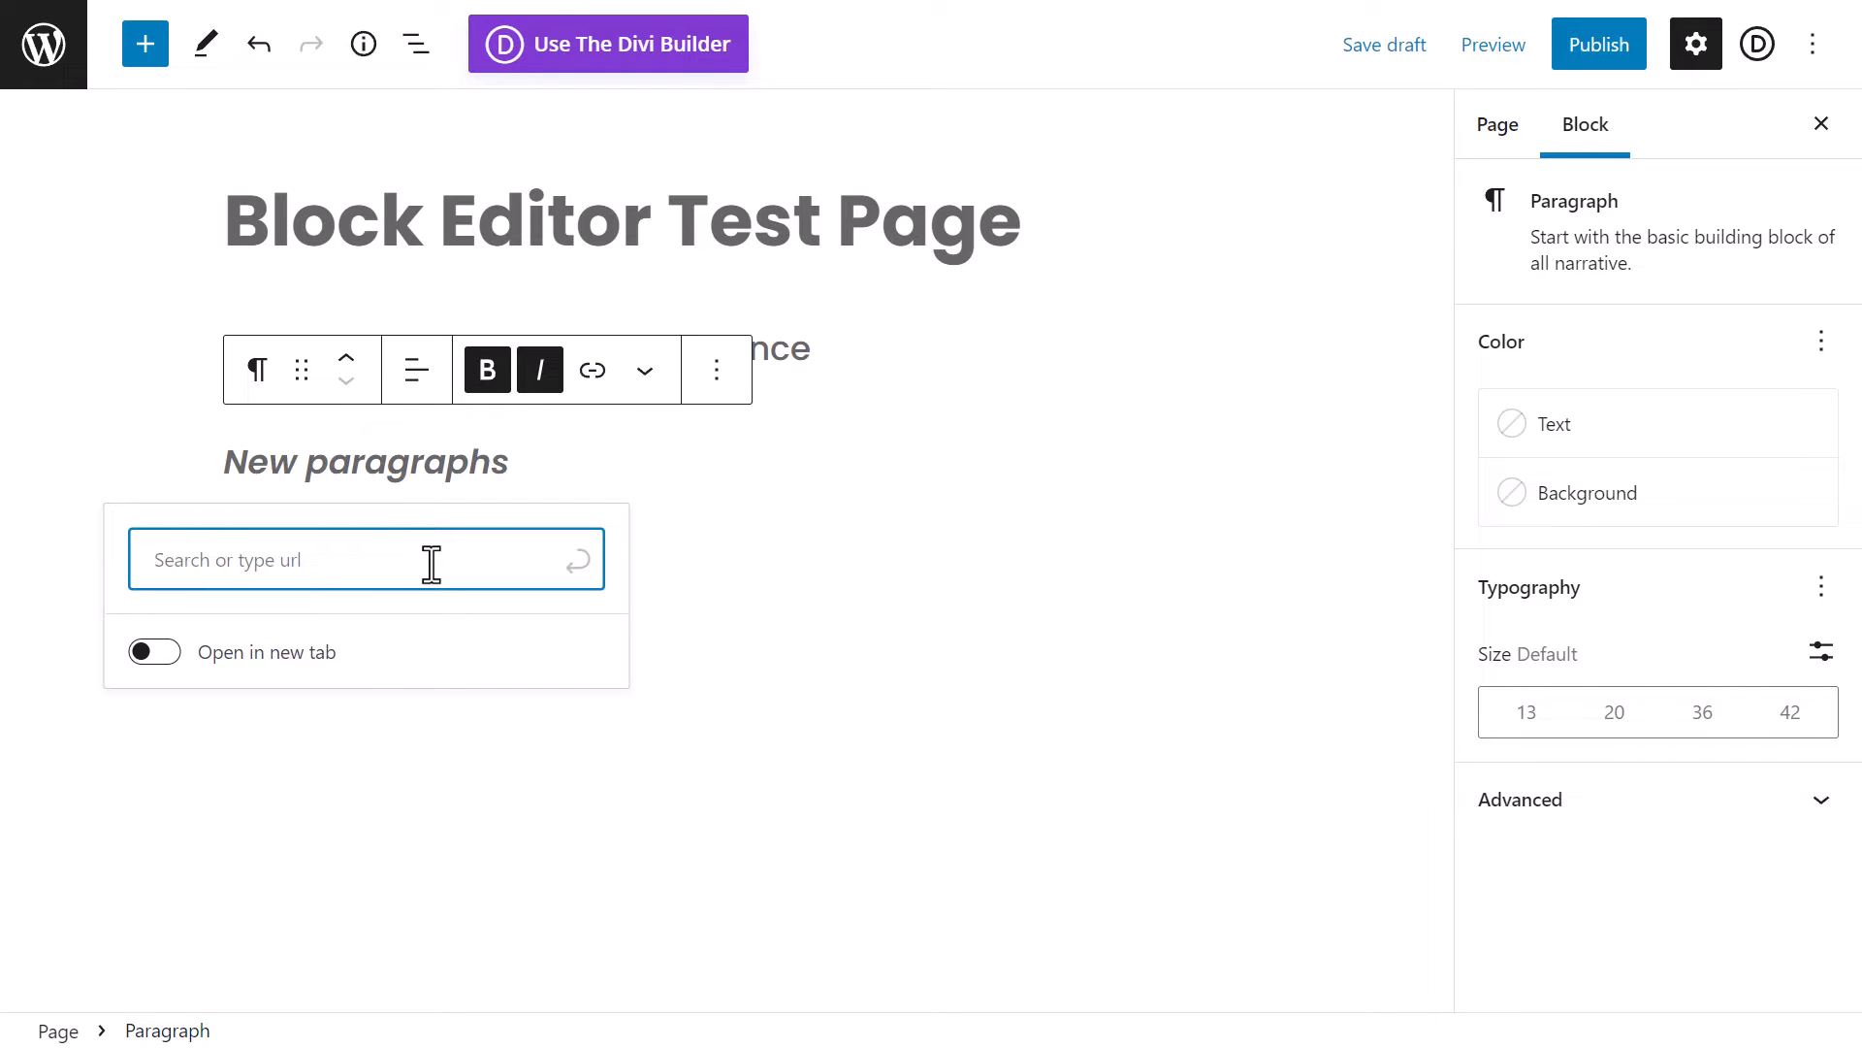
text(about)
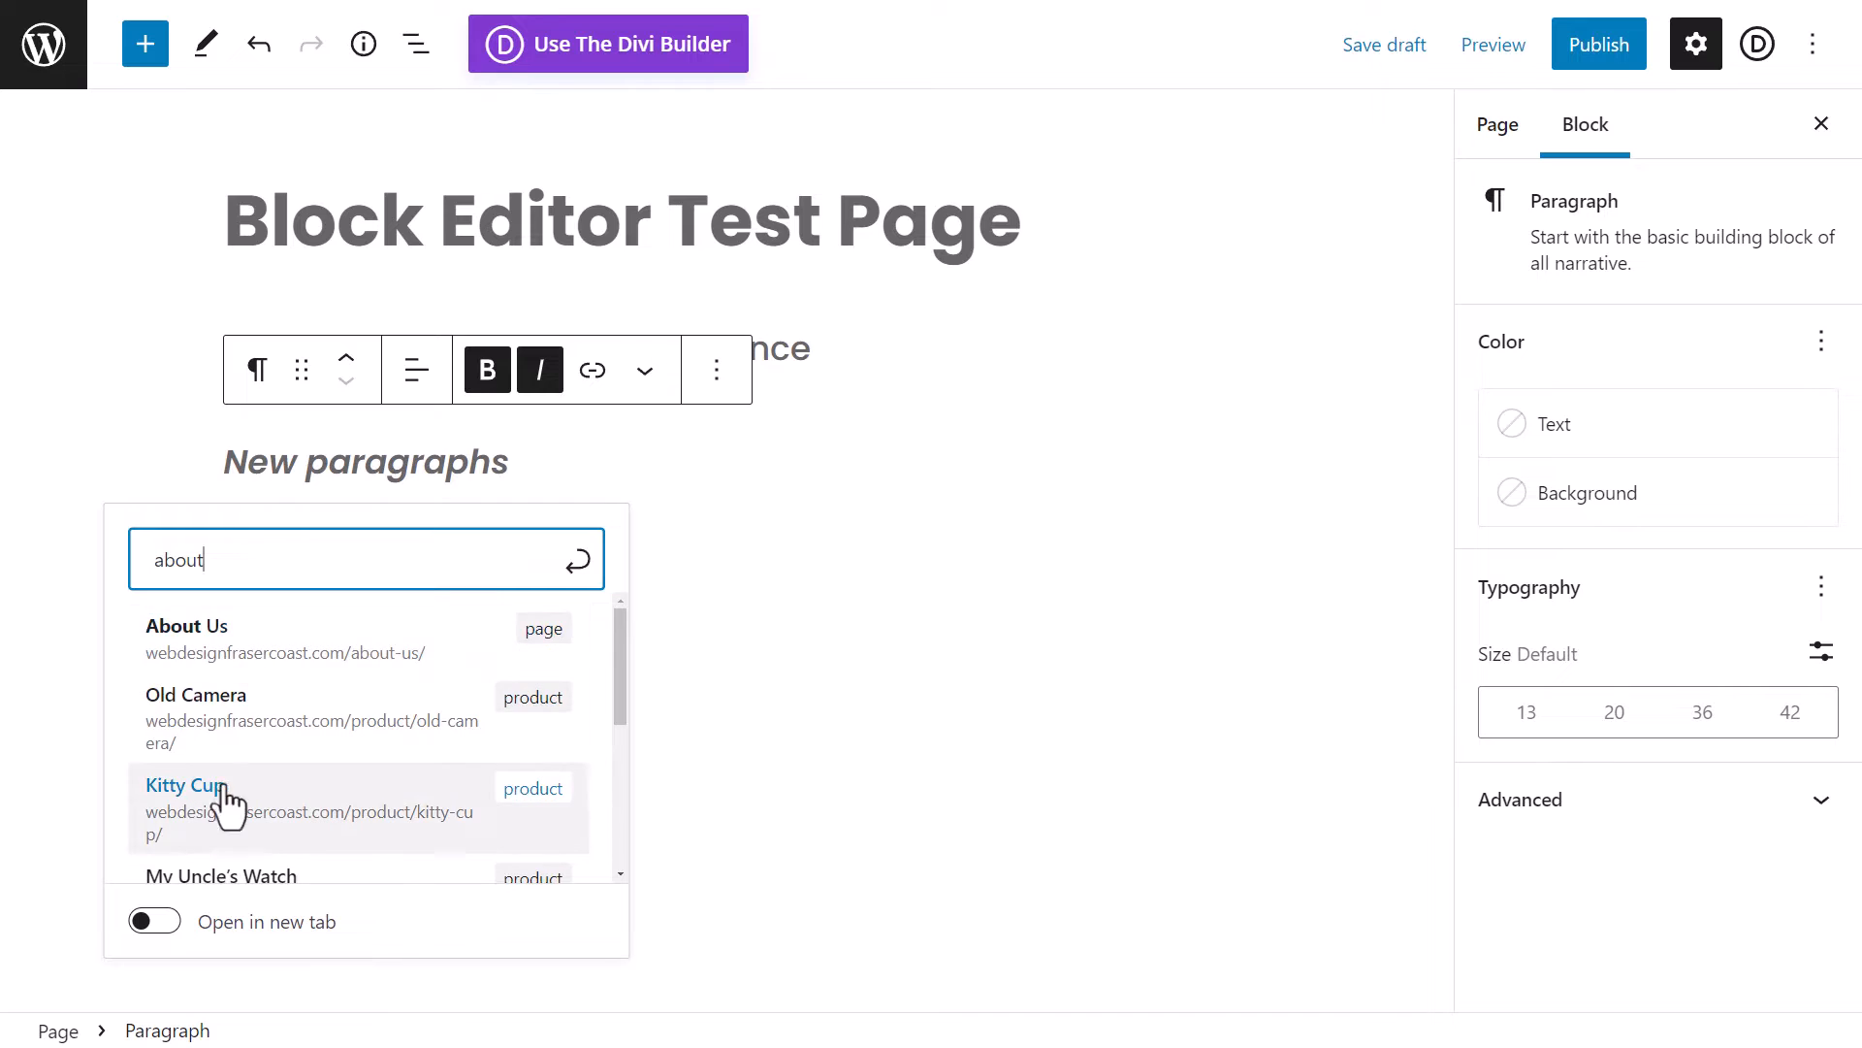
click(204, 646)
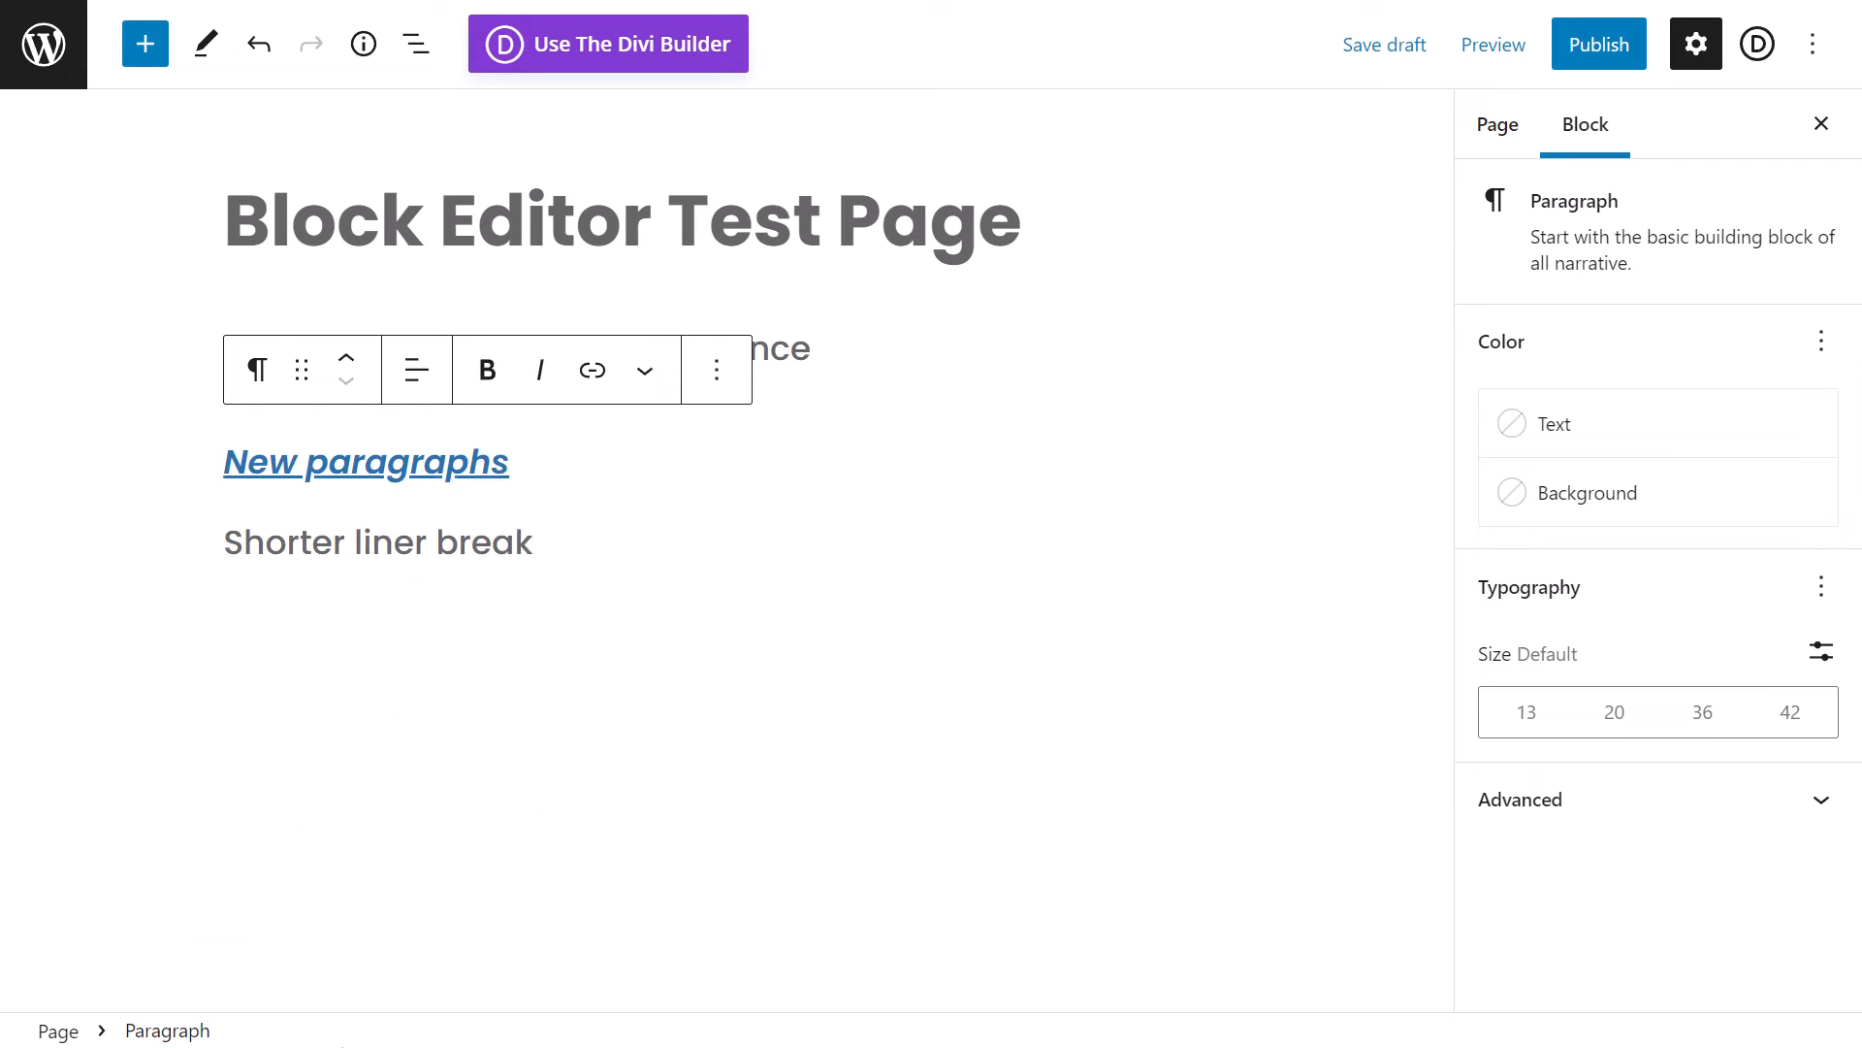
- Remove the About Us link from the "New paragraphs" text
click(590, 386)
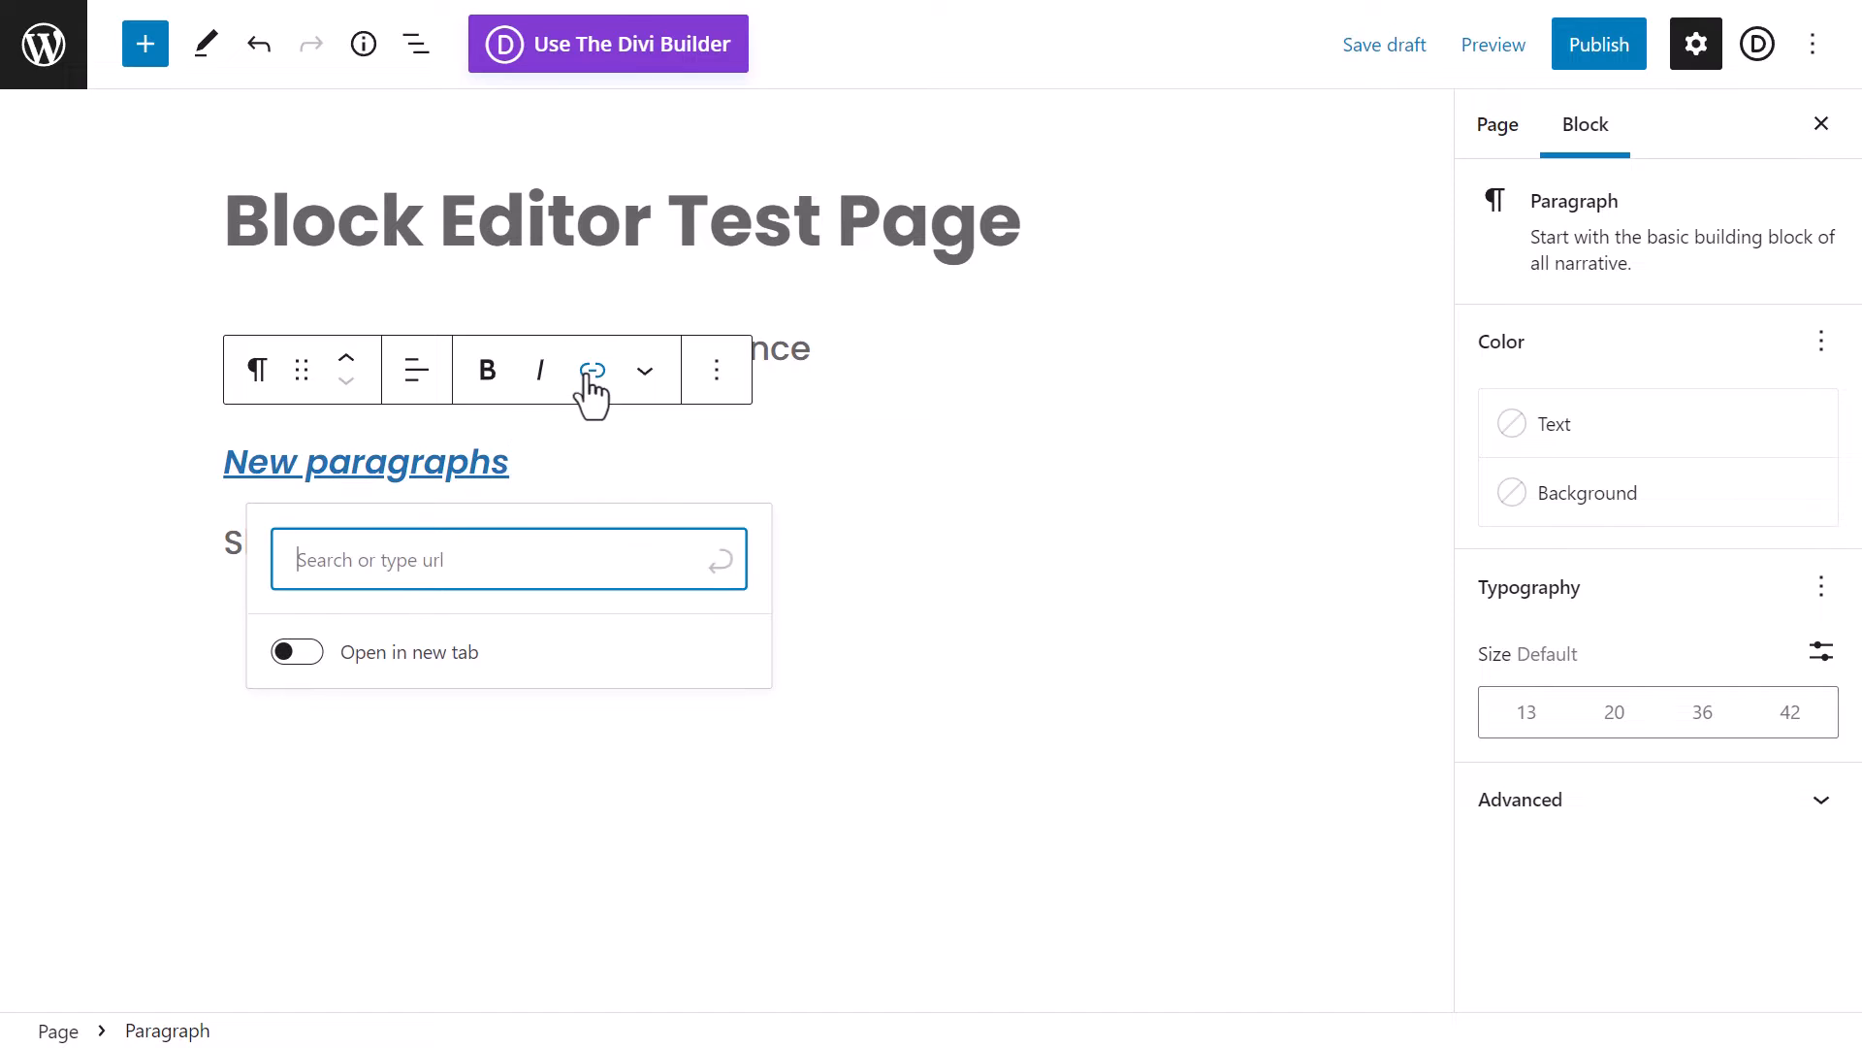
click(467, 456)
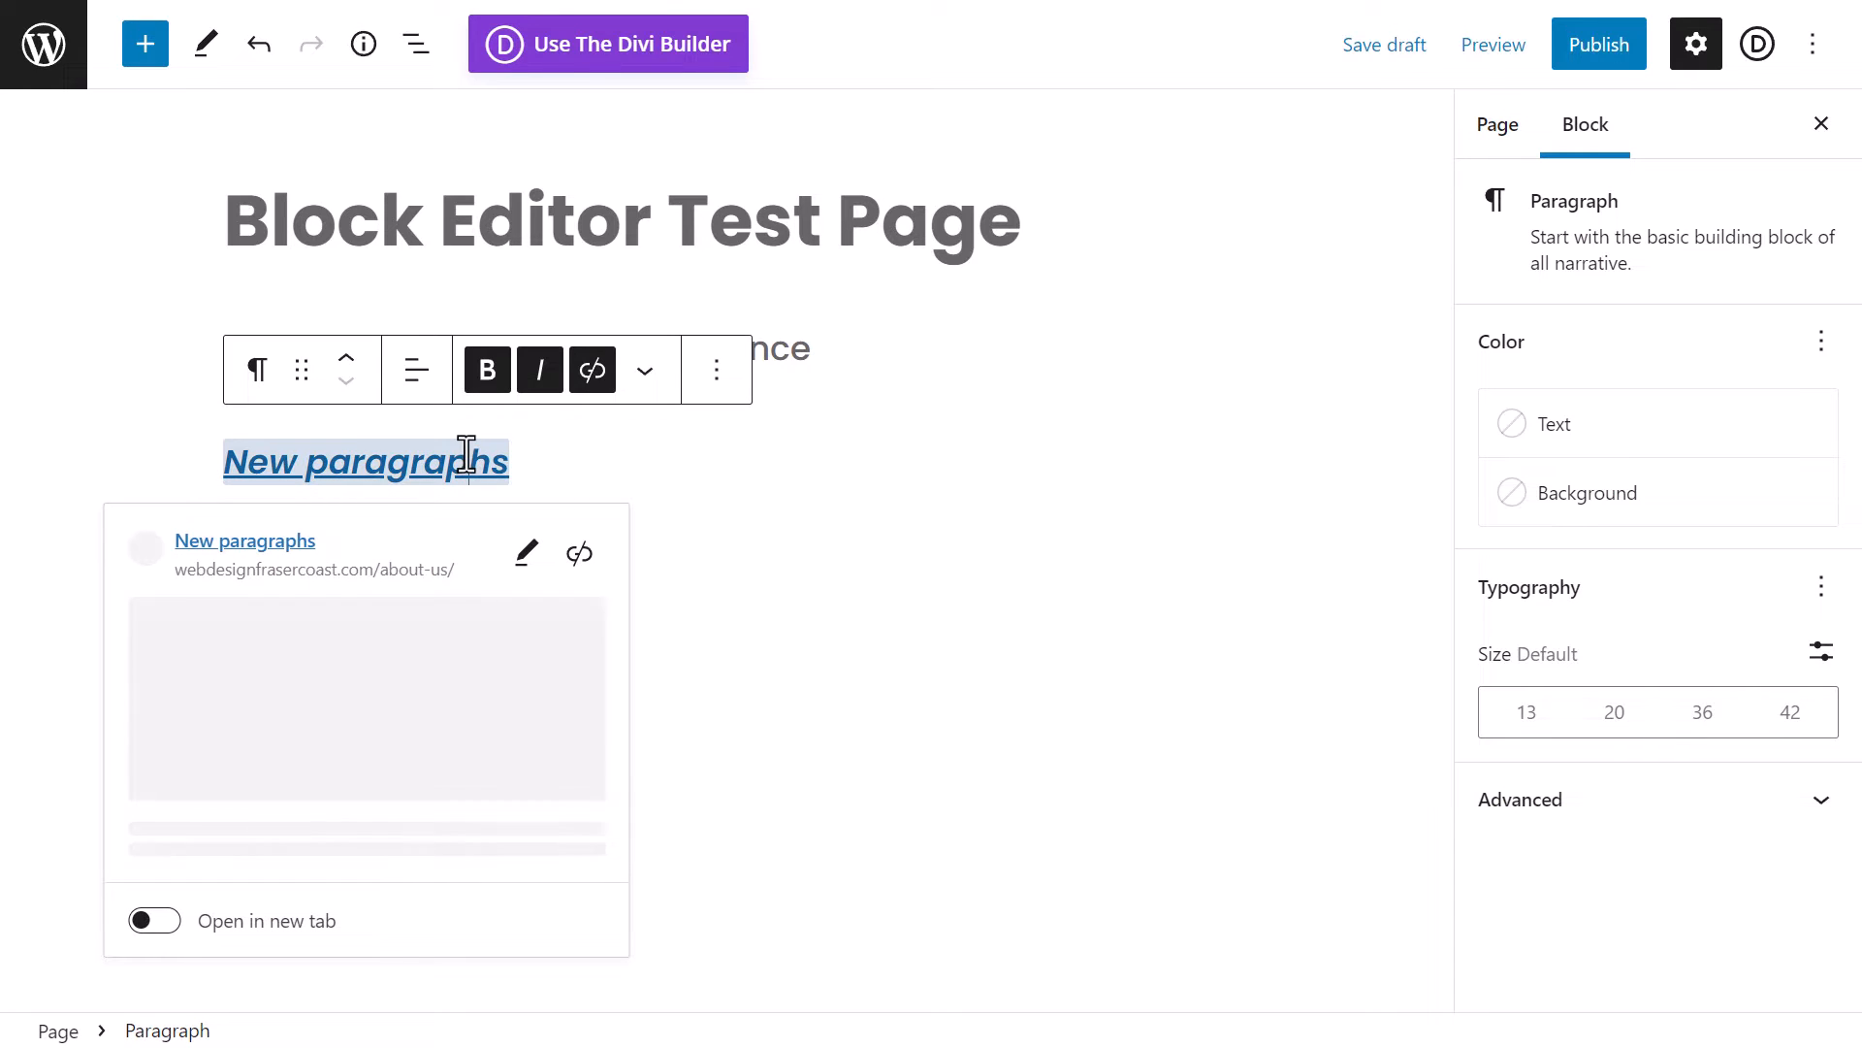
click(580, 556)
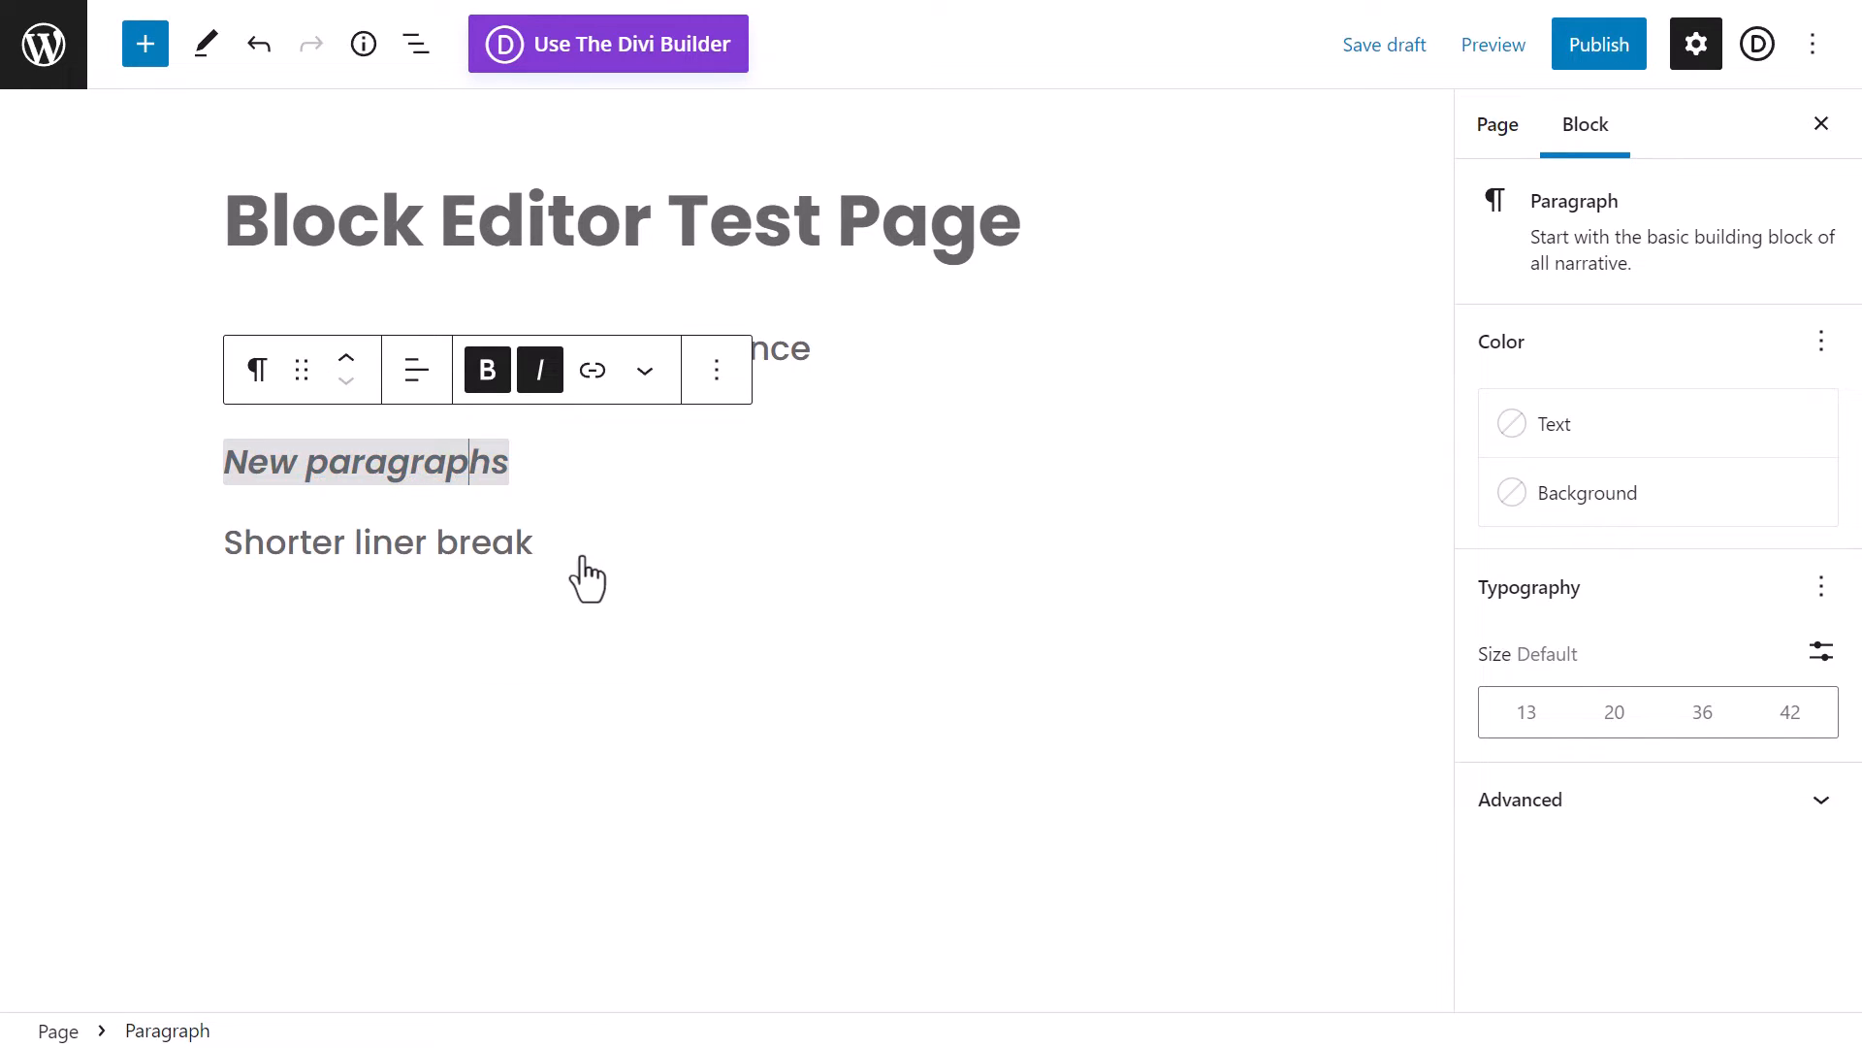
drag(509, 464, 234, 464)
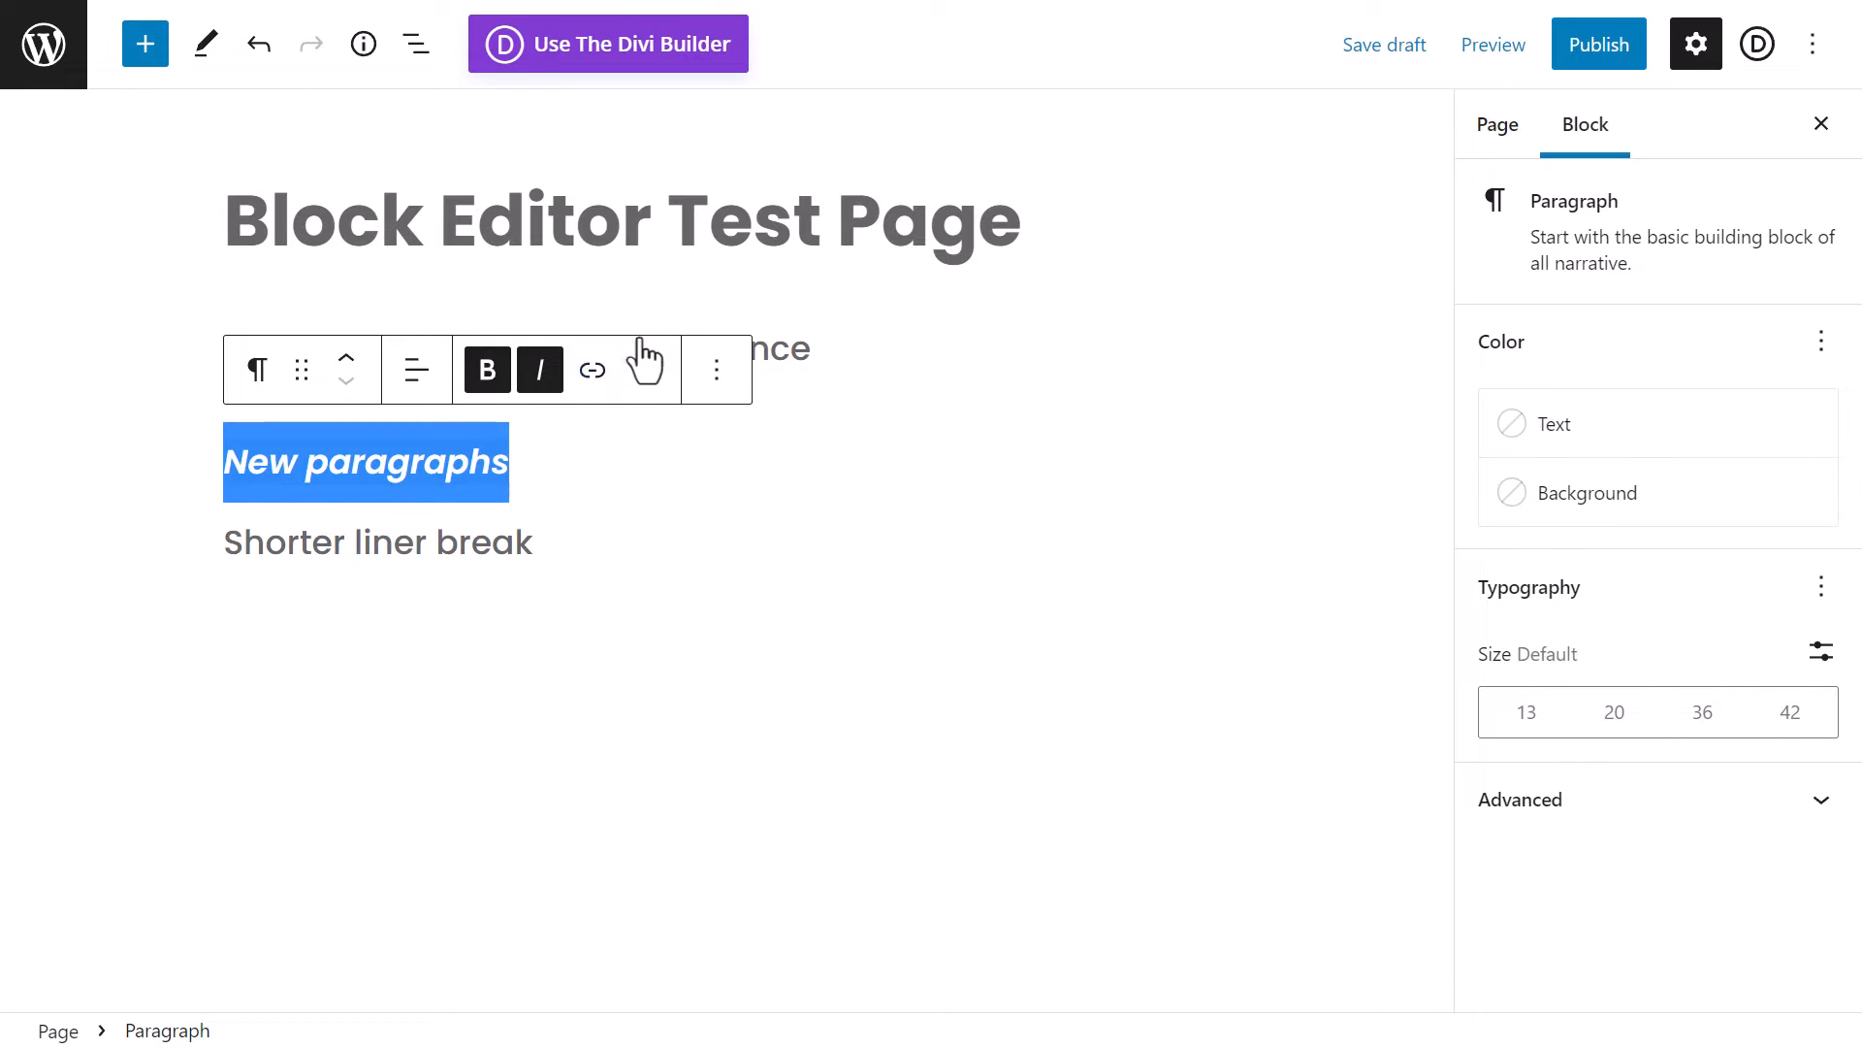
click(593, 371)
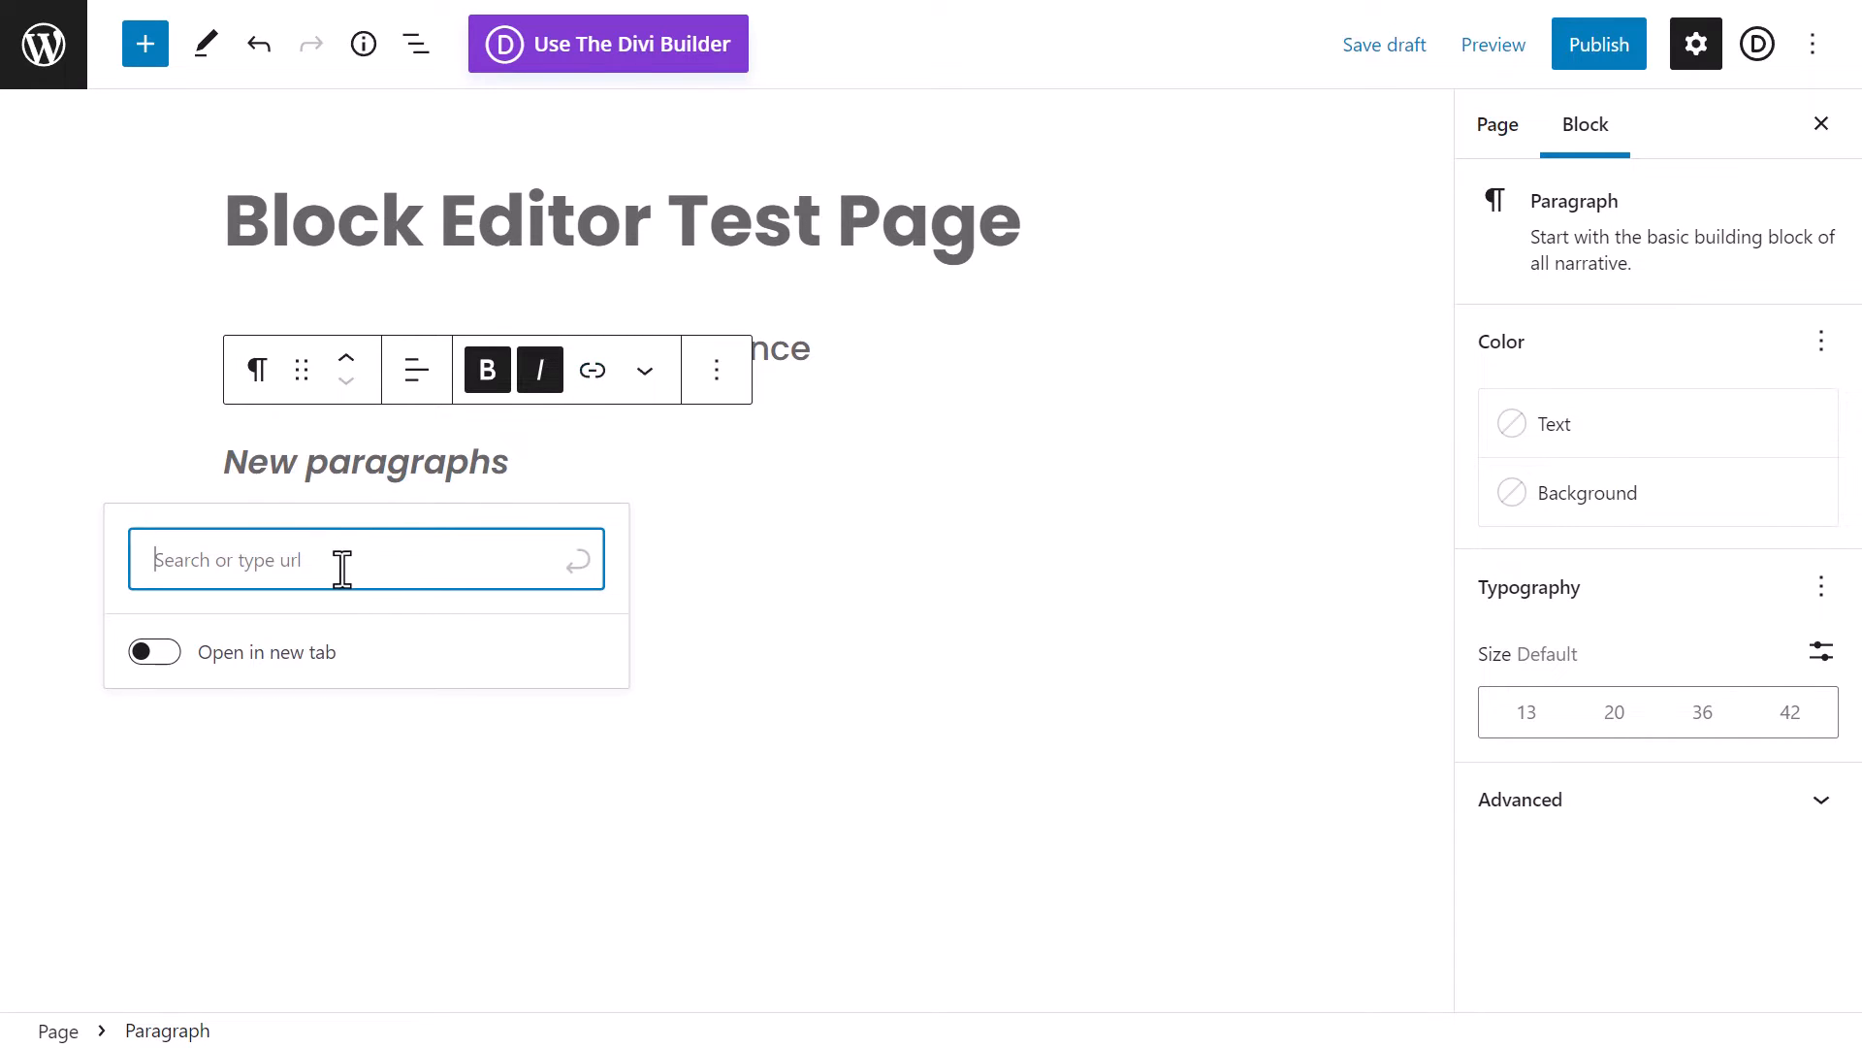
text(https:/)
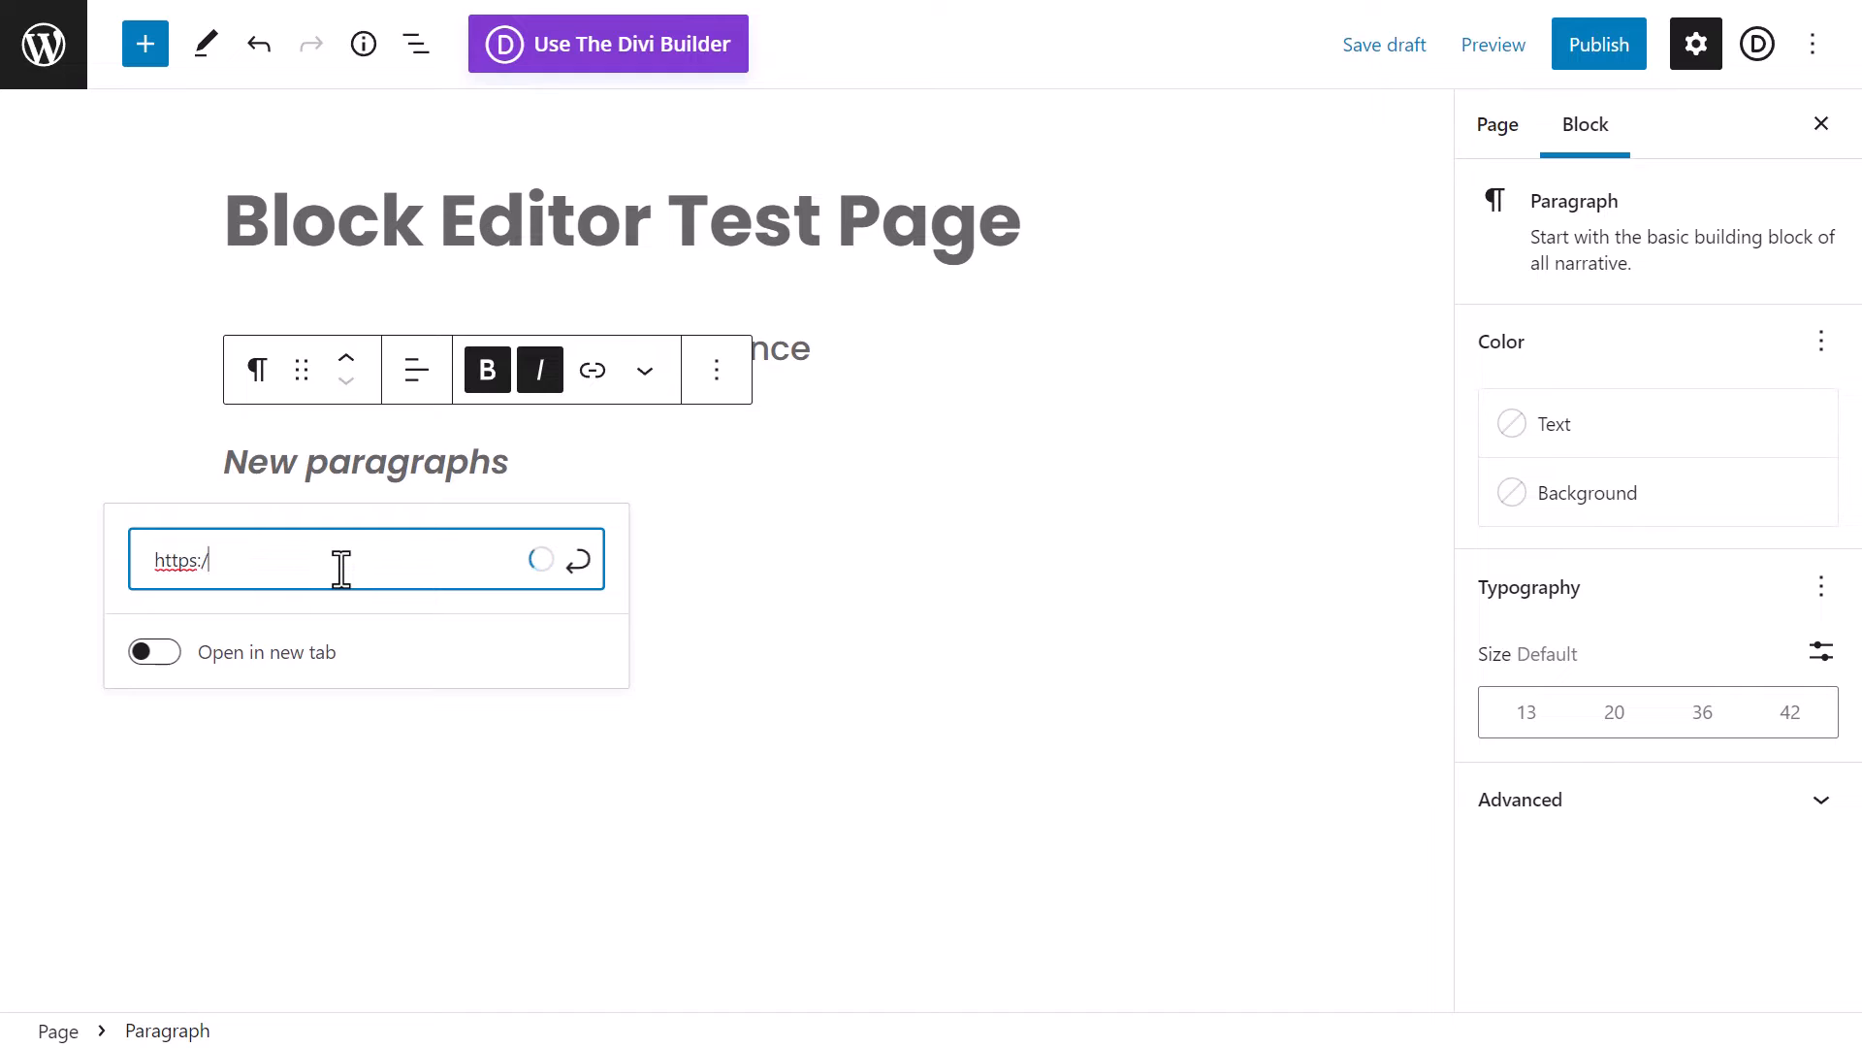
text(/www.goog)
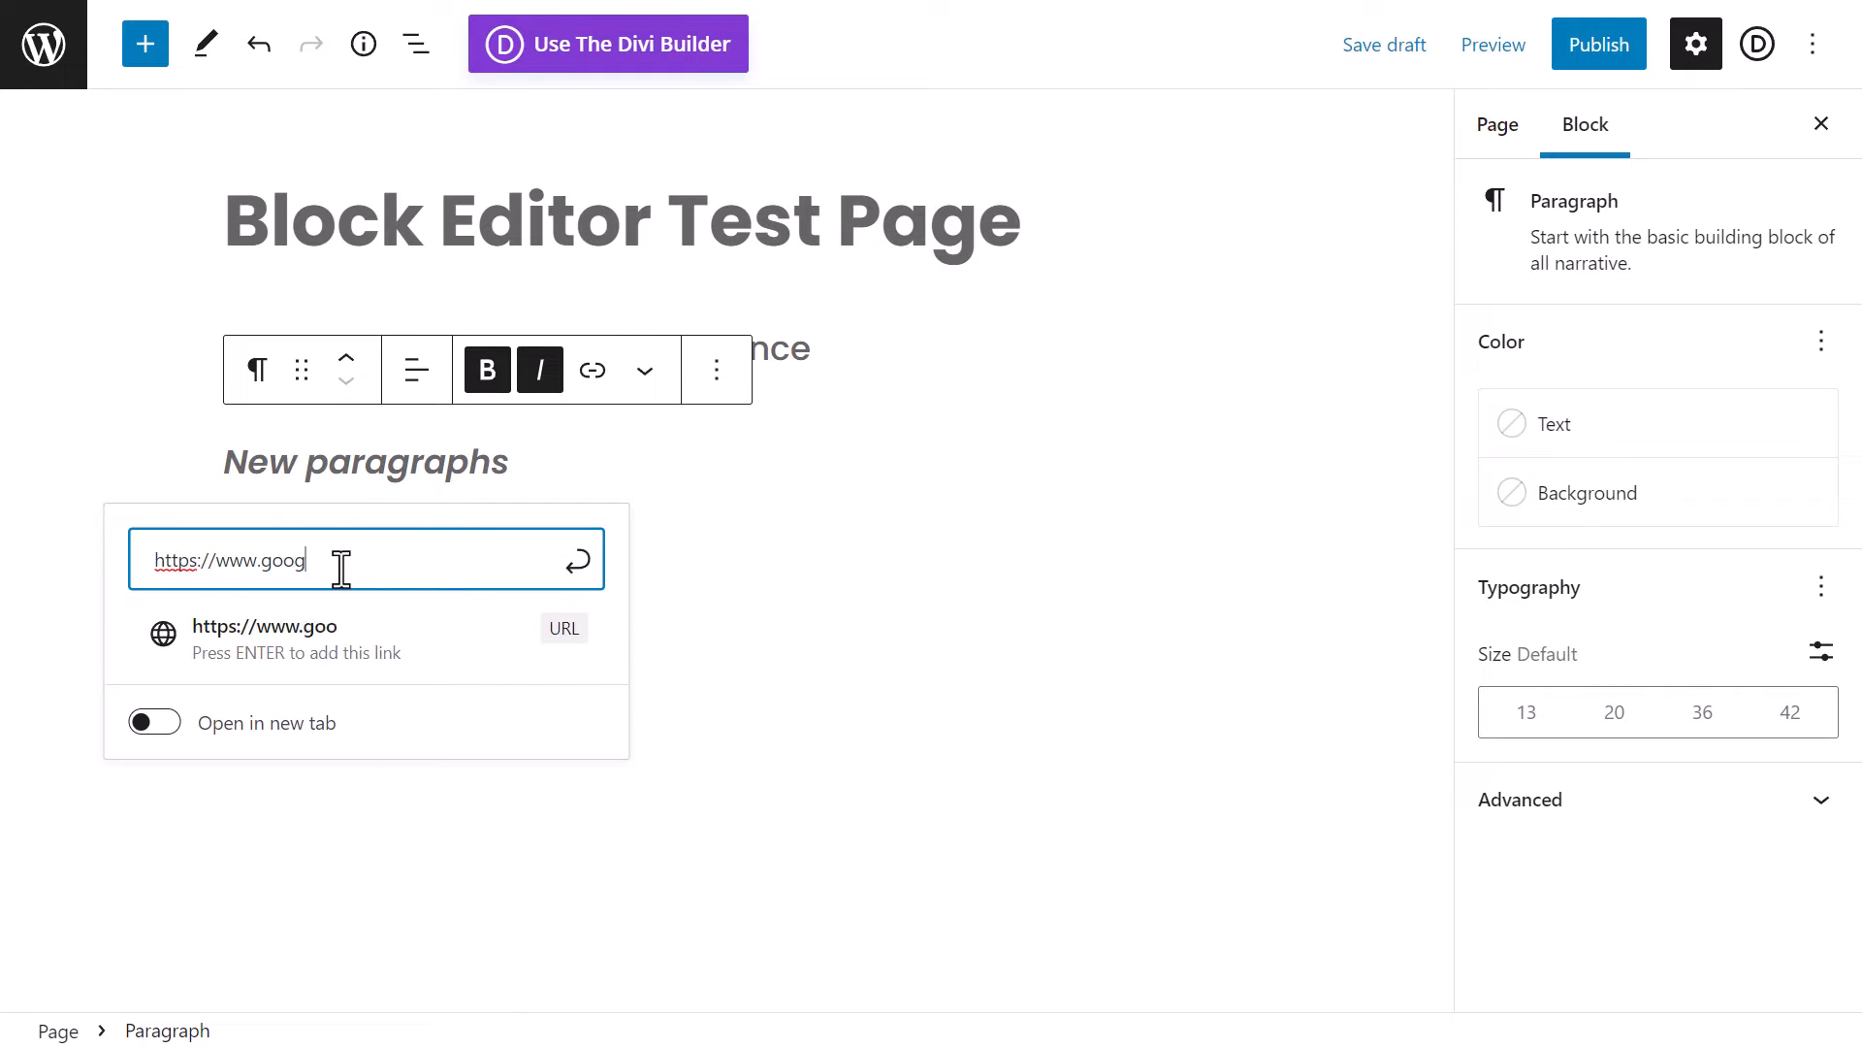
text(le.com)
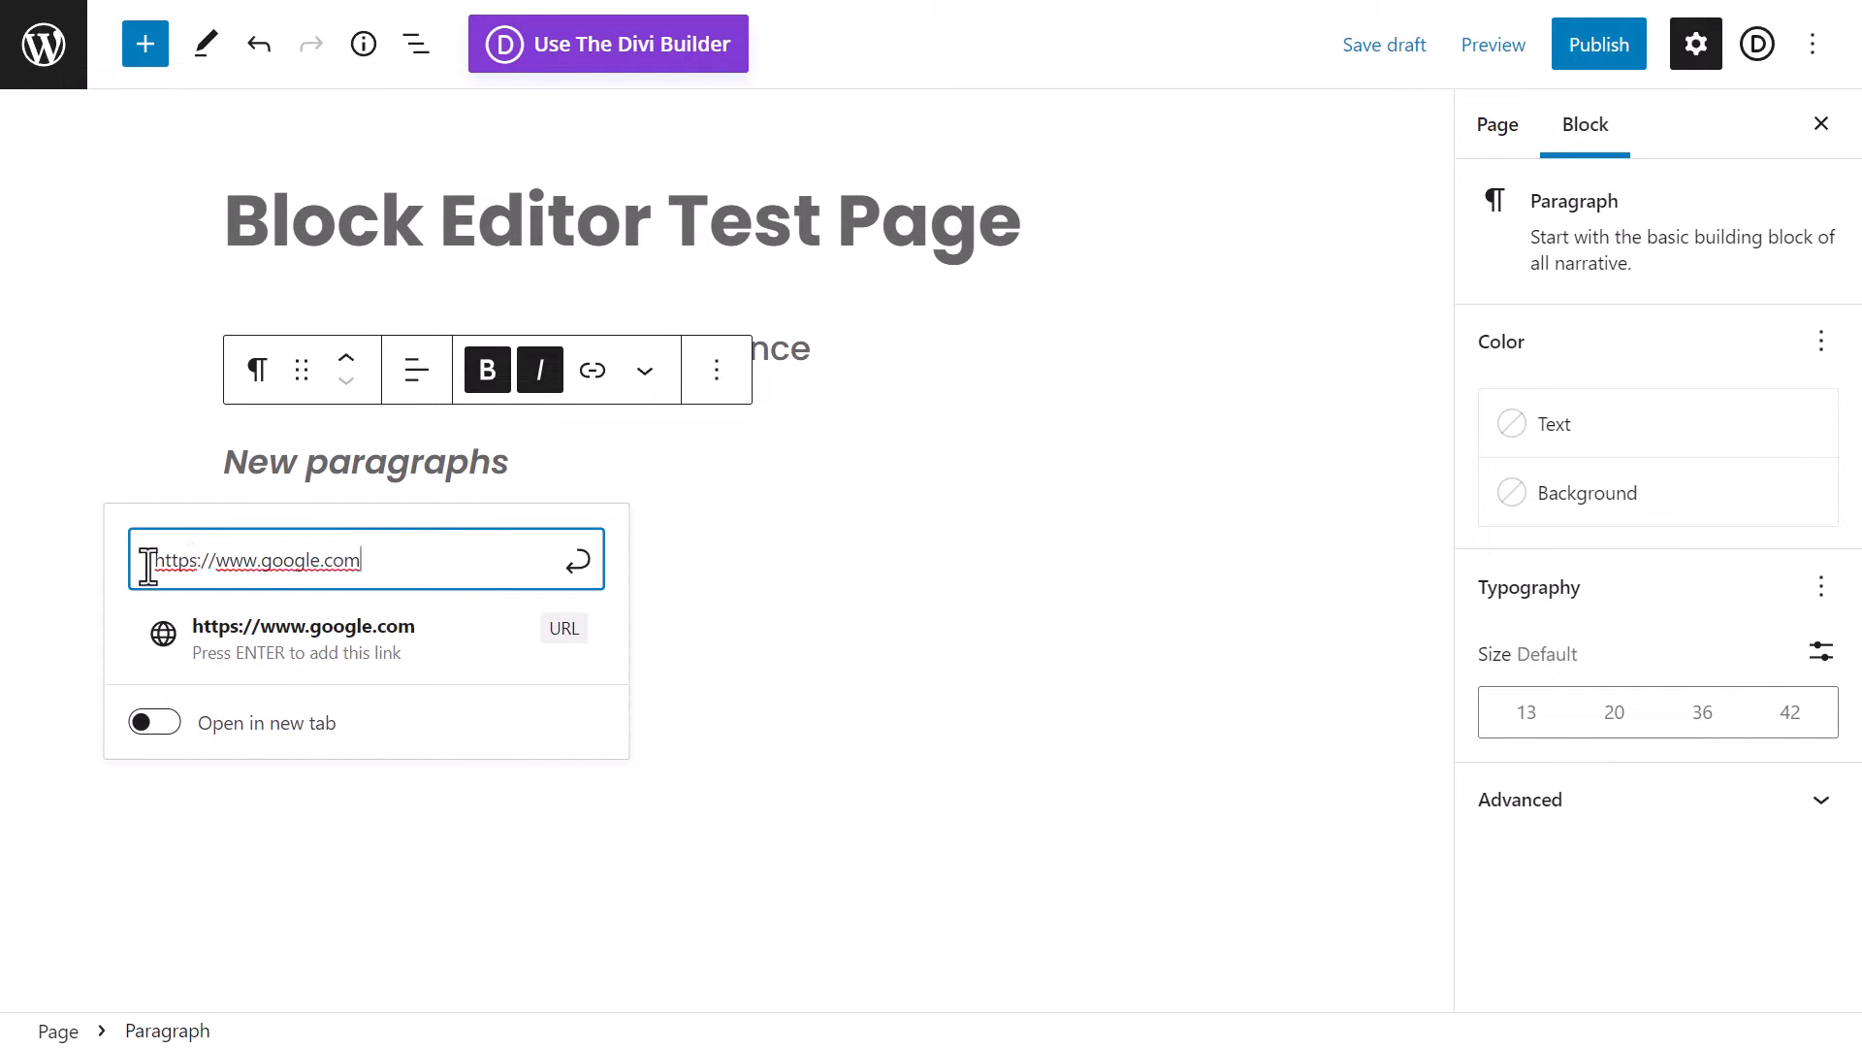
mouse_move(154, 565)
mouse_down()
mouse_move(219, 563)
mouse_move(163, 562)
mouse_up()
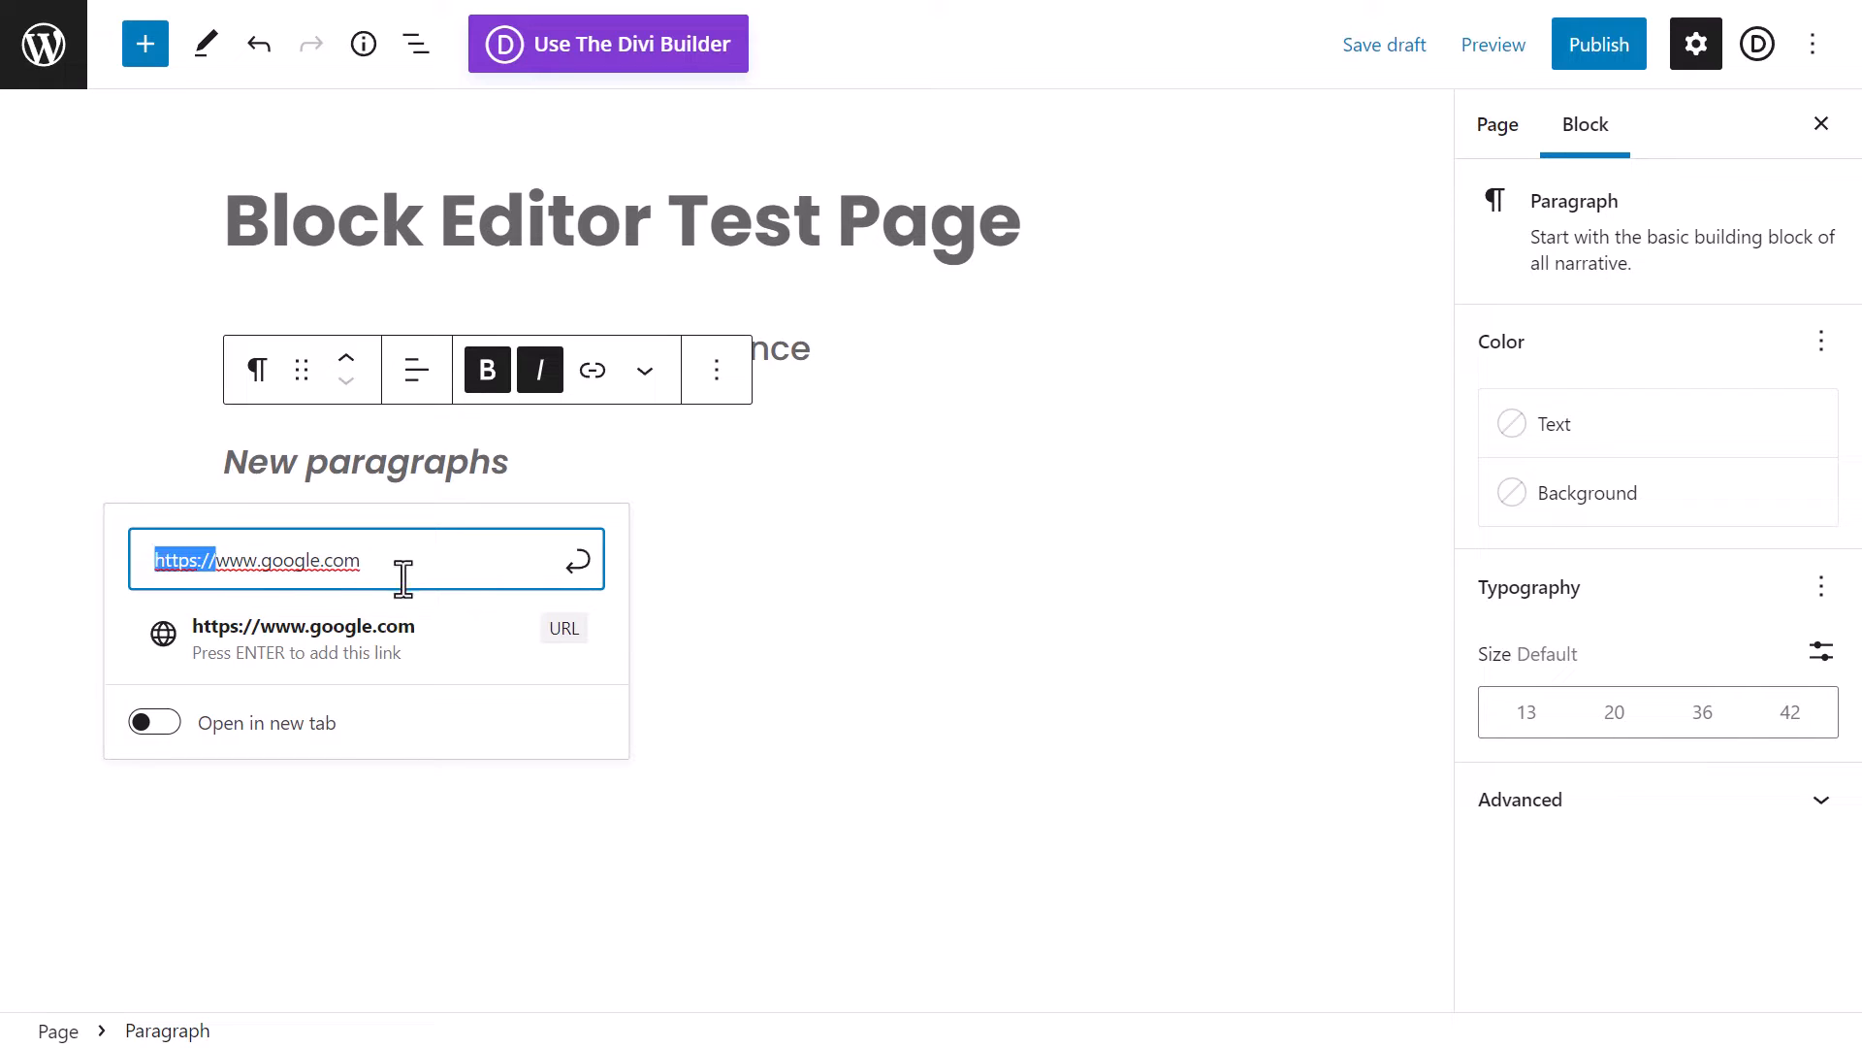
click(156, 725)
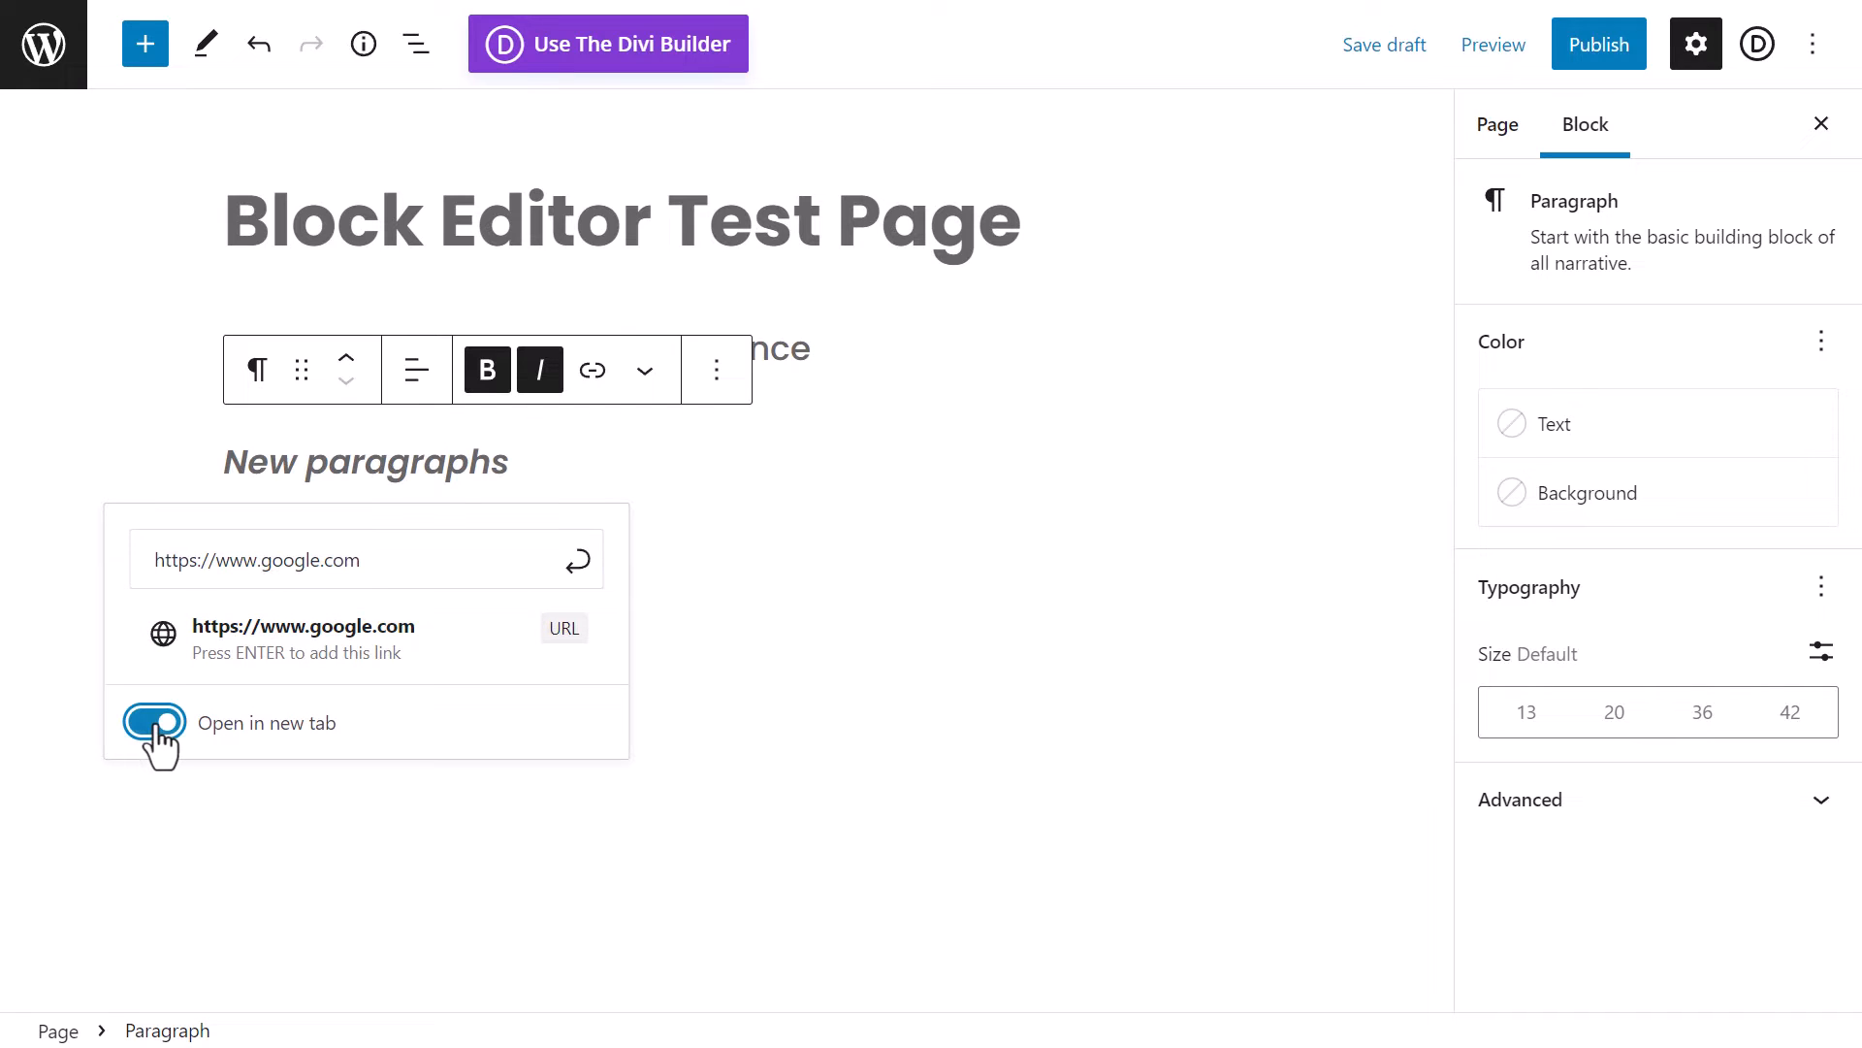
click(580, 562)
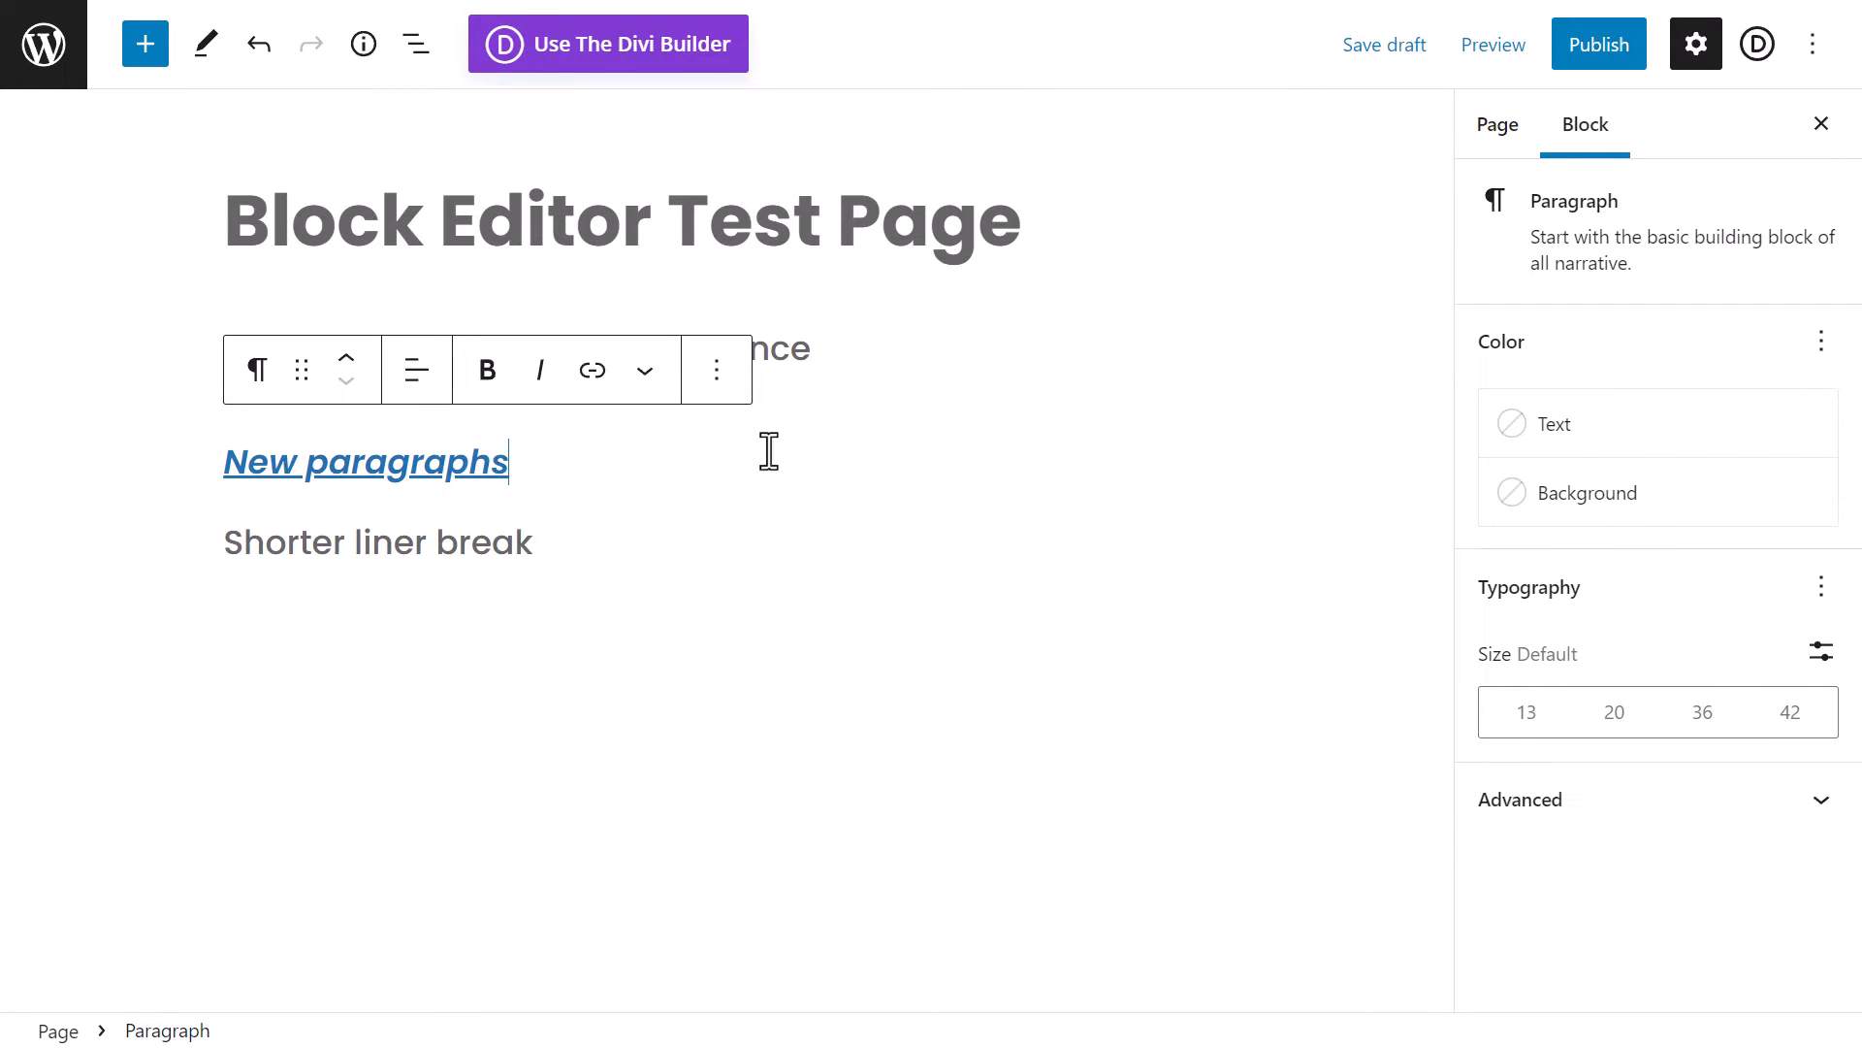
- Add a new paragraph below "Shorter liner break" and paste the Lorem ipsum placeholder text into it
click(586, 533)
key(Return)
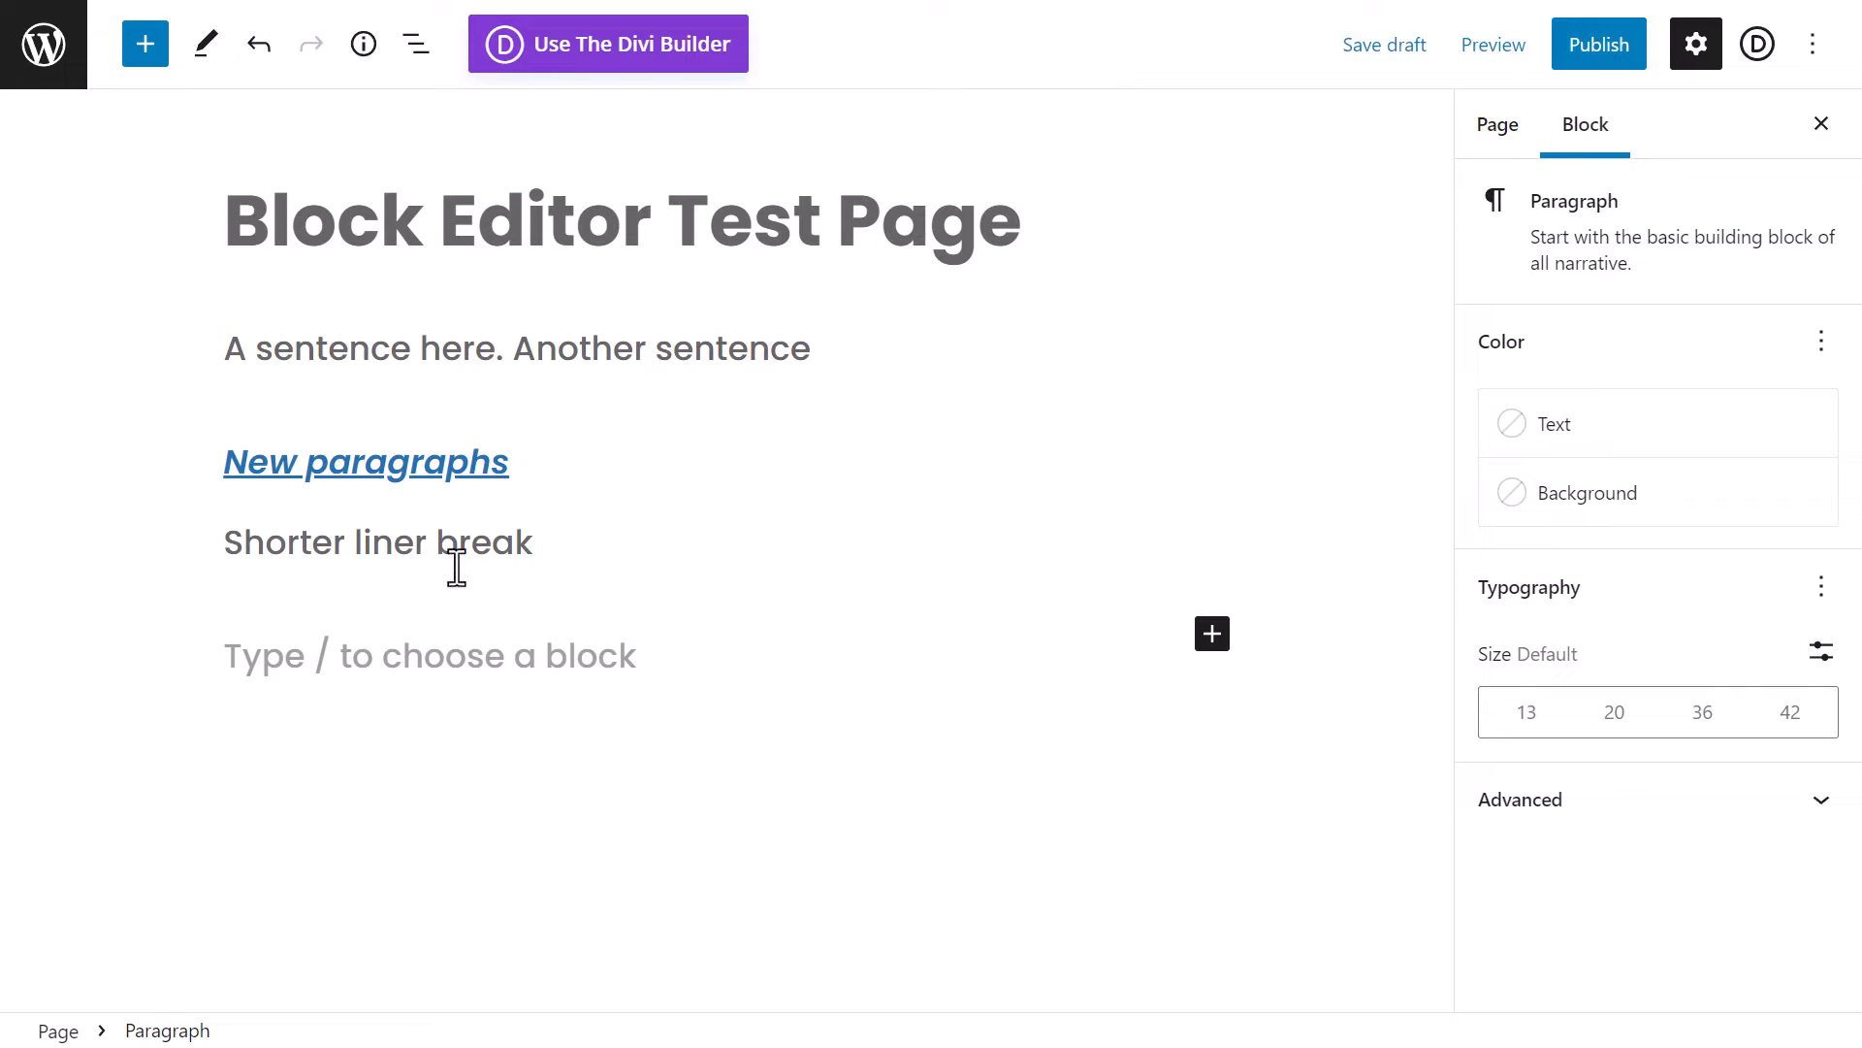
right_click(378, 666)
click(471, 811)
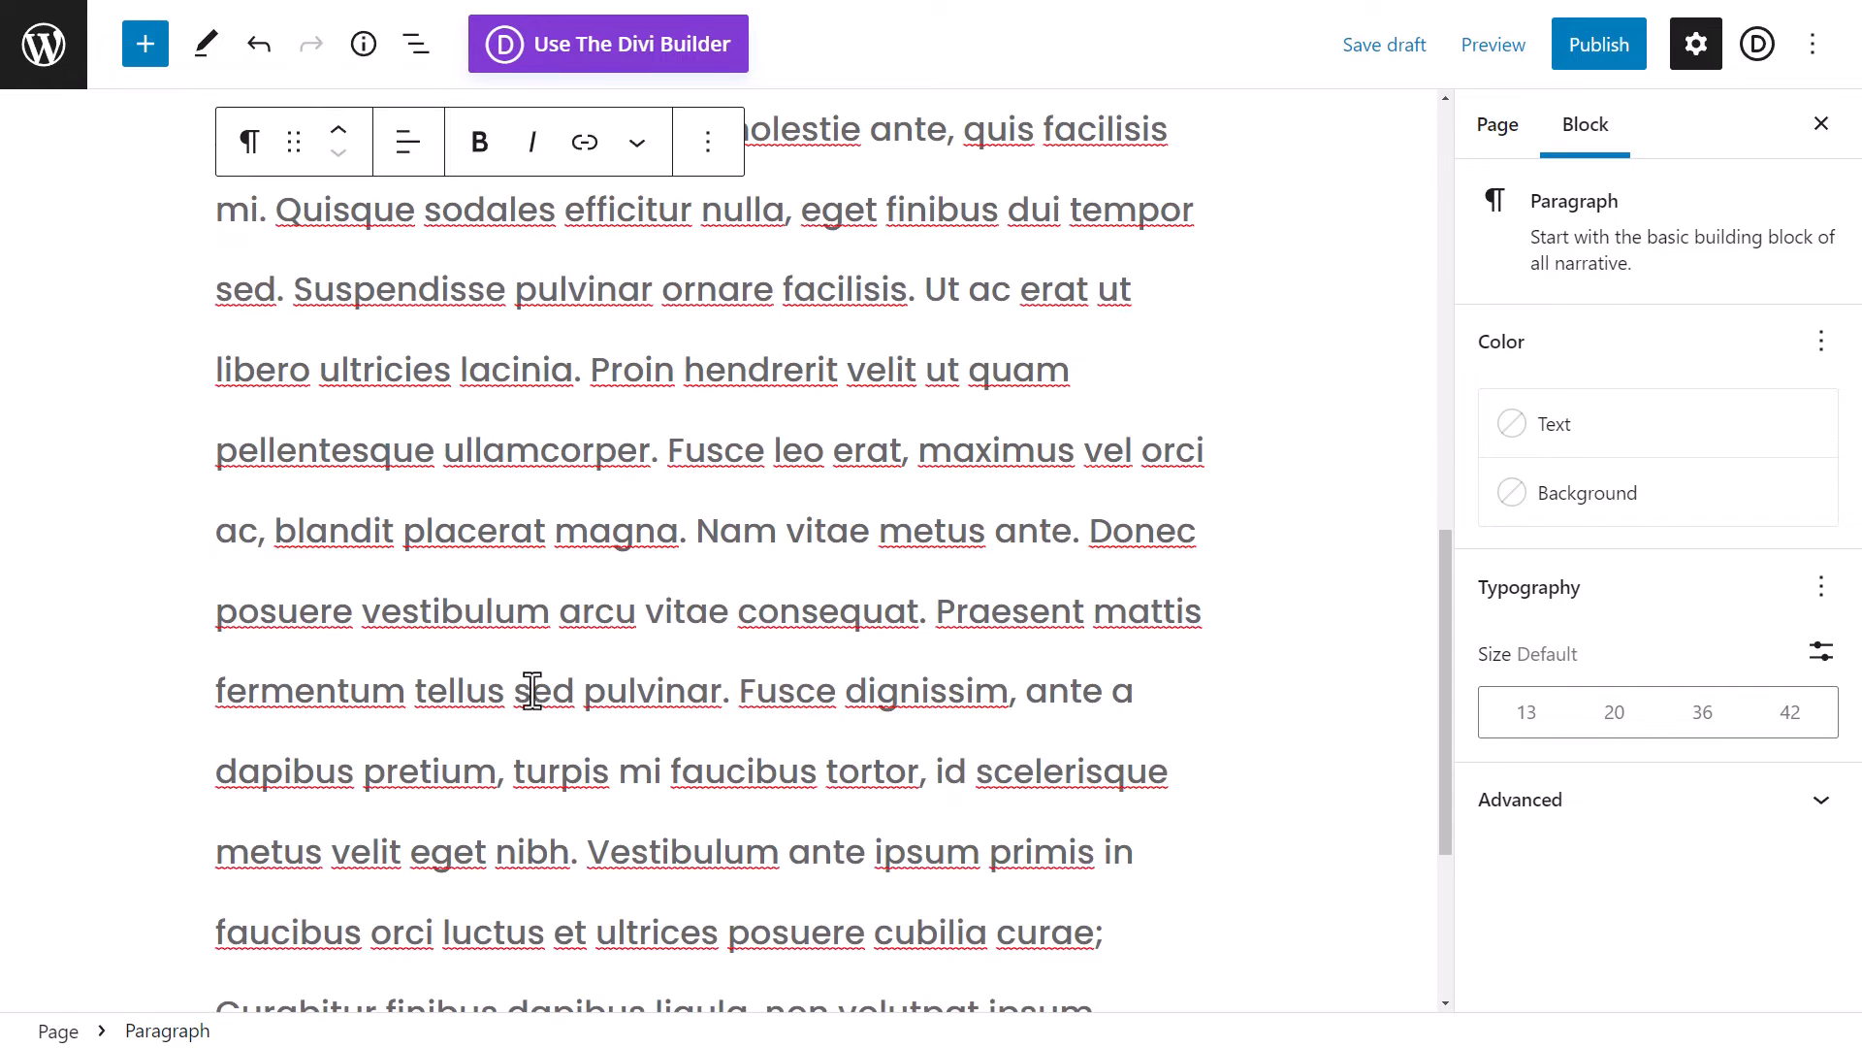
- Insert a paragraph reading "More information" between "Shorter liner break" and the Lorem ipsum text
scroll(531, 690, up, 12)
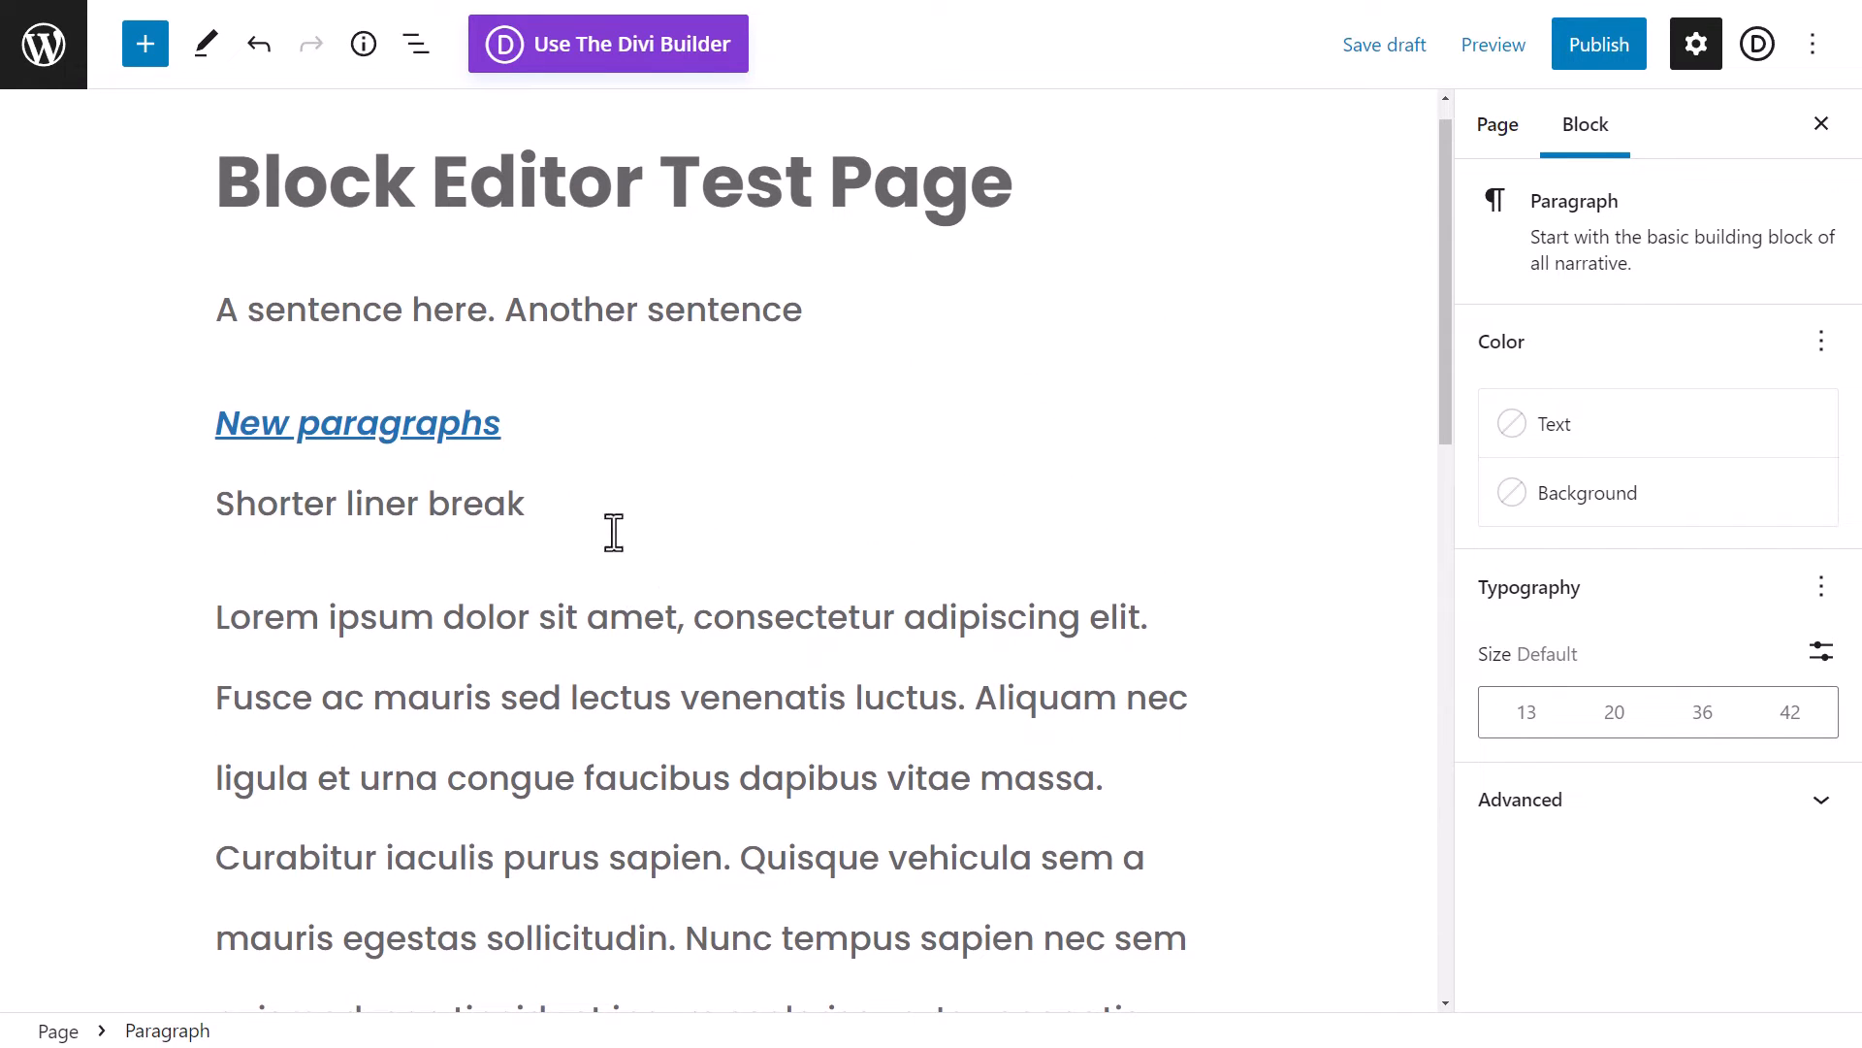
click(583, 516)
key(Return)
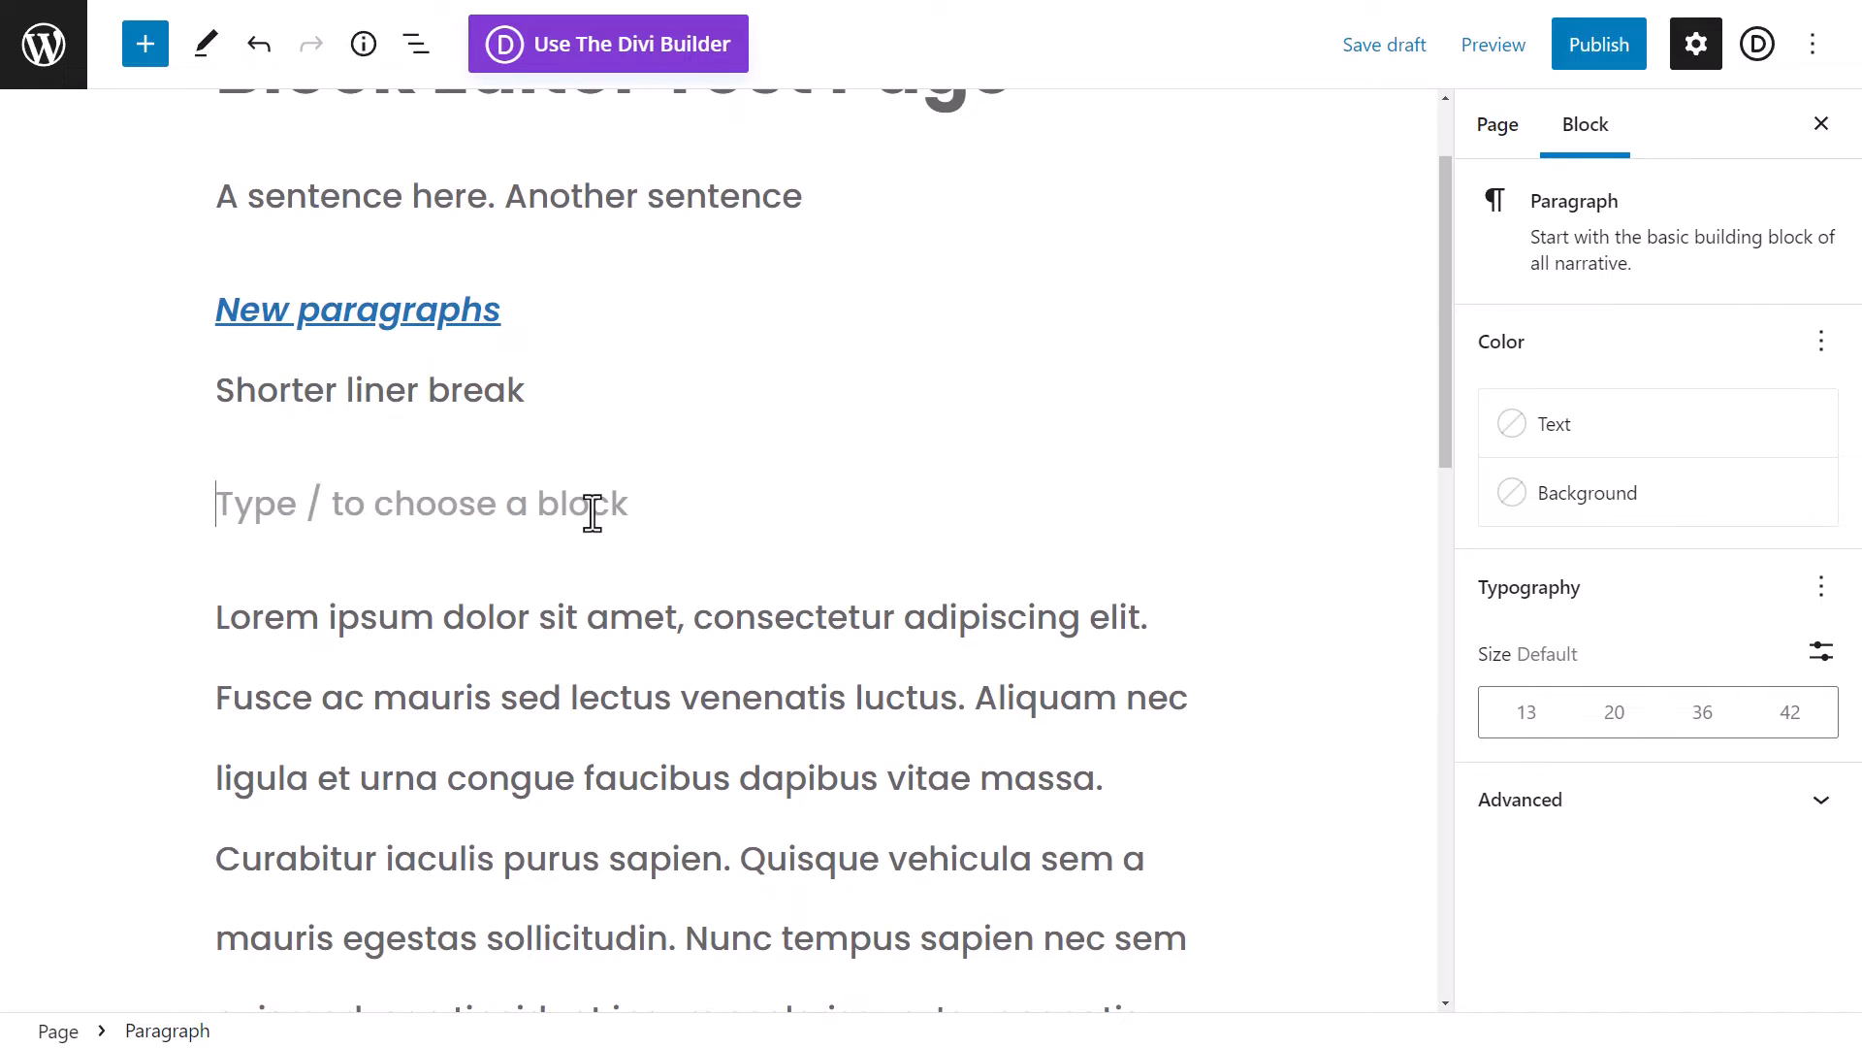
text(More information)
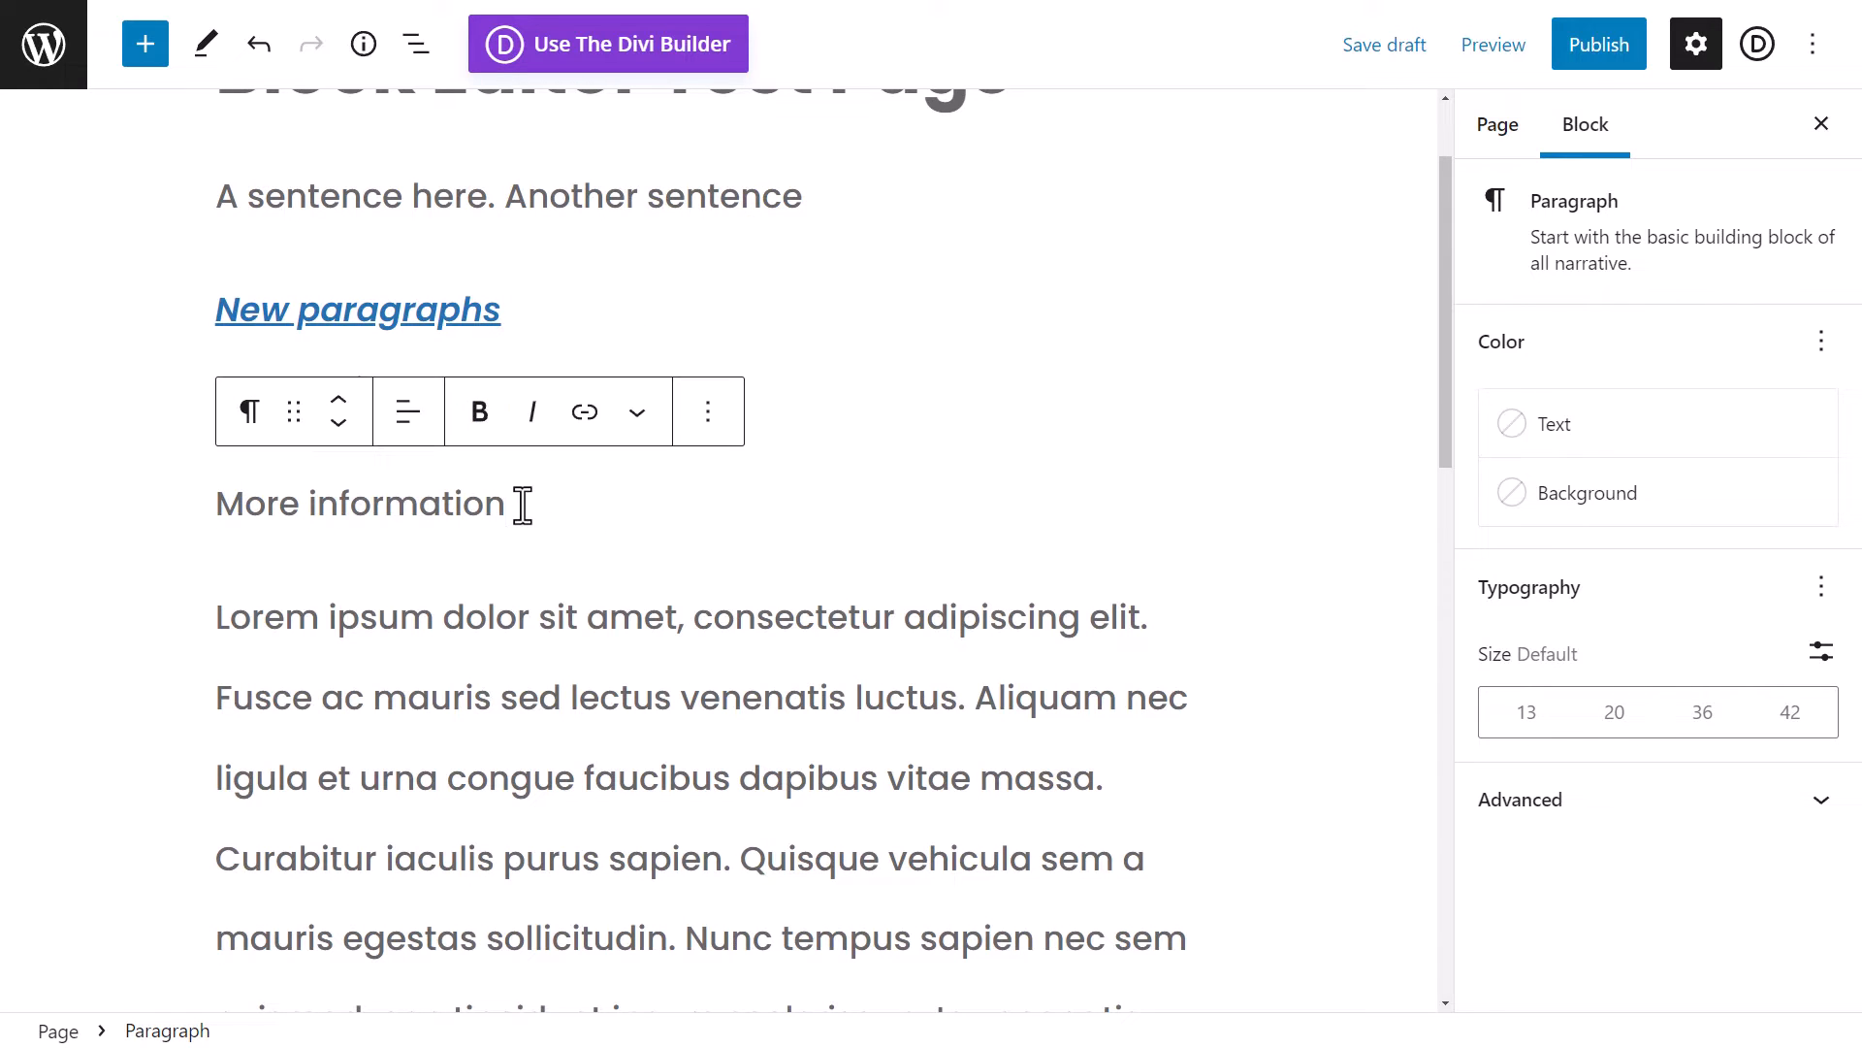
- Transform the "More information" paragraph into a heading block
click(254, 418)
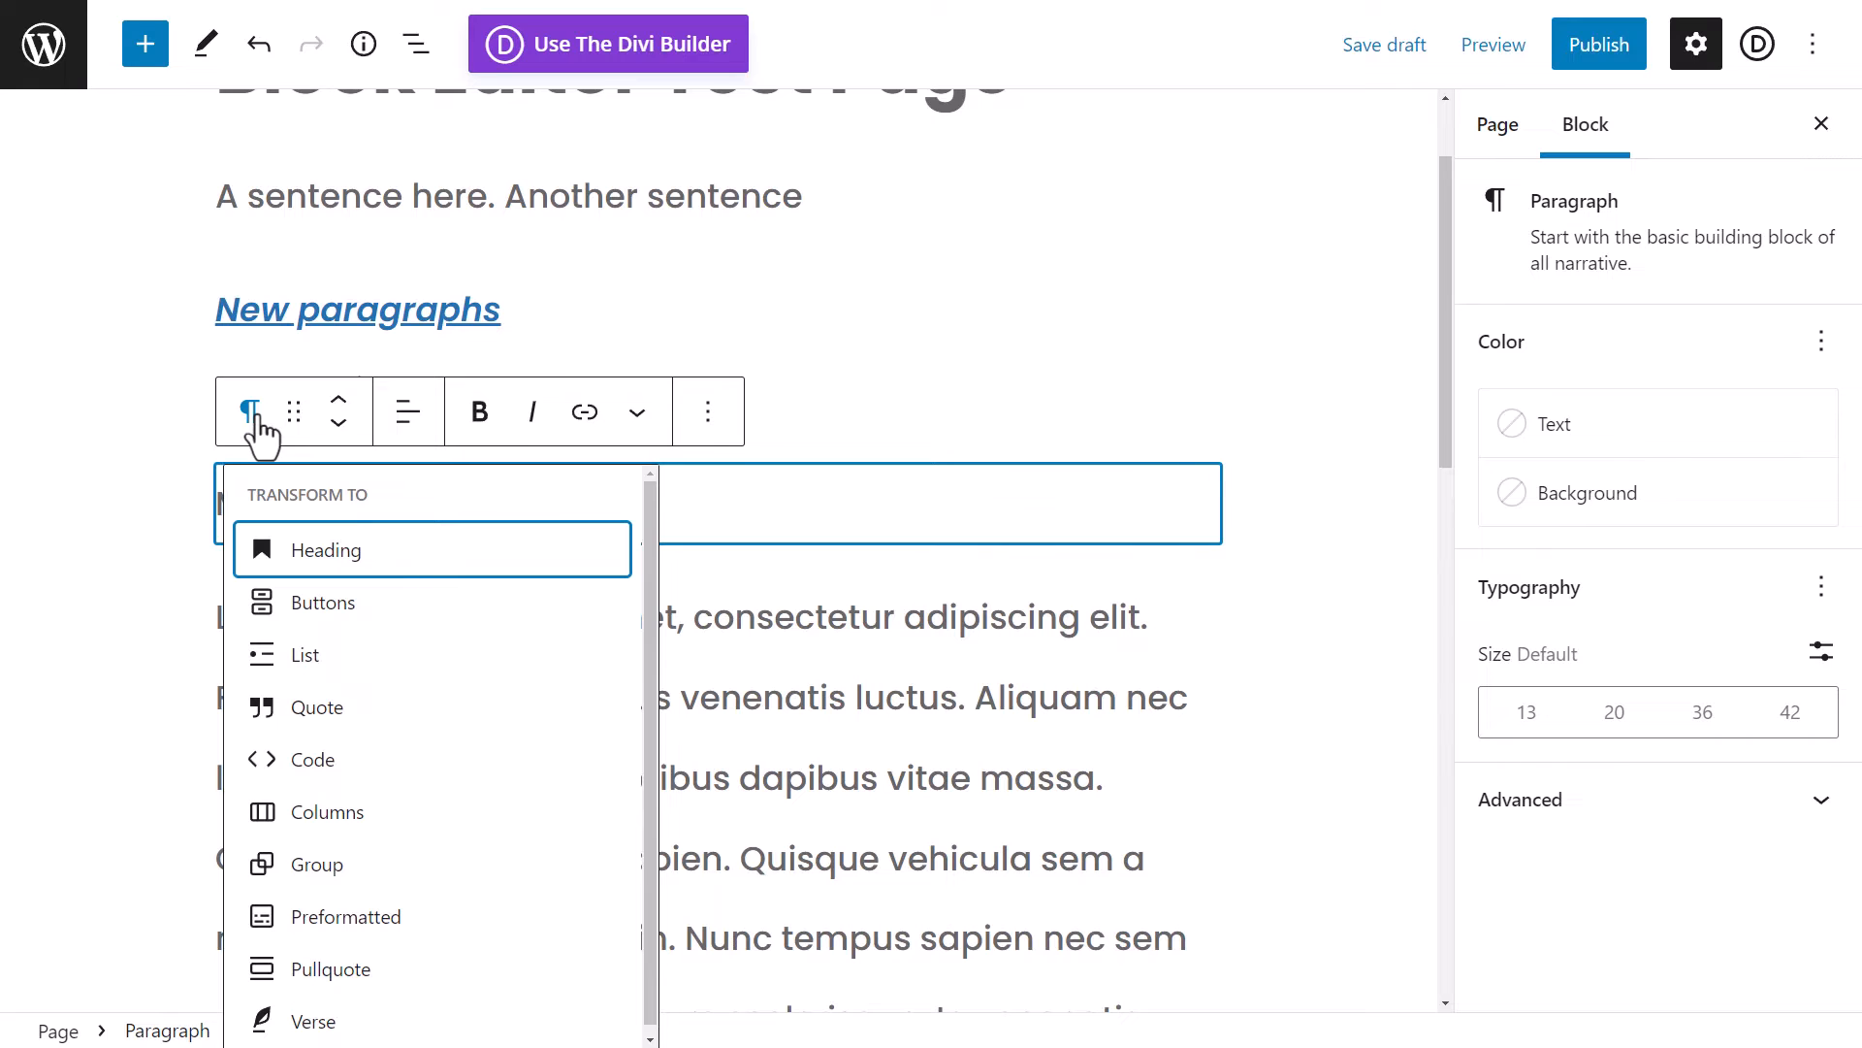
click(331, 553)
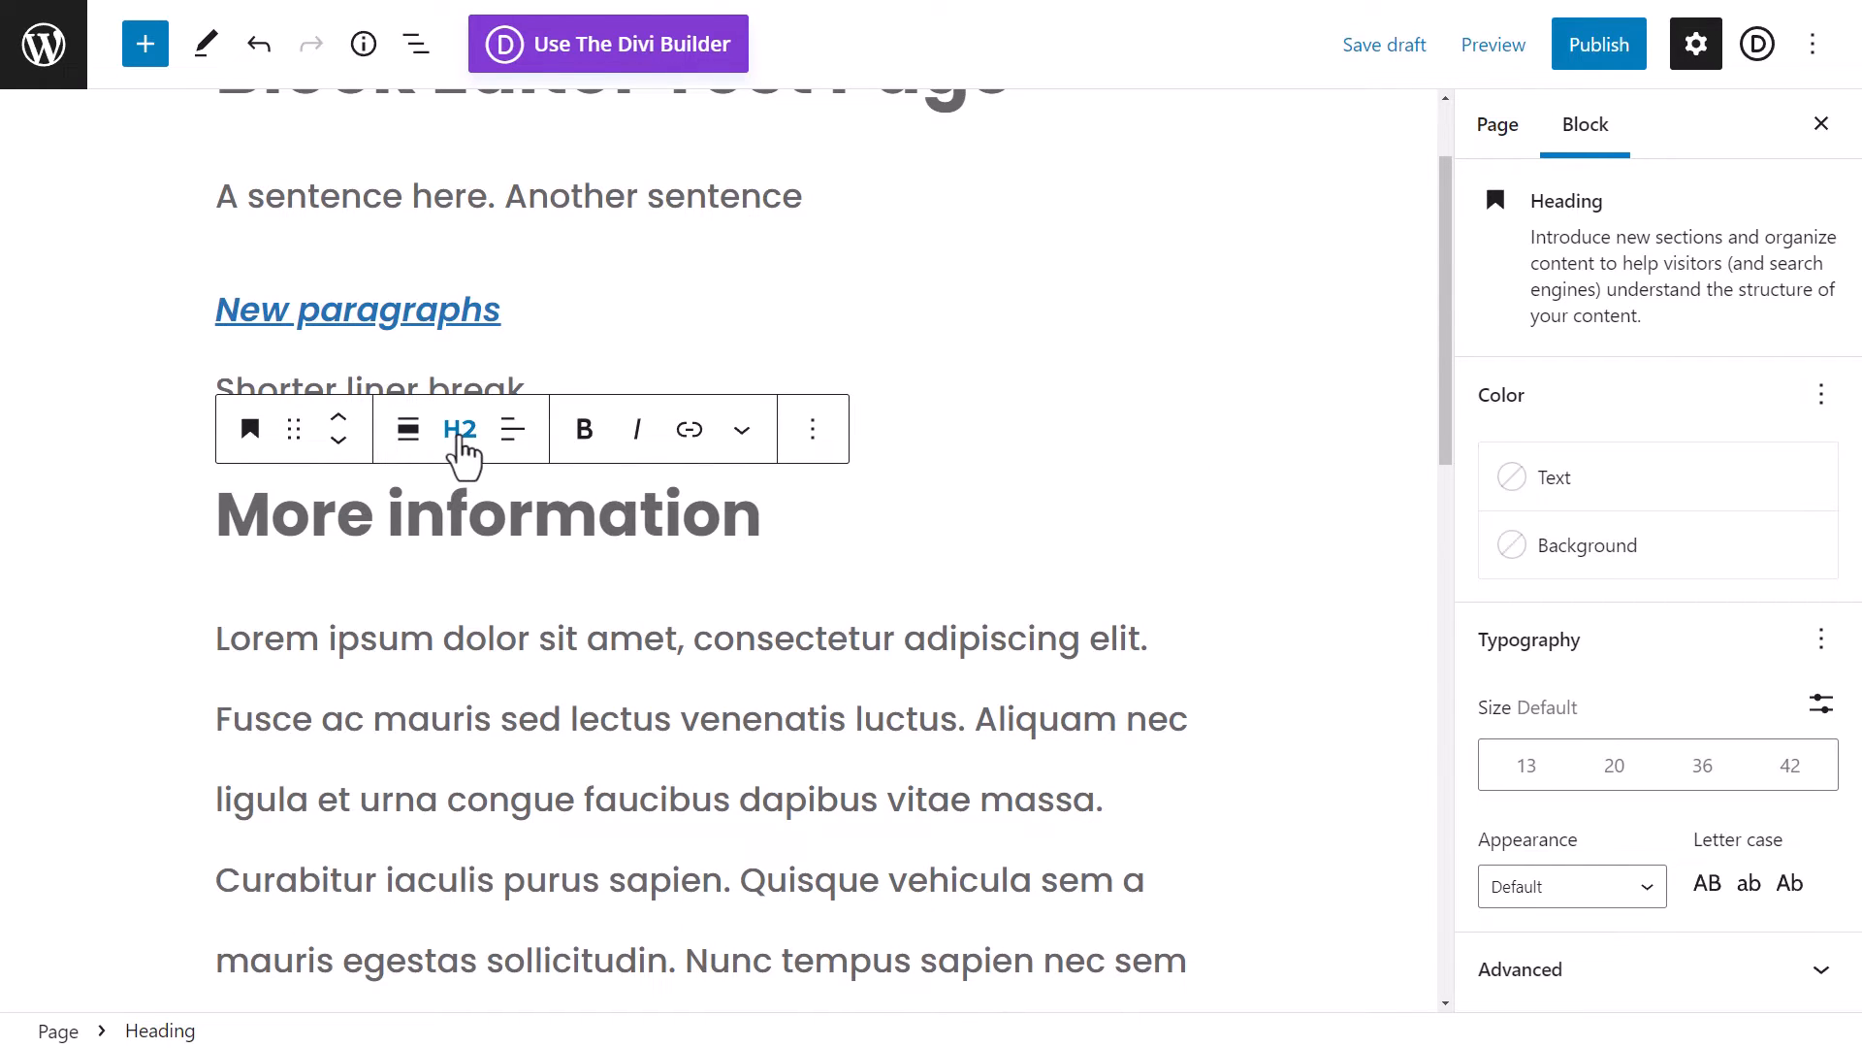
click(587, 638)
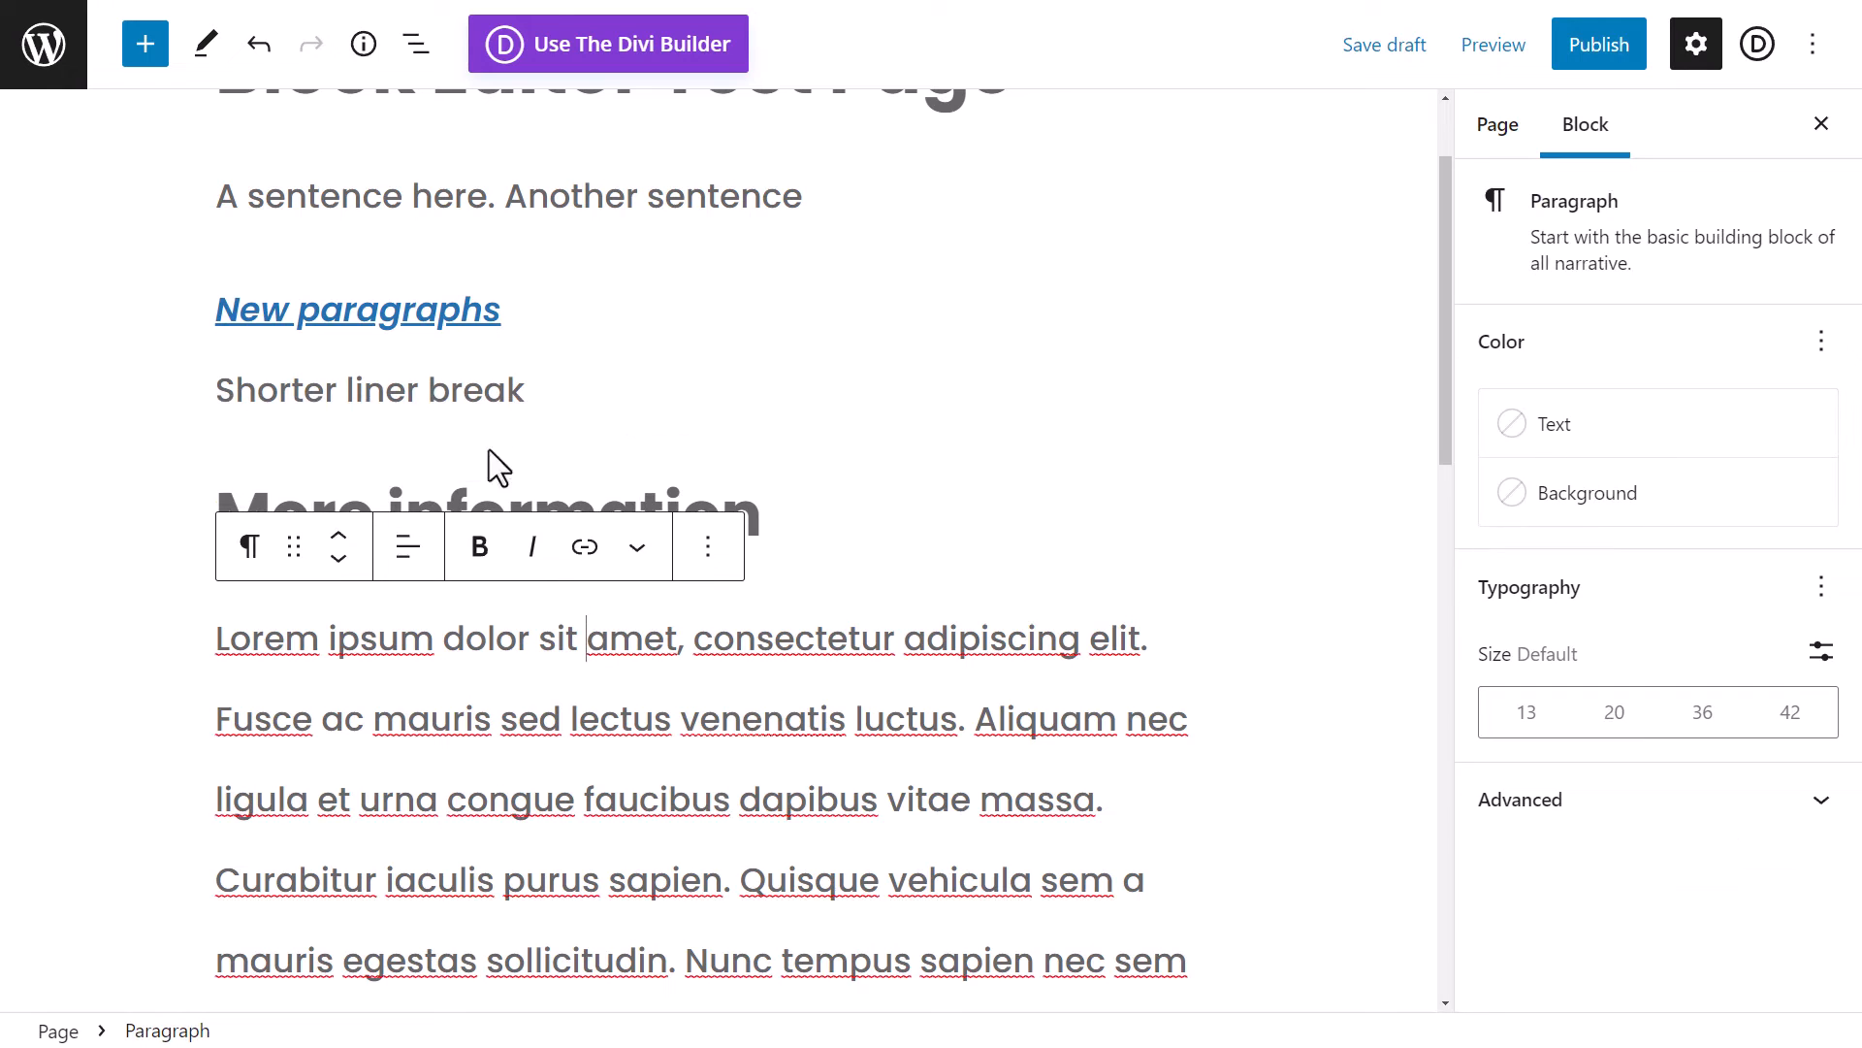
- Try levels H3, H4 and H5 on the "More information" heading and return it to H2
scroll(949, 446, up, 2)
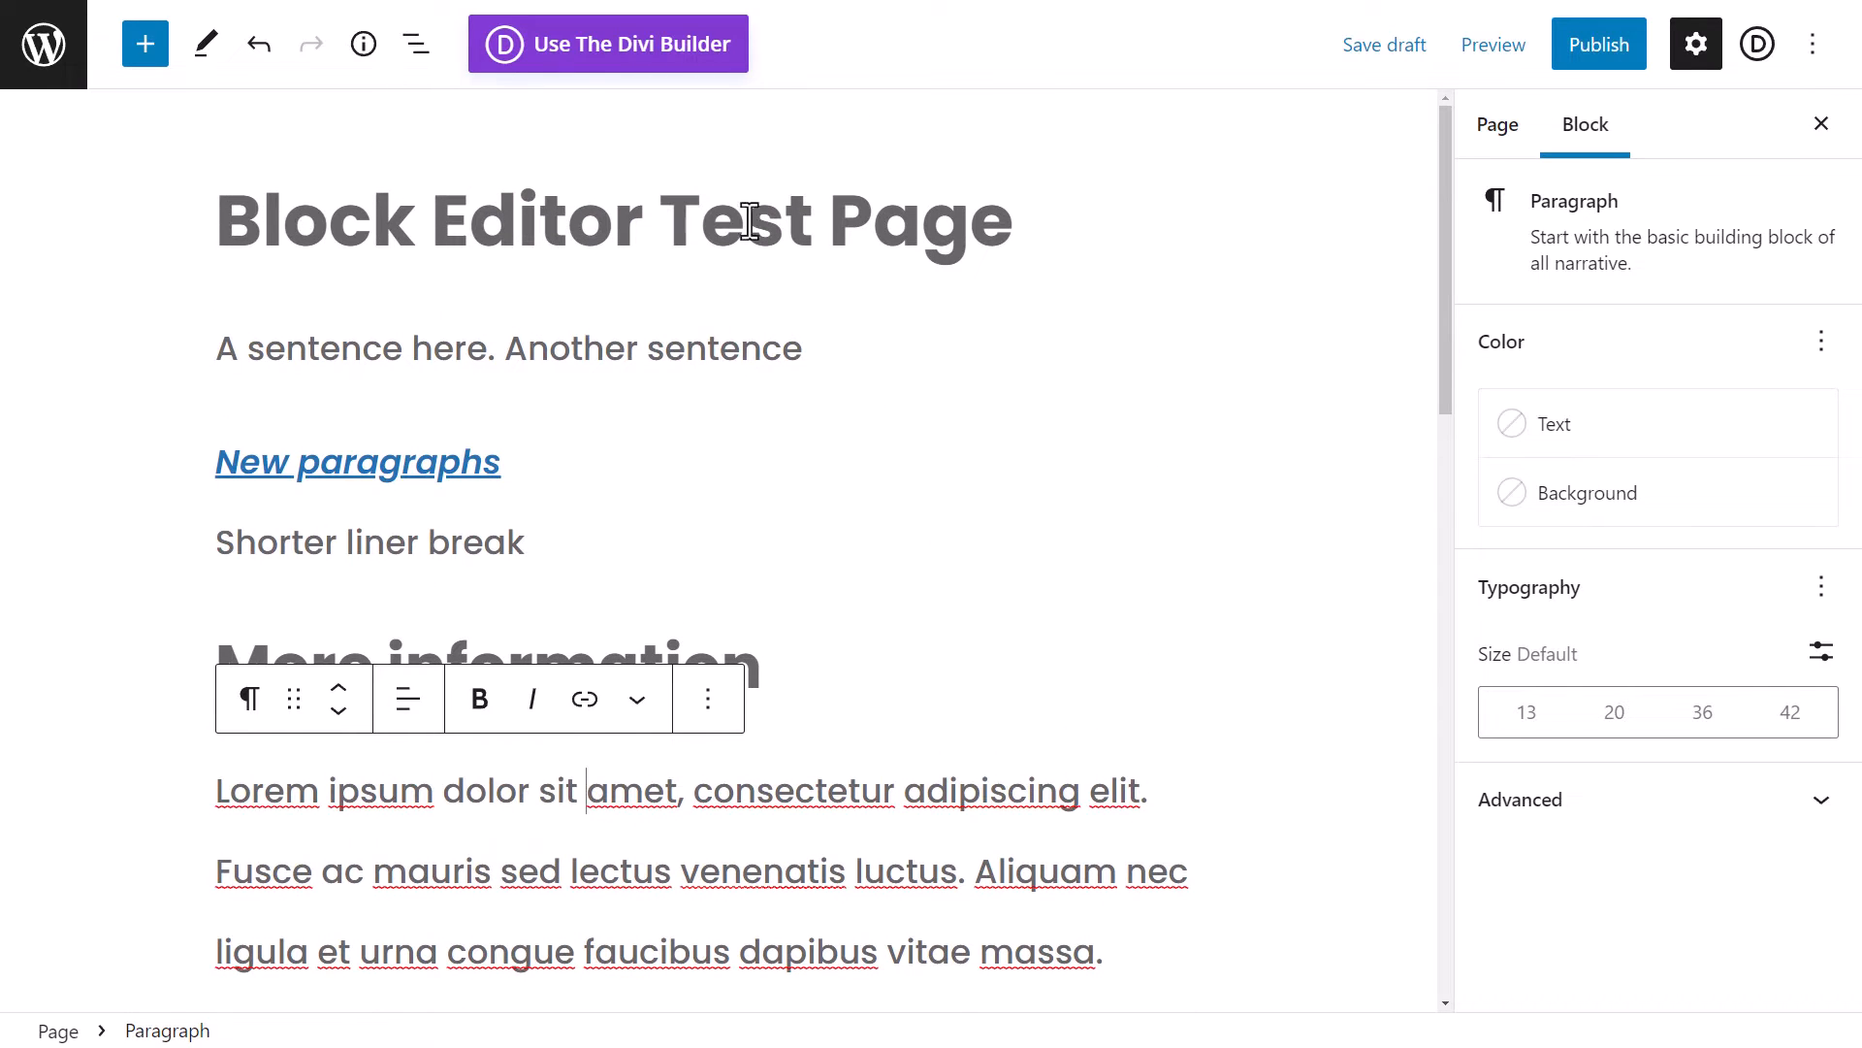
scroll(787, 509, down, 1)
click(766, 582)
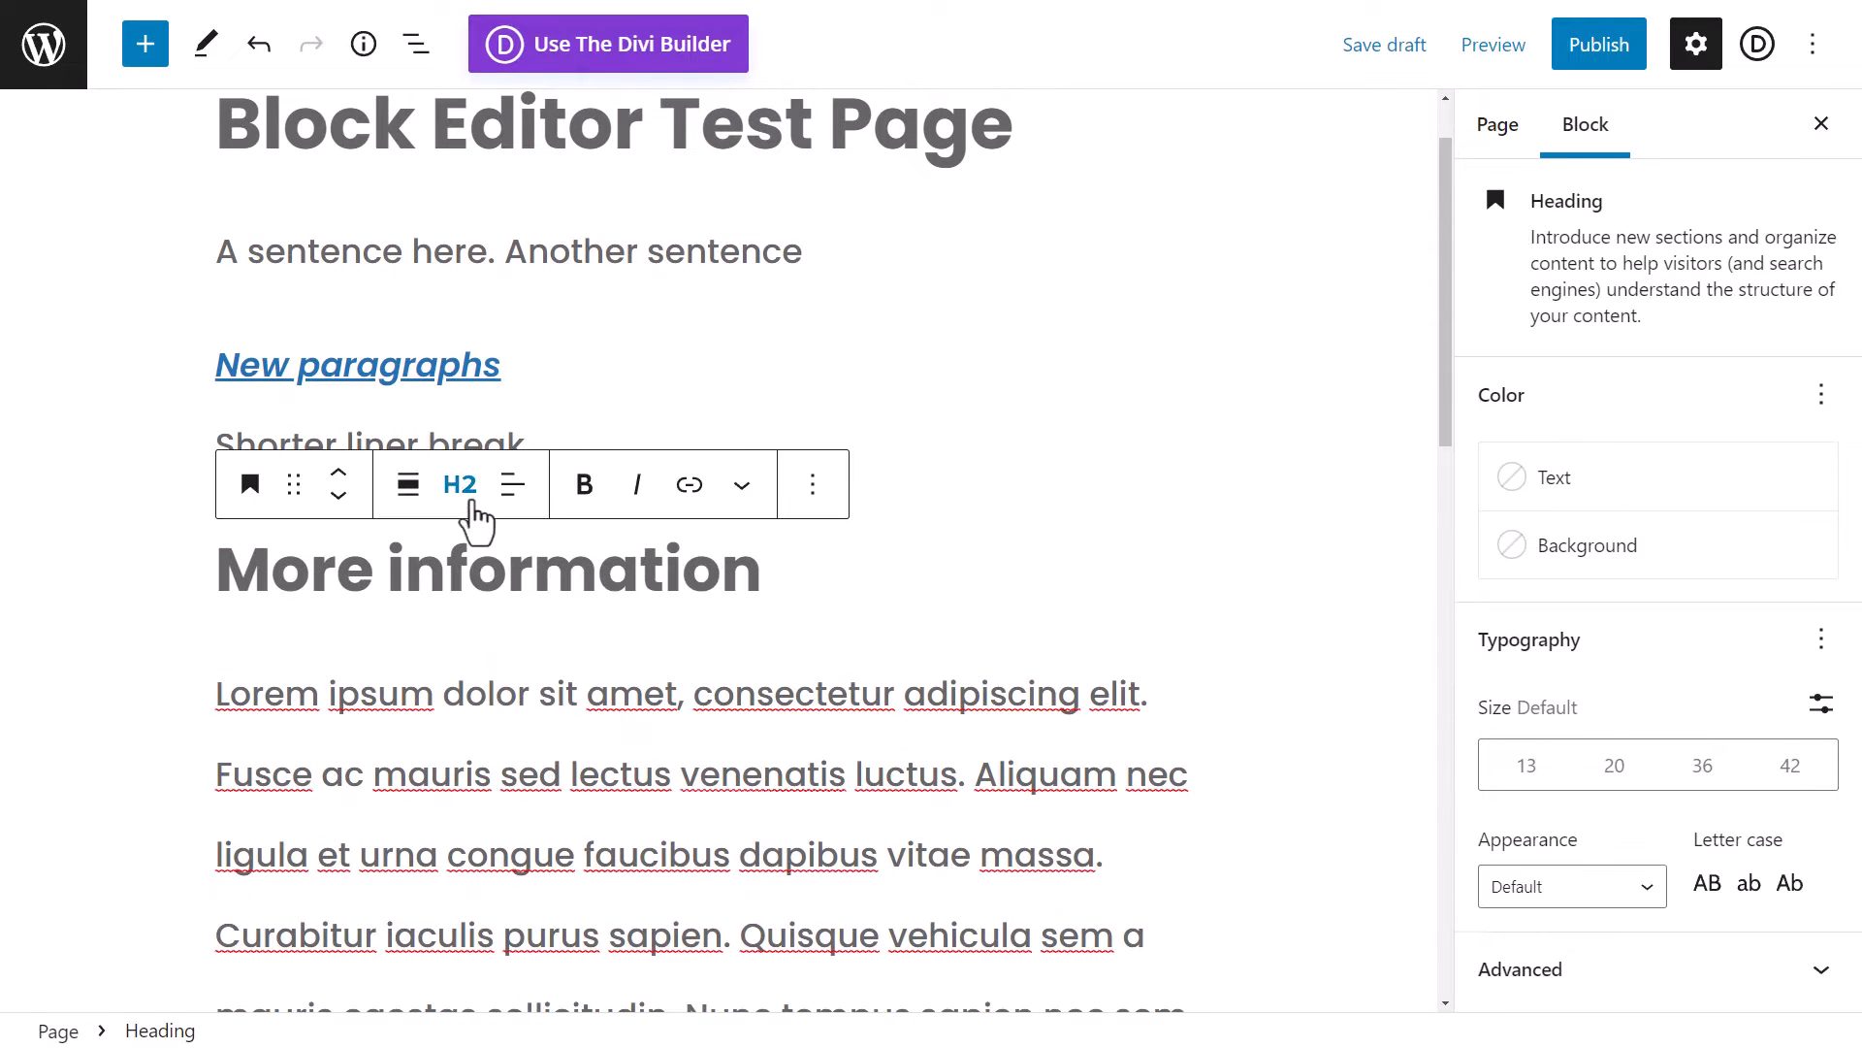
click(462, 487)
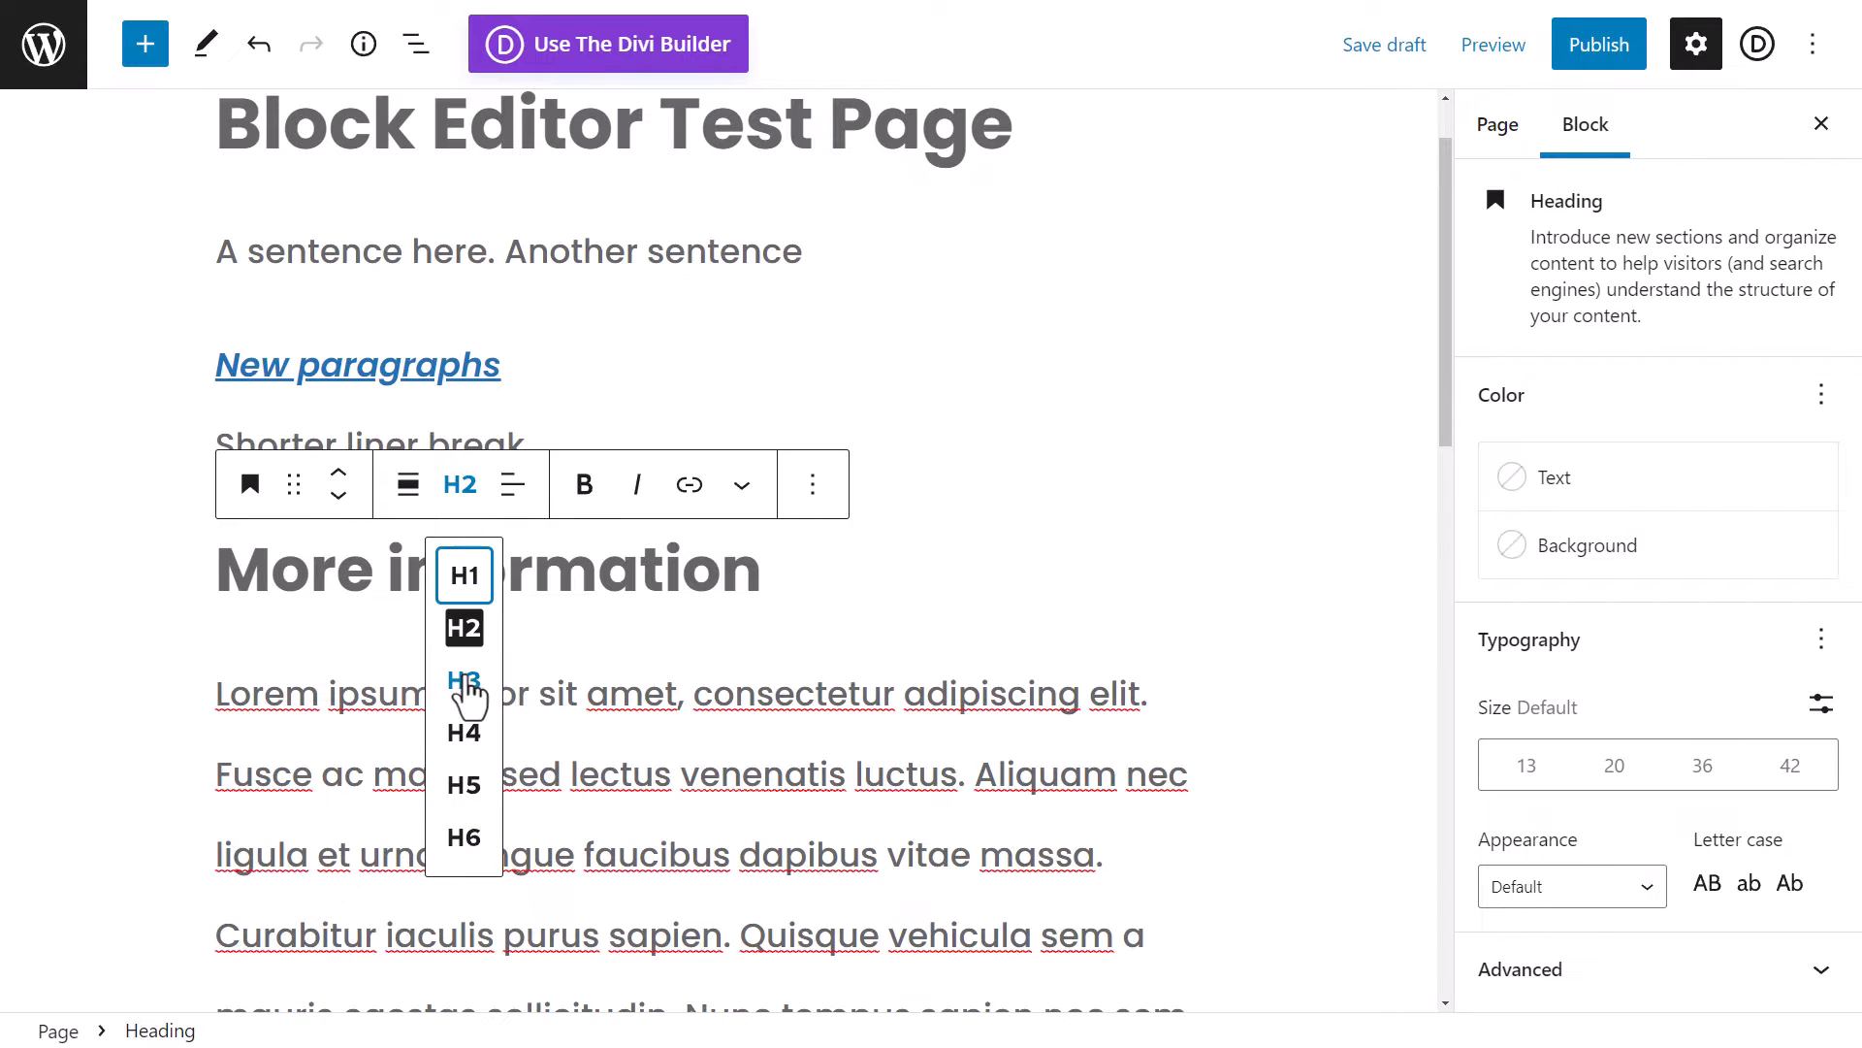
click(464, 680)
click(468, 490)
click(474, 726)
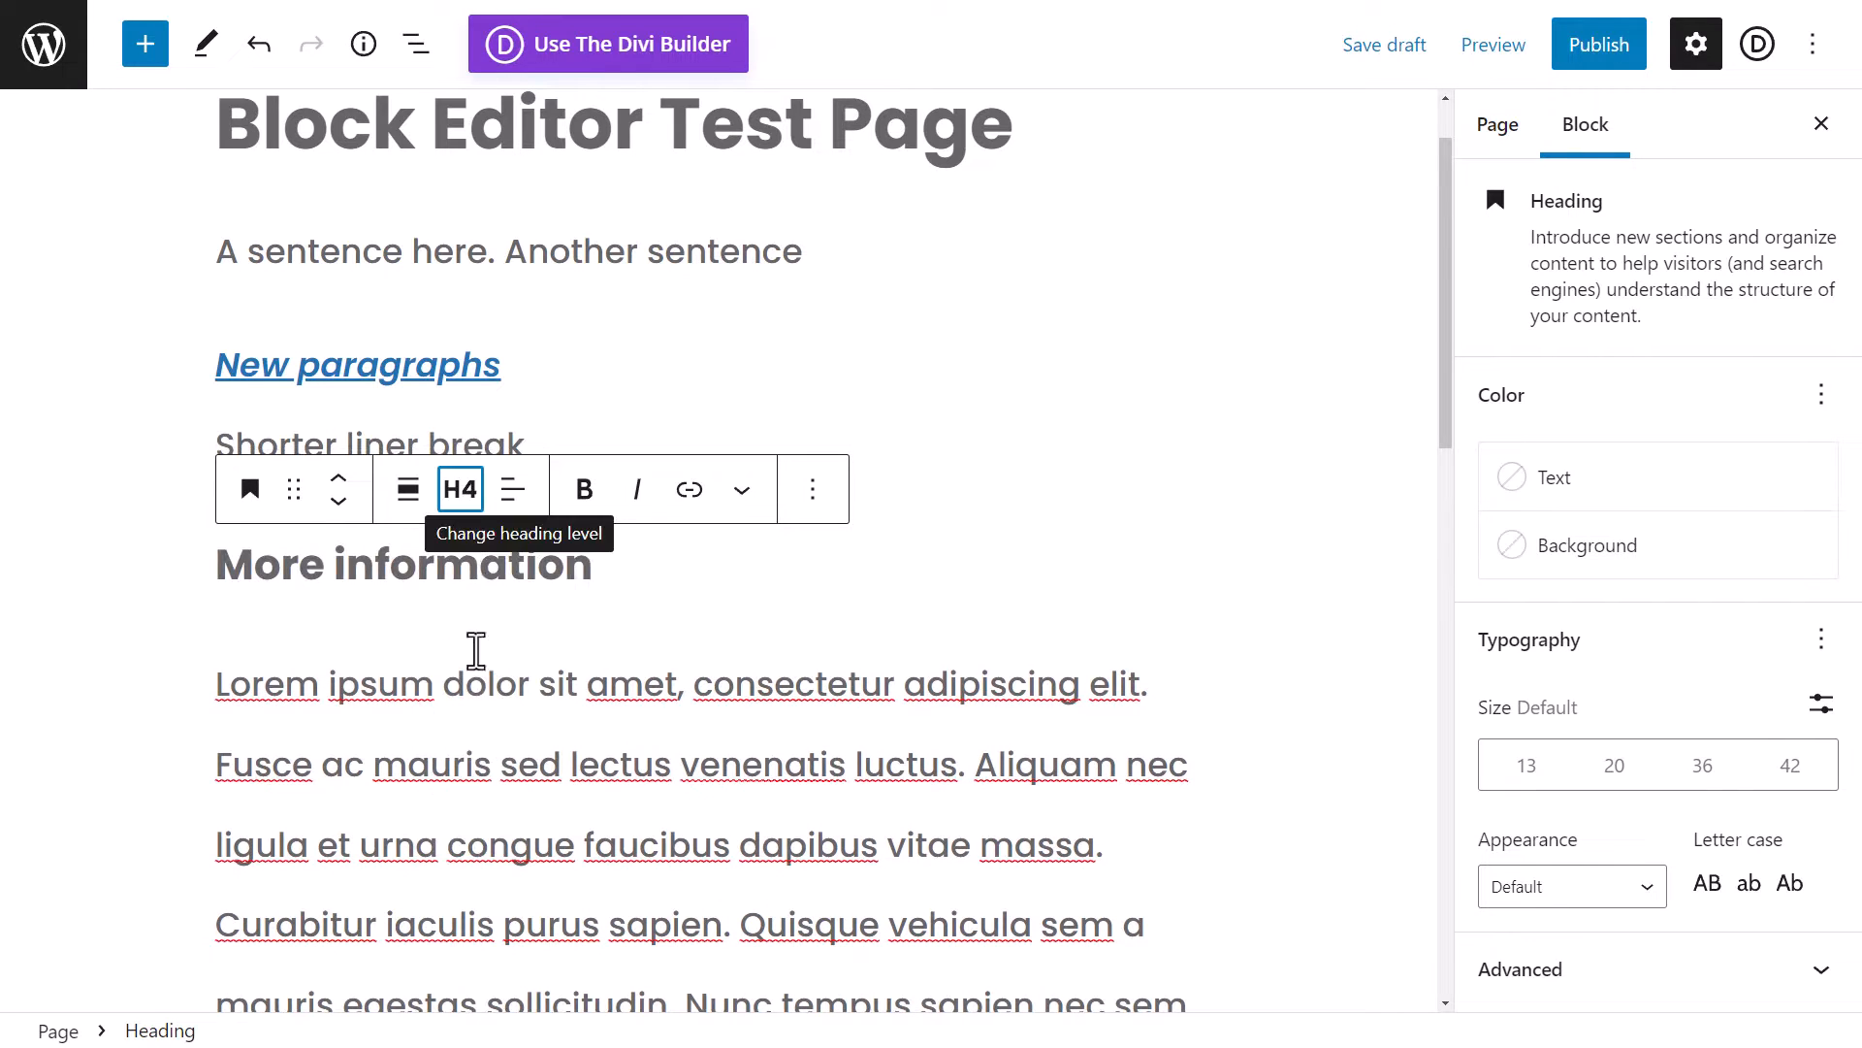
click(468, 490)
click(466, 790)
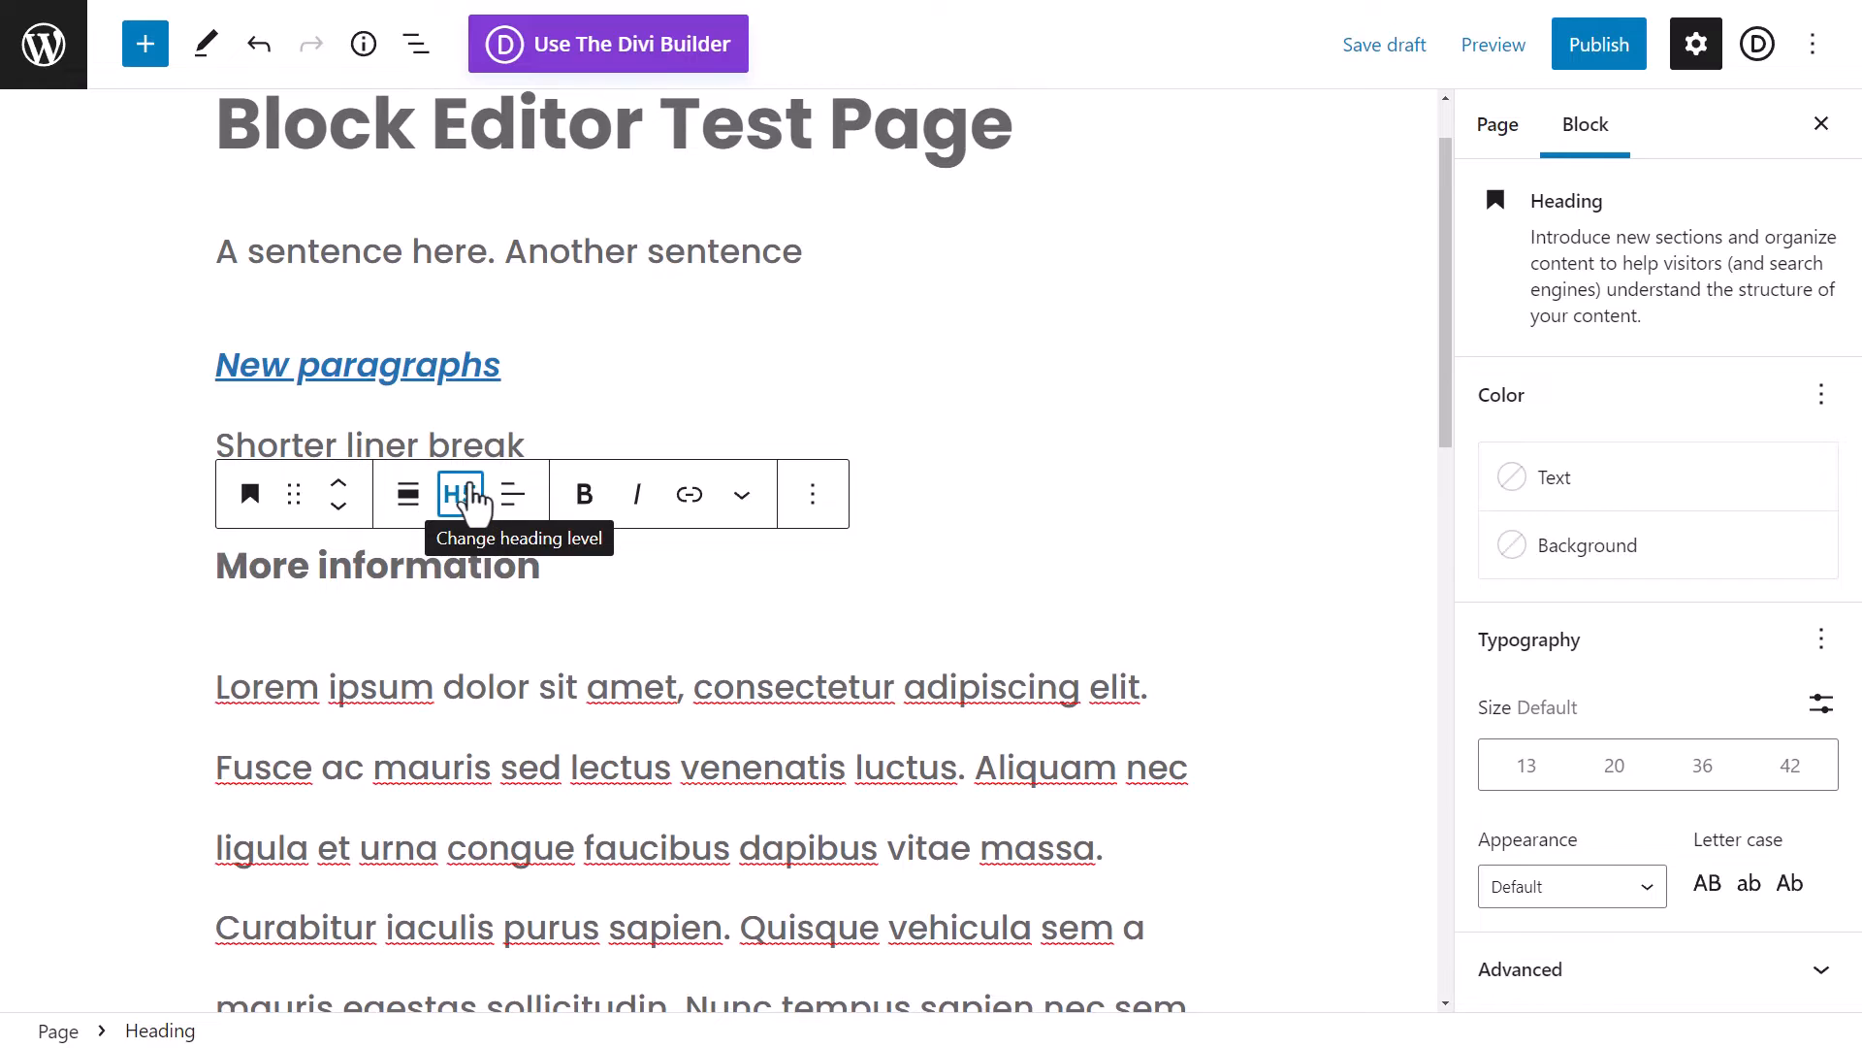
click(460, 492)
click(466, 643)
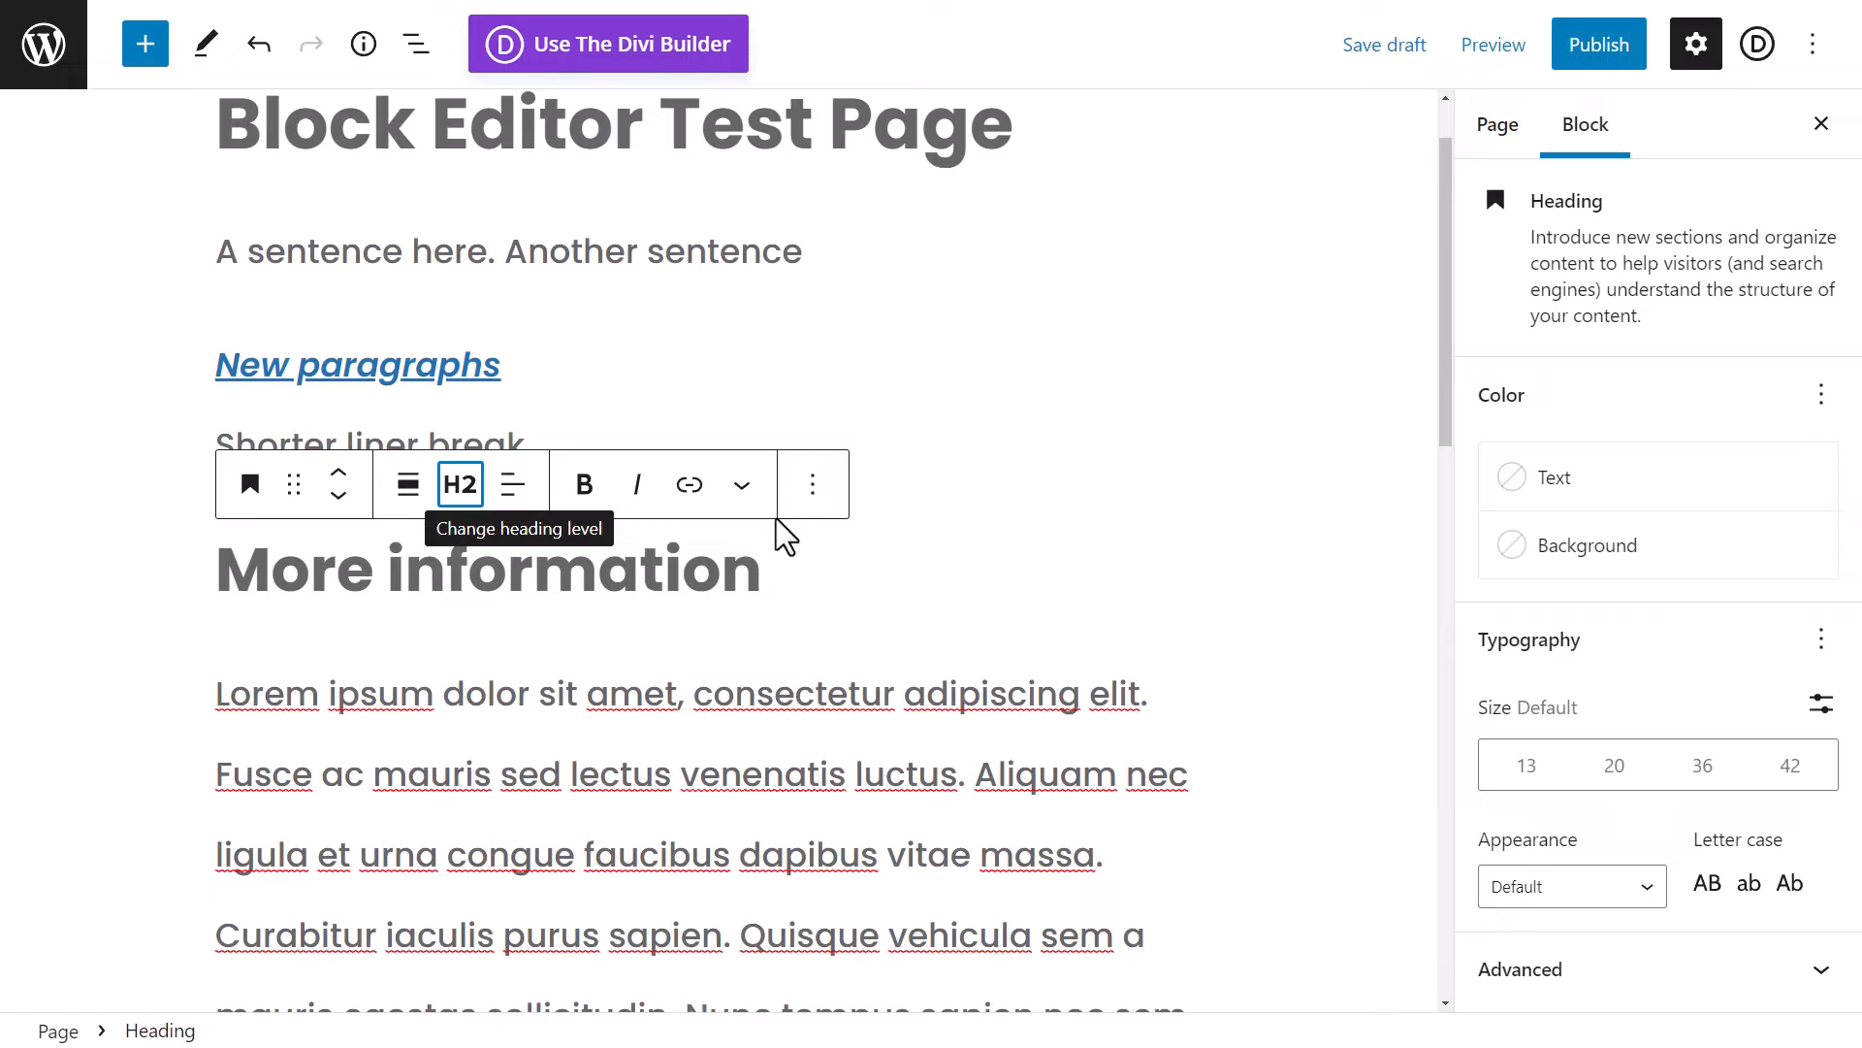
click(773, 561)
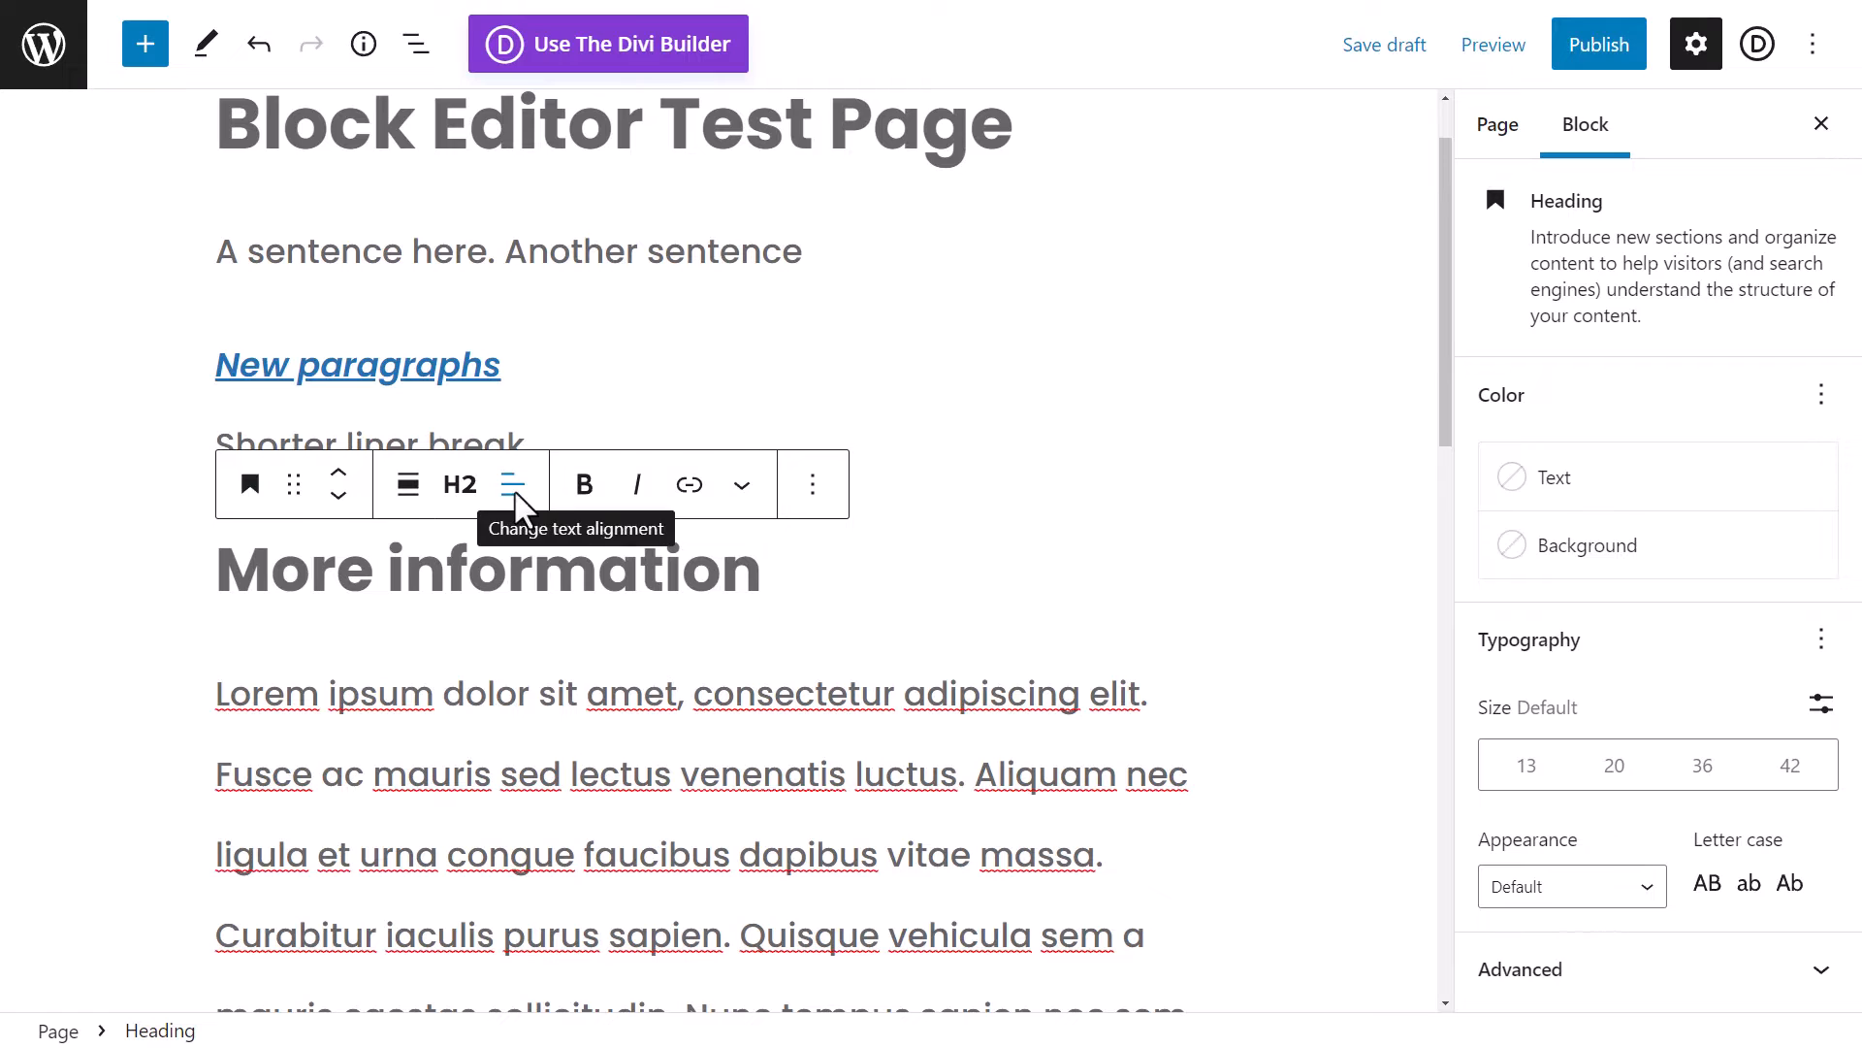
- Try center and right text alignment on the first Lorem ipsum paragraph and return it to left alignment
click(608, 707)
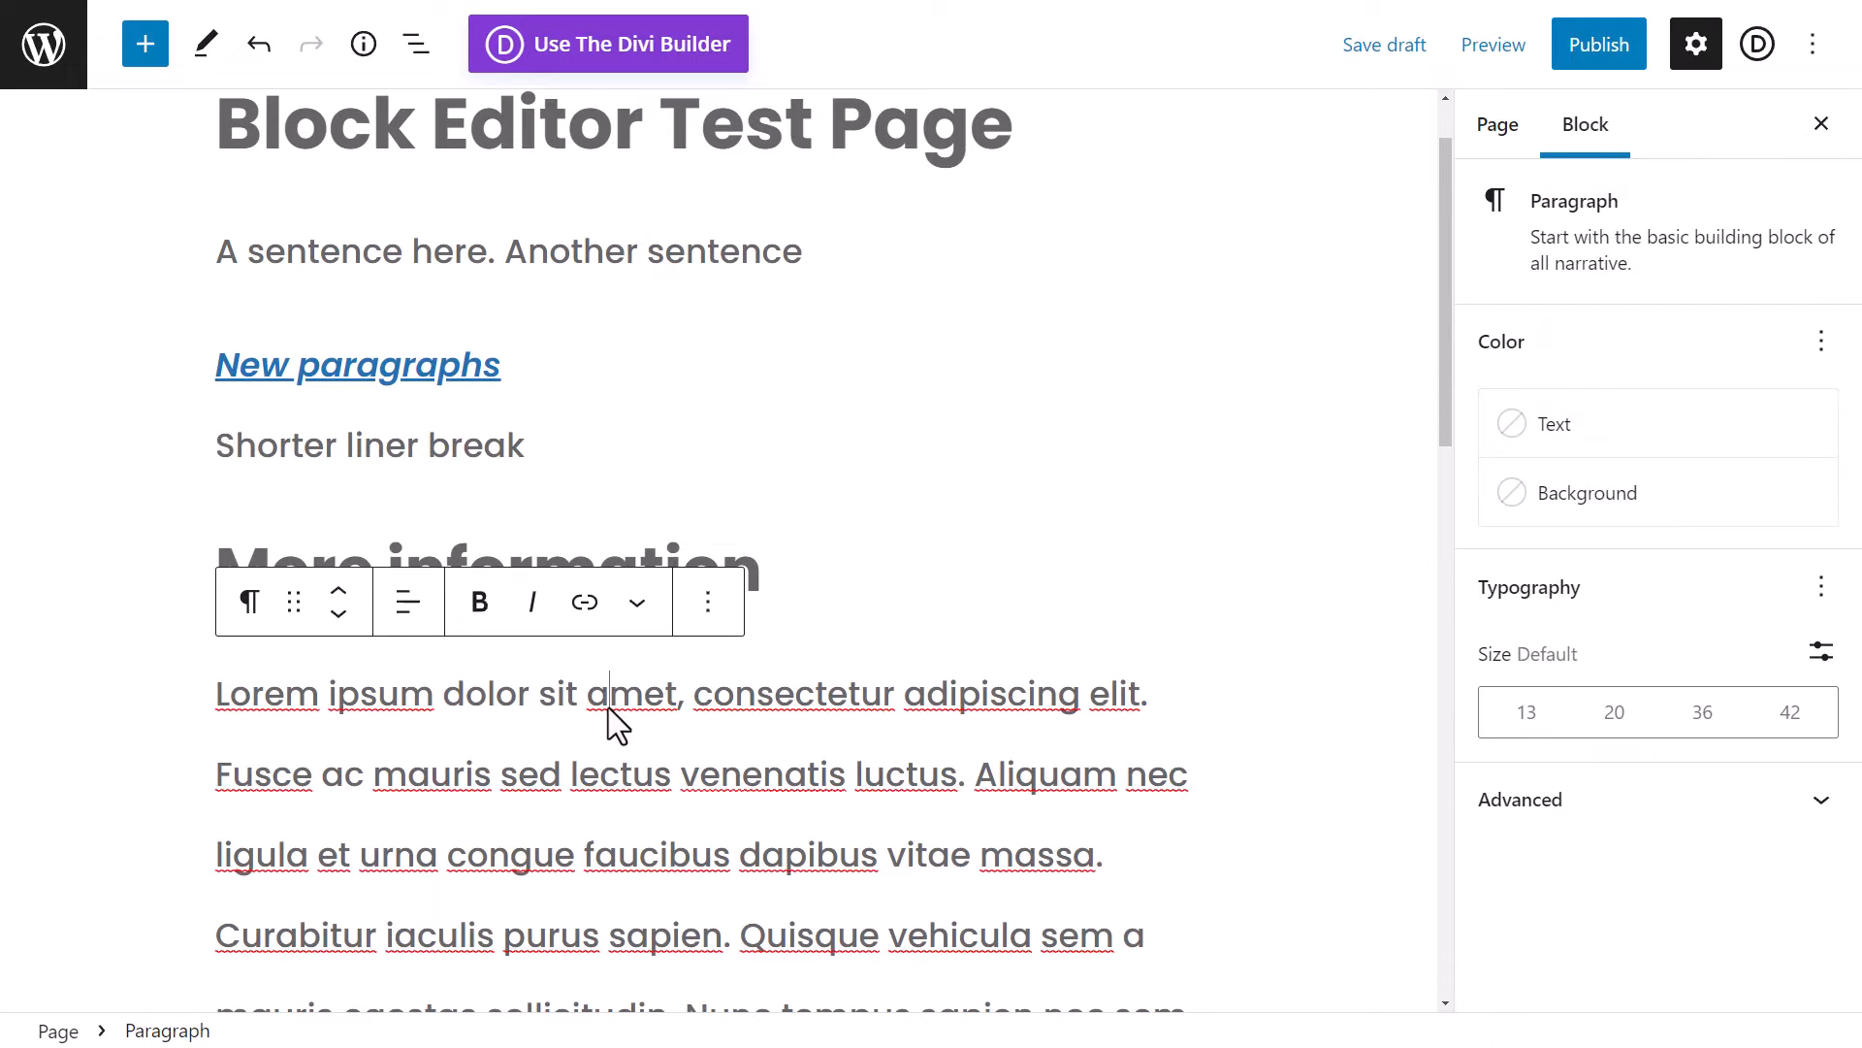
click(408, 604)
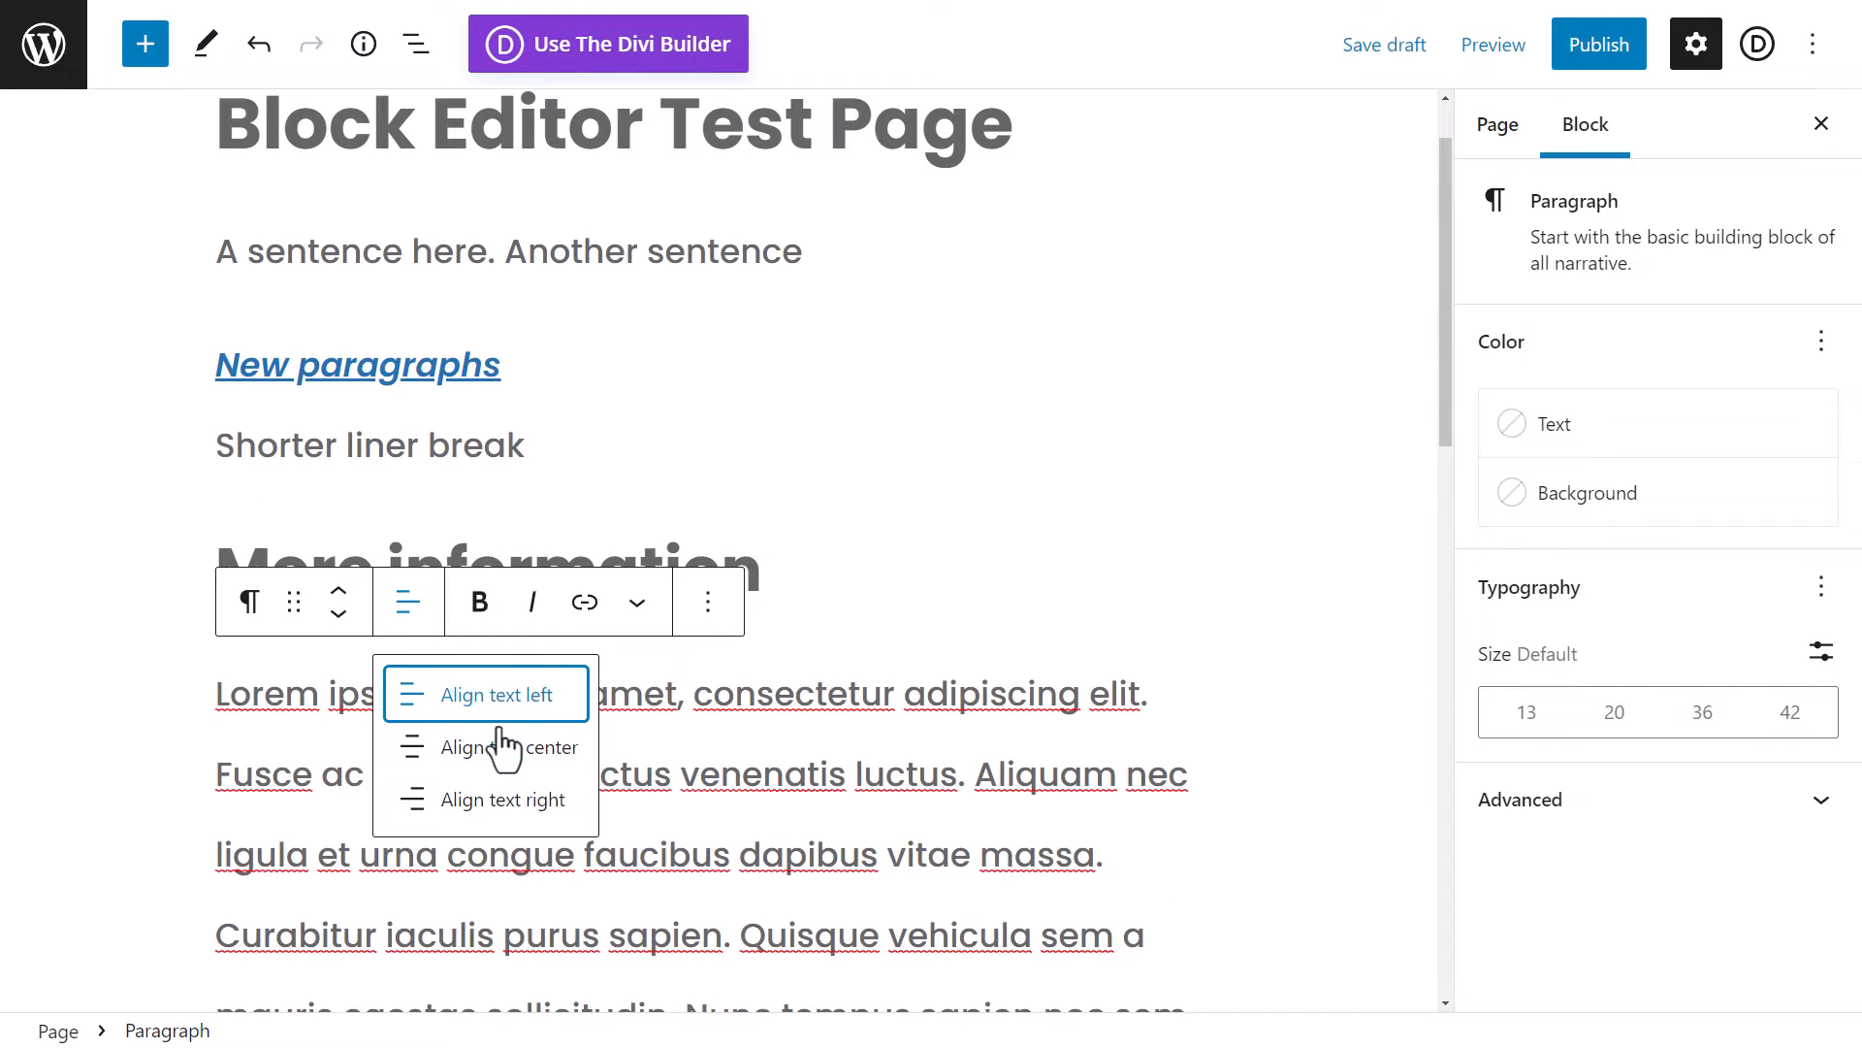
click(504, 749)
click(408, 603)
click(496, 781)
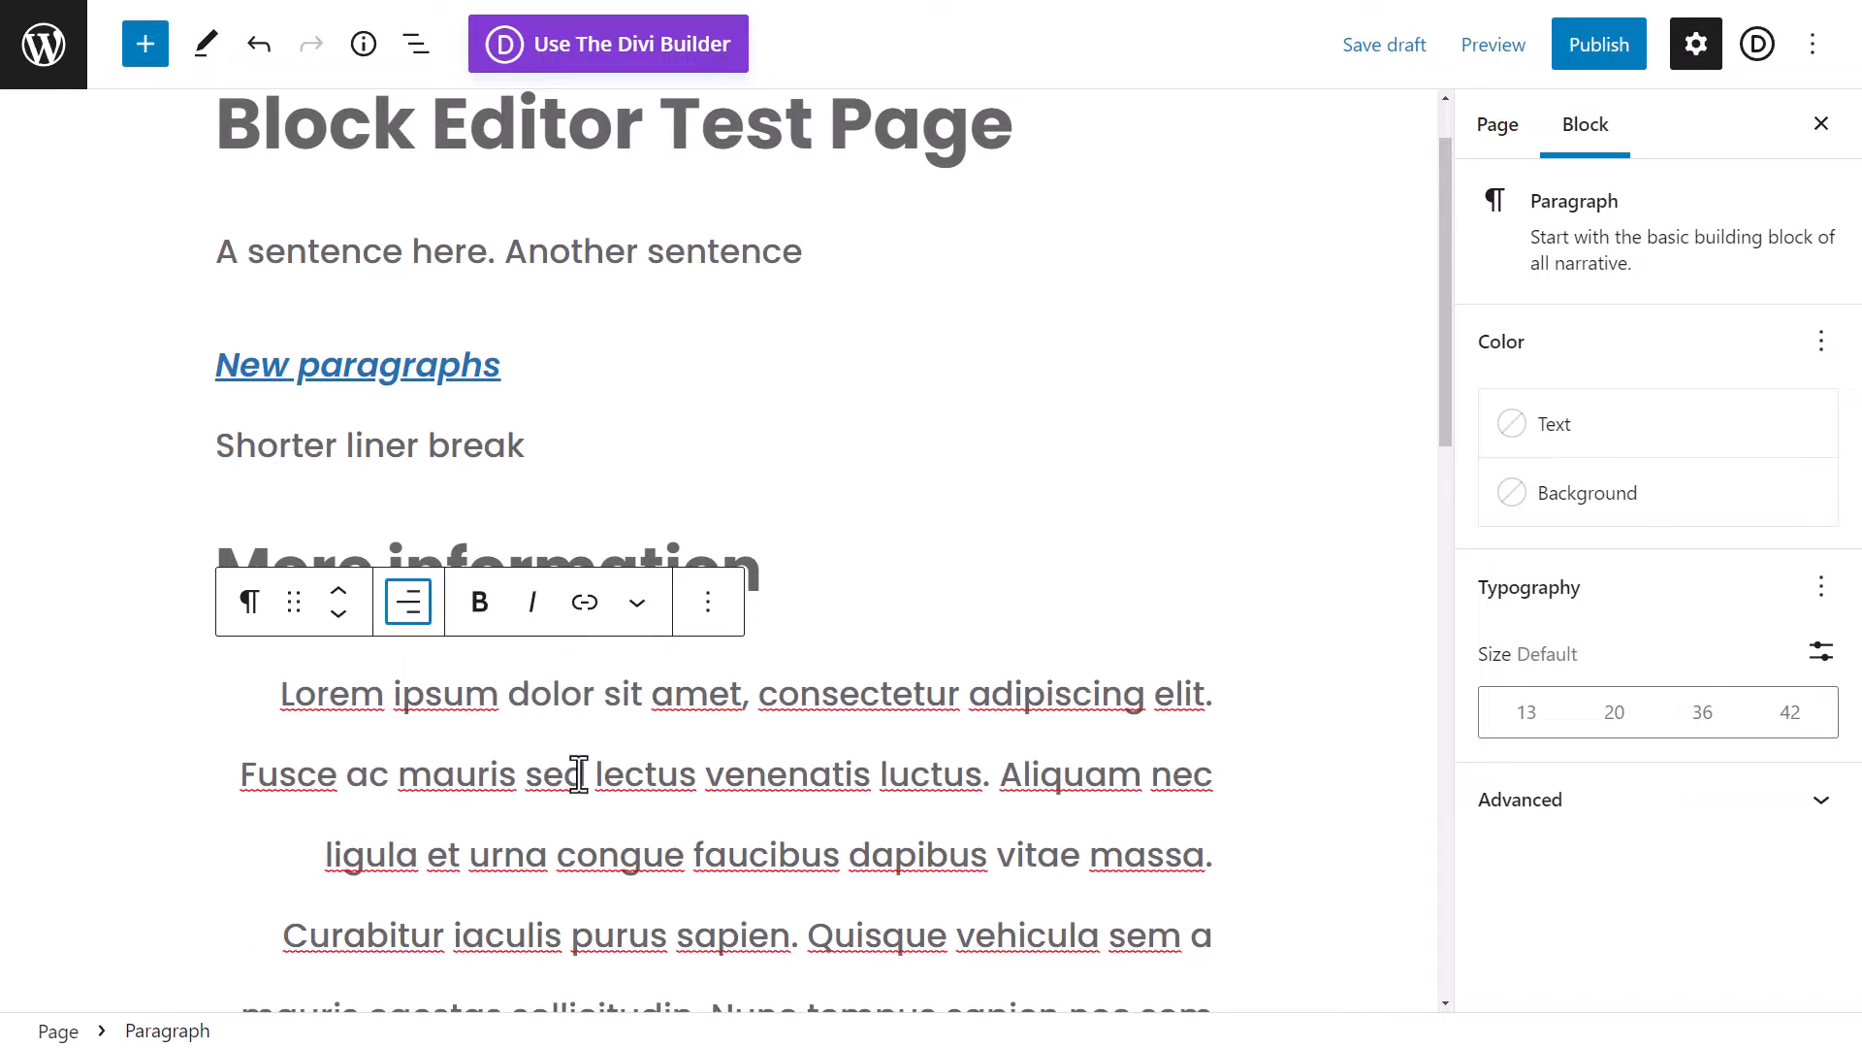
click(408, 603)
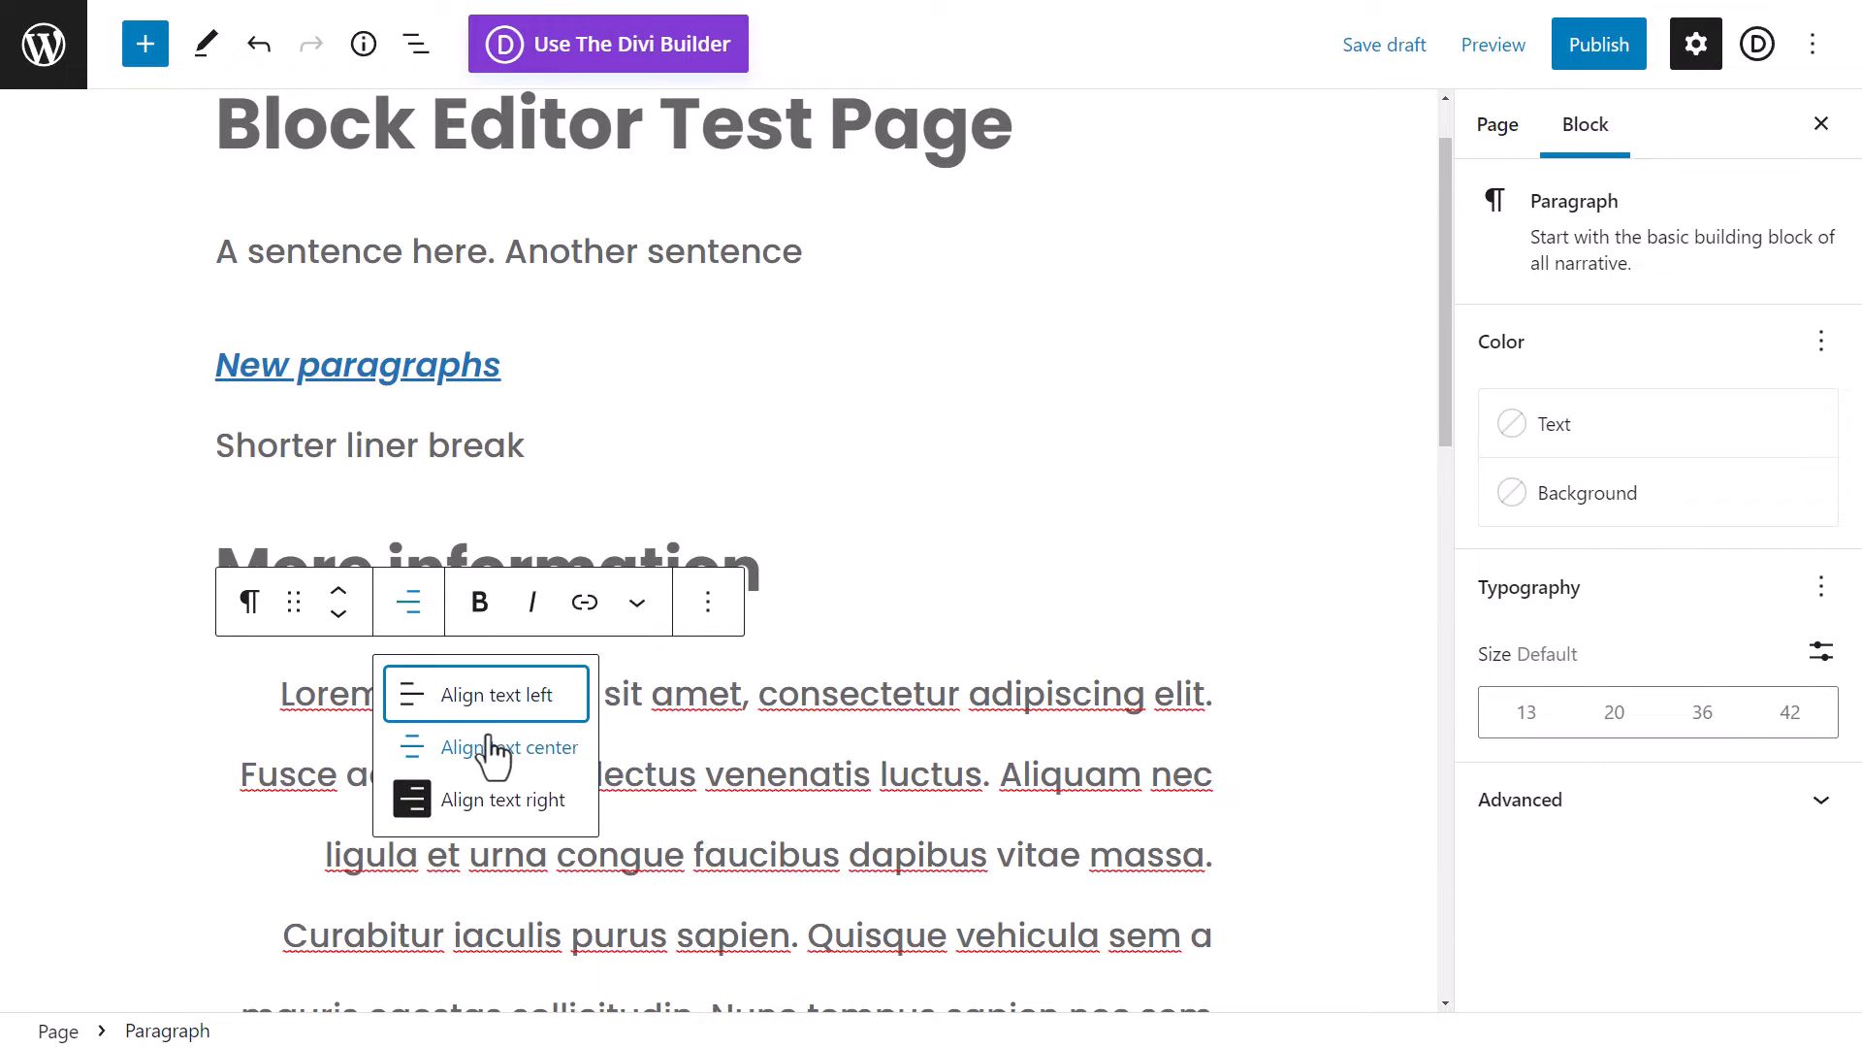
click(488, 697)
- Apply strikethrough to the word "consectetur" in the first Lorem ipsum paragraph
click(642, 607)
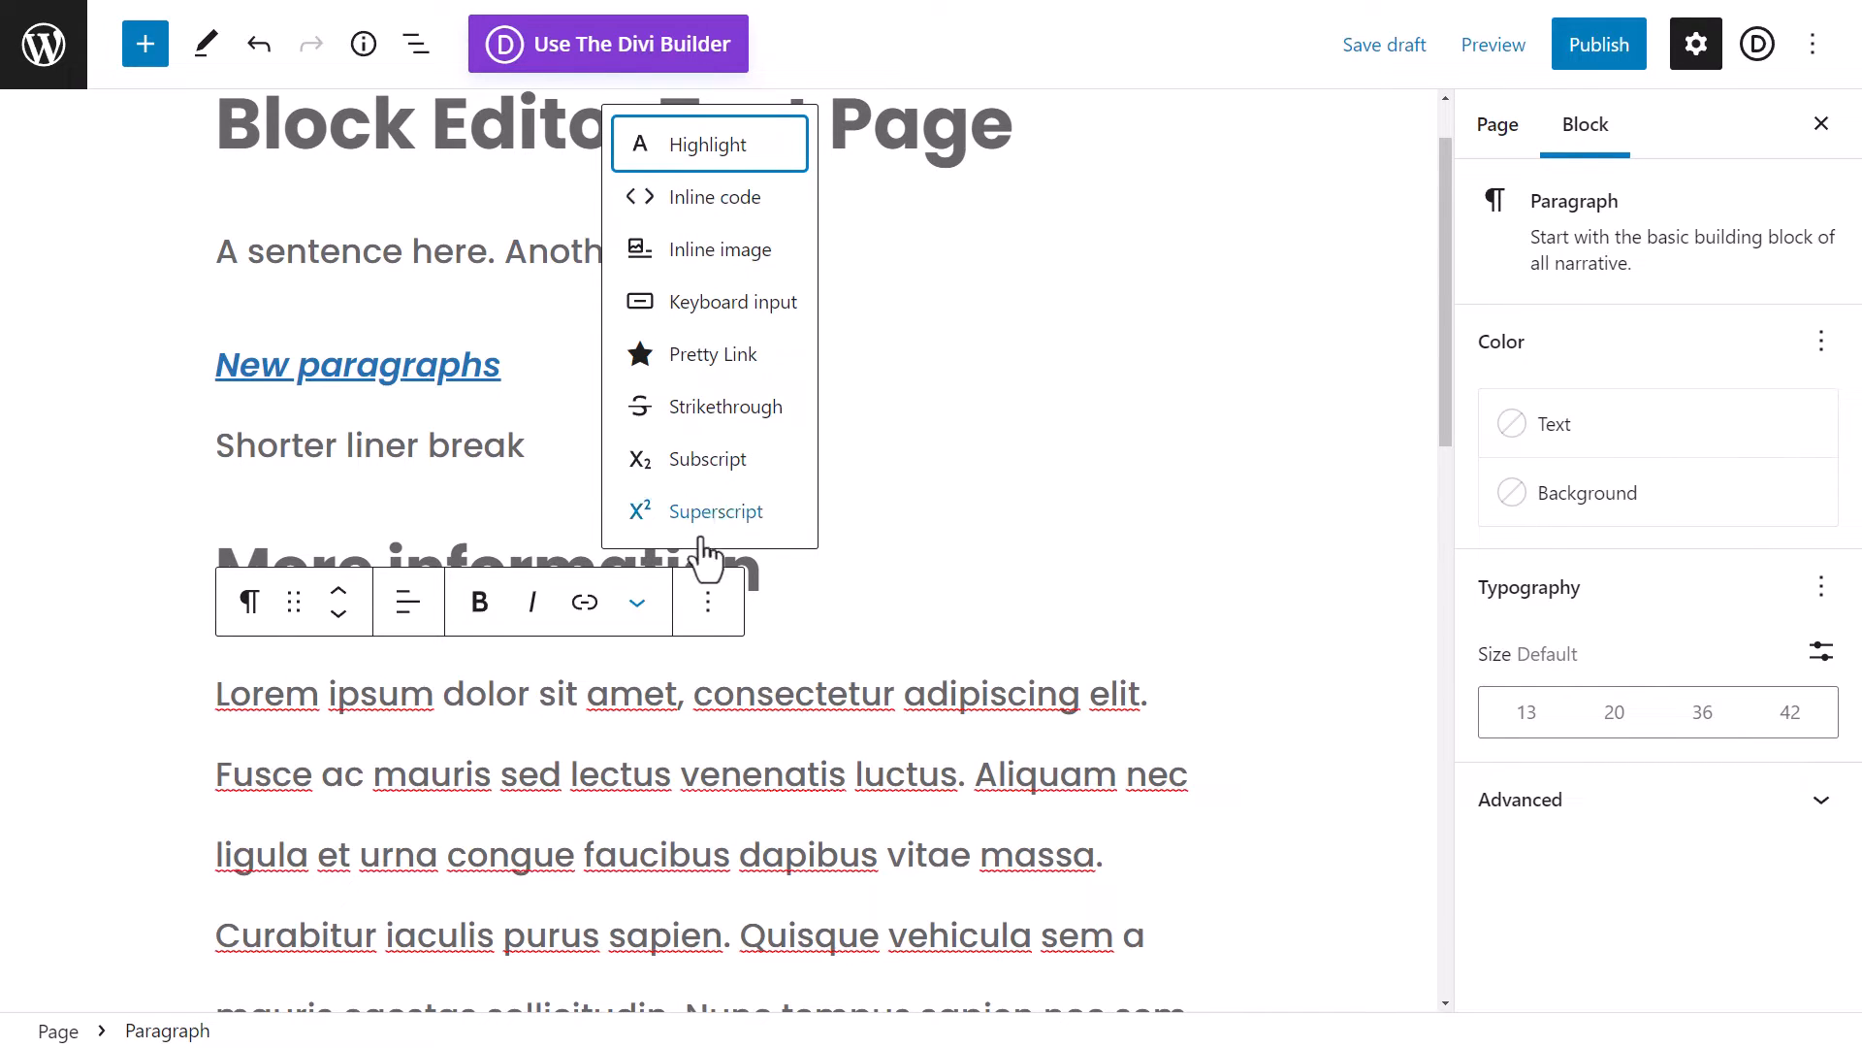
click(708, 727)
drag(695, 707, 894, 700)
click(637, 603)
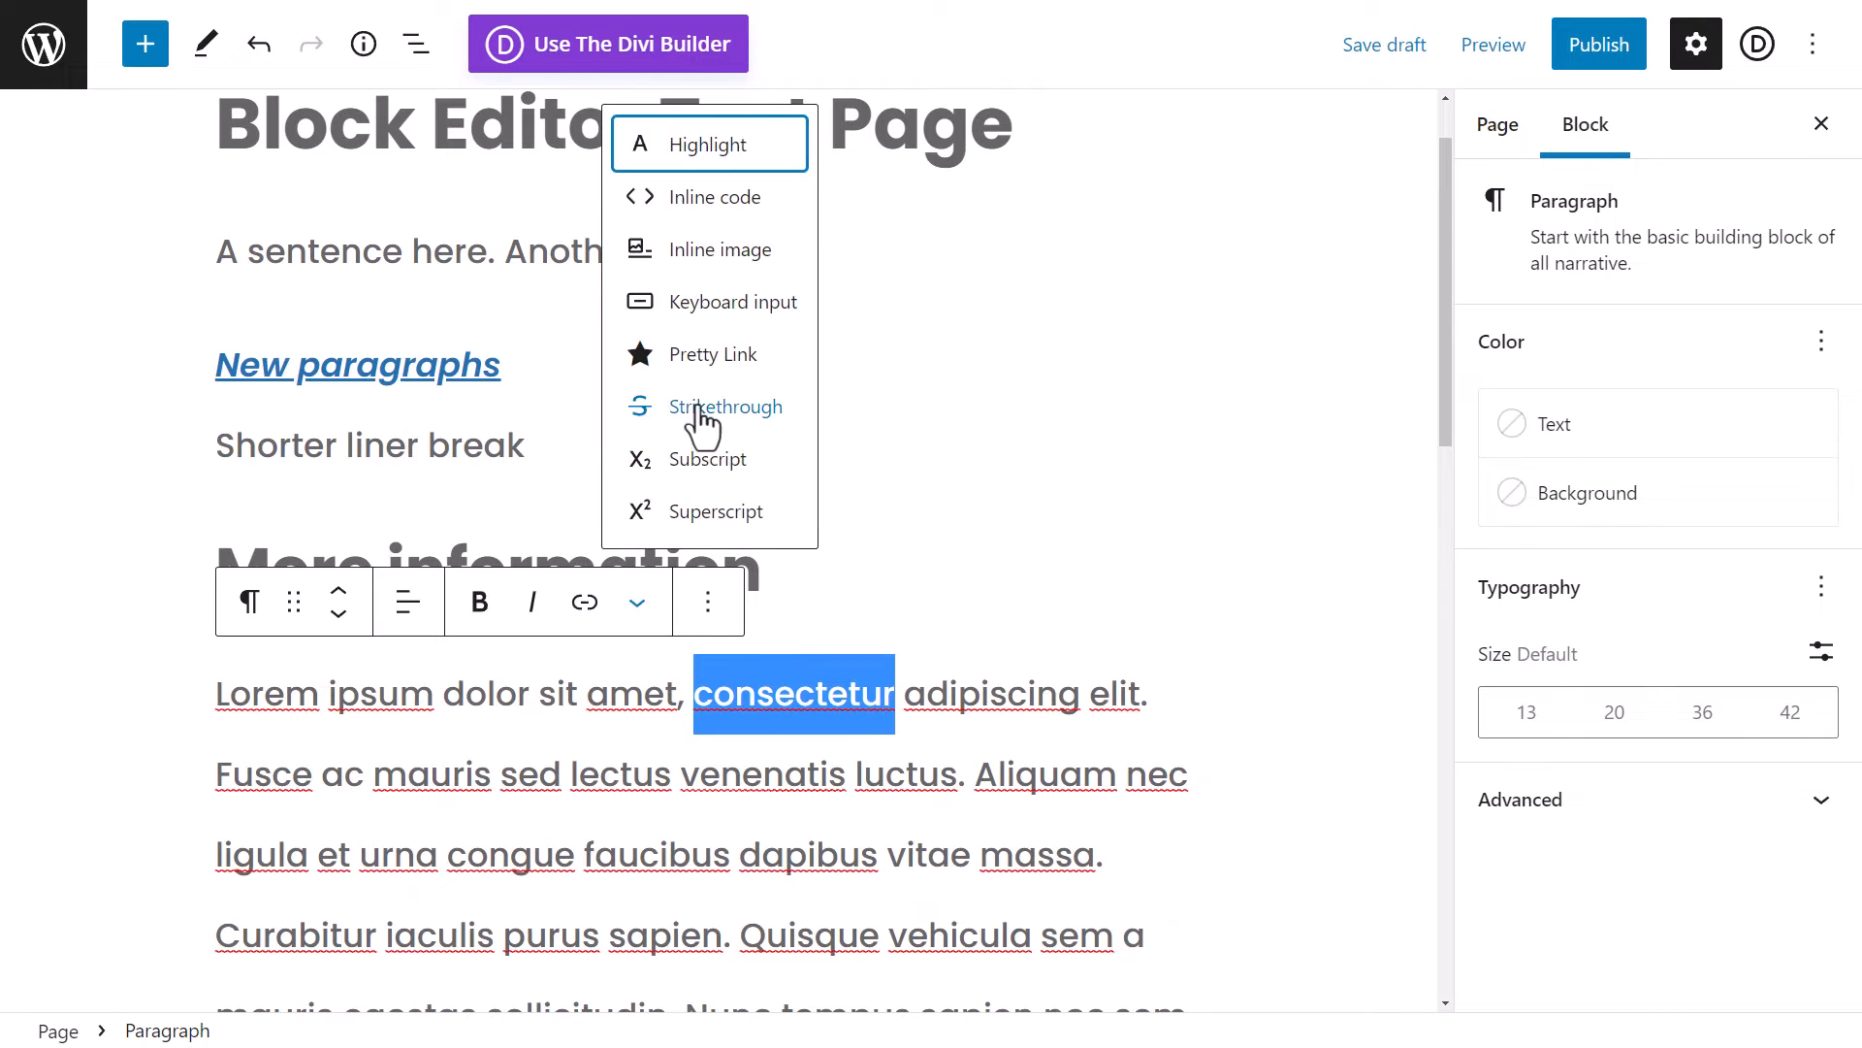
click(699, 417)
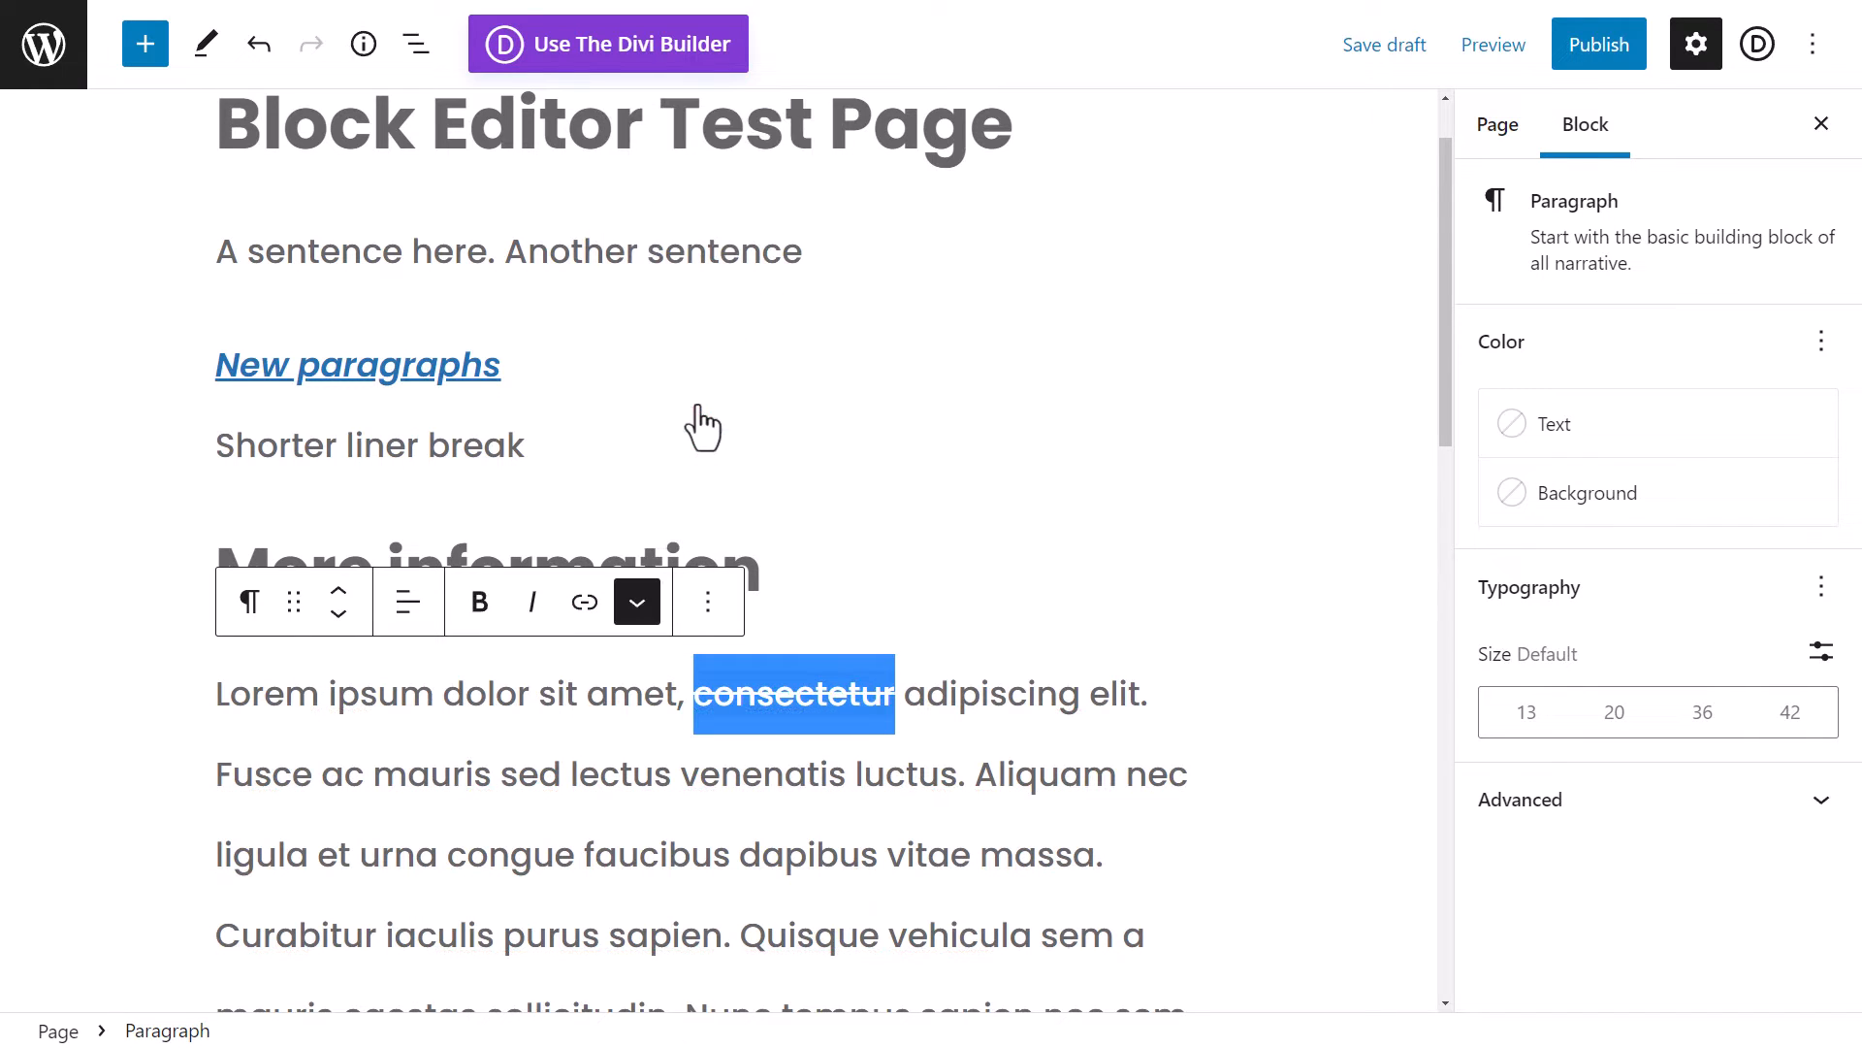
- Append "1st lot" to the end of the "More information" heading
click(773, 576)
text(1)
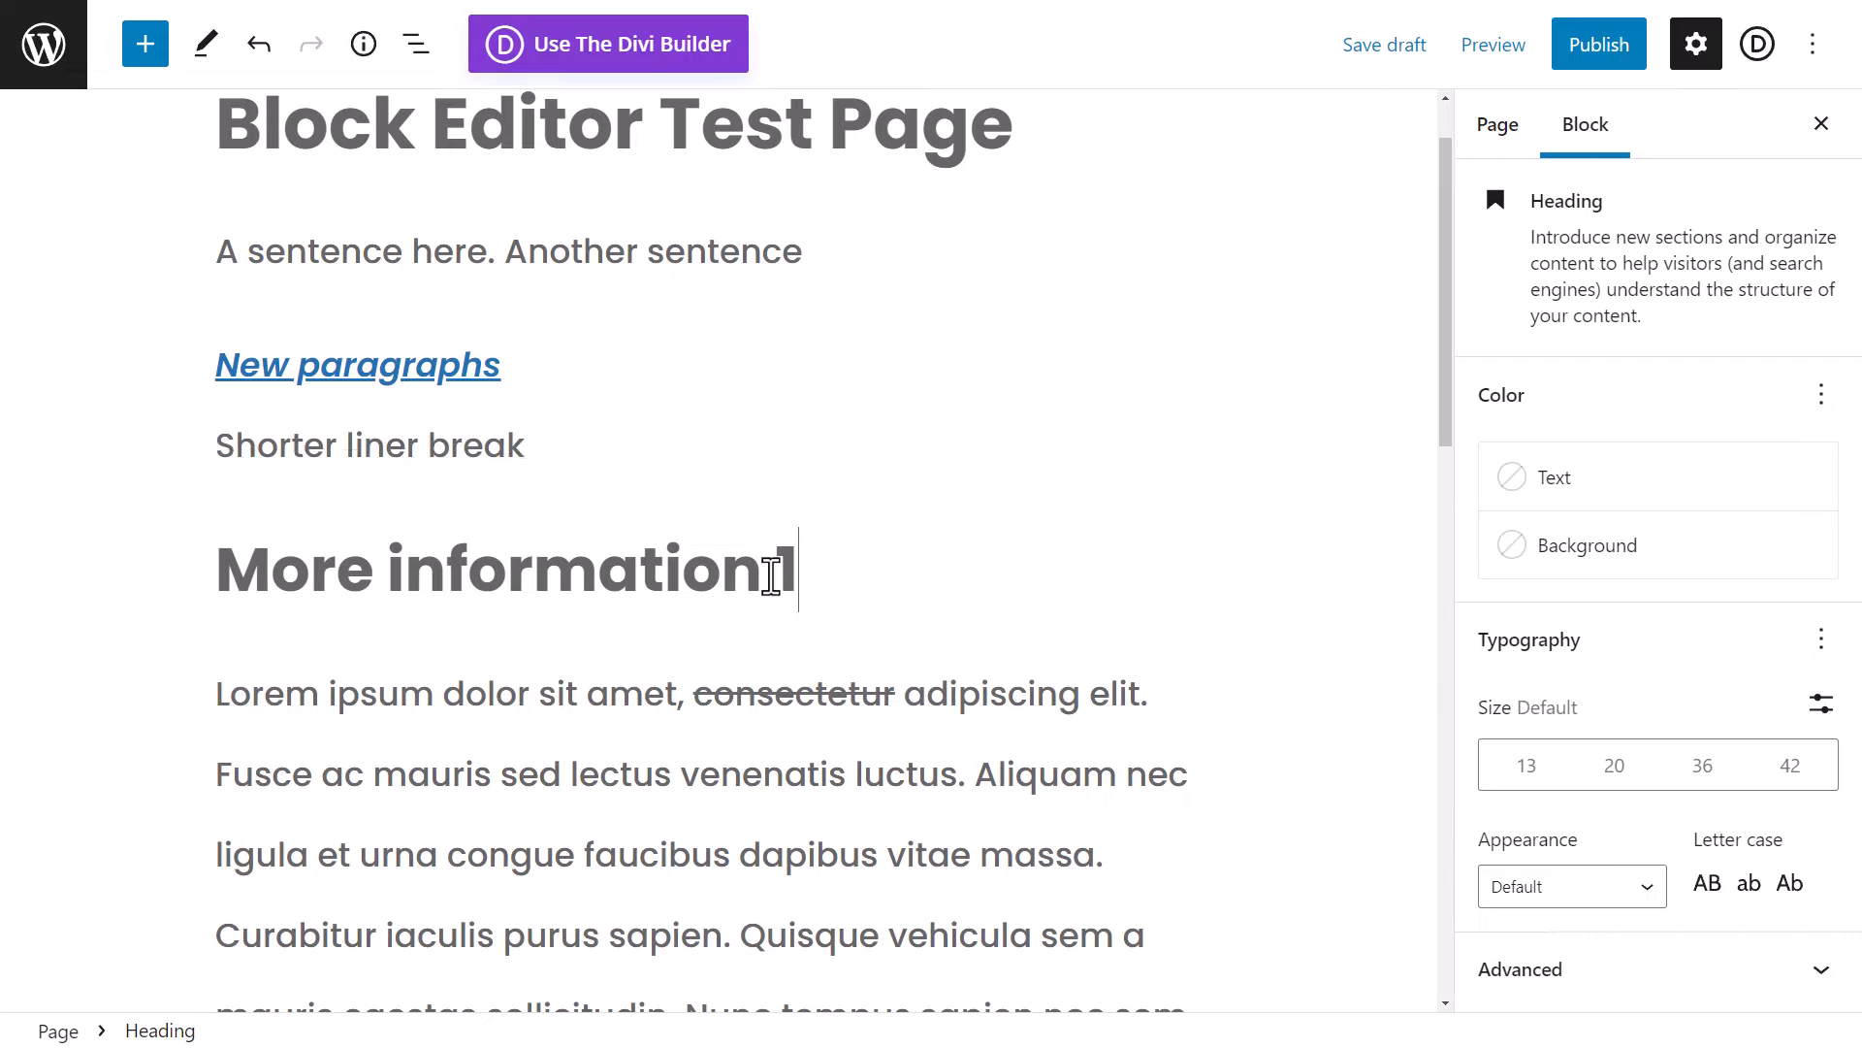
text(st lot)
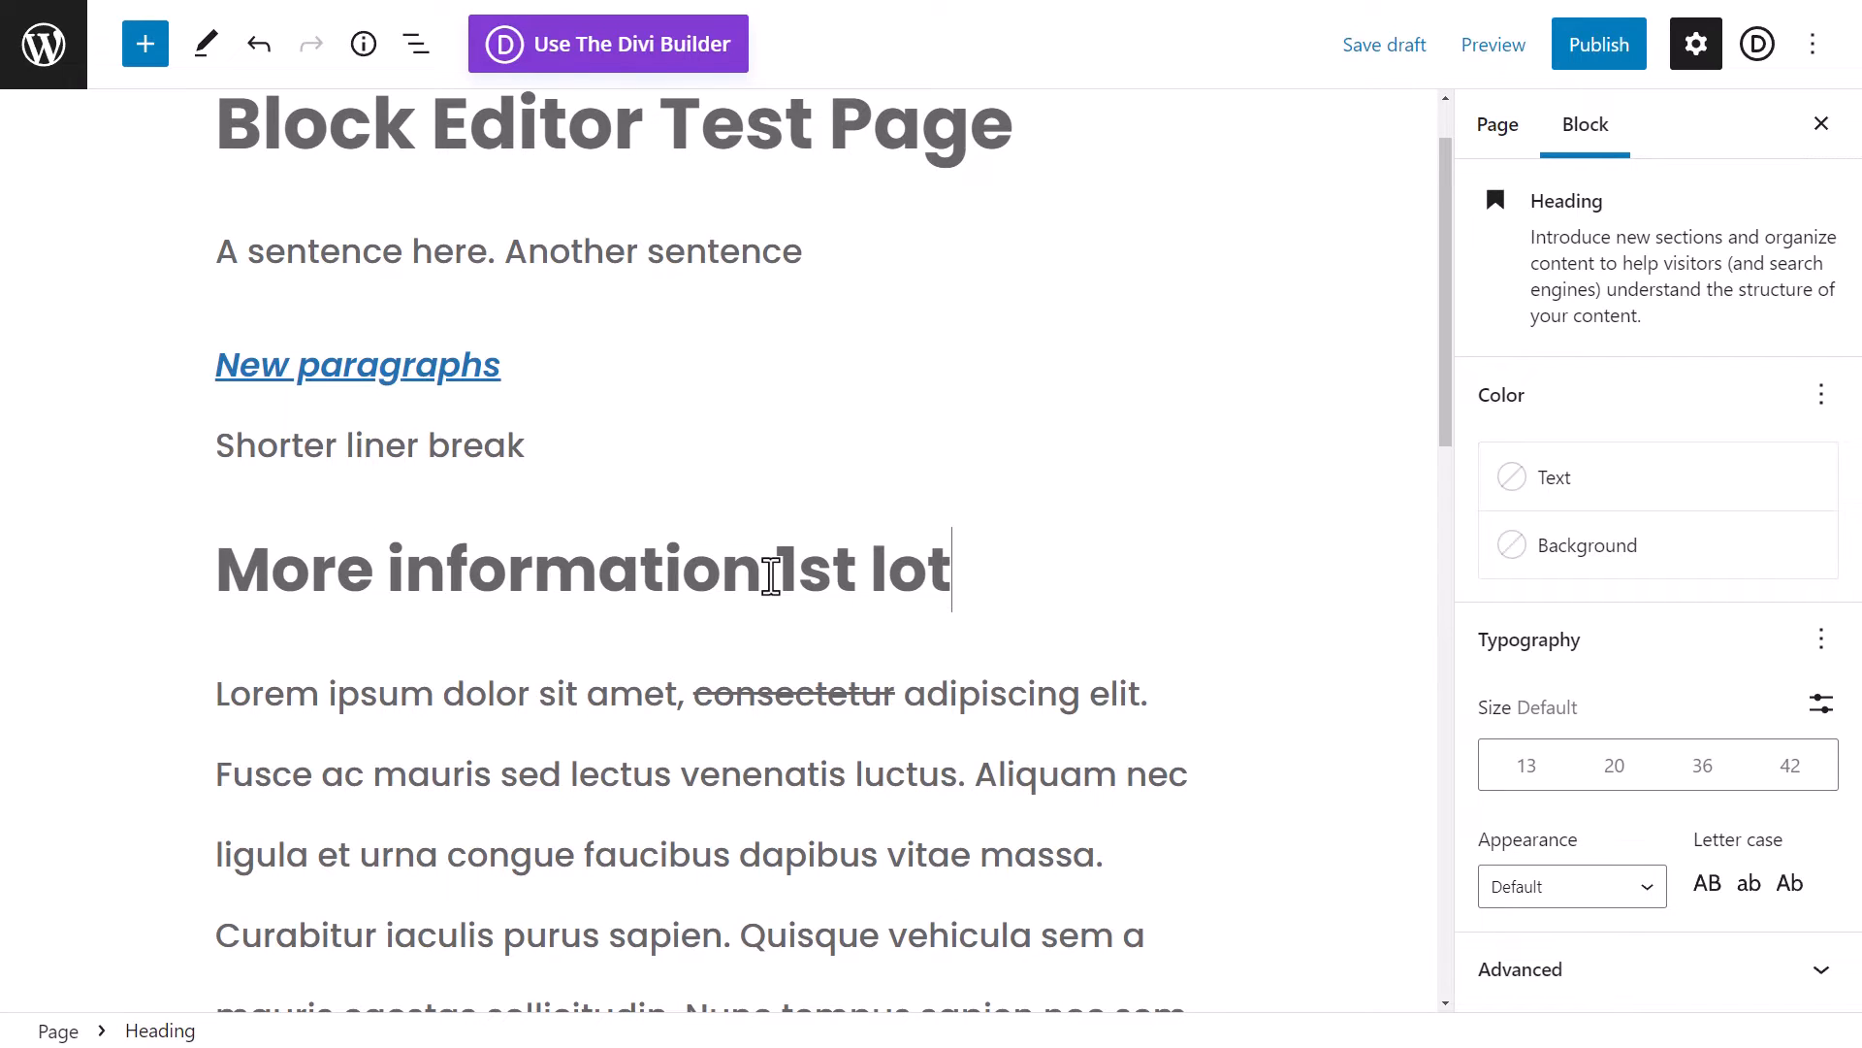
- Format the "st" of "1st" in the "More information 1st lot" heading as superscript
click(771, 577)
drag(858, 582, 799, 582)
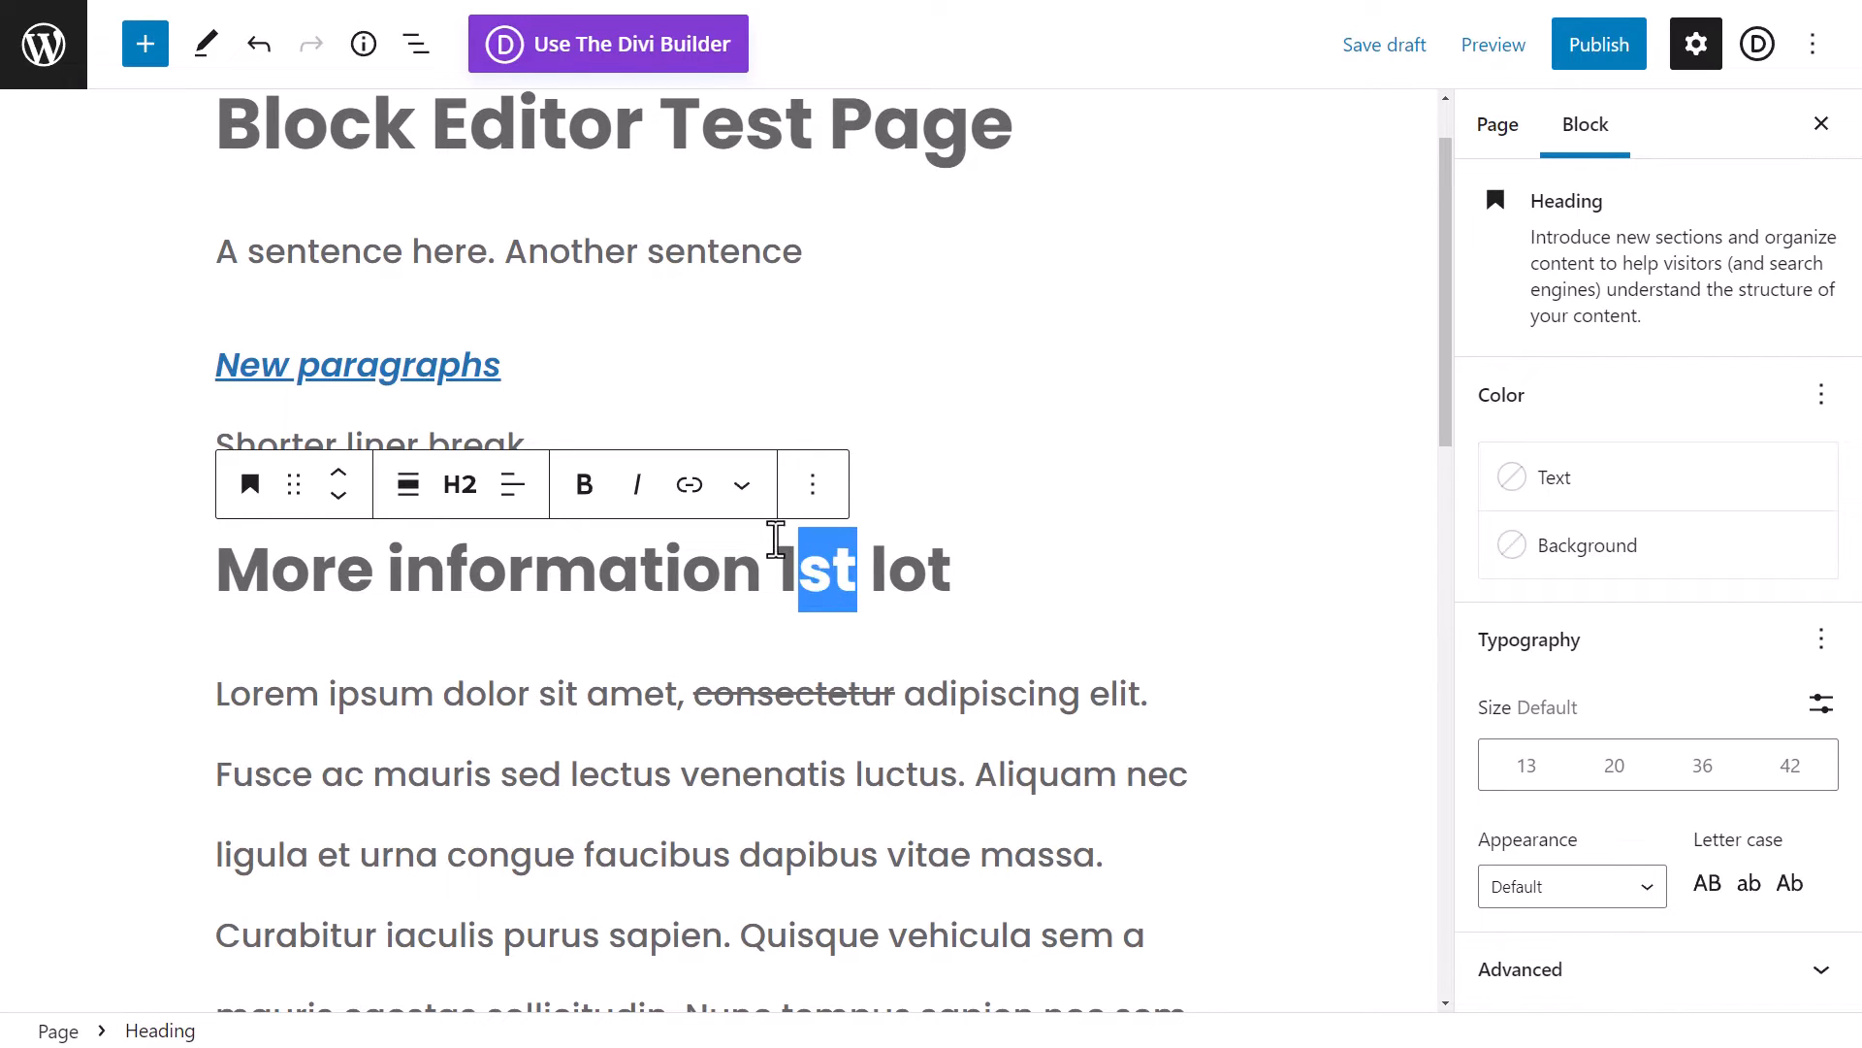
click(744, 490)
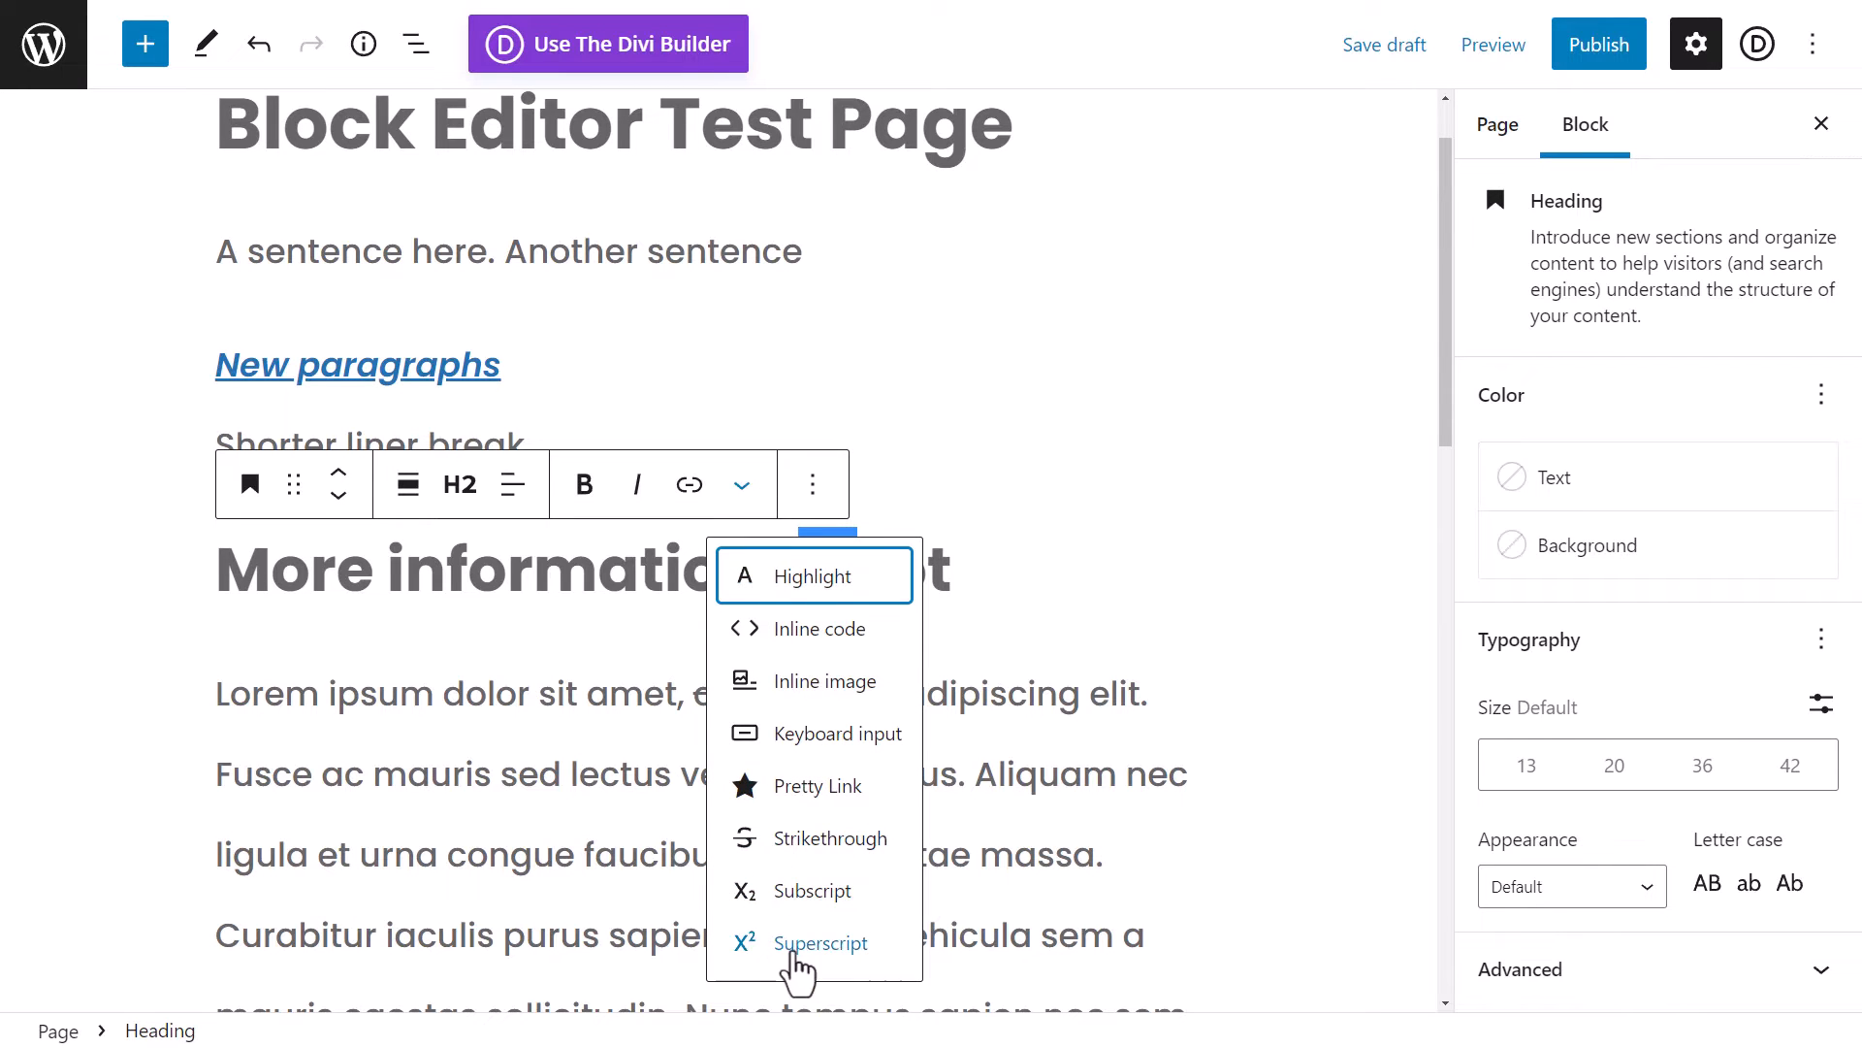
click(790, 952)
click(724, 643)
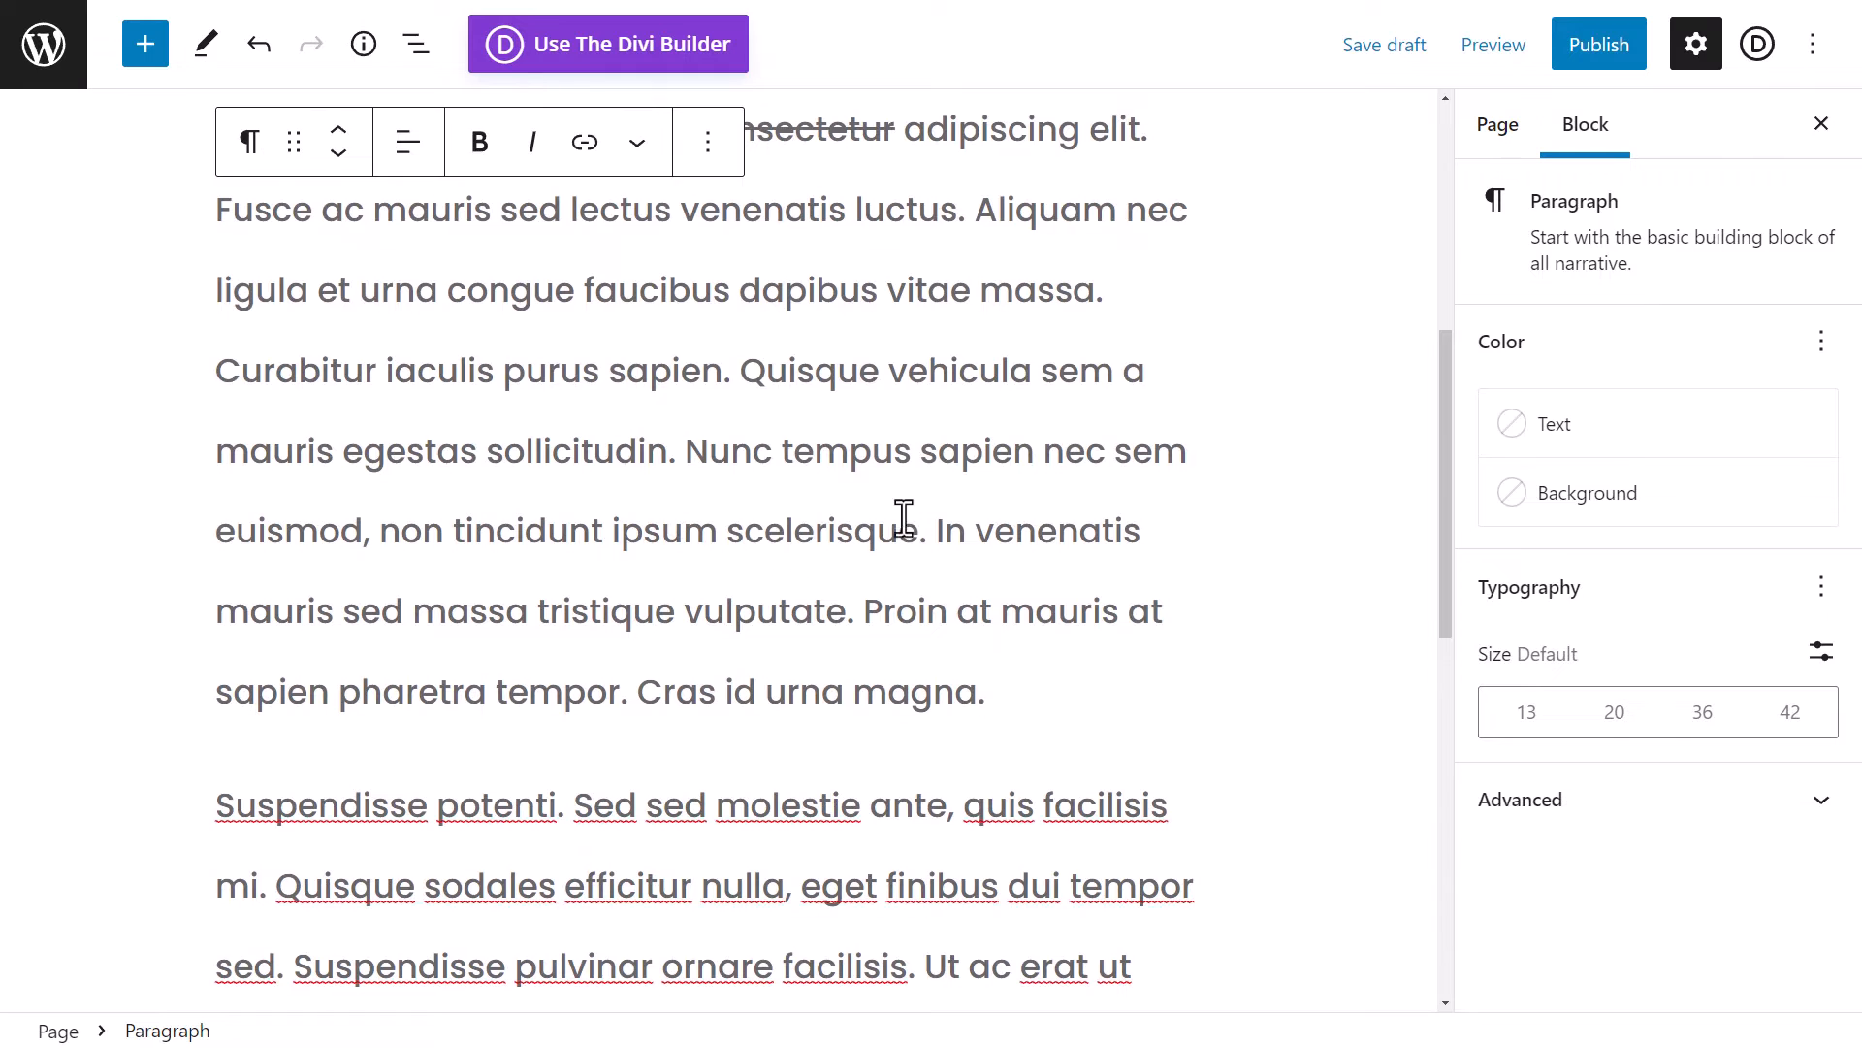
- Examine the additional inline formatting options available for the "More information 1st lot" heading
scroll(888, 529, up, 6)
click(848, 582)
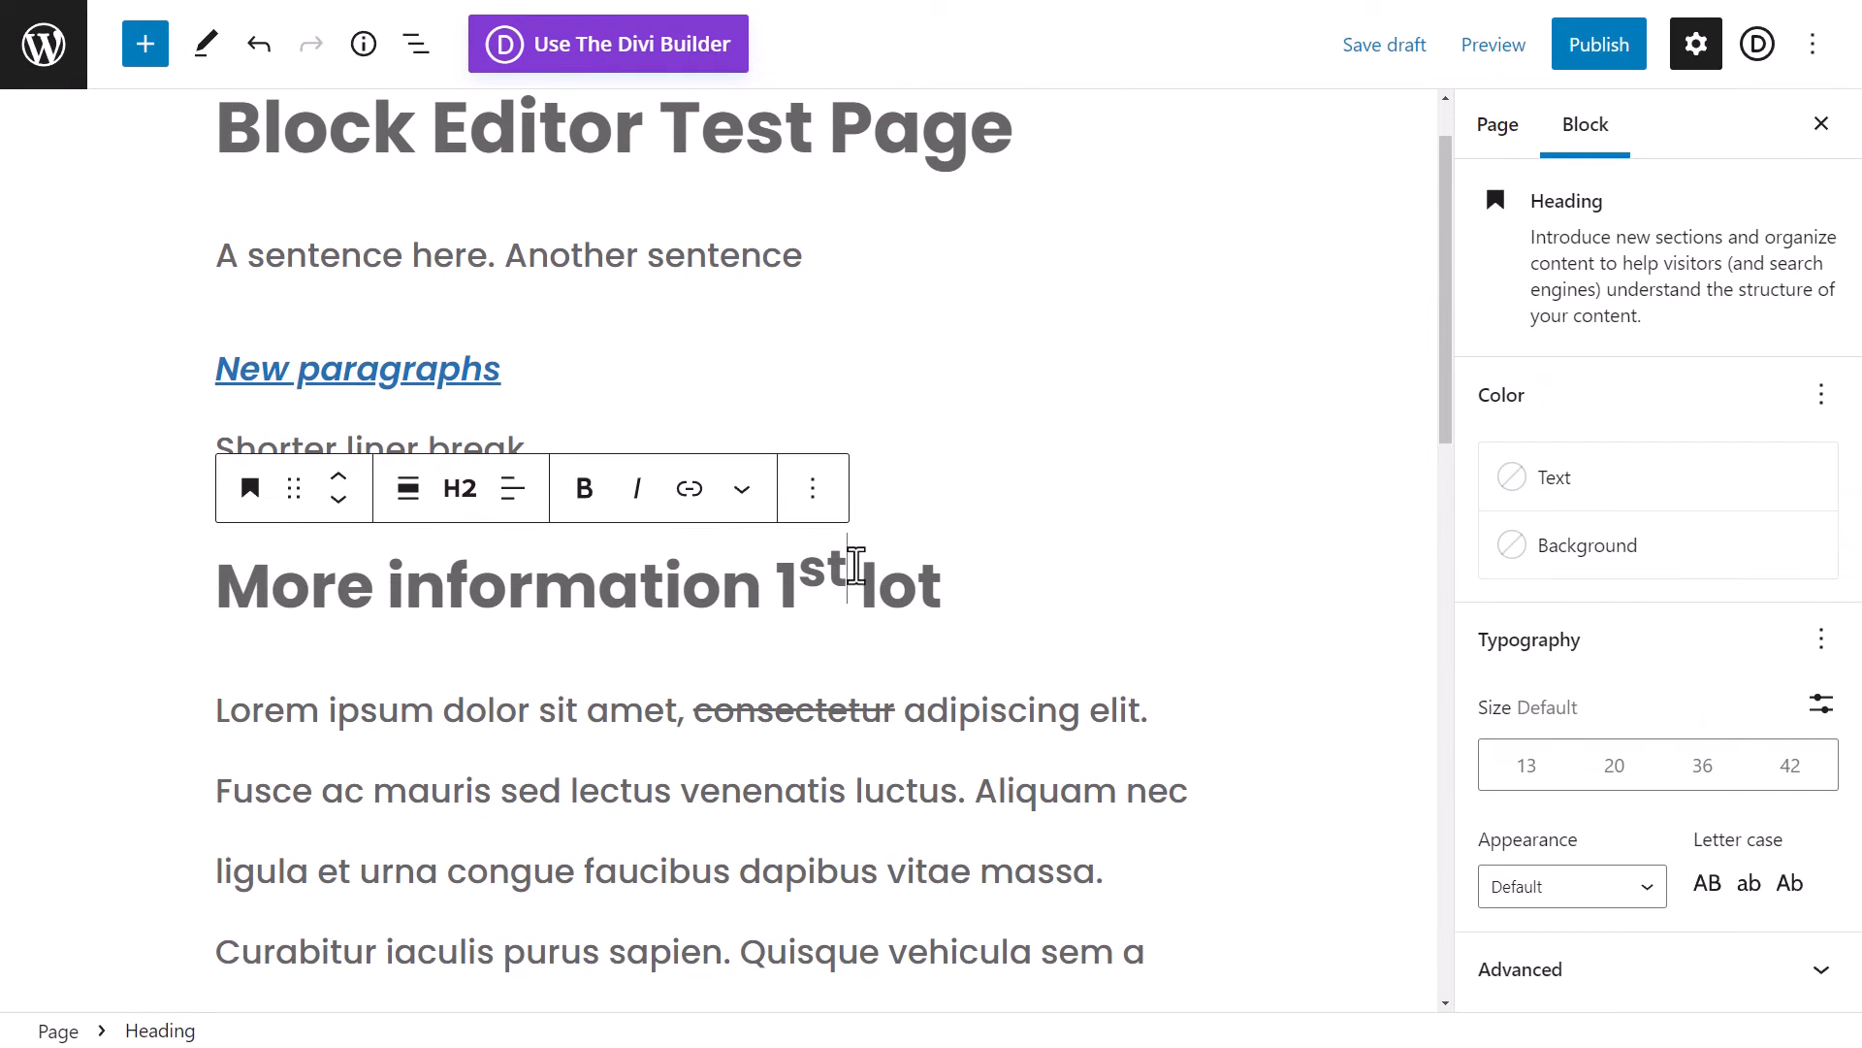
click(742, 490)
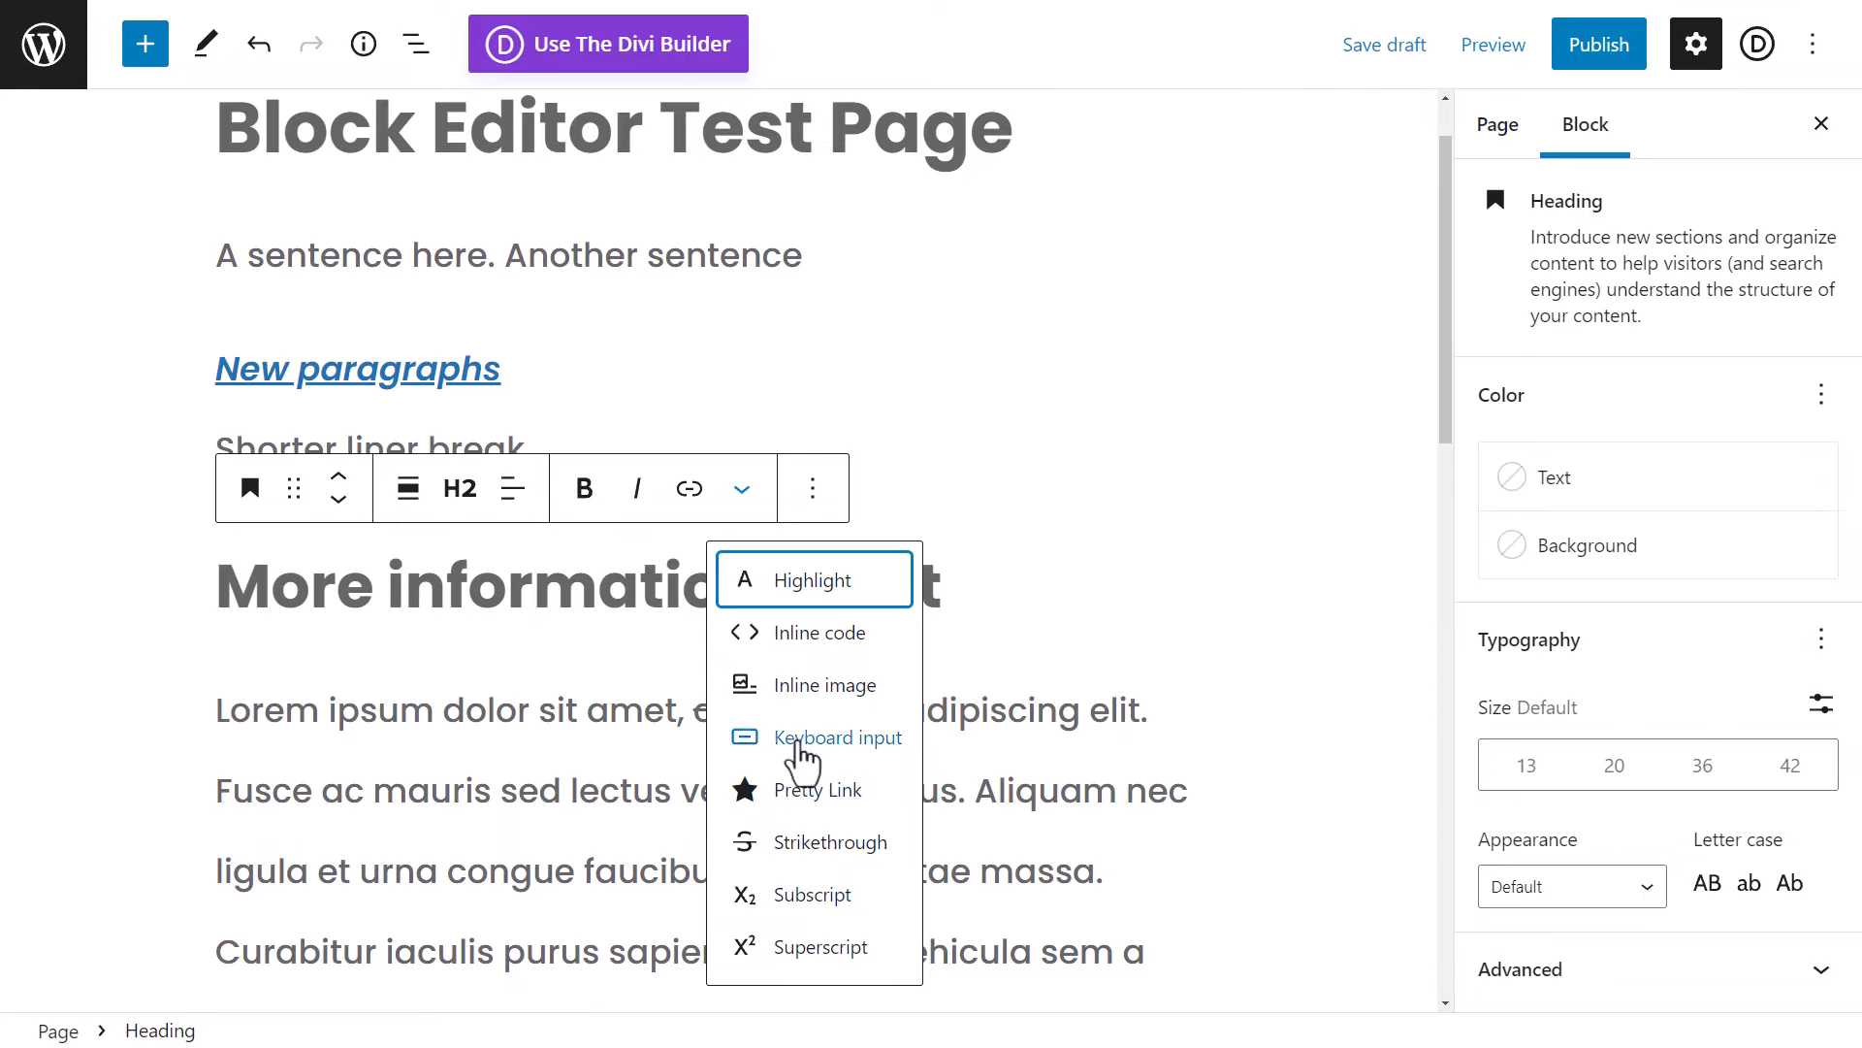
click(1027, 716)
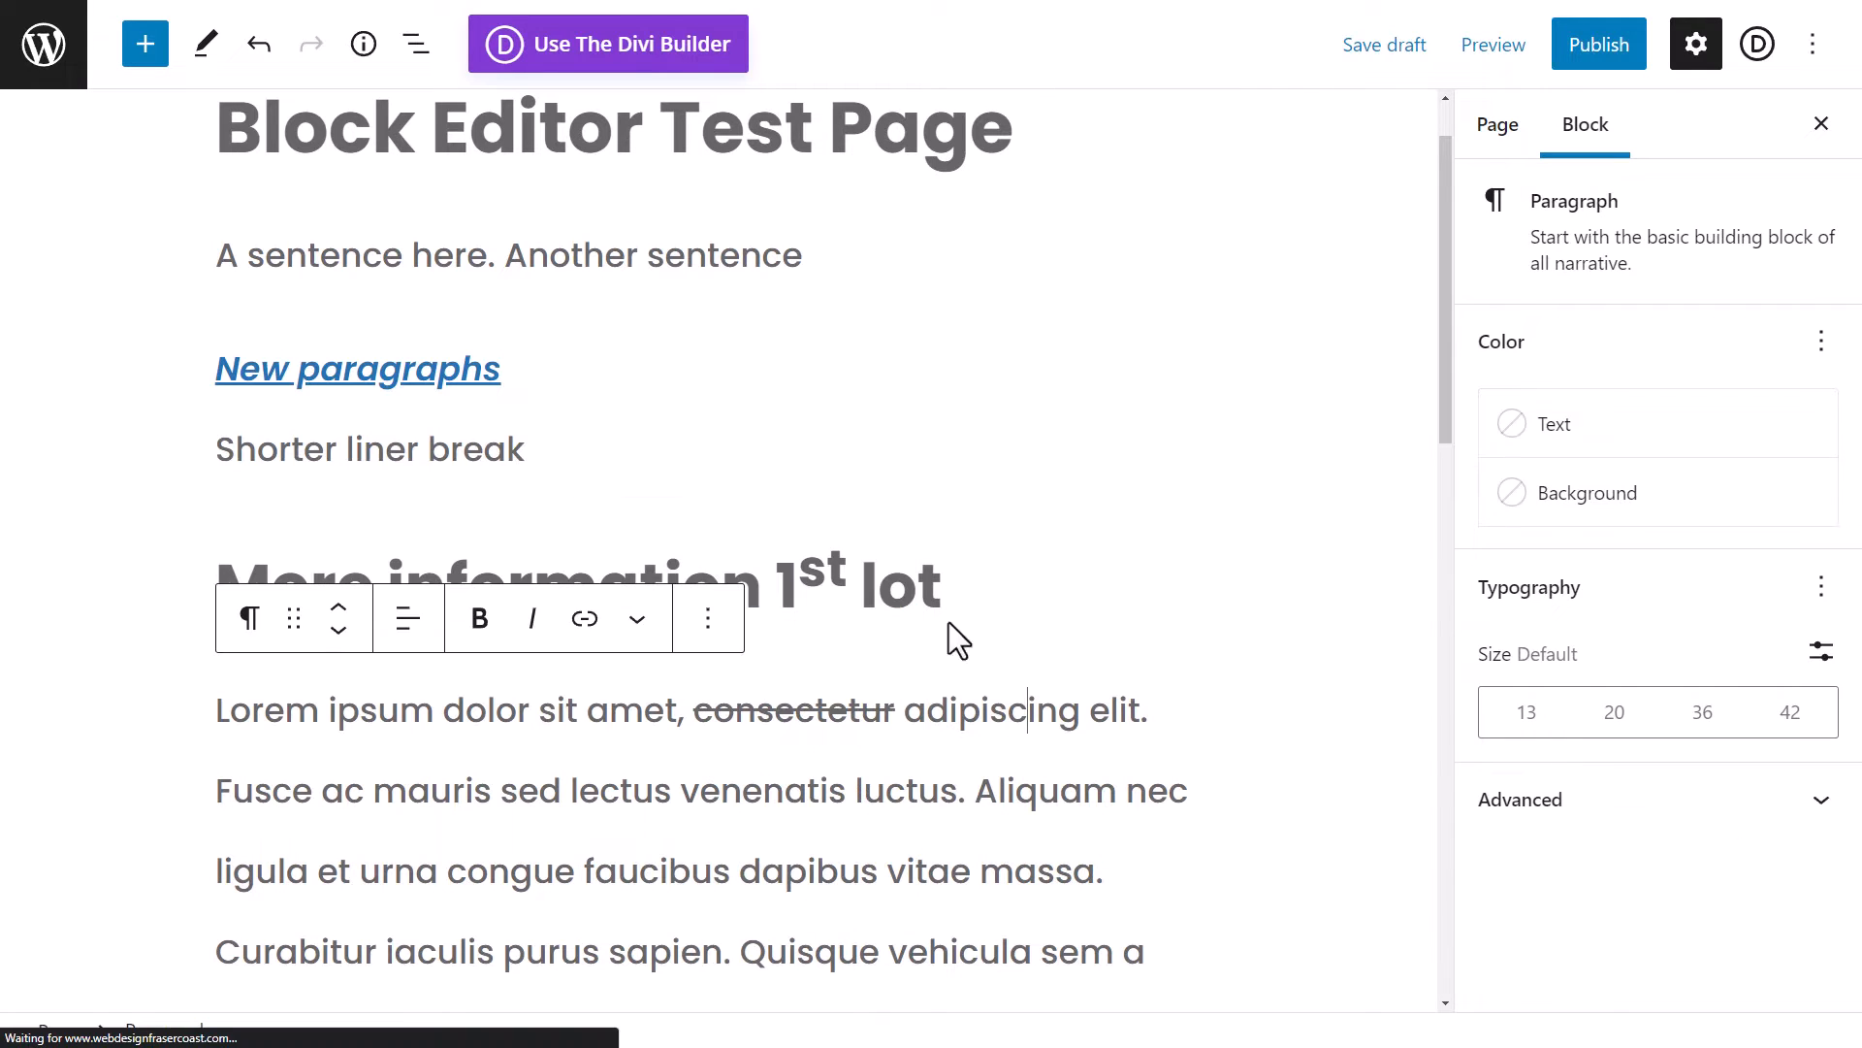
- Delete "1st" and the extra space from the "More information 1st lot" heading
drag(846, 578, 790, 580)
key(BackSpace)
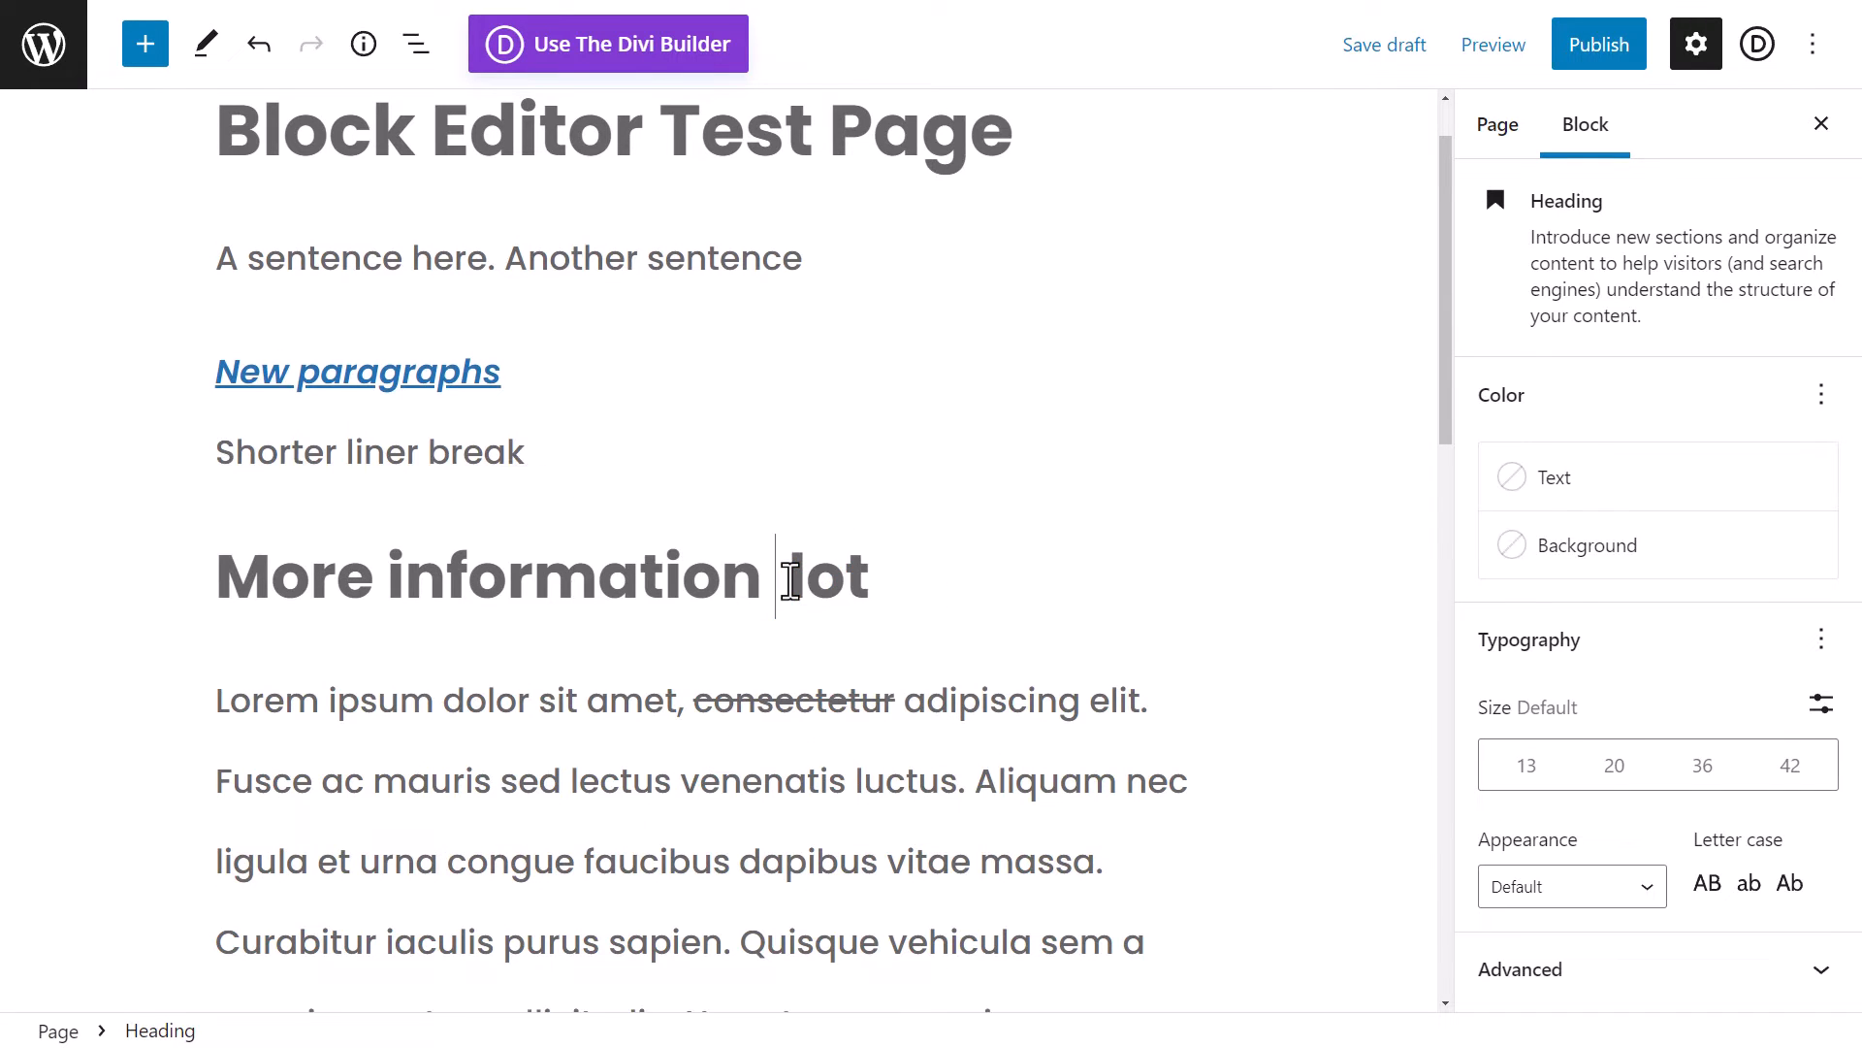
key(BackSpace)
- Add an empty paragraph block after the first Lorem ipsum paragraph and remove it again
scroll(777, 734, down, 2)
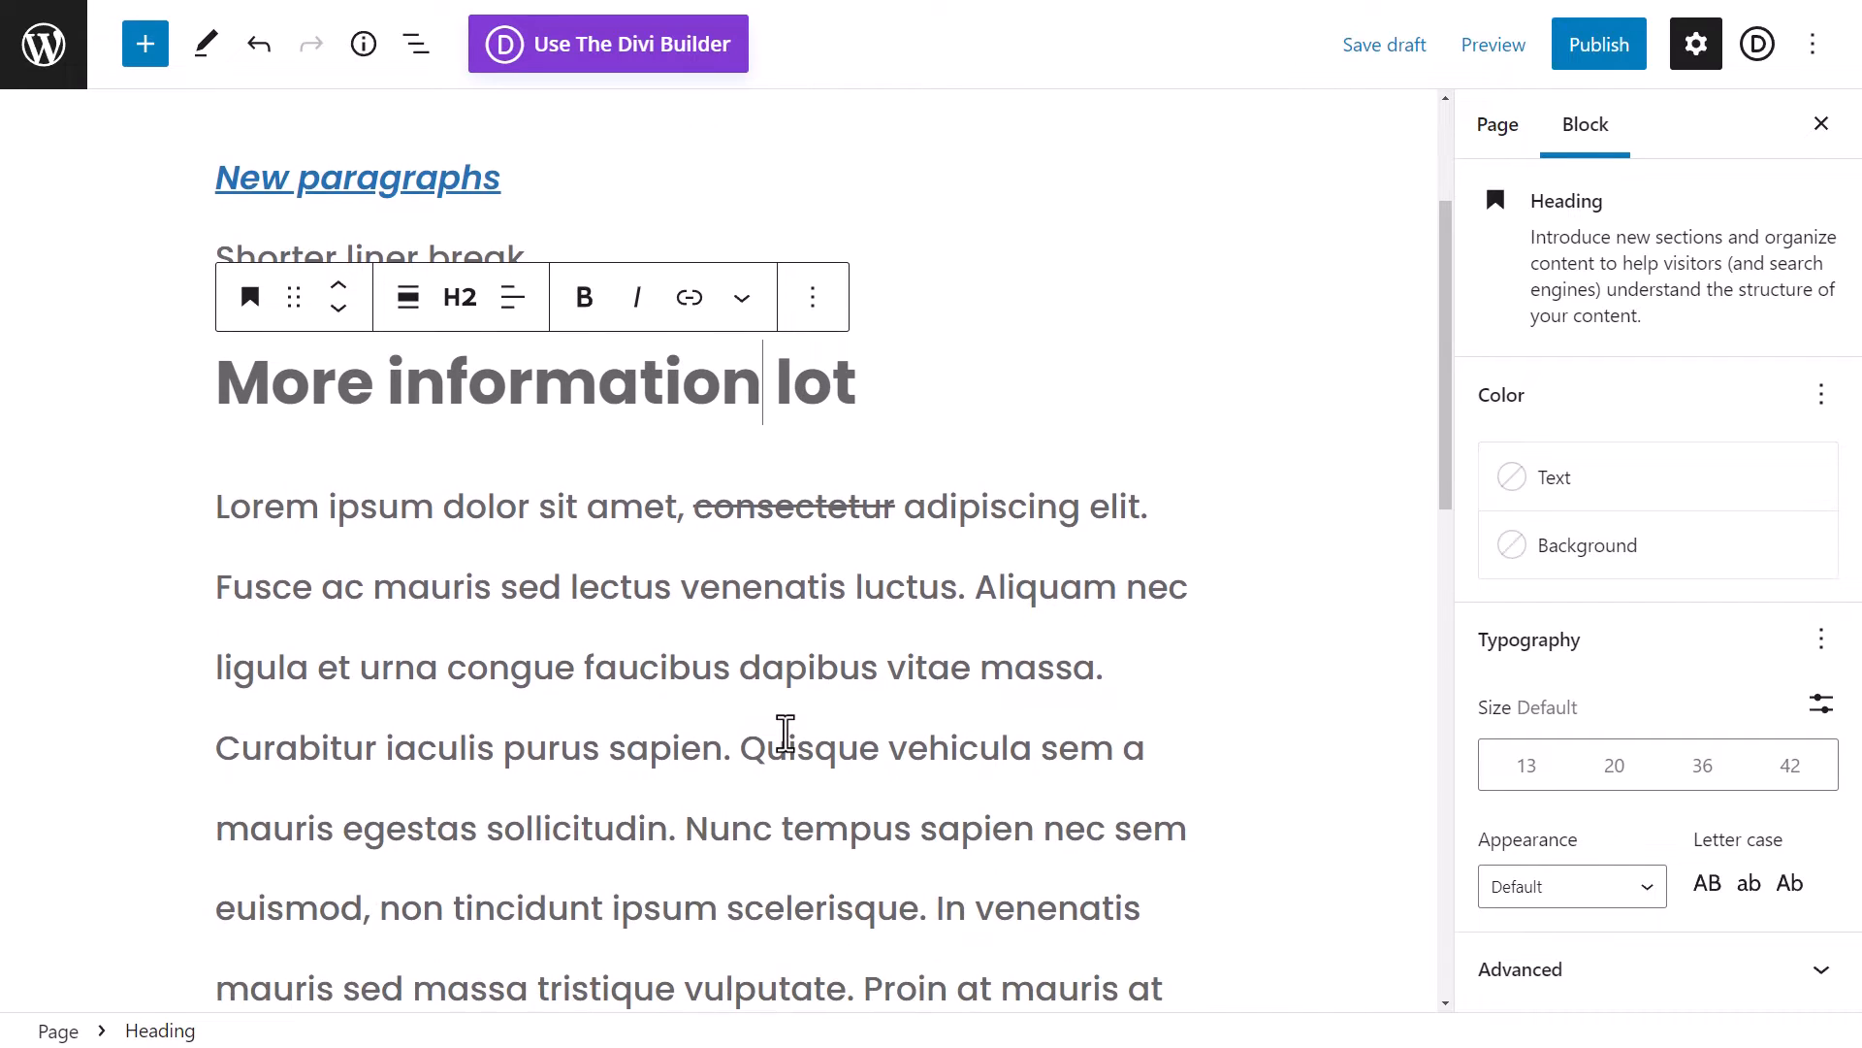
scroll(416, 624, up, 3)
scroll(769, 715, down, 8)
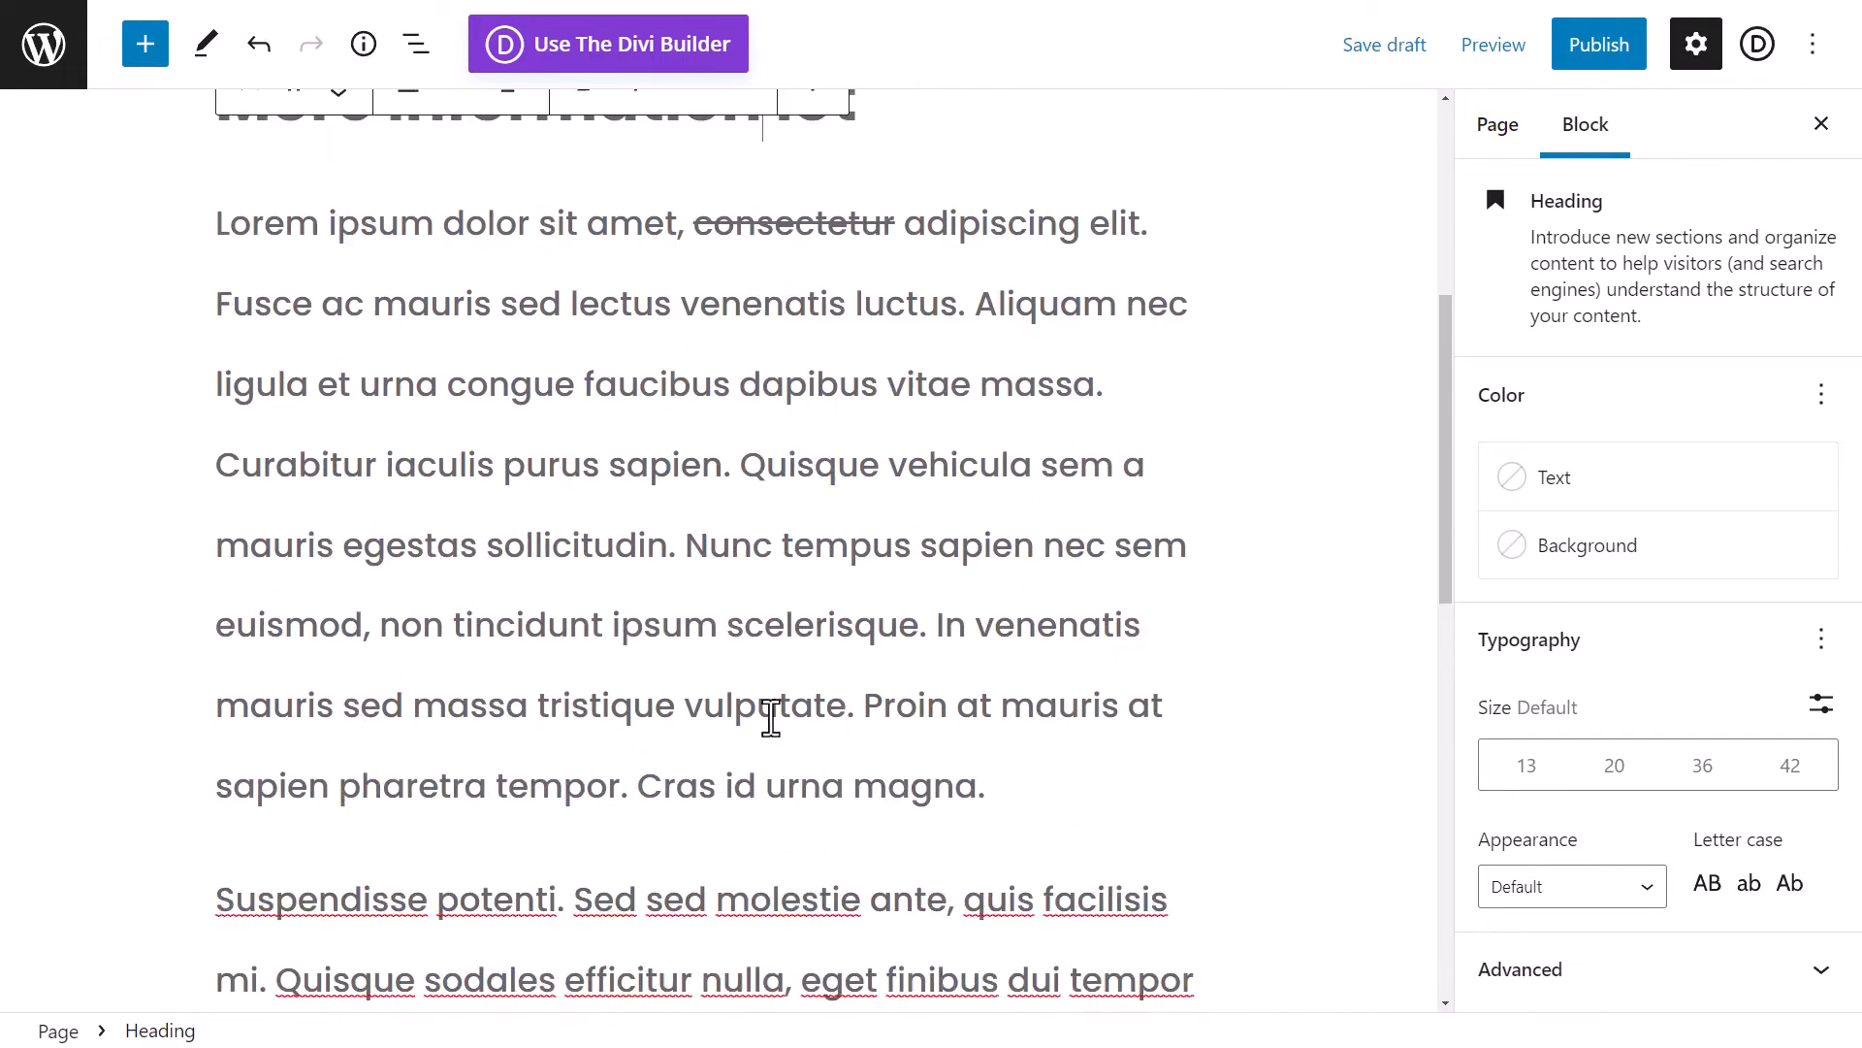
scroll(963, 604, down, 4)
scroll(948, 653, up, 5)
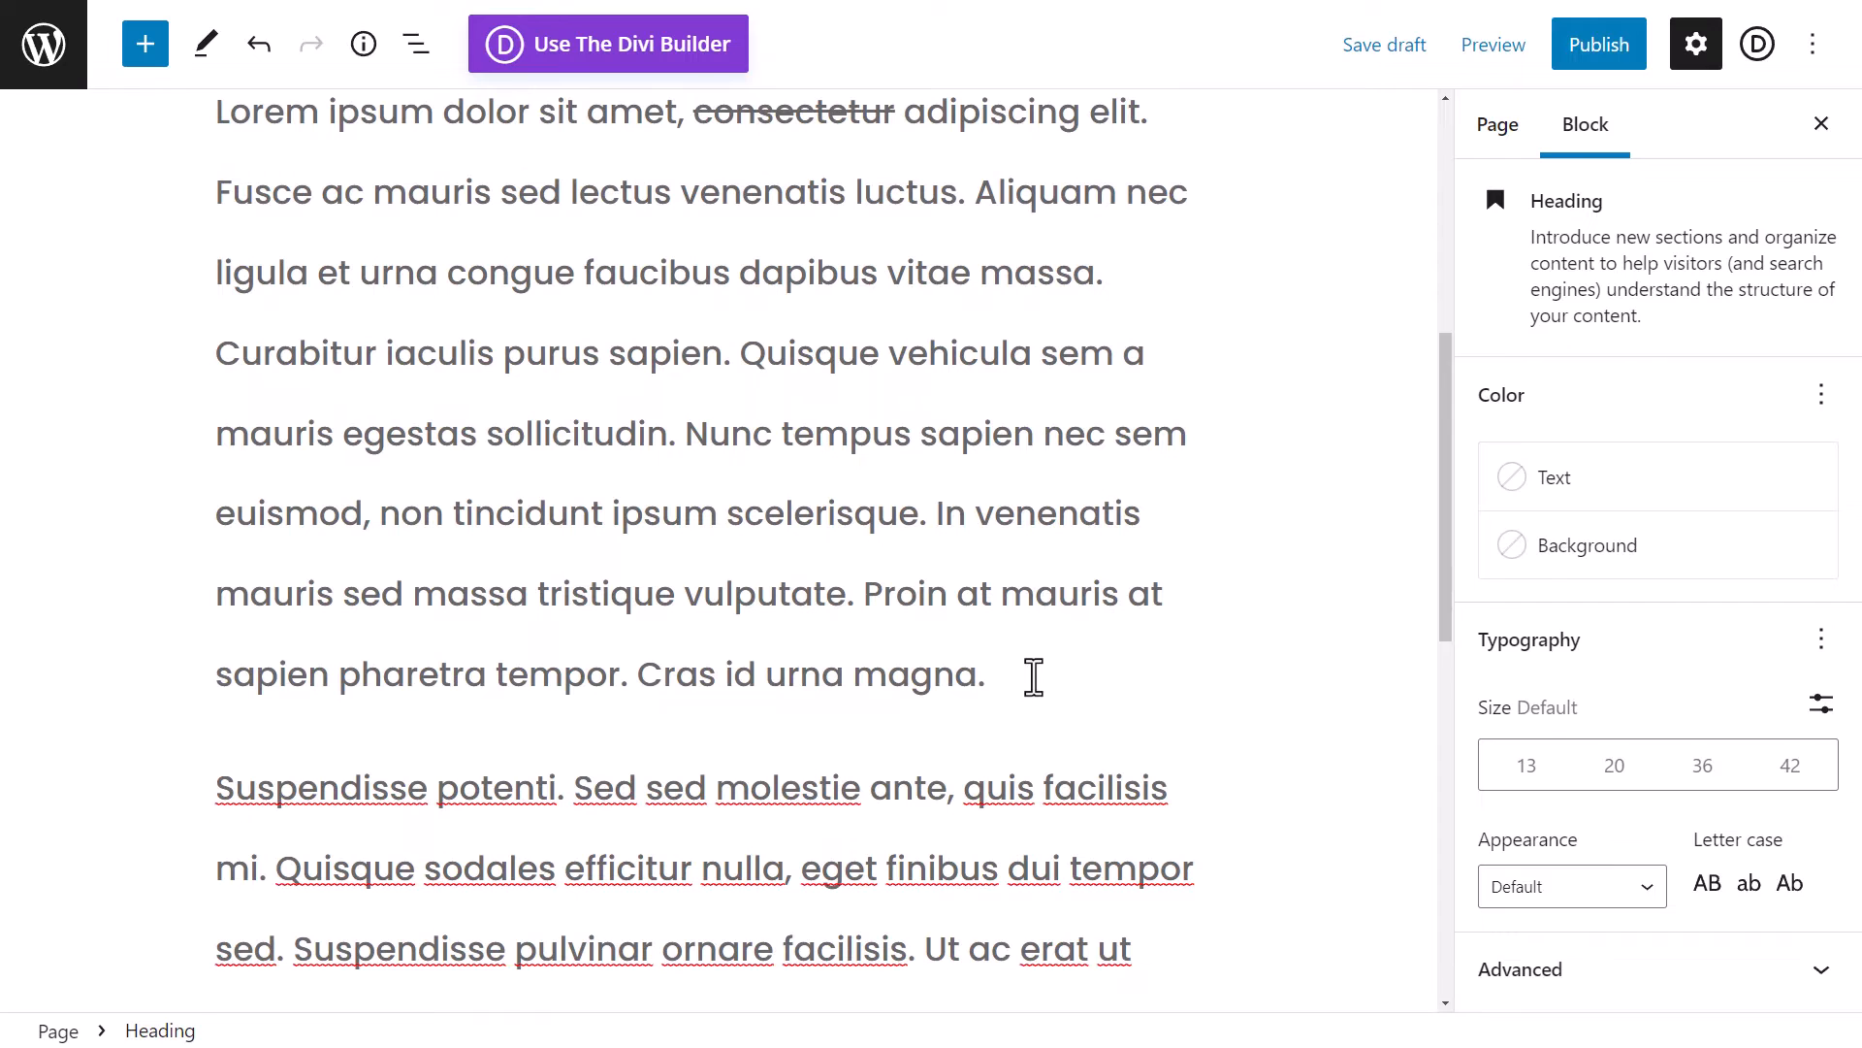
click(1035, 676)
key(Return)
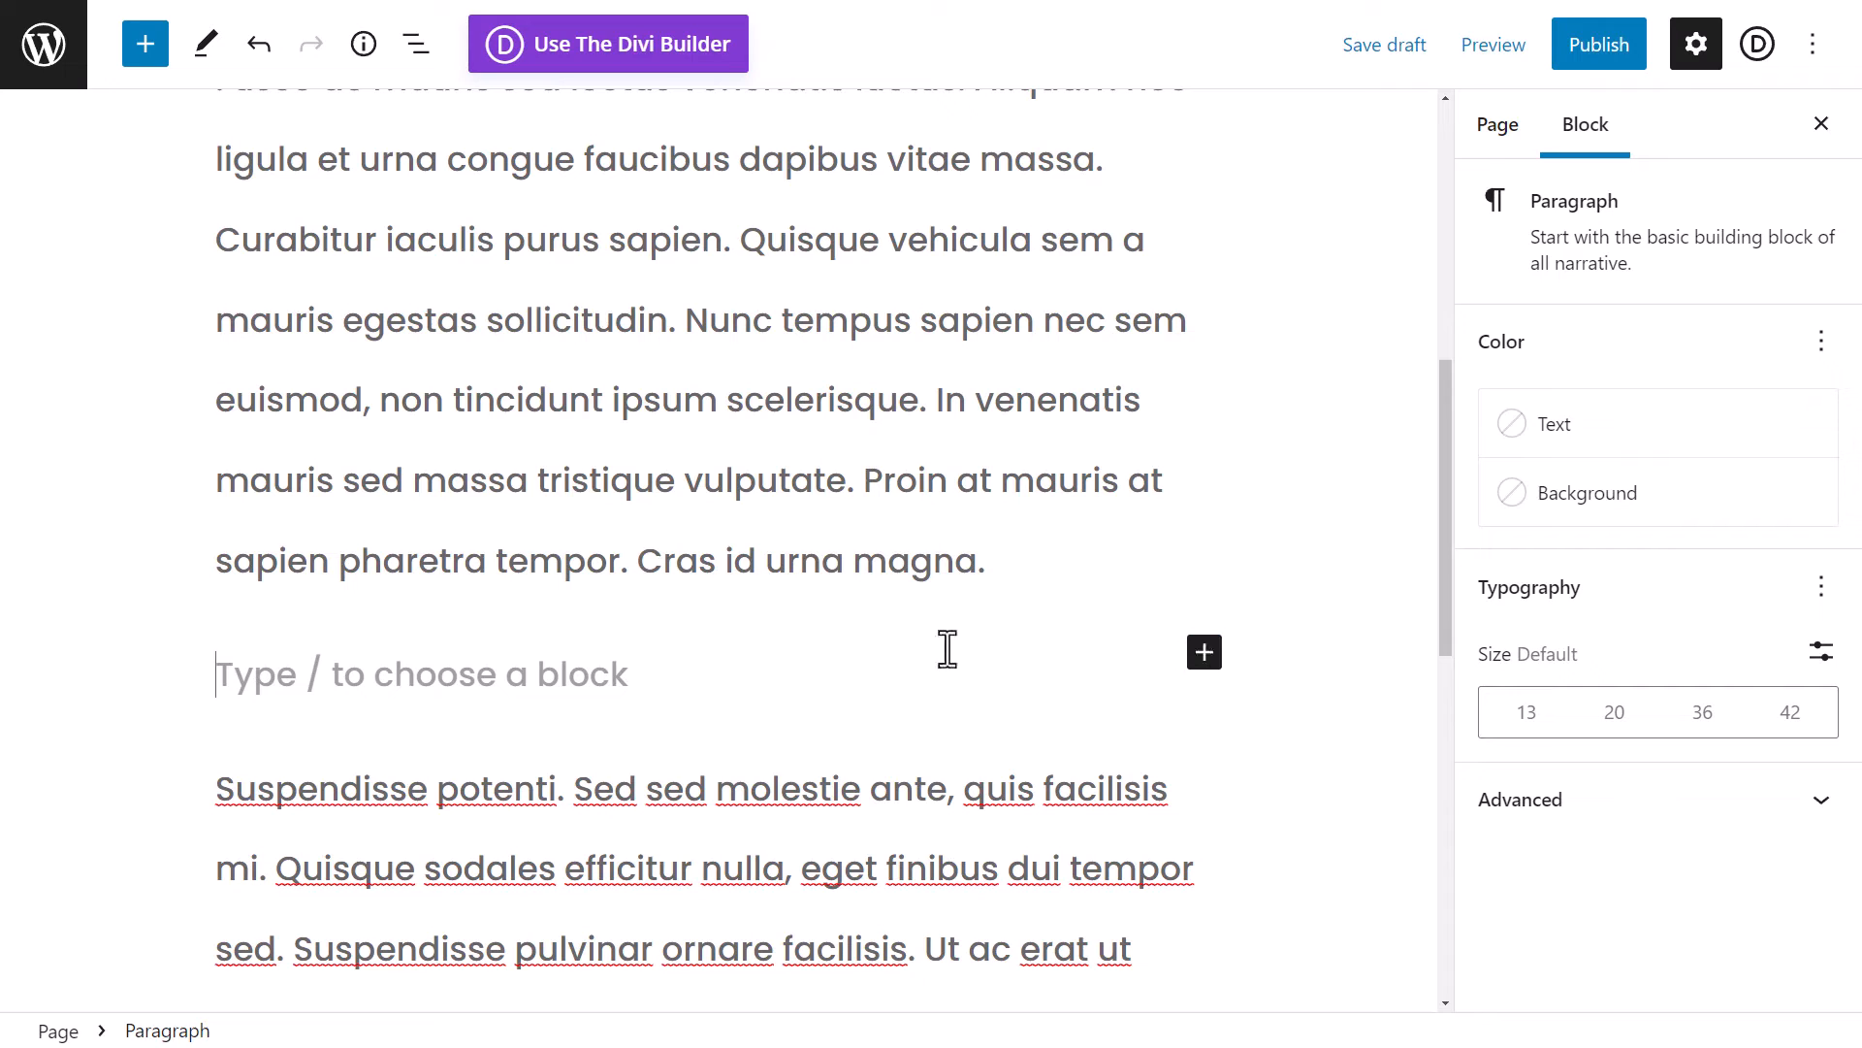
key(BackSpace)
- Select the page title and the "A sentence here. Another sentence" paragraph in turn to examine them as separate blocks
mouse_move(718, 735)
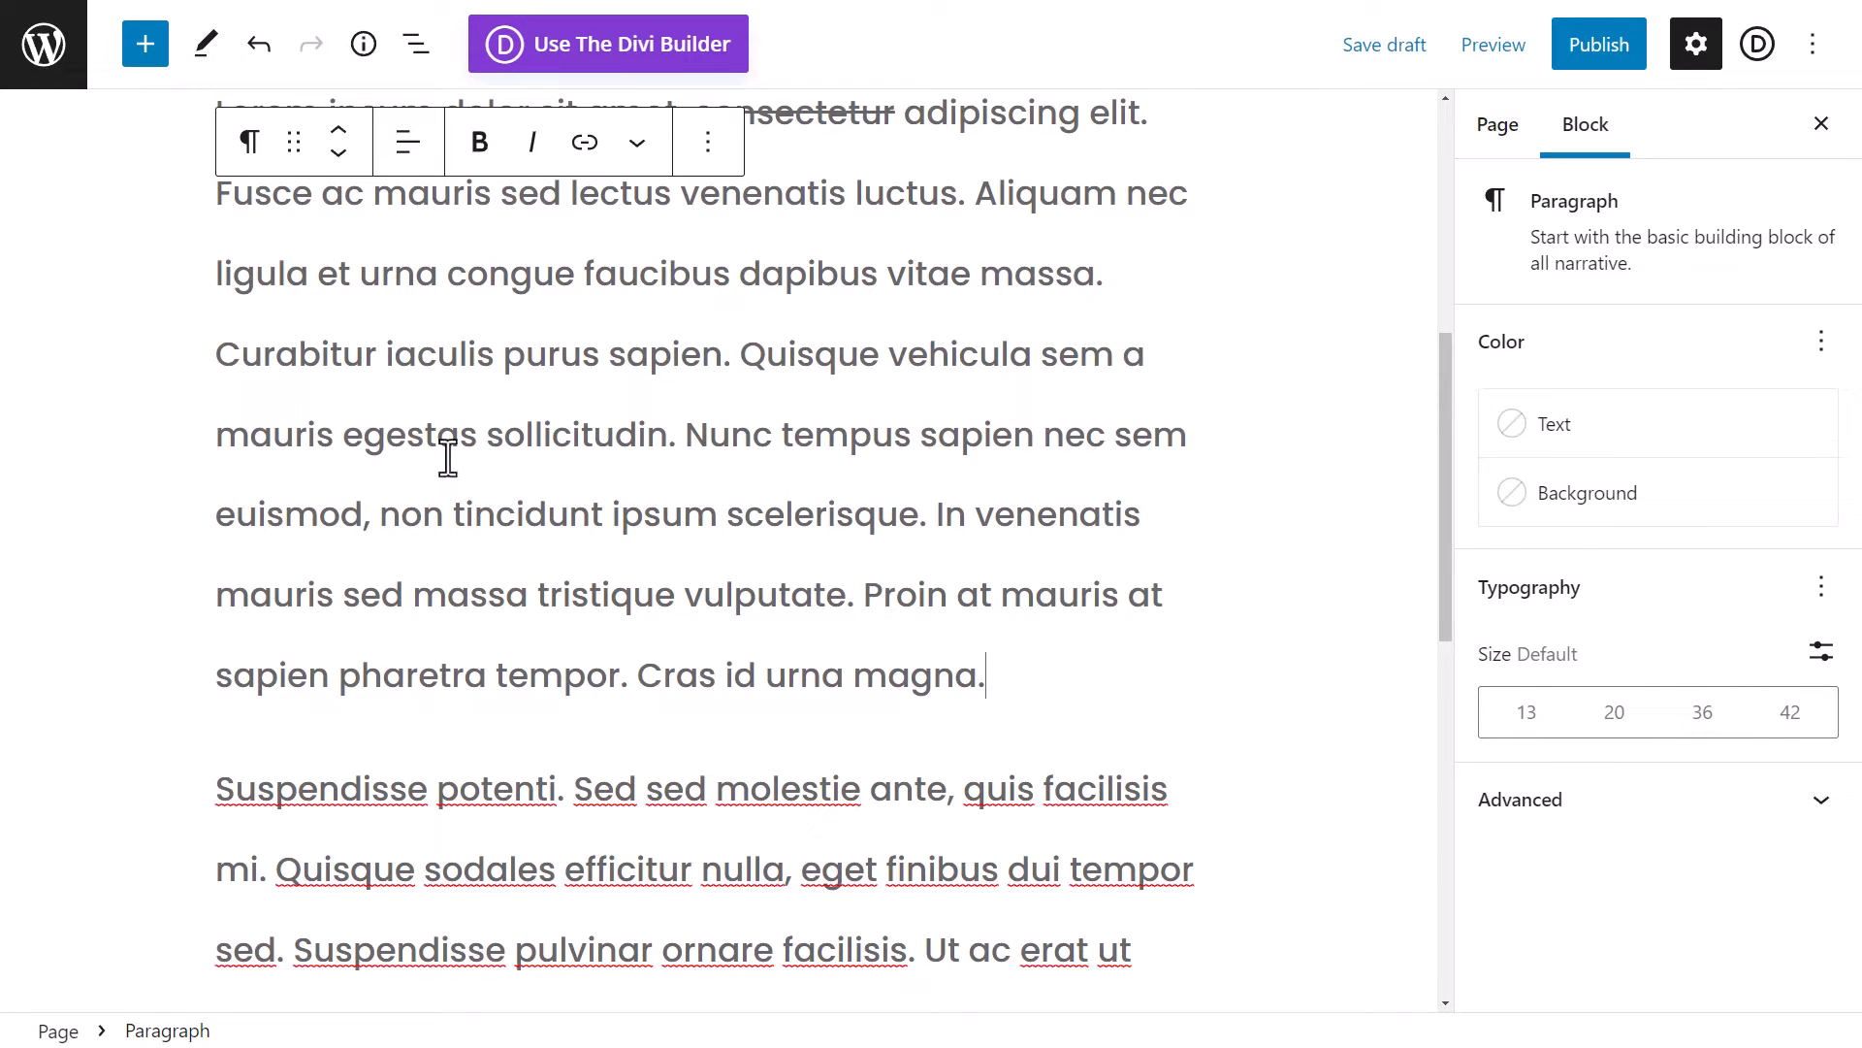
scroll(966, 487, up, 7)
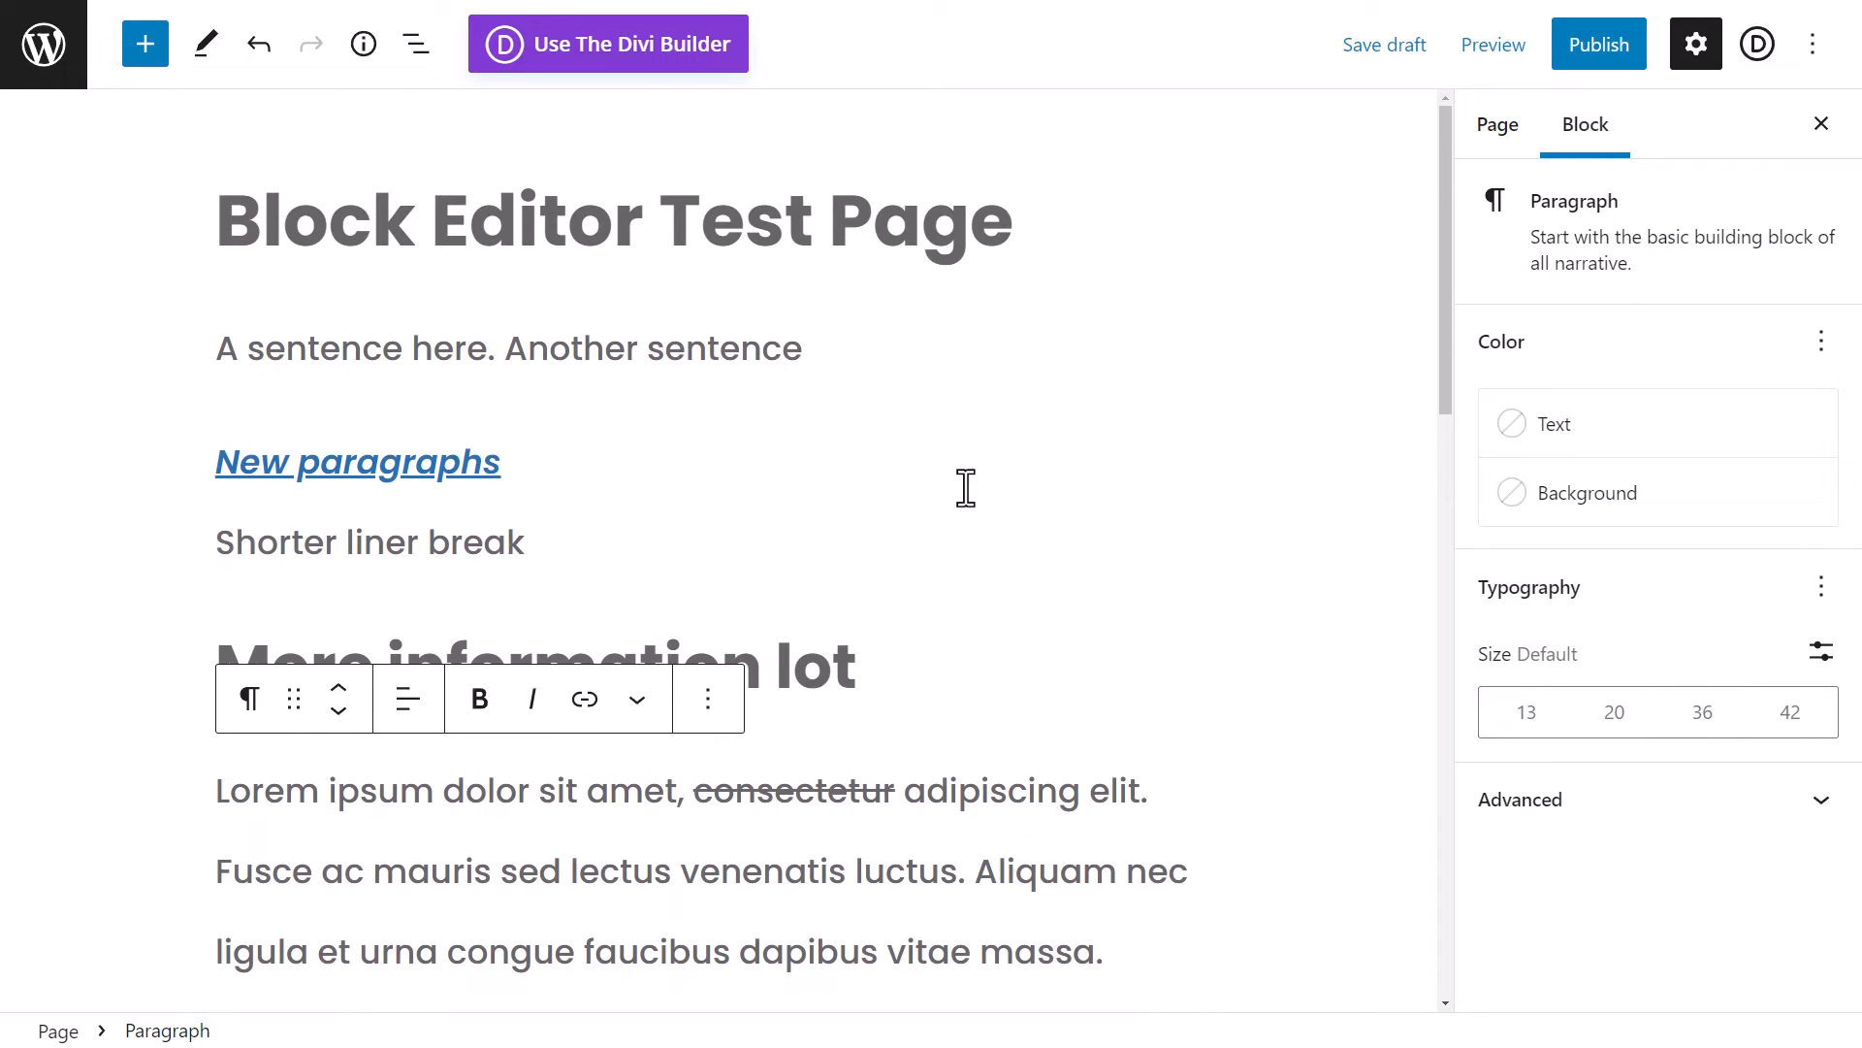
click(1095, 221)
click(754, 359)
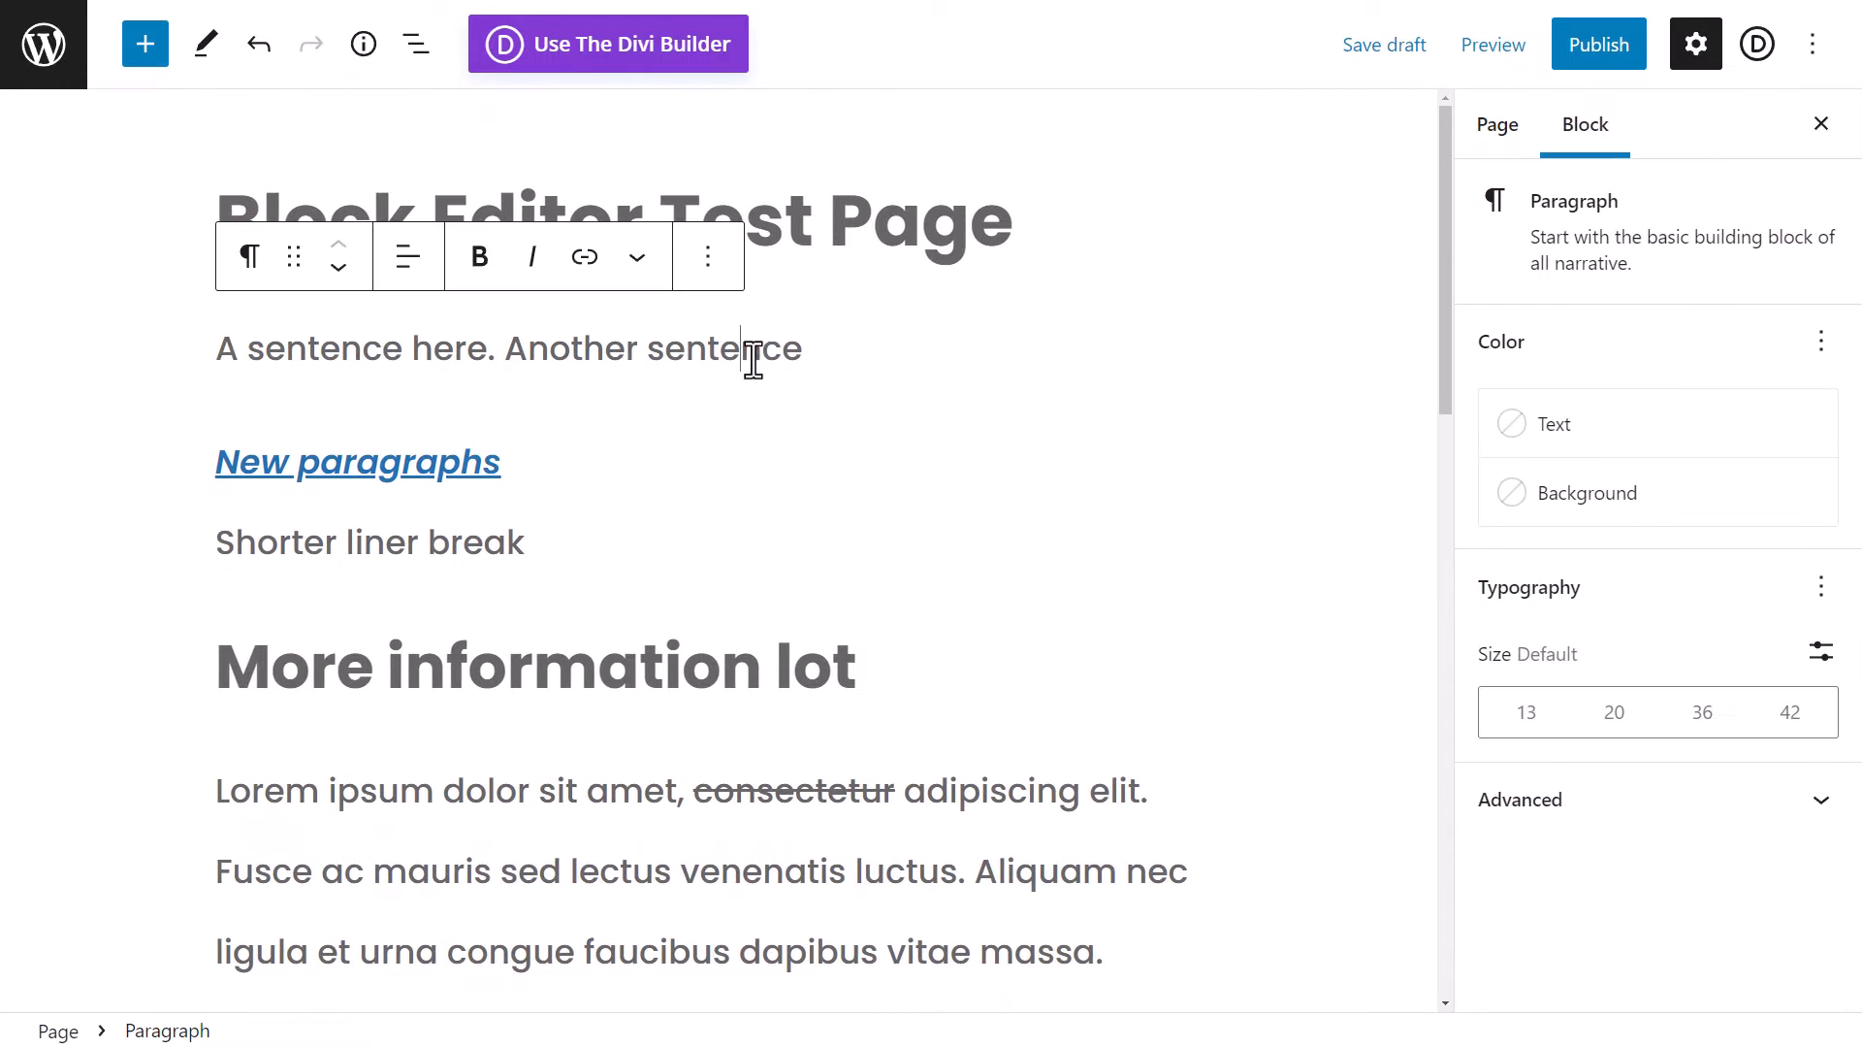
click(327, 357)
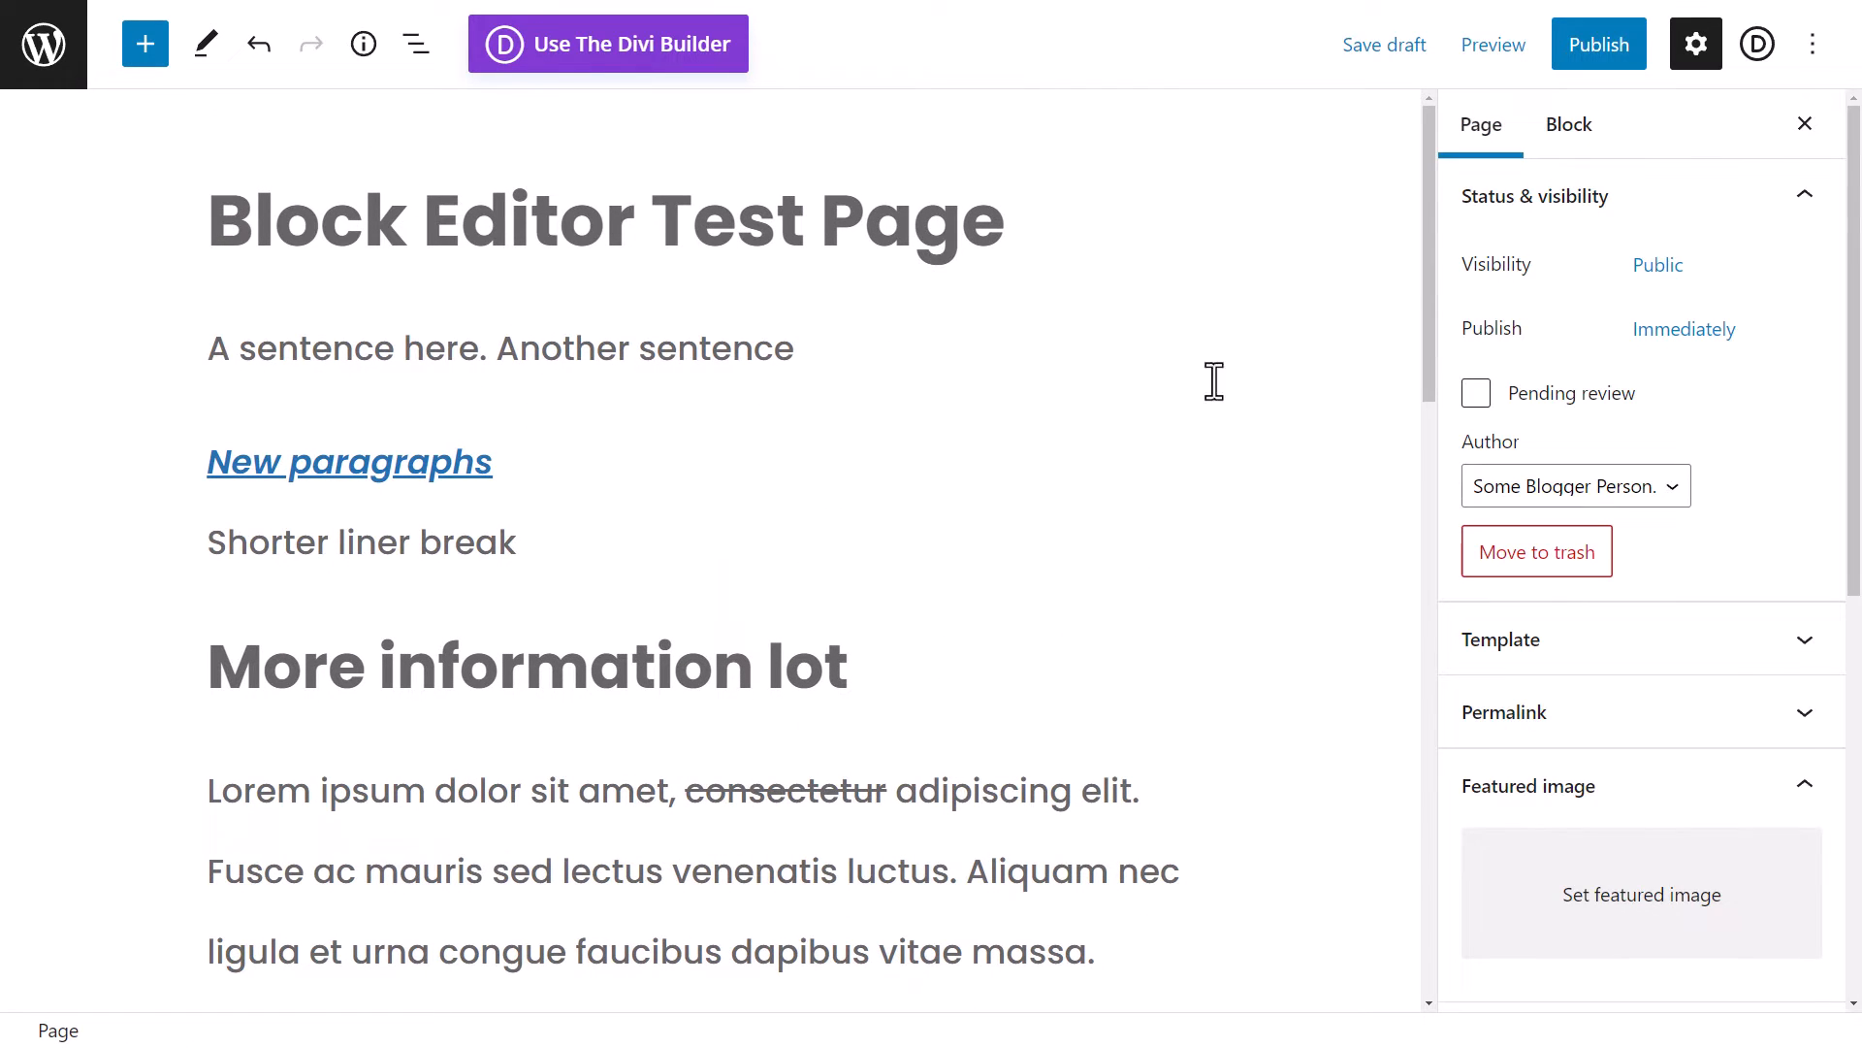
- Select all content blocks on the page at once, review the selection and clear it
key(ctrl+a)
key(ctrl+a)
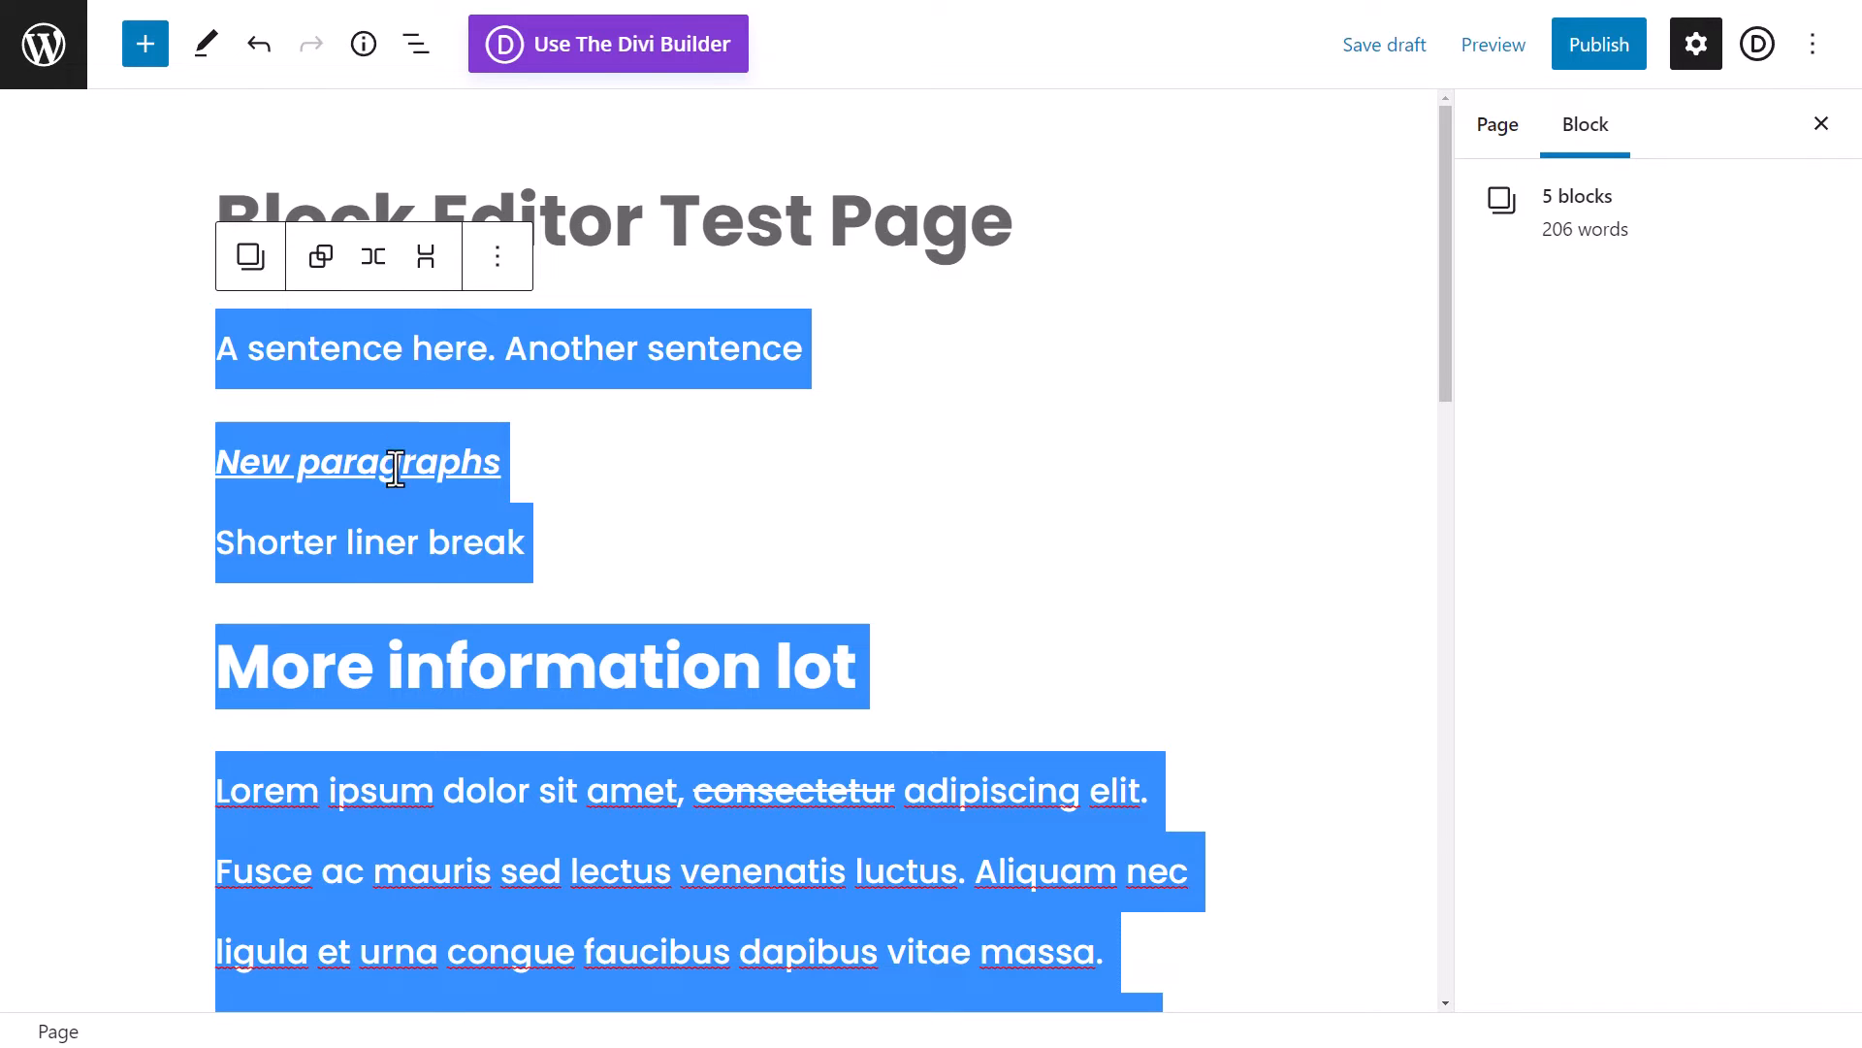
scroll(401, 497, down, 3)
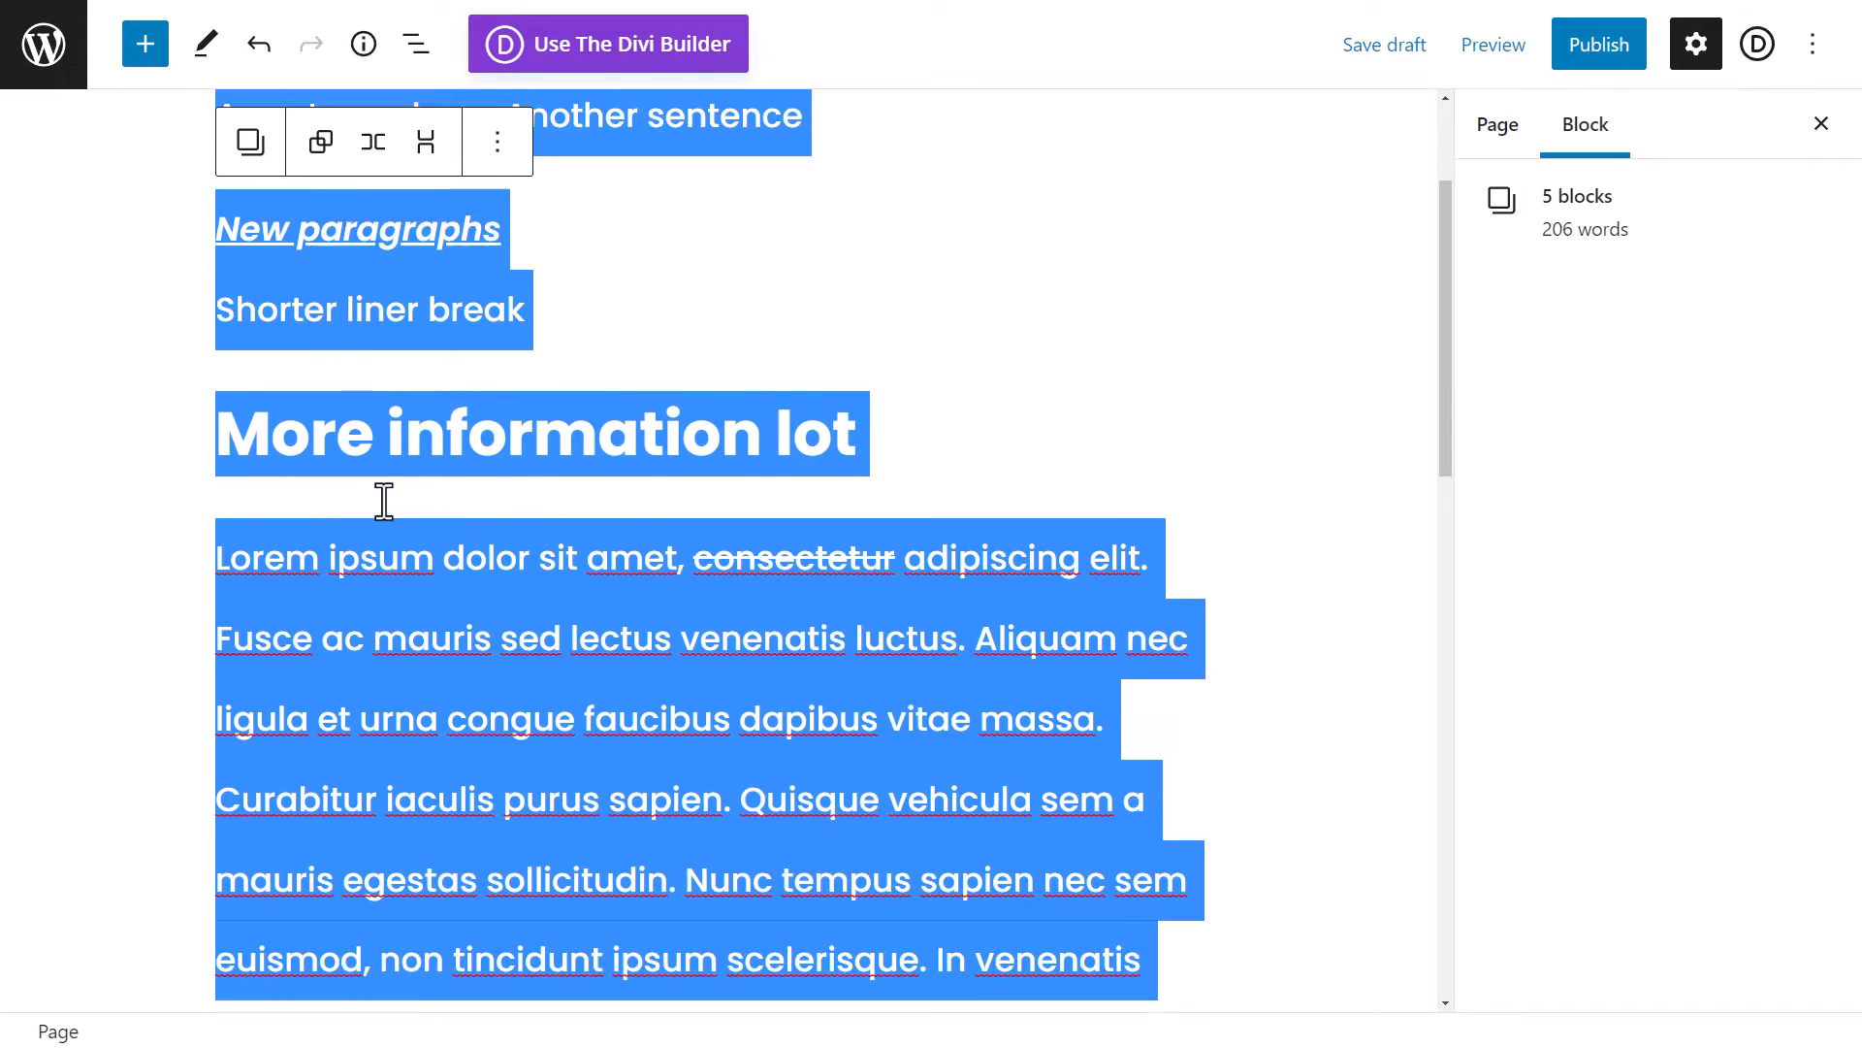
scroll(686, 390, down, 2)
click(1228, 469)
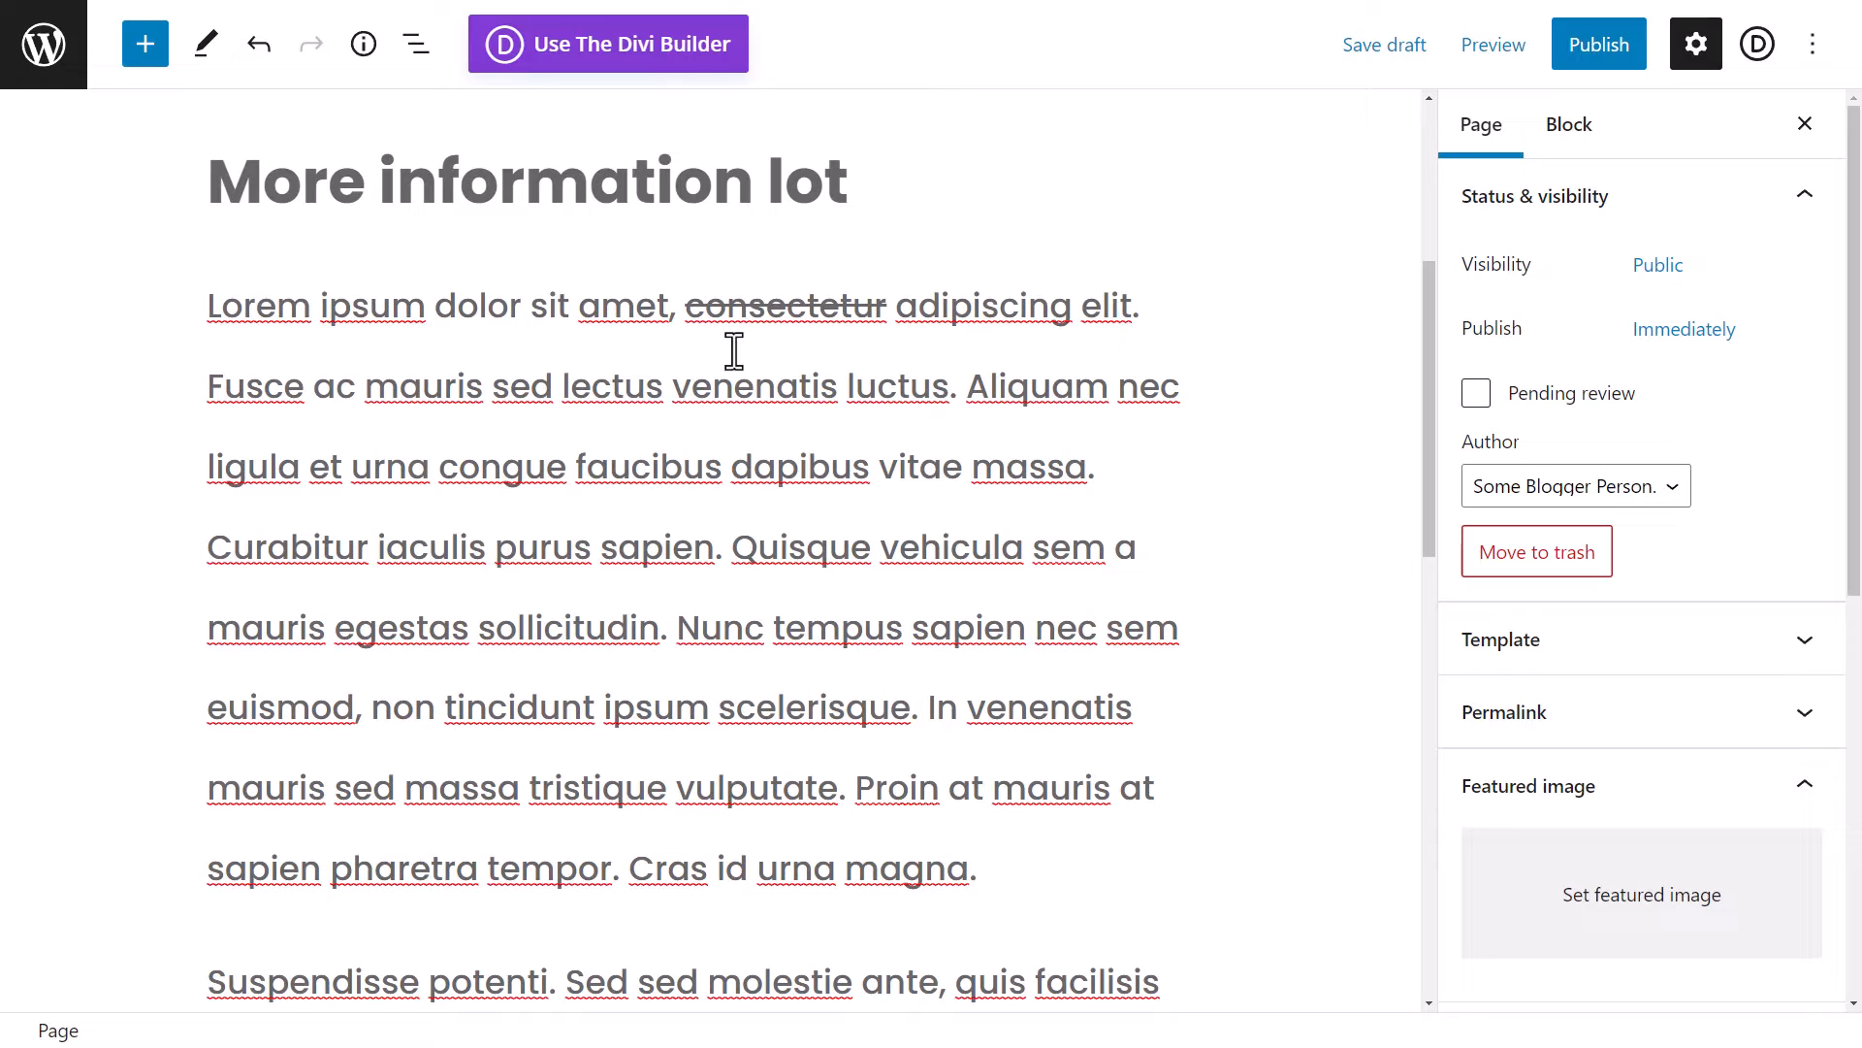
- Open the block list view, select the paragraph and heading blocks in turn to examine the page structure, and close the list
click(419, 50)
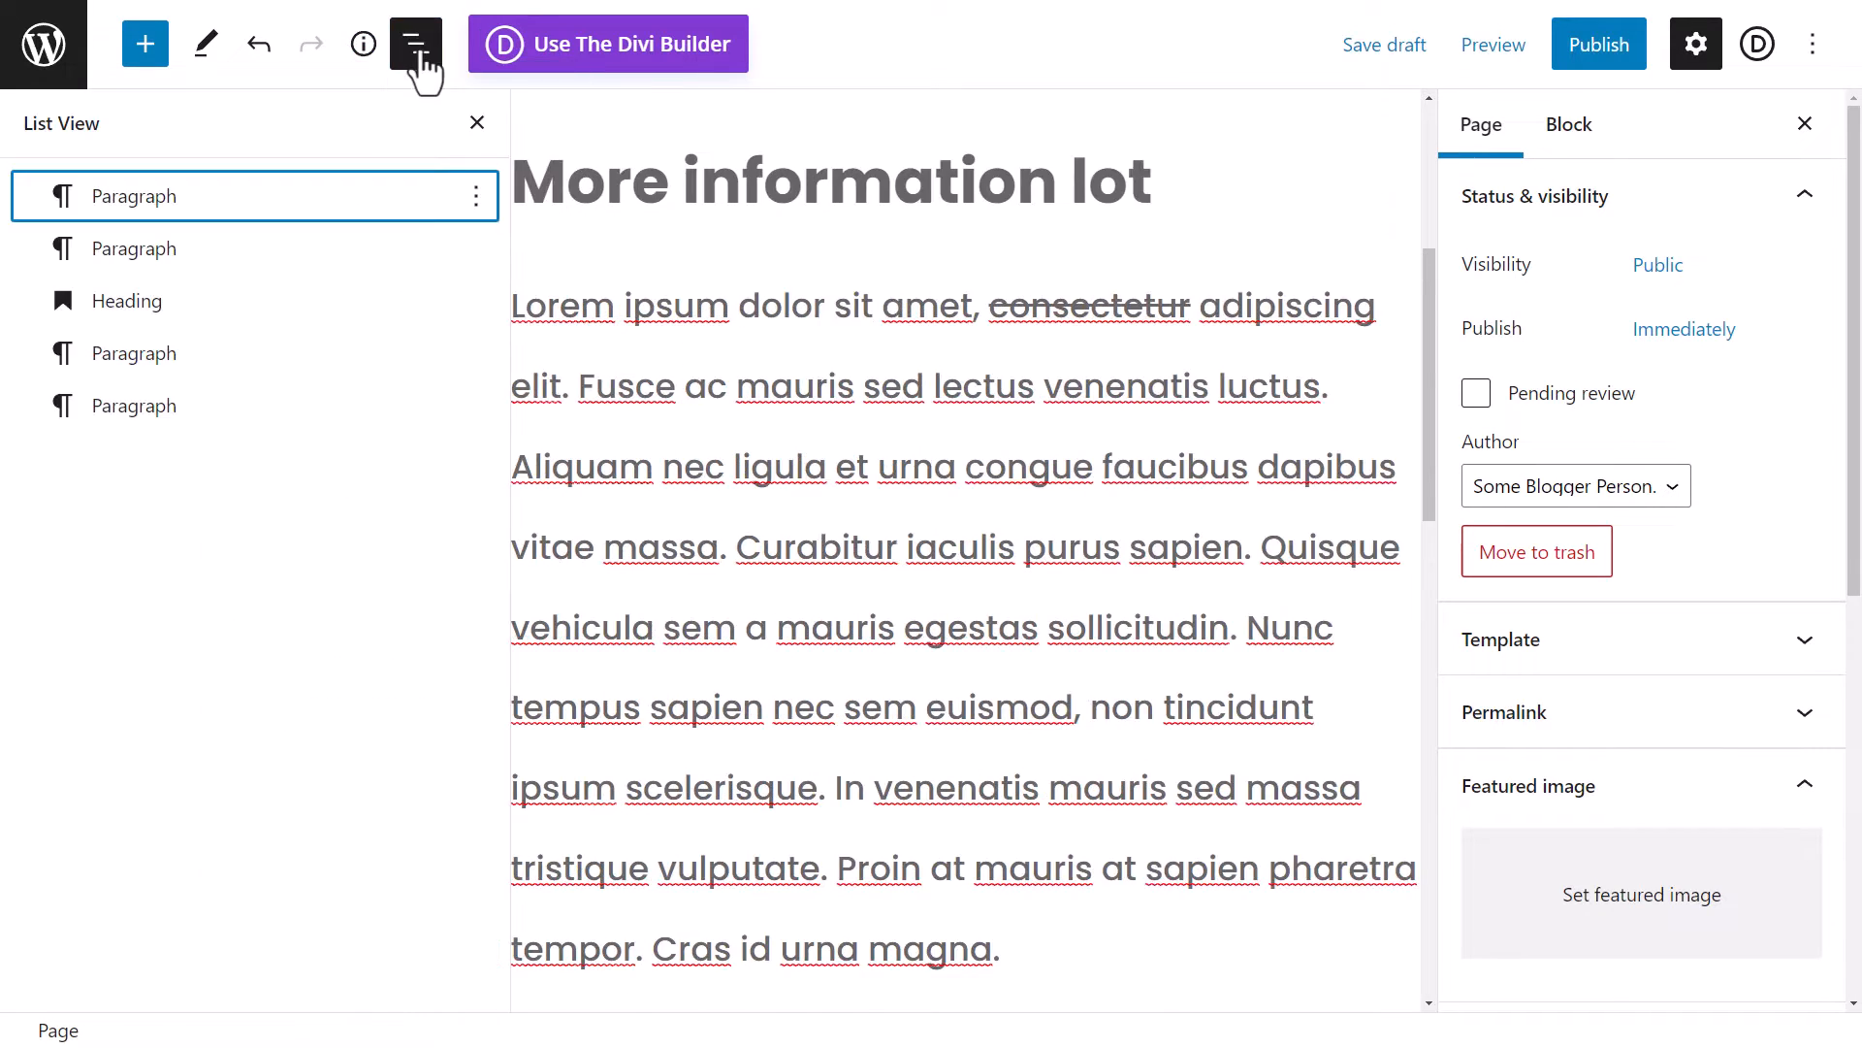
click(178, 209)
click(163, 254)
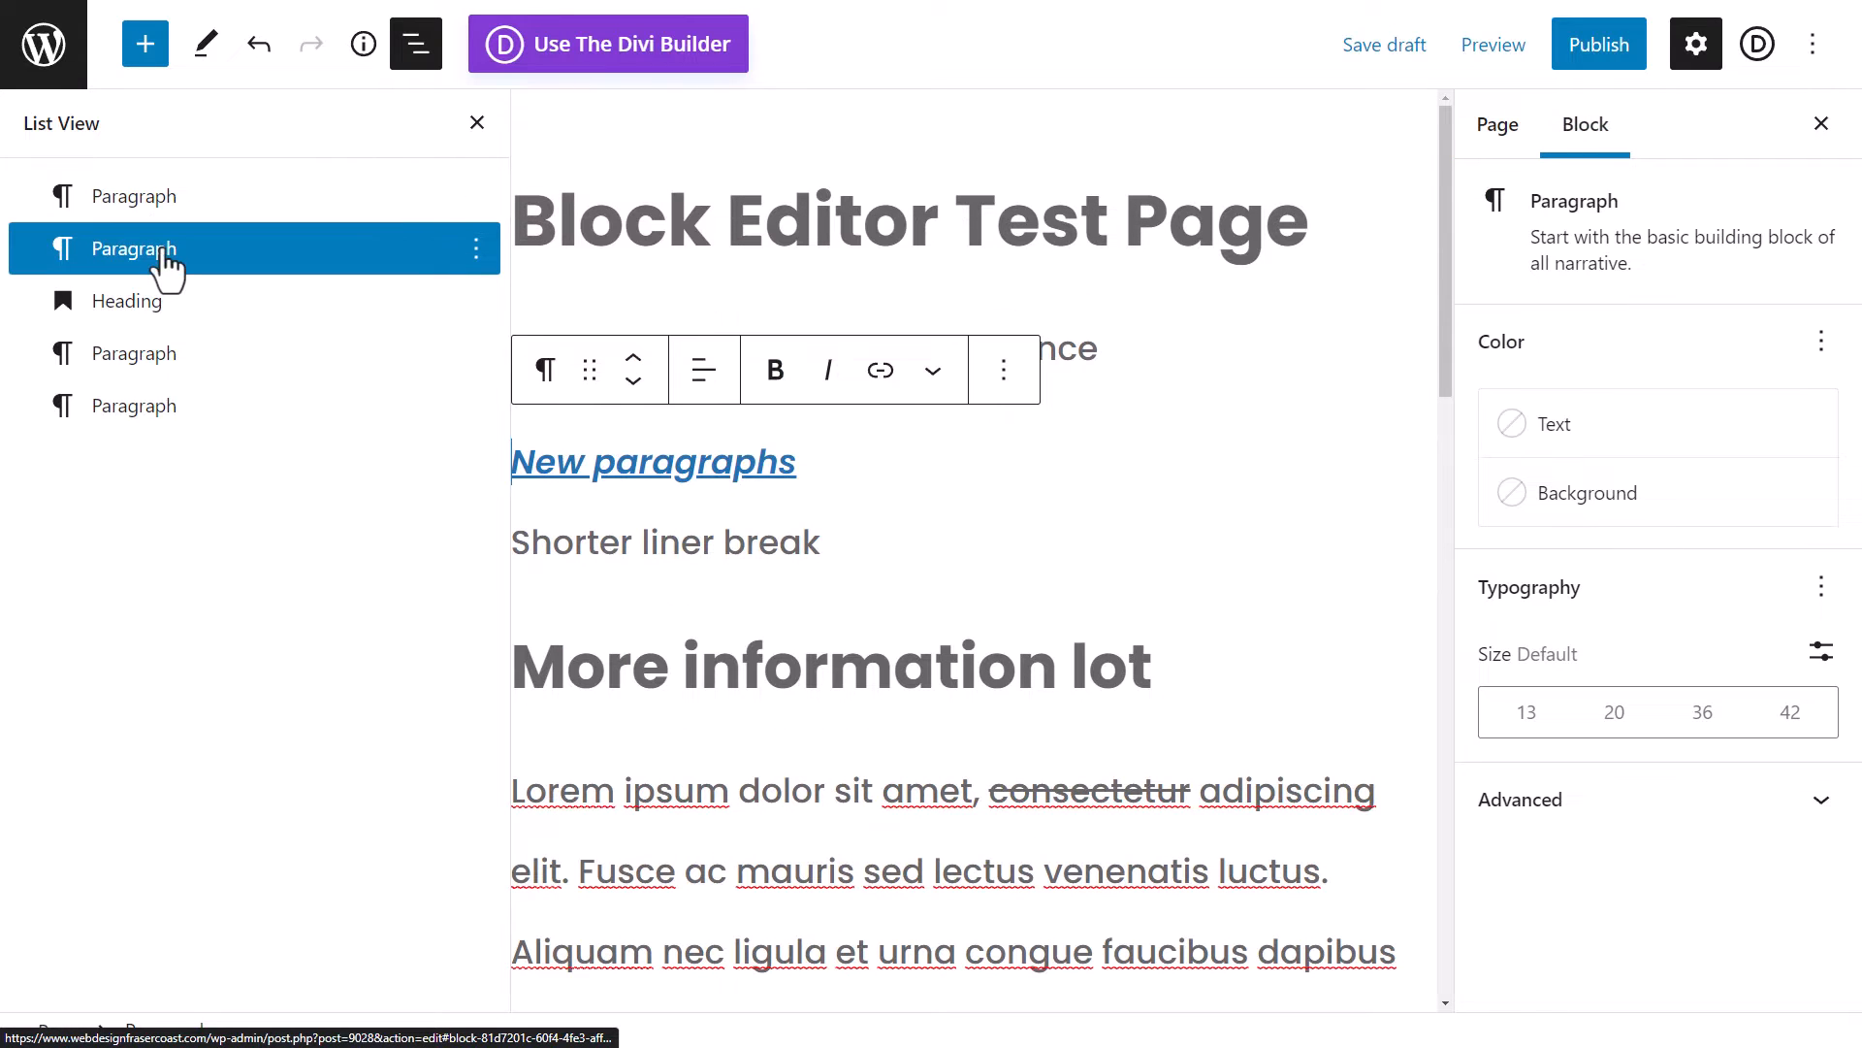
click(150, 316)
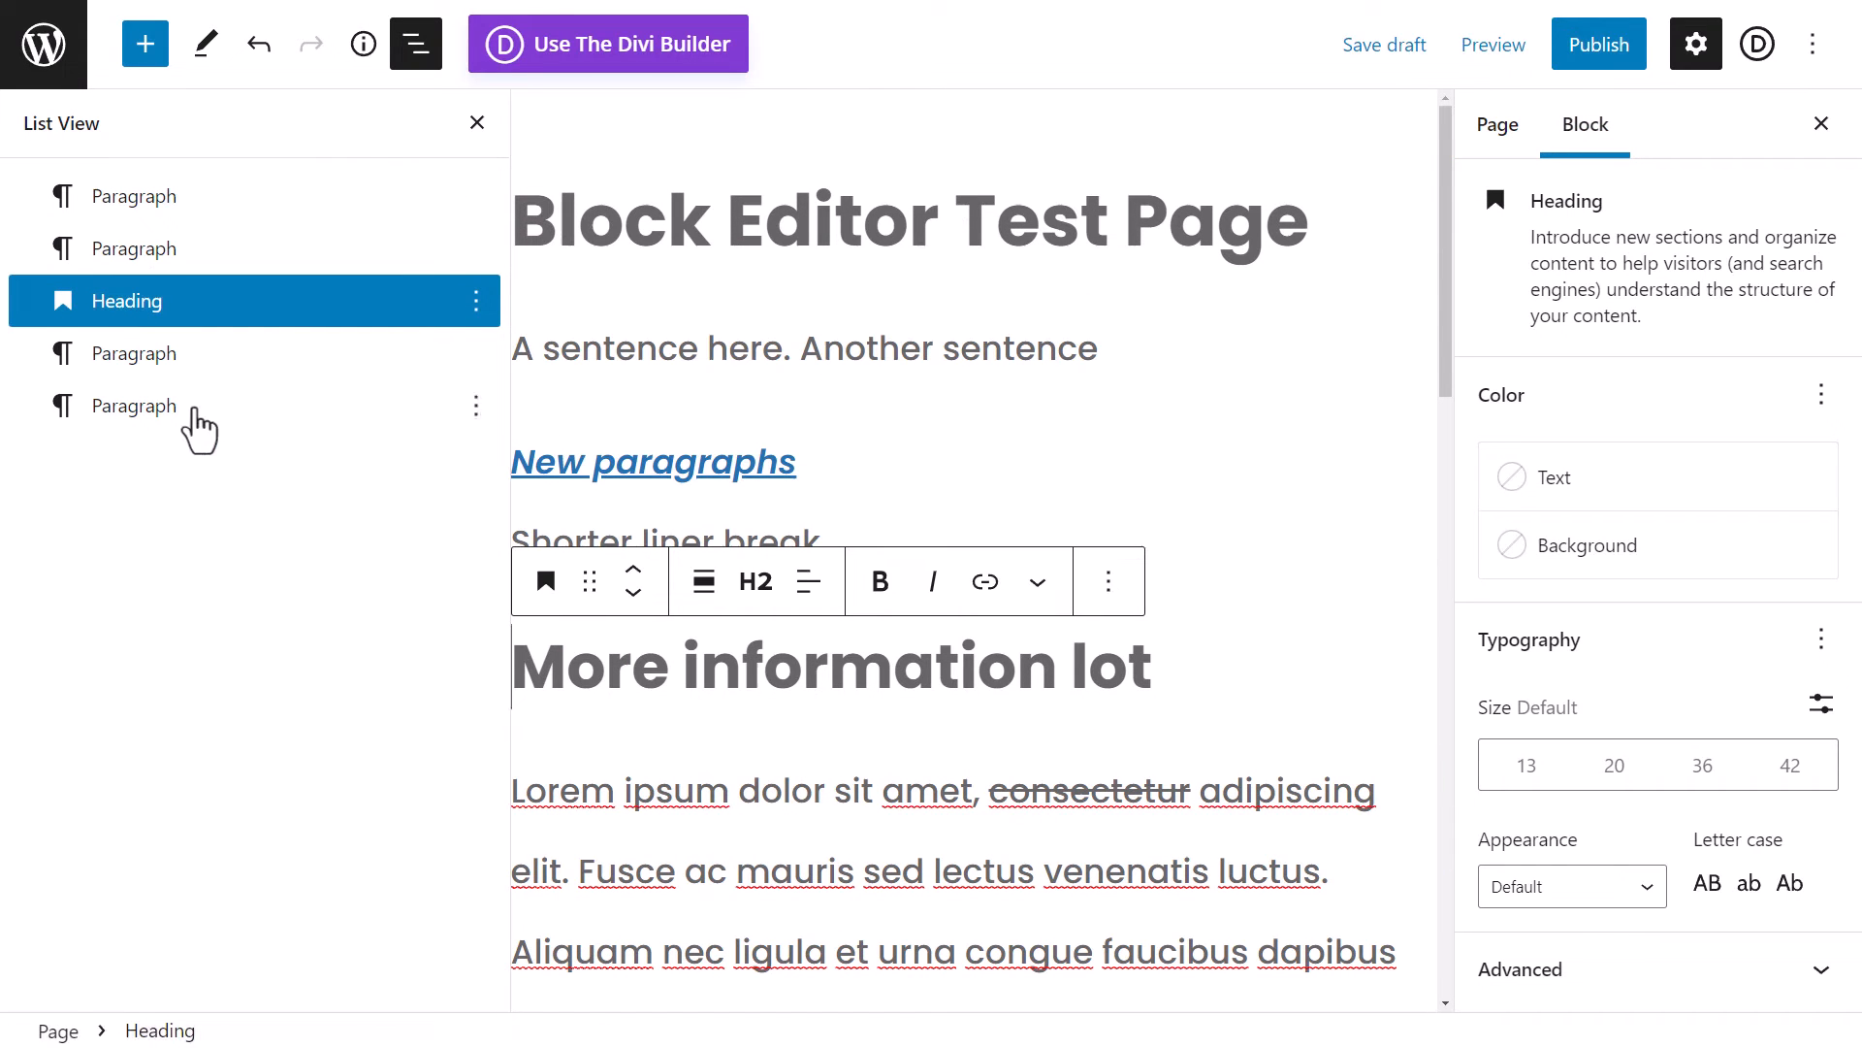
click(195, 417)
click(213, 369)
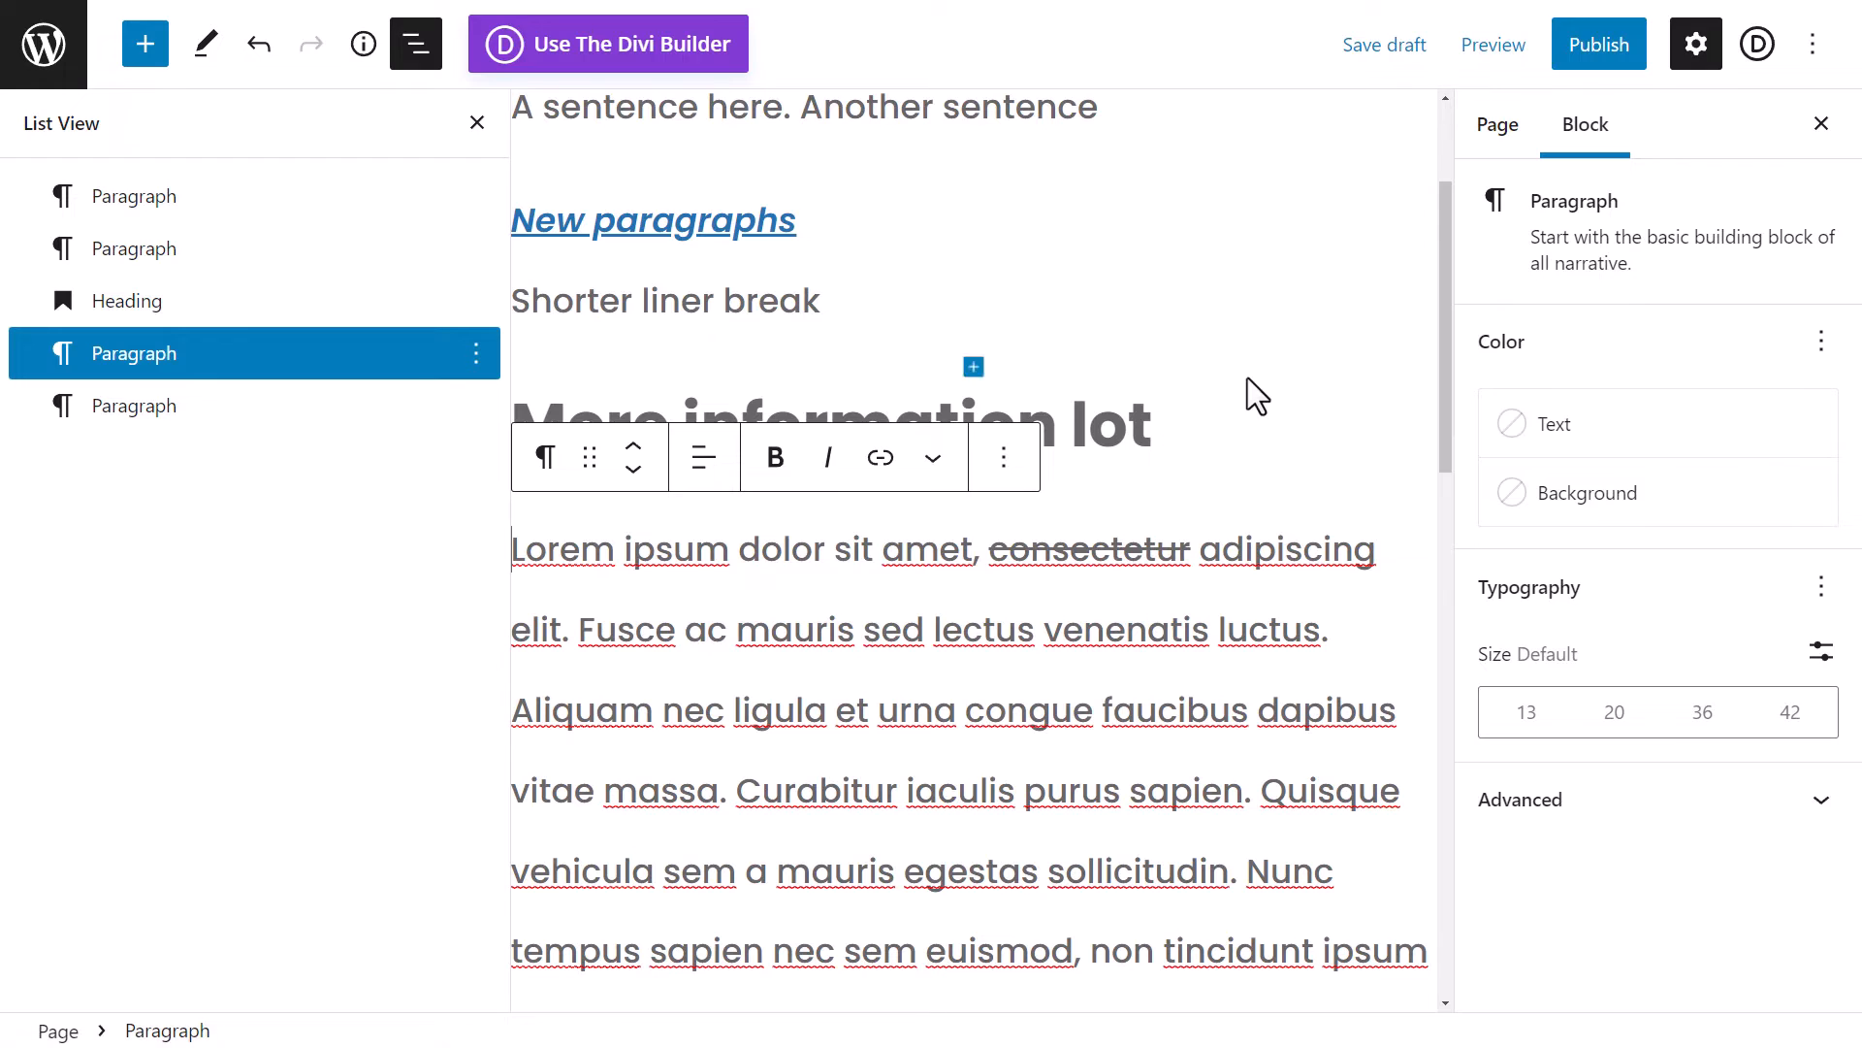
key(ctrl+minus)
key(ctrl+minus)
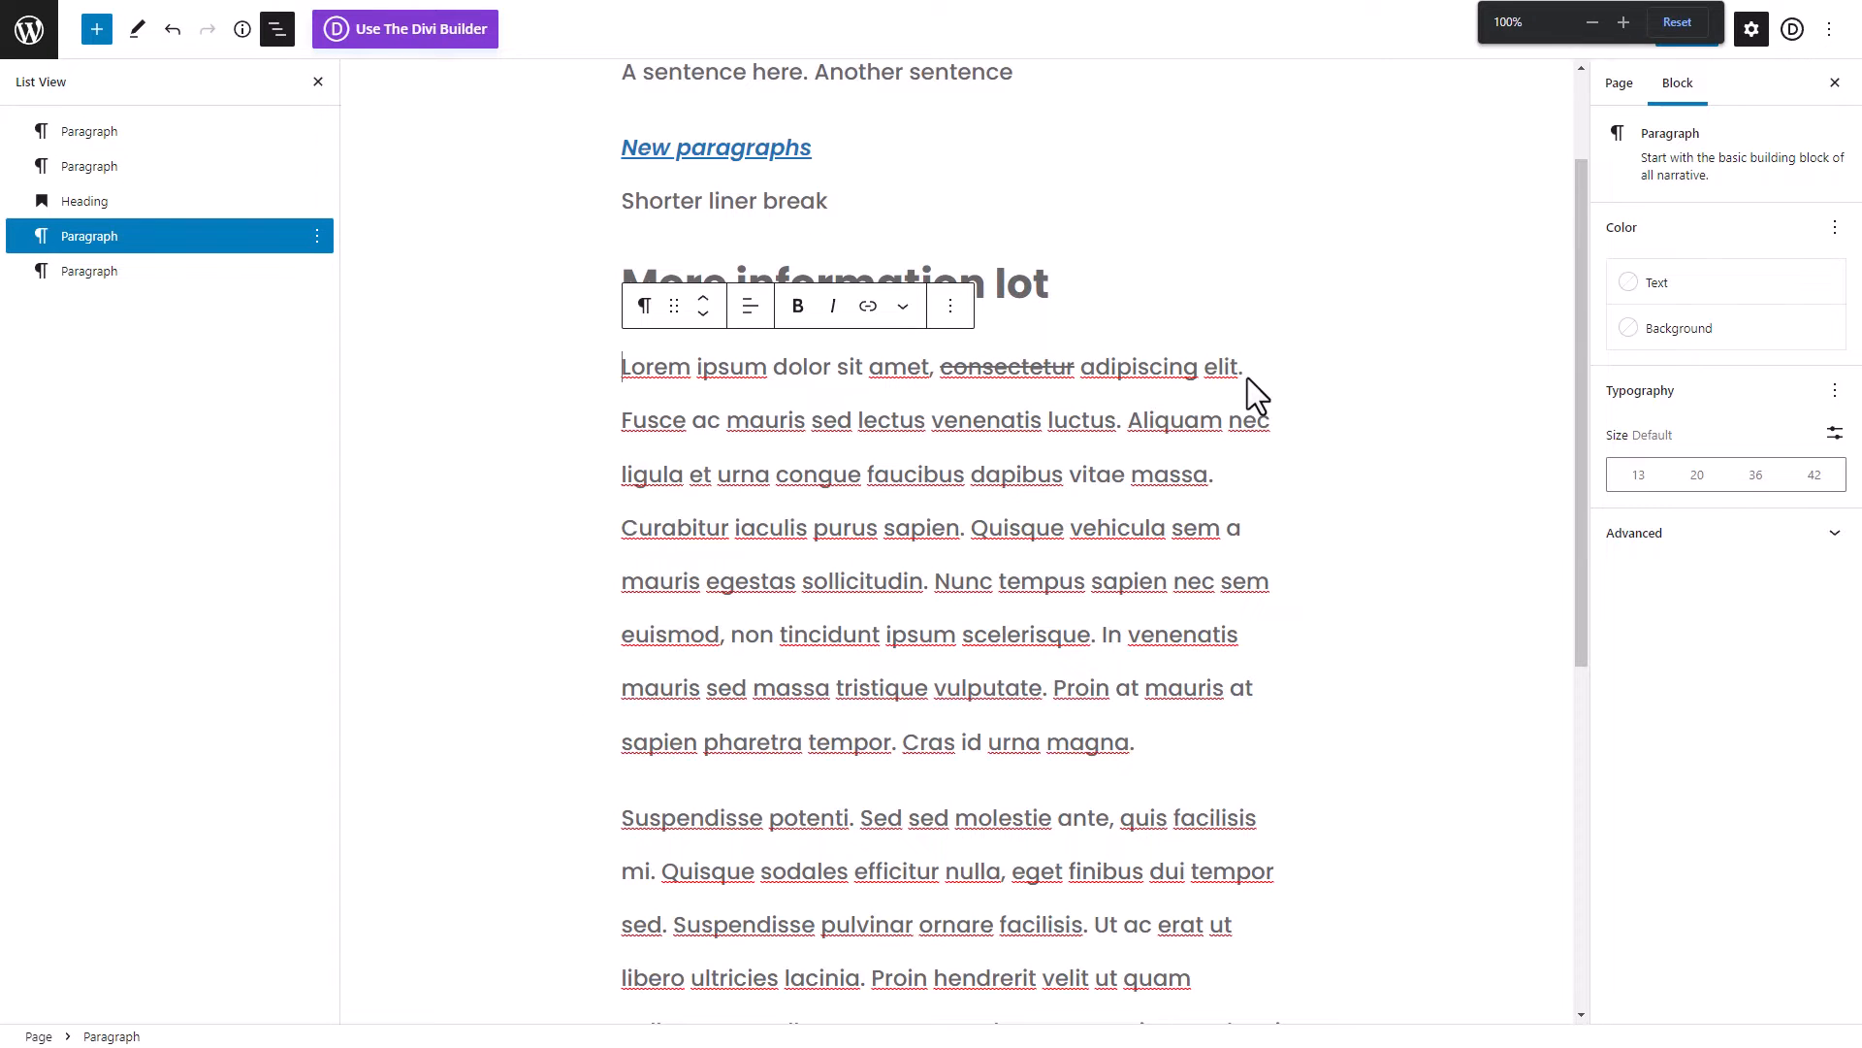
click(112, 277)
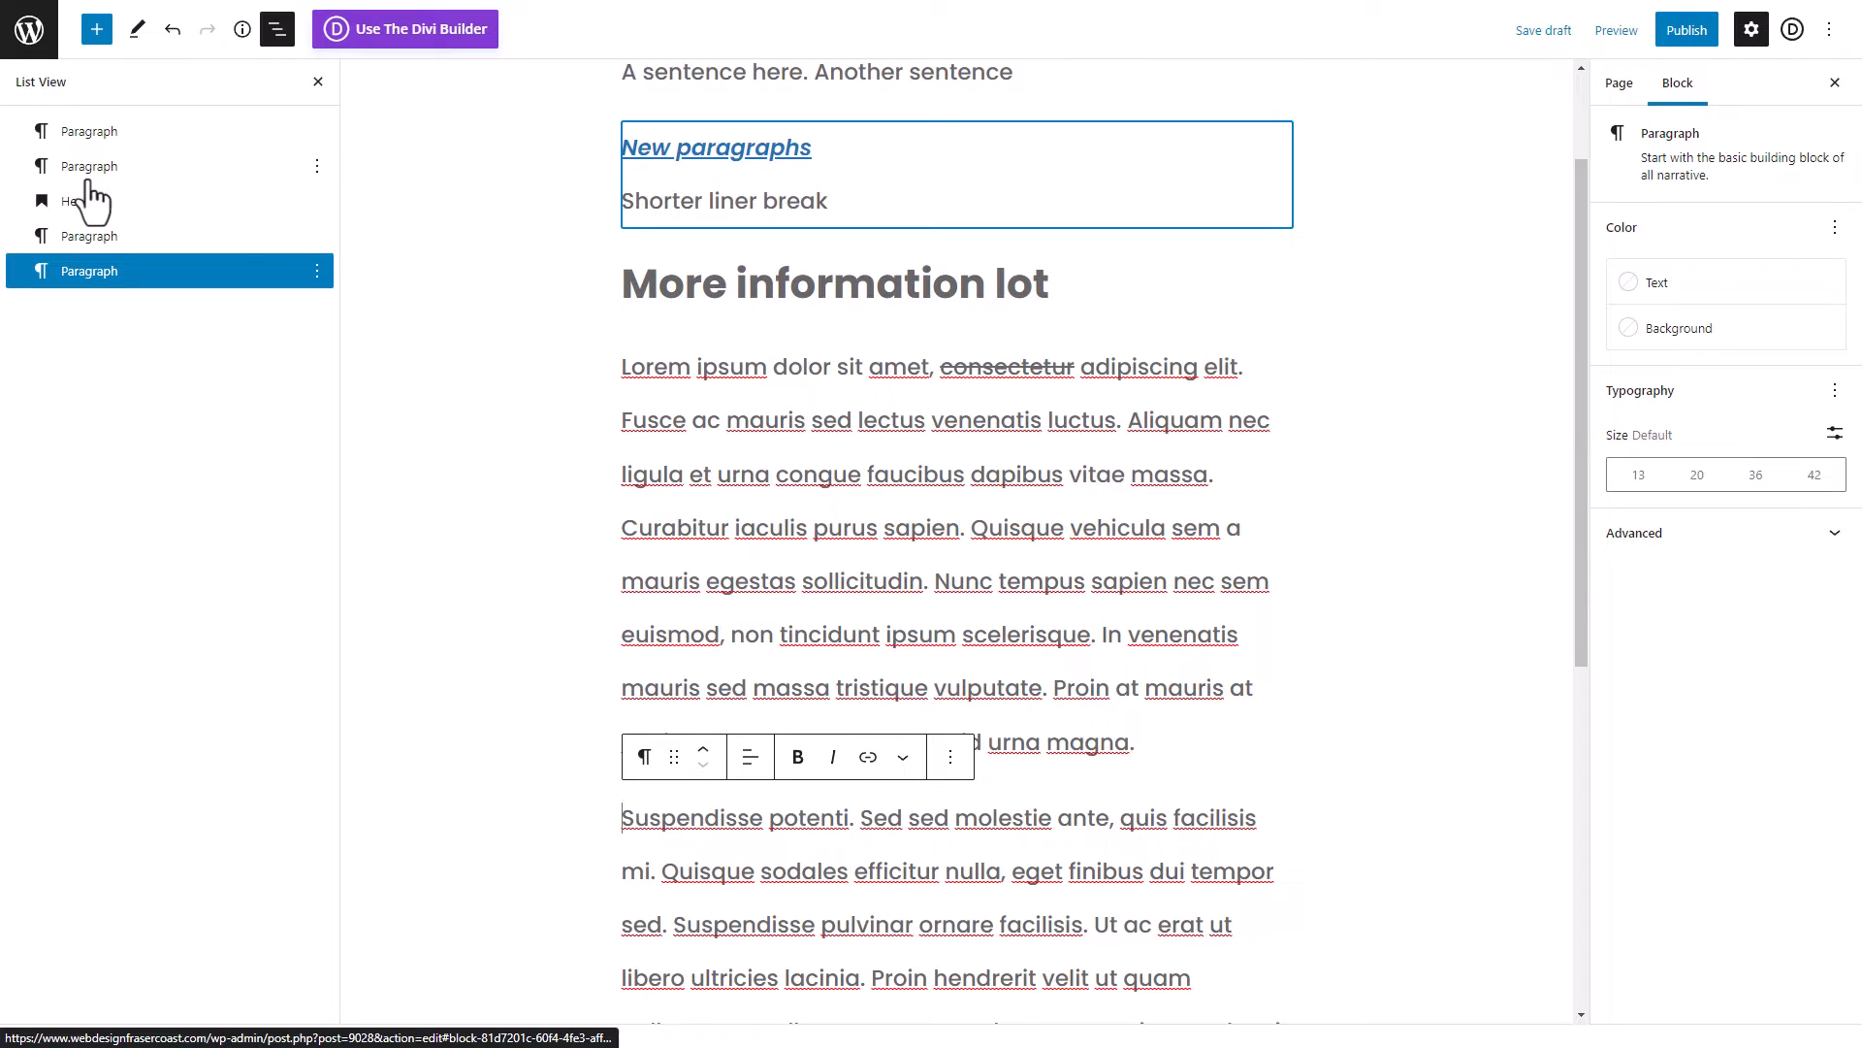
key(ctrl+plus)
key(ctrl+plus)
key(ctrl+plus)
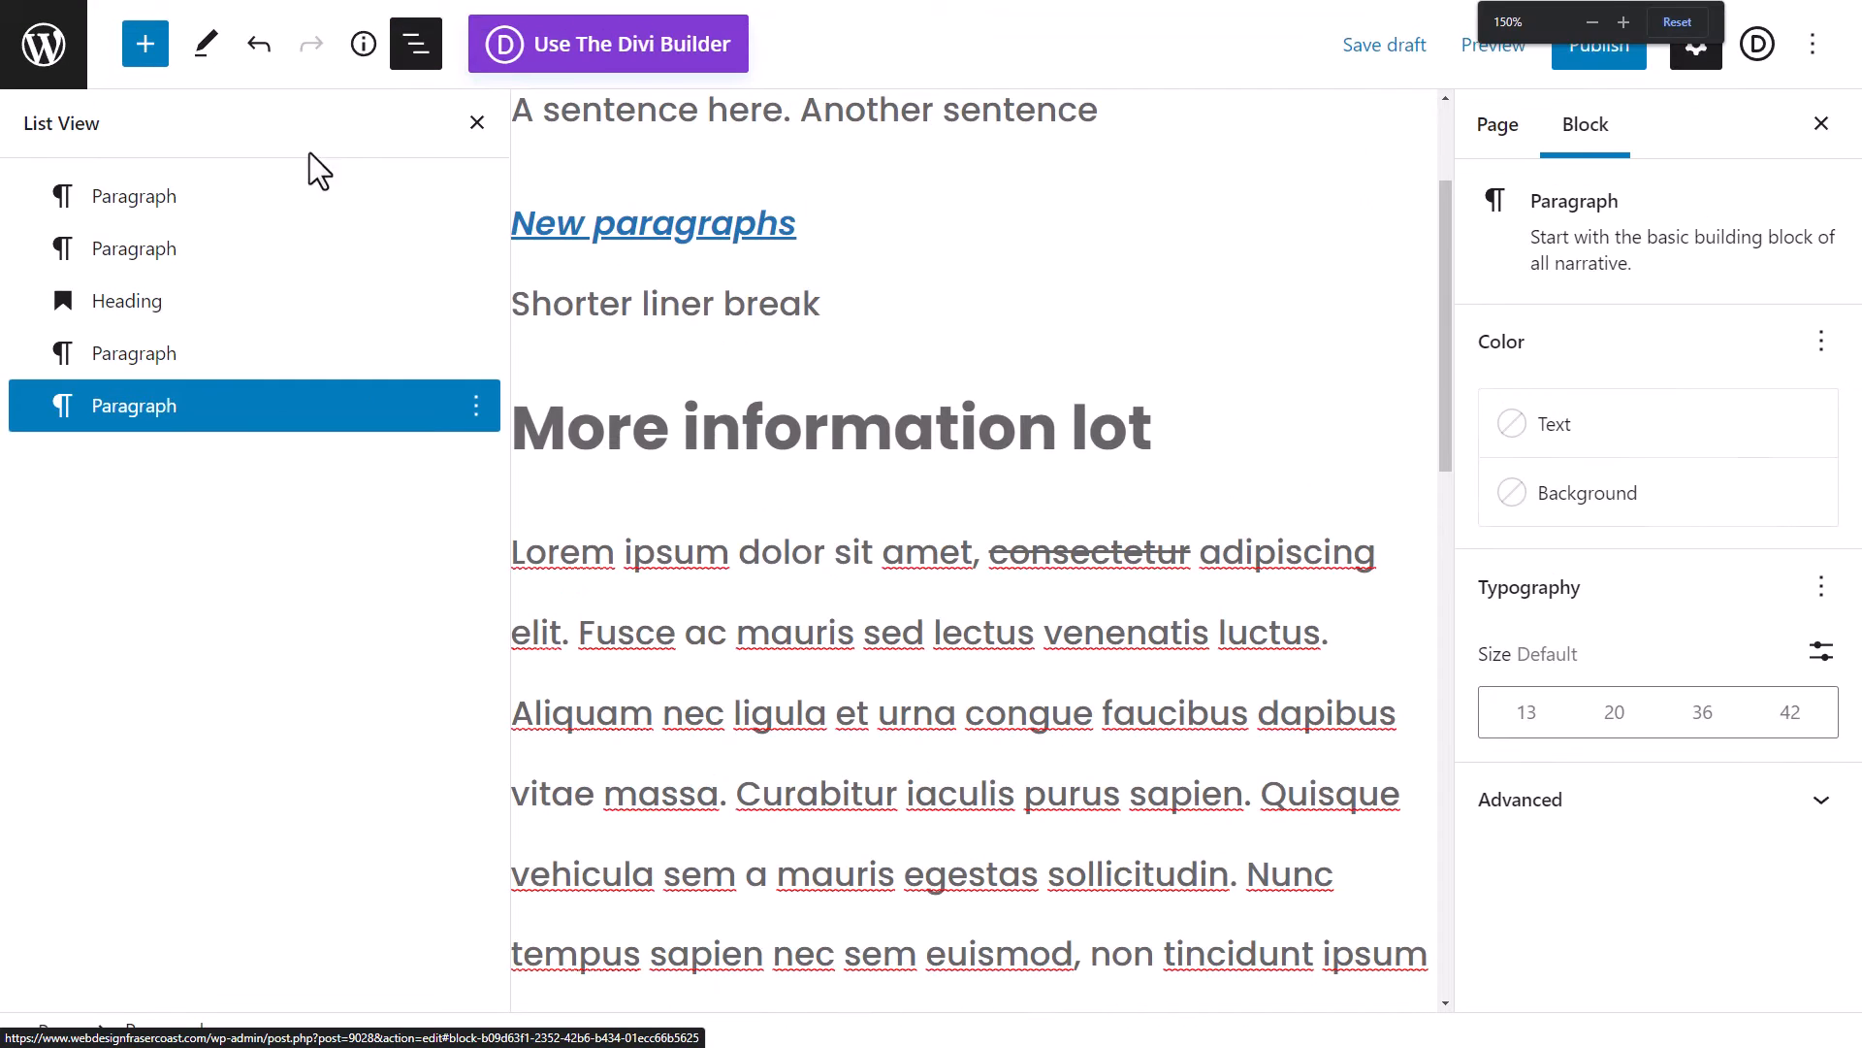
click(477, 122)
- Search the blocks for "image" and insert an Image block between the first Lorem ipsum paragraph and the "Suspendisse potenti" paragraph
scroll(1013, 673, up, 3)
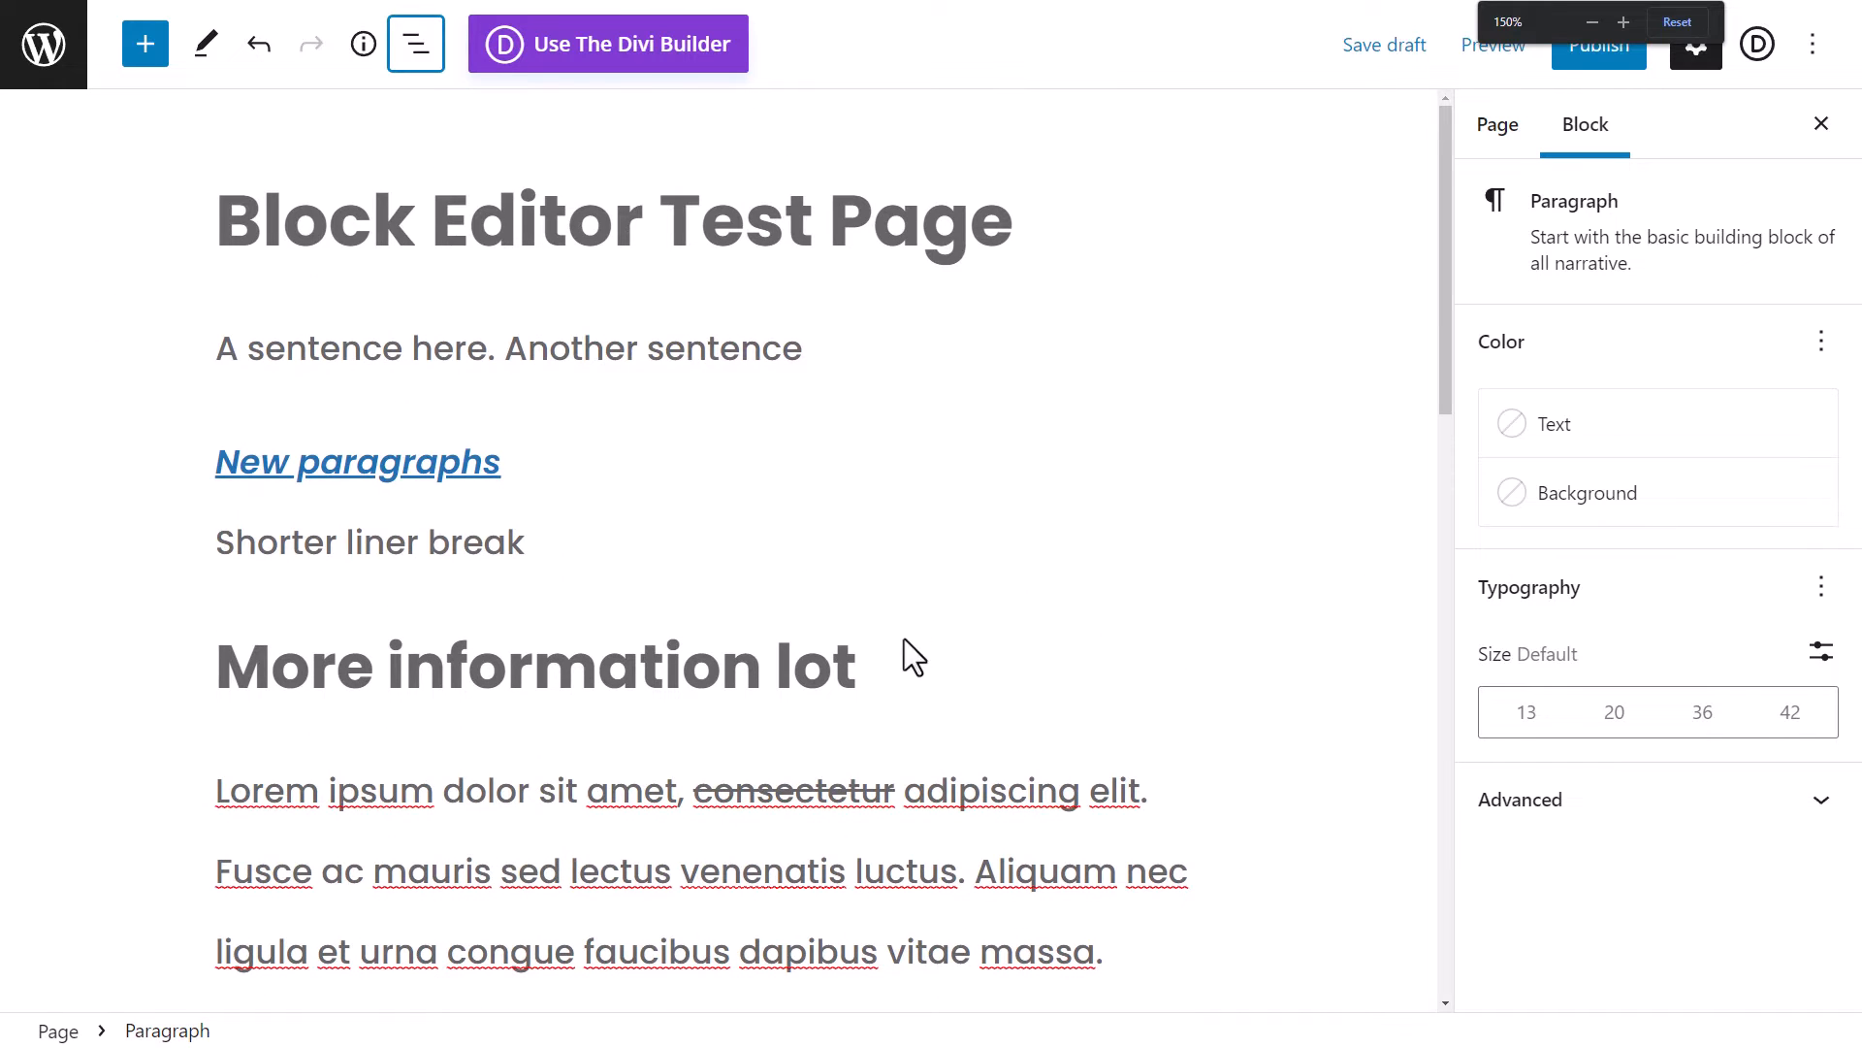
scroll(935, 702, down, 6)
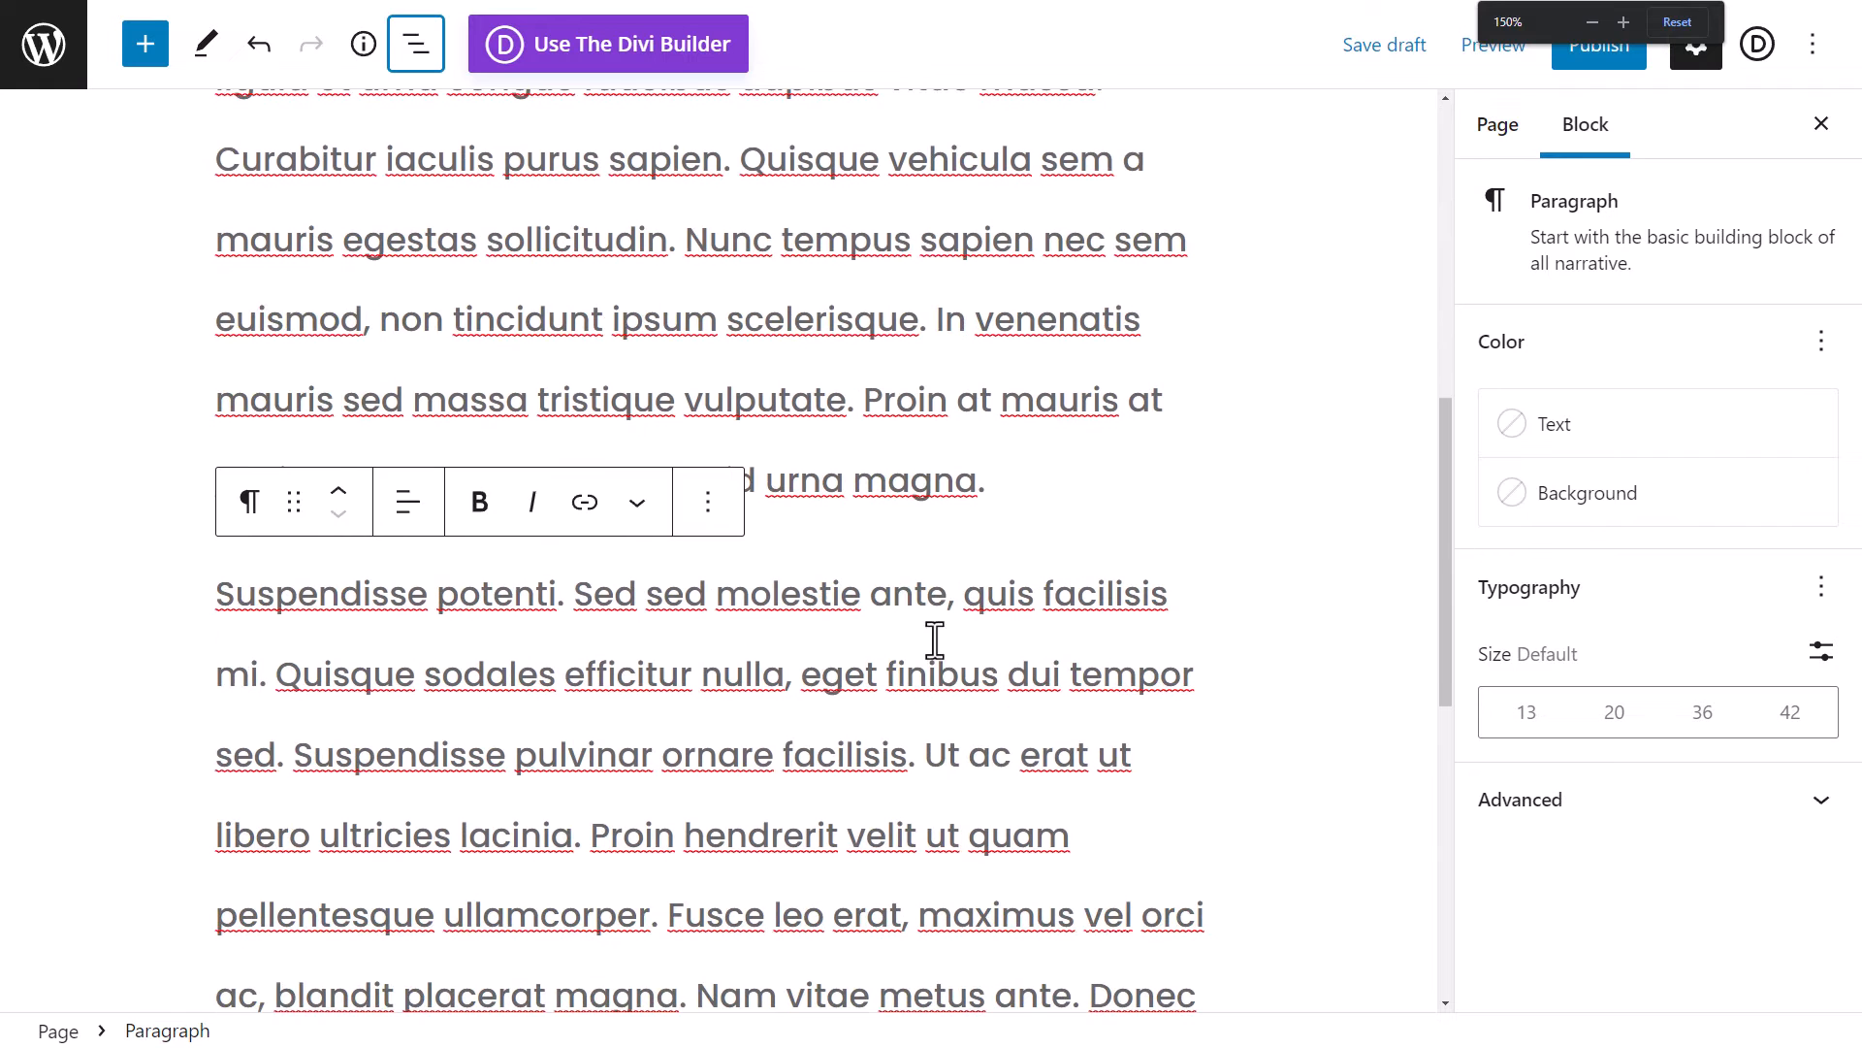
click(1002, 407)
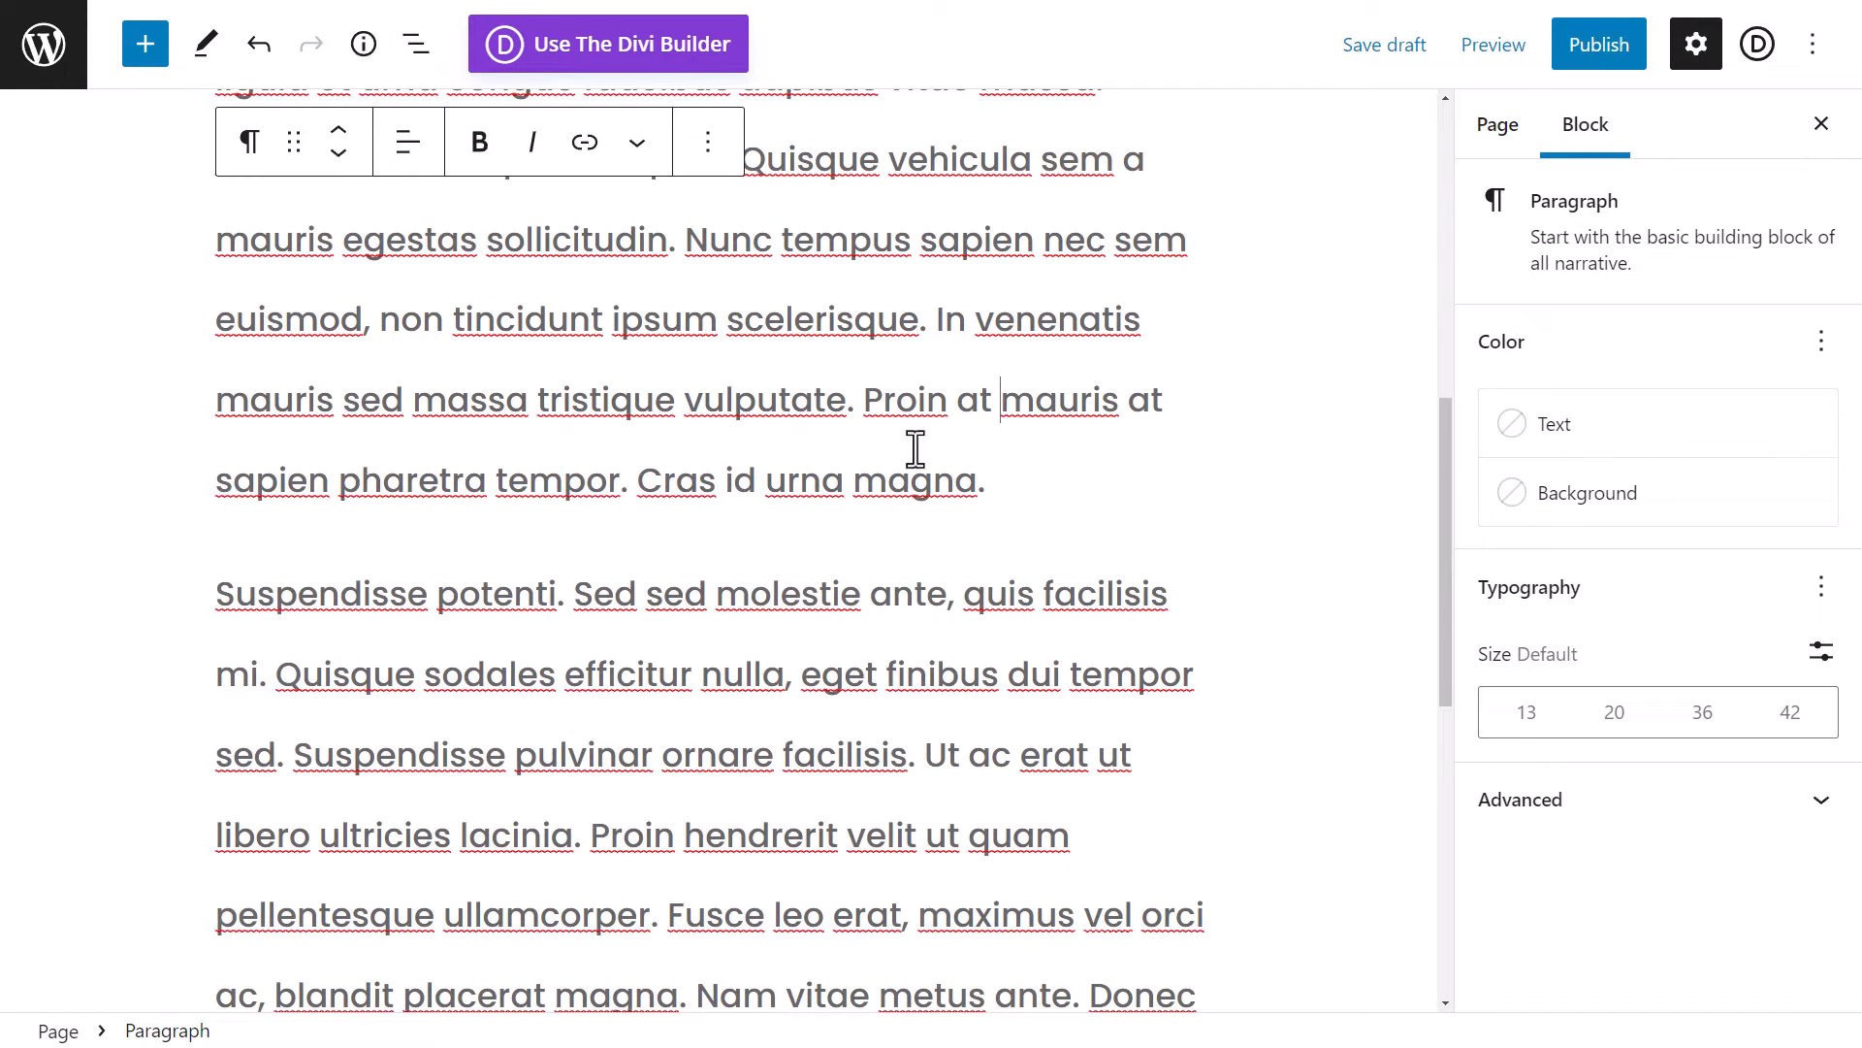
click(718, 539)
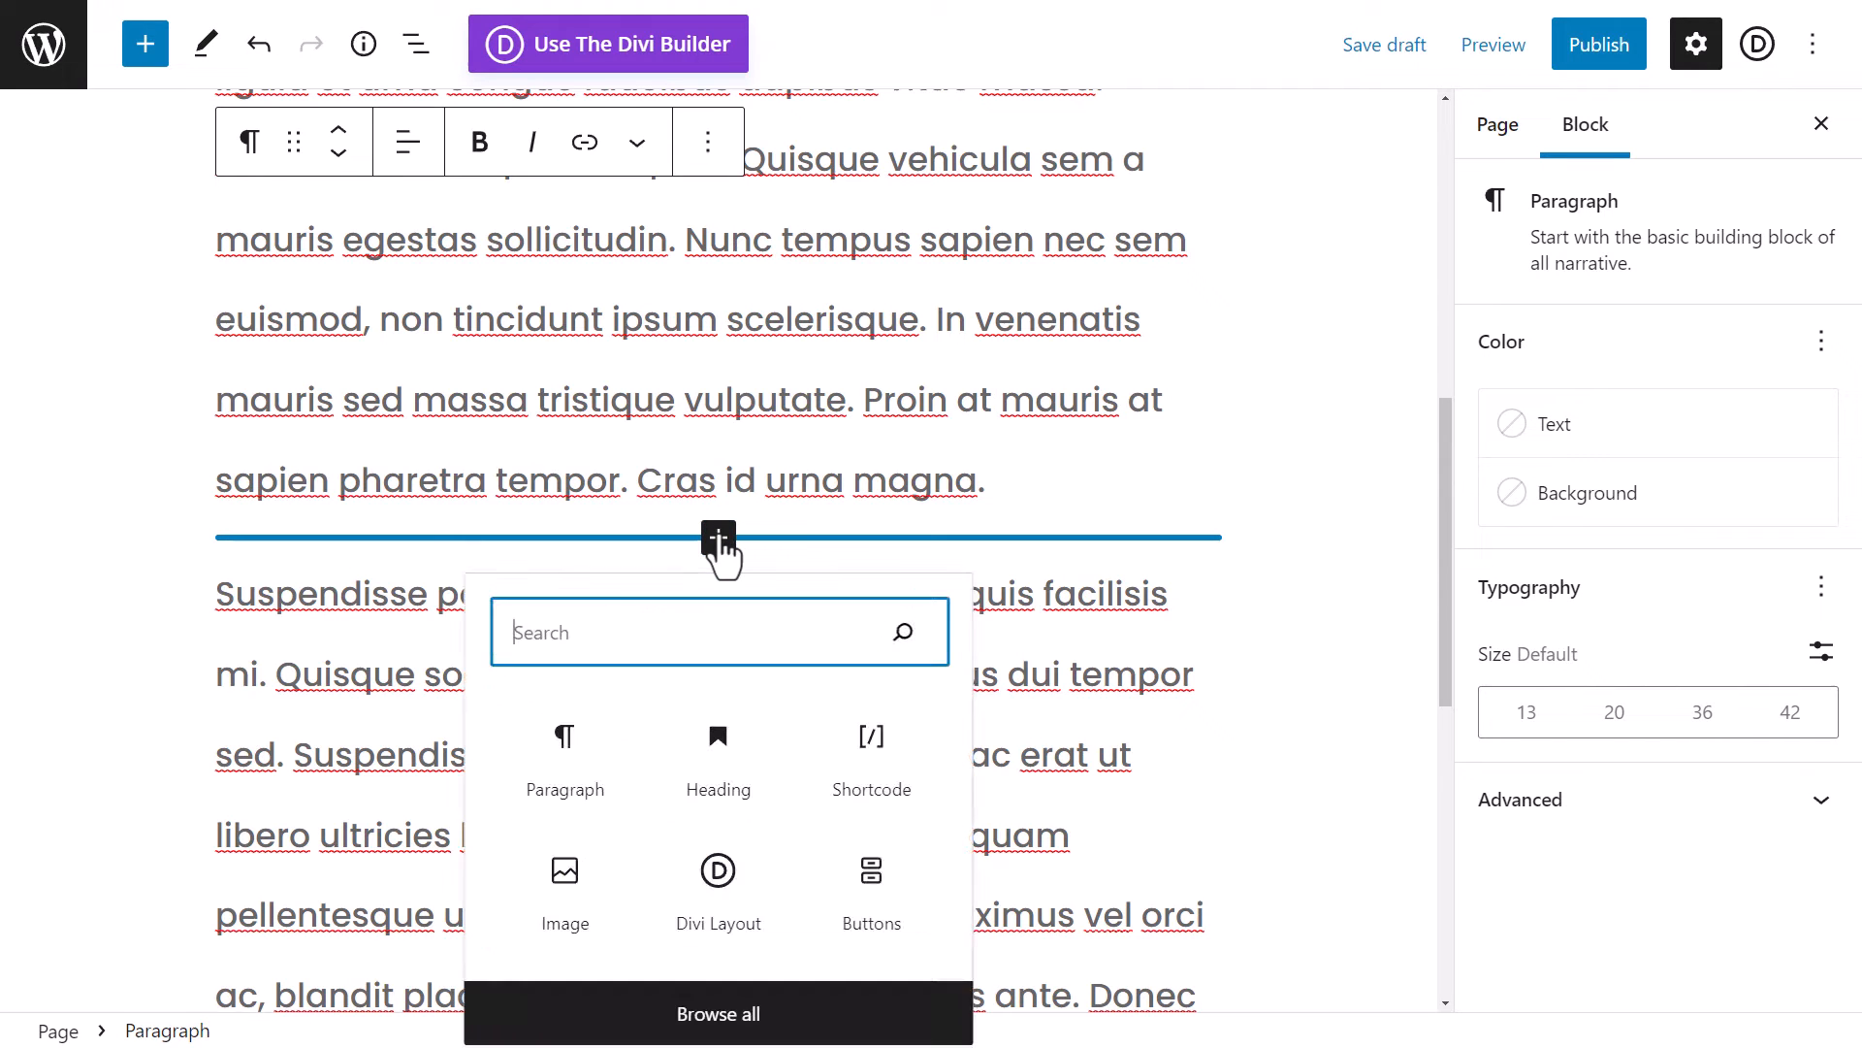
text(image)
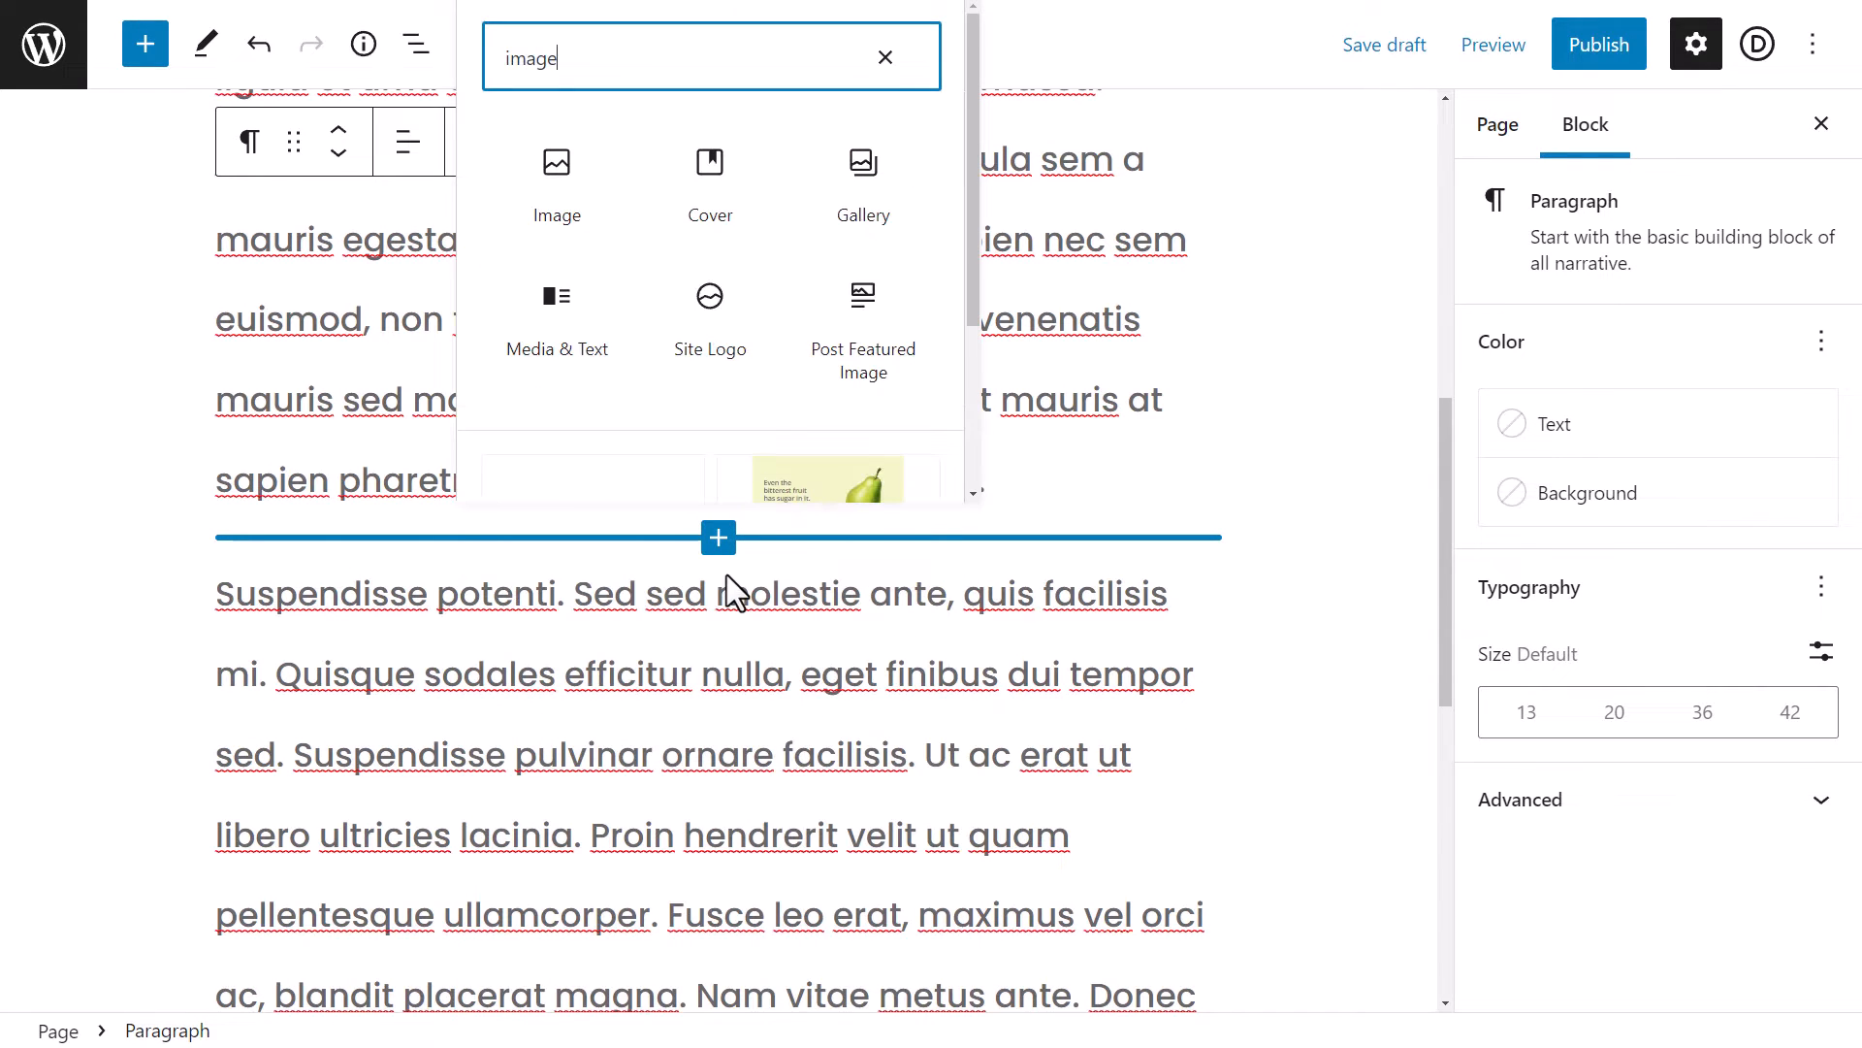
click(552, 190)
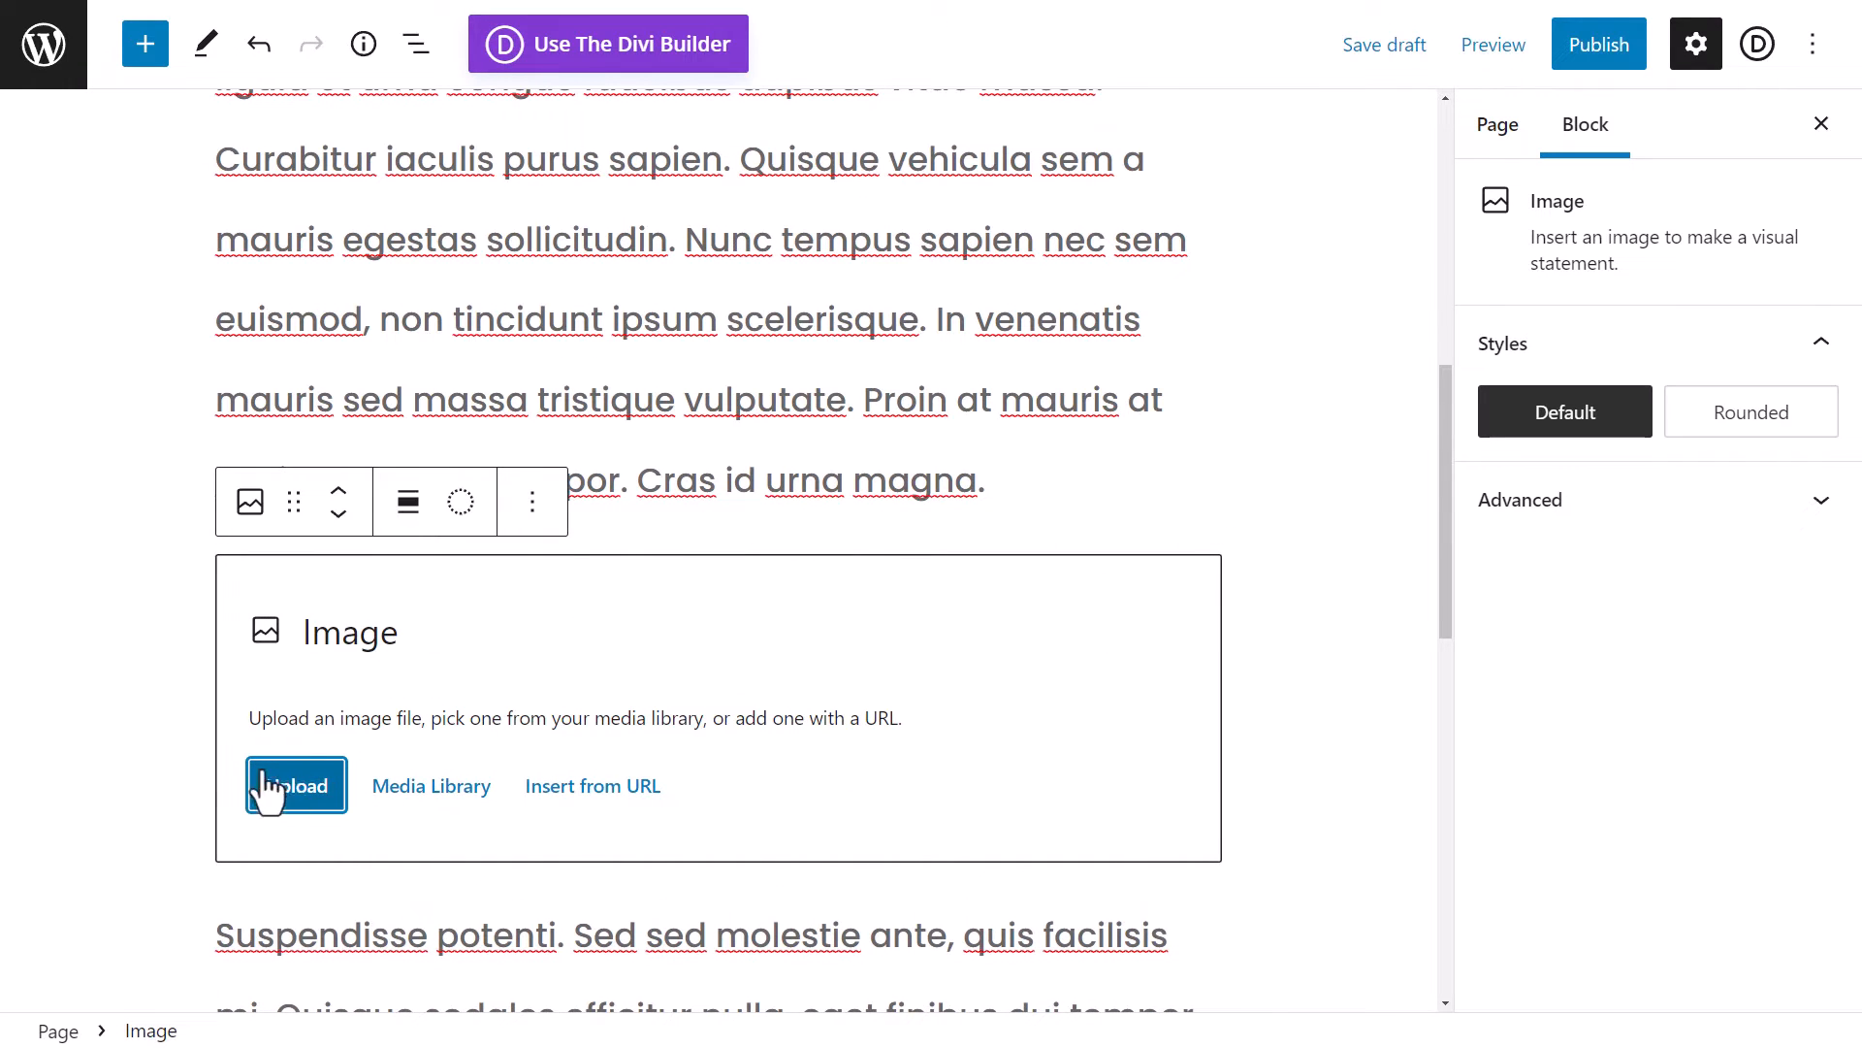
- Fill the Image block with the blue island and river landscape photo from the media library and check its placement
click(452, 787)
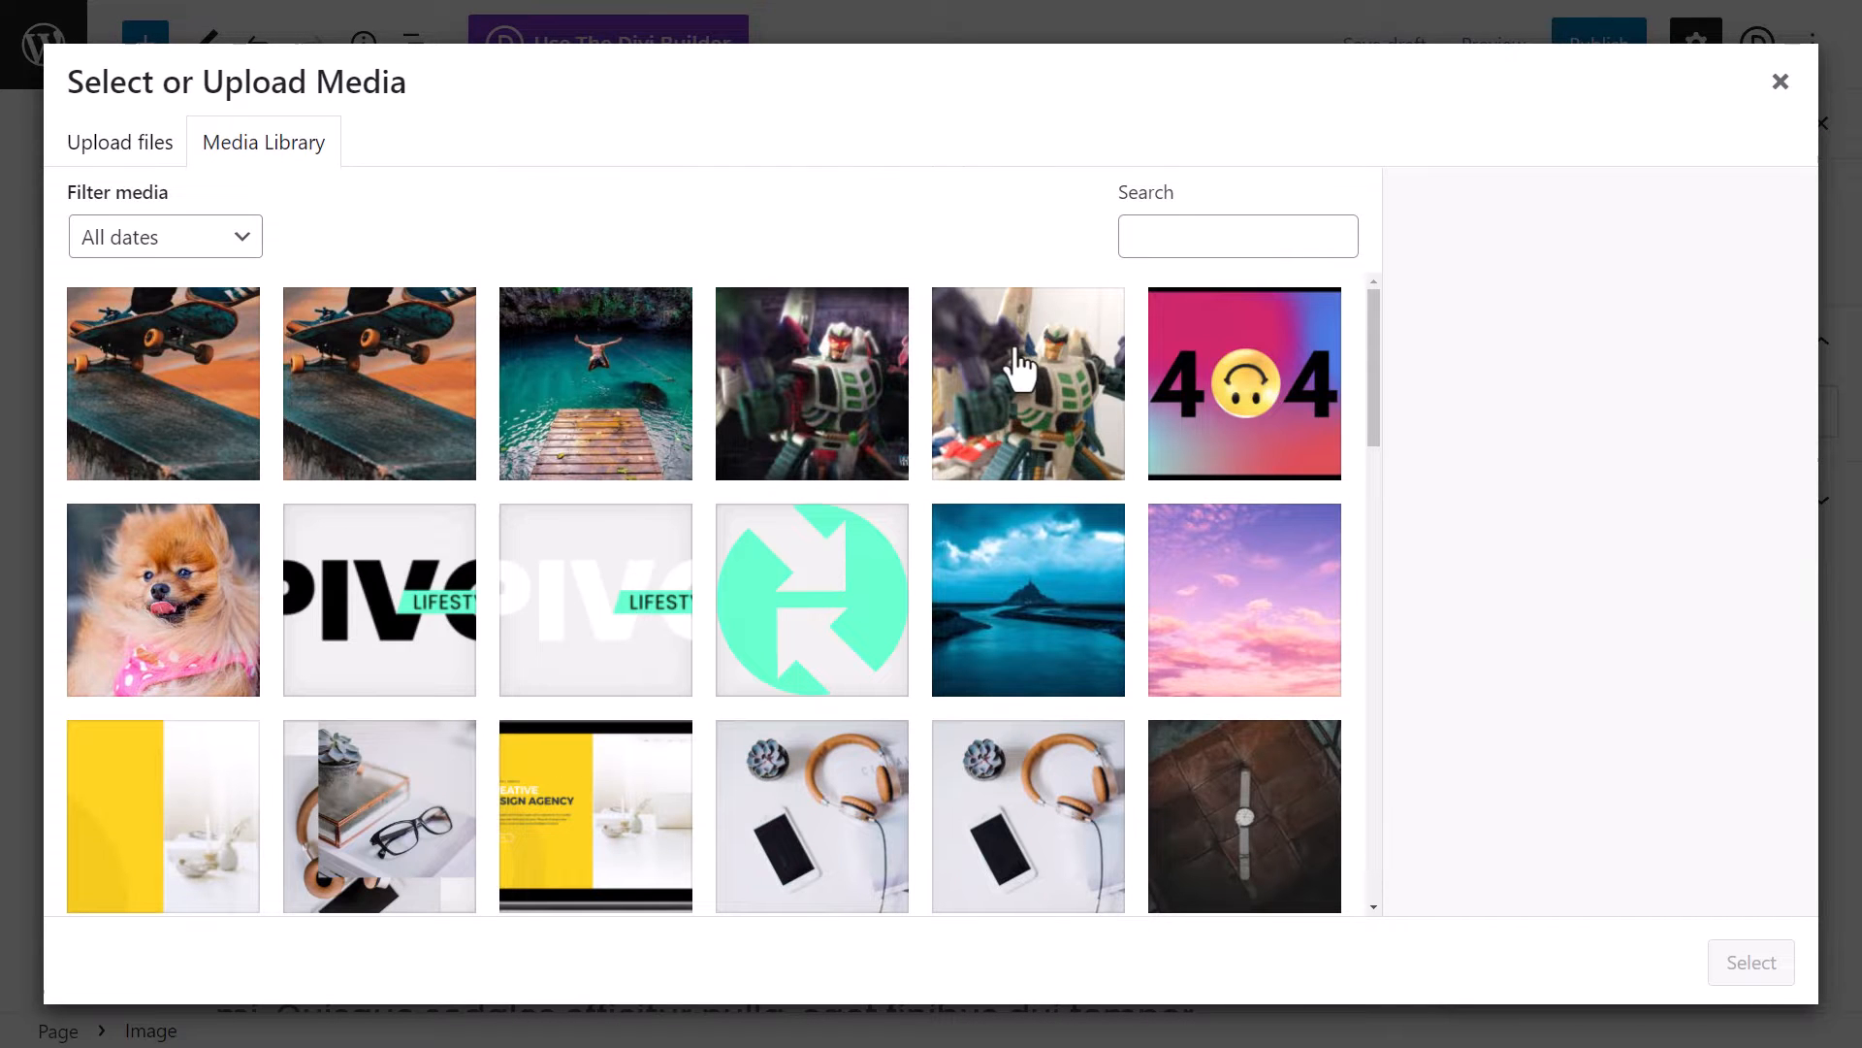
click(1055, 533)
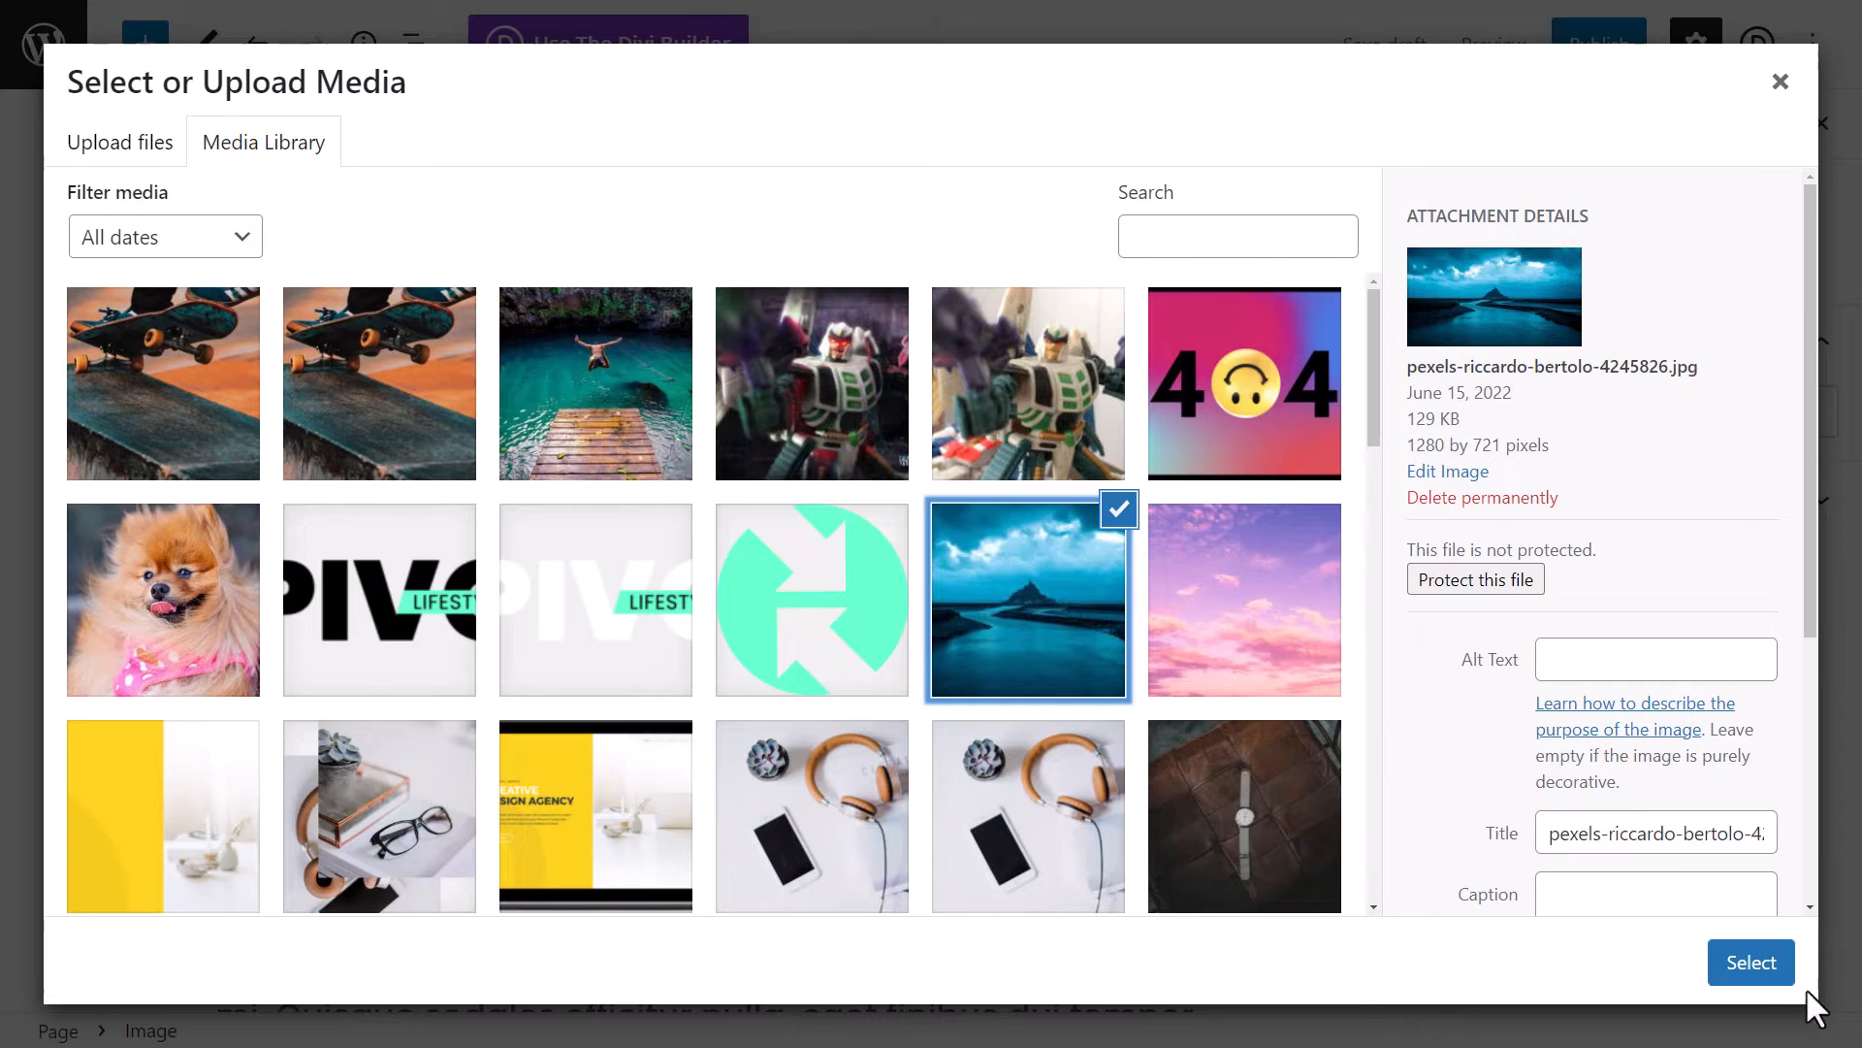
click(1785, 975)
scroll(980, 702, down, 5)
click(980, 703)
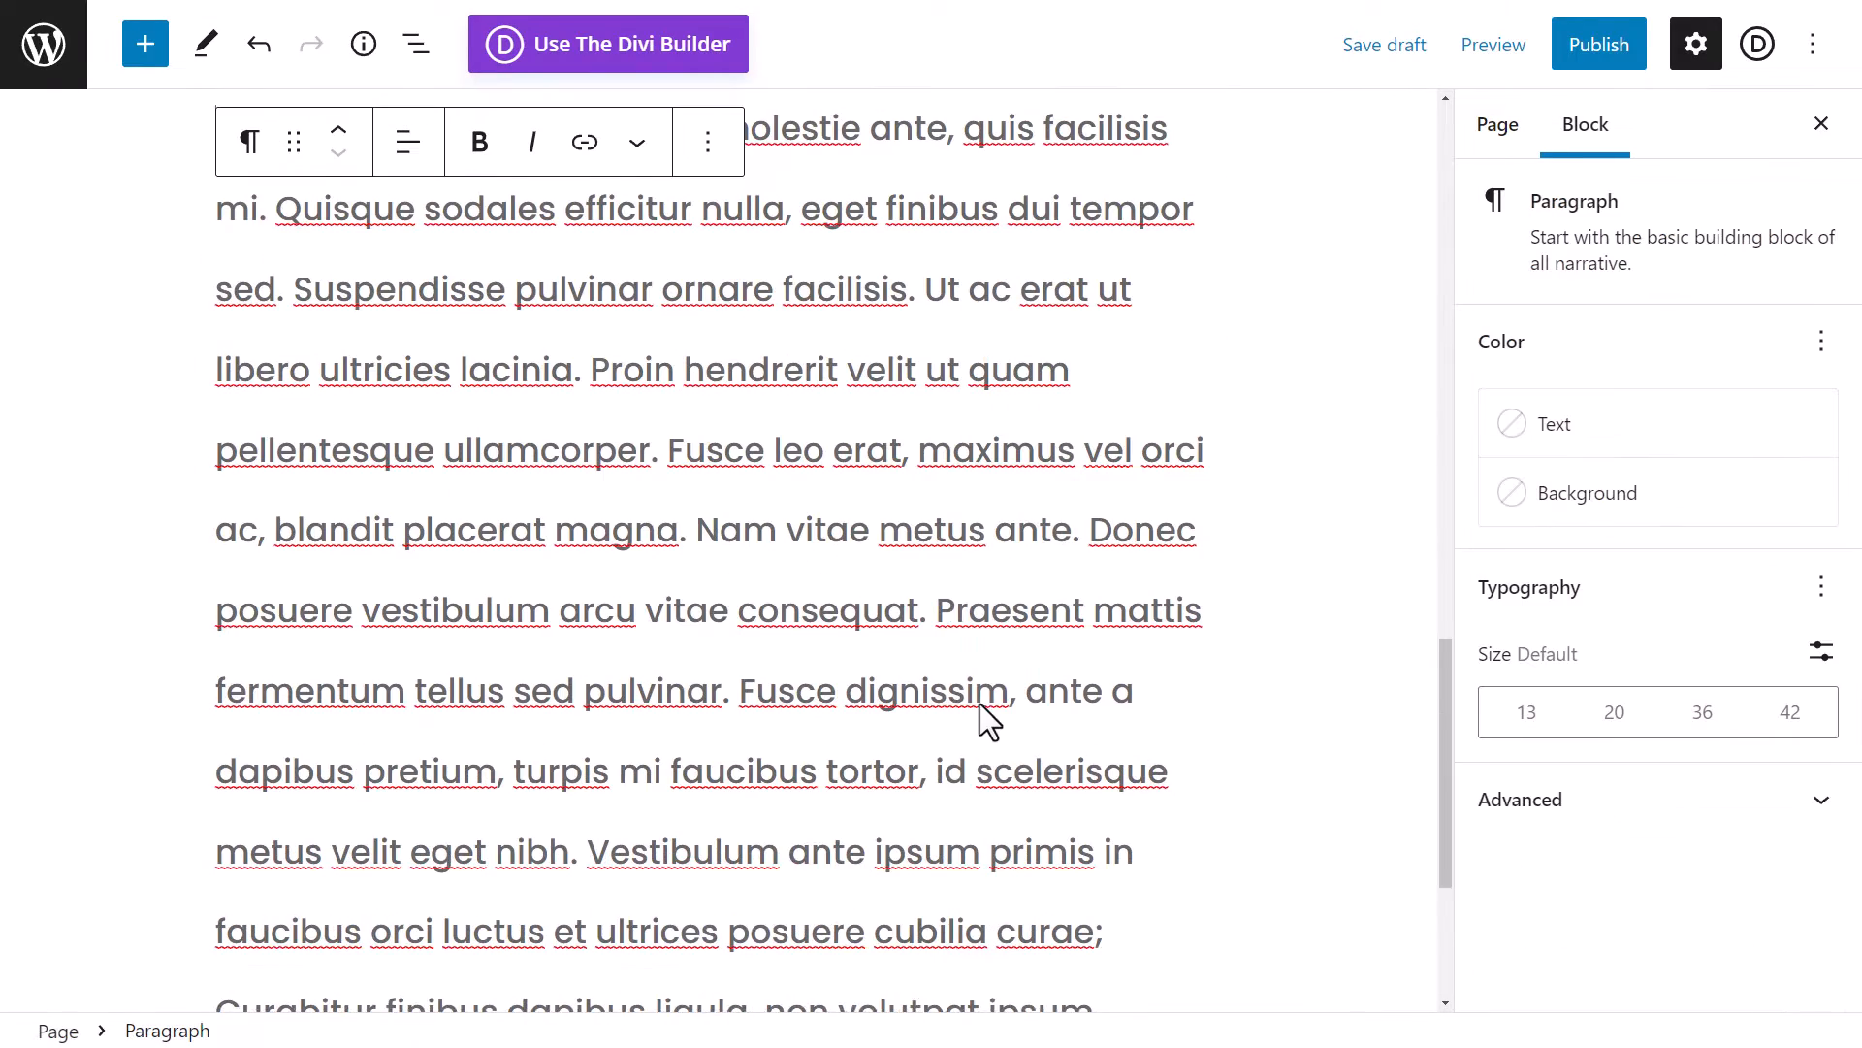
scroll(984, 707, down, 3)
scroll(990, 700, up, 12)
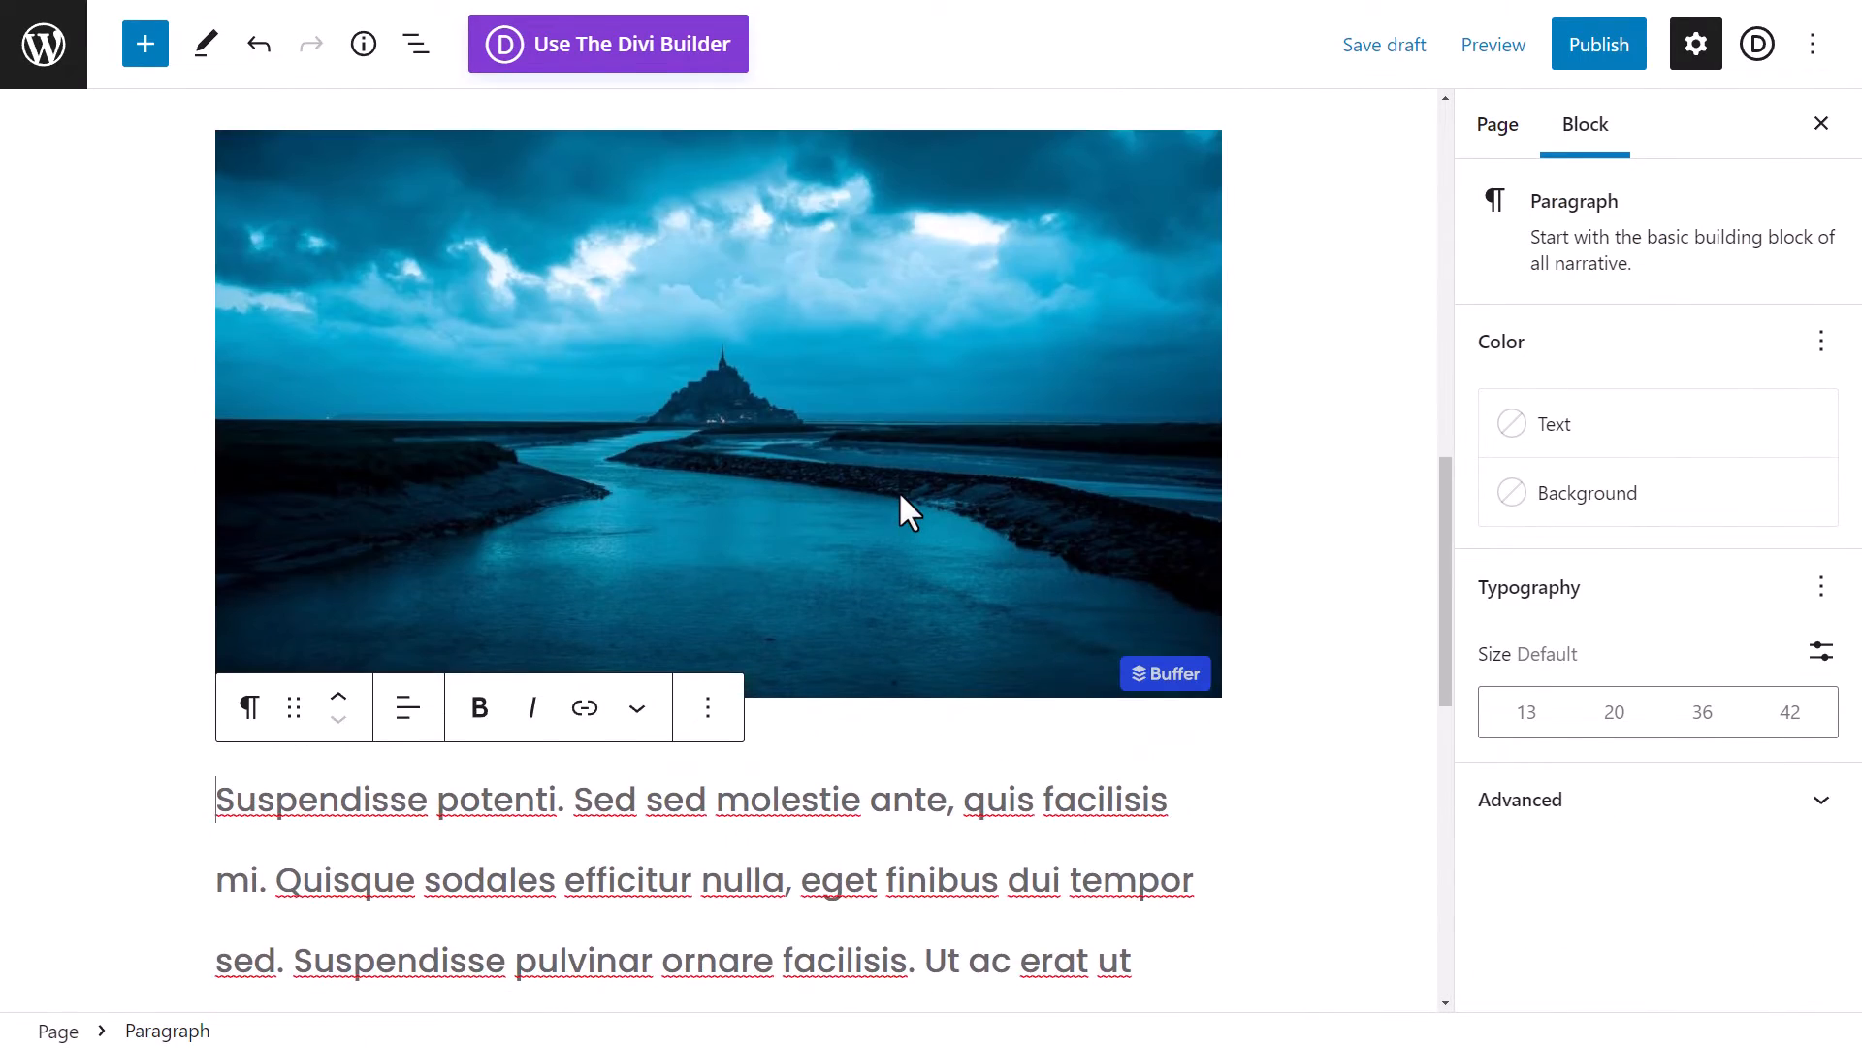
- Align the landscape image right and shrink it to just under half its width so the paragraph wraps beside it
click(900, 494)
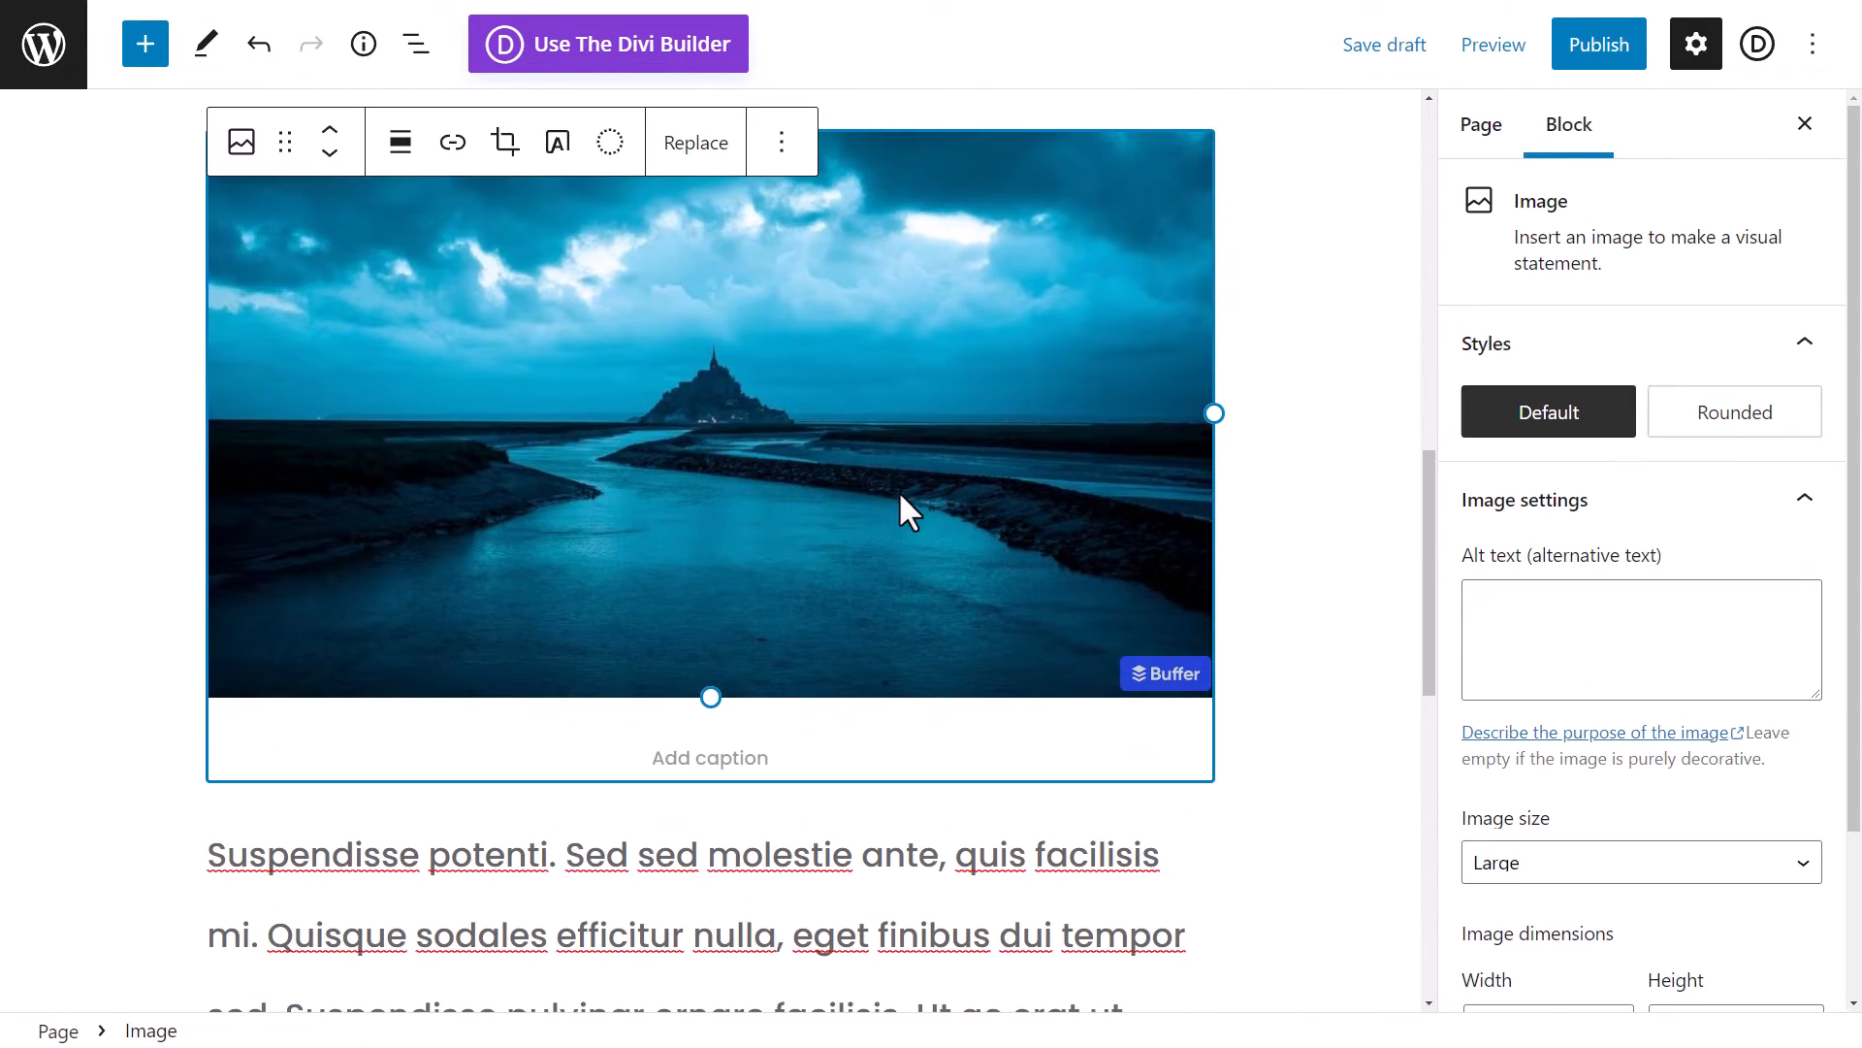
click(407, 160)
click(521, 523)
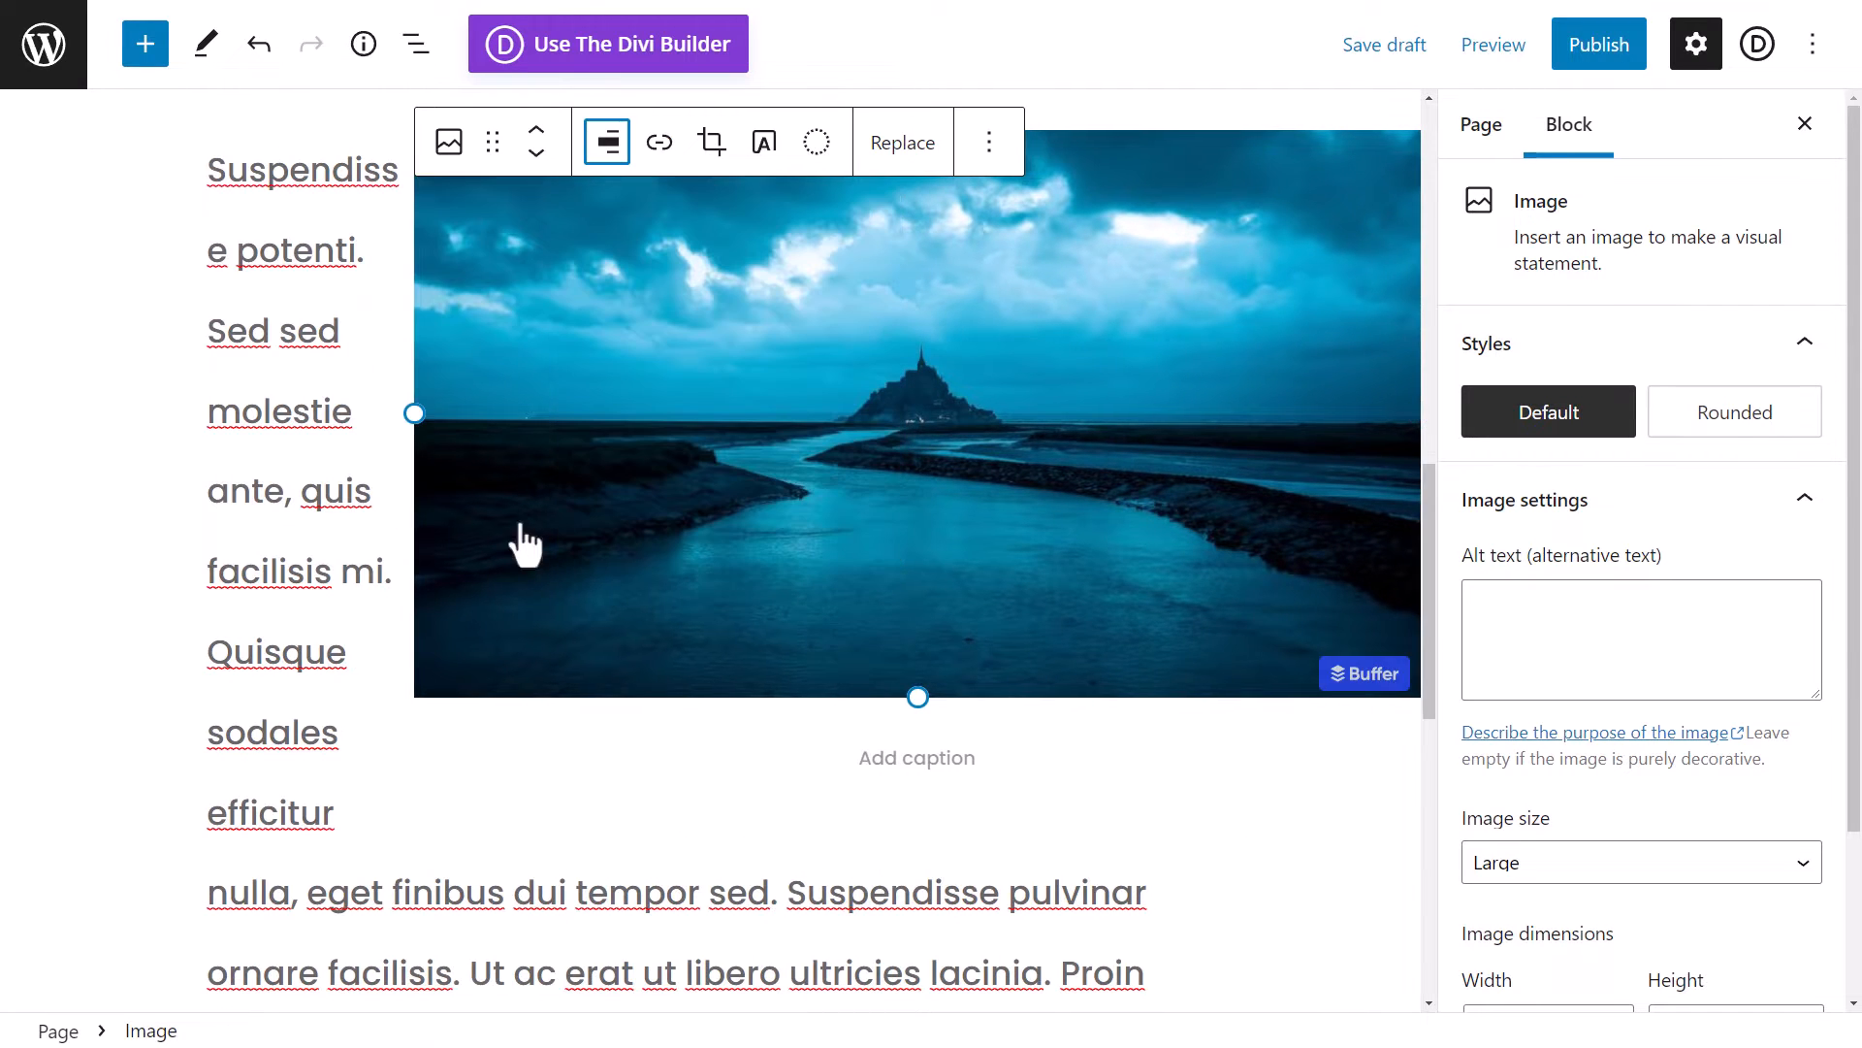
drag(414, 413, 970, 355)
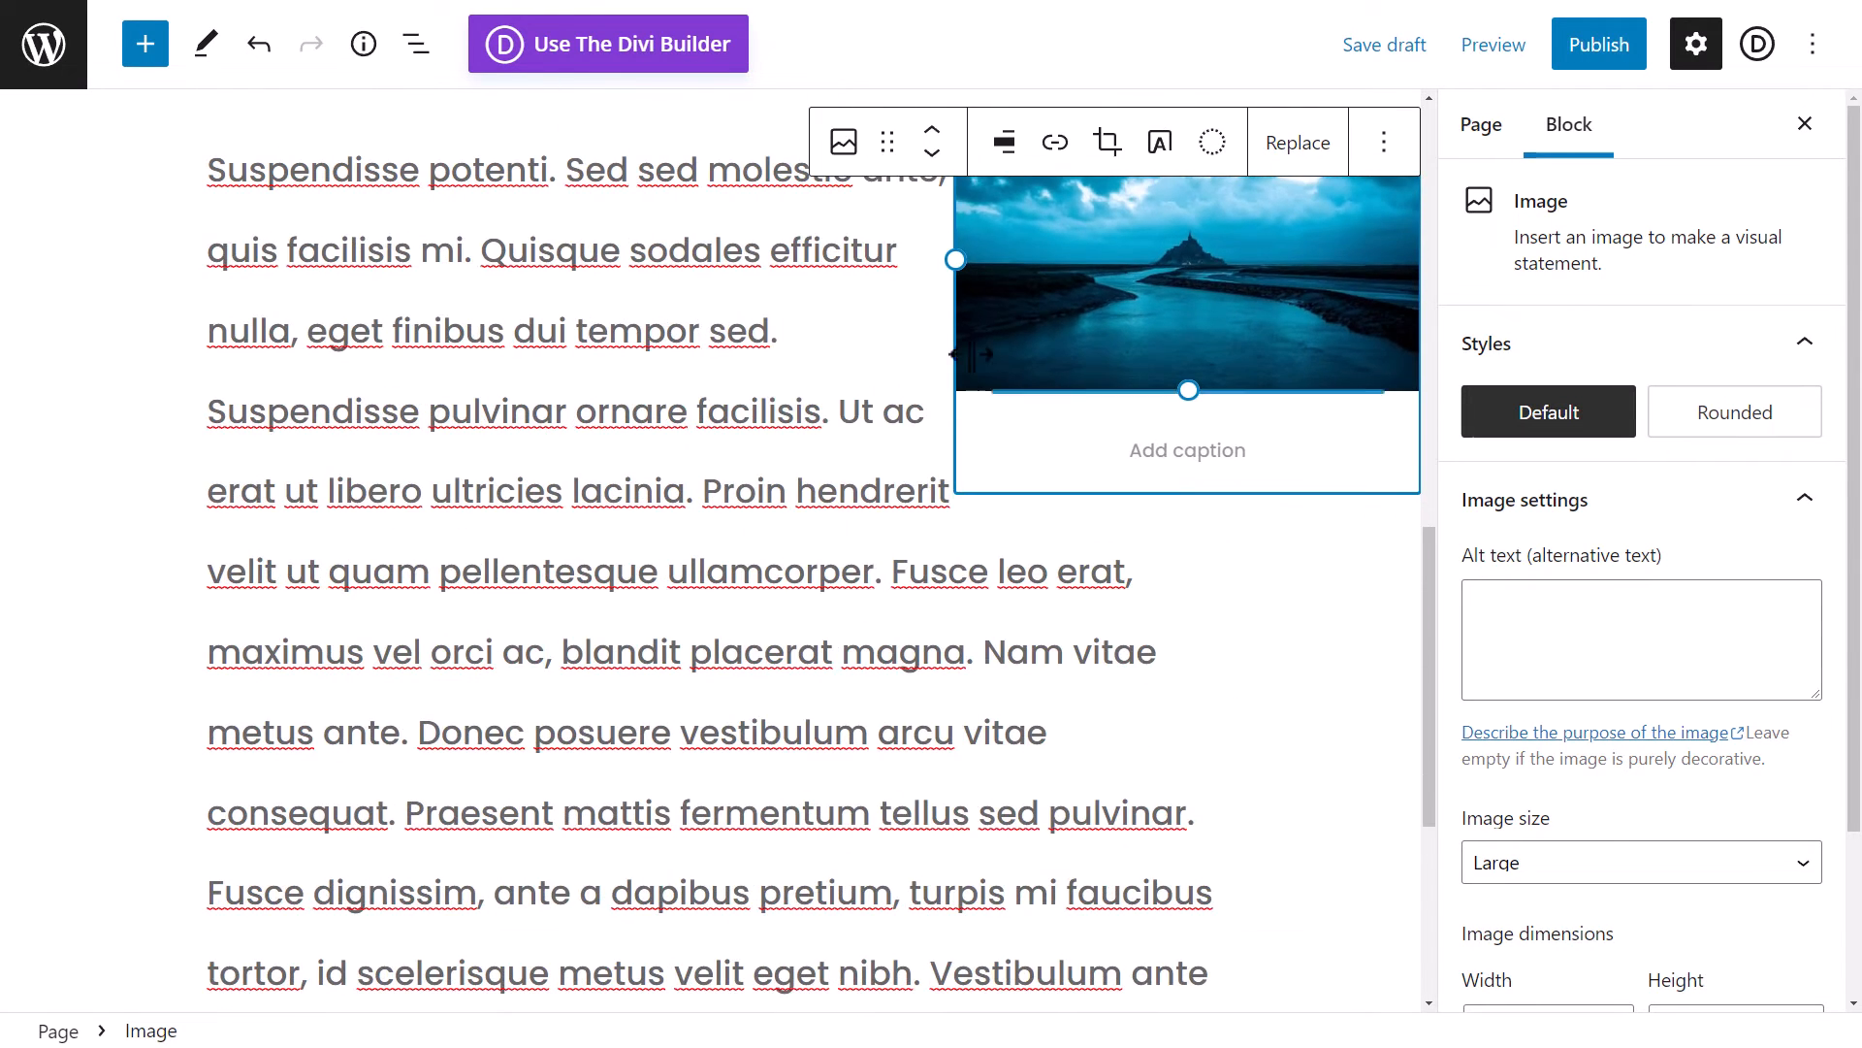
- Try left, center and full-width alignment on the landscape image and check how it sits around the text
scroll(1290, 362, up, 2)
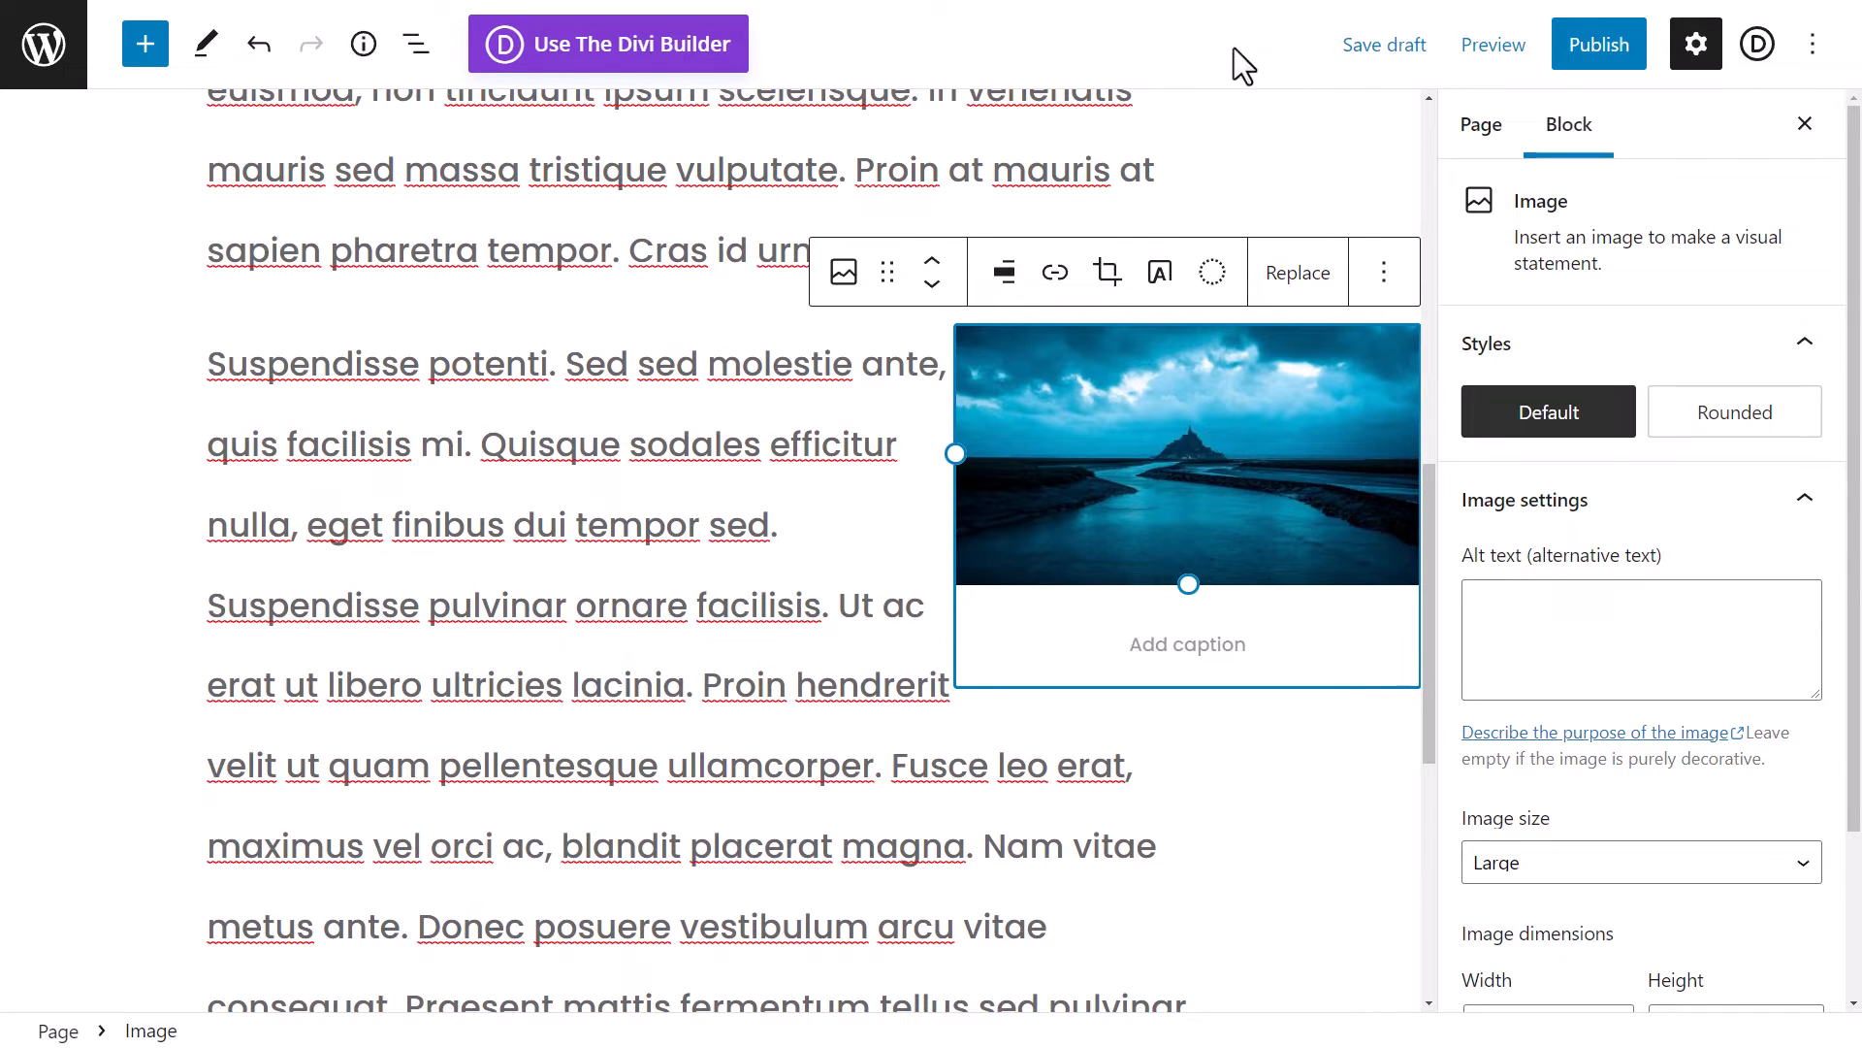
click(1004, 276)
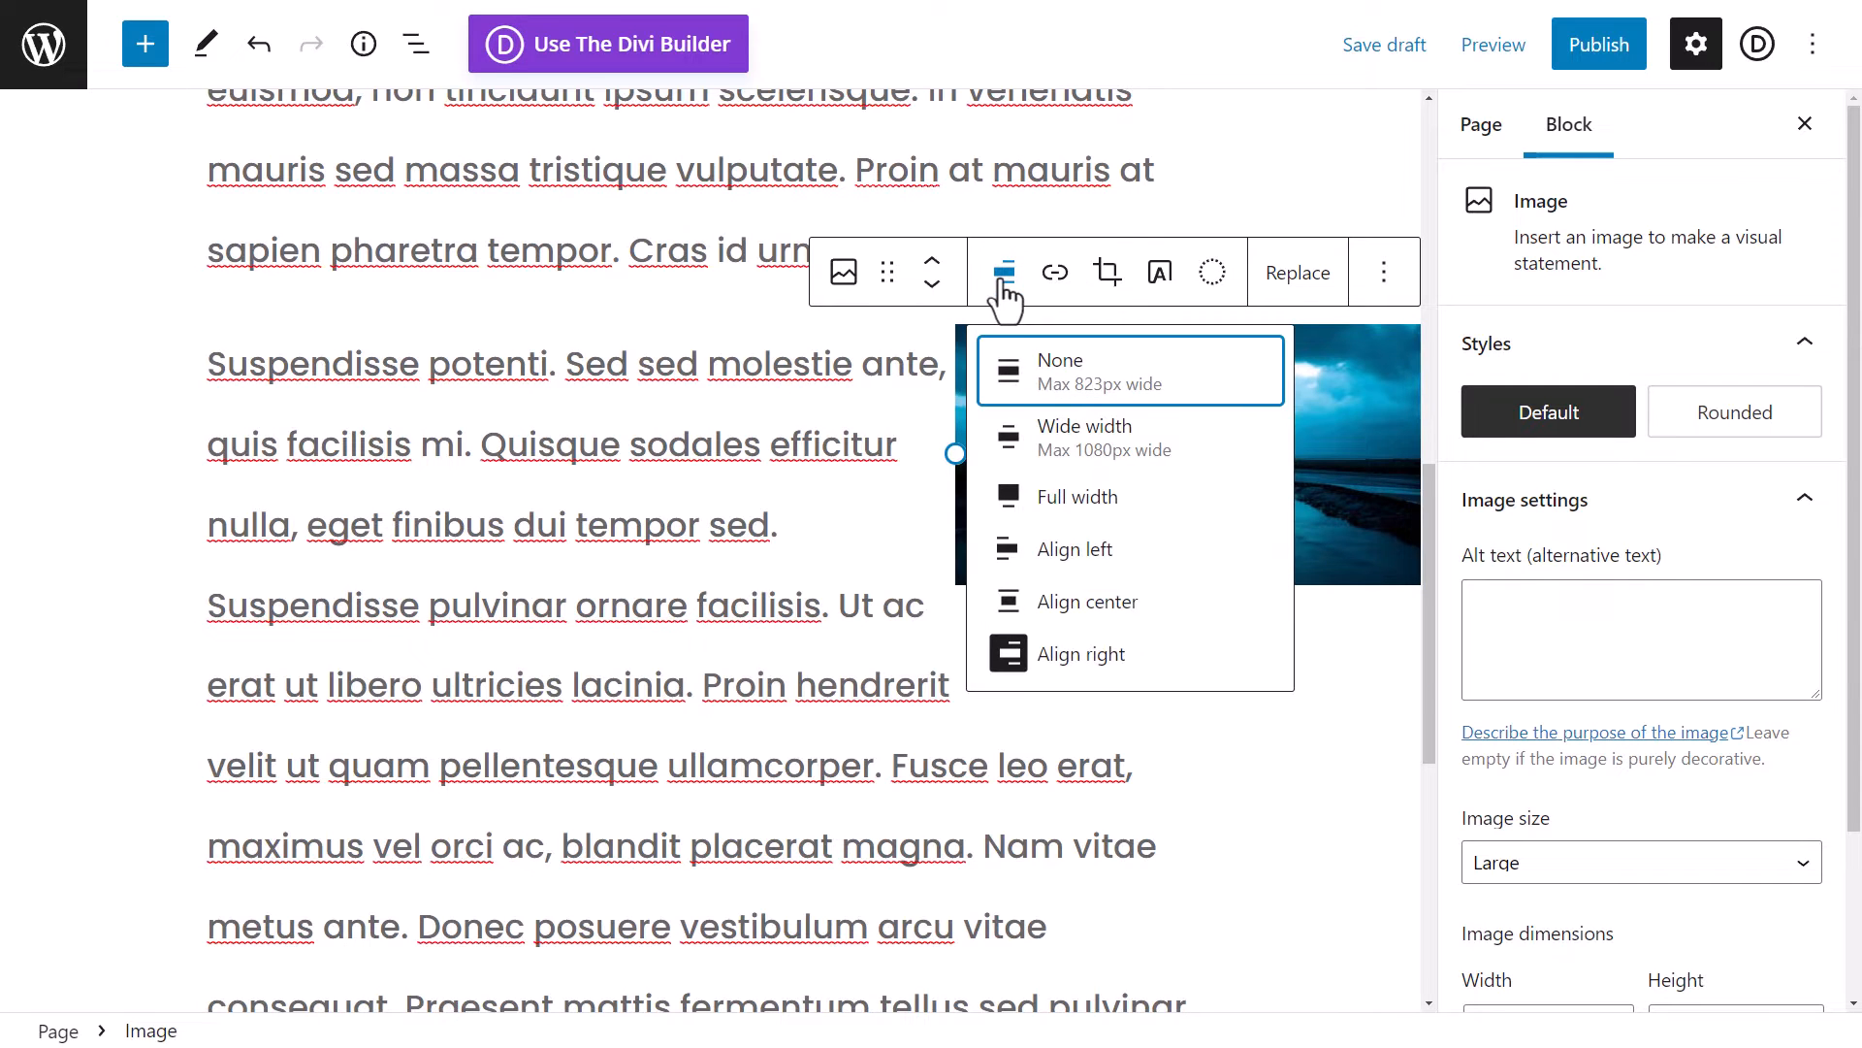
click(1043, 551)
click(211, 279)
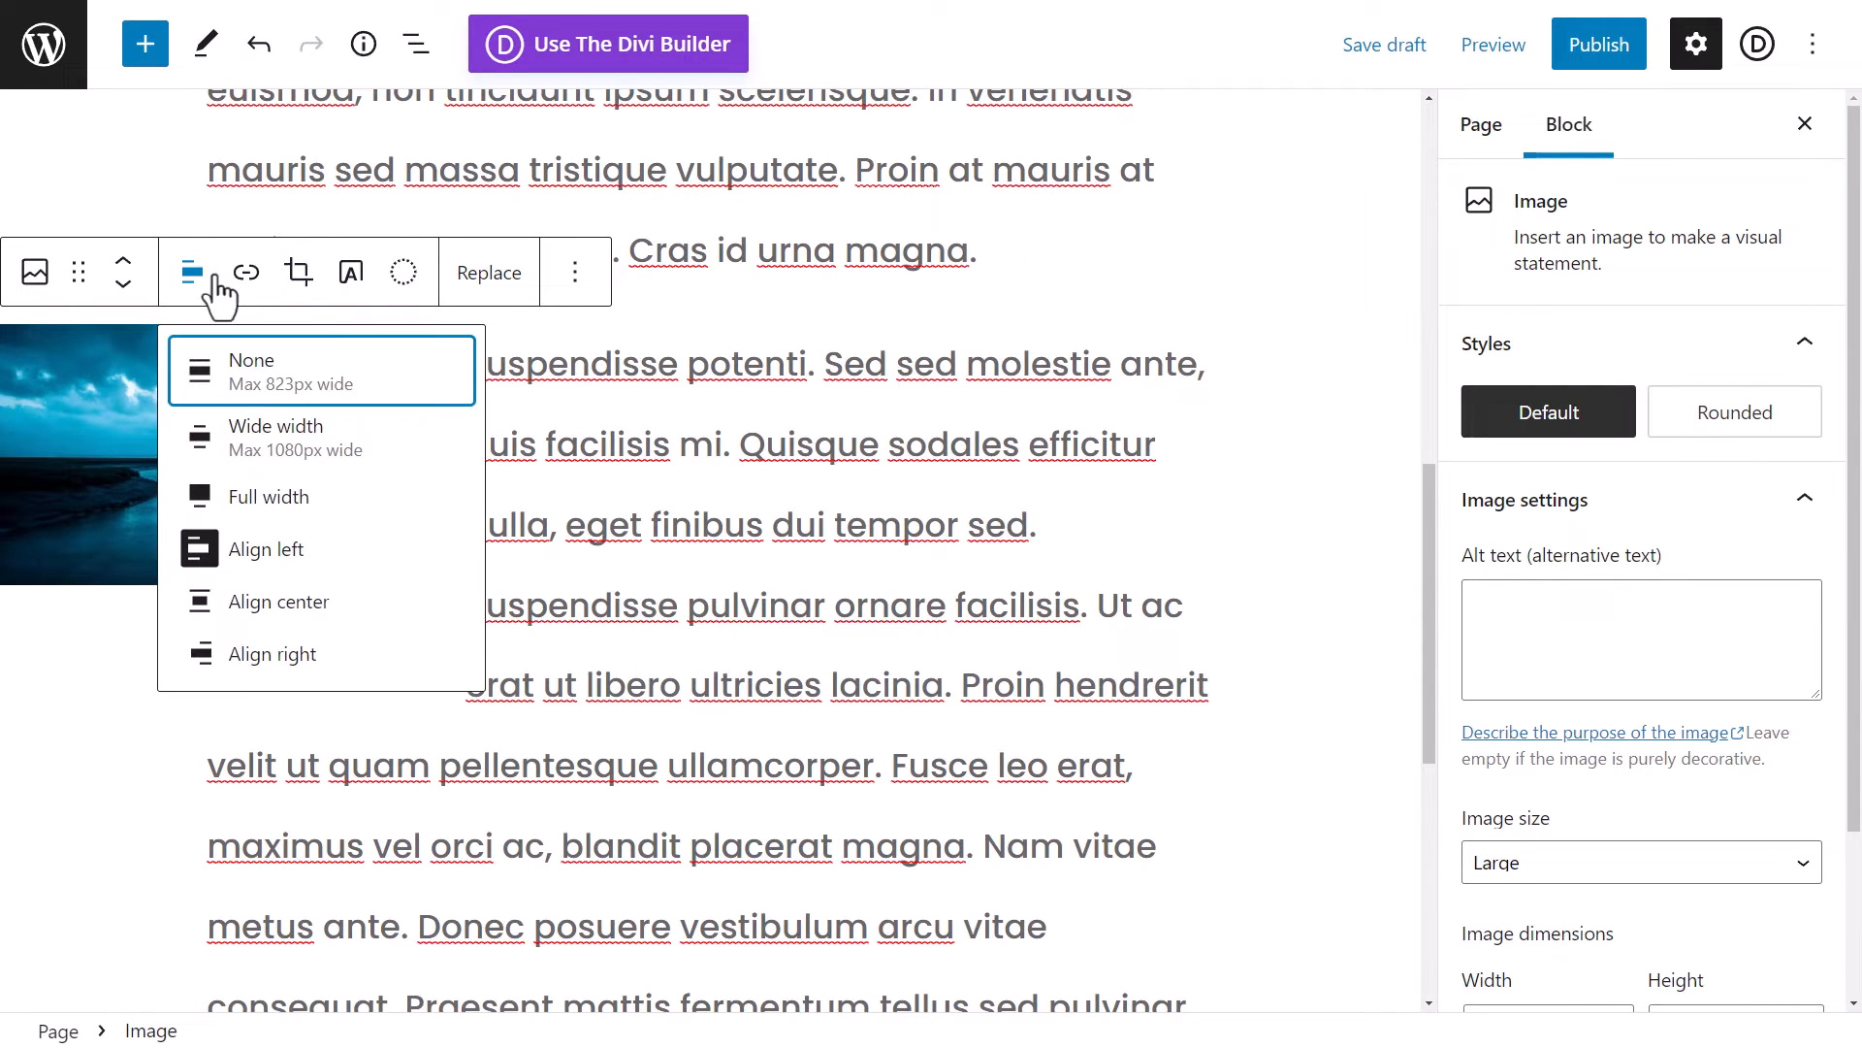
click(276, 602)
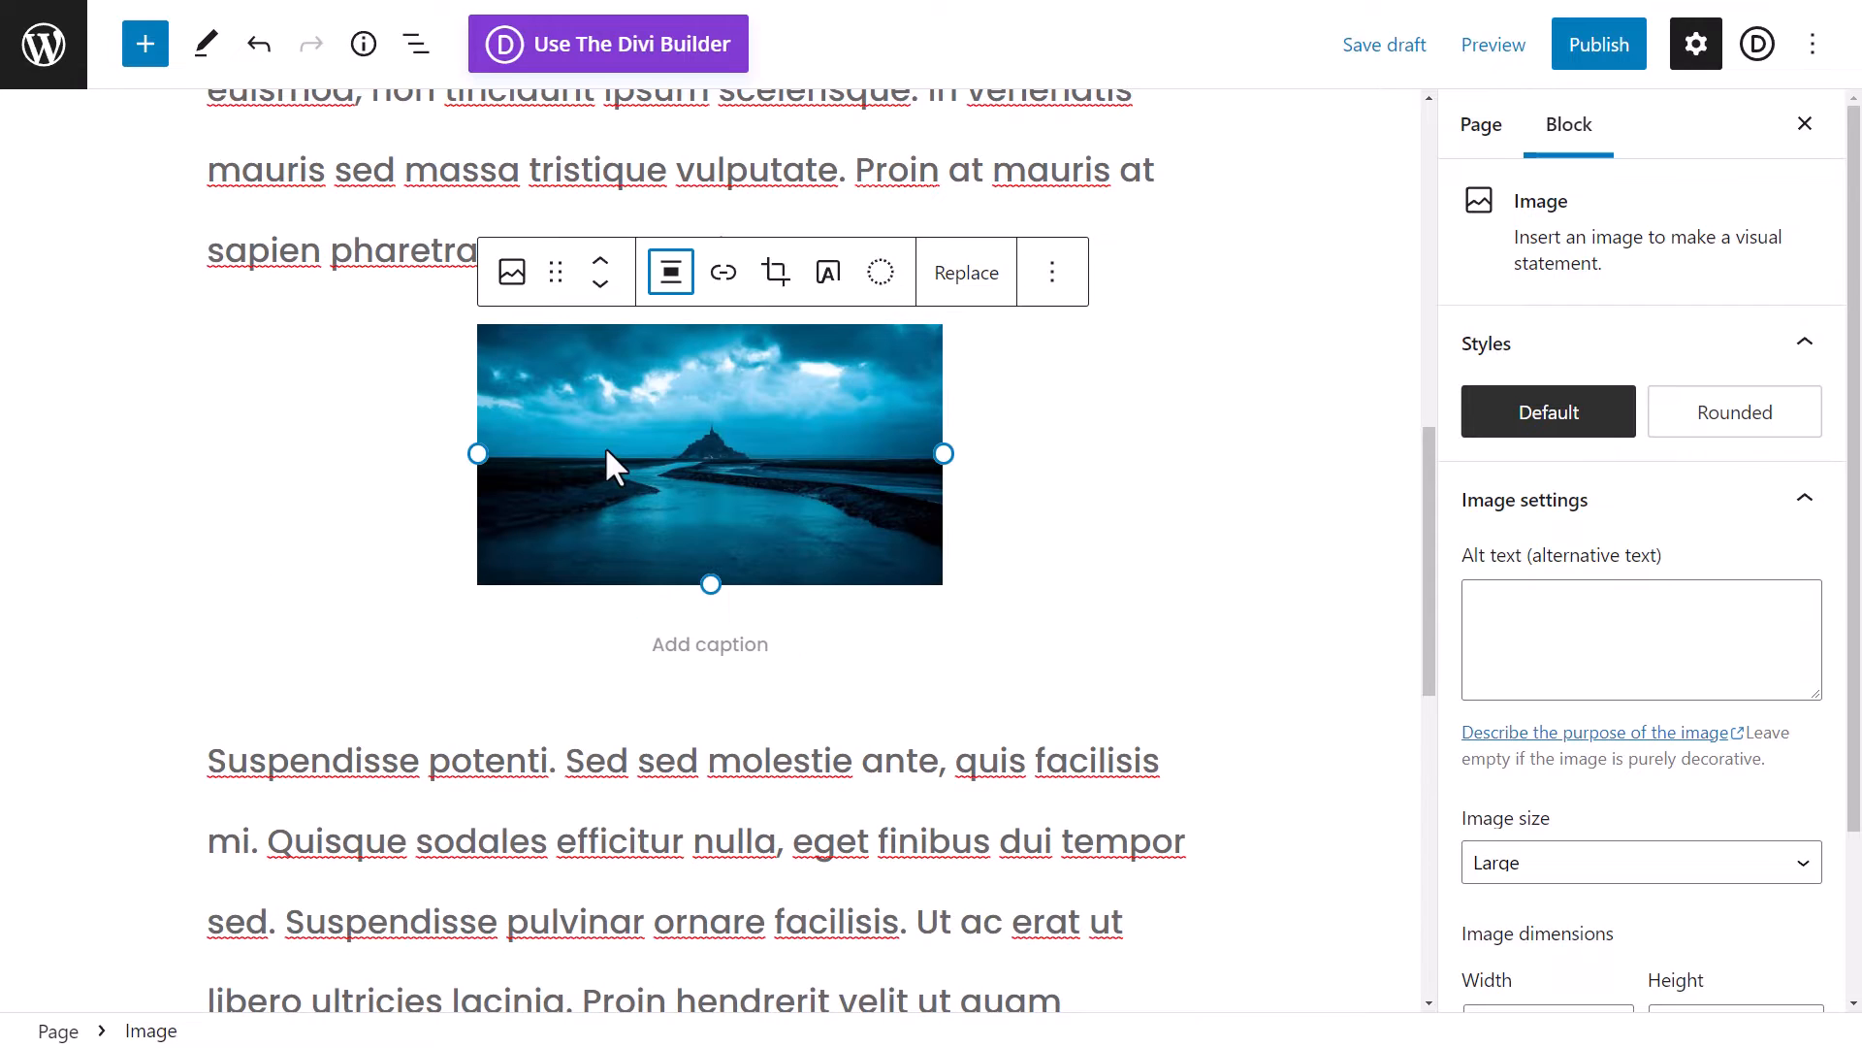
click(673, 278)
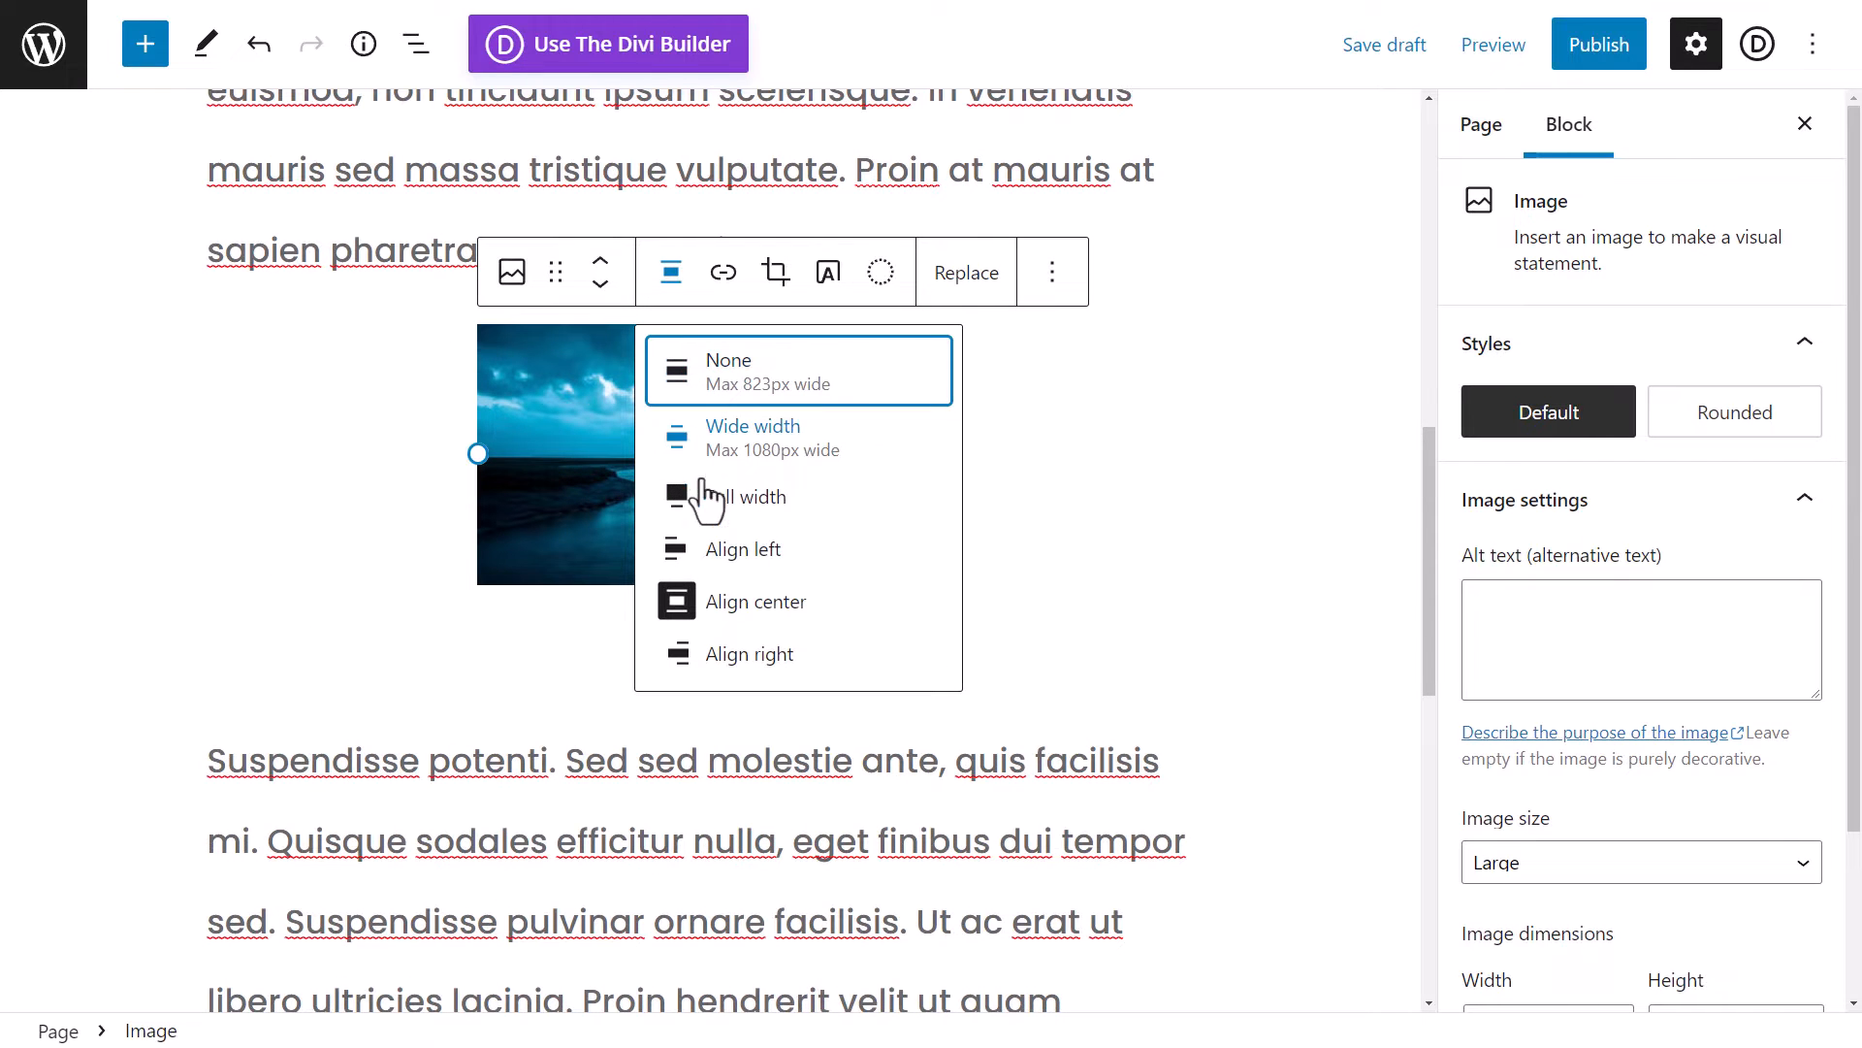
click(708, 500)
scroll(644, 534, down, 5)
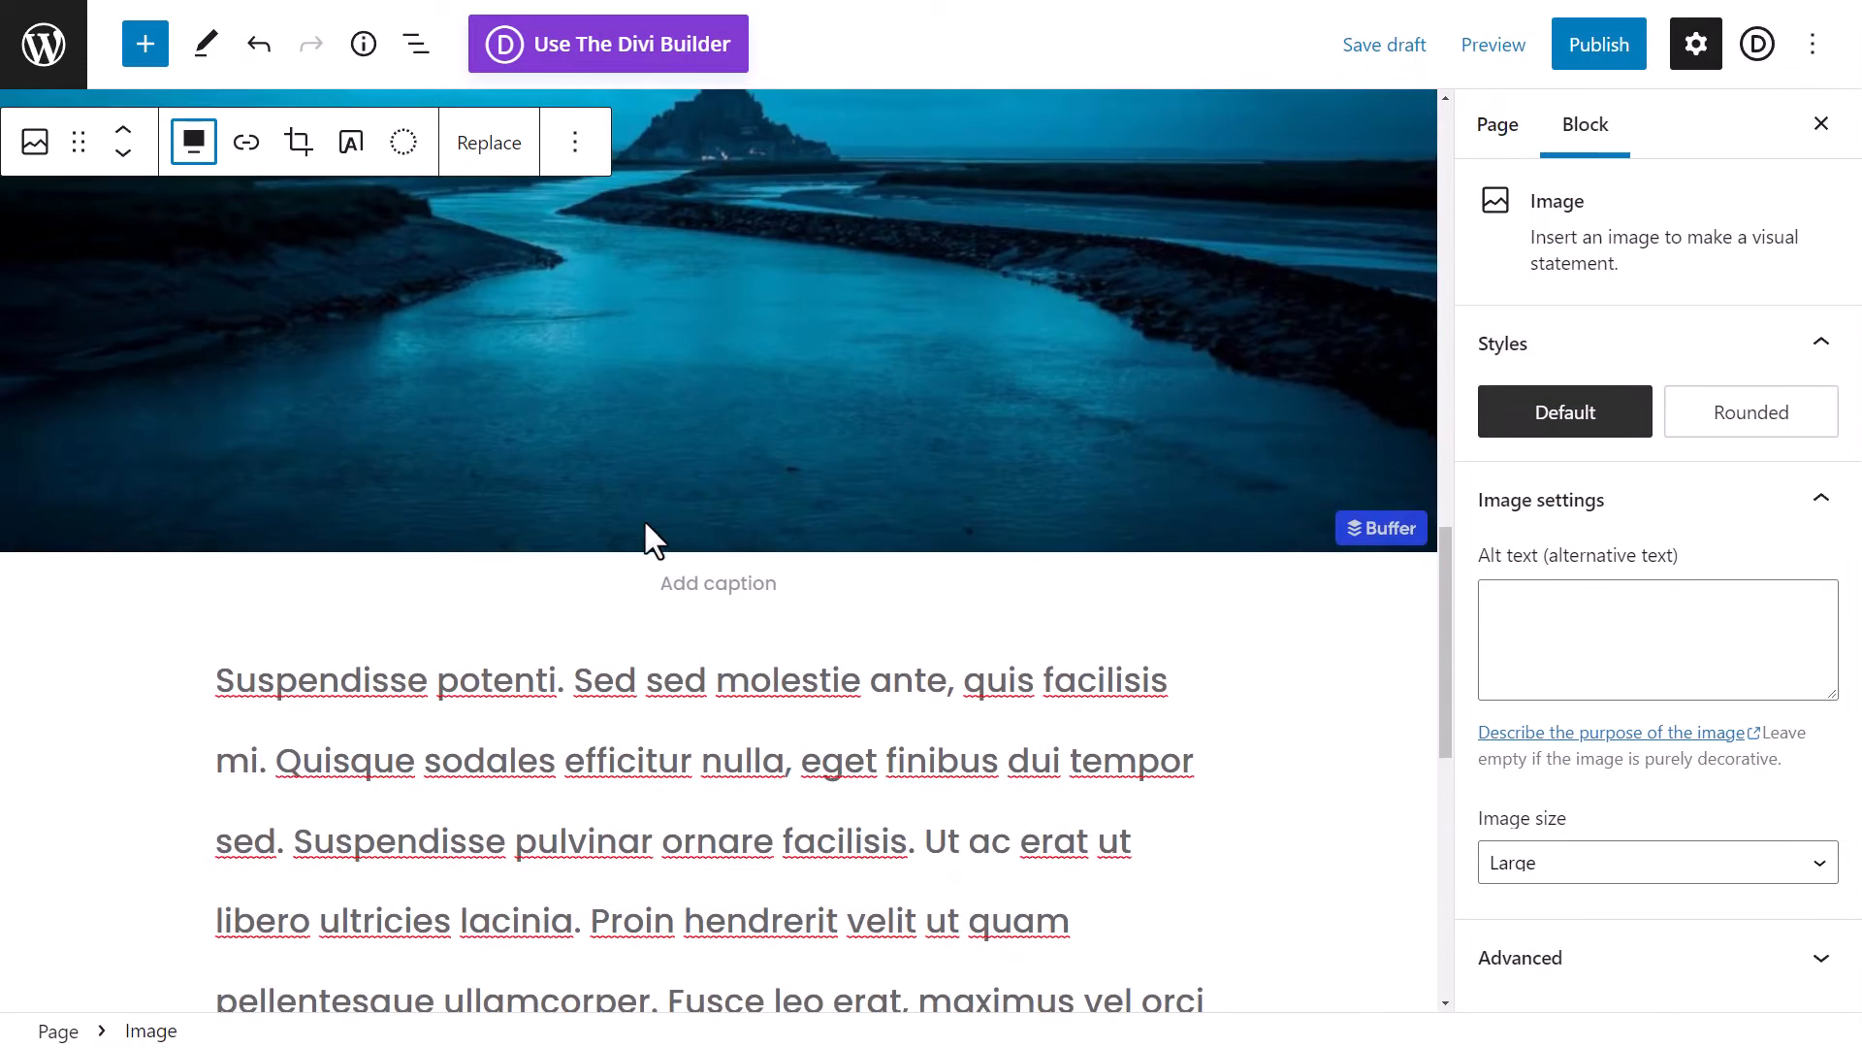
scroll(645, 528, up, 5)
- Set the landscape image's alignment to None and shrink it slightly narrower than the text column
click(196, 146)
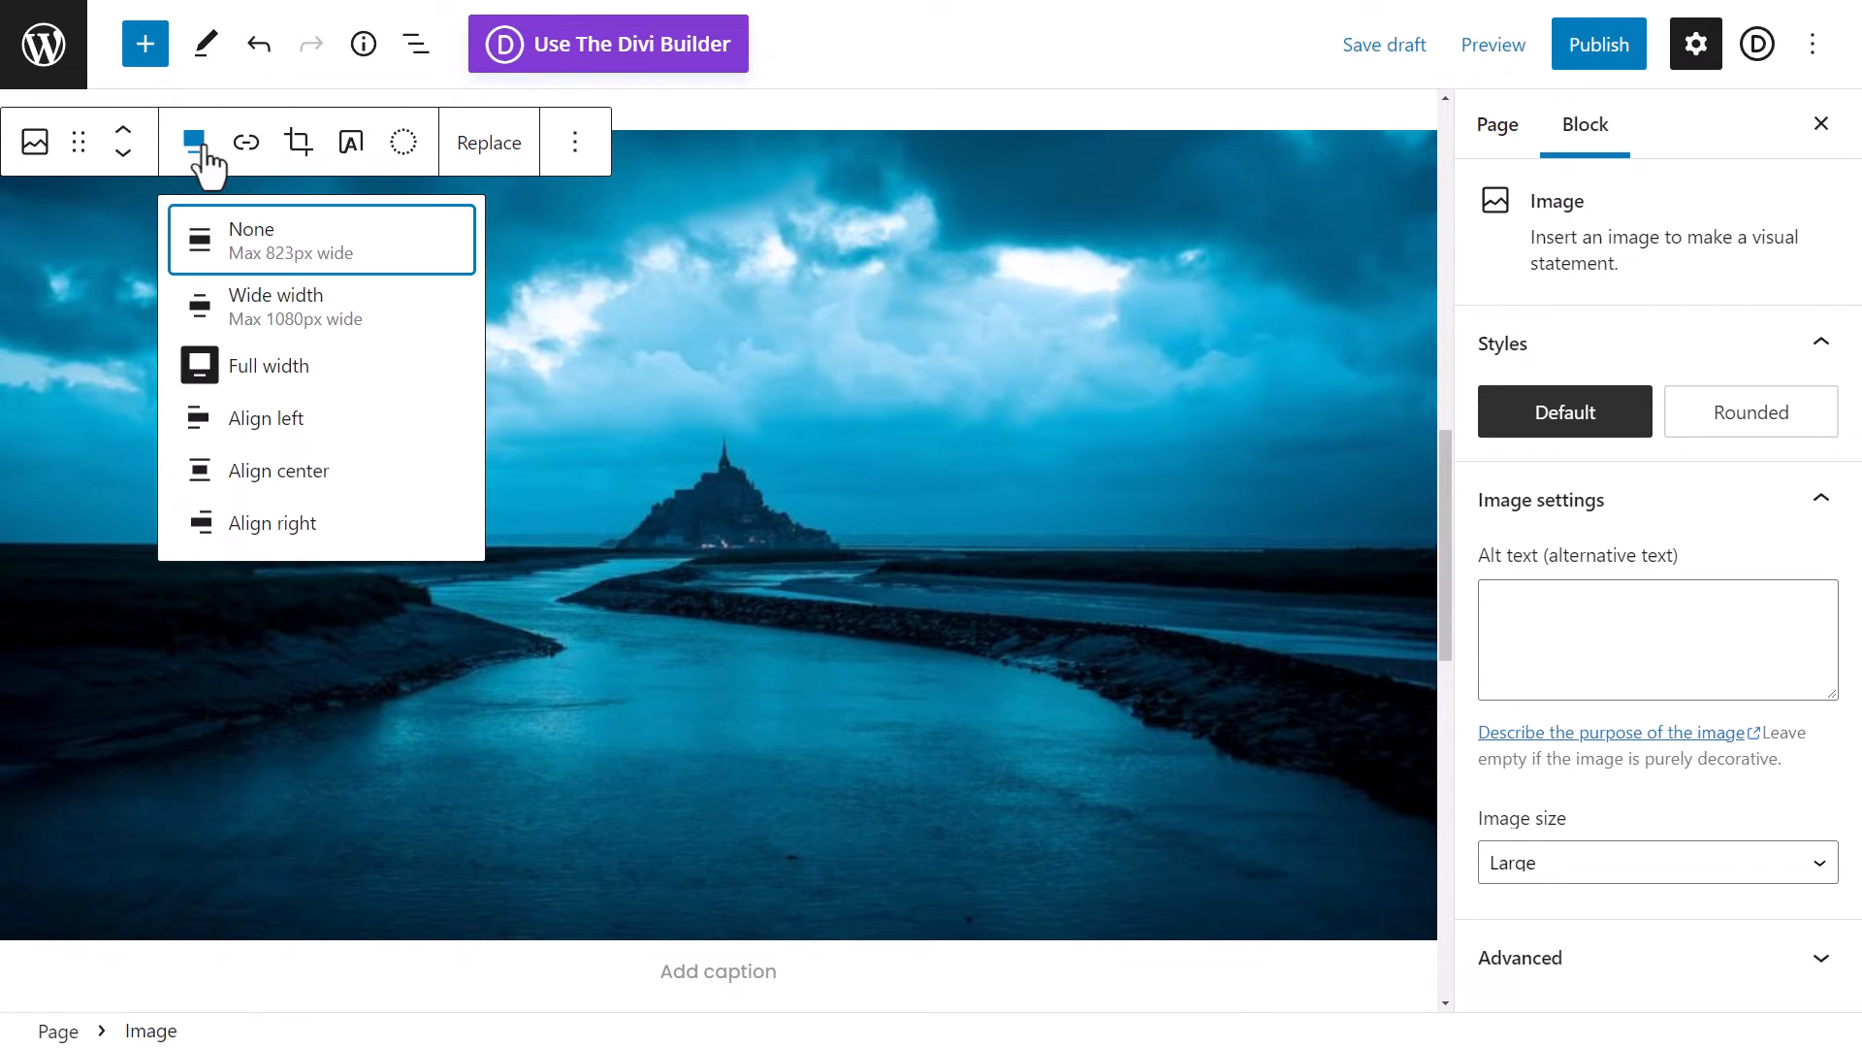
click(281, 255)
drag(1215, 418, 1147, 407)
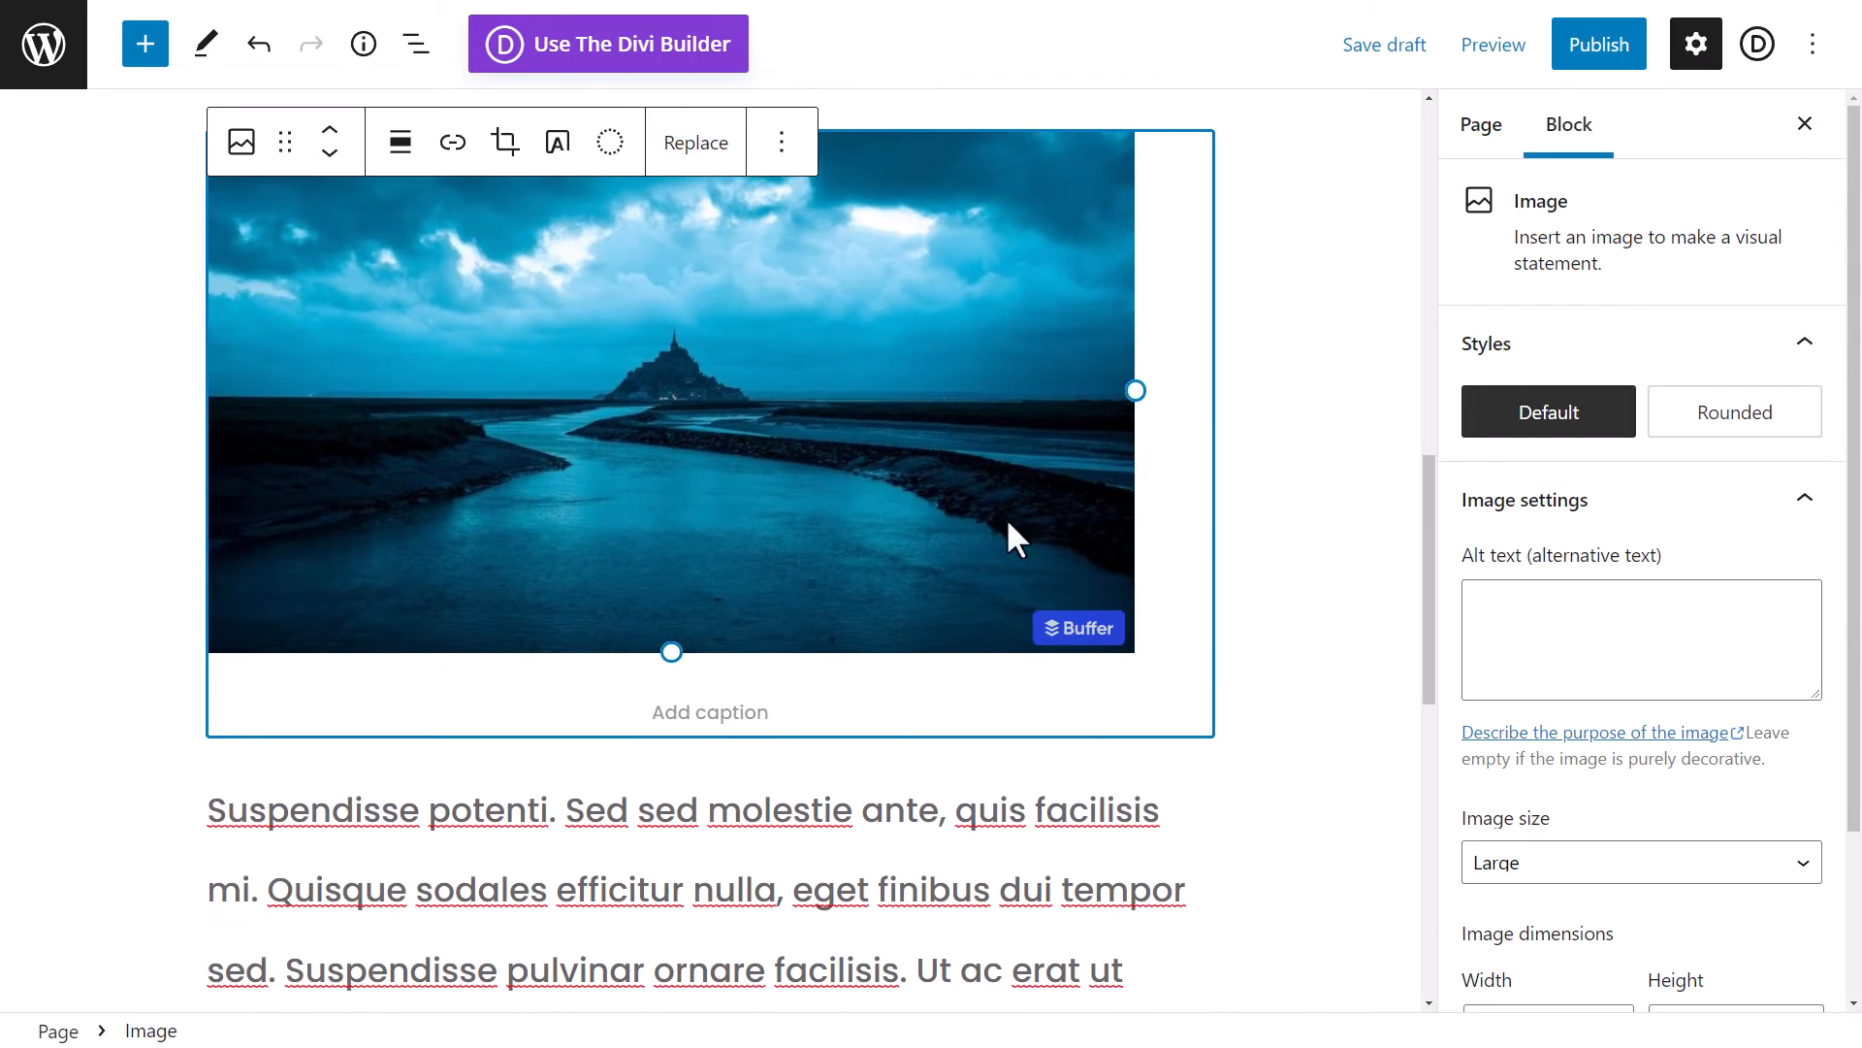
- Split the "Suspendisse potenti" paragraph before "Nam vitae metus ante" into two paragraph blocks
scroll(1007, 522, down, 9)
click(698, 337)
key(Return)
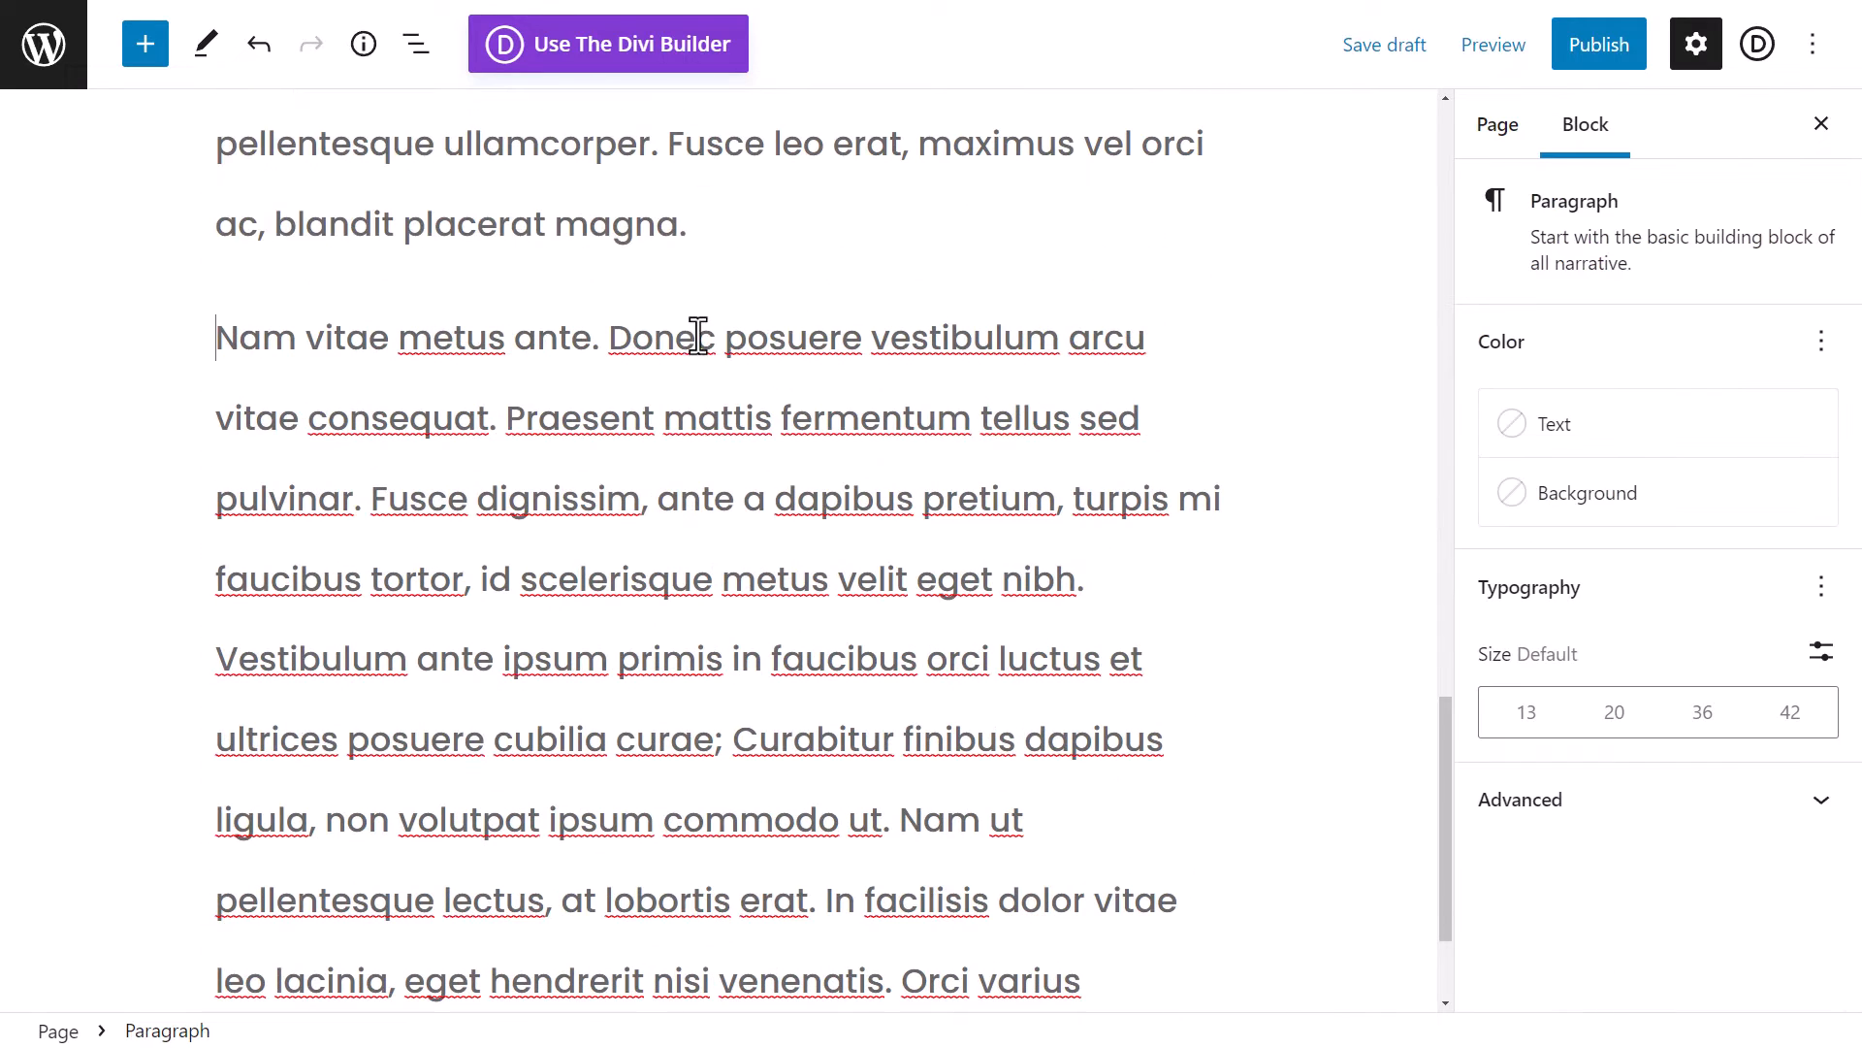
- Insert an Image block between the paragraph ending "blandit placerat magna" and the "Nam vitae metus ante" paragraph
click(820, 229)
key(Return)
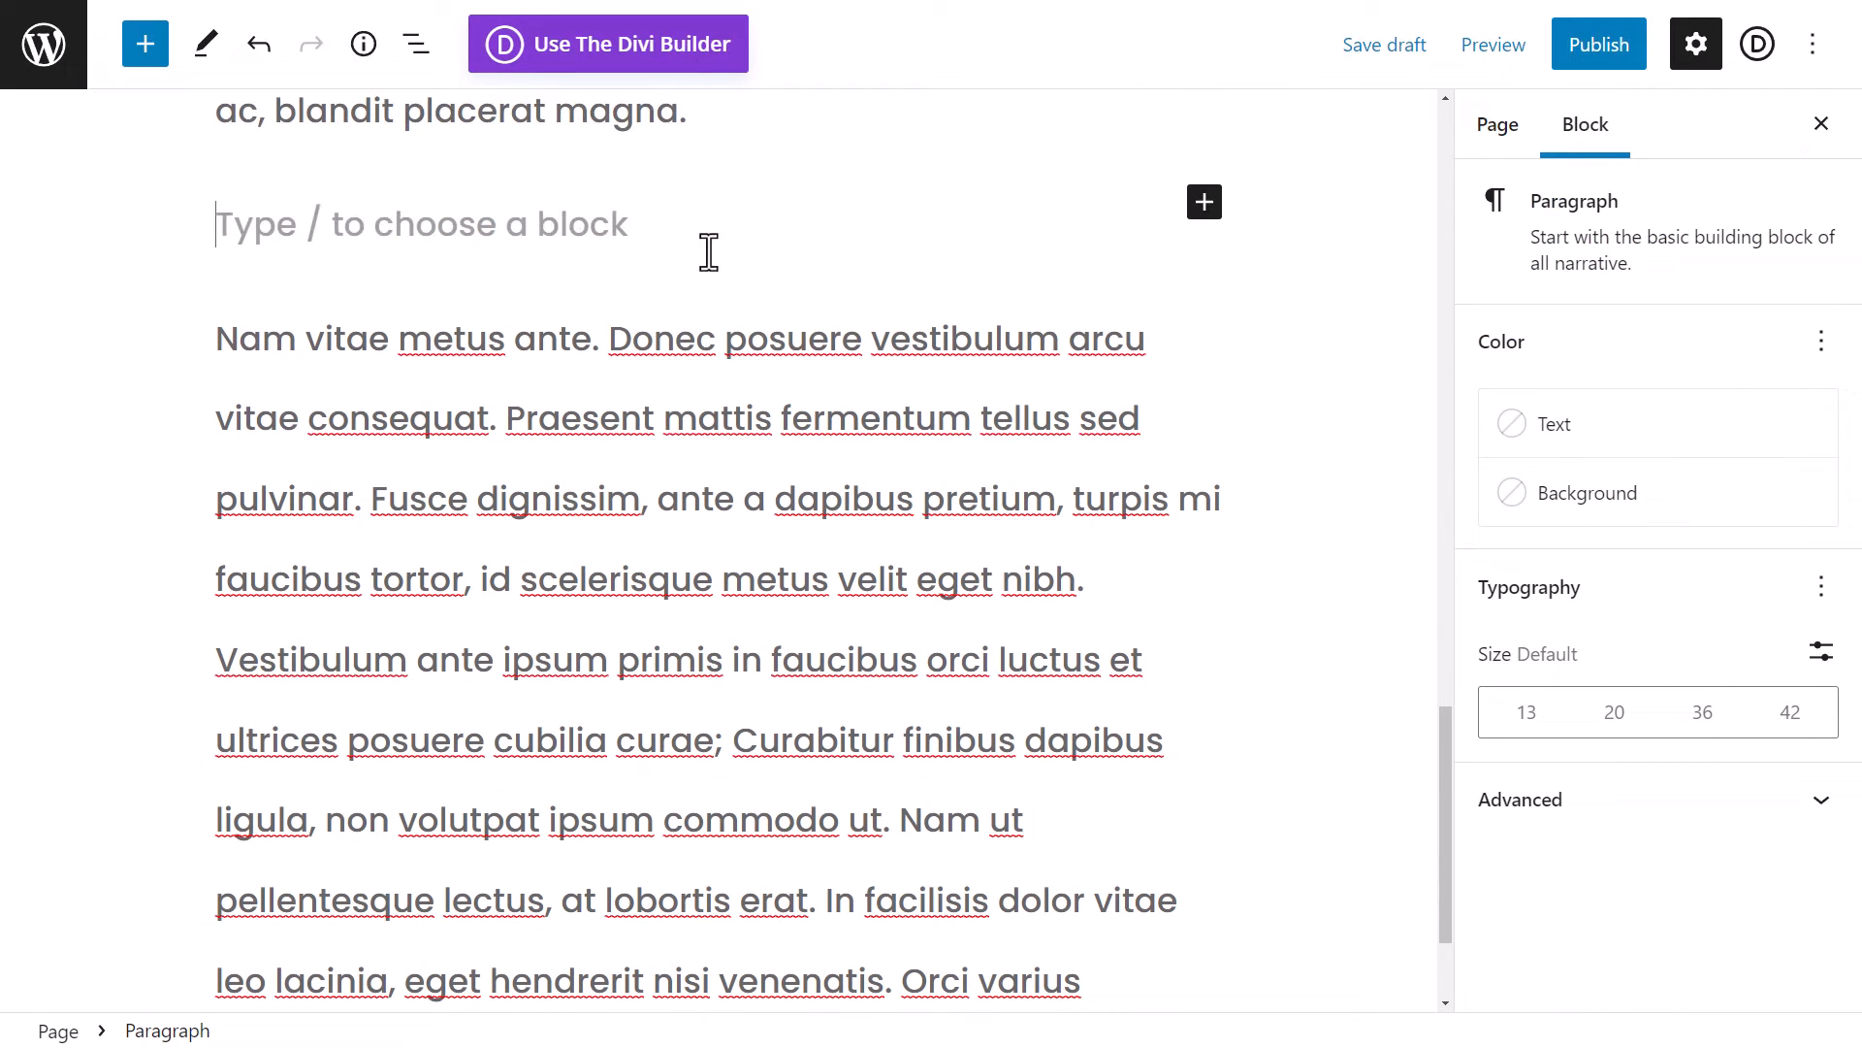
click(1202, 209)
click(1440, 405)
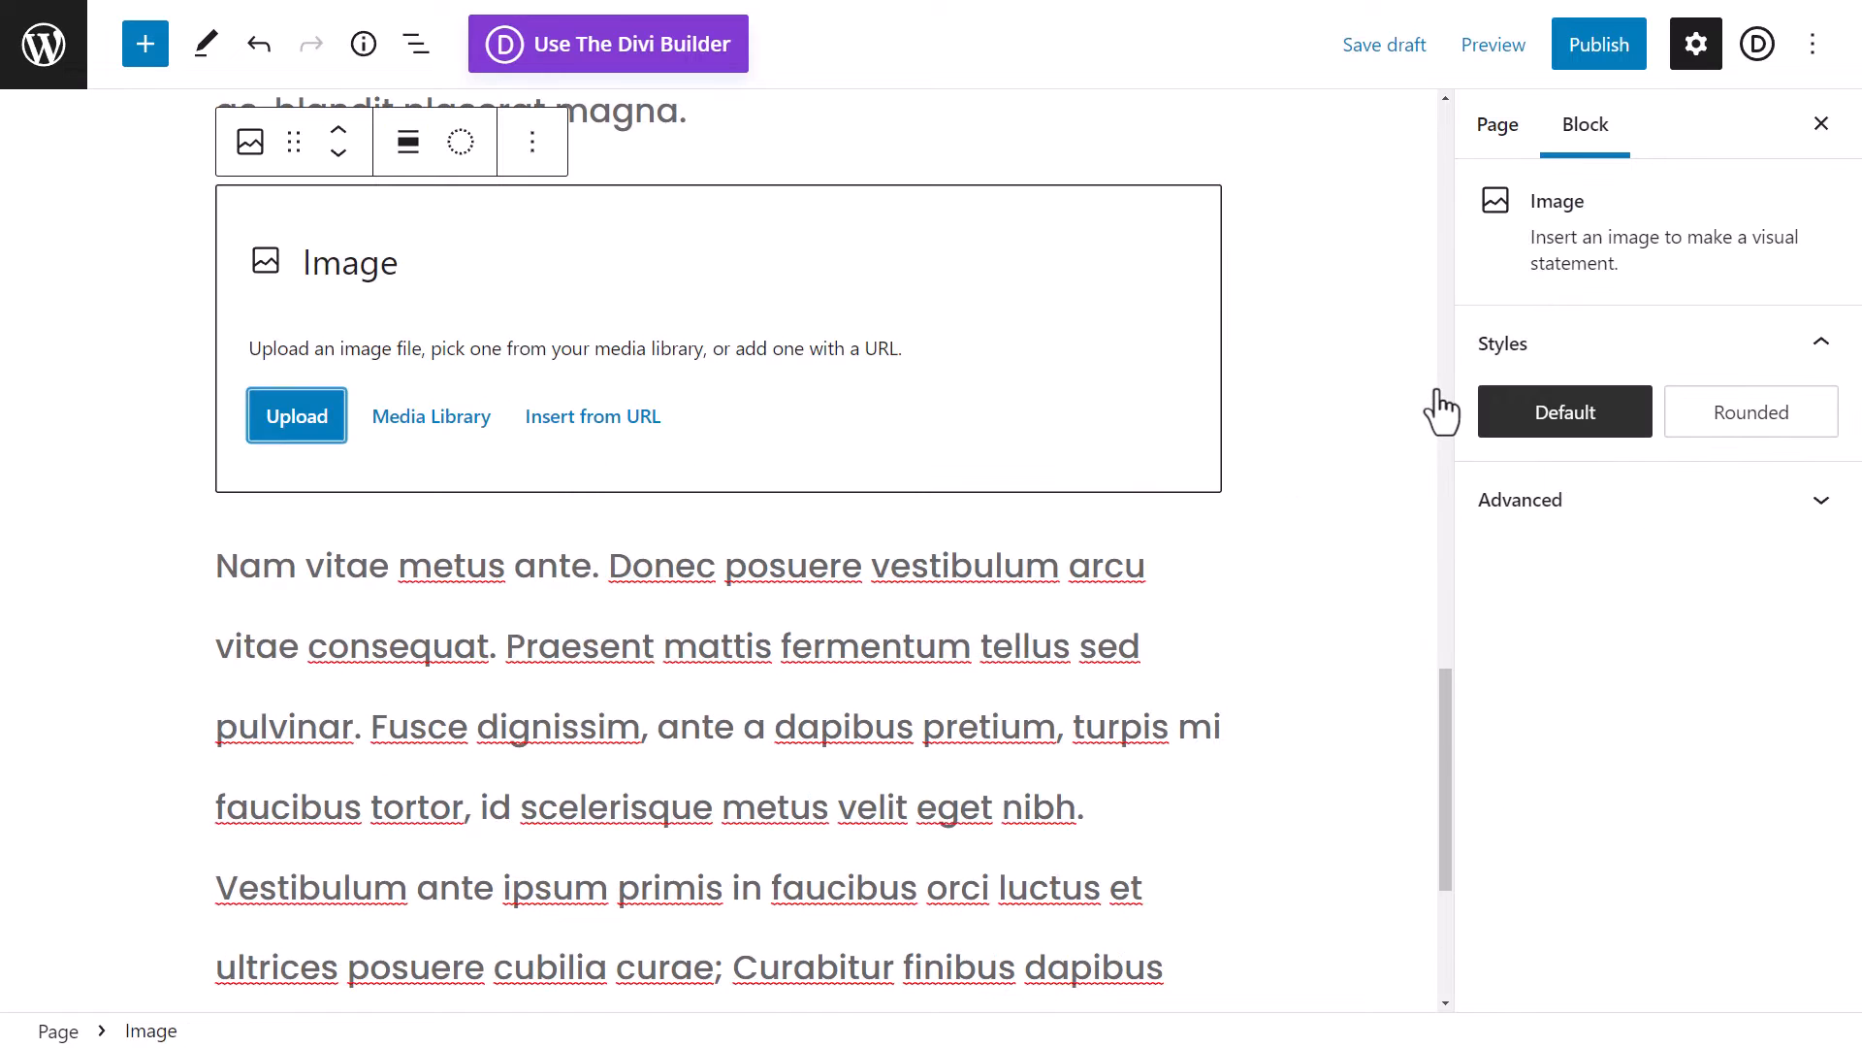
- Fill the new Image block with the skateboard photo from the media library and align it right beside the paragraph
click(417, 420)
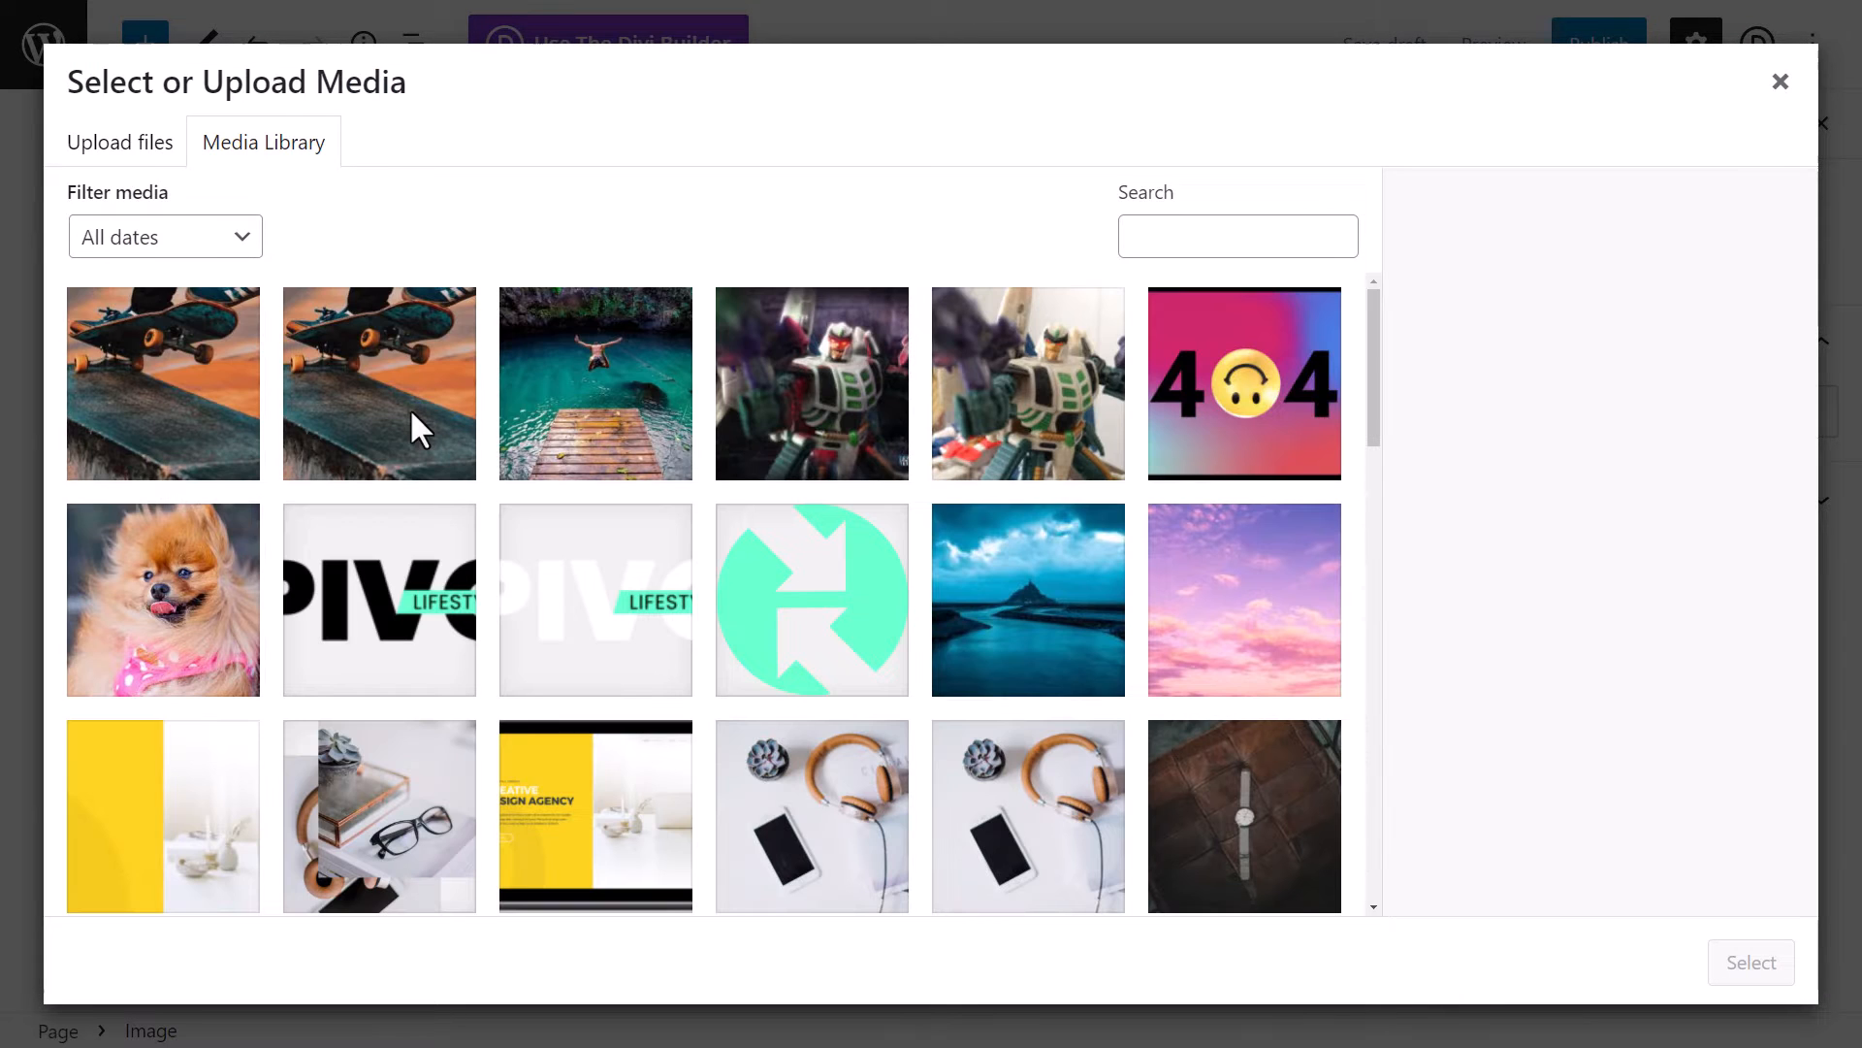
click(436, 419)
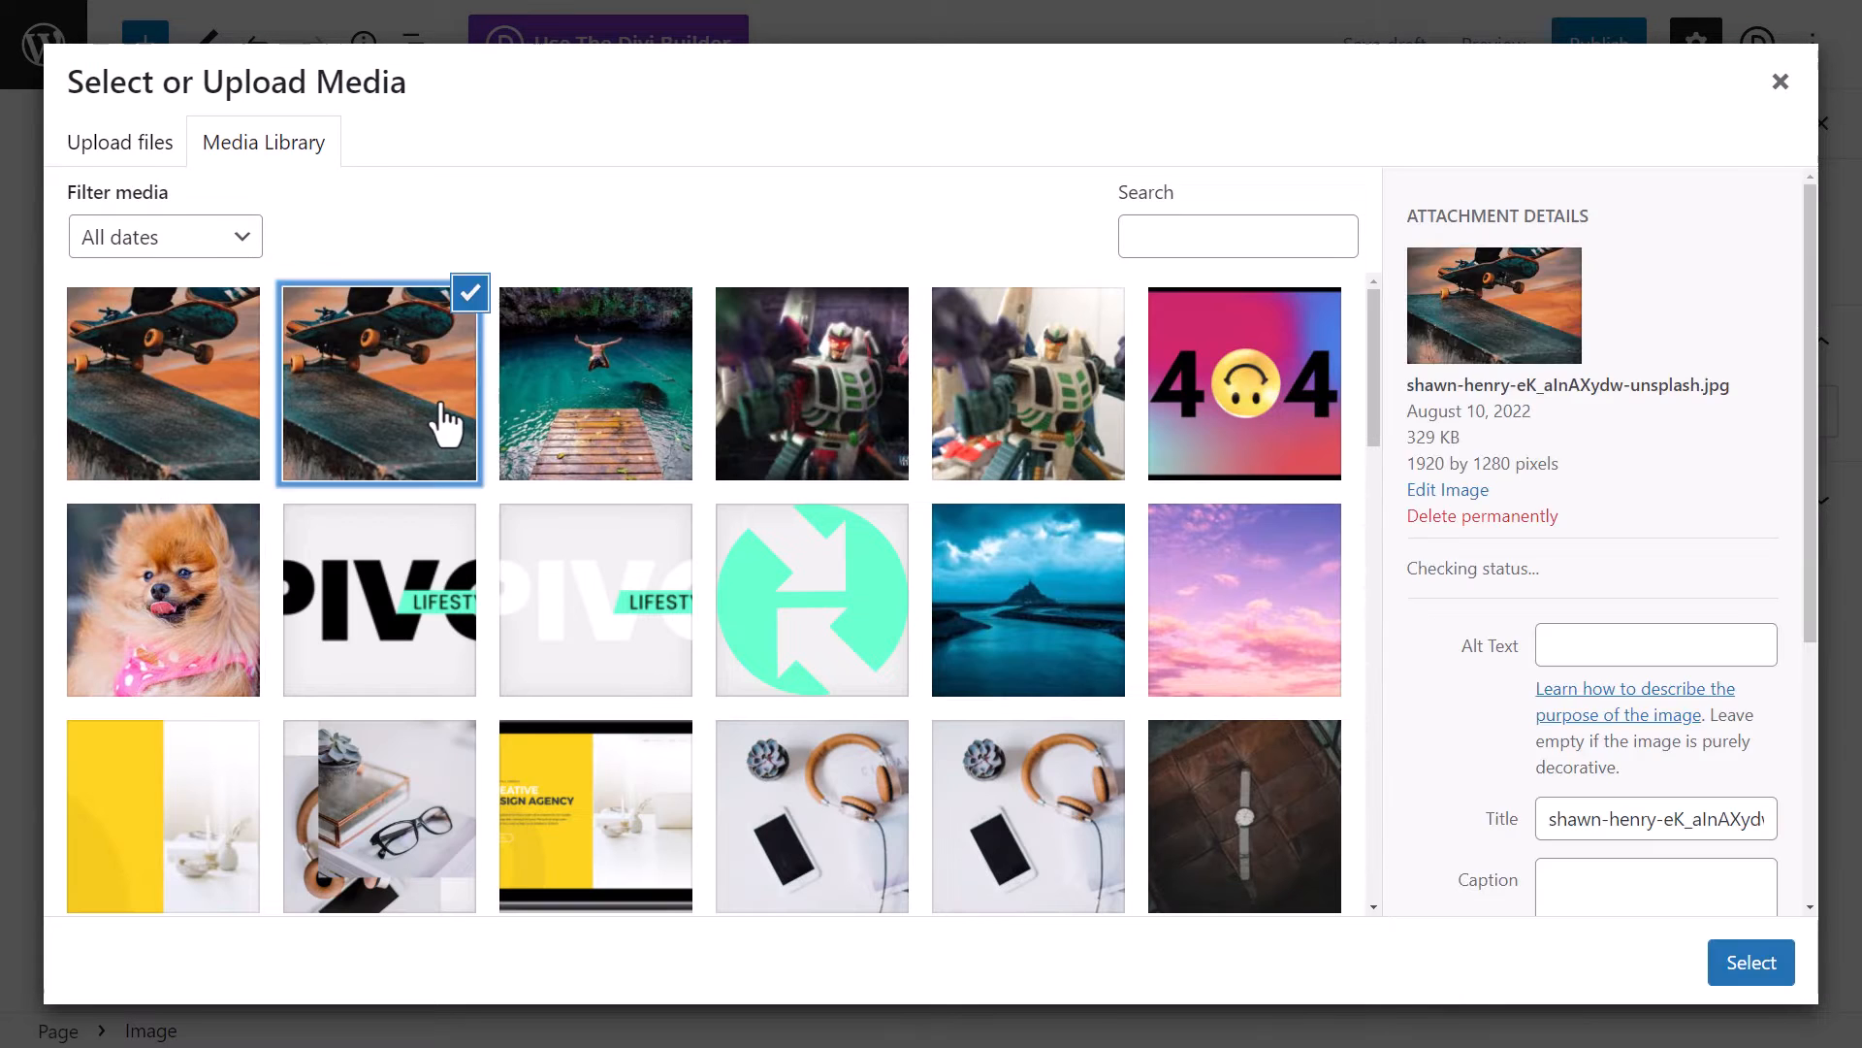
click(1752, 962)
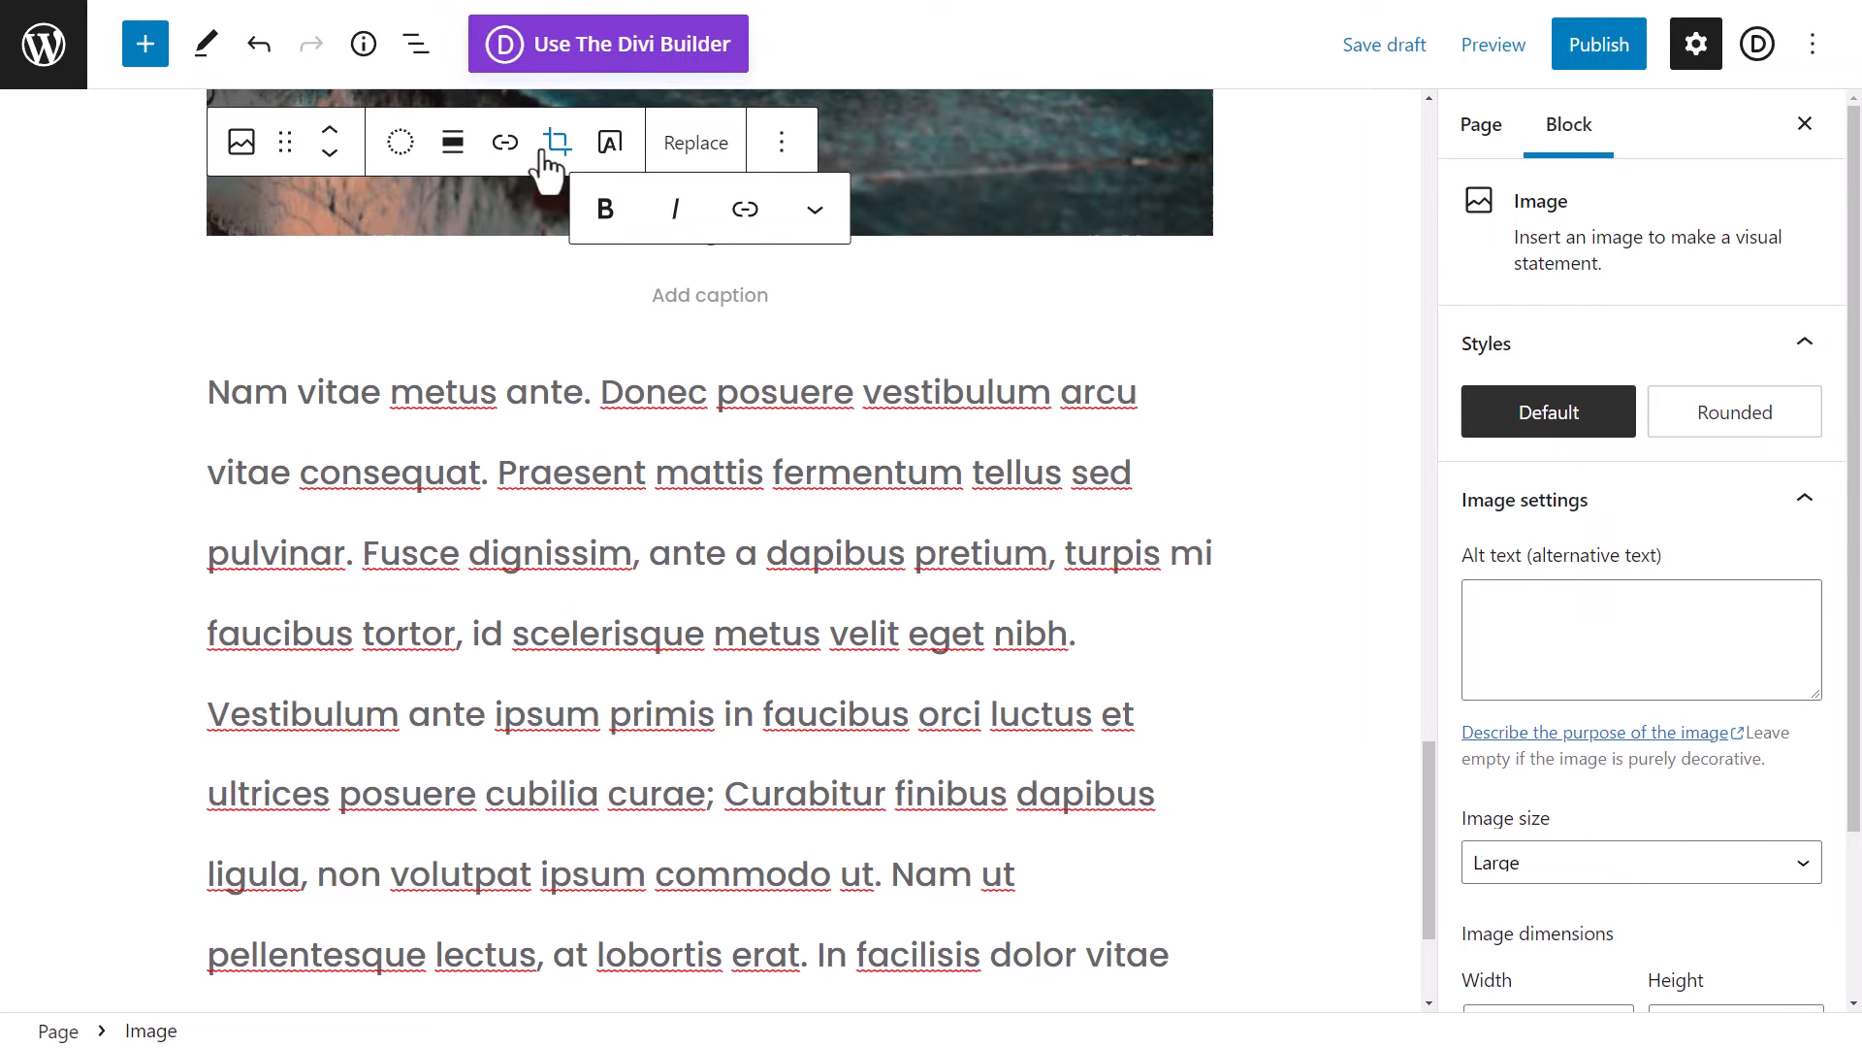
click(469, 165)
click(539, 524)
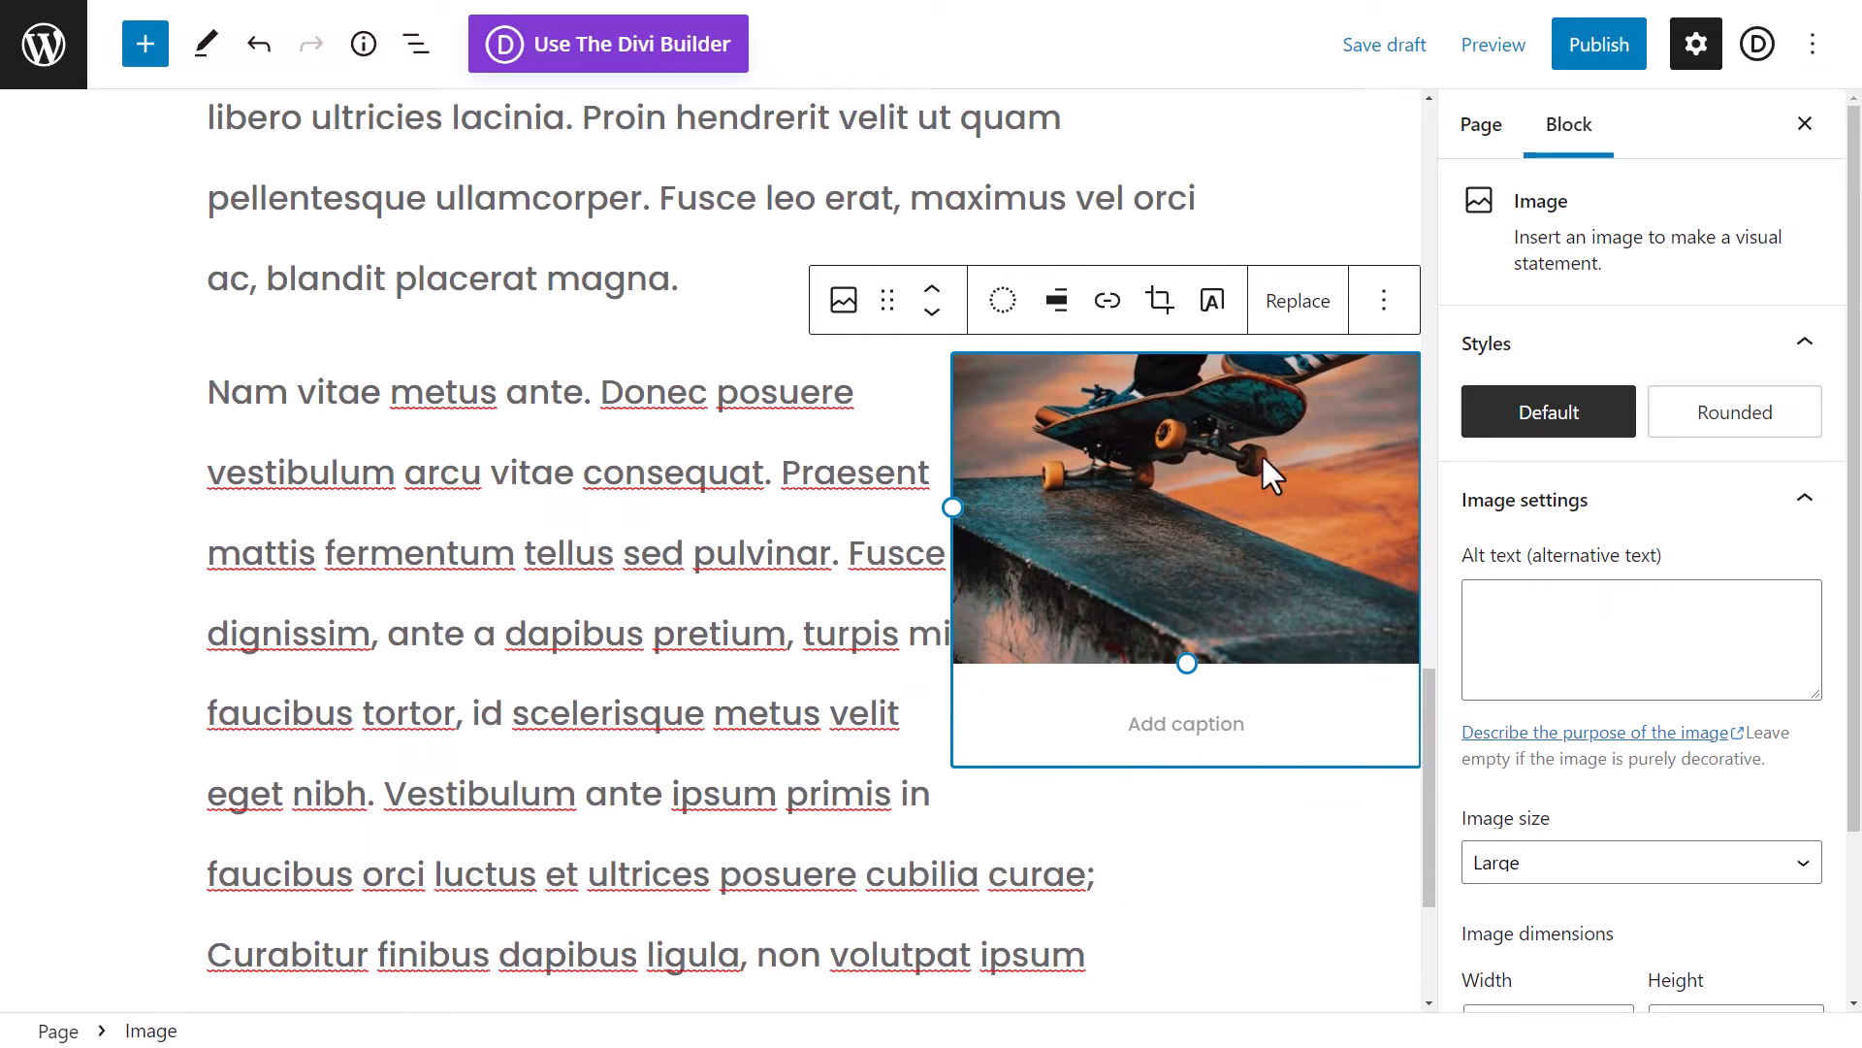
- Preview the test page in a new browser tab
scroll(1157, 530, up, 3)
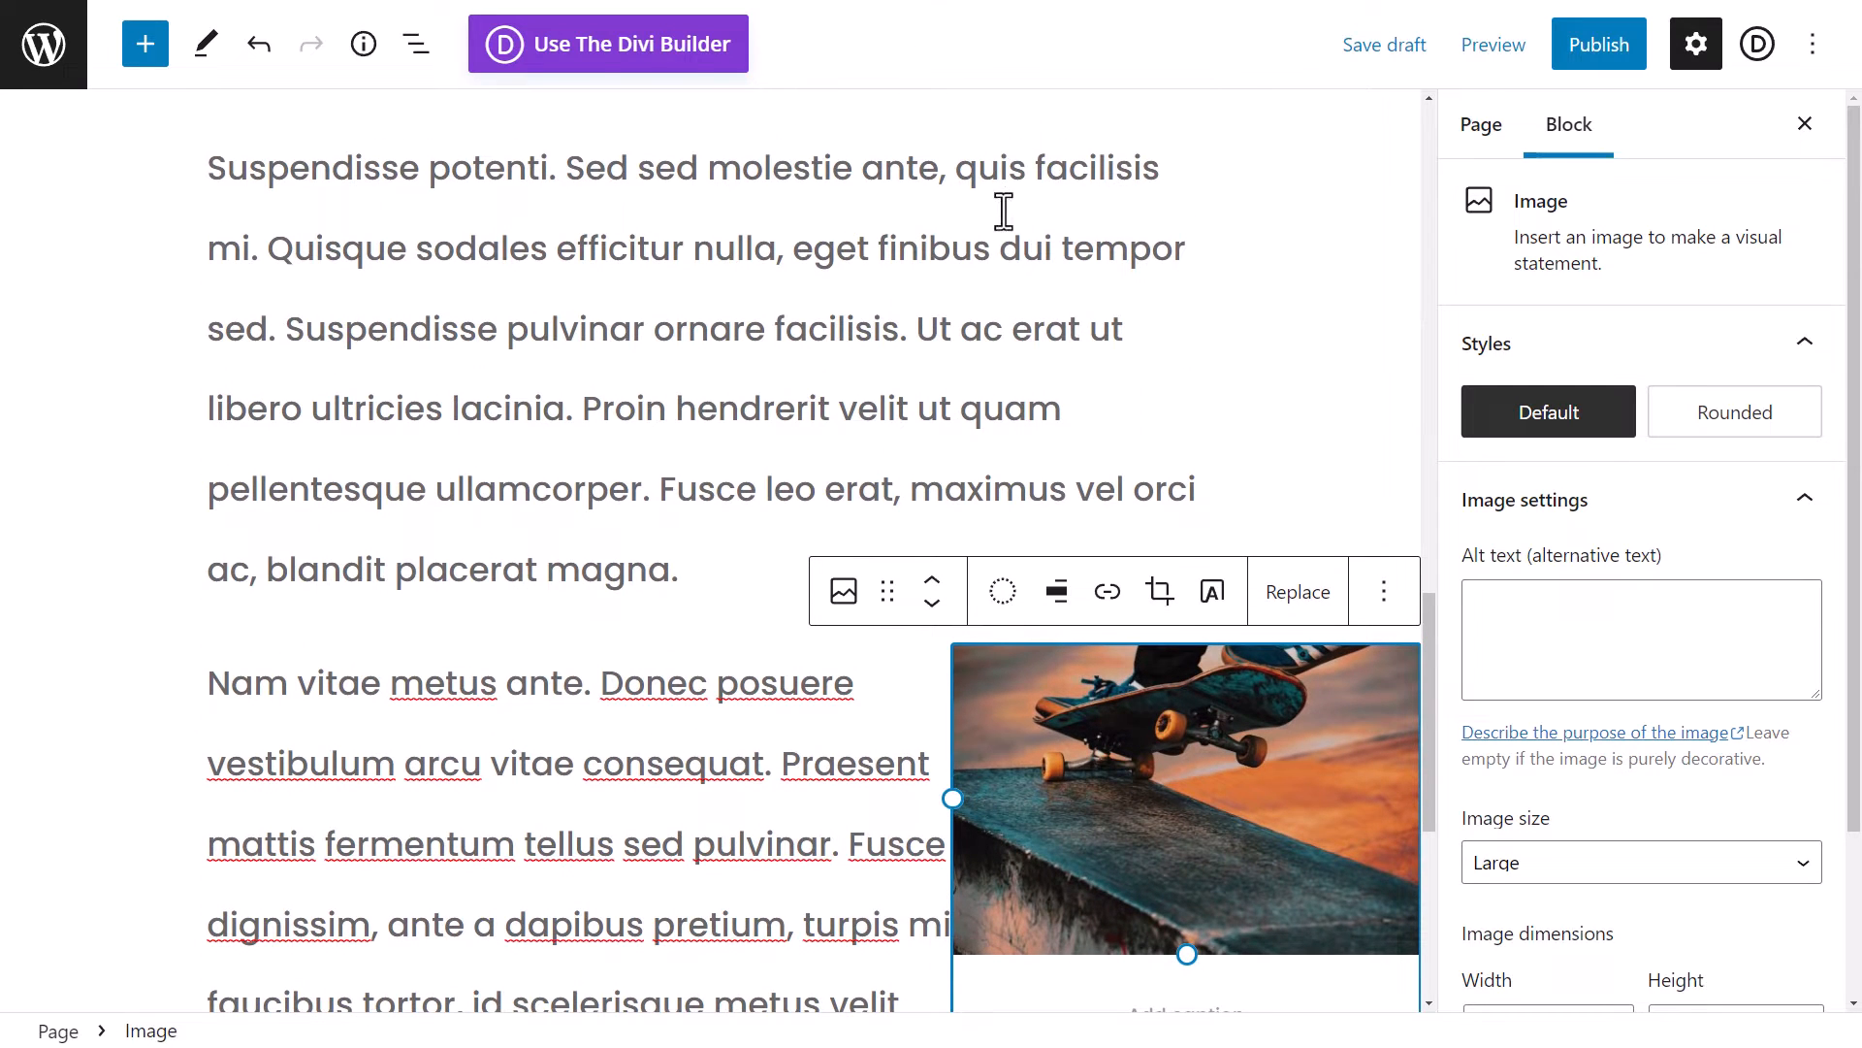
click(1511, 50)
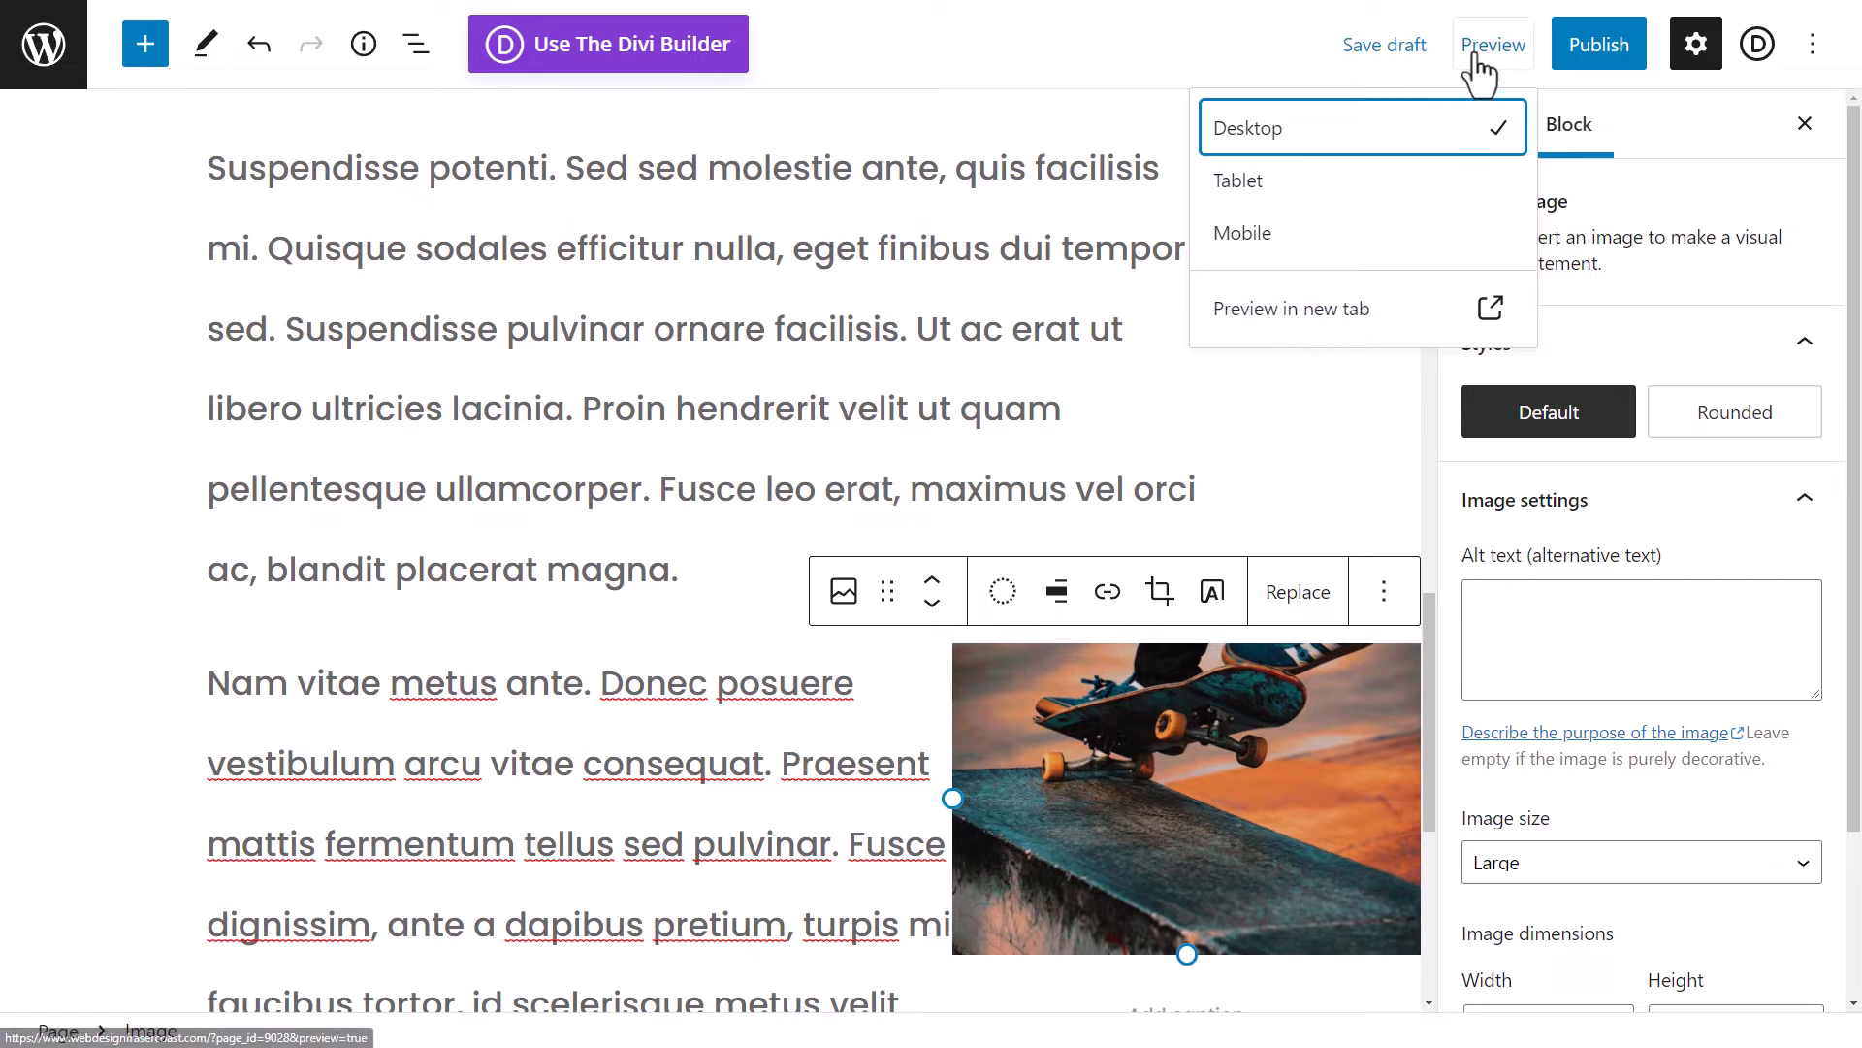
click(1271, 312)
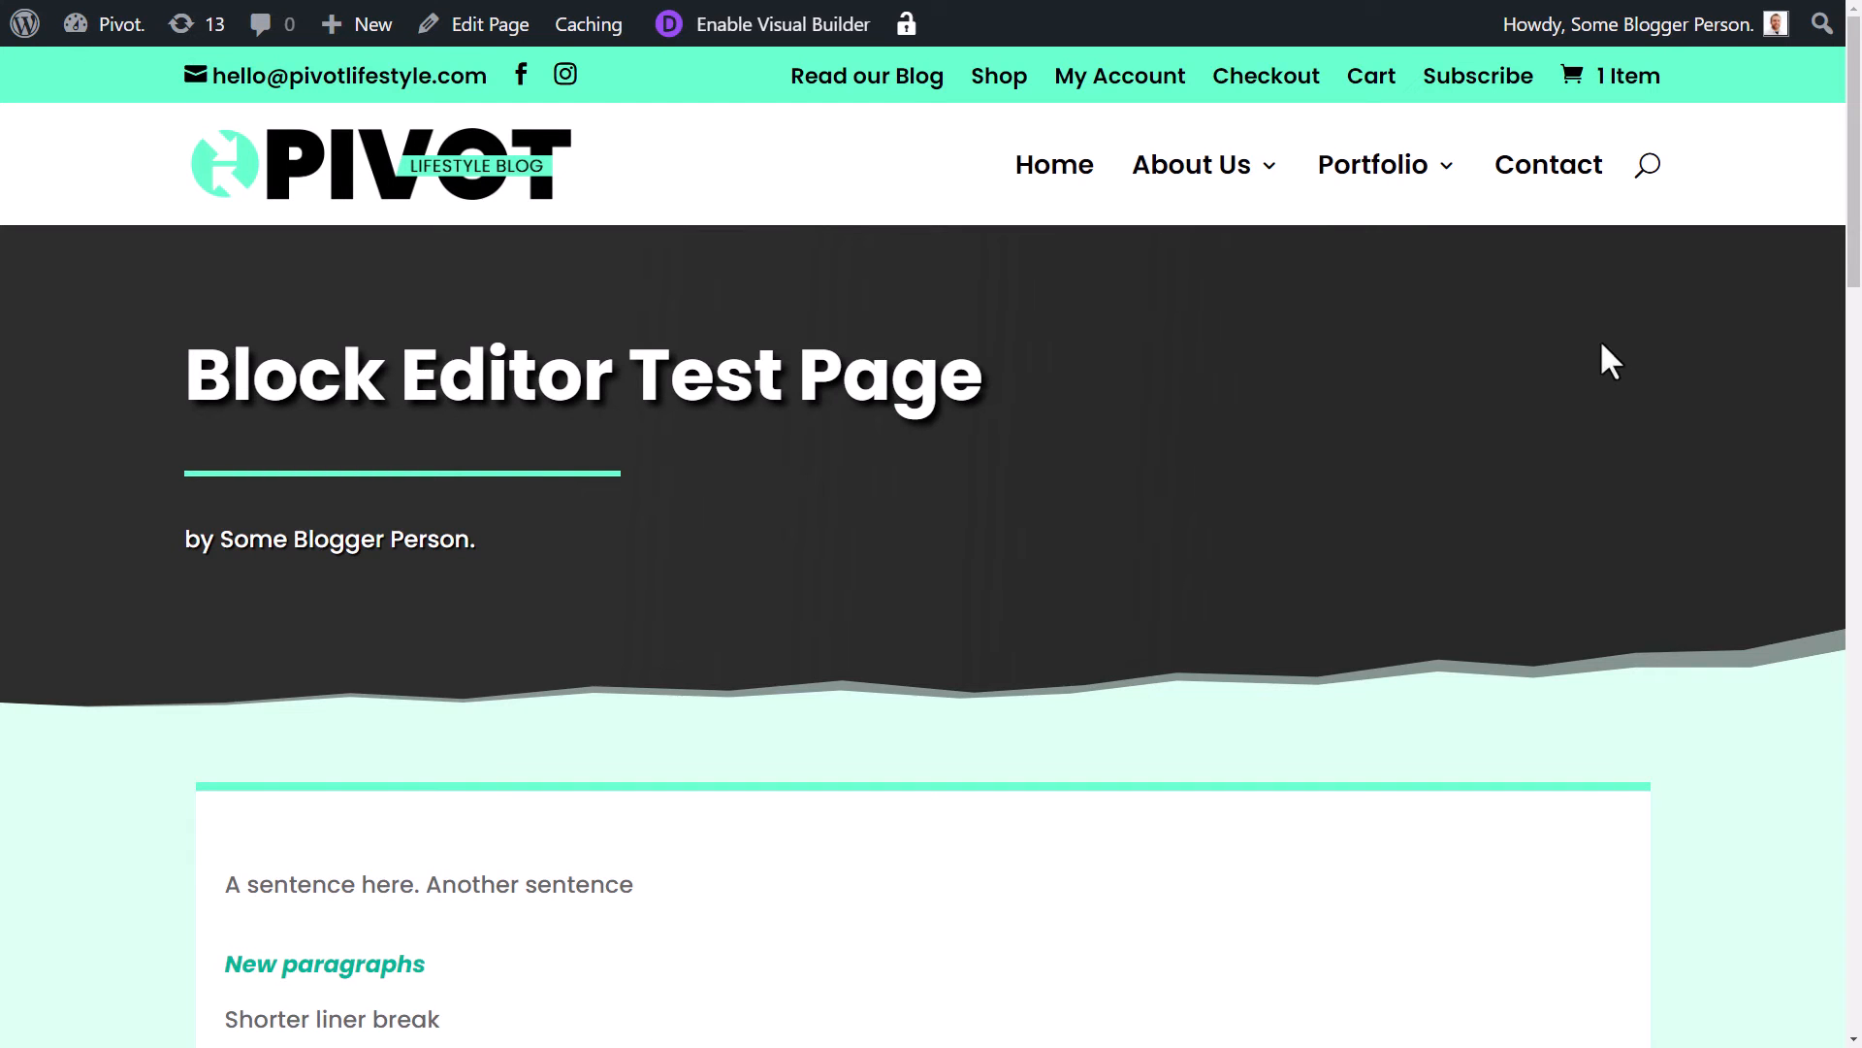
- Examine the previewed page from its title and author line through the formatted text and link to both images
drag(1855, 184, 103, 198)
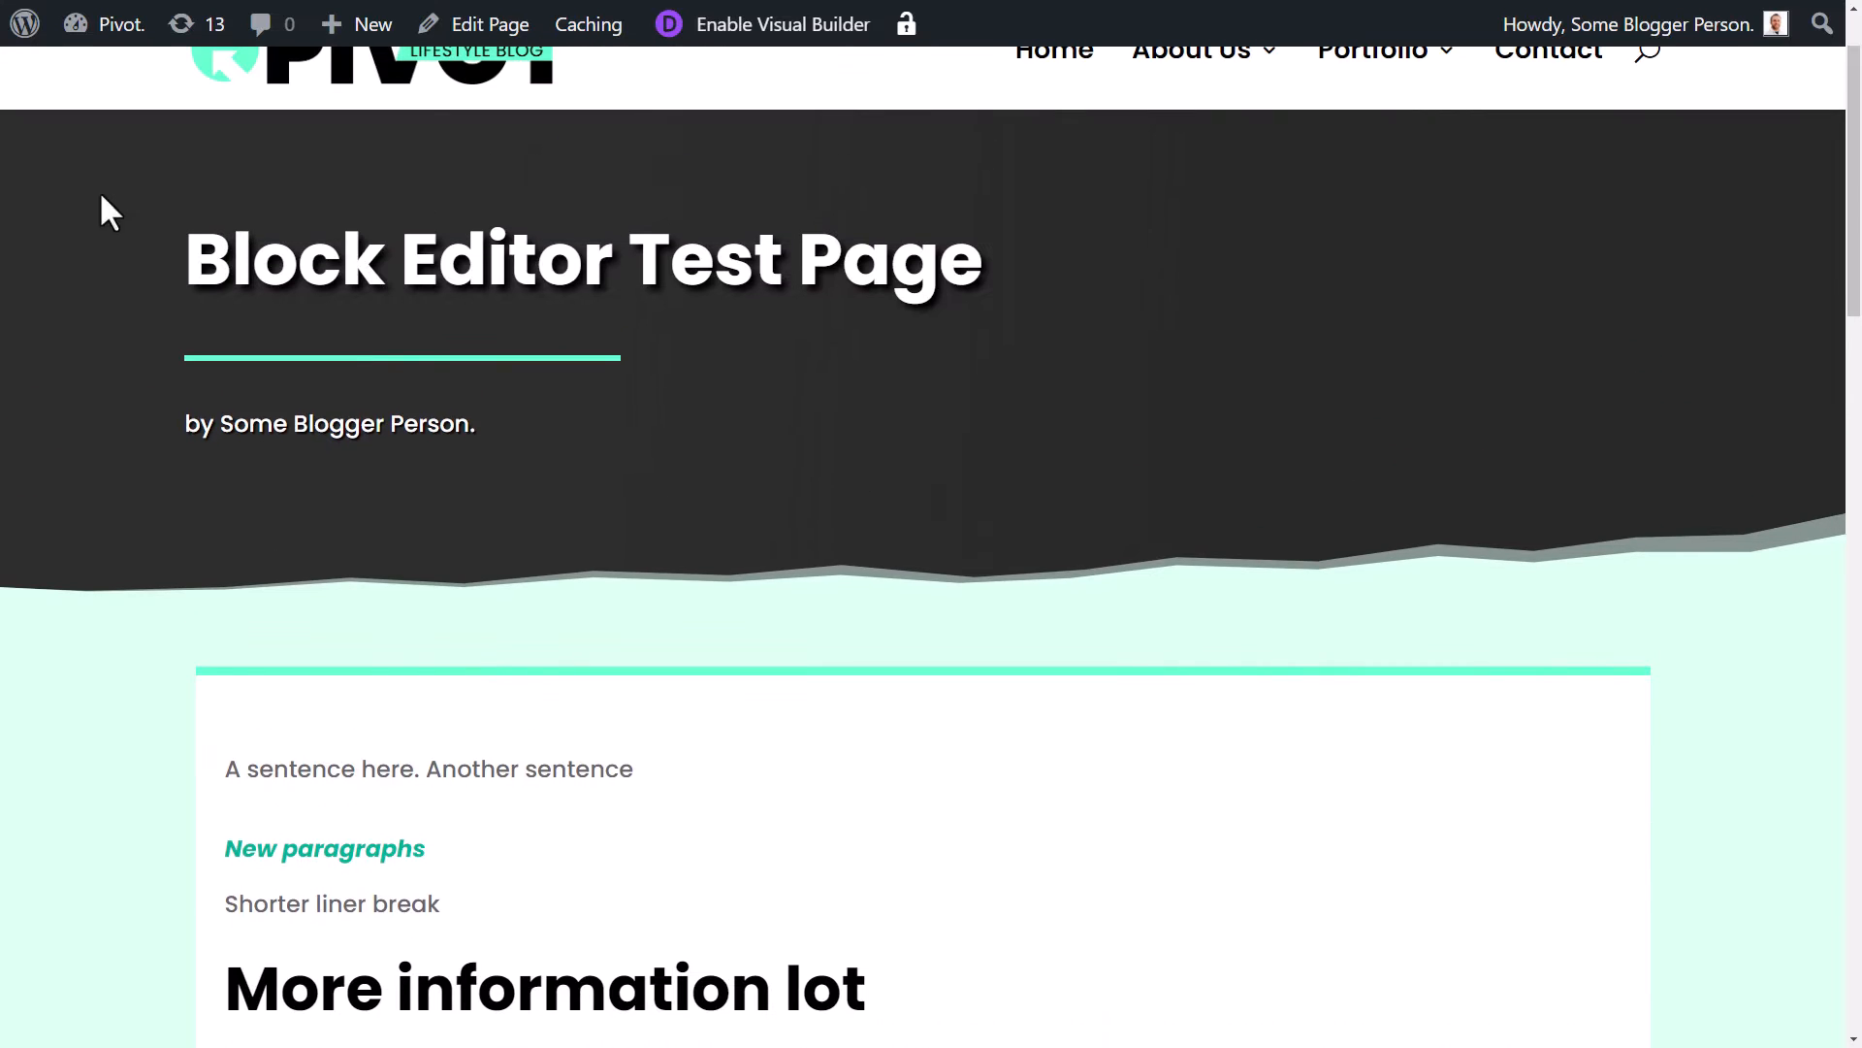
drag(180, 263, 997, 258)
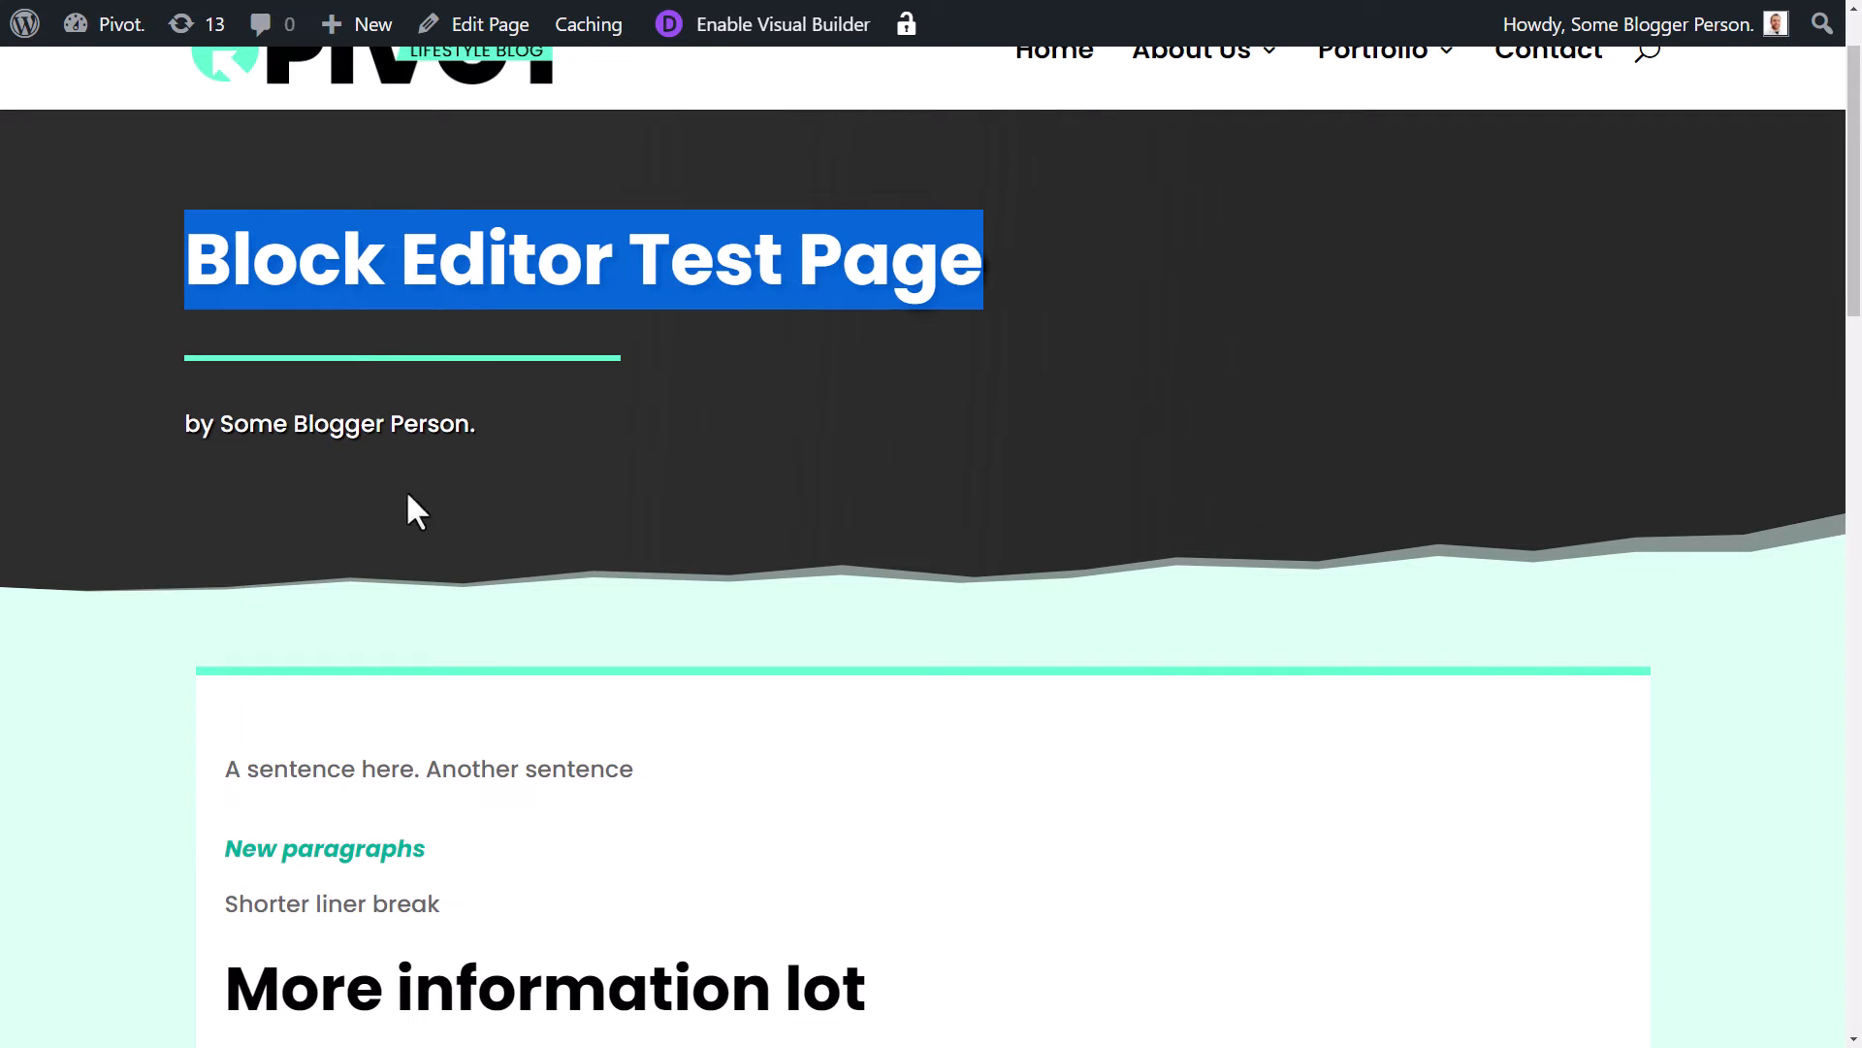
drag(484, 424, 177, 439)
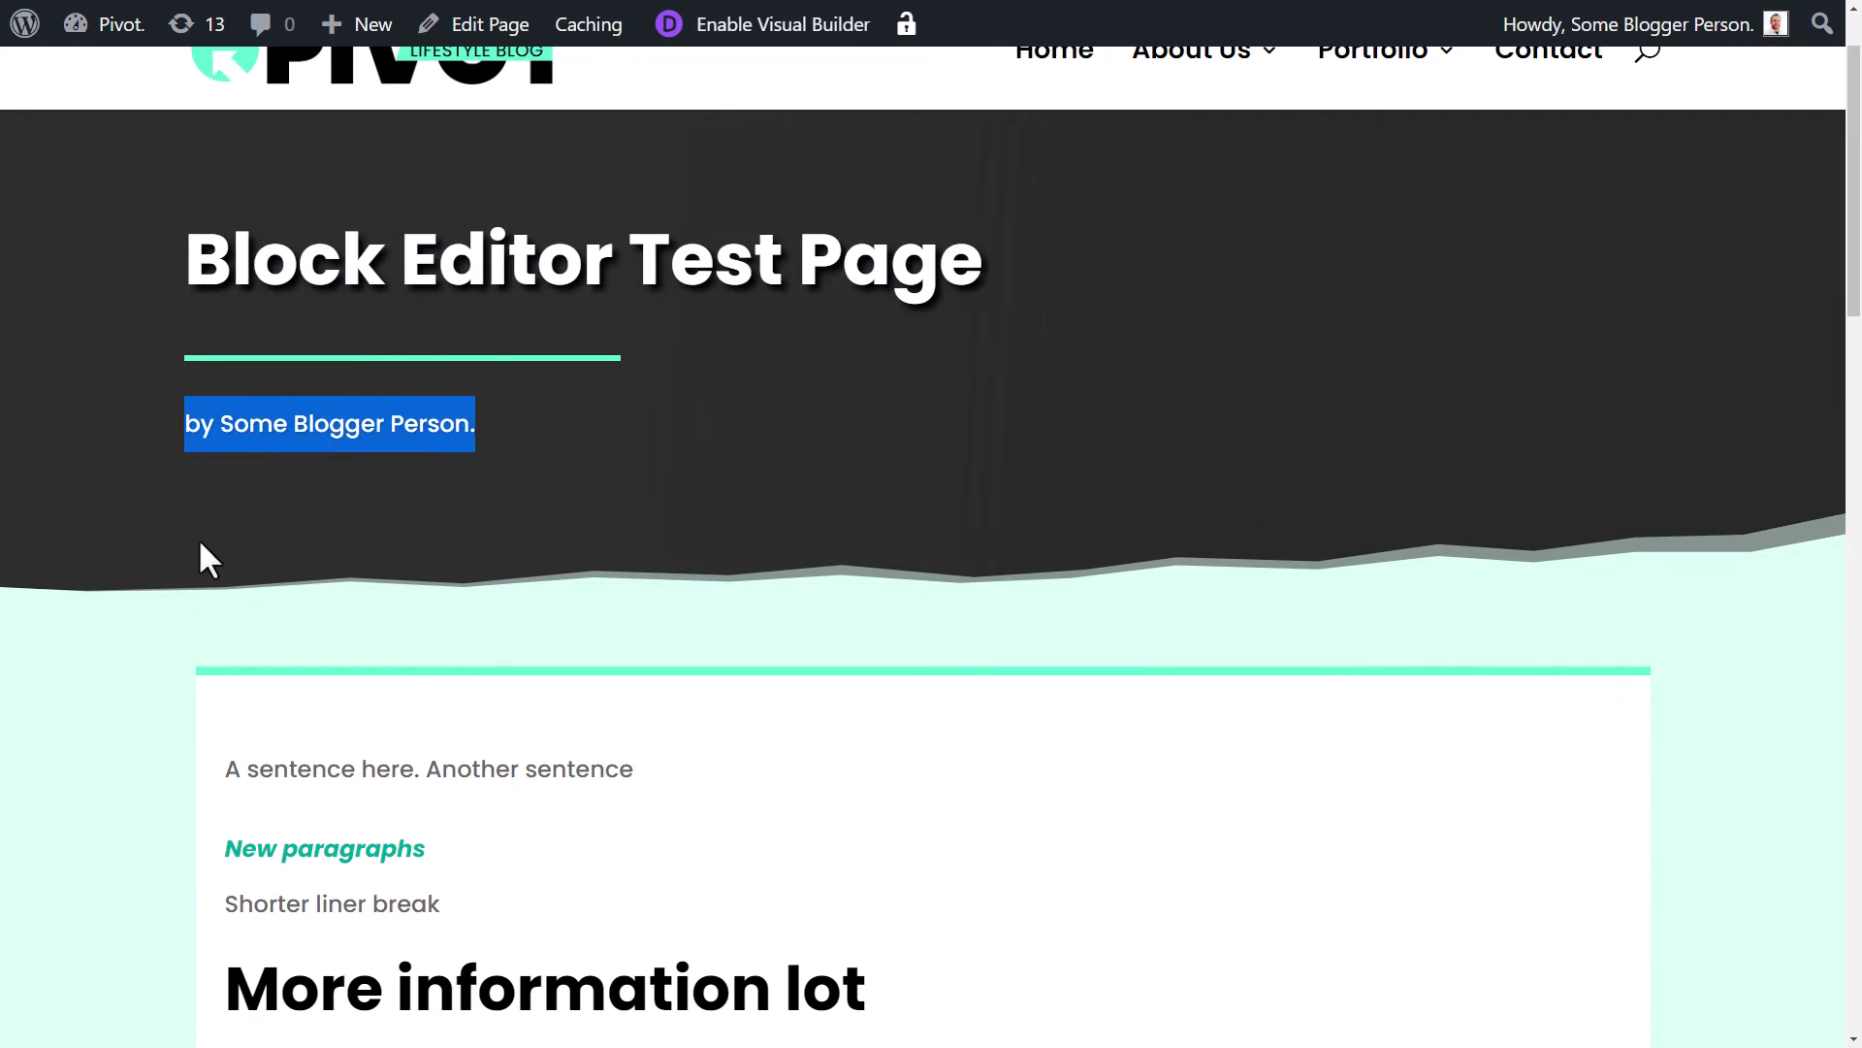
scroll(200, 542, down, 2)
scroll(466, 349, up, 1)
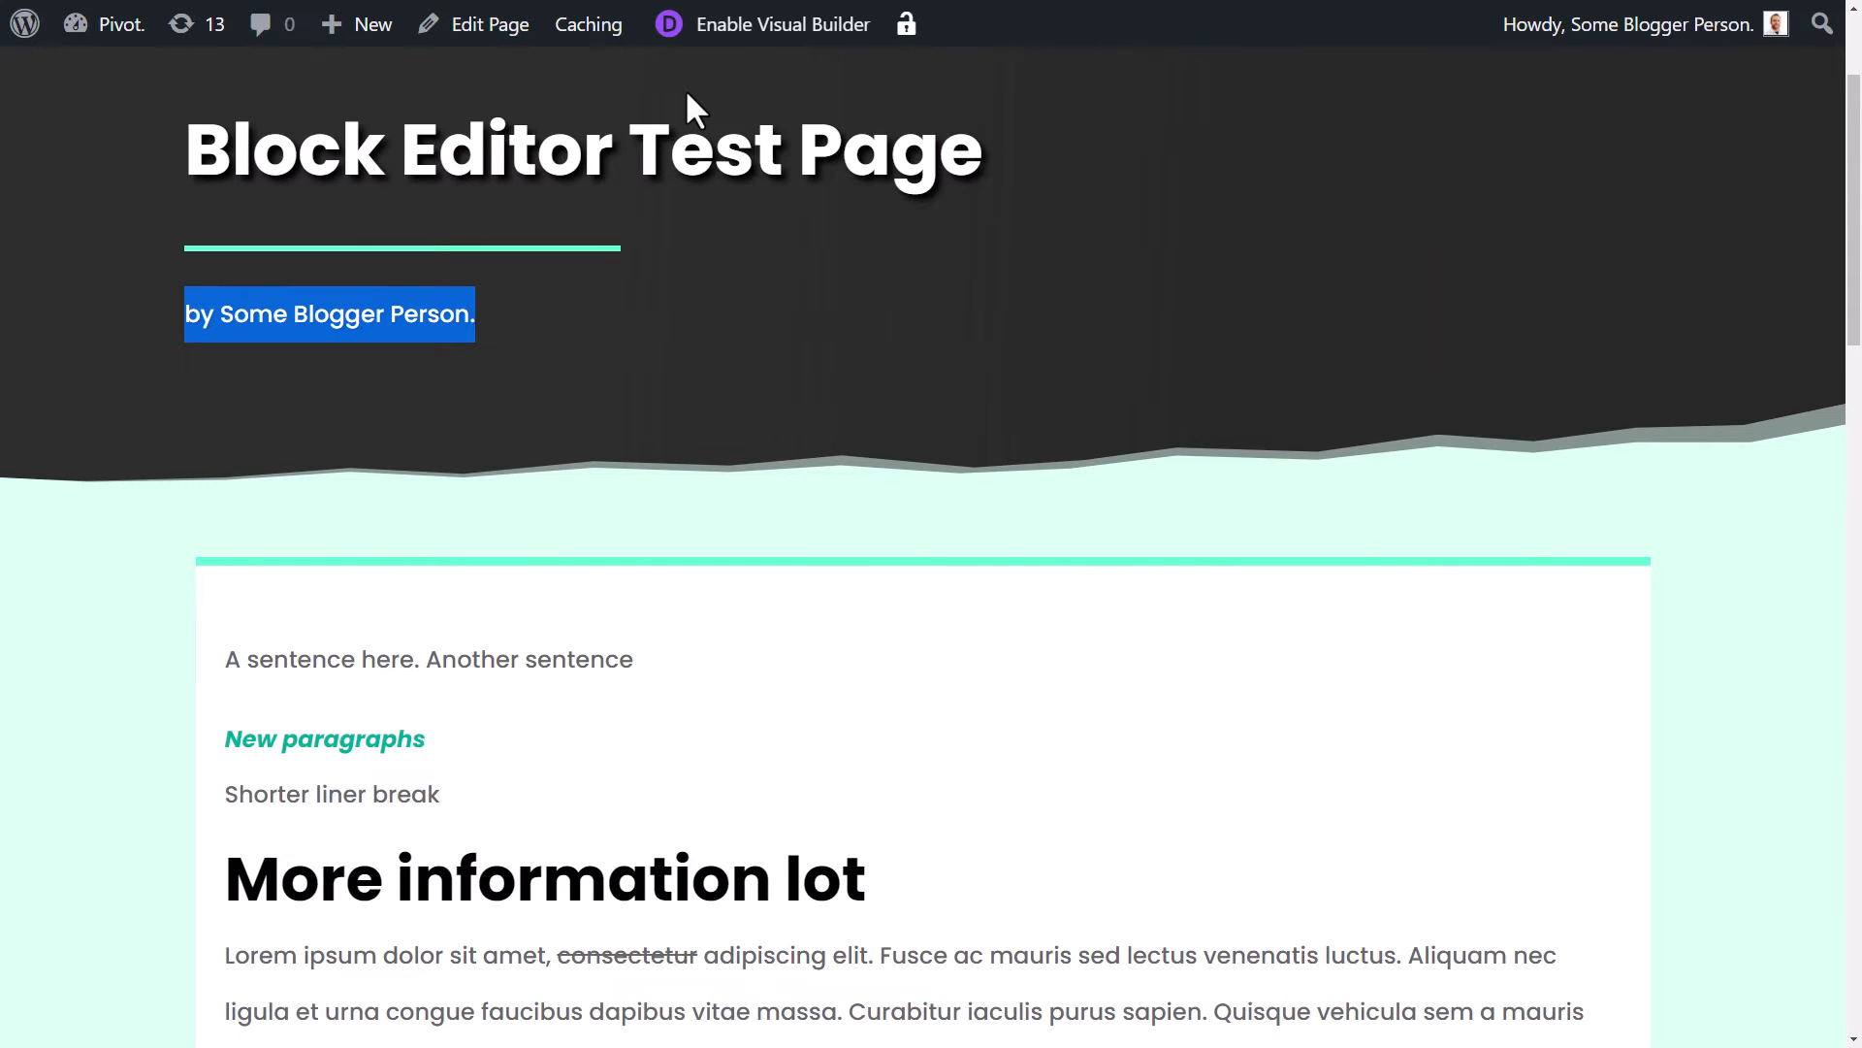
scroll(952, 158, down, 5)
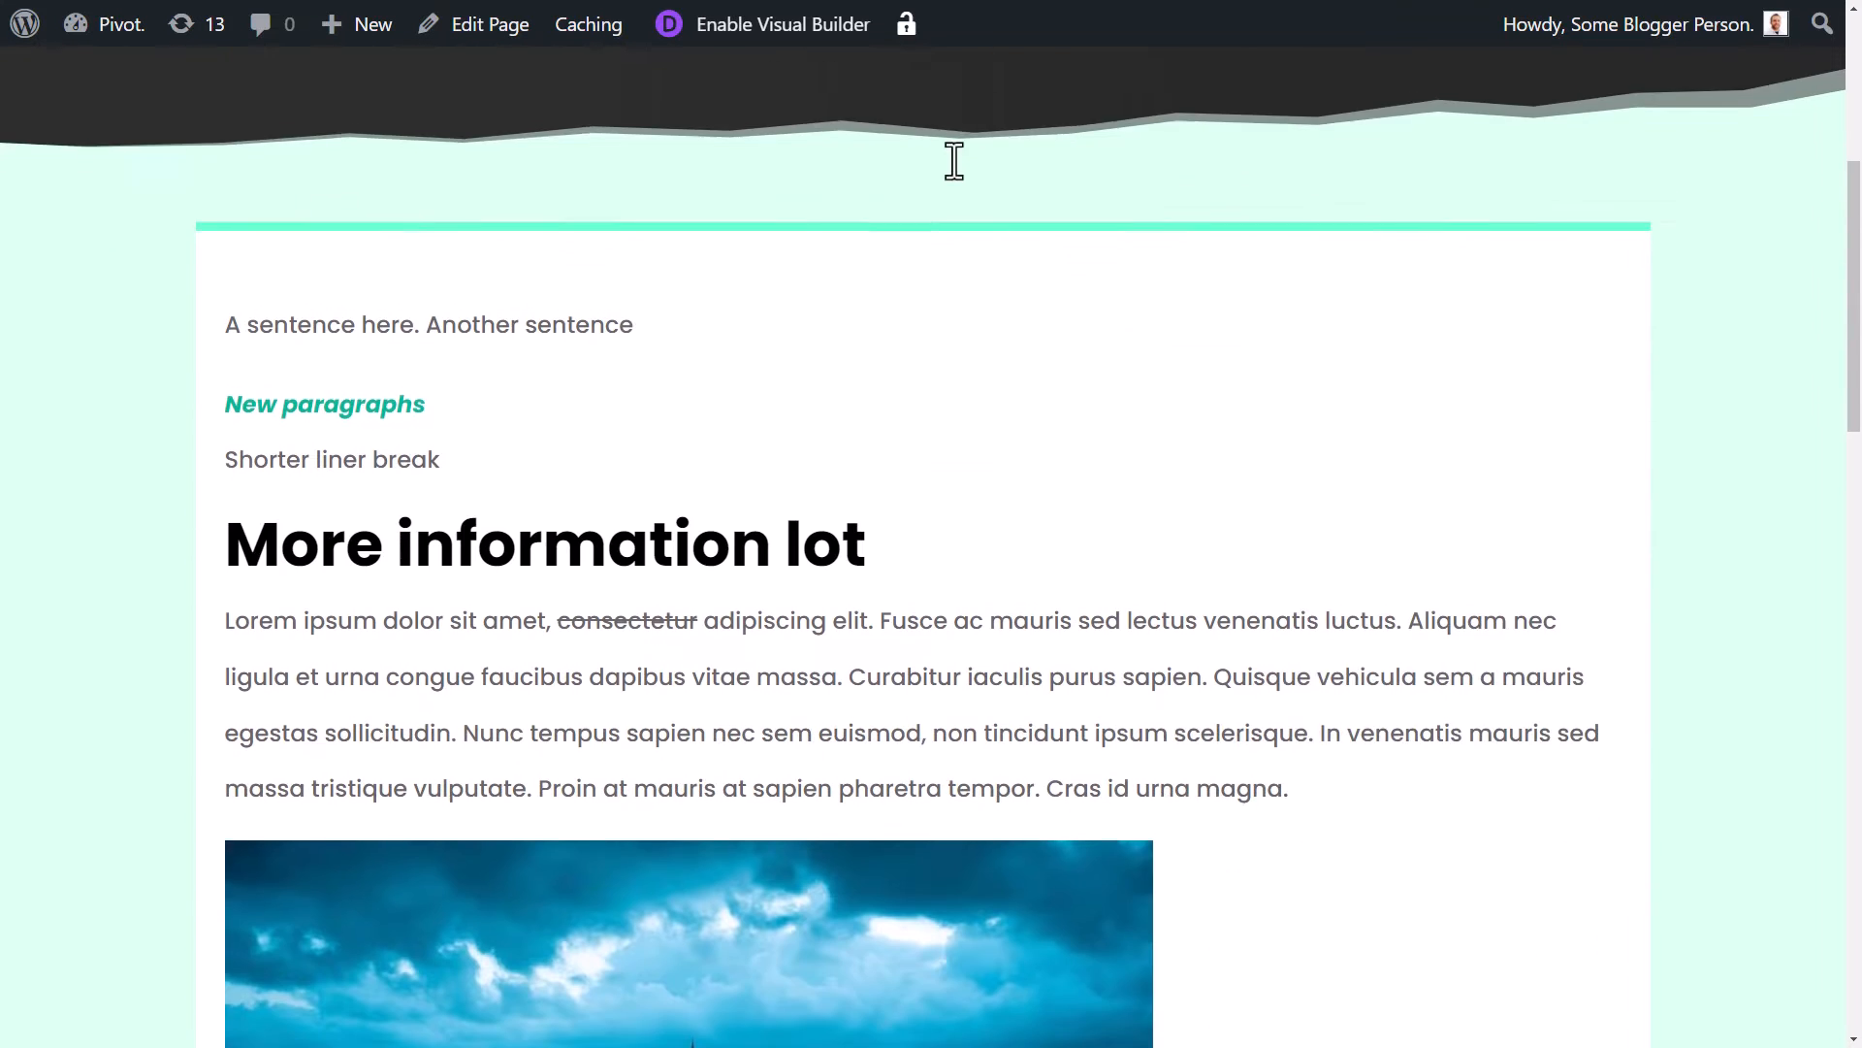
drag(295, 203, 557, 204)
click(557, 204)
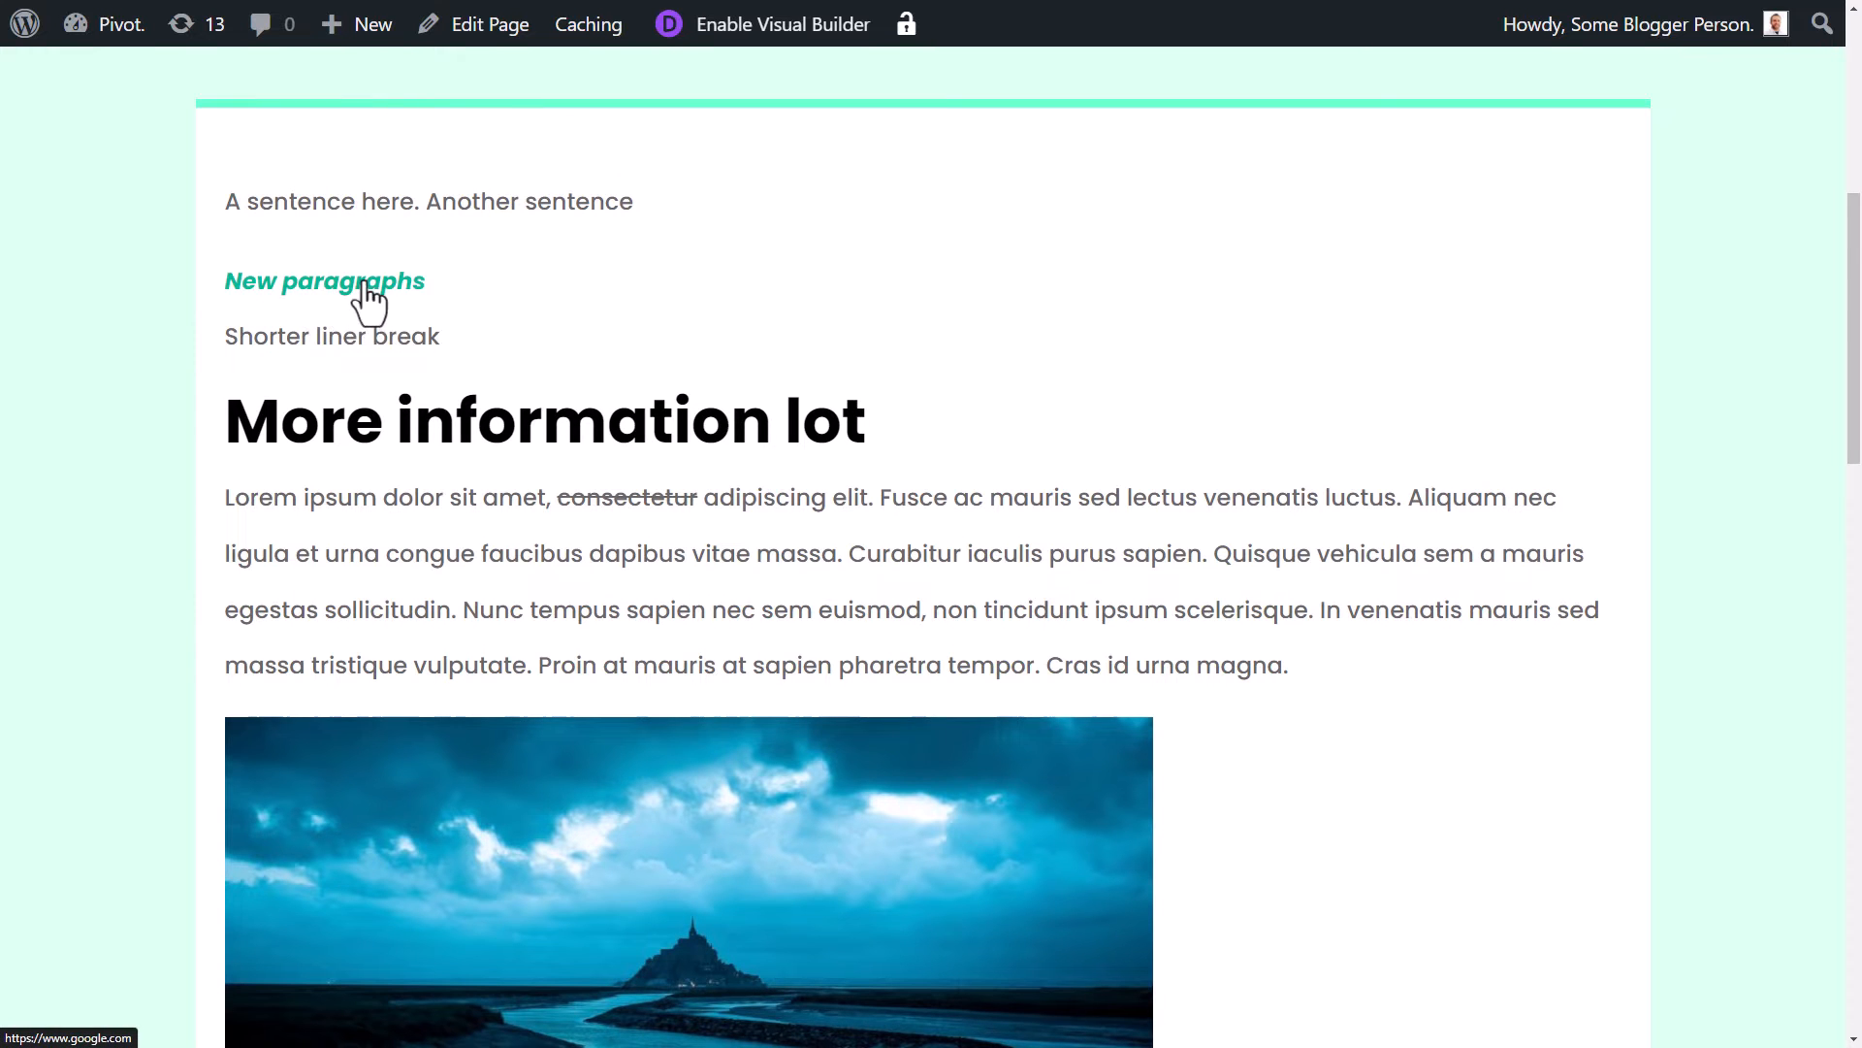
scroll(366, 299, down, 6)
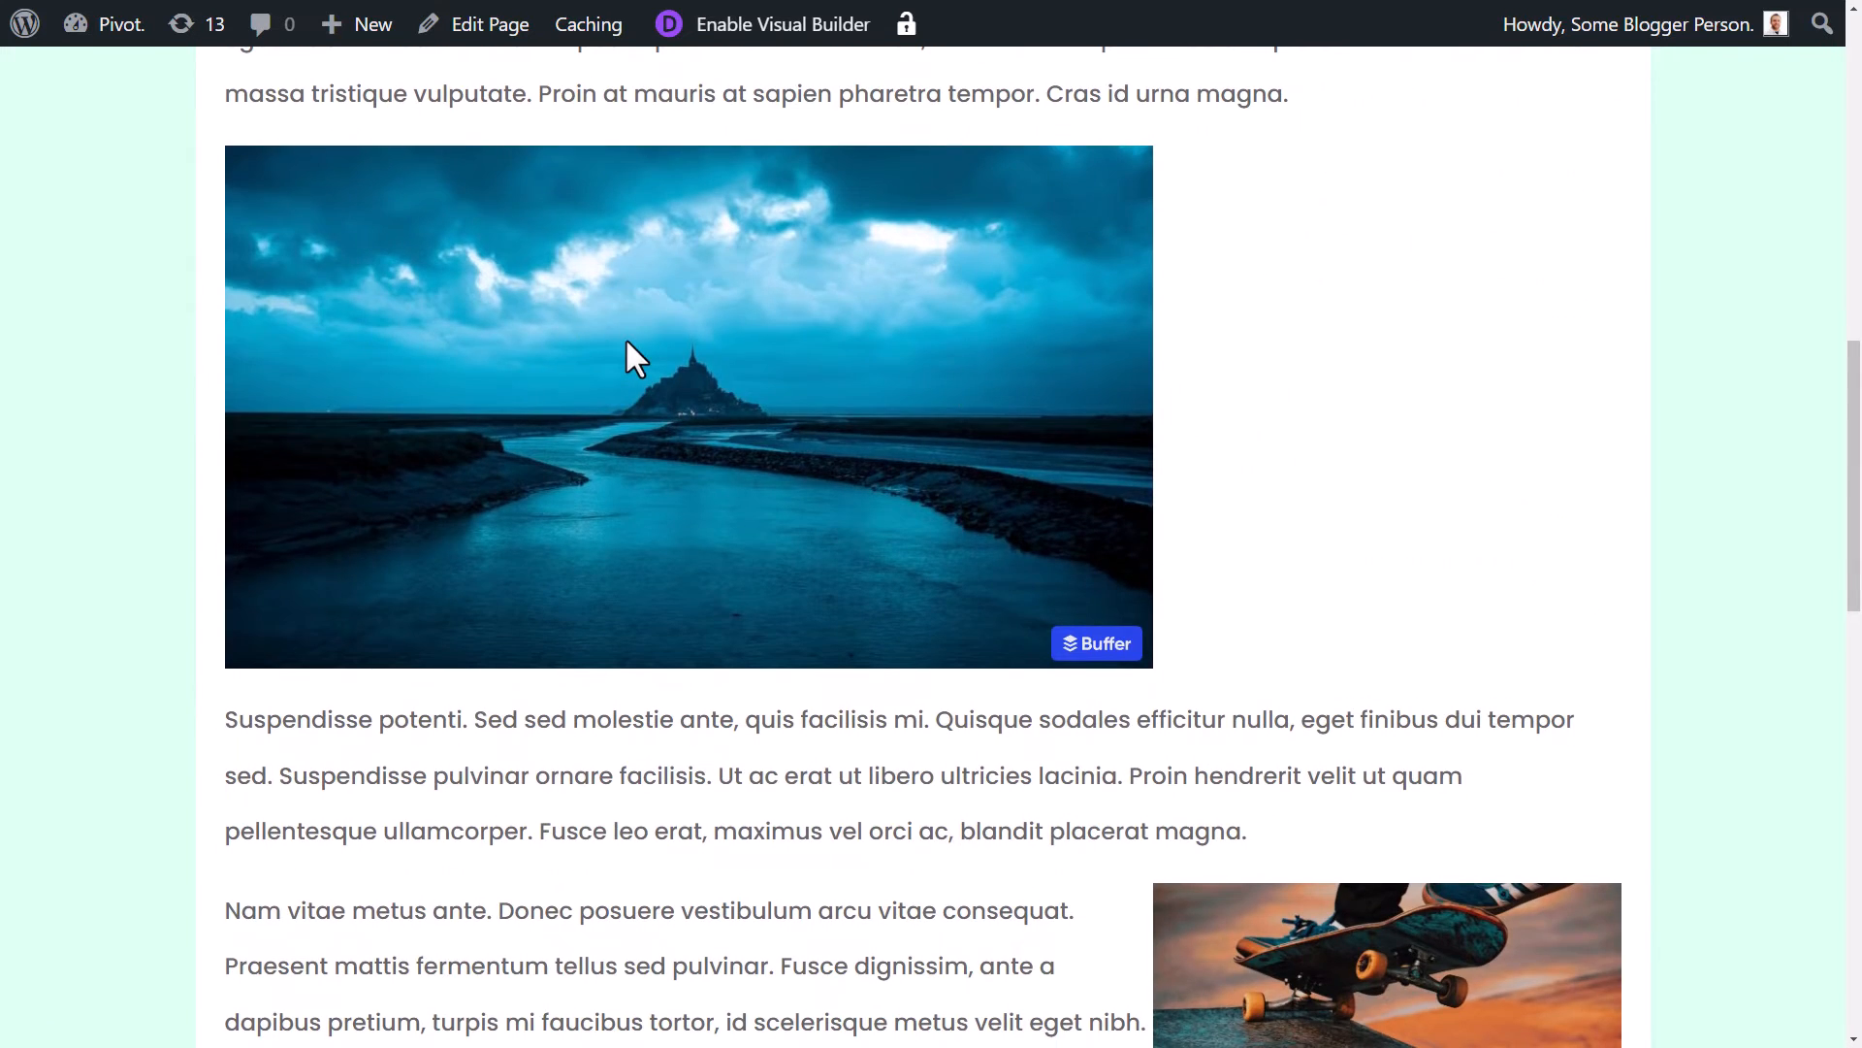
scroll(515, 291, down, 6)
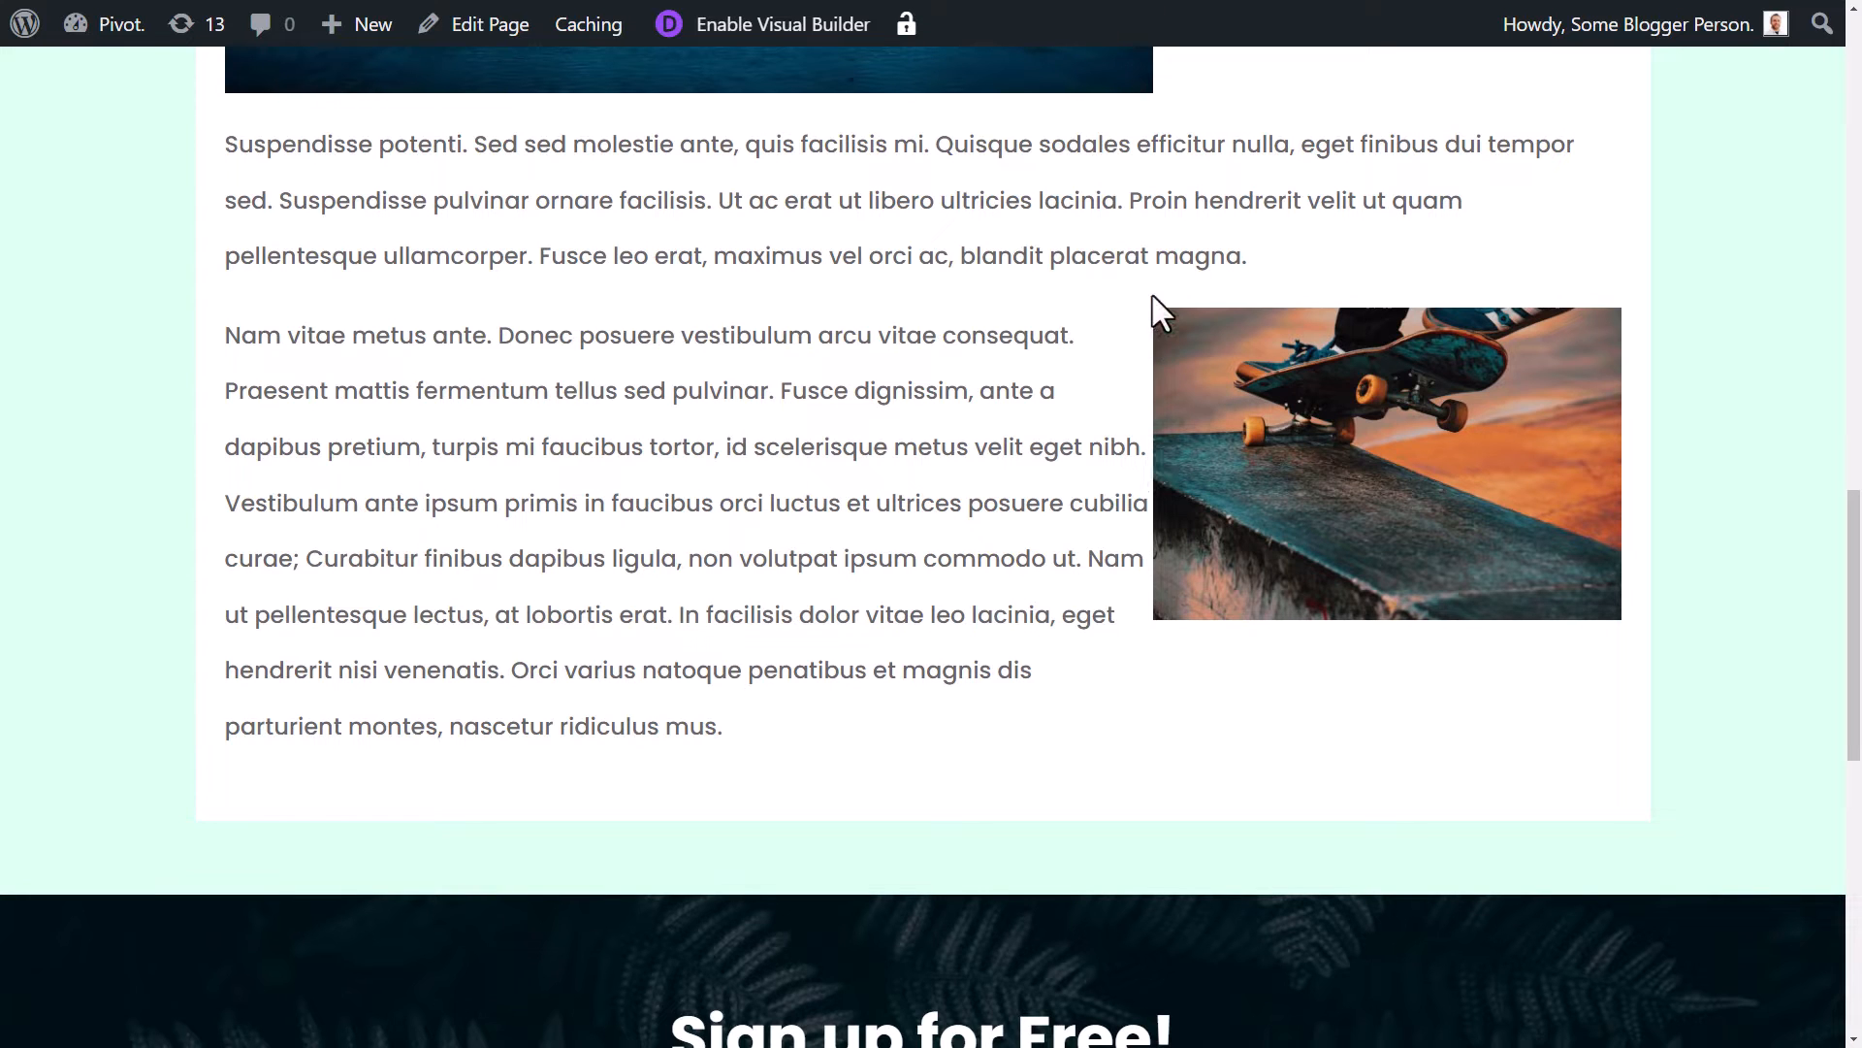
- Close the preview and the unrelated browser tabs, and return to the page editor in full screen
key(F11)
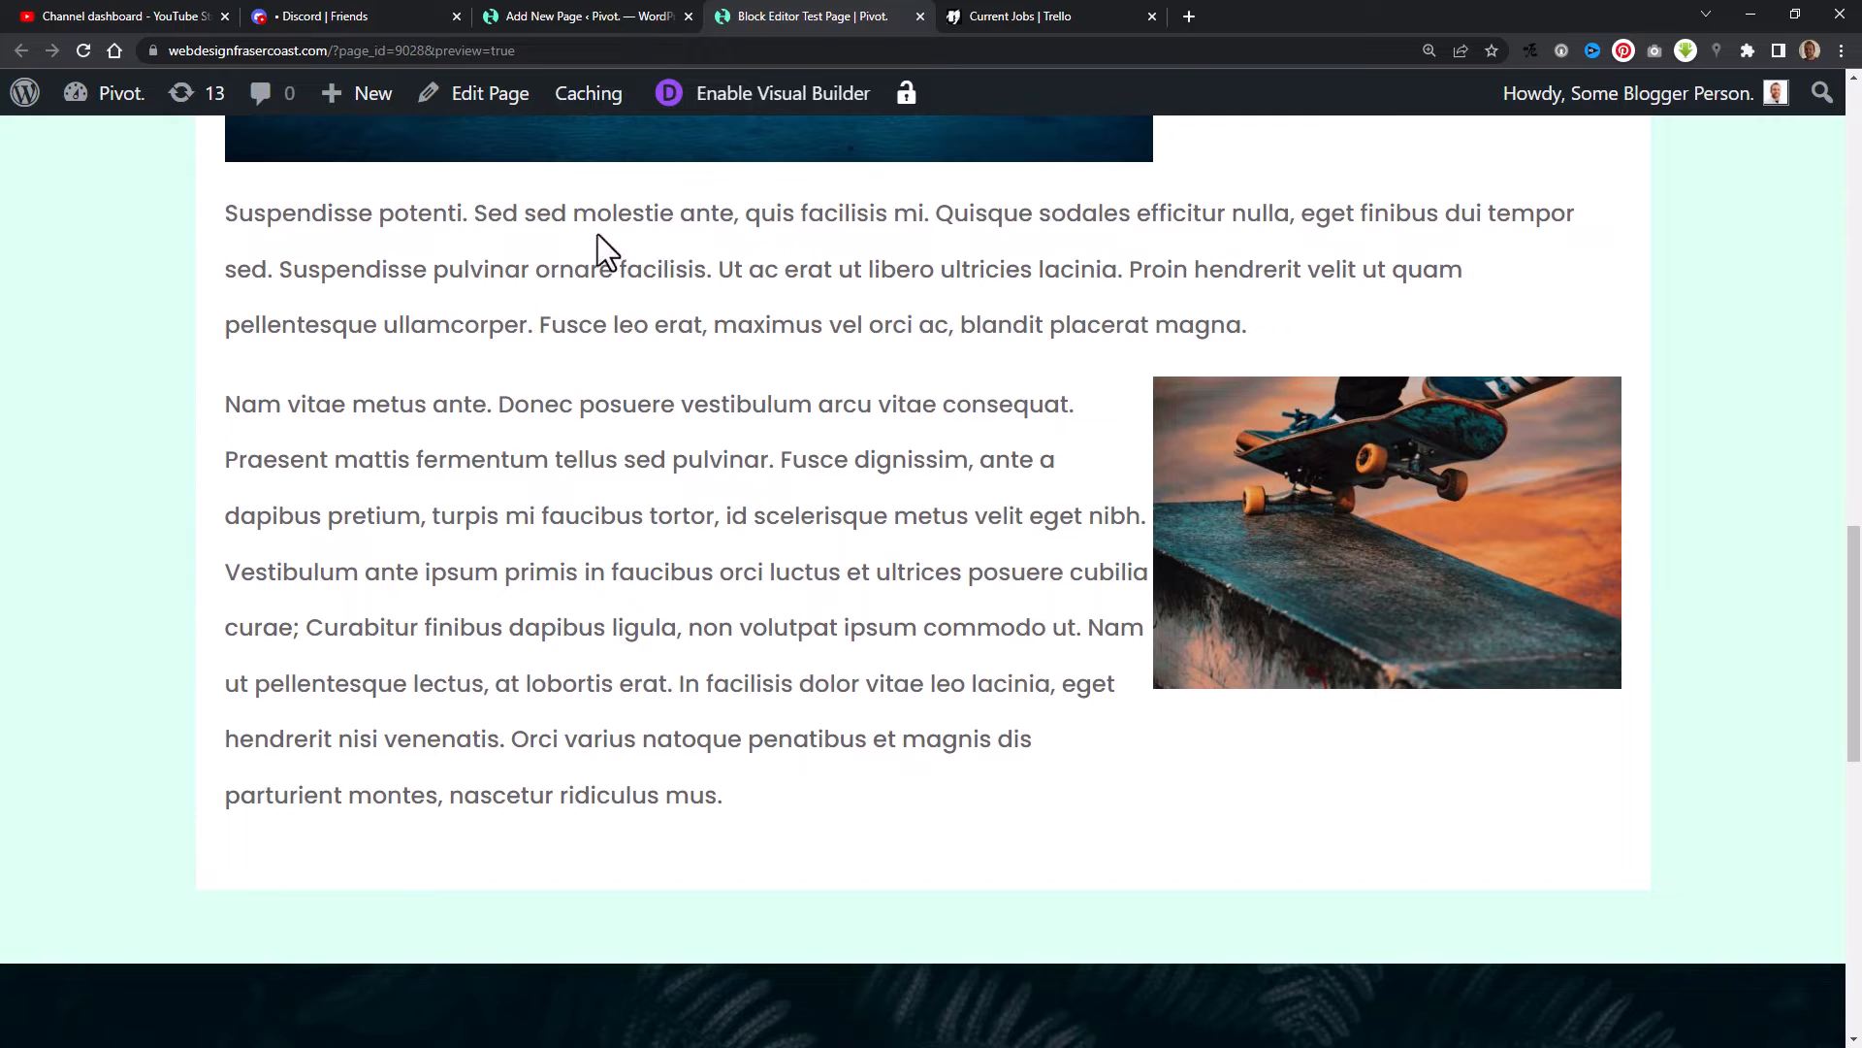
click(456, 17)
click(224, 16)
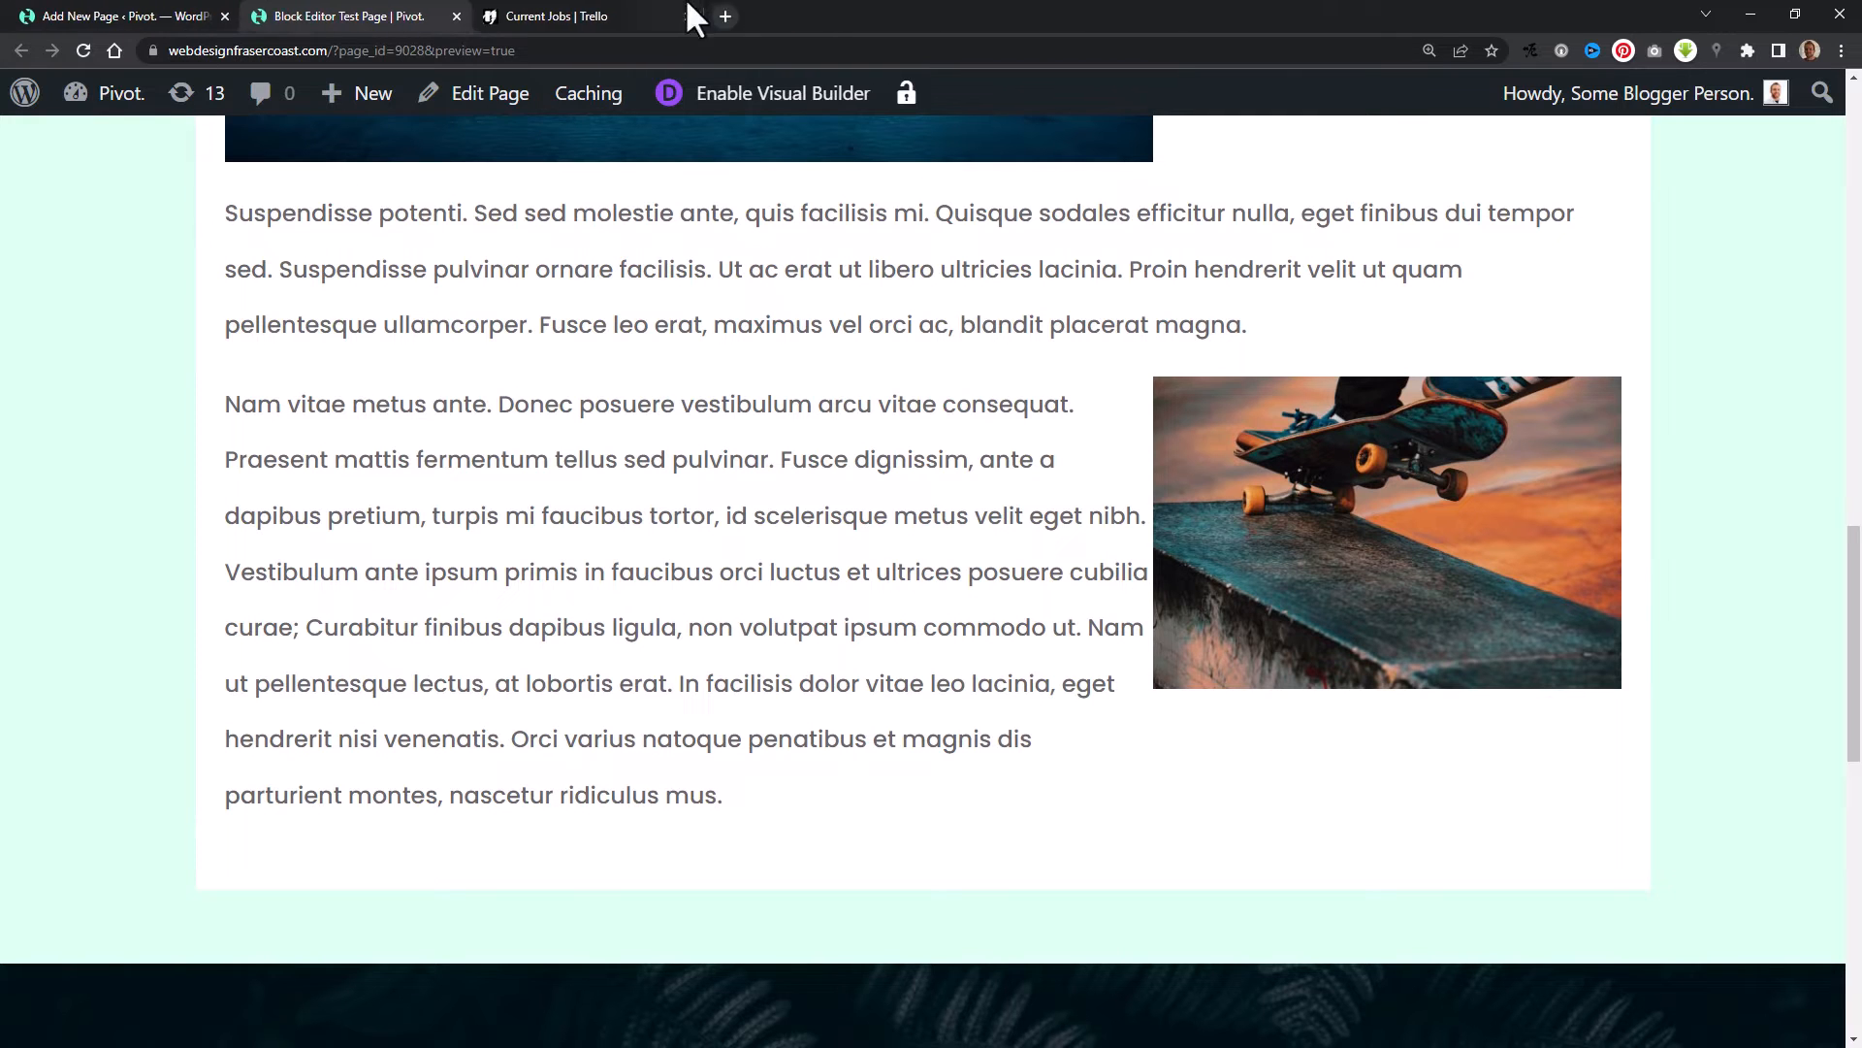
click(167, 20)
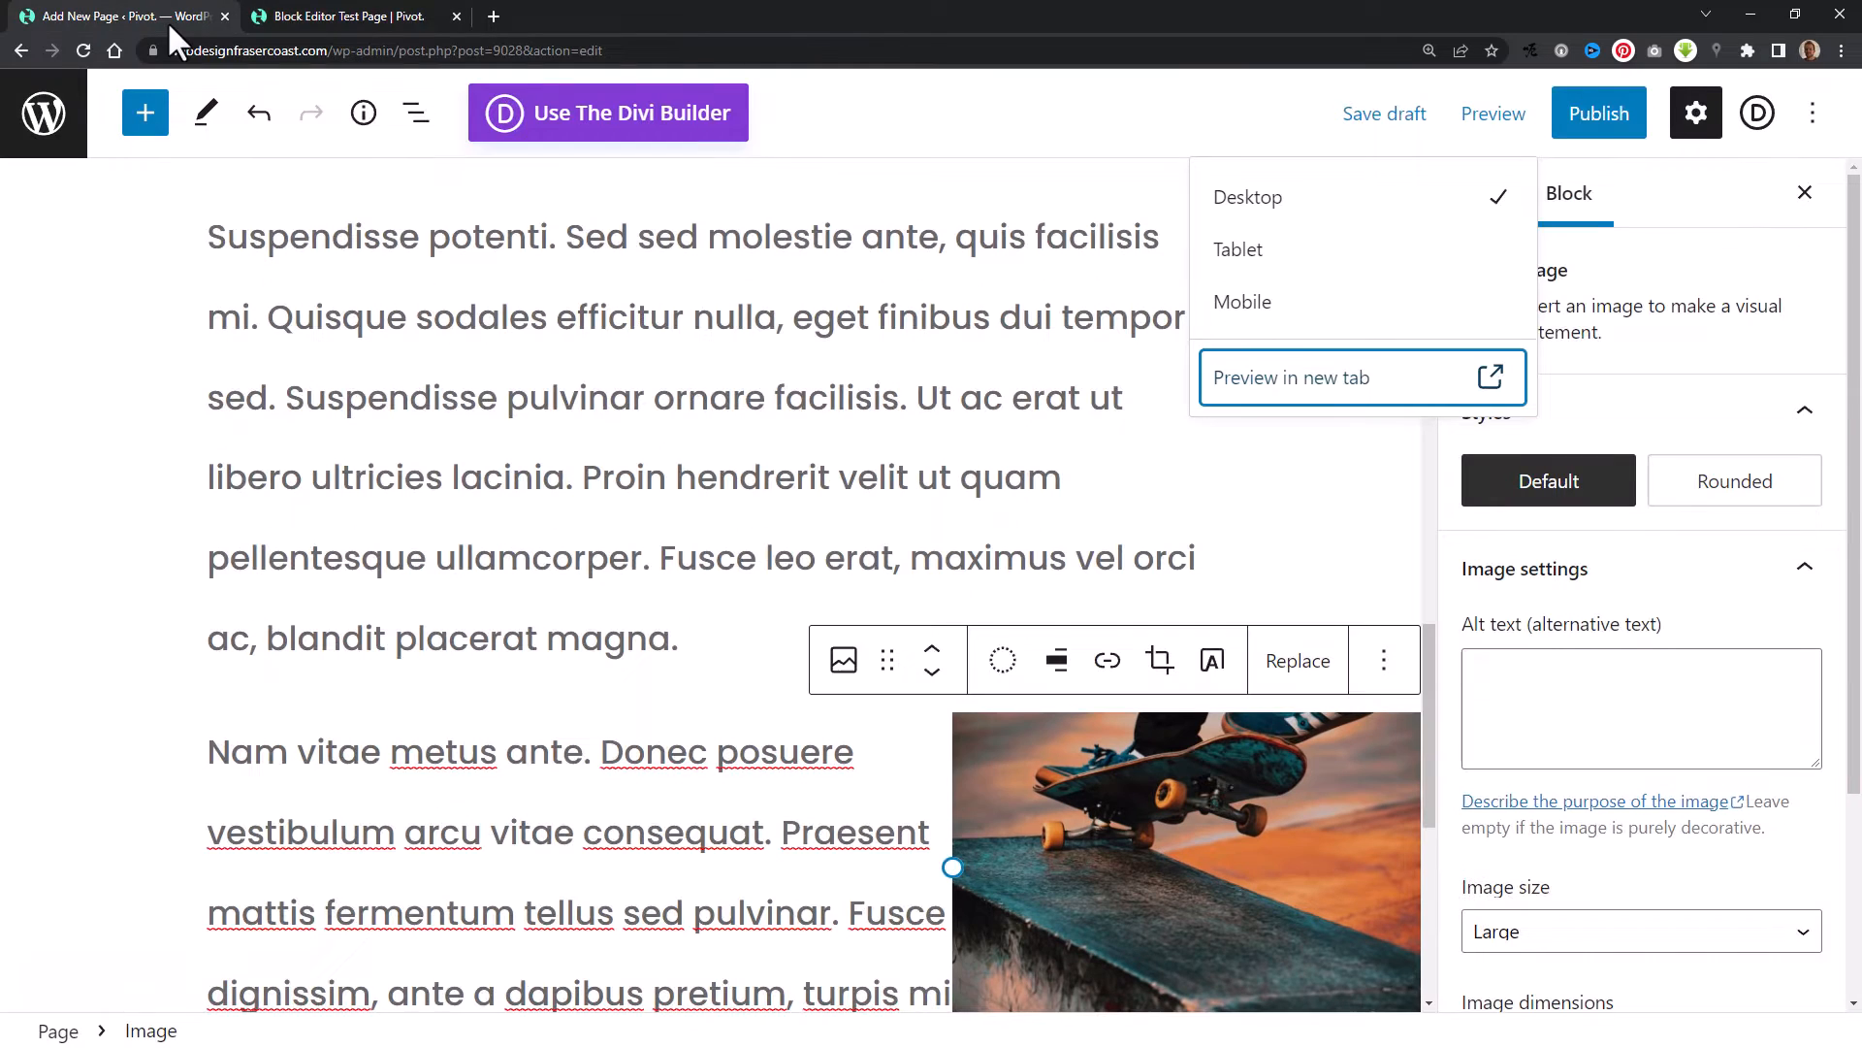
click(318, 11)
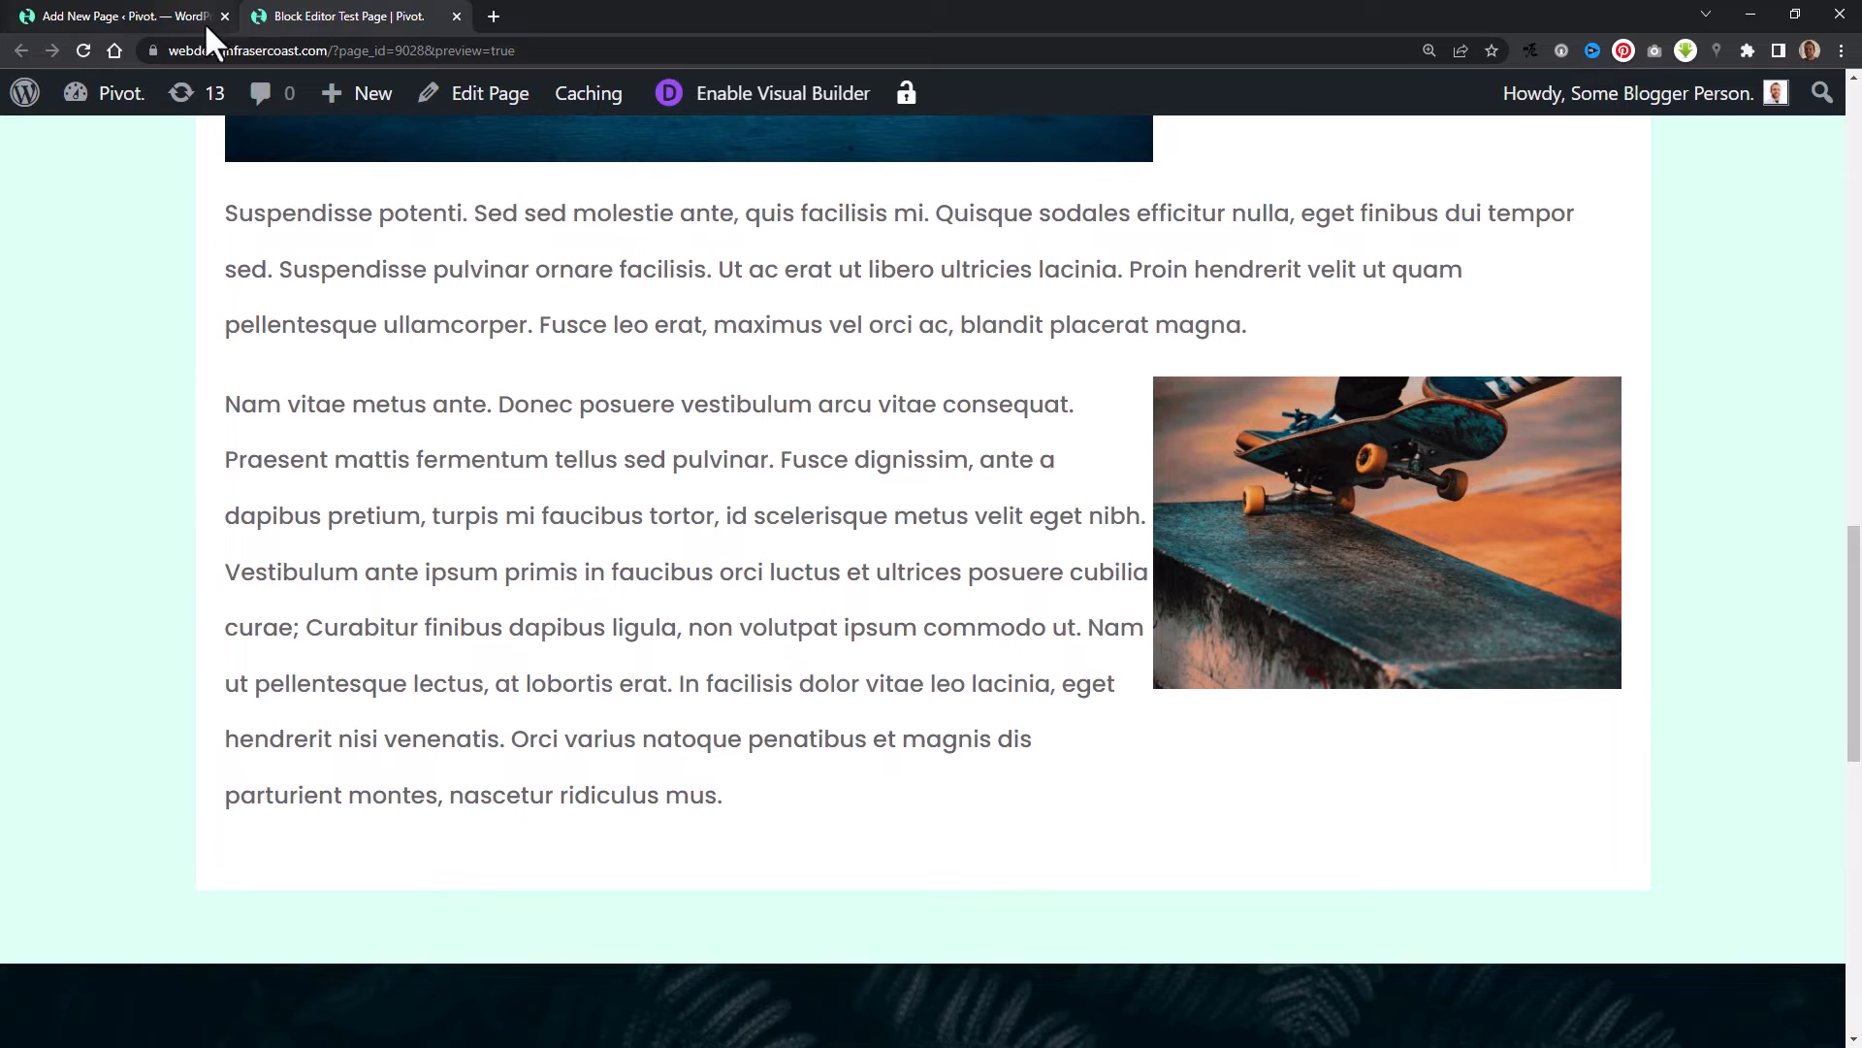
click(457, 17)
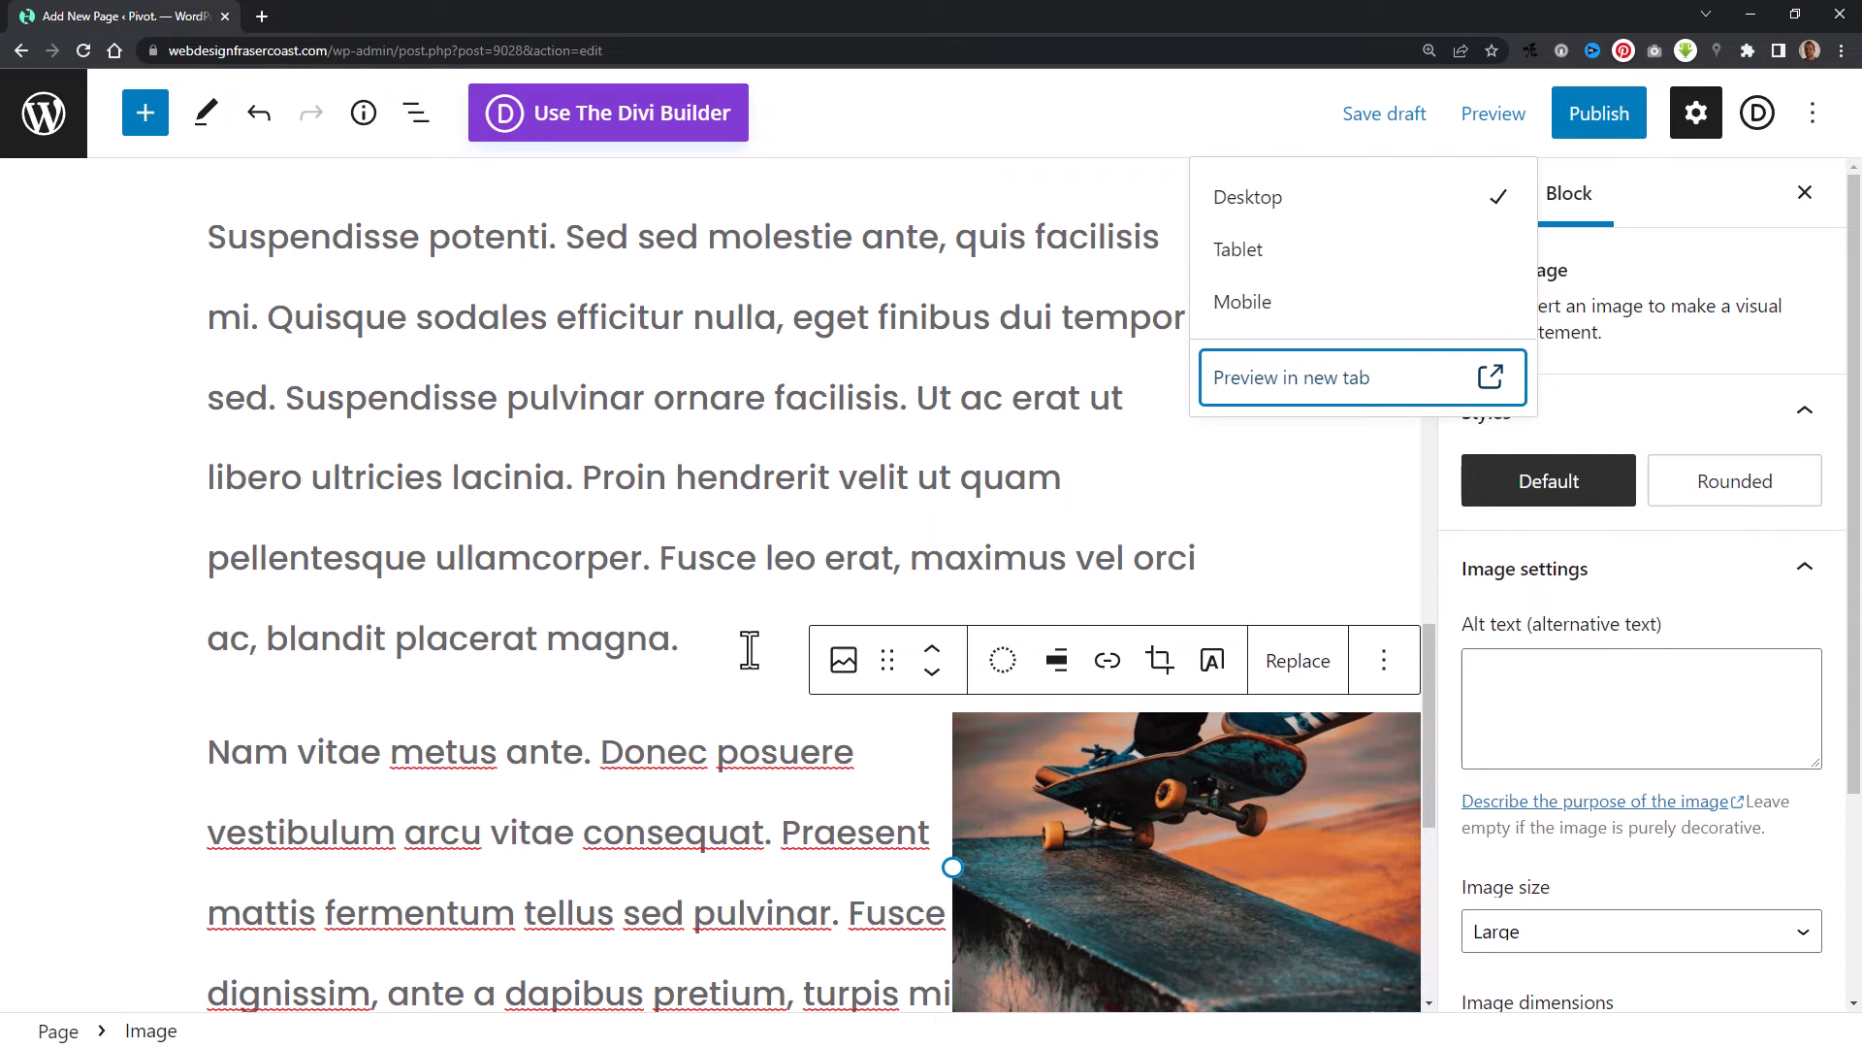
key(F11)
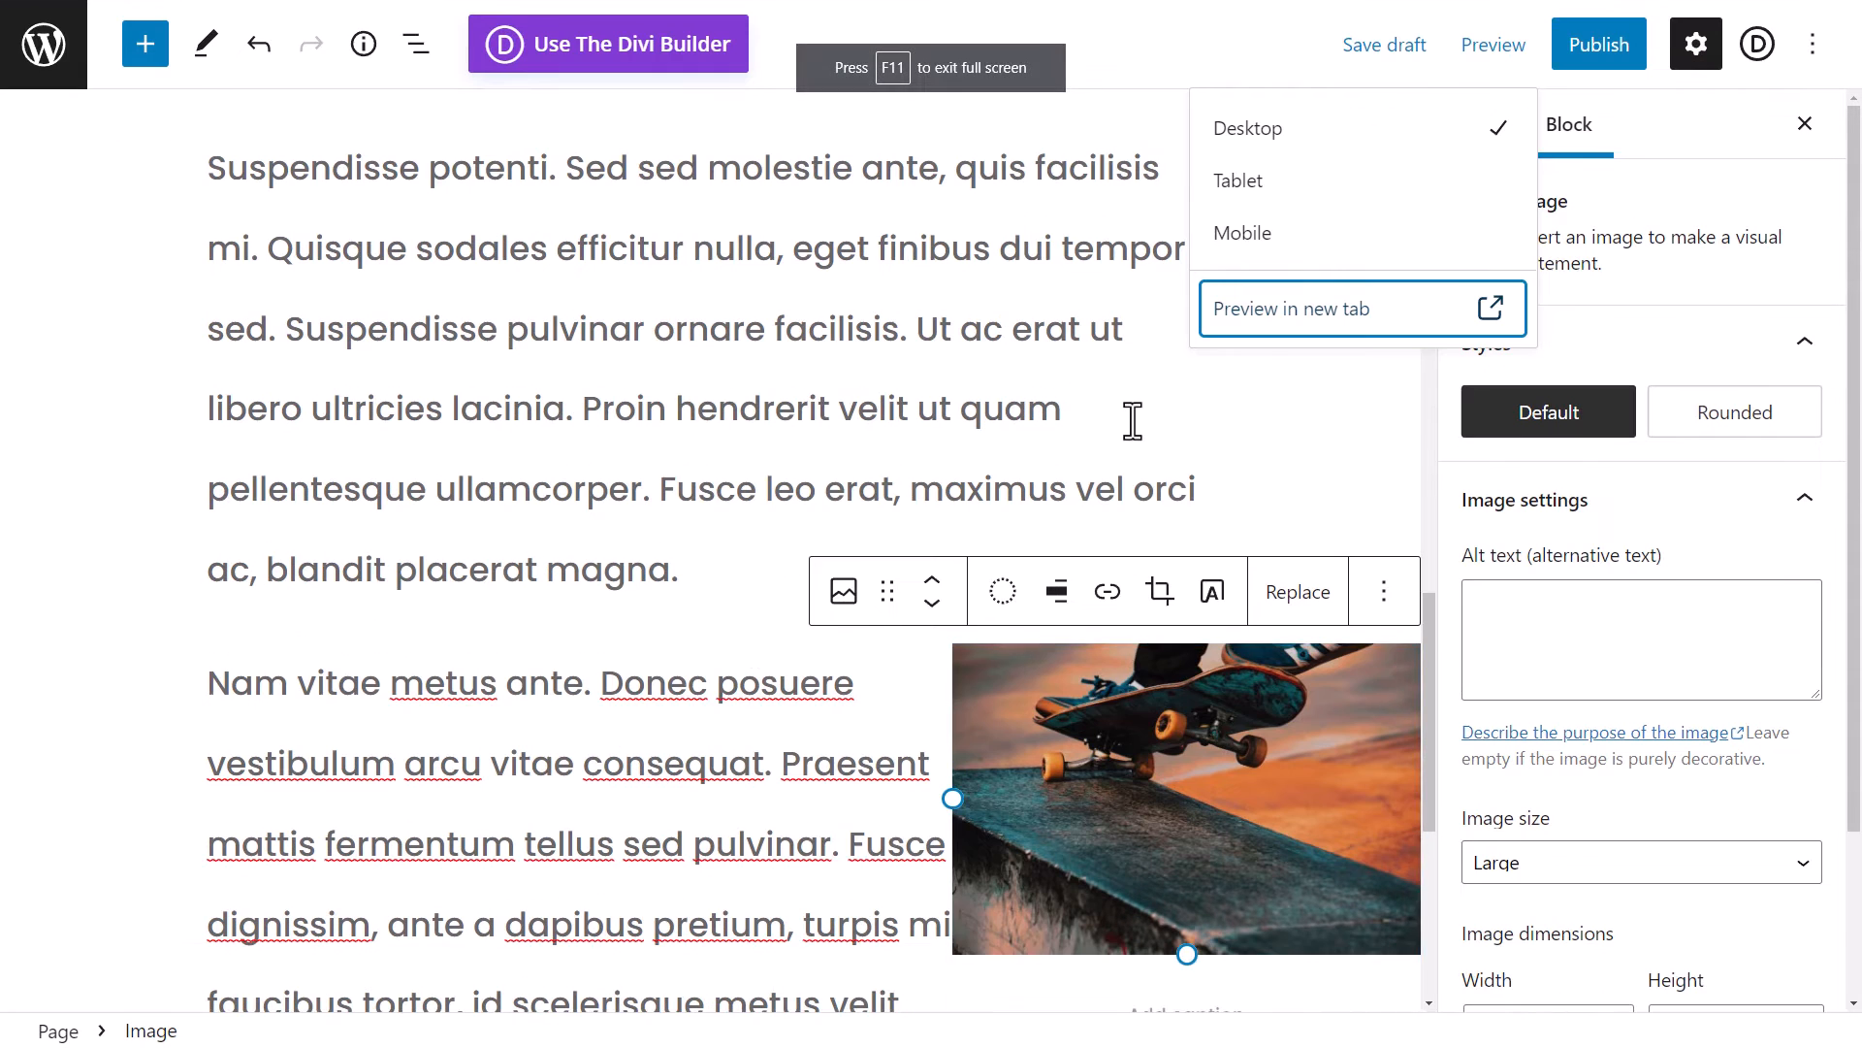
- Add an empty paragraph block after the final paragraph ending "nascetur ridiculus mus"
click(1131, 416)
scroll(551, 543, down, 4)
scroll(728, 631, down, 3)
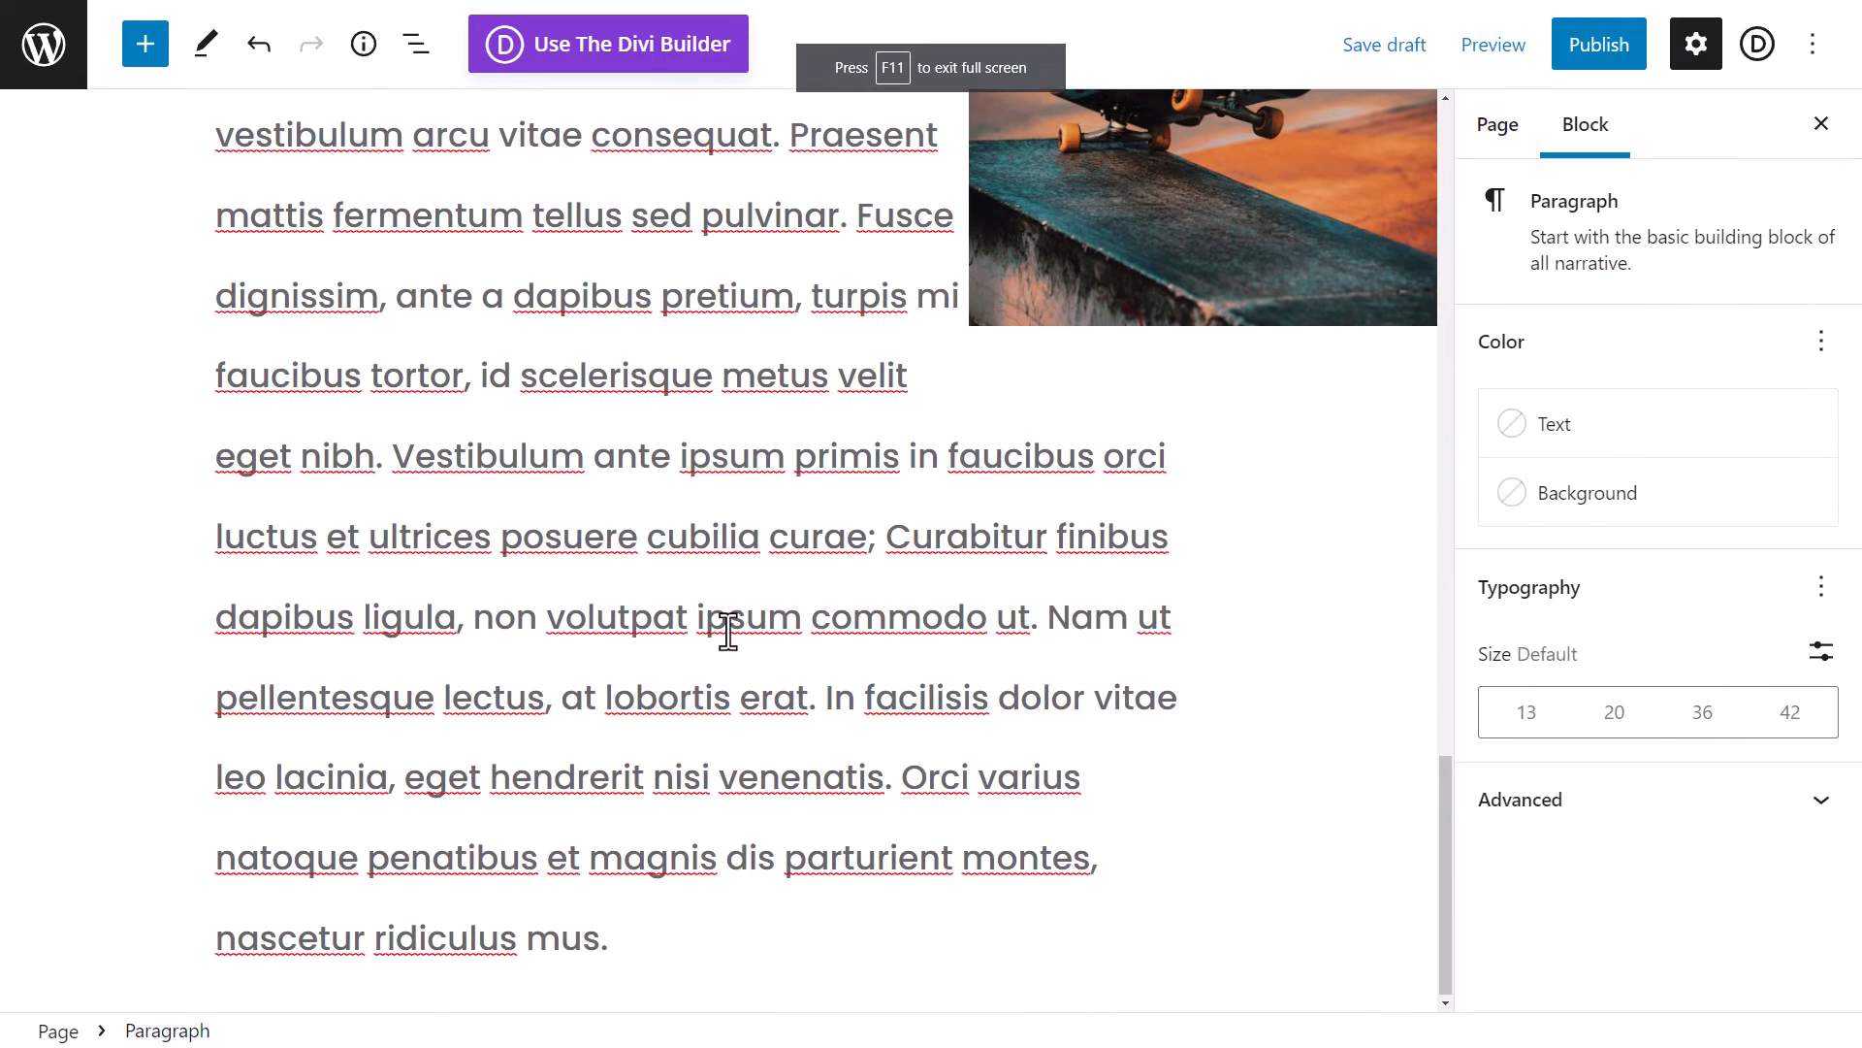
click(682, 951)
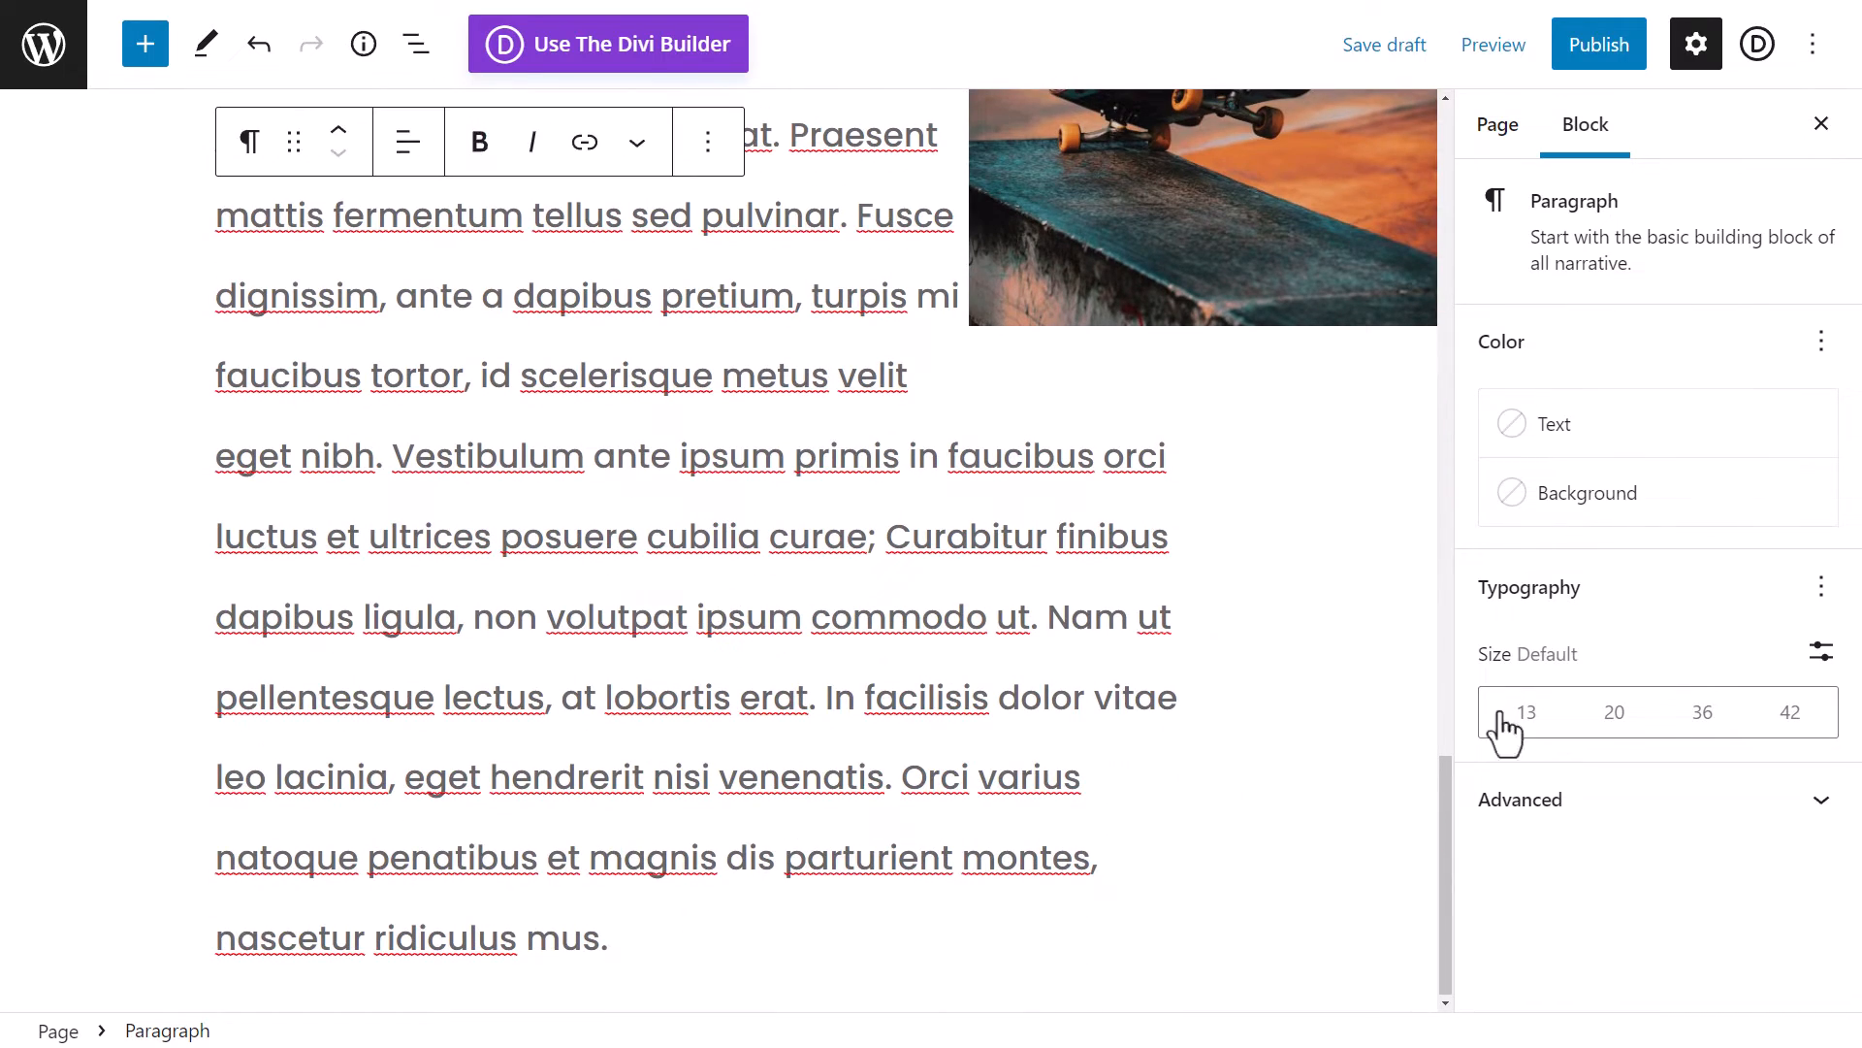
scroll(801, 790, up, 4)
scroll(800, 789, up, 5)
scroll(840, 594, down, 10)
key(Return)
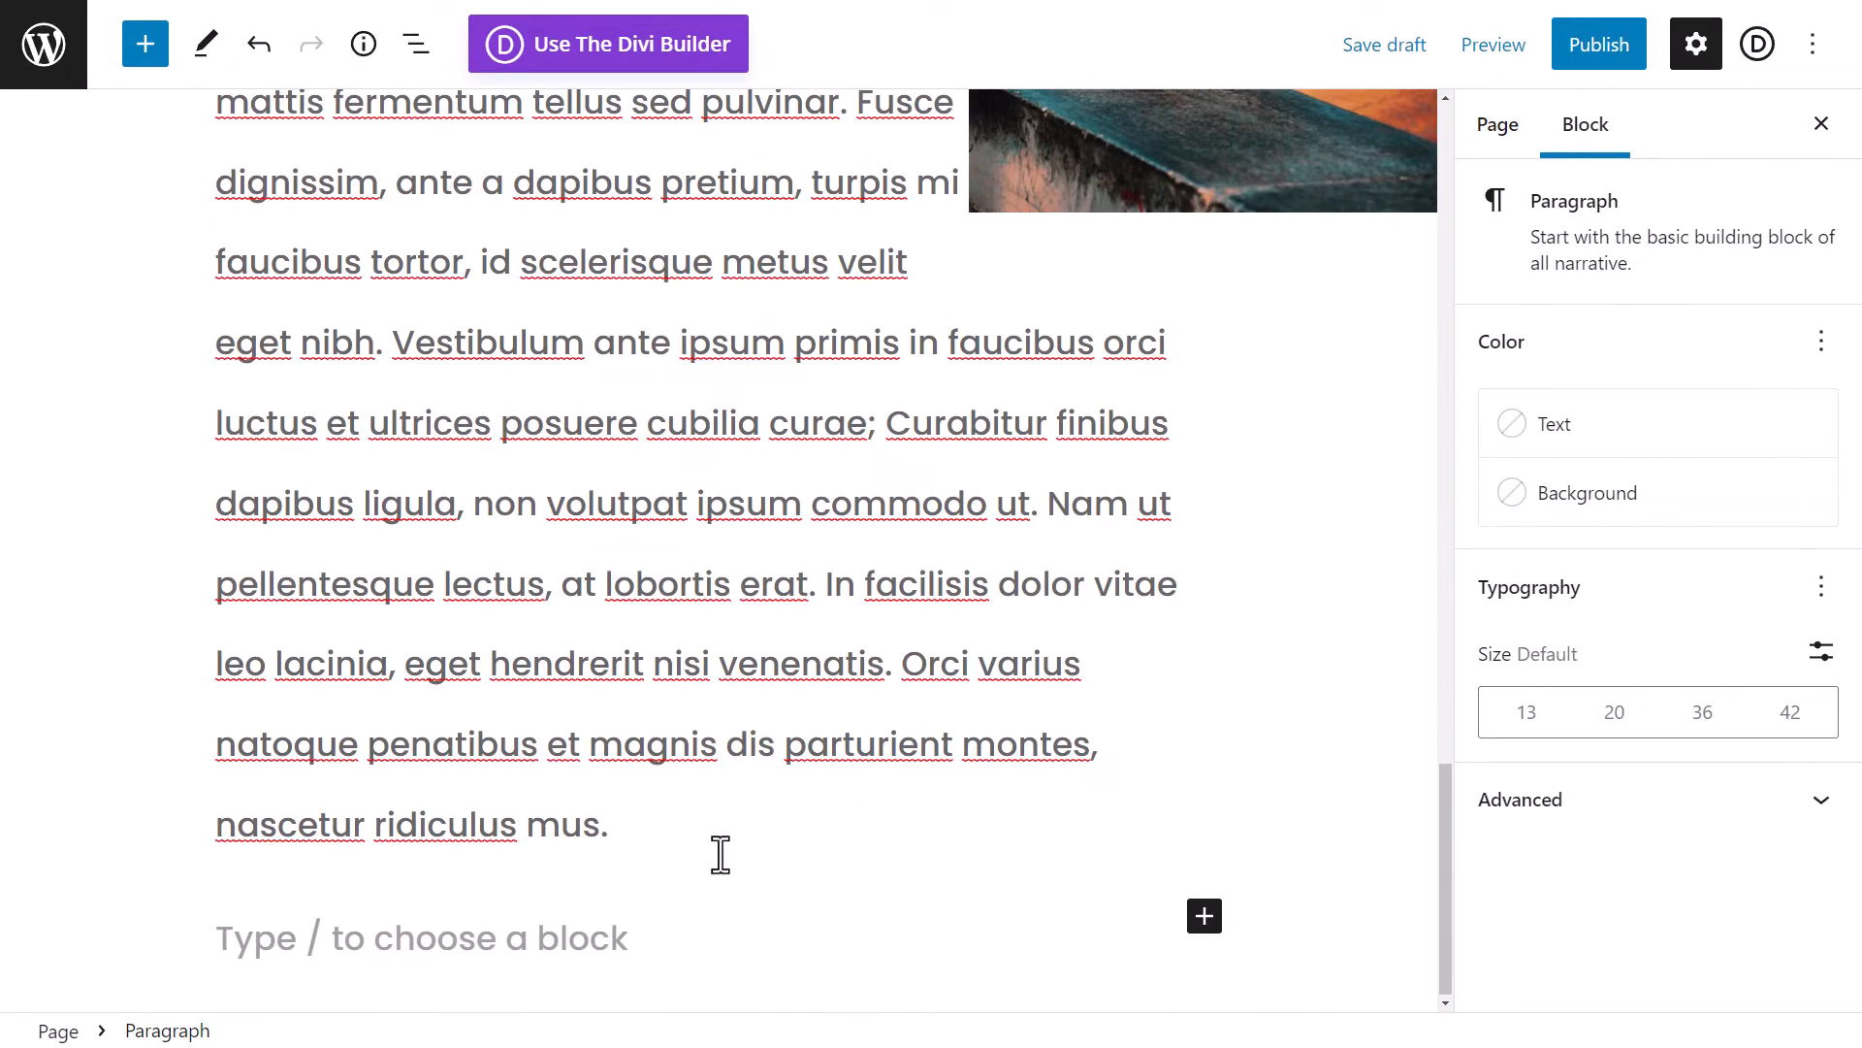
- Enter "one", "two" and "three" as separate paragraphs after the final text block, followed by an empty paragraph
text(one)
key(Return)
text(t)
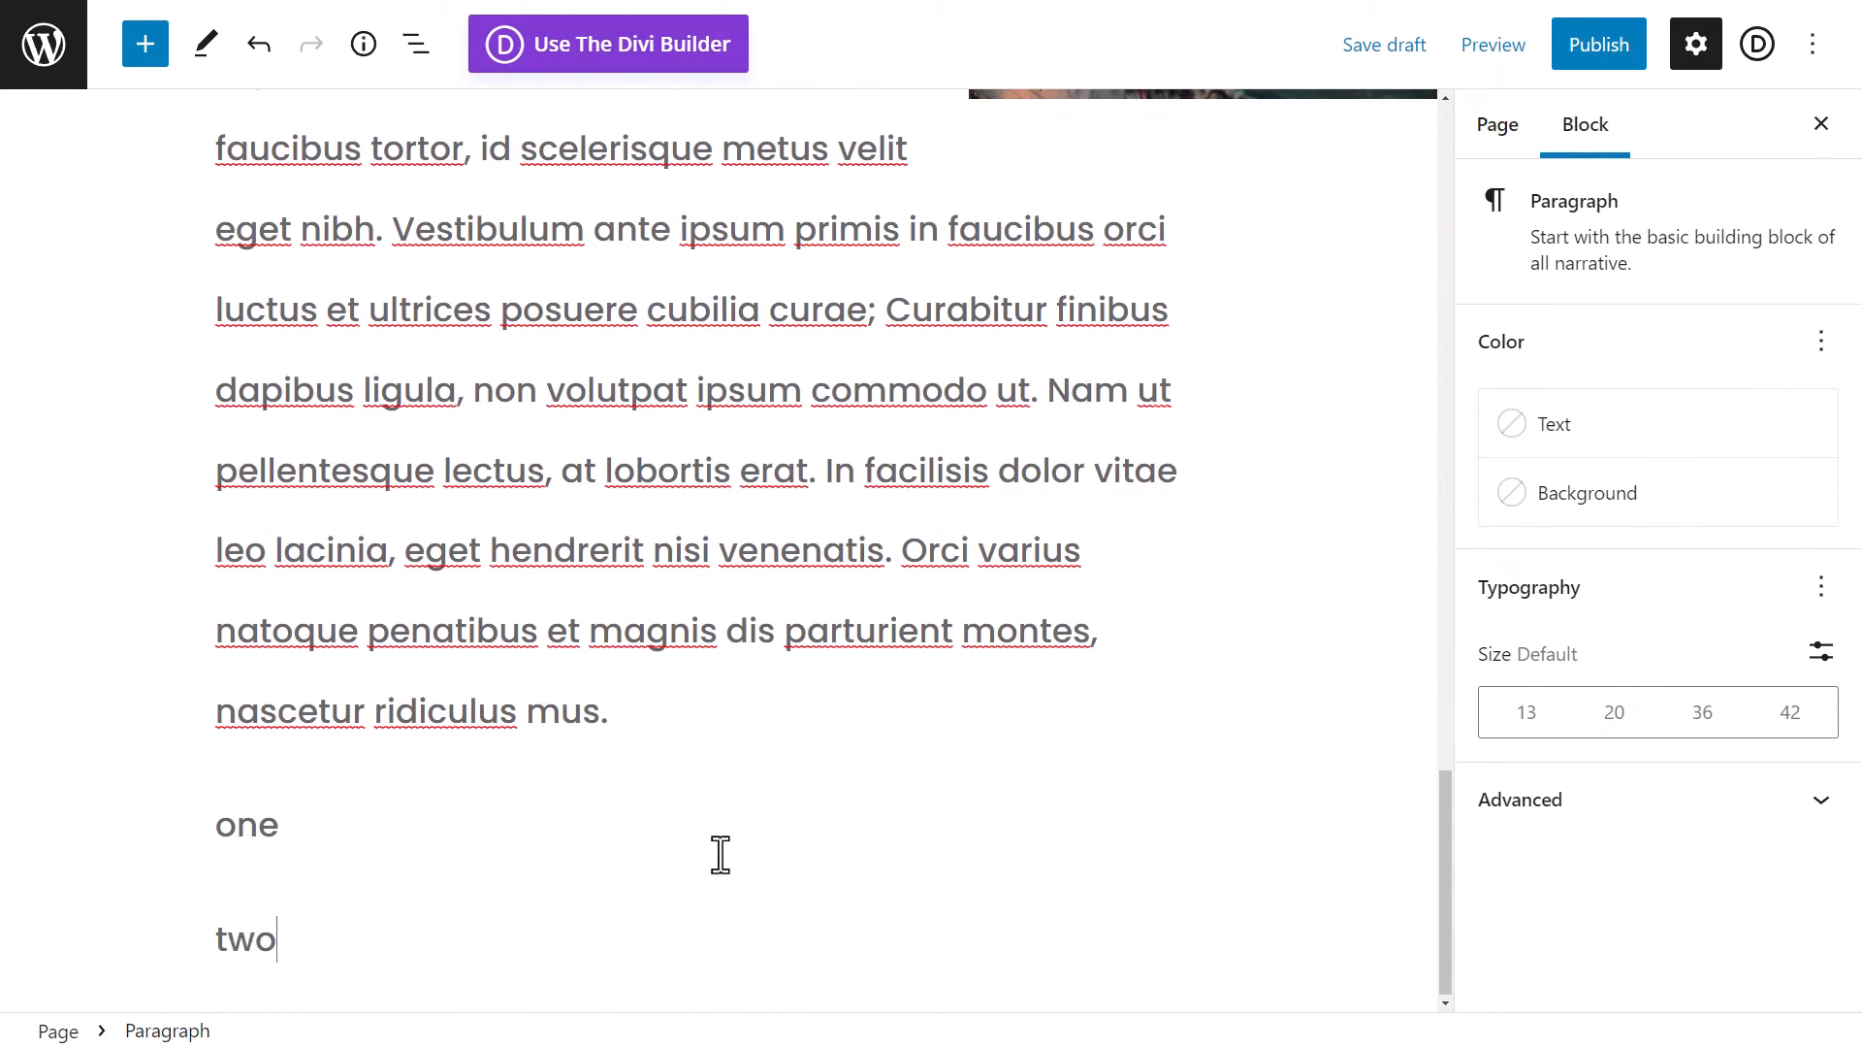
text(wo)
key(Return)
text(t)
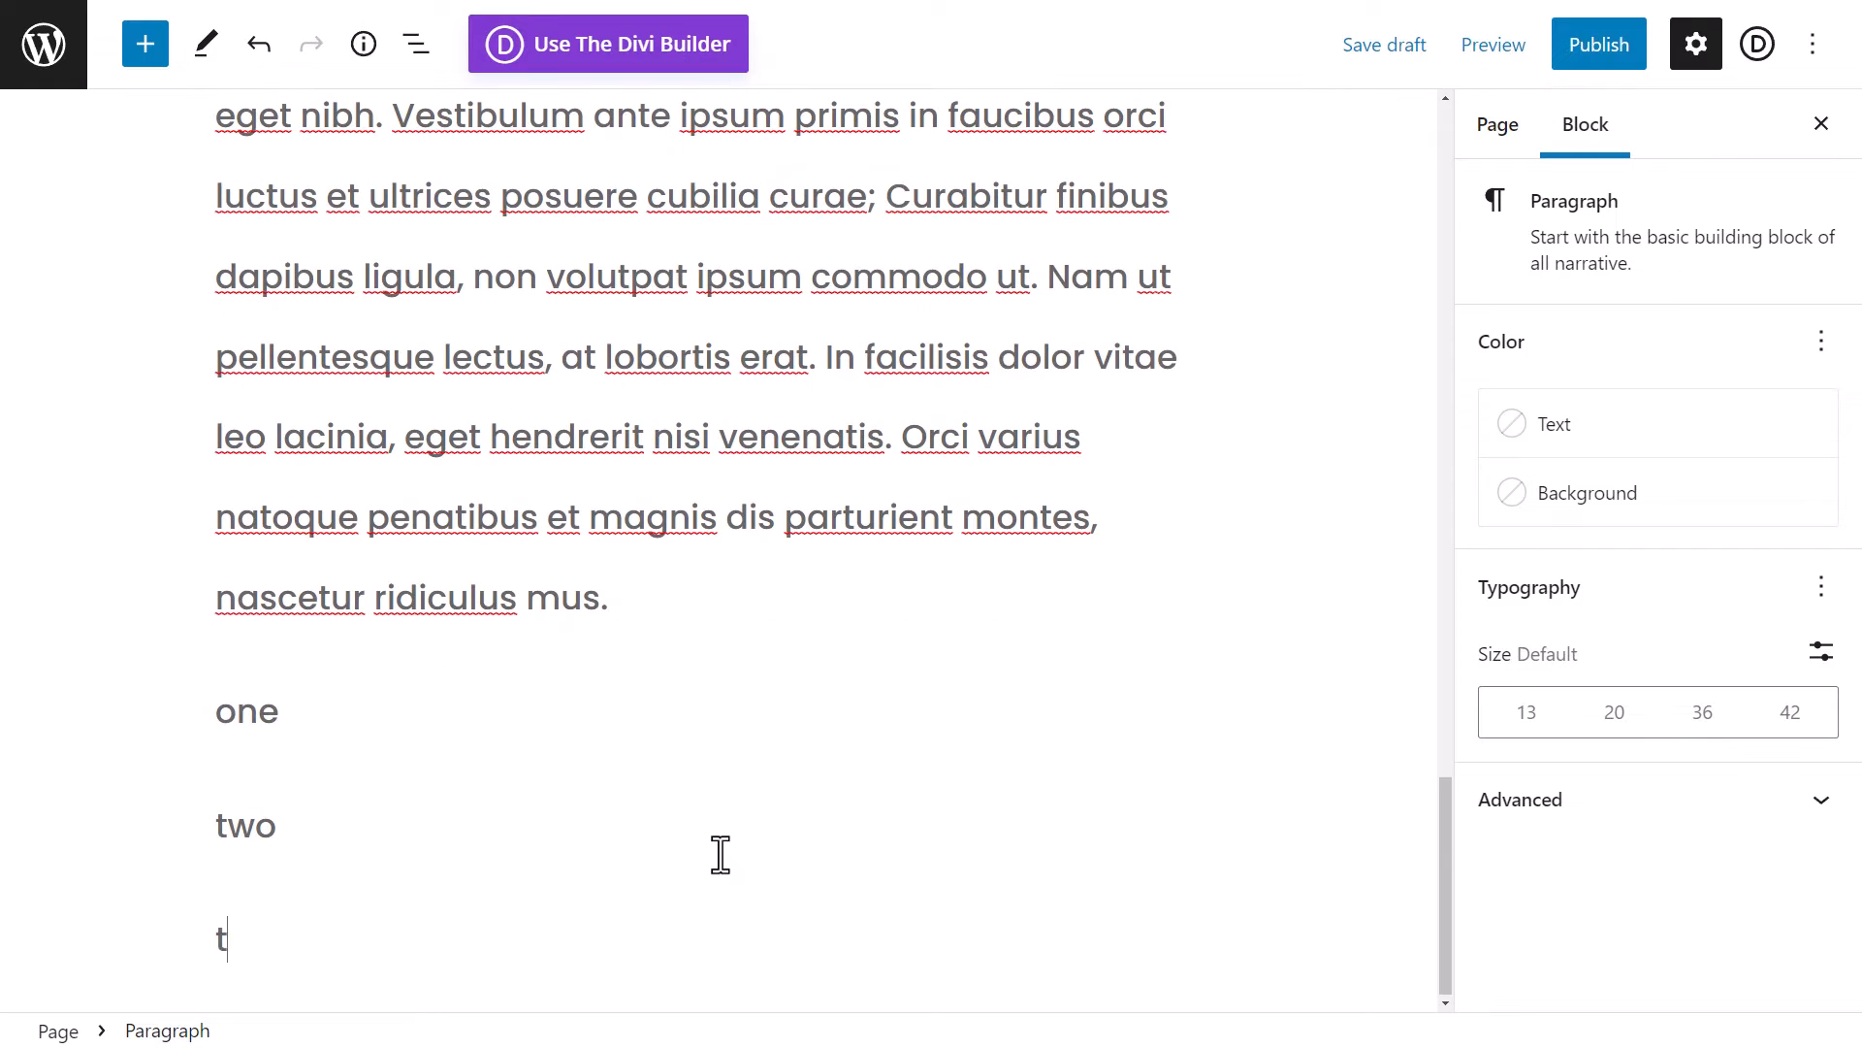
text(hree)
key(Return)
- View the block types that the paragraph "one" can be transformed into, leaving it unconverted
click(275, 602)
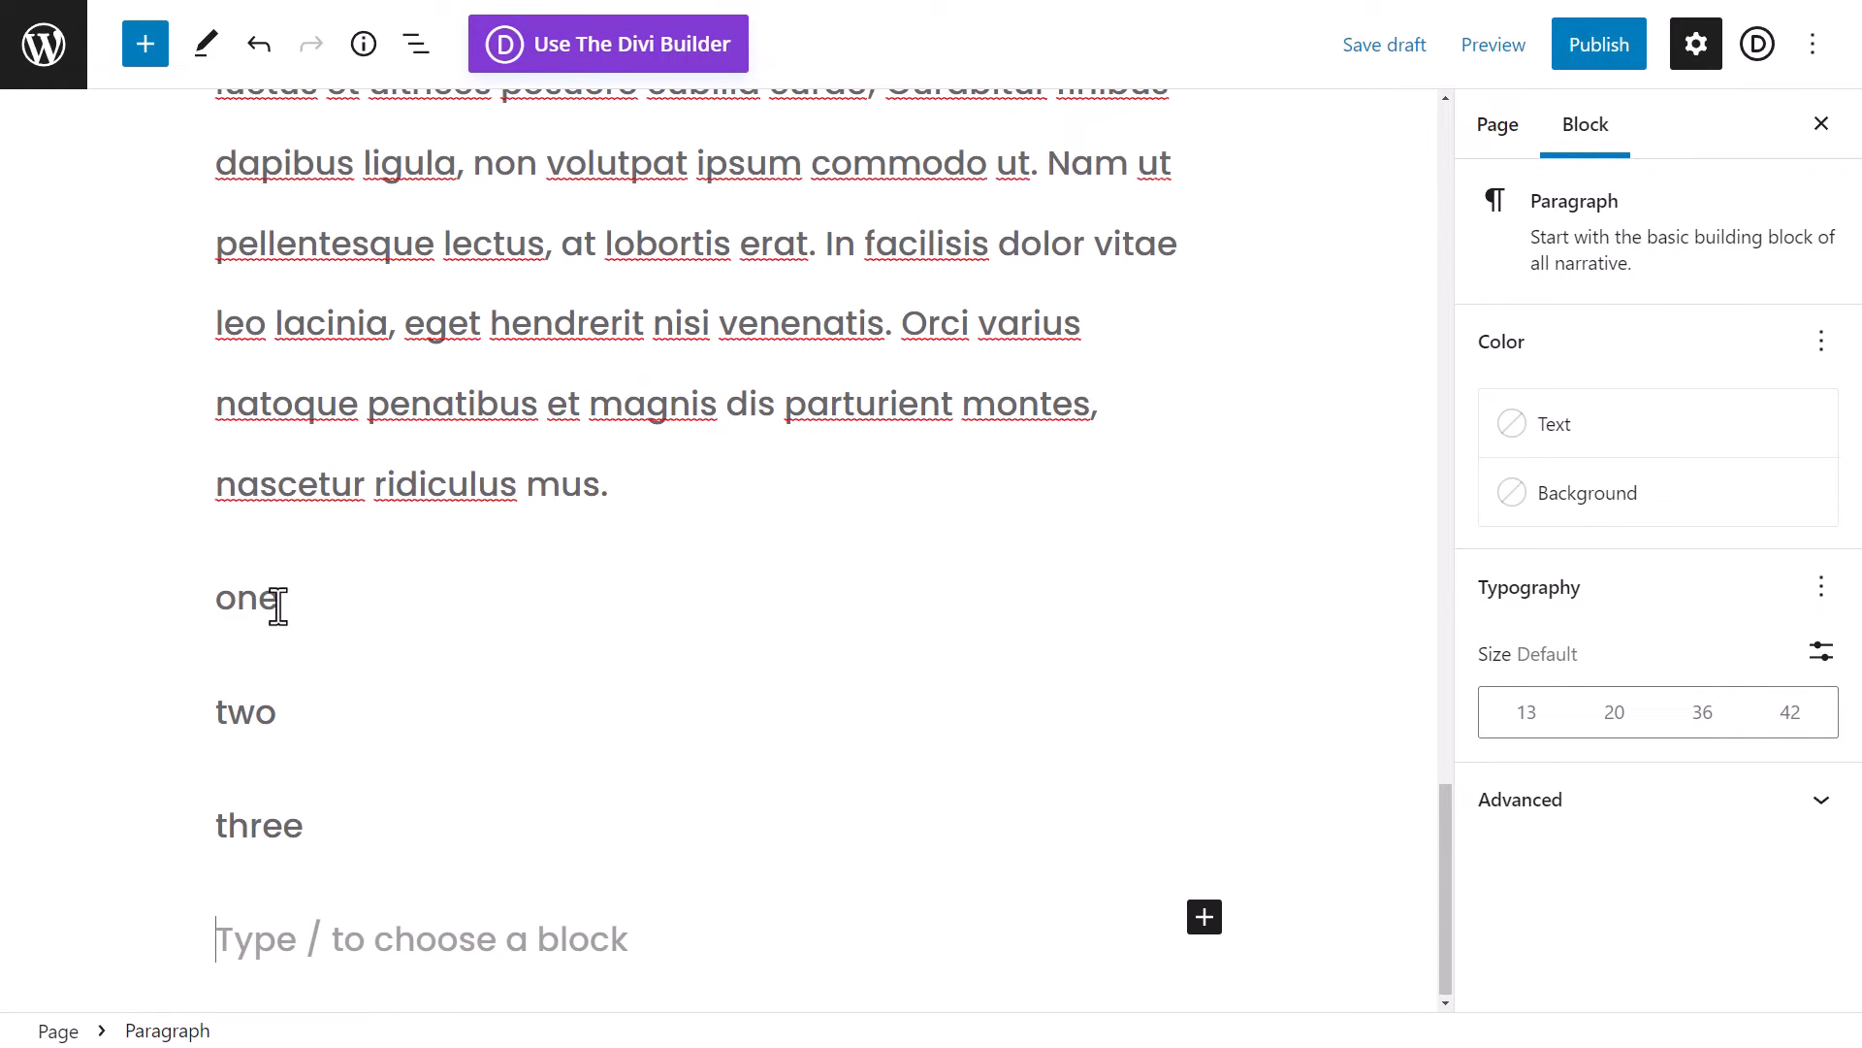
click(251, 505)
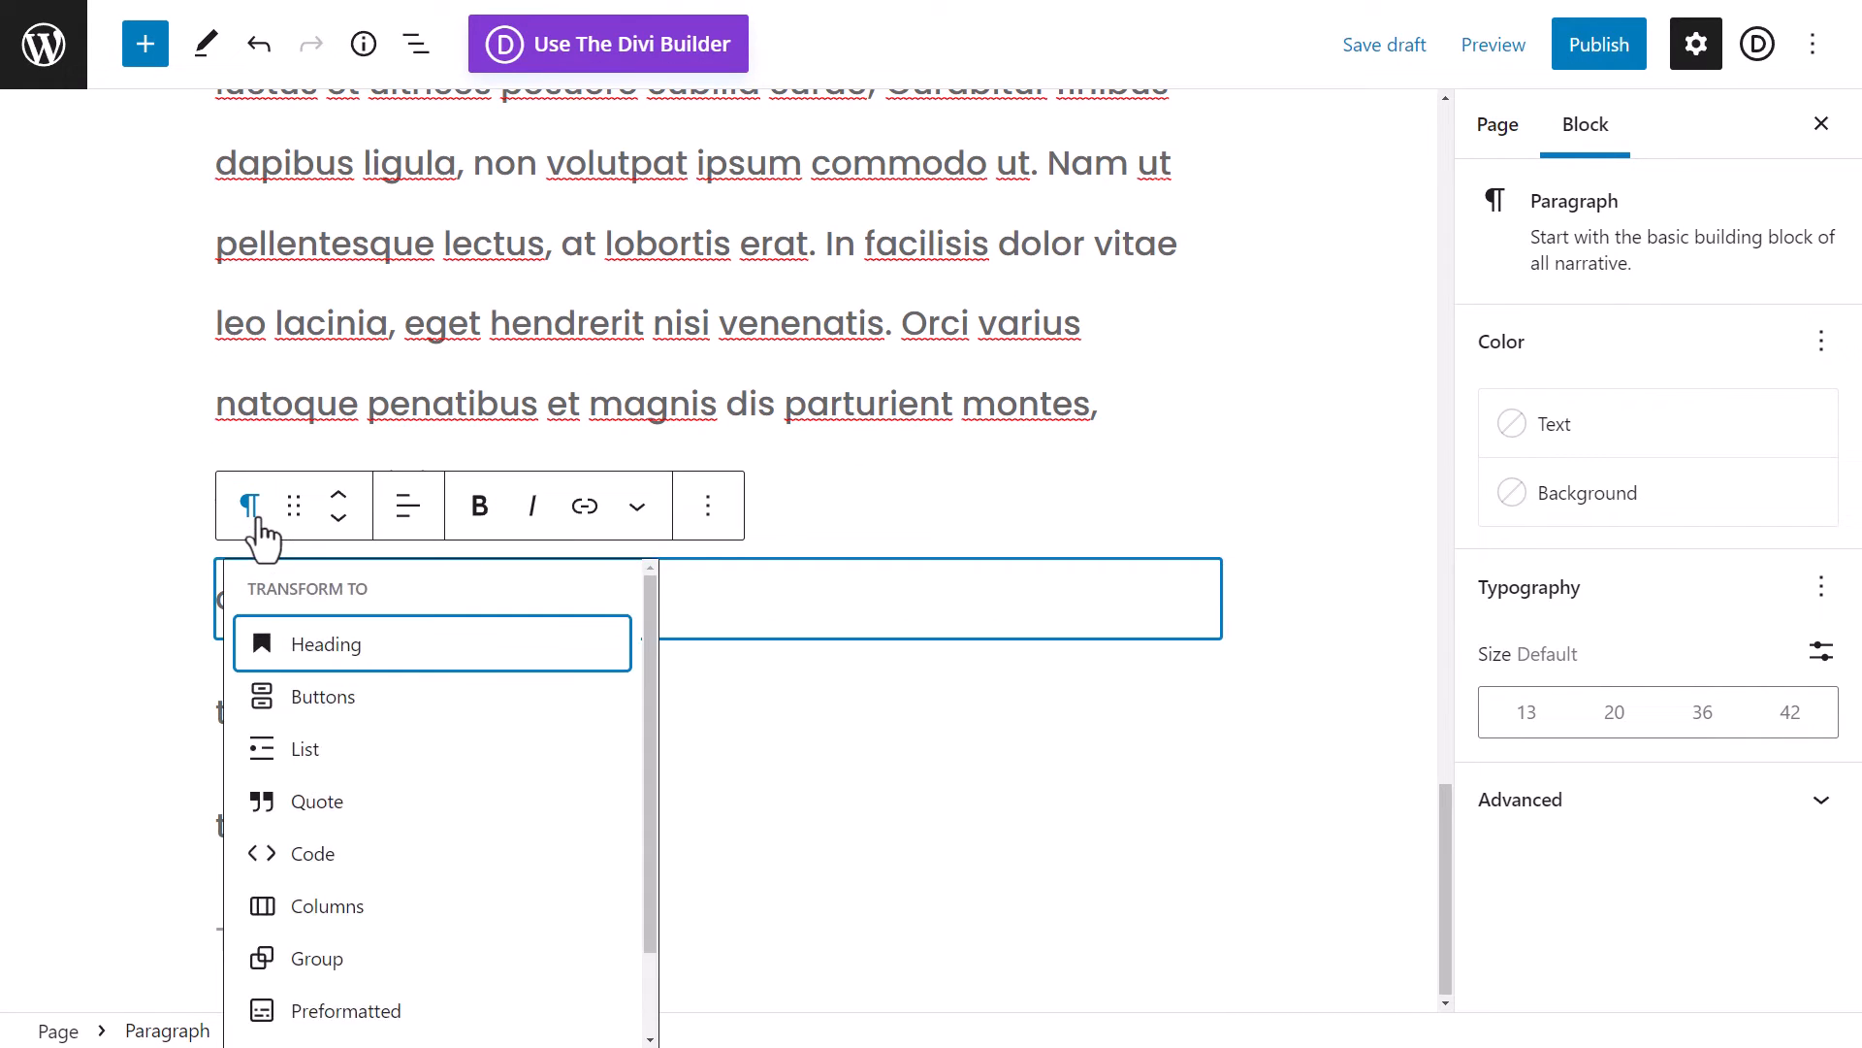
click(1073, 400)
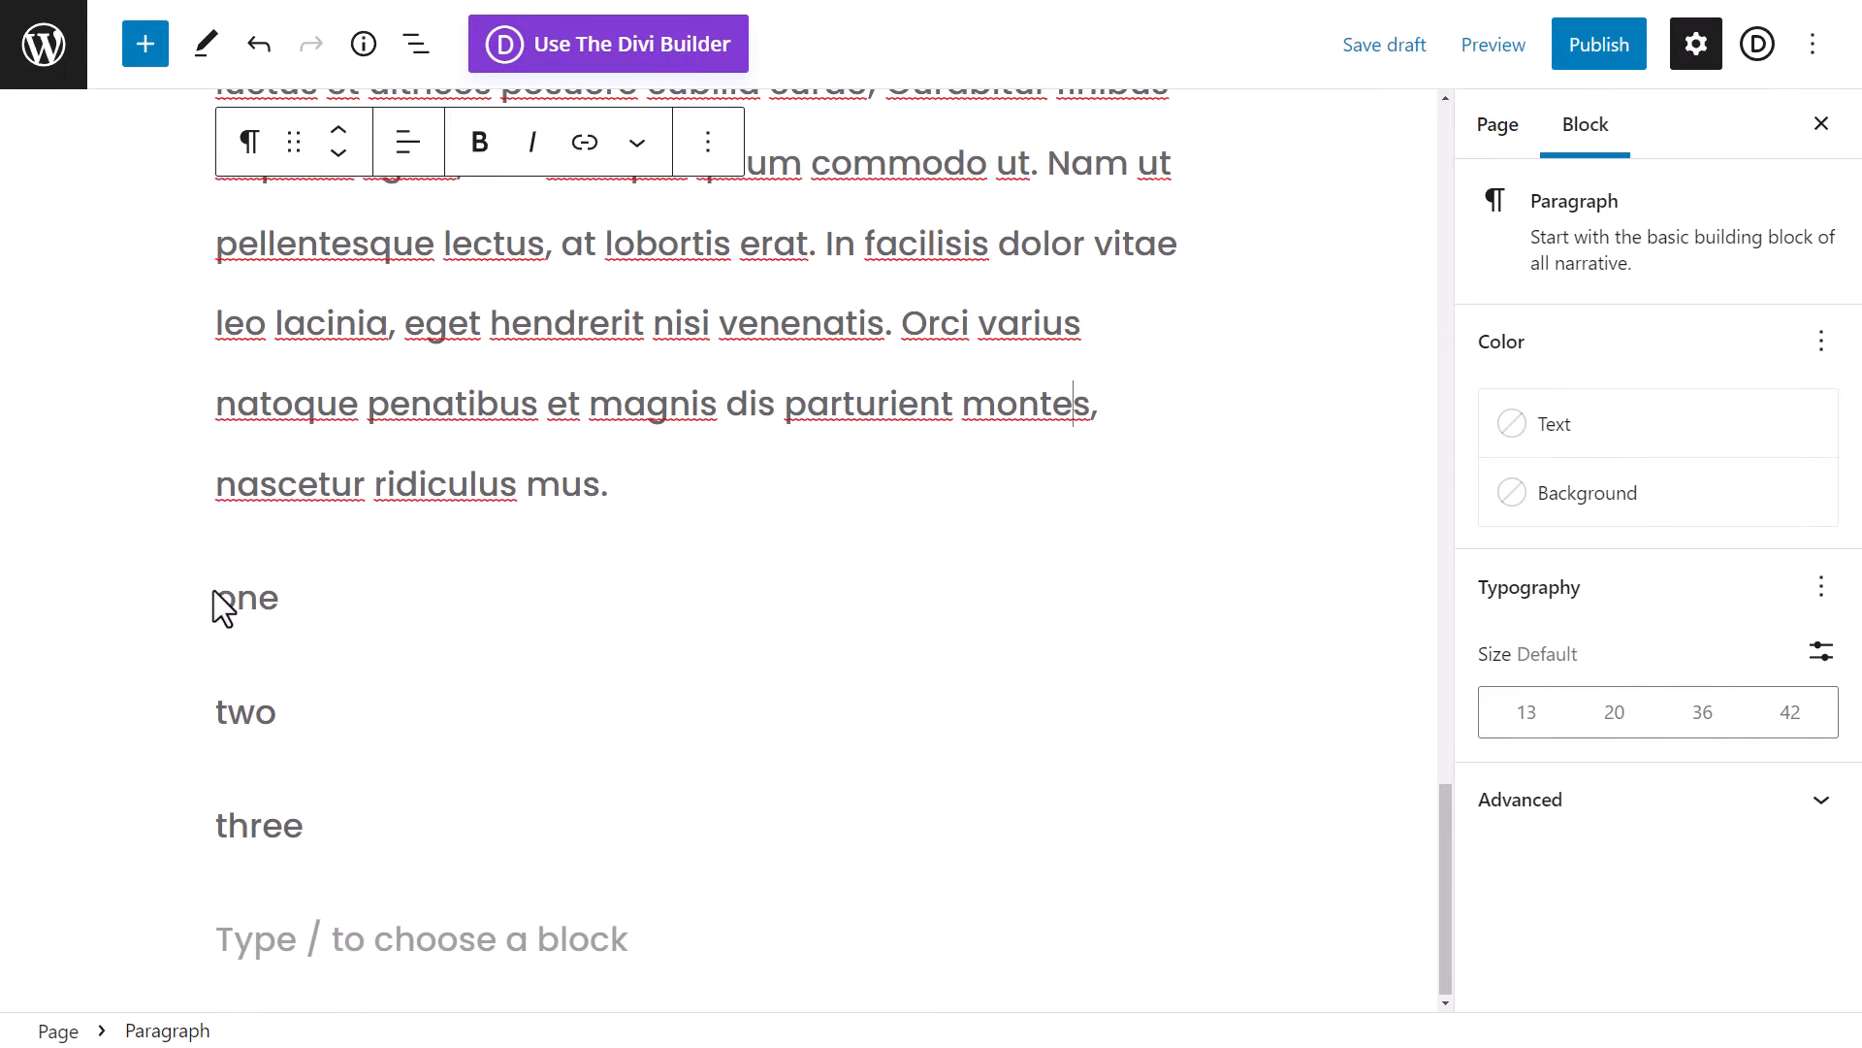
click(256, 603)
click(250, 506)
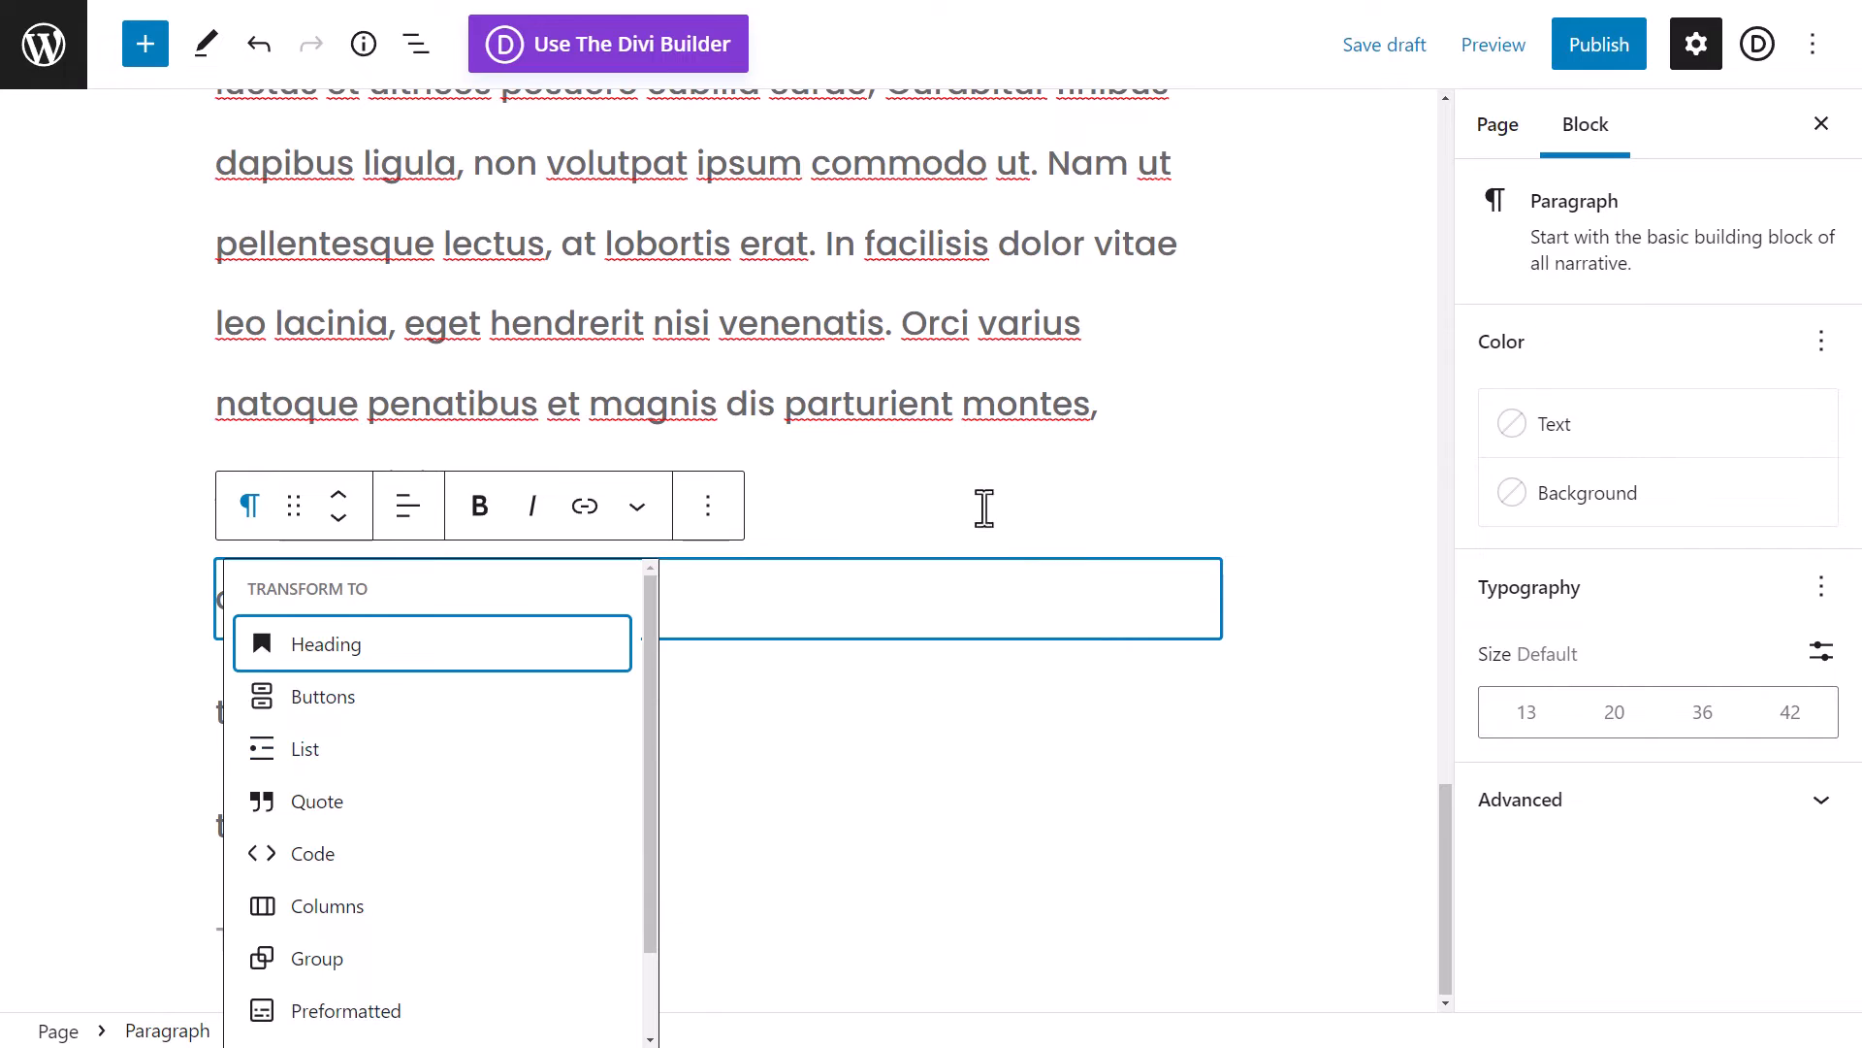
click(1021, 402)
- Add an empty paragraph above "one", search the available blocks for "lis", and remove the paragraph without inserting a block
key(Return)
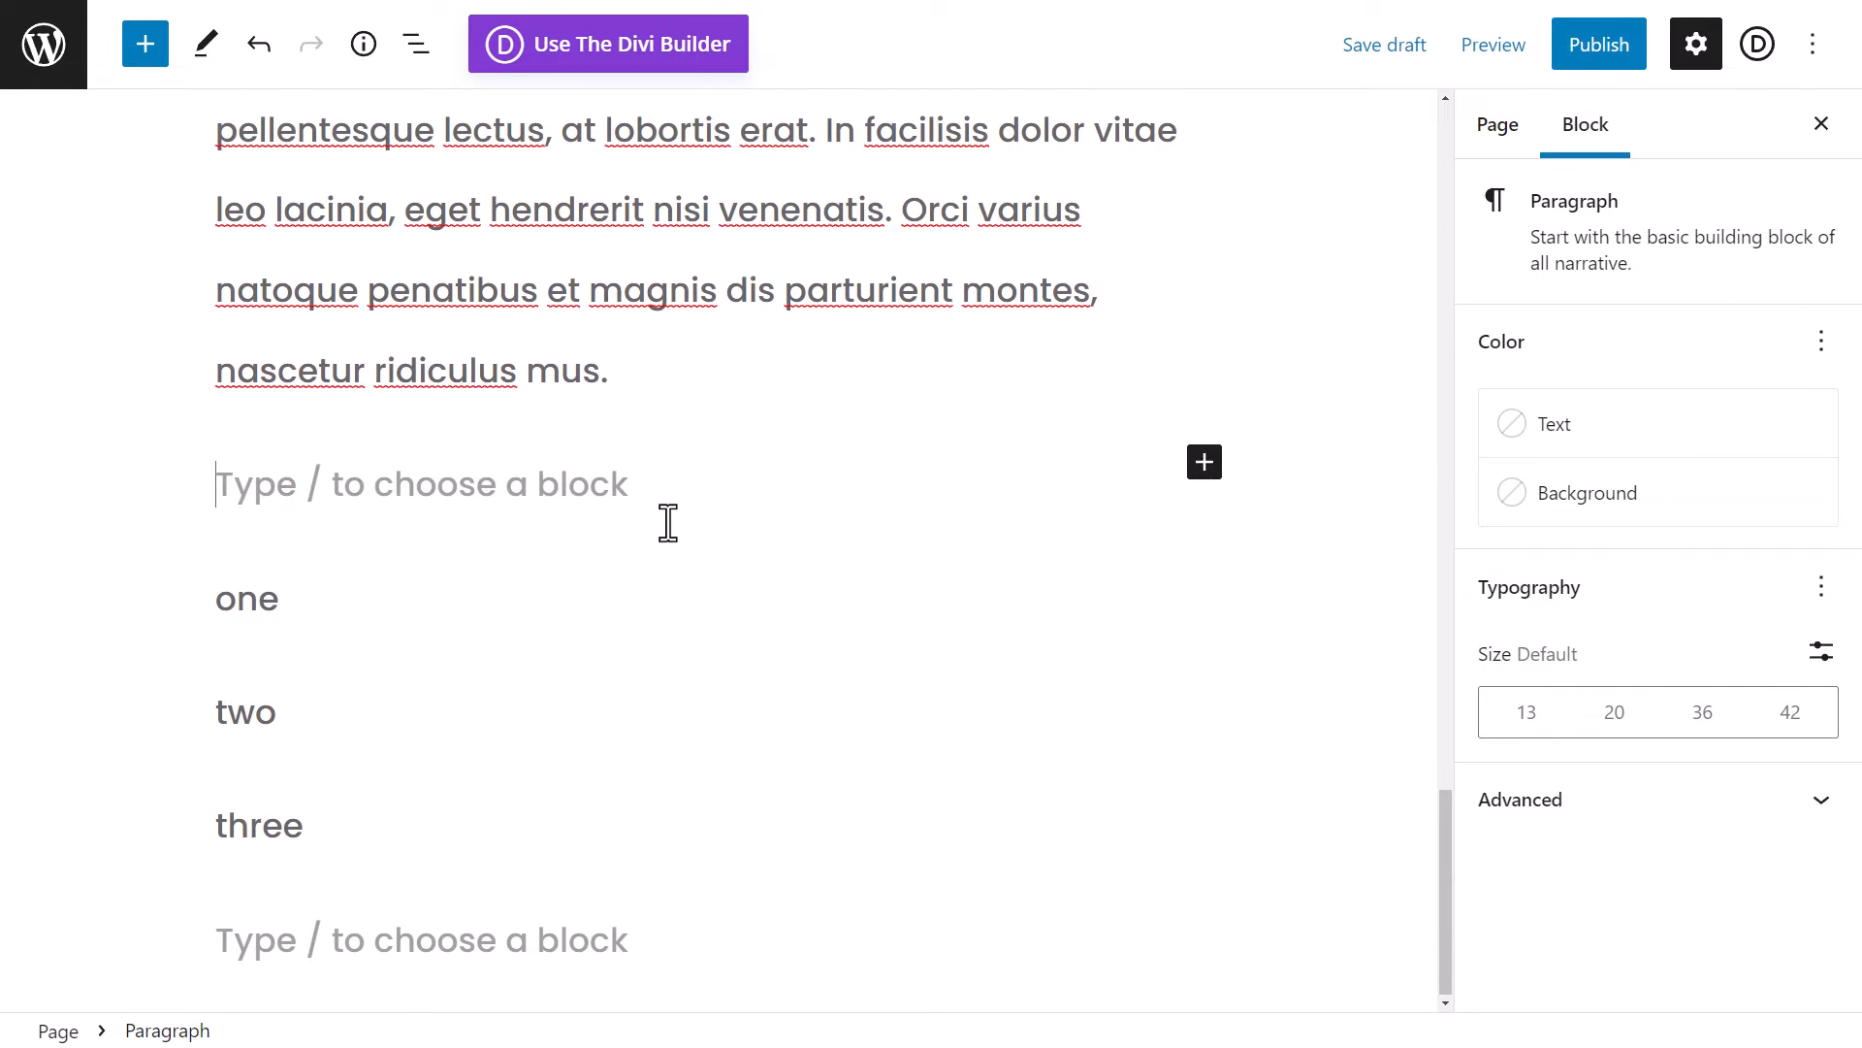
click(1207, 466)
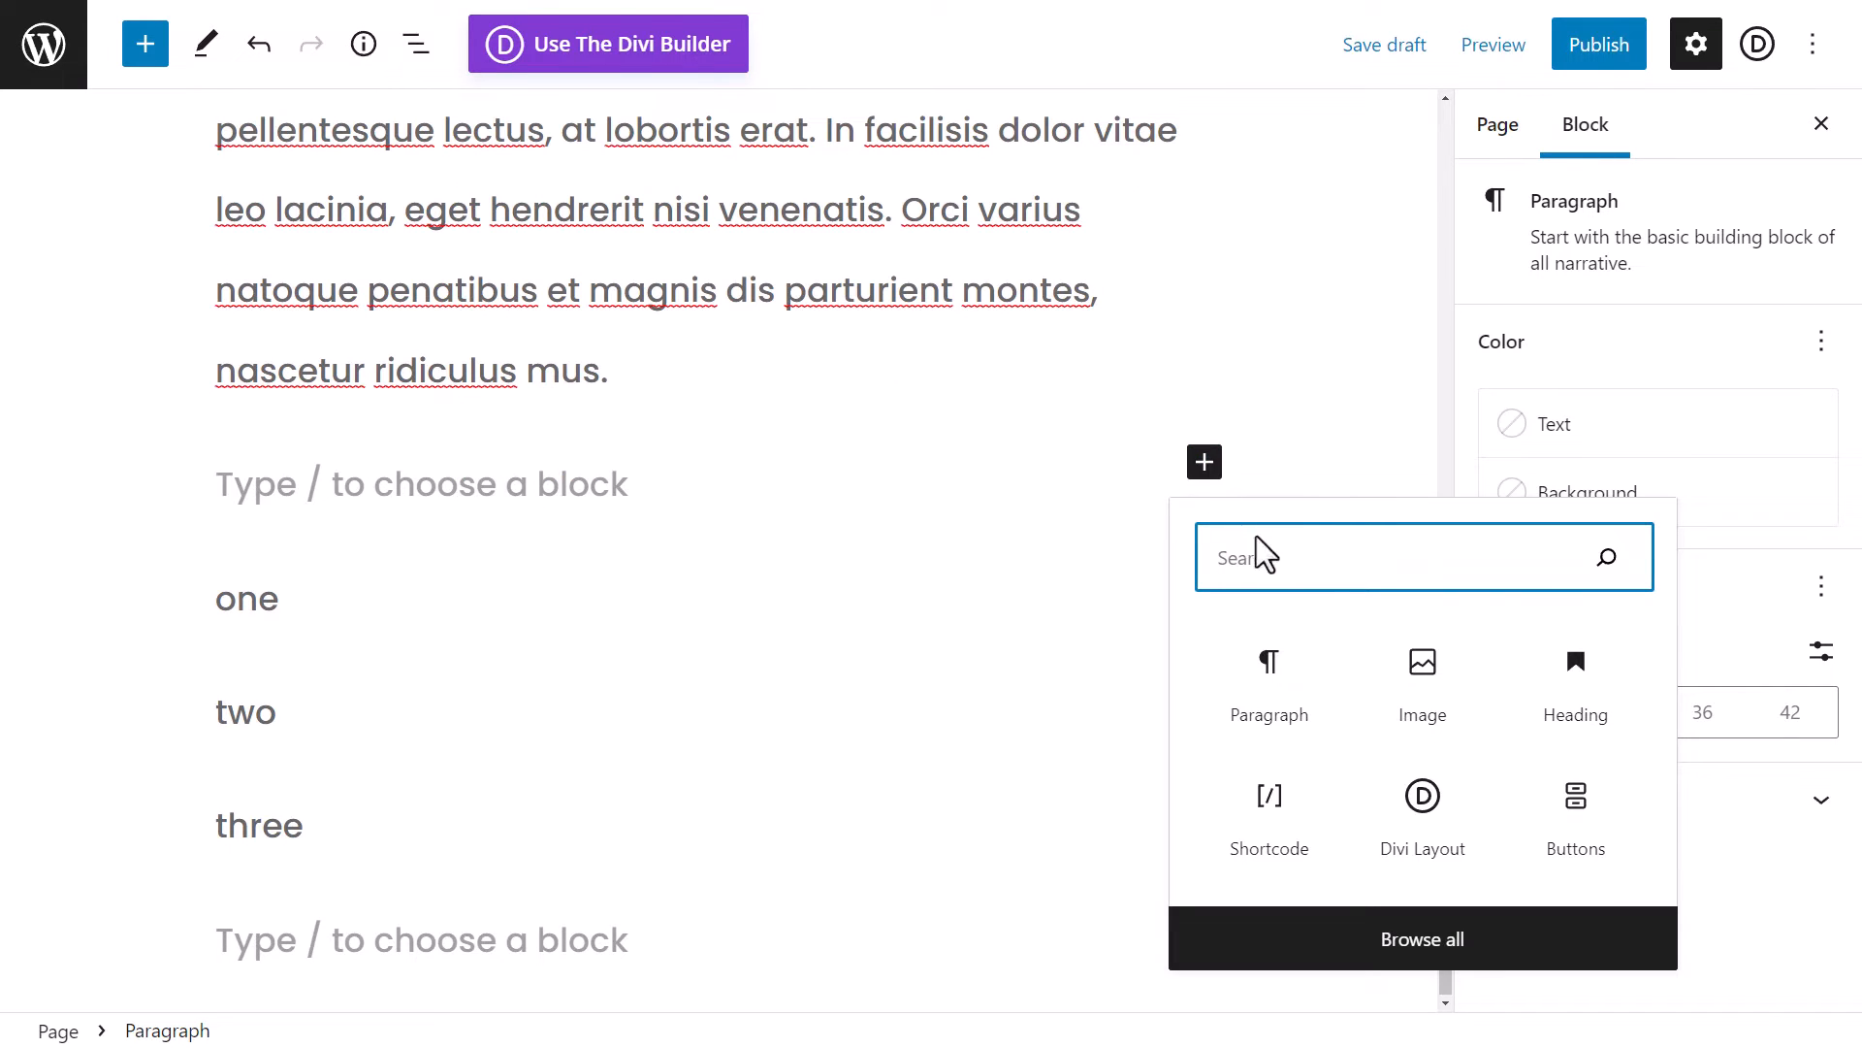
text(kua)
key(BackSpace)
key(BackSpace)
key(BackSpace)
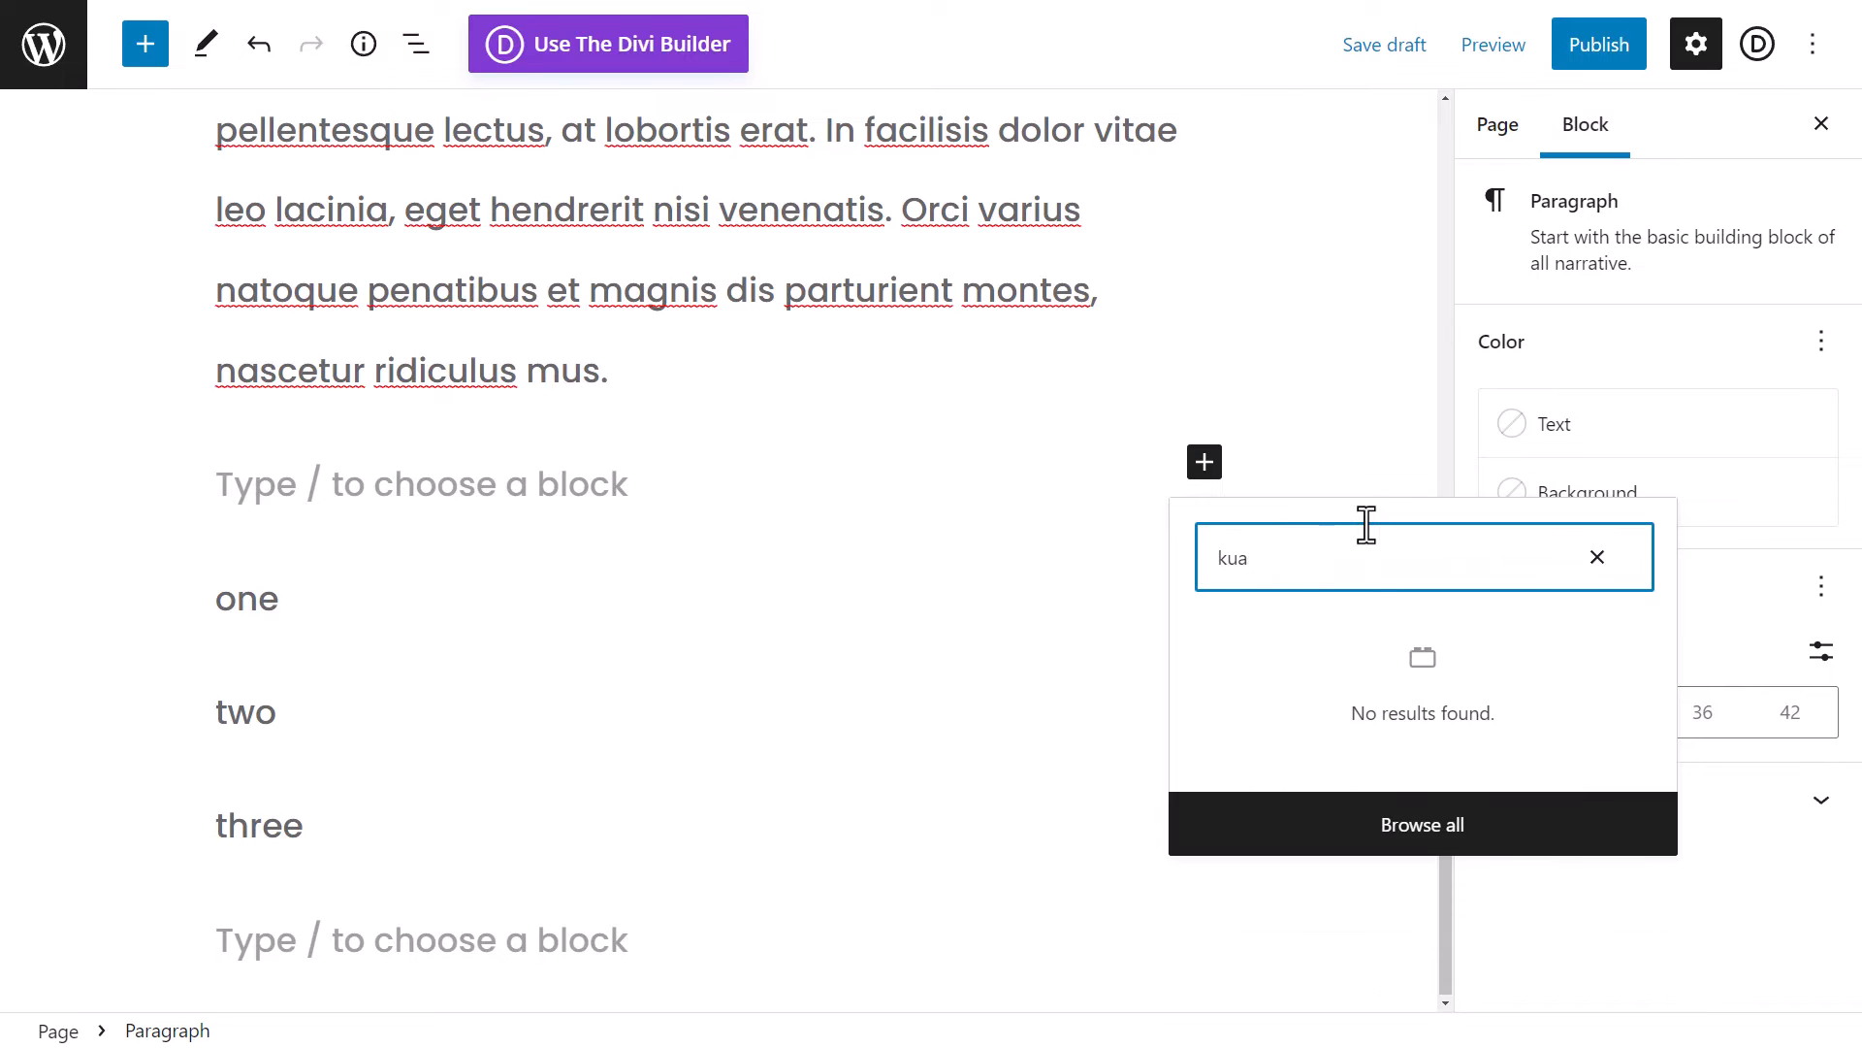
text(lis)
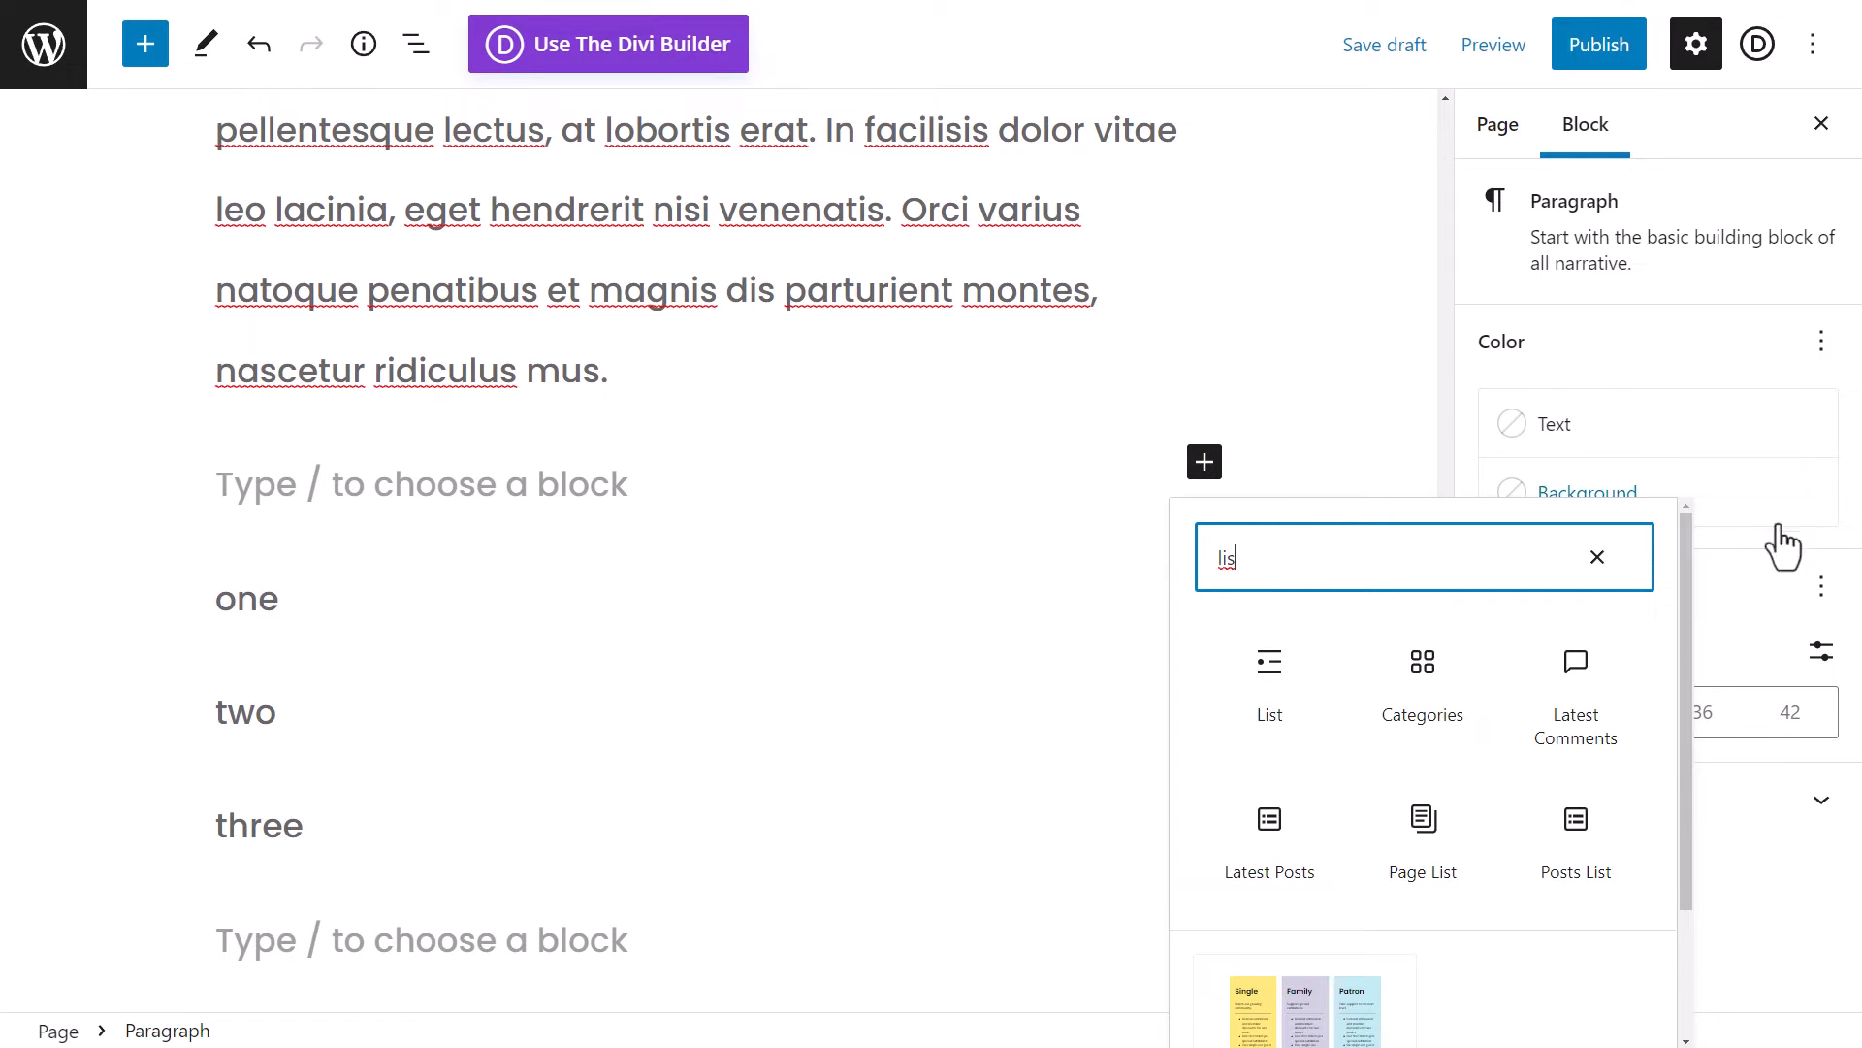
click(1597, 558)
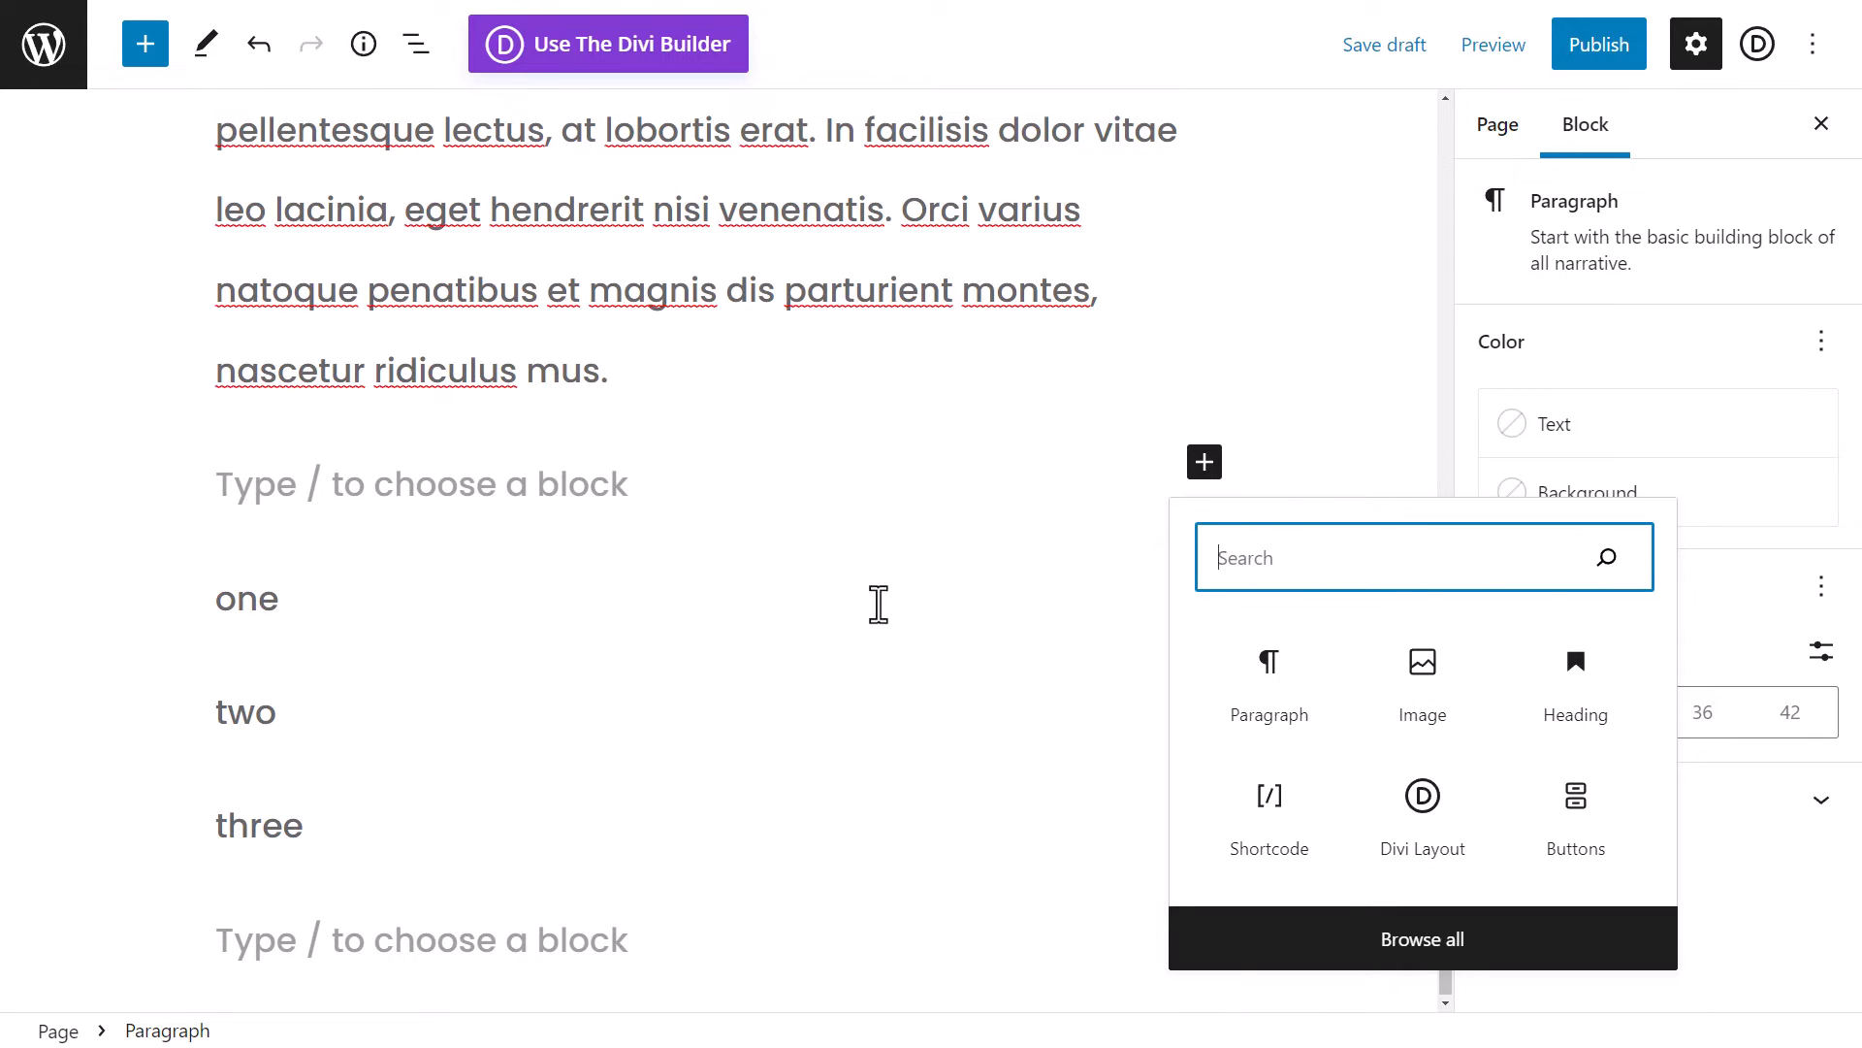
click(422, 514)
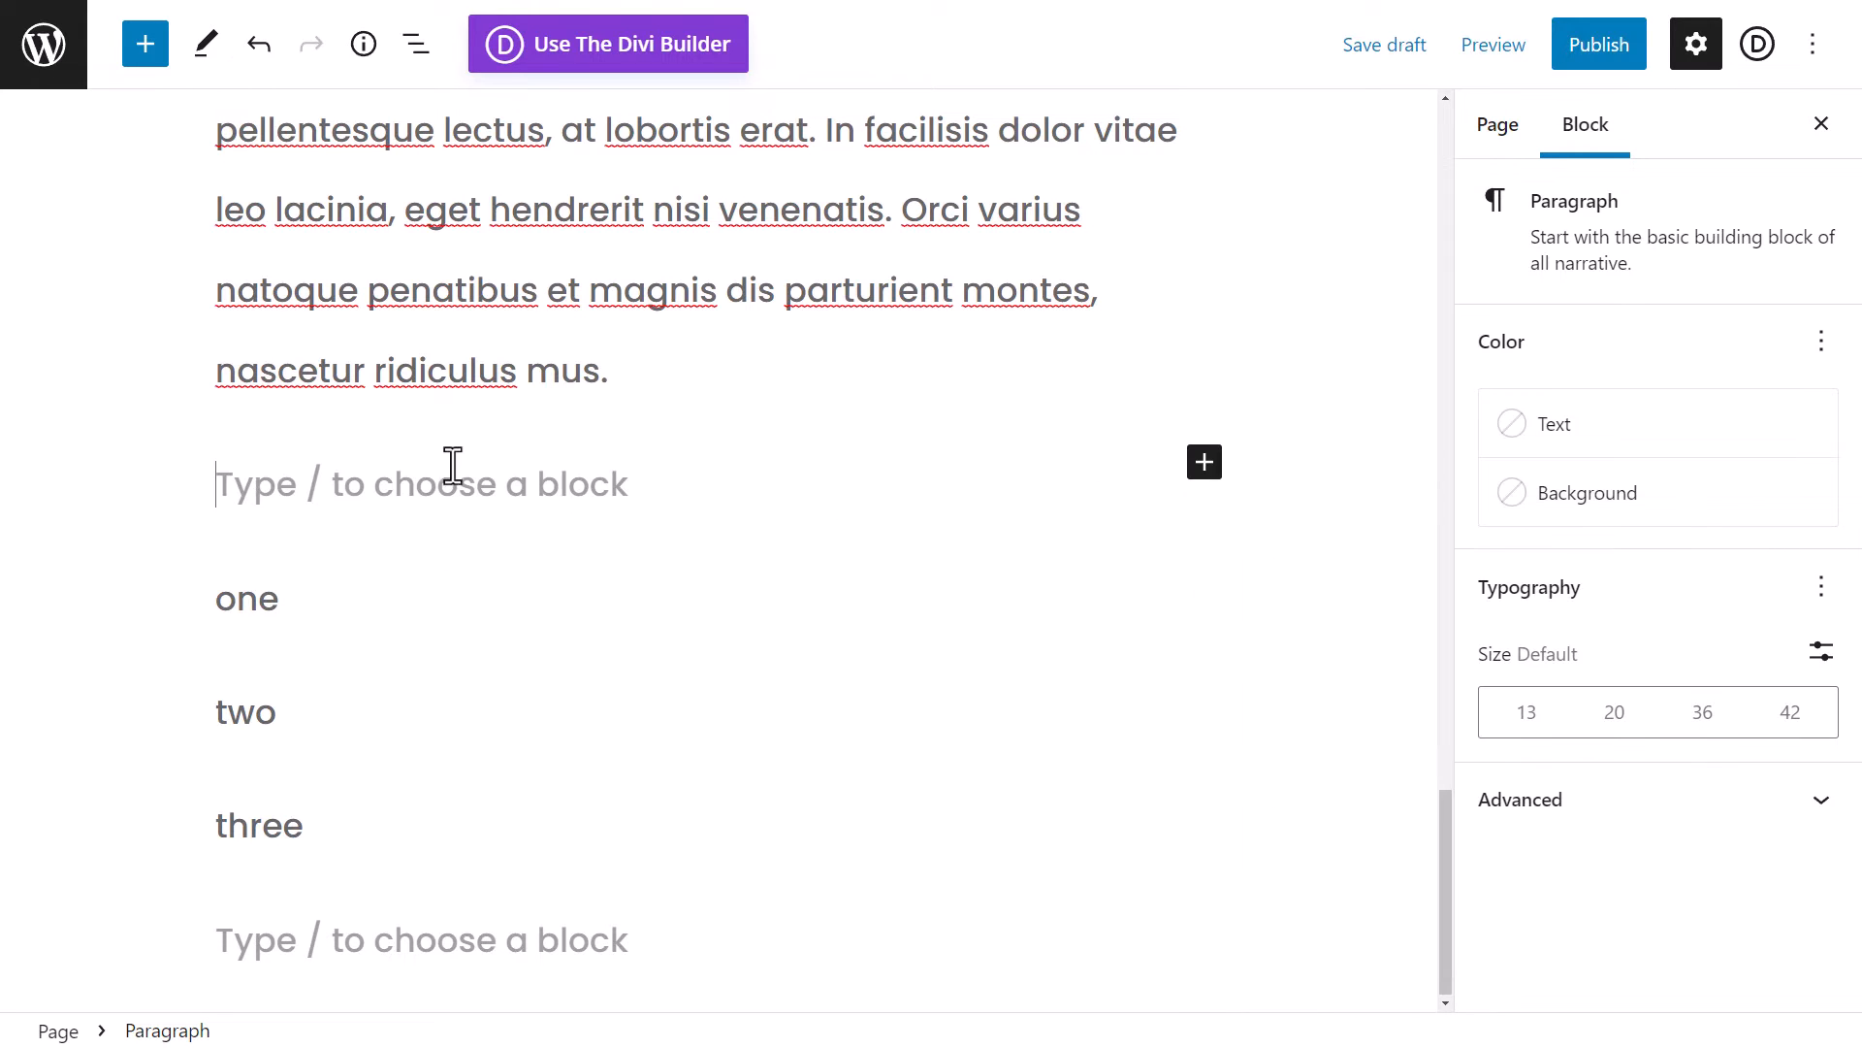
key(BackSpace)
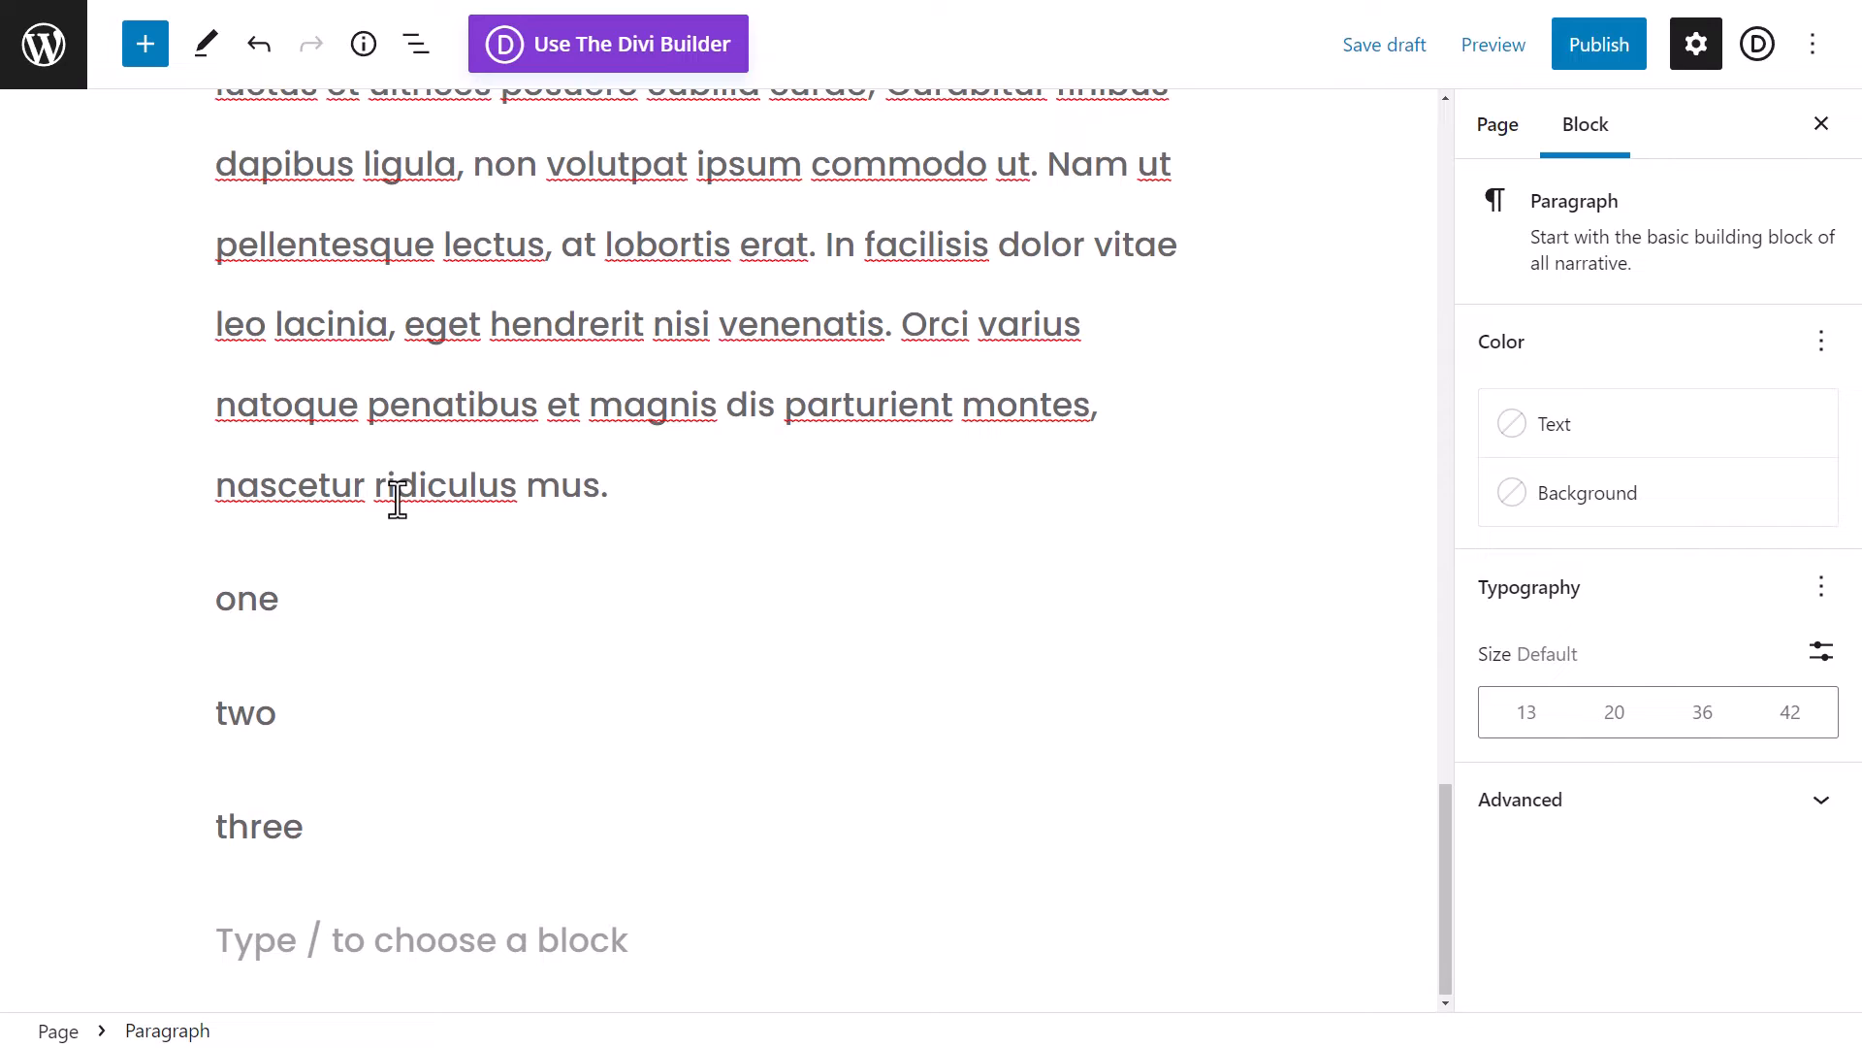
- Transform the three paragraphs "one", "two" and "three" together into a List block
drag(274, 595, 311, 819)
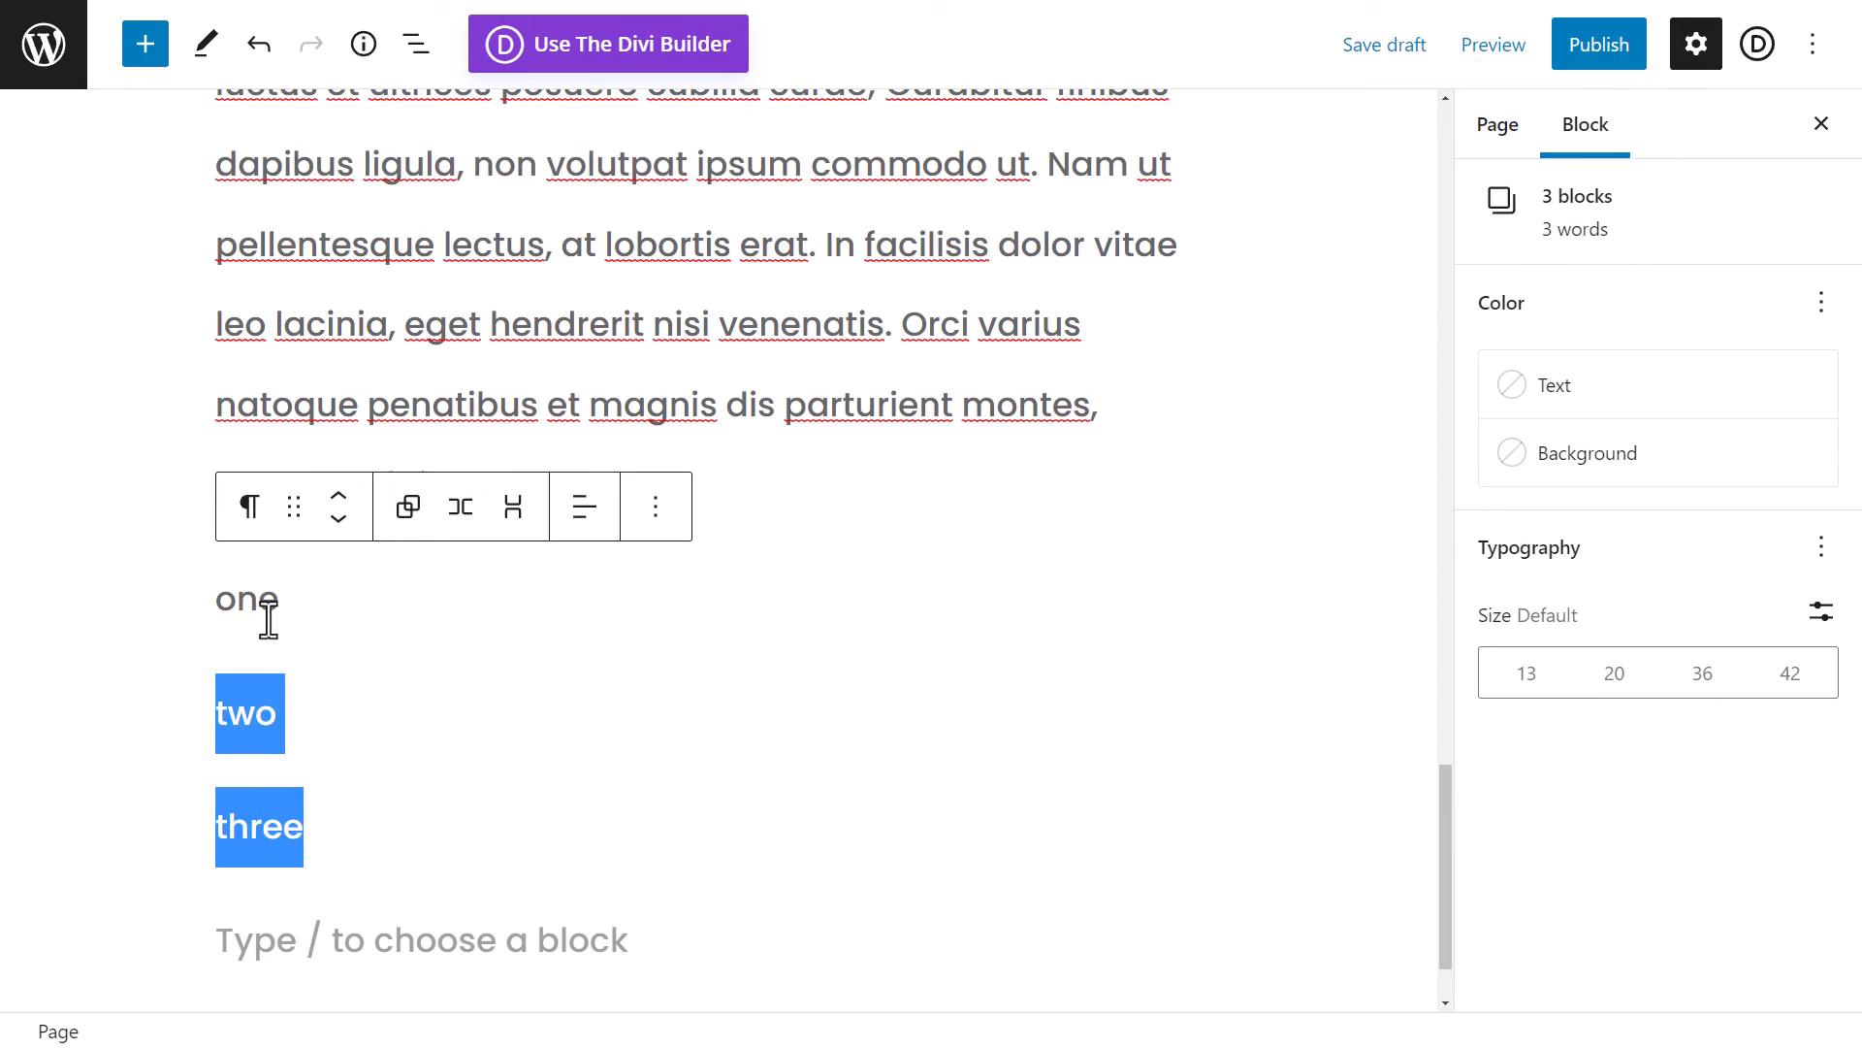
drag(260, 578, 218, 621)
click(313, 702)
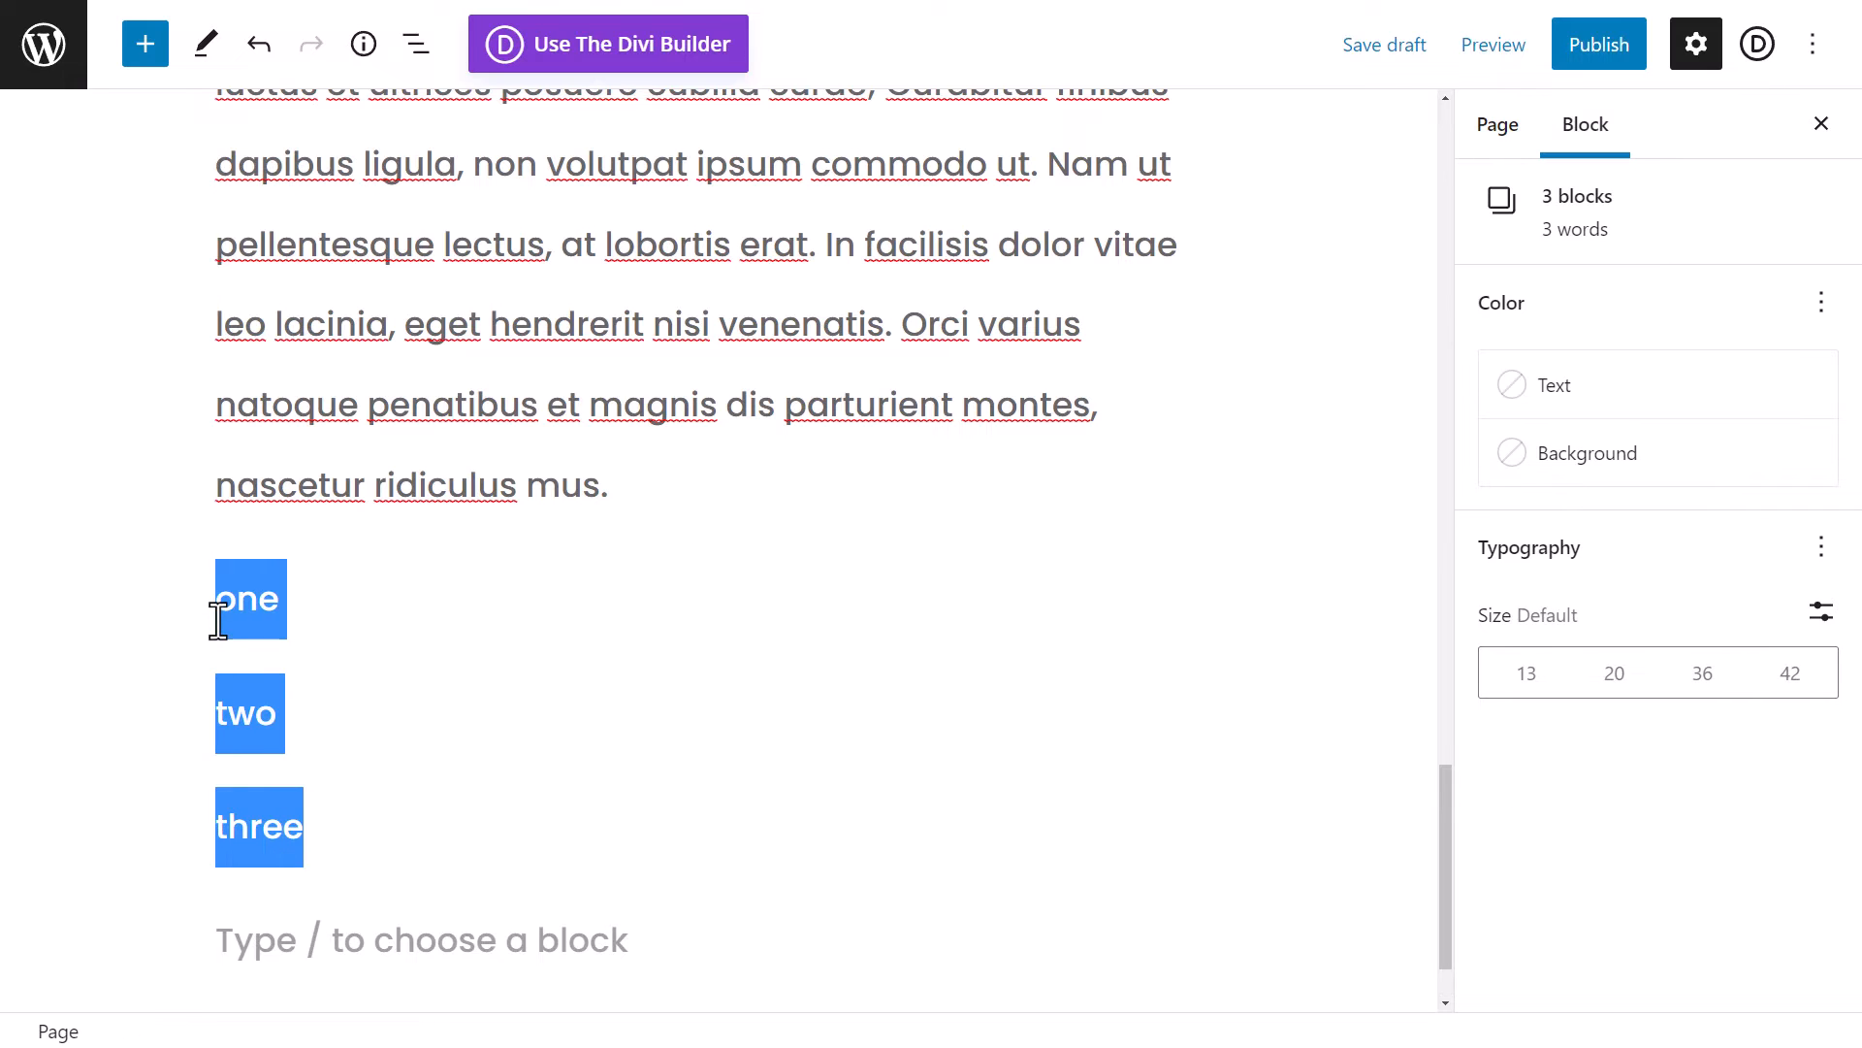
click(246, 509)
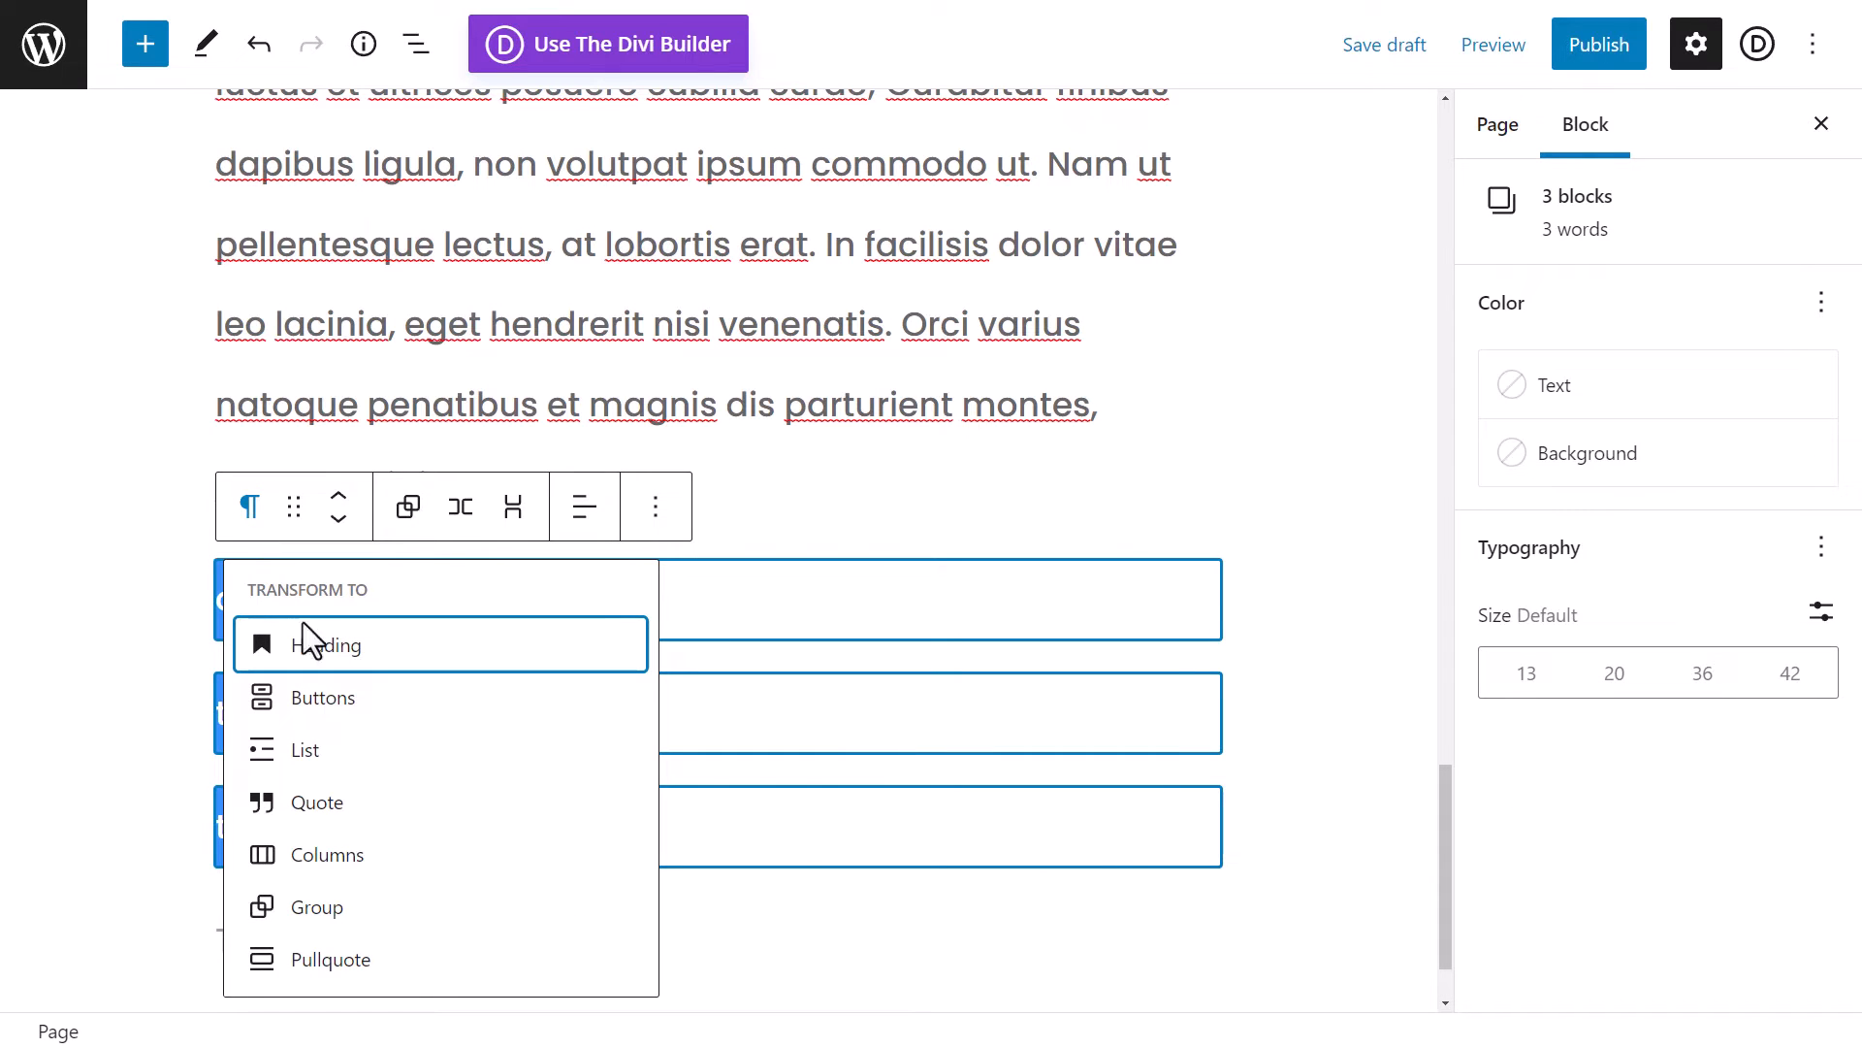
click(308, 753)
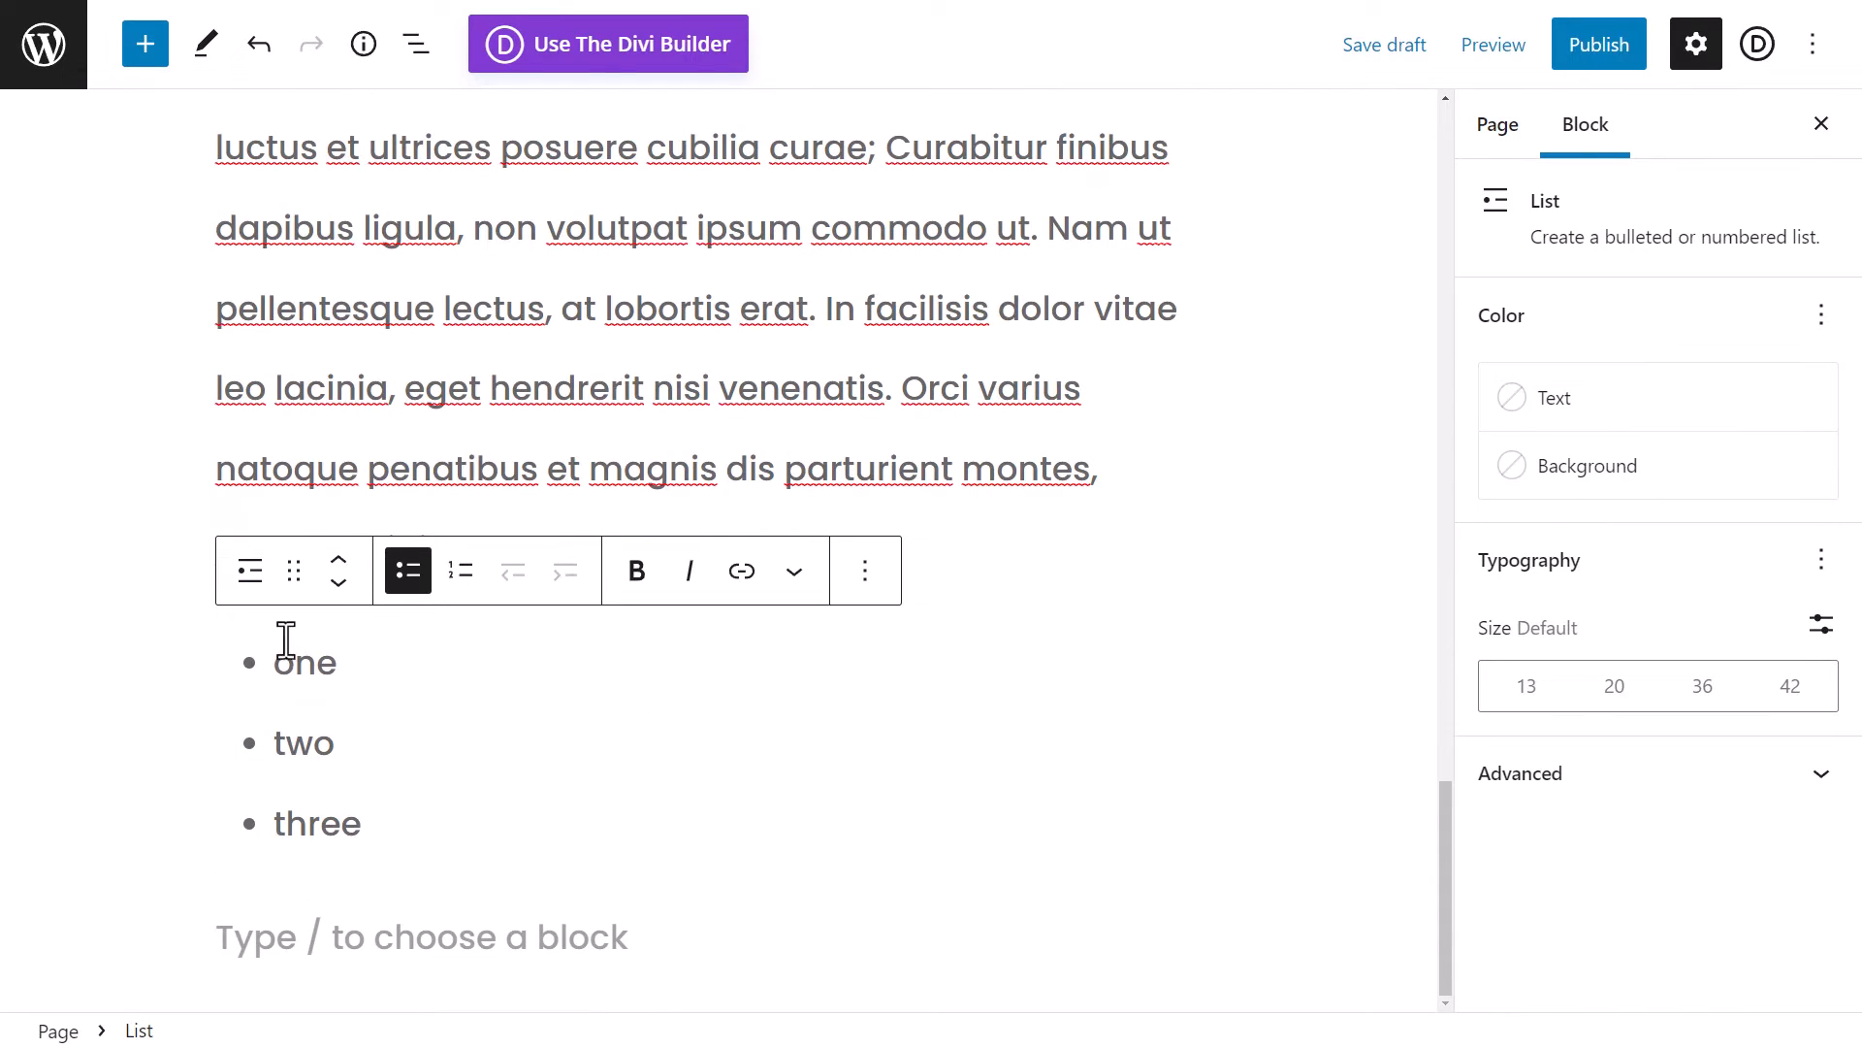
- Change the "one", "two", "three" list to an ordered list
click(551, 744)
click(1108, 549)
click(320, 682)
click(460, 572)
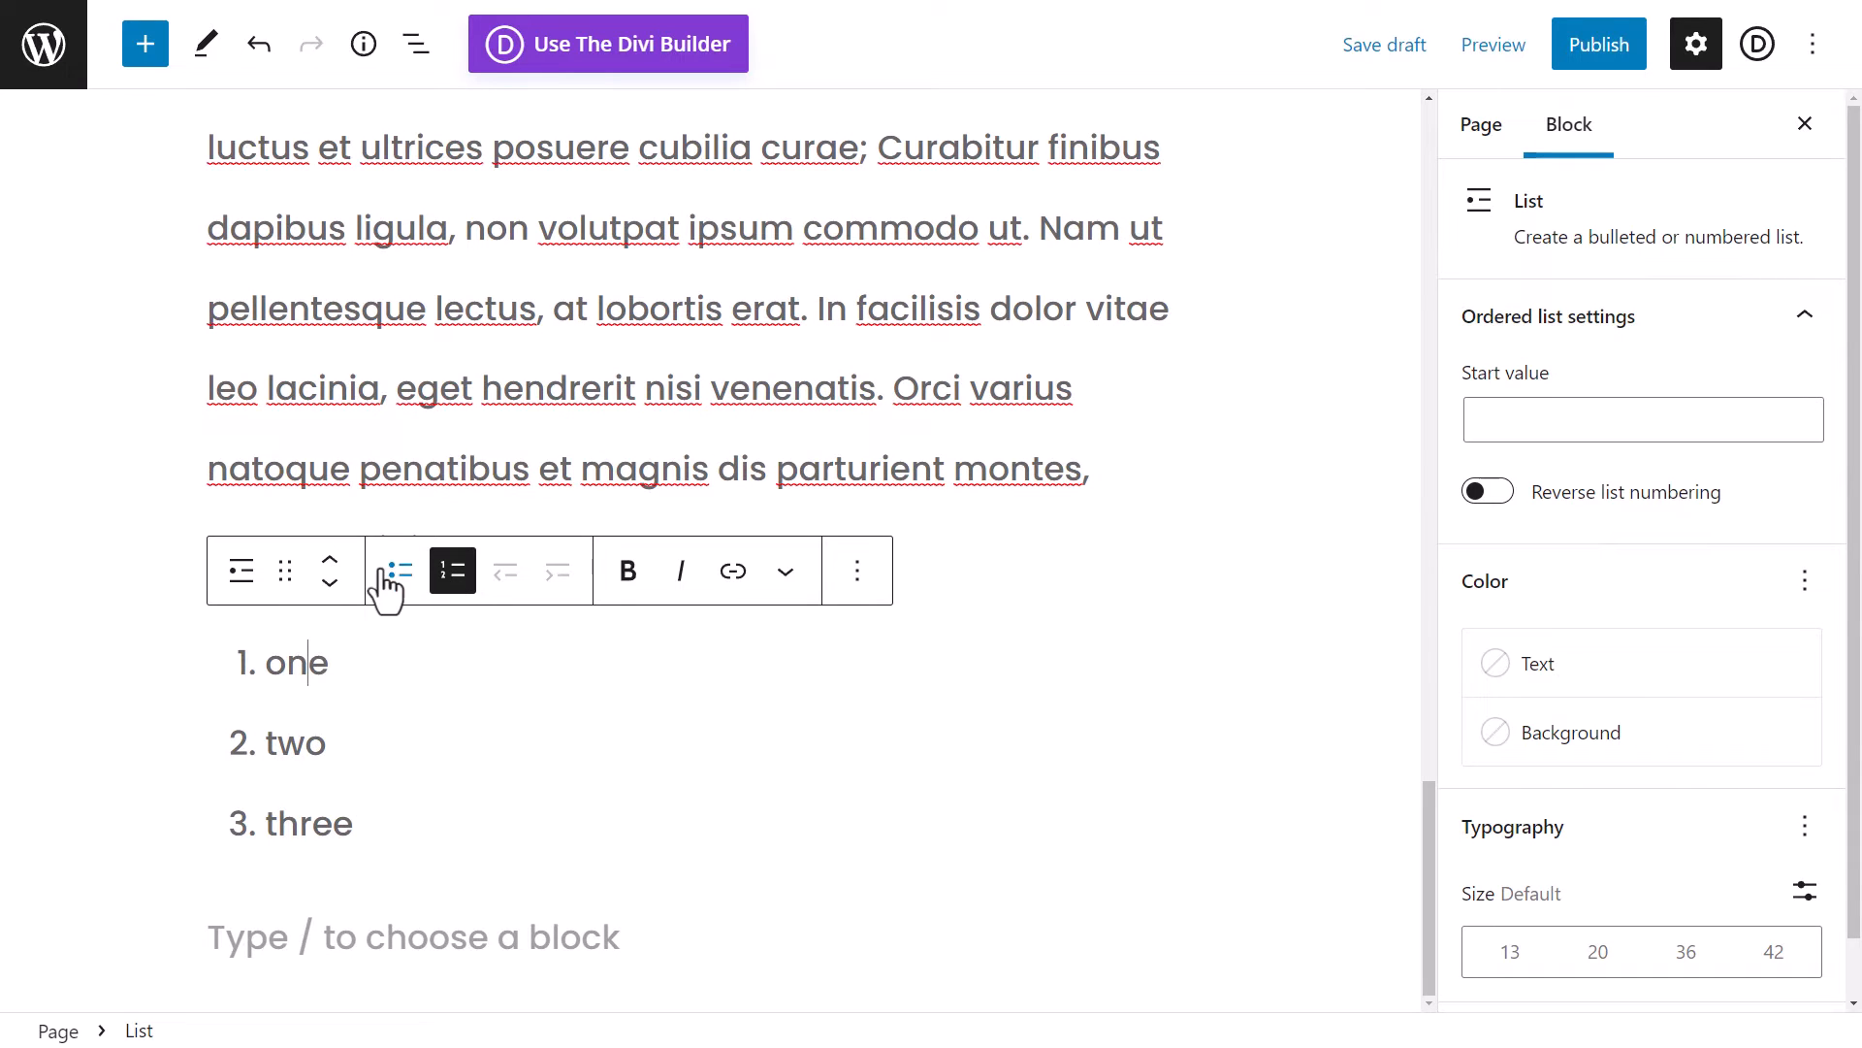
- Indent the item "two" beneath "one" and make that nested level a bulleted list
click(326, 744)
click(557, 572)
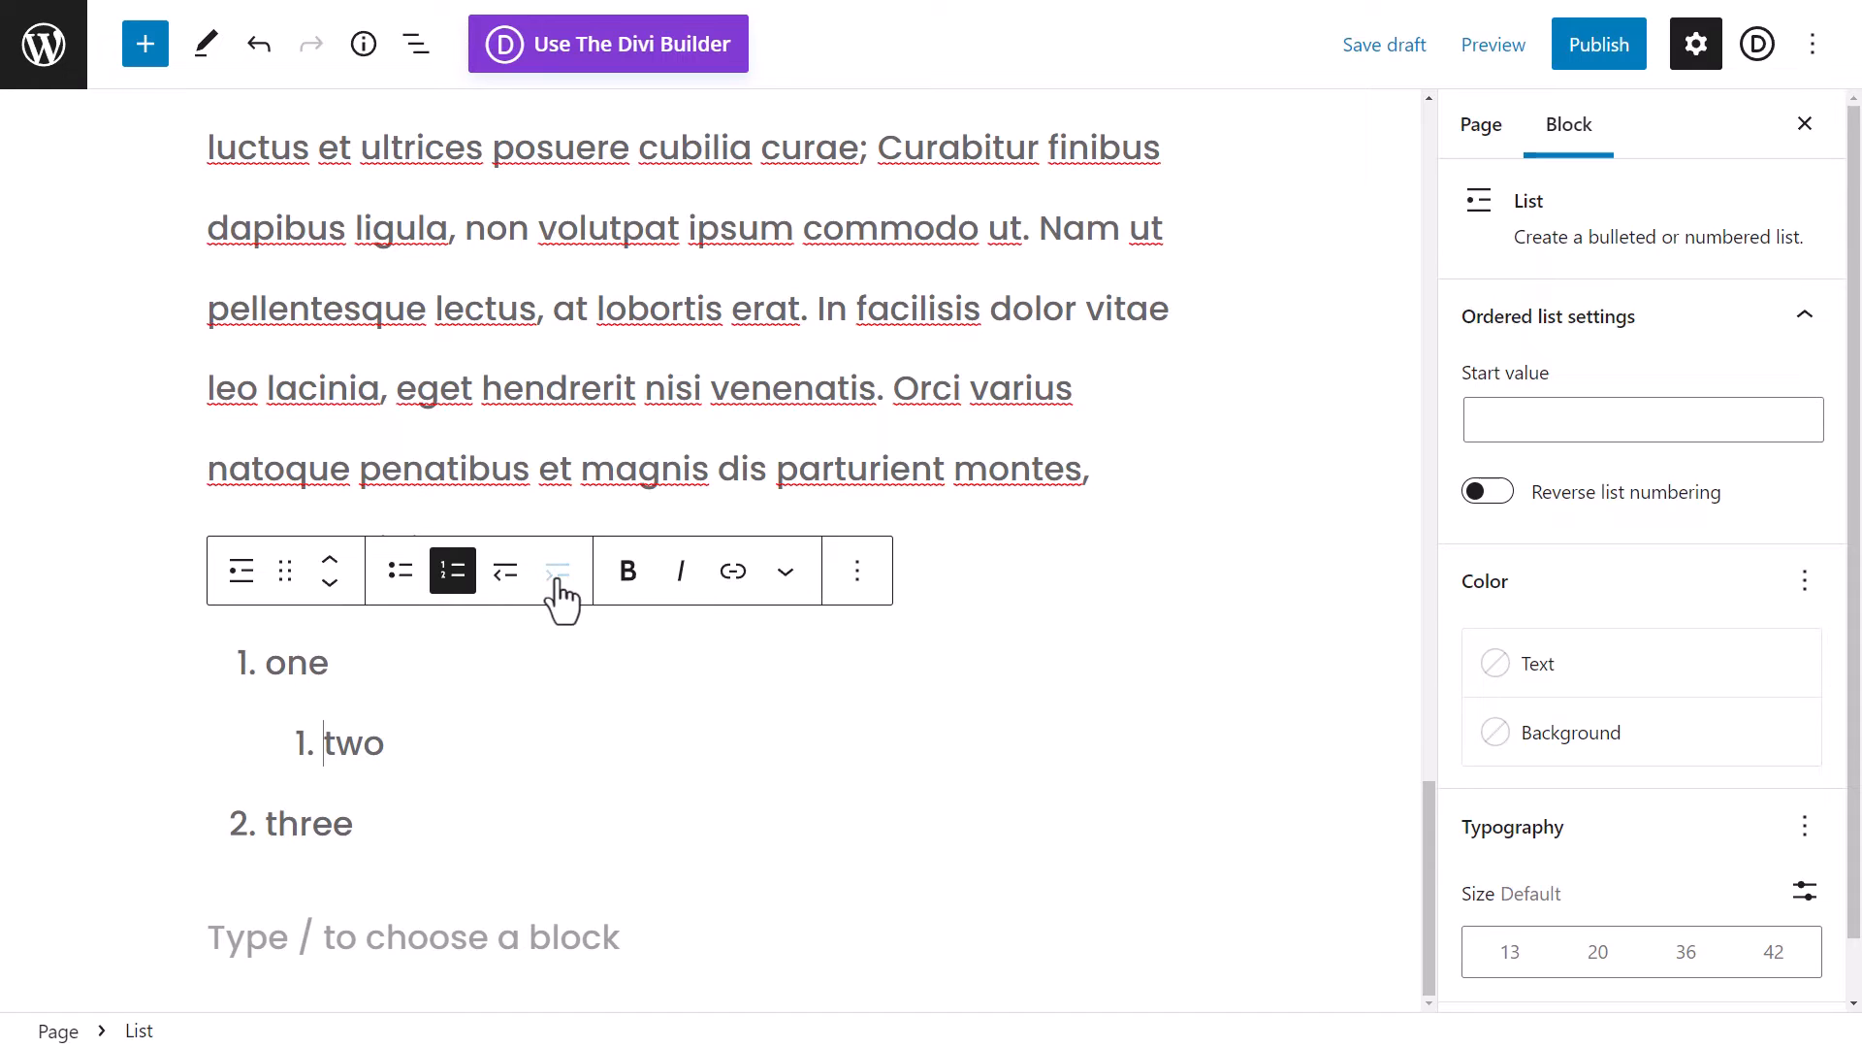
click(401, 582)
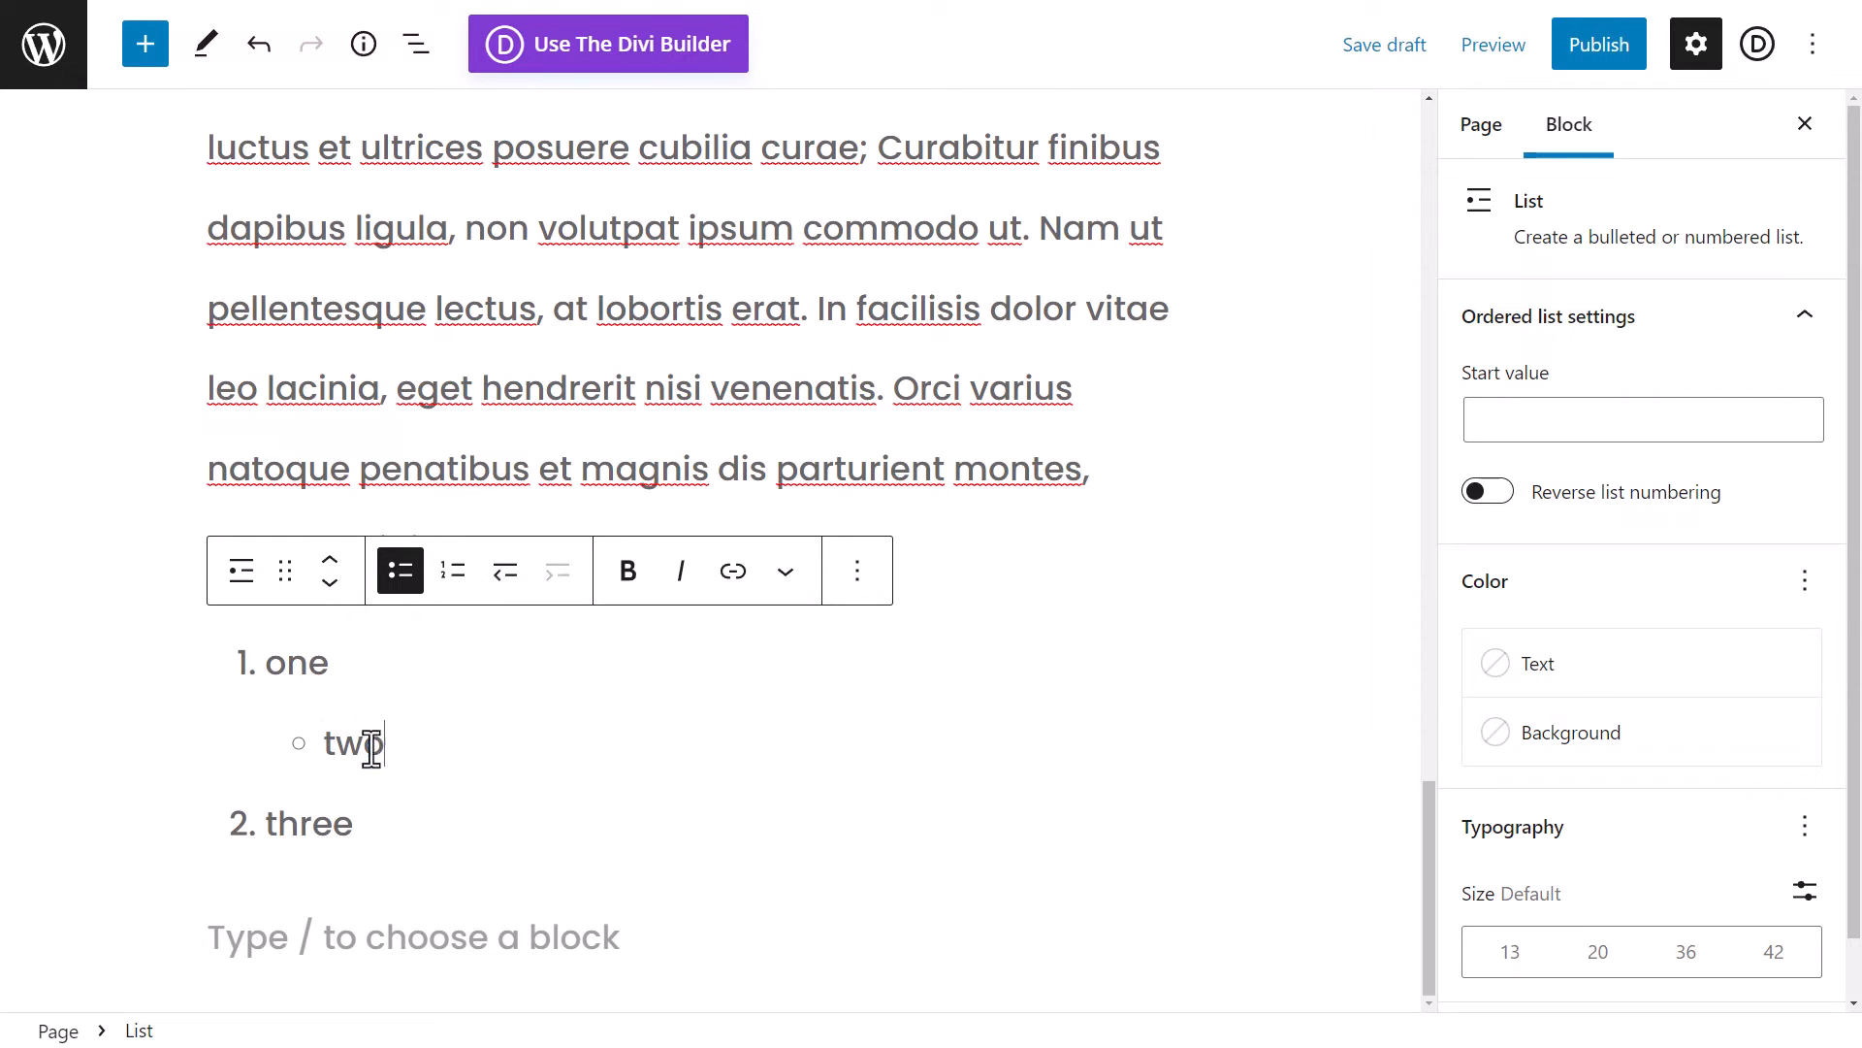
drag(385, 749, 336, 749)
click(1104, 532)
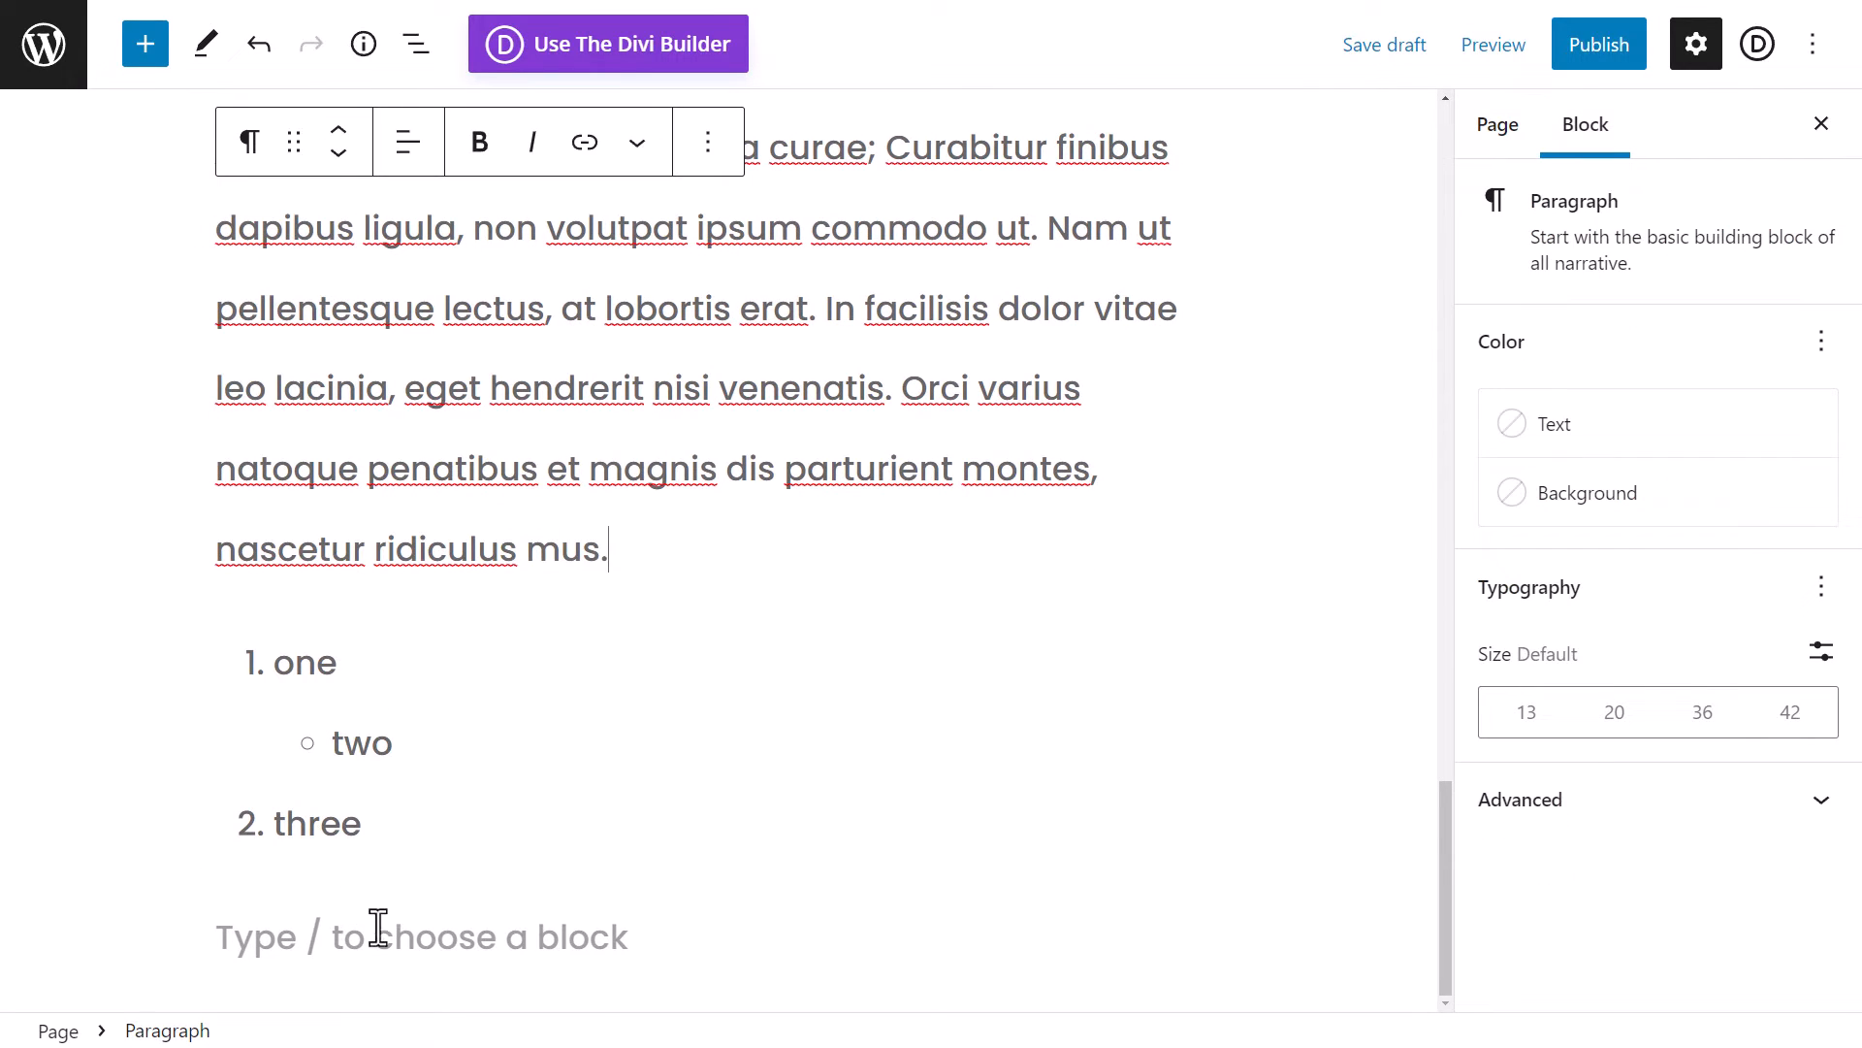
- Transform the paragraph starting "Nam vitae metus ante" into a Quote block with the citation "Book of 5 rings page 156"
scroll(609, 553, up, 9)
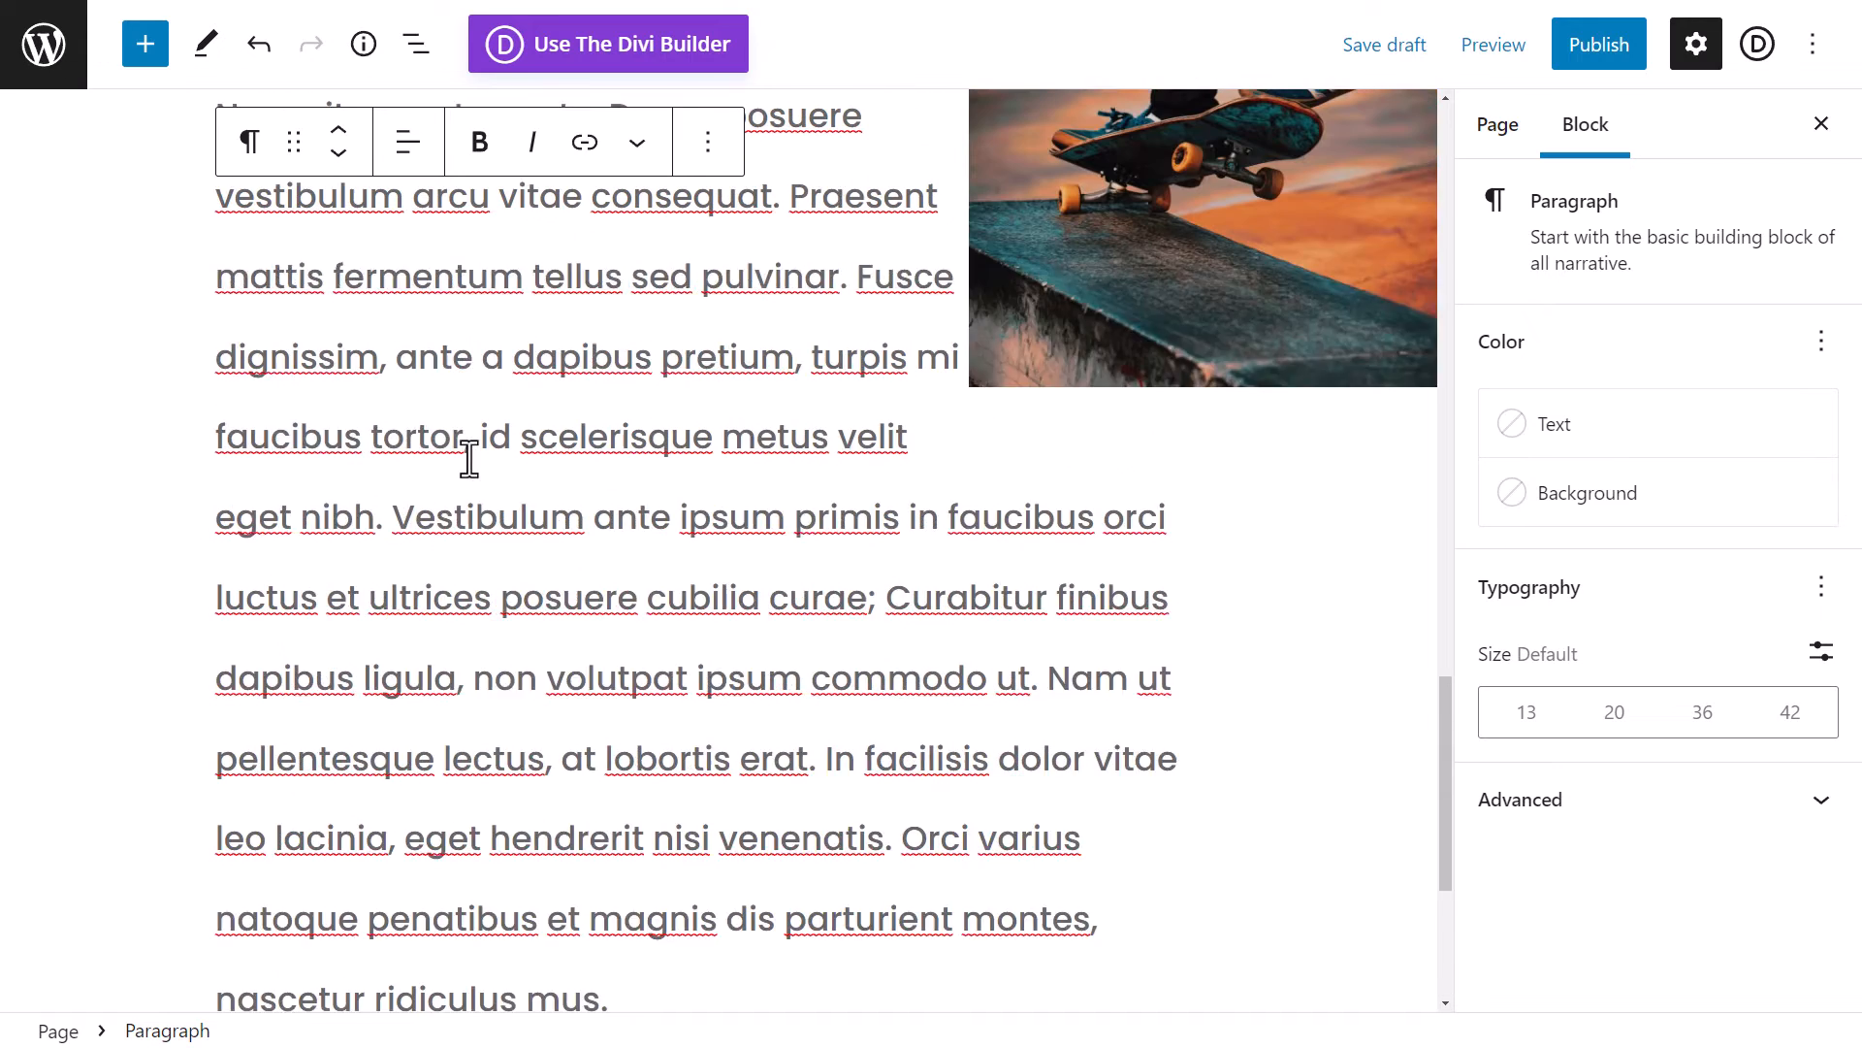
click(249, 446)
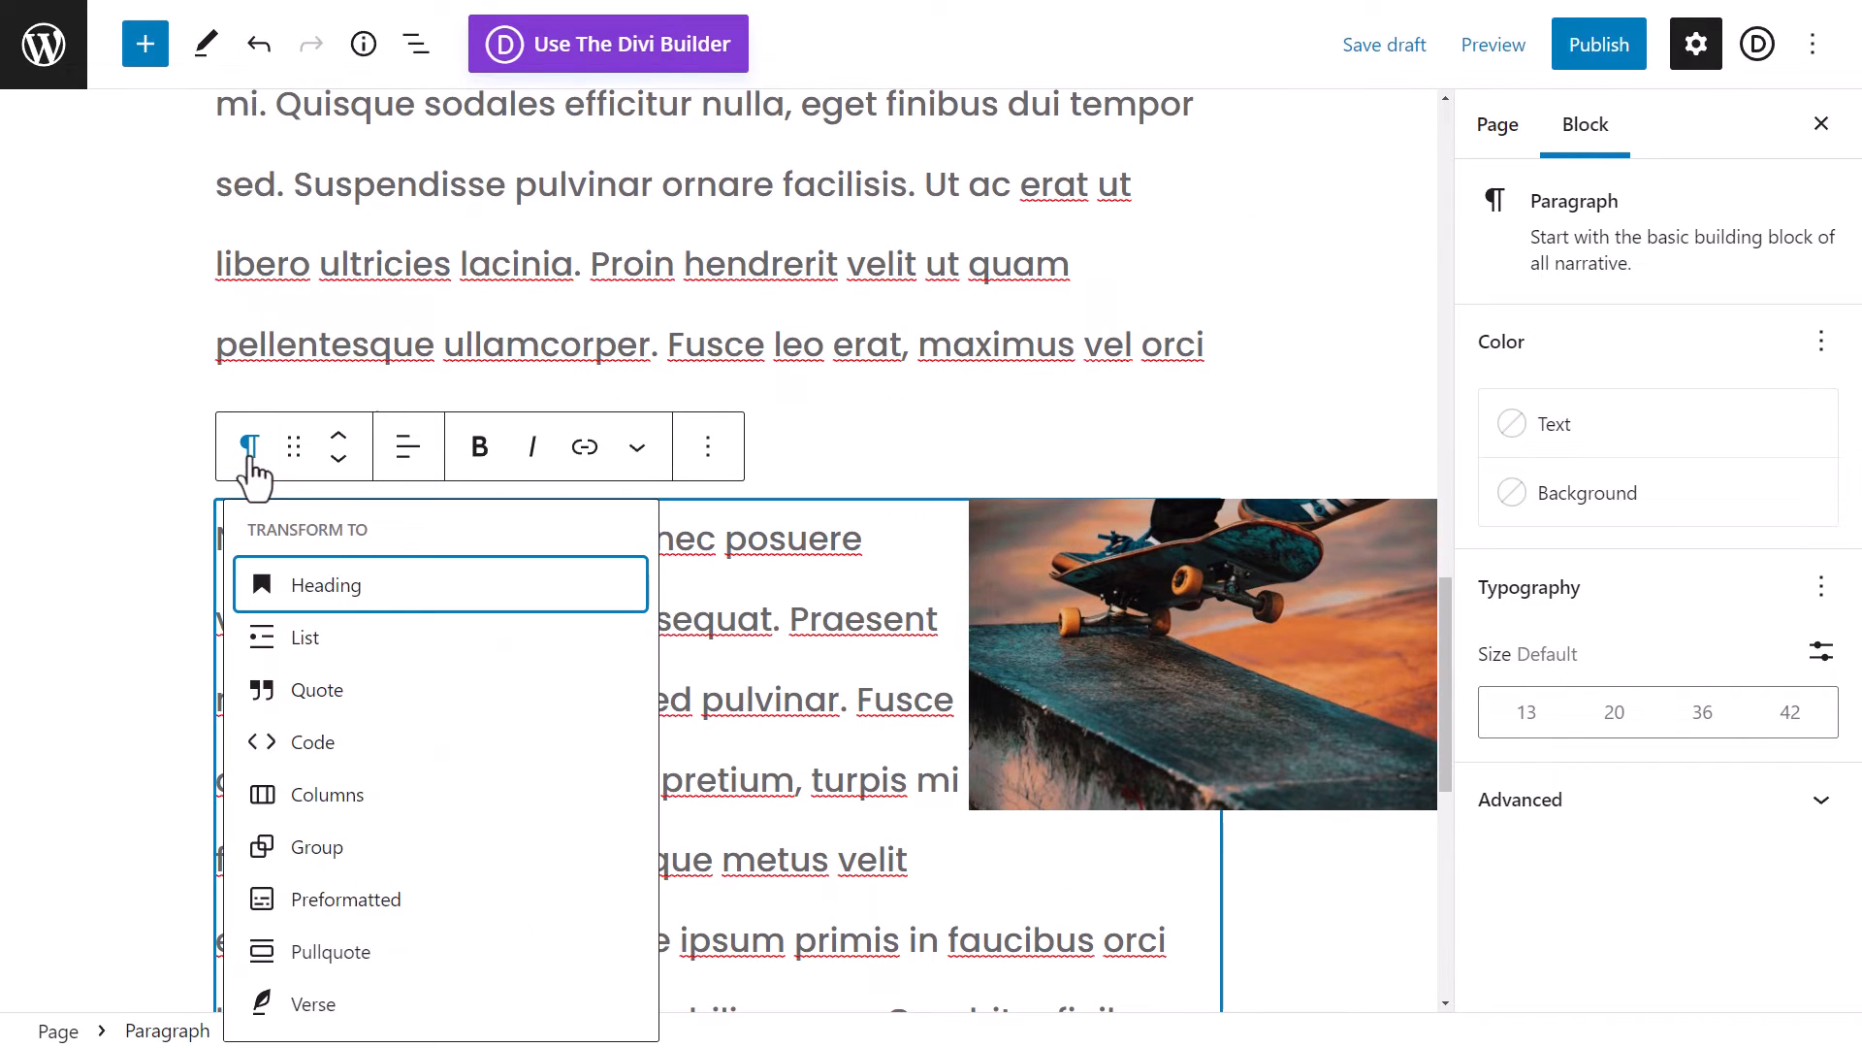
click(361, 692)
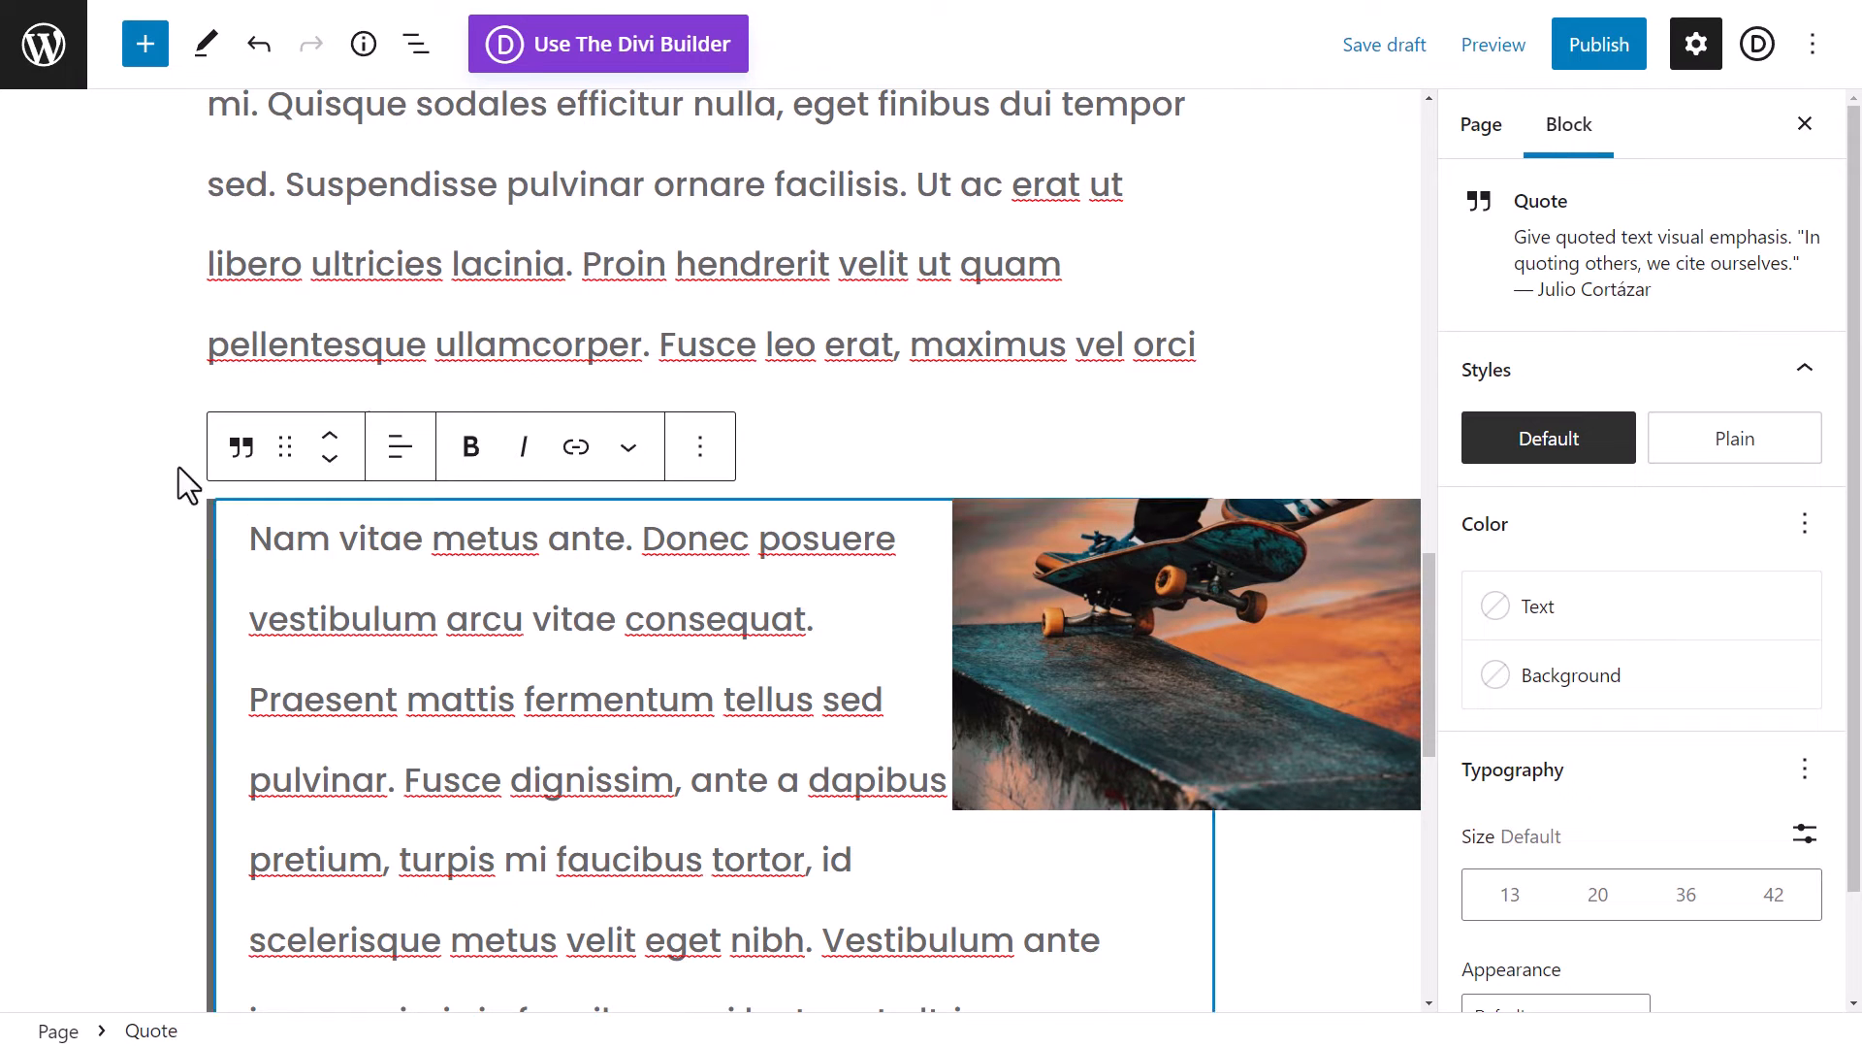
scroll(200, 504, down, 5)
scroll(227, 524, down, 3)
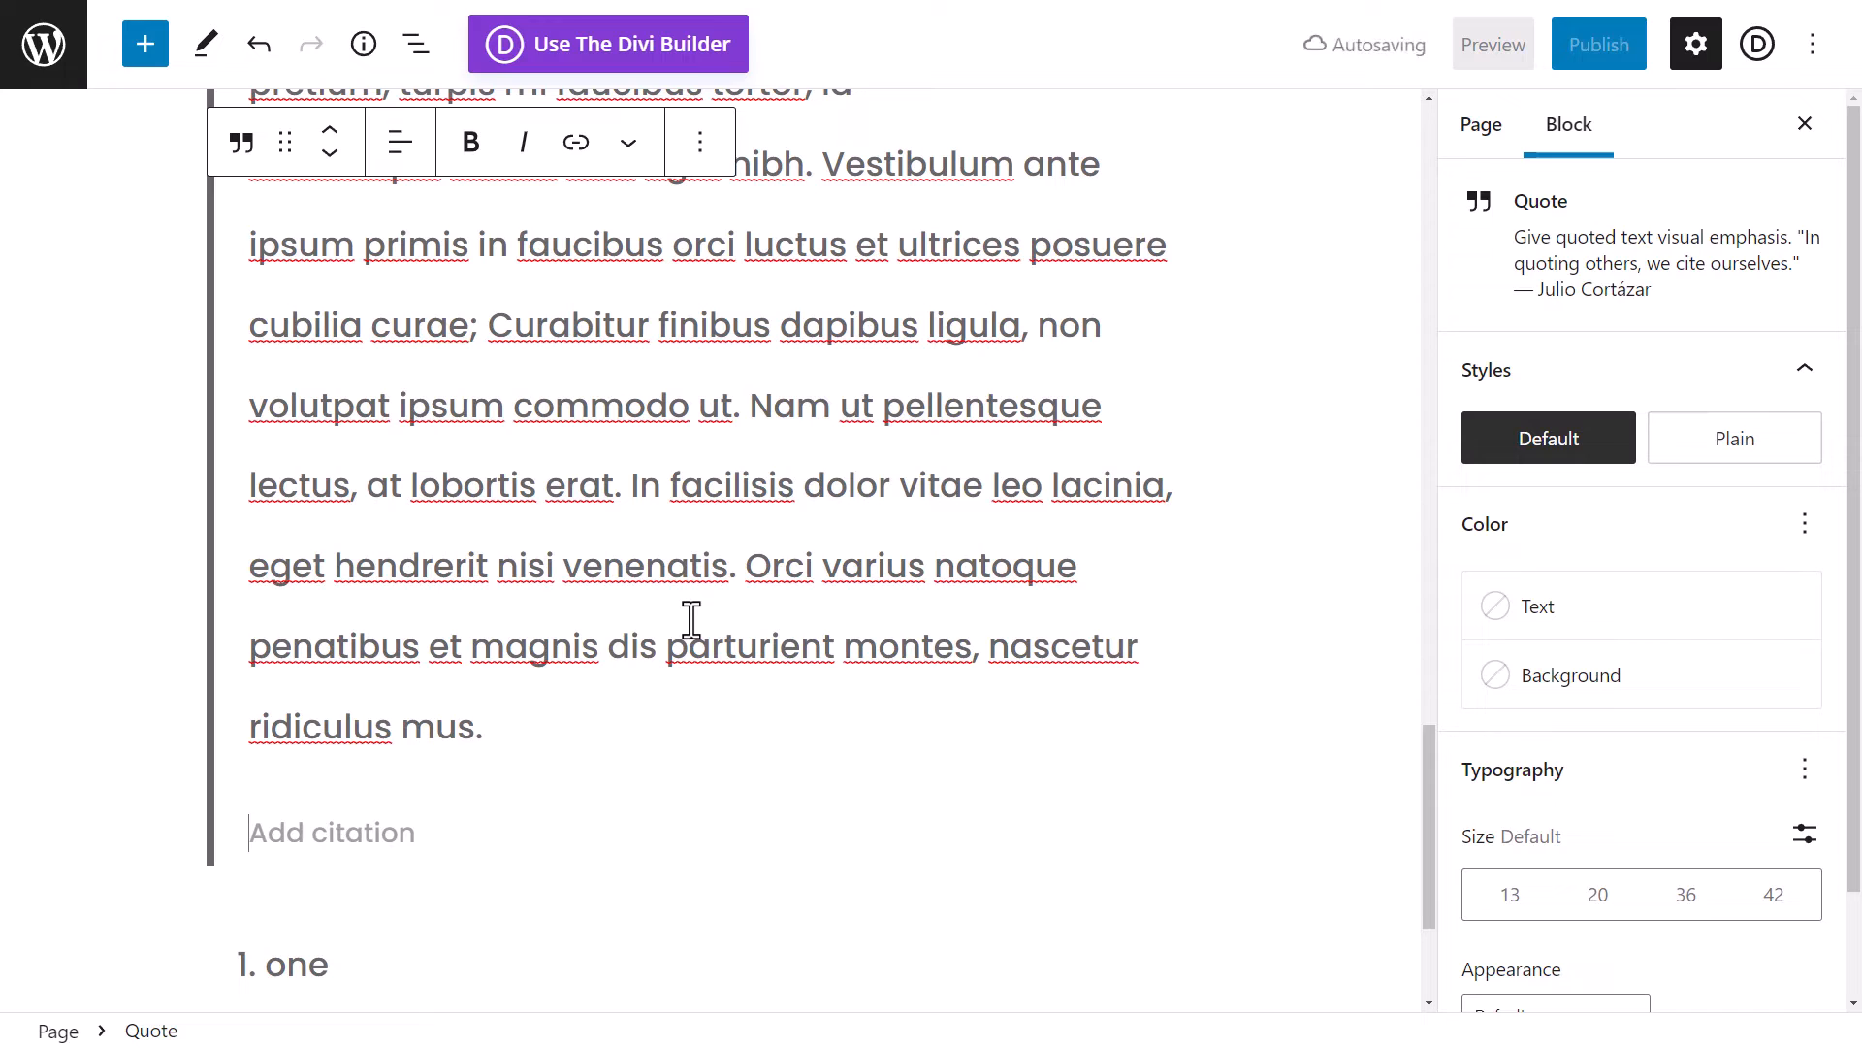
key(Down)
text(Book)
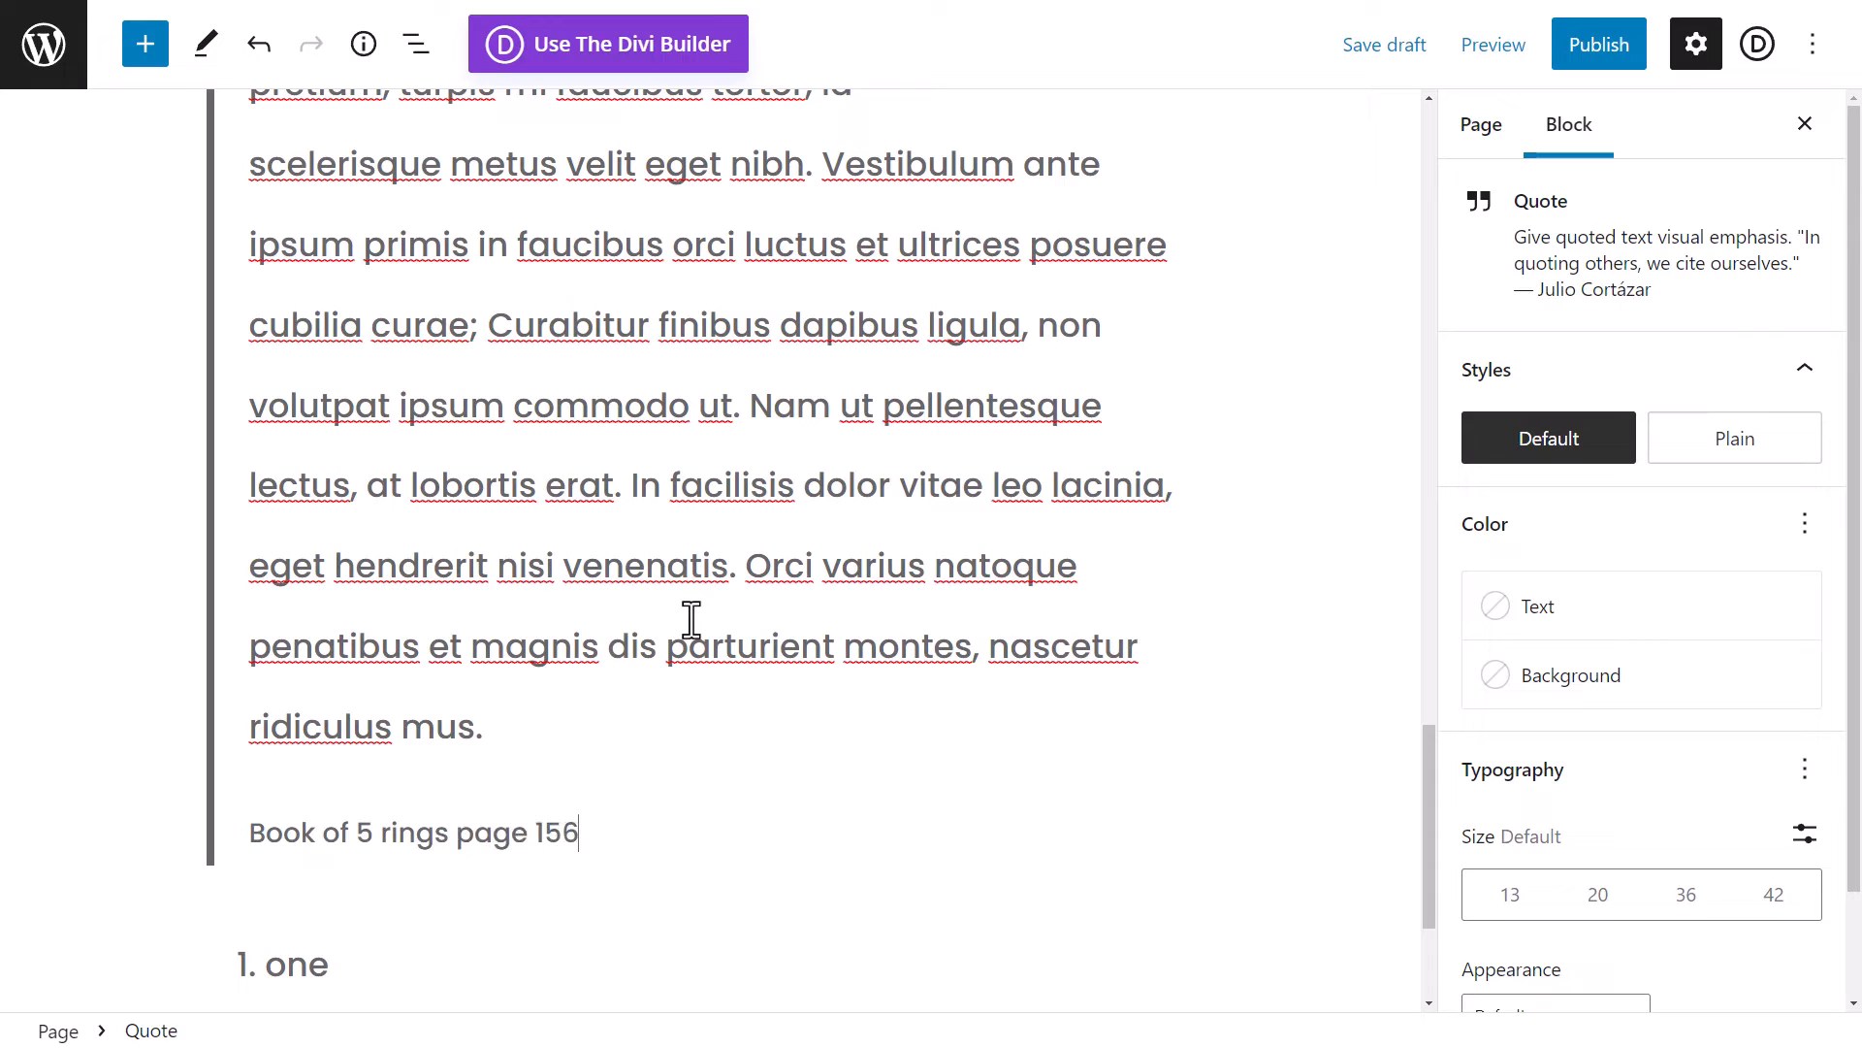
- Delete the whole citation text from the Quote block
key(BackSpace)
key(BackSpace)
key(BackSpace)
key(BackSpace)
key(BackSpace)
key(BackSpace)
key(BackSpace)
key(BackSpace)
key(BackSpace)
key(BackSpace)
key(BackSpace)
key(BackSpace)
key(BackSpace)
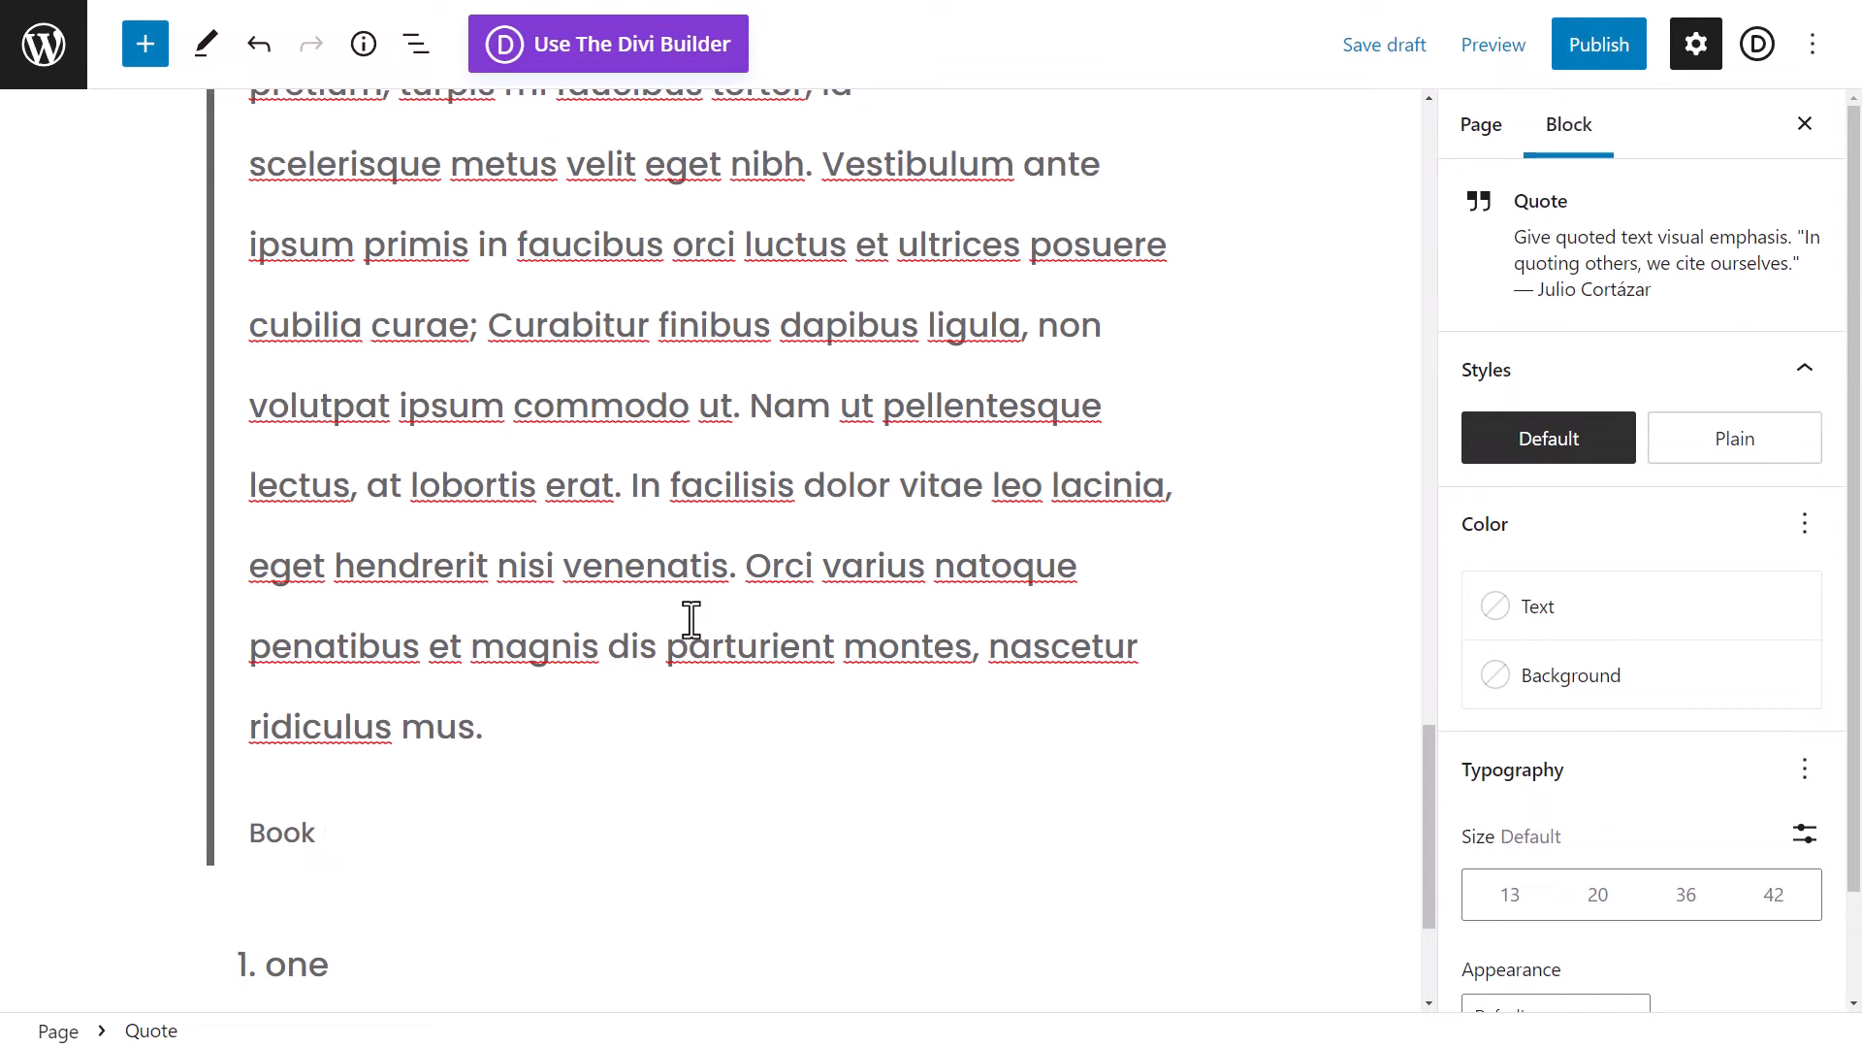
key(BackSpace)
key(BackSpace)
key(BackSpace)
key(BackSpace)
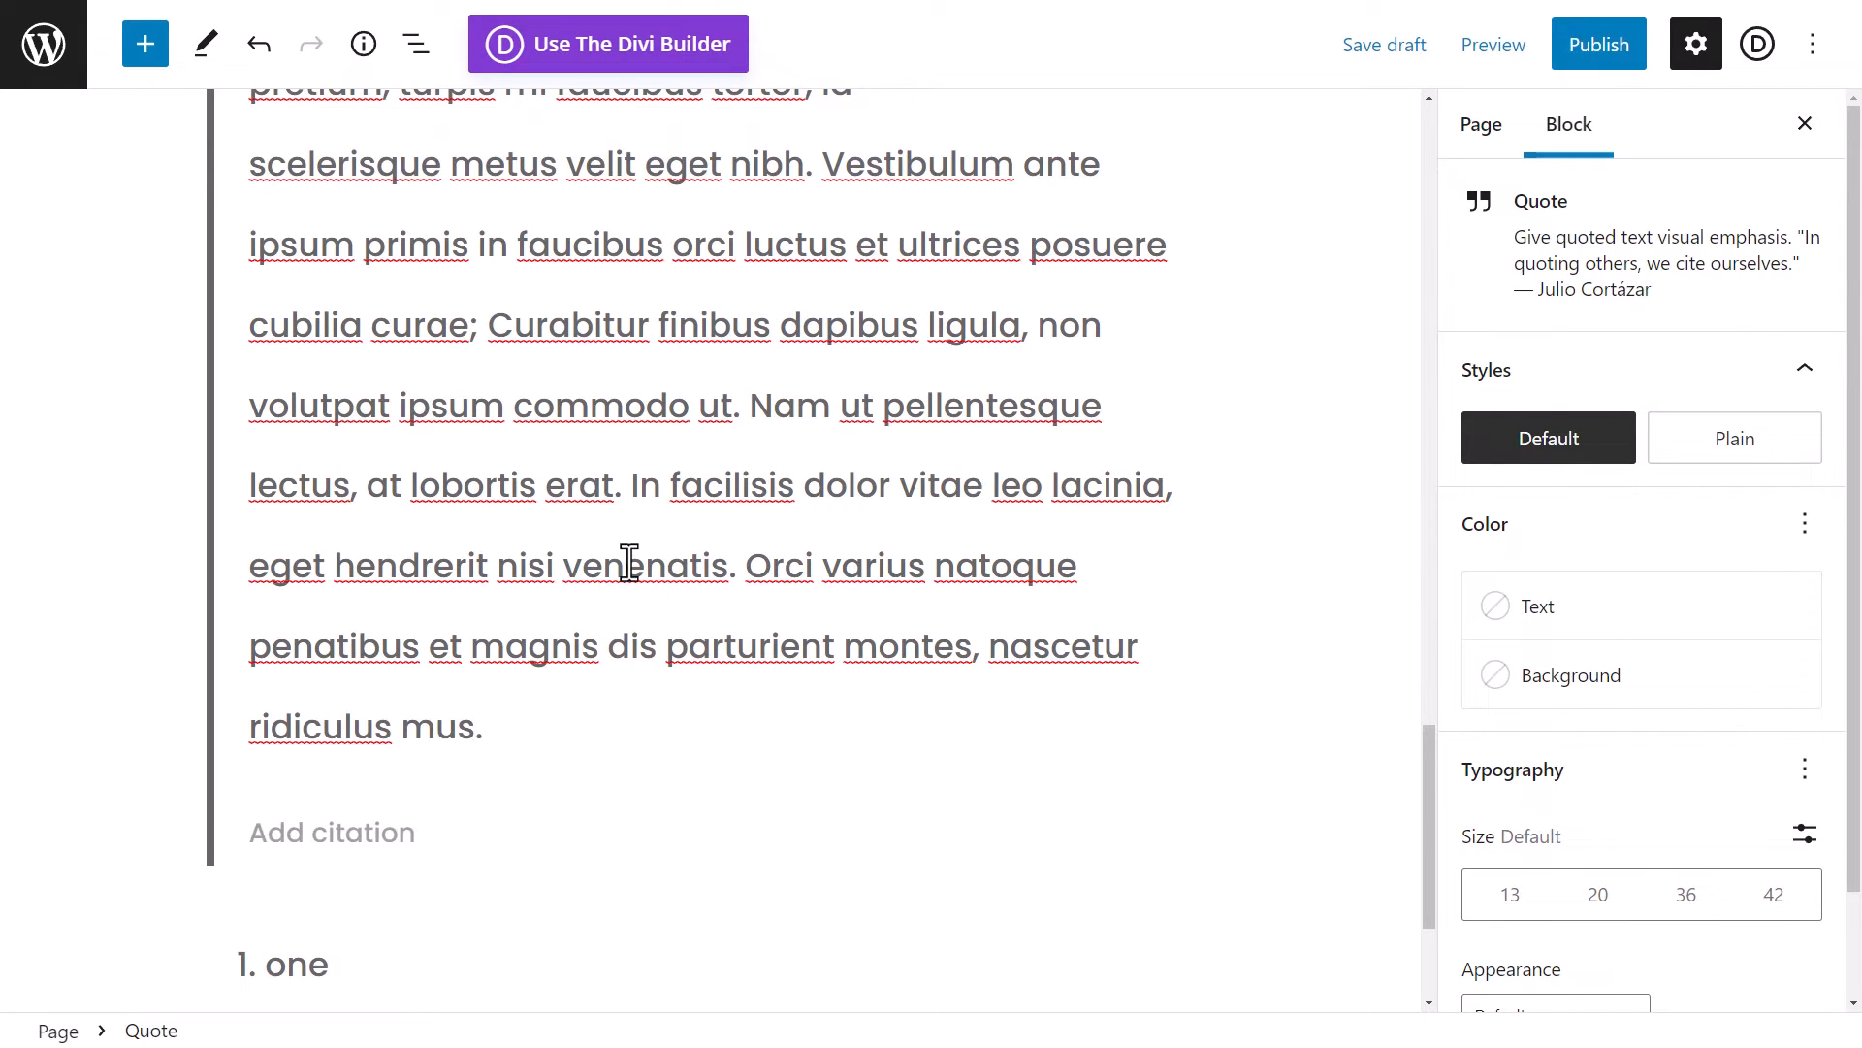
- View the transform options and styles offered for the Quote block, leaving it as a quote
scroll(628, 563, up, 4)
click(241, 146)
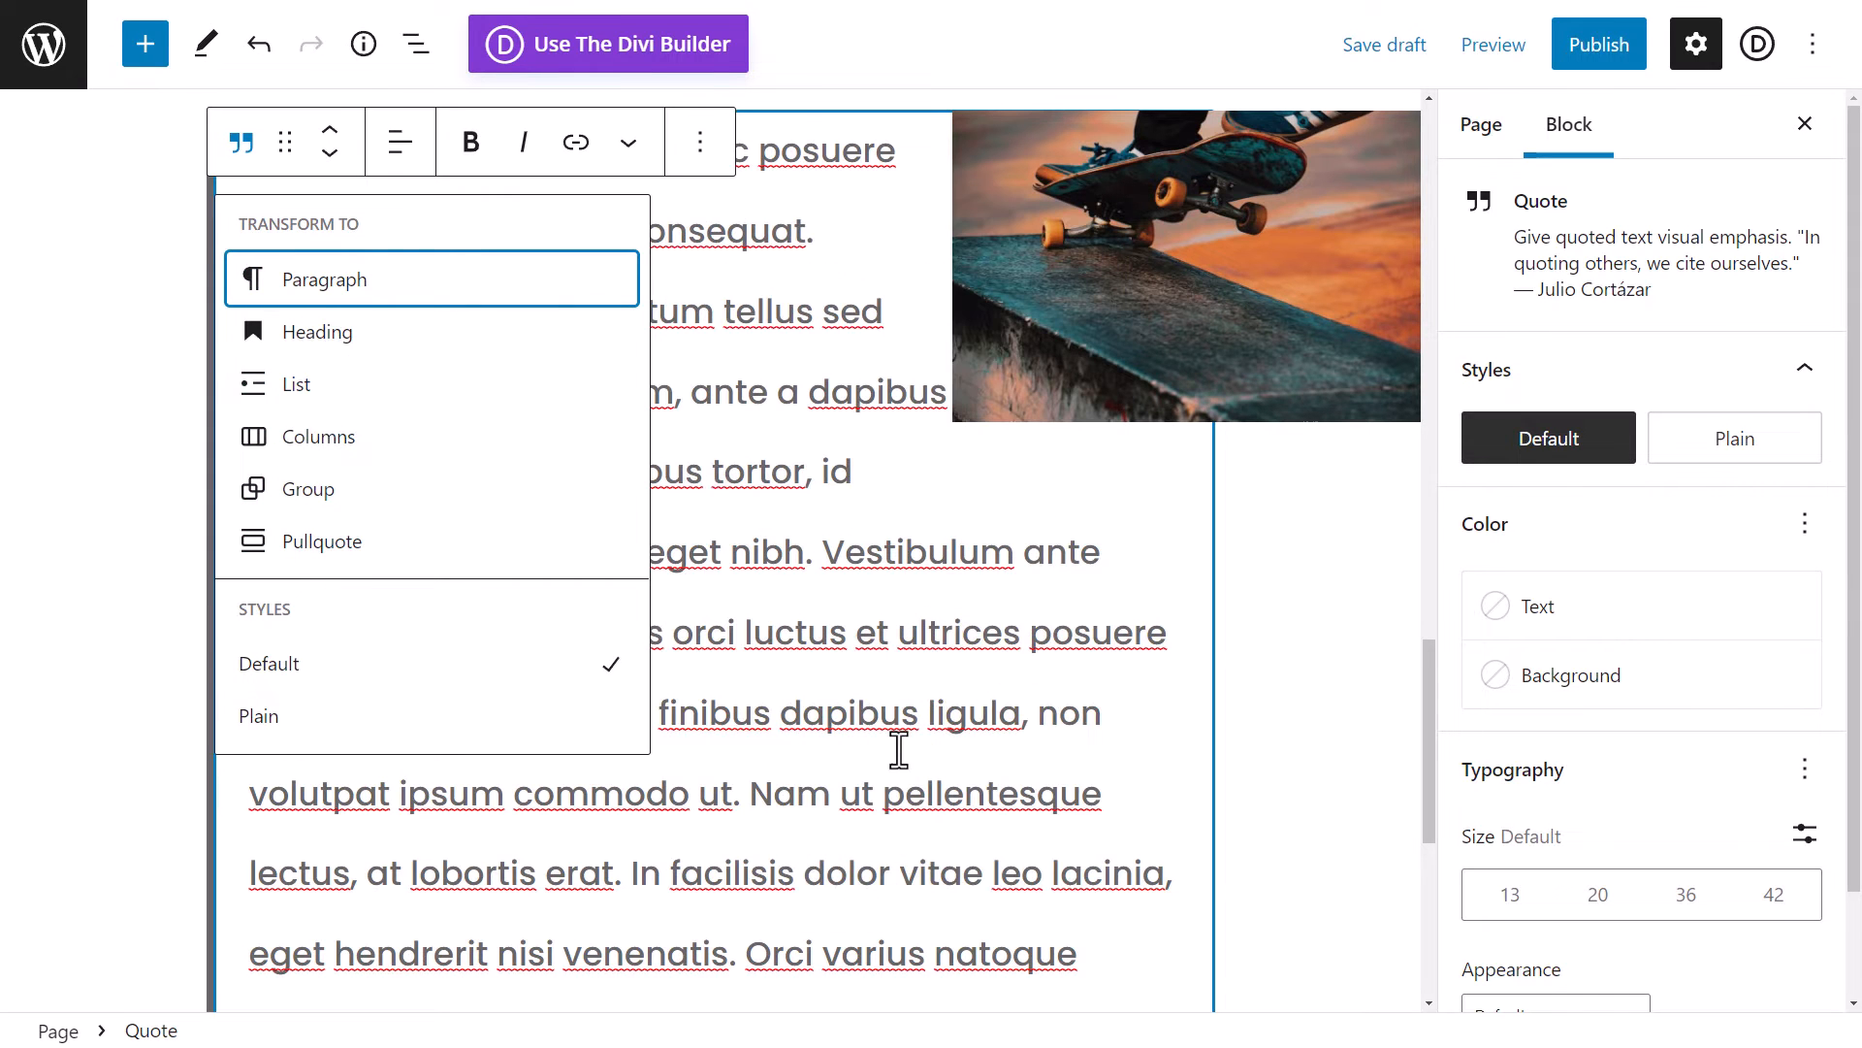
click(832, 697)
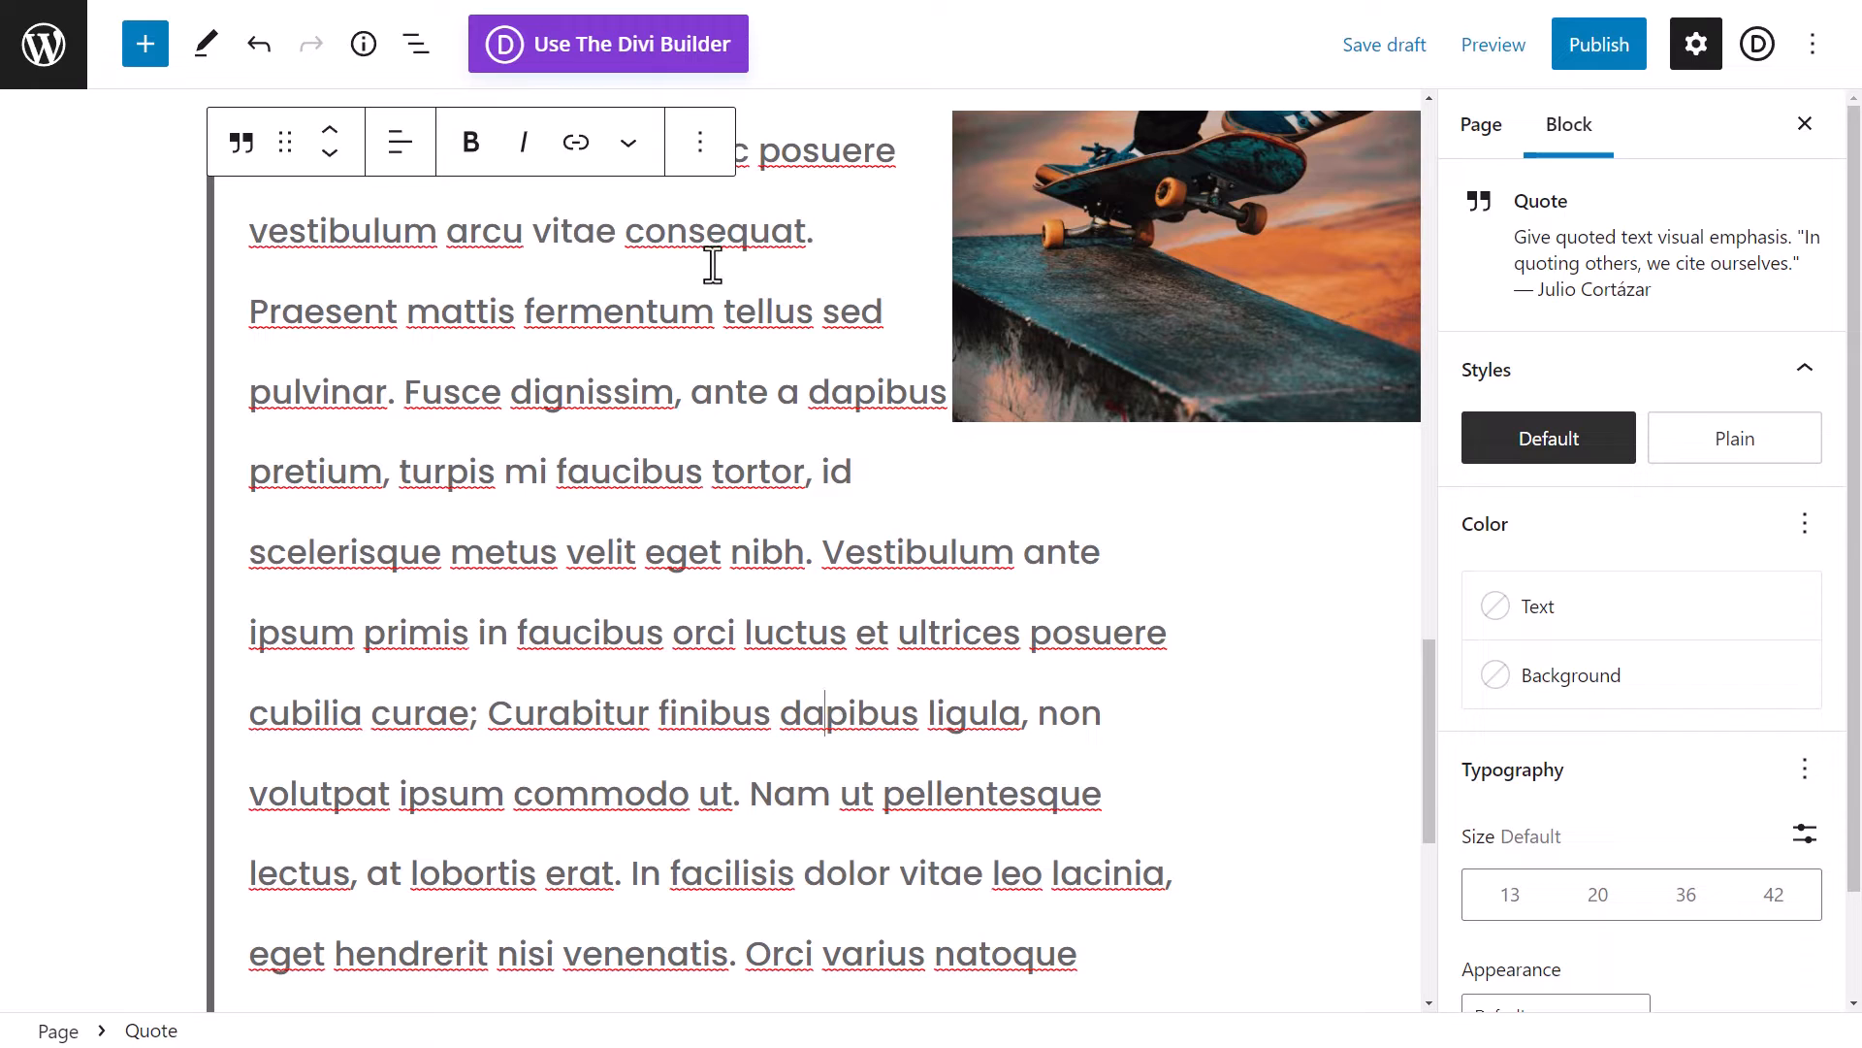
click(324, 355)
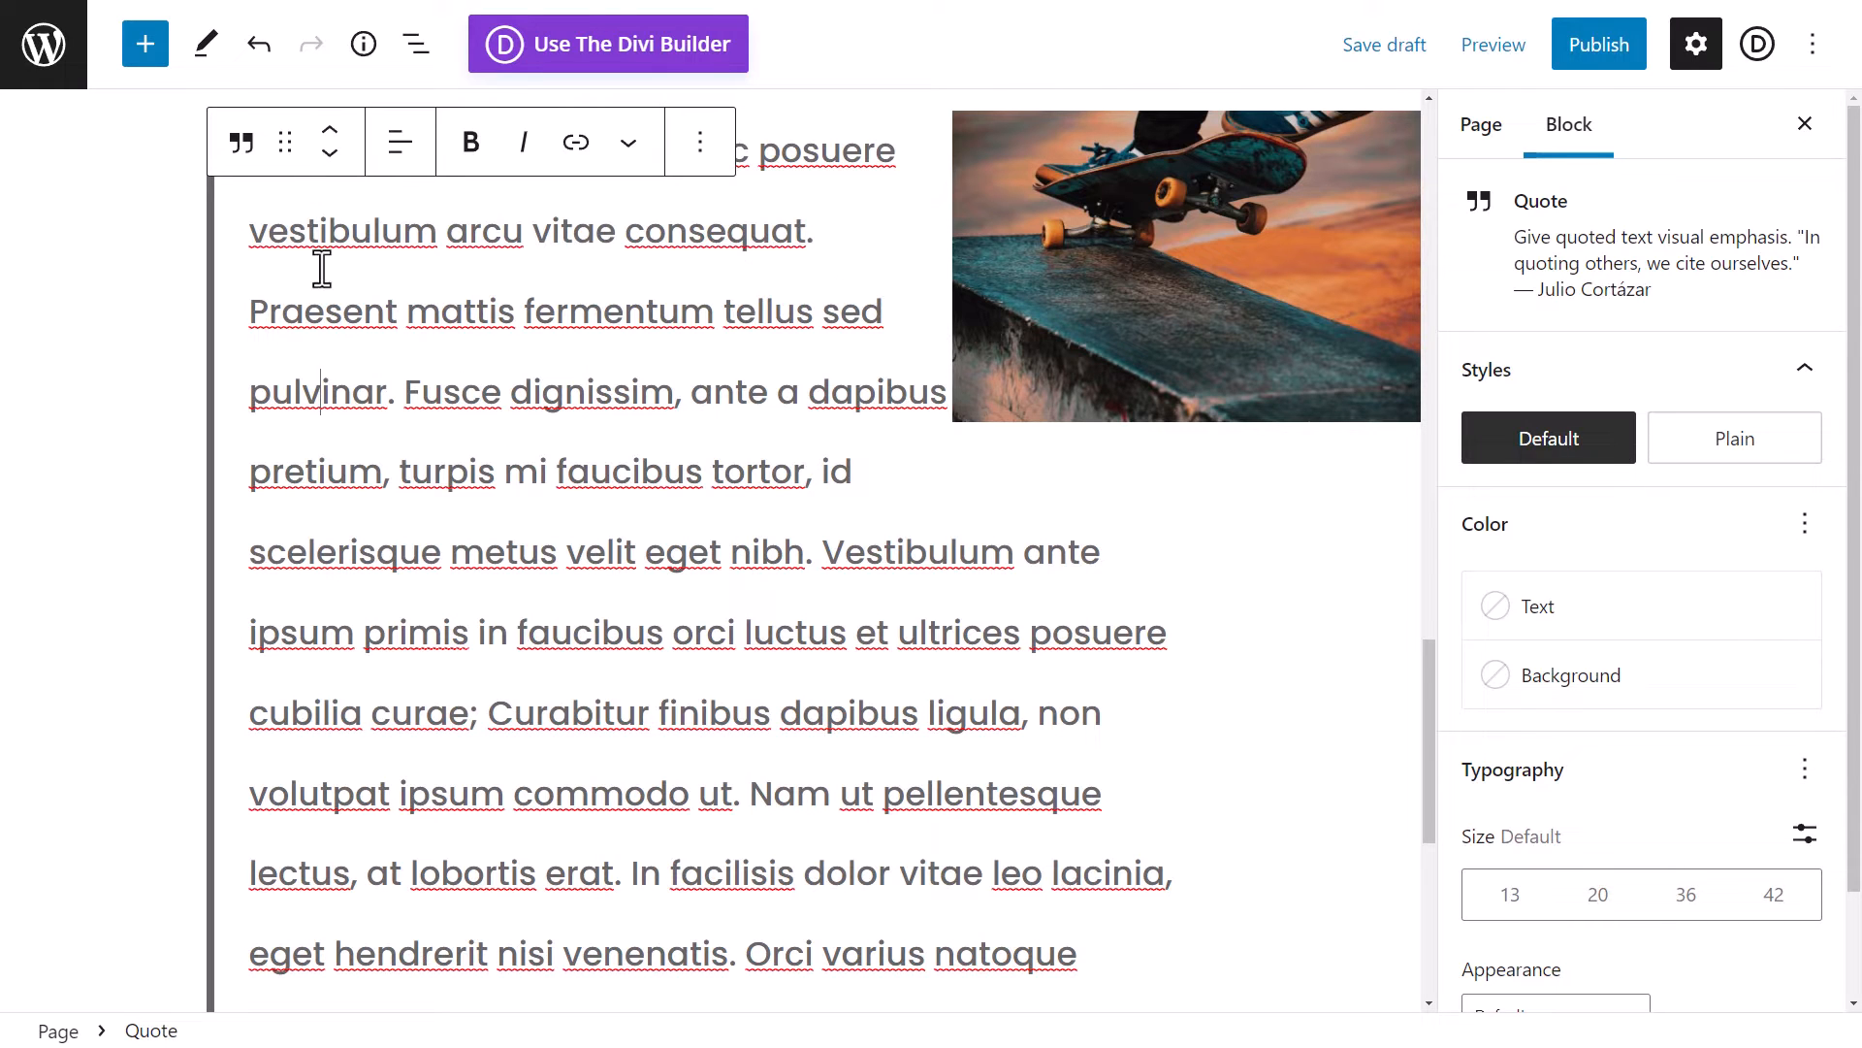
- Undo the citation edits and the quote transformation of the "Nam vitae metus ante" block, and return to the page title
click(258, 46)
click(258, 46)
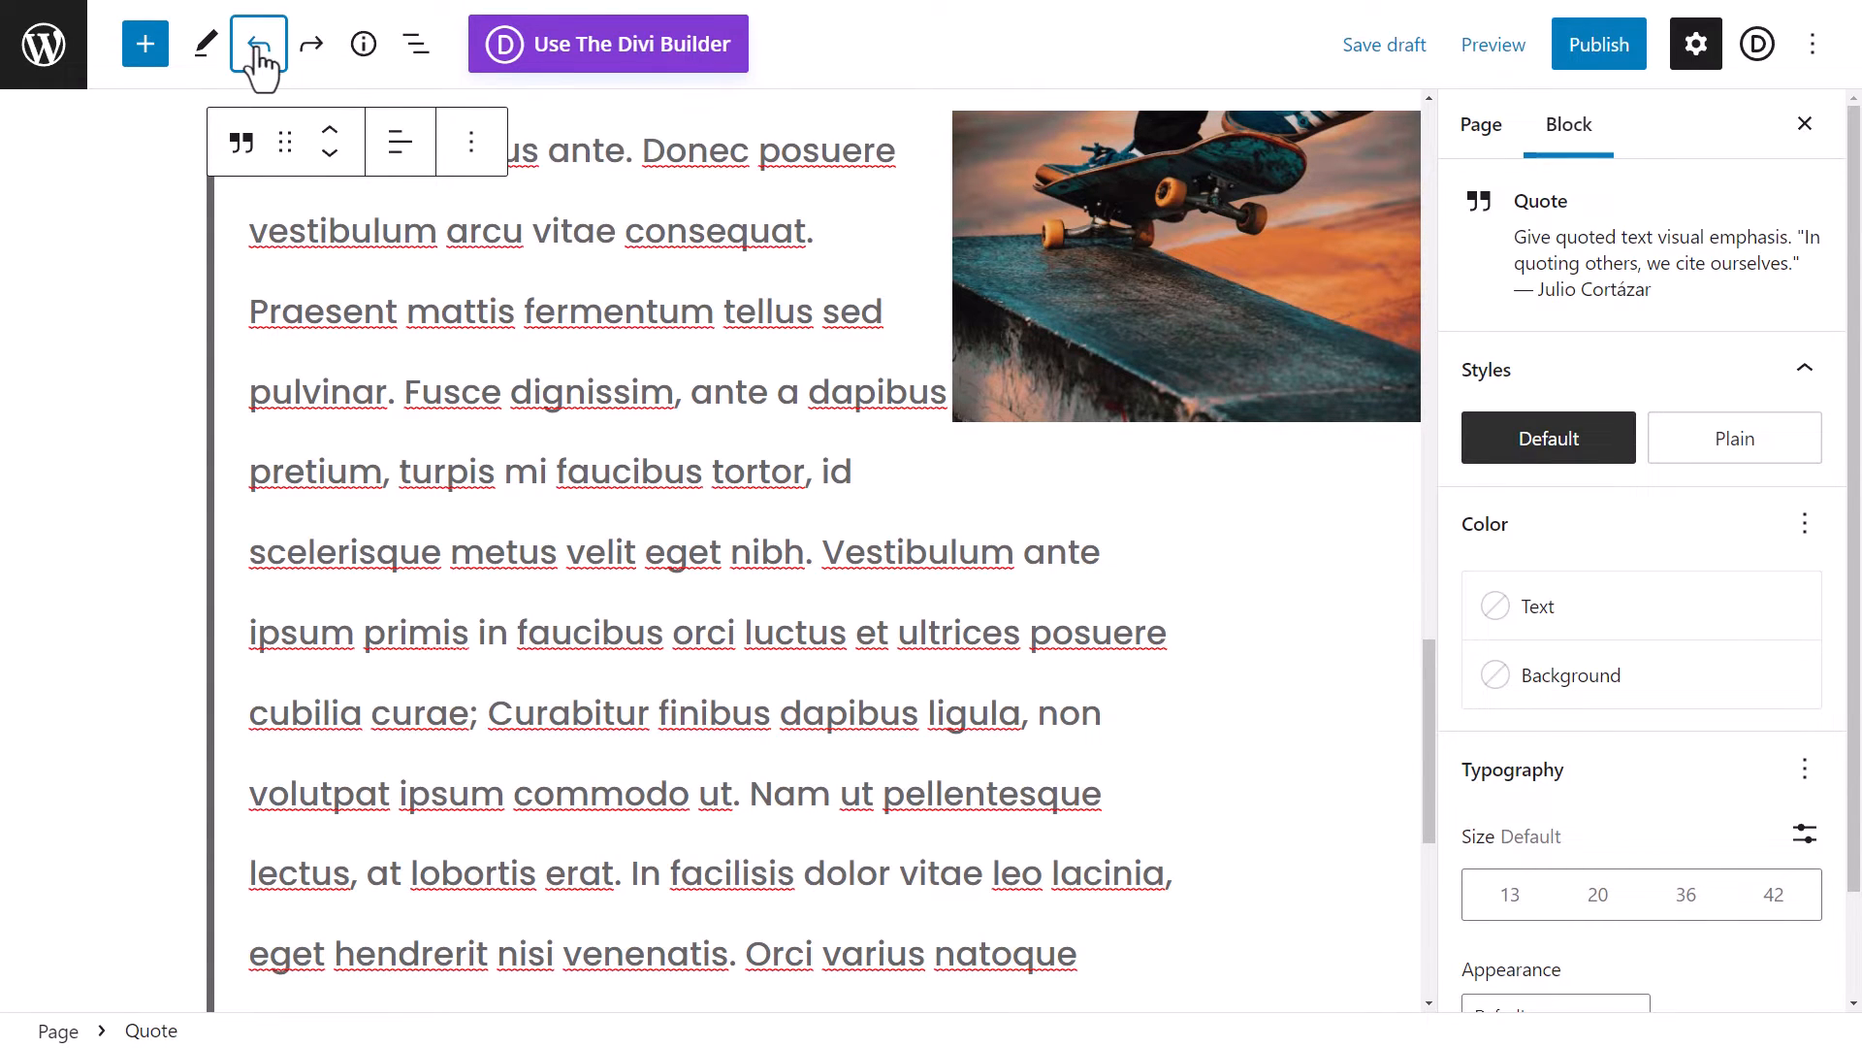
click(258, 45)
click(311, 46)
click(258, 46)
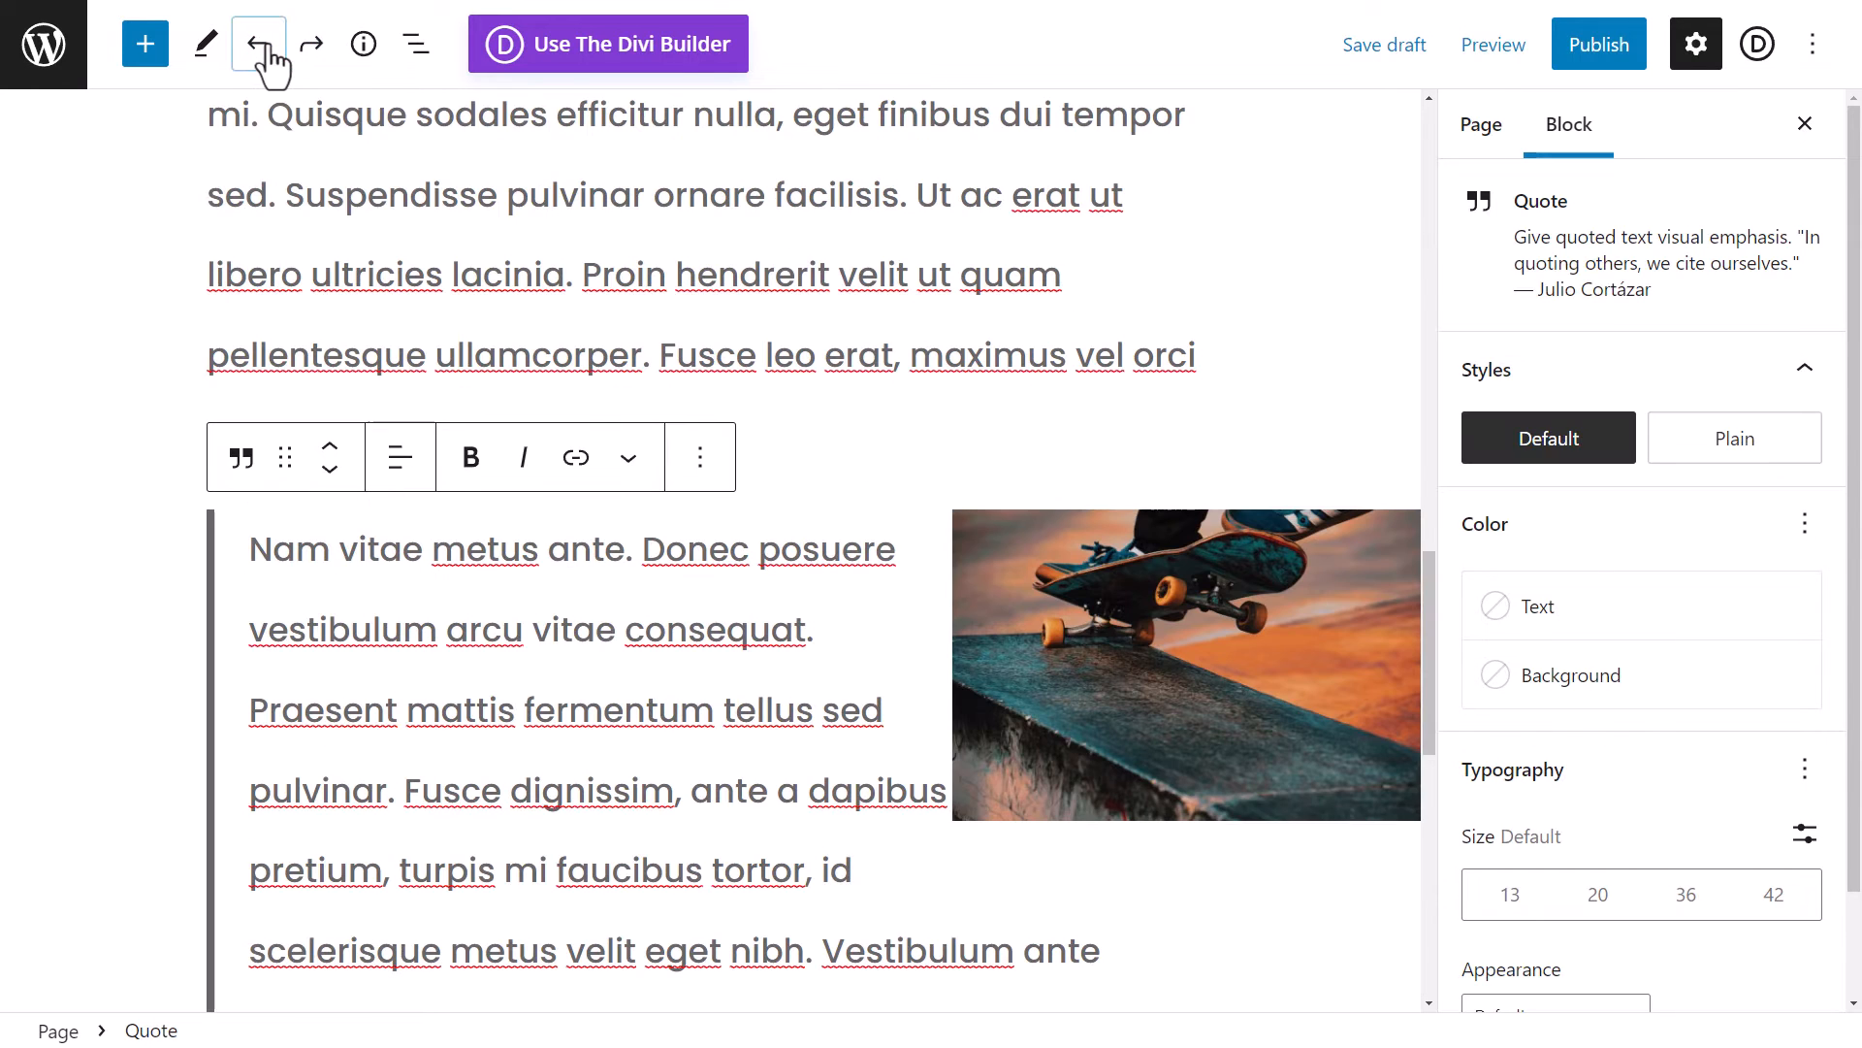
scroll(832, 827, up, 15)
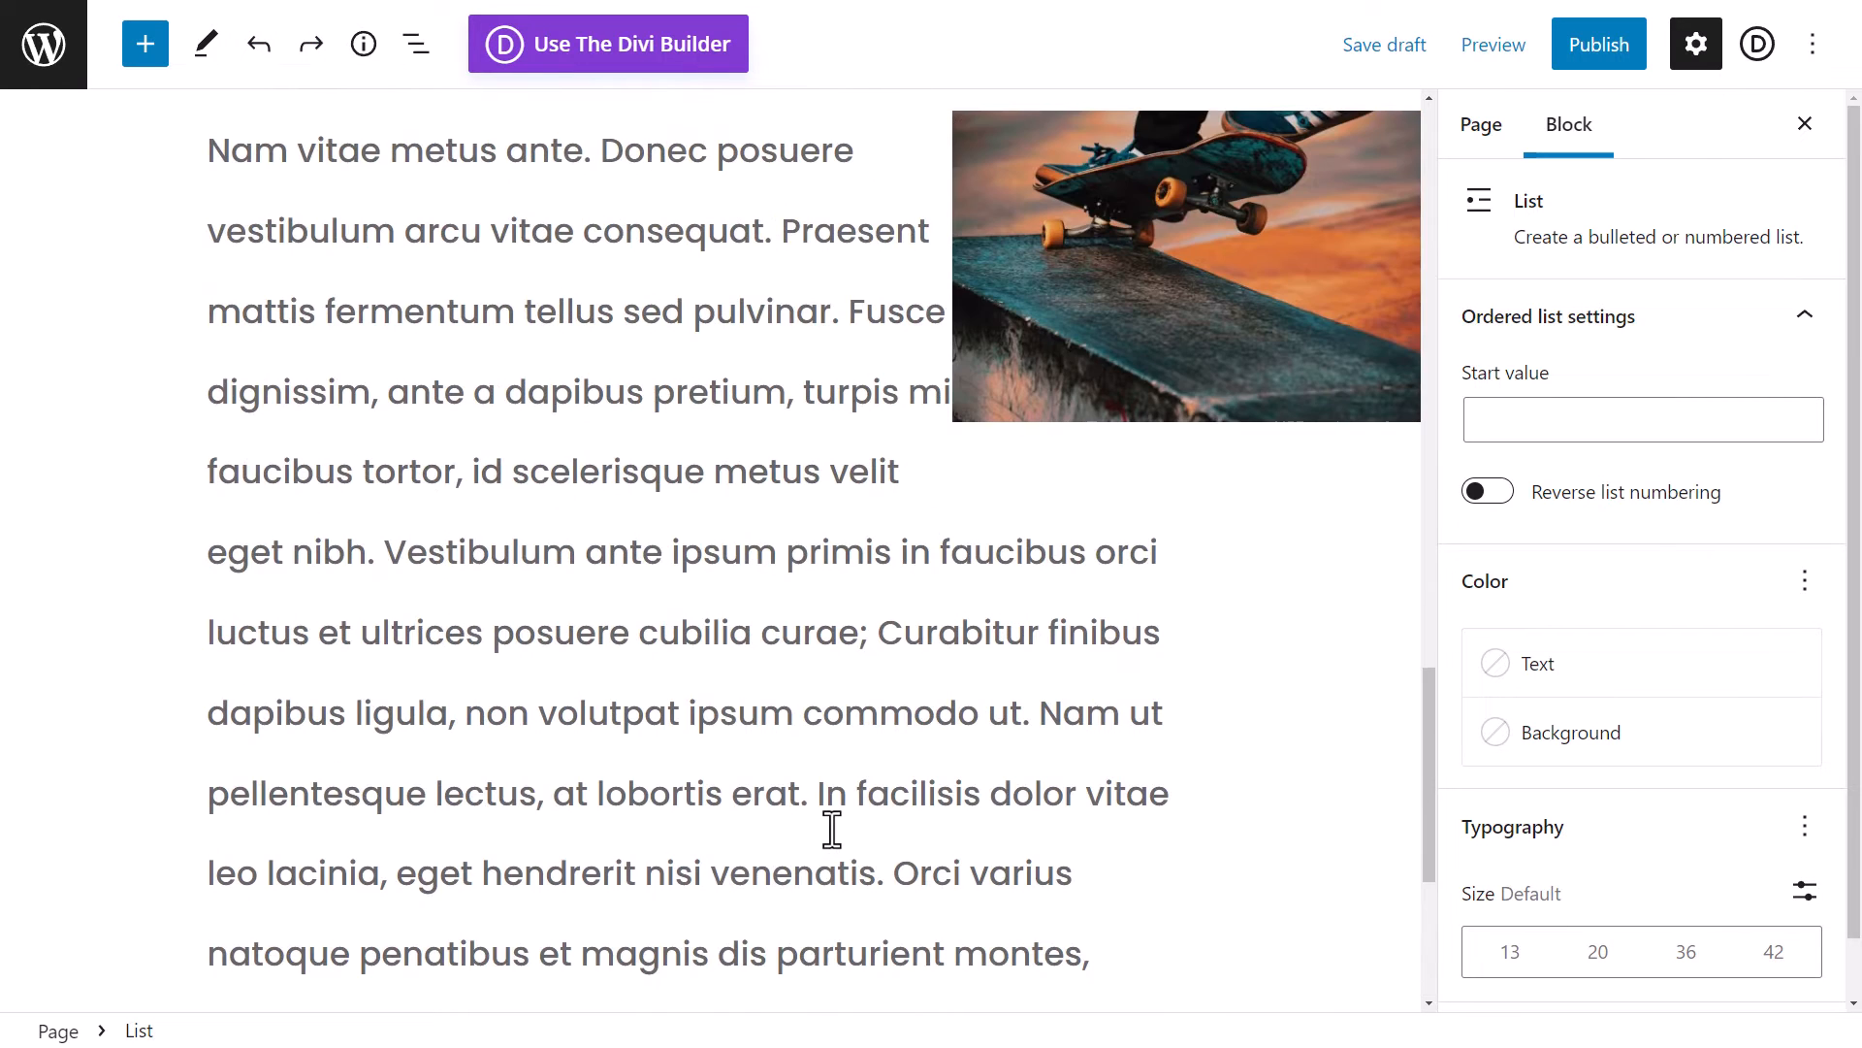
scroll(785, 695, up, 15)
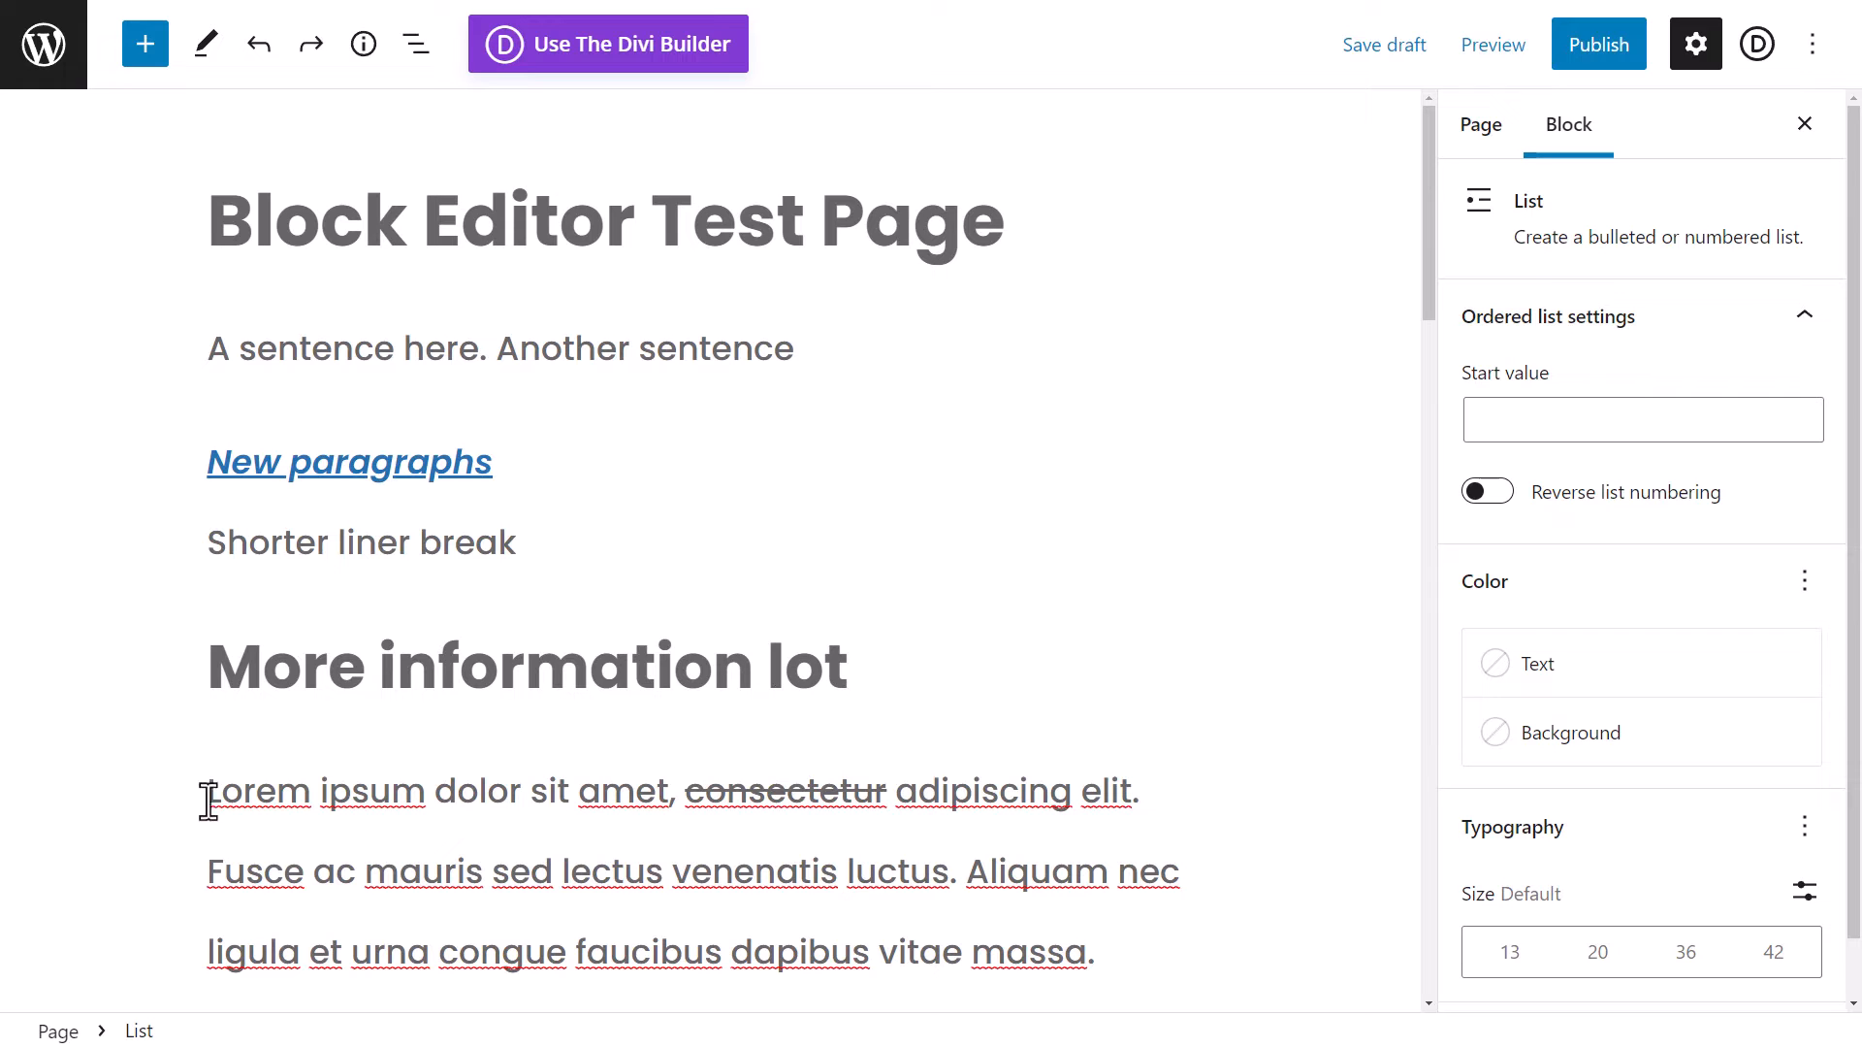
- Select the "More information lot" heading and show its block settings
click(236, 668)
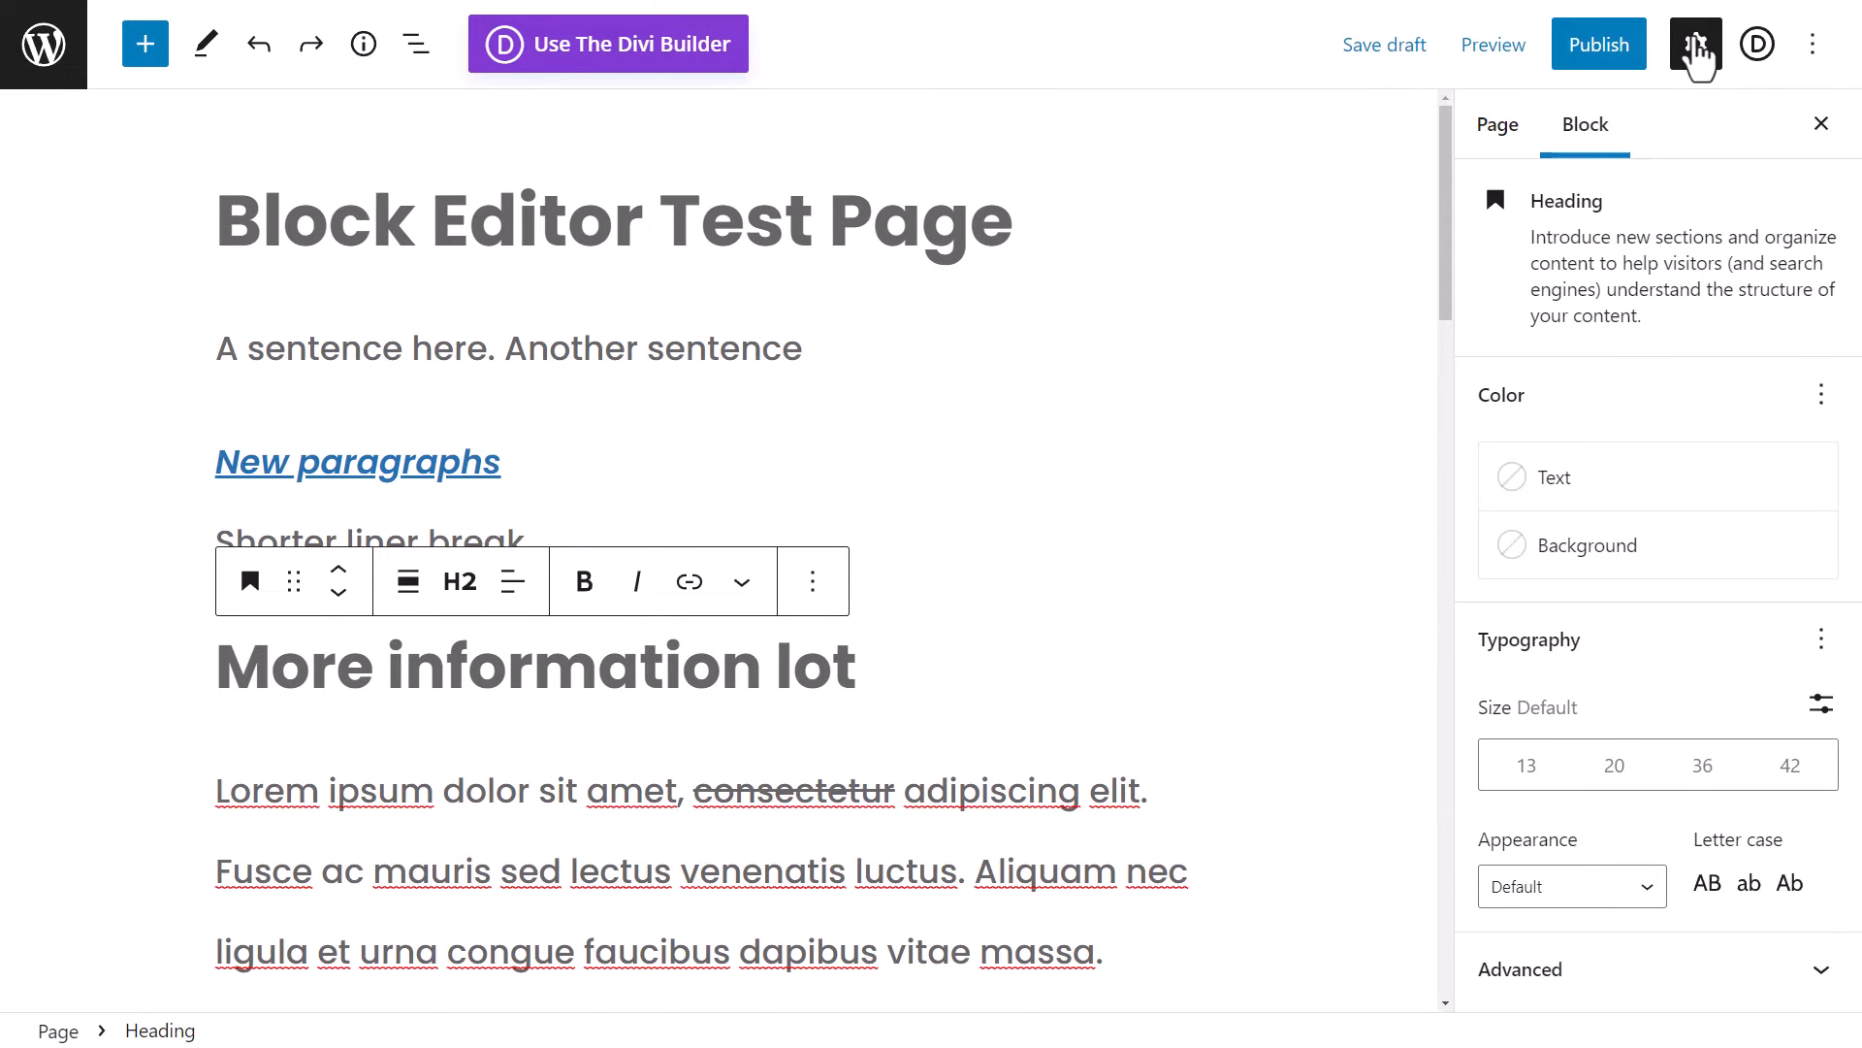
click(1693, 49)
click(1694, 48)
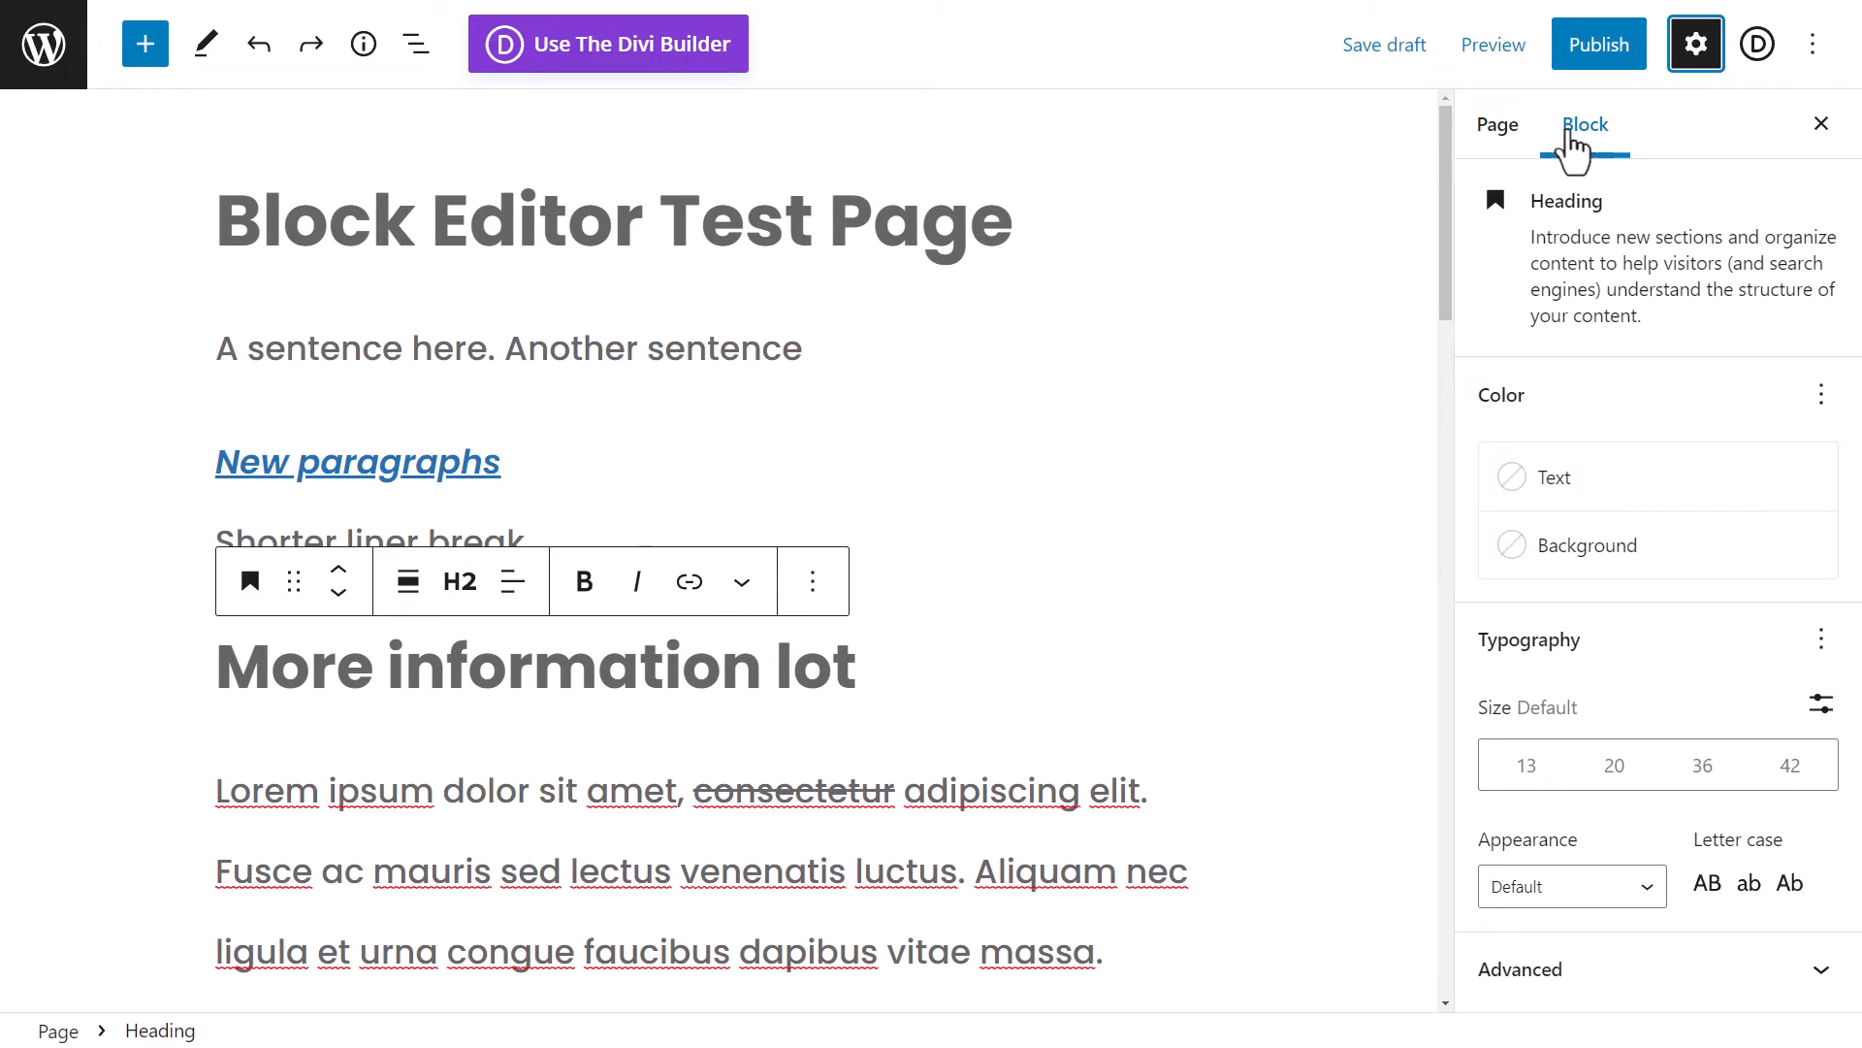
click(1500, 136)
click(1581, 136)
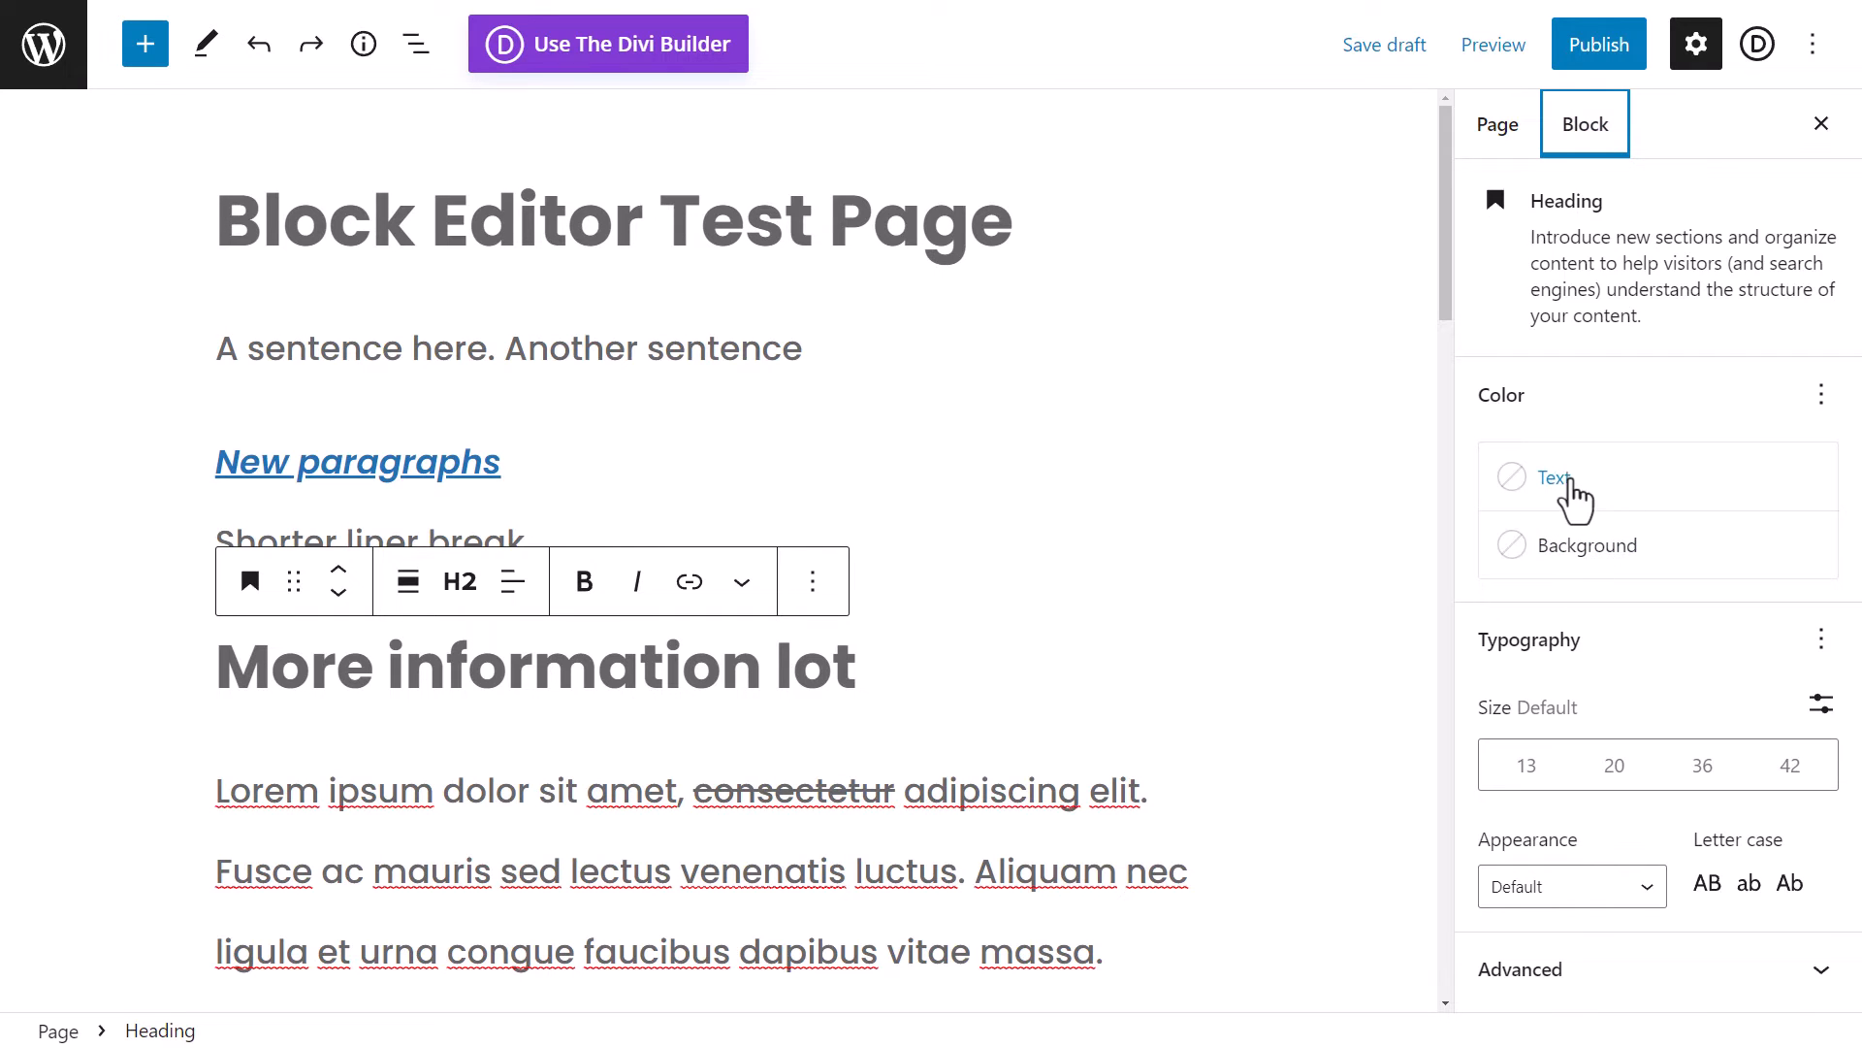
- Try Luminous vivid orange as the heading's text color and settle on Vivid green cyan
click(1556, 479)
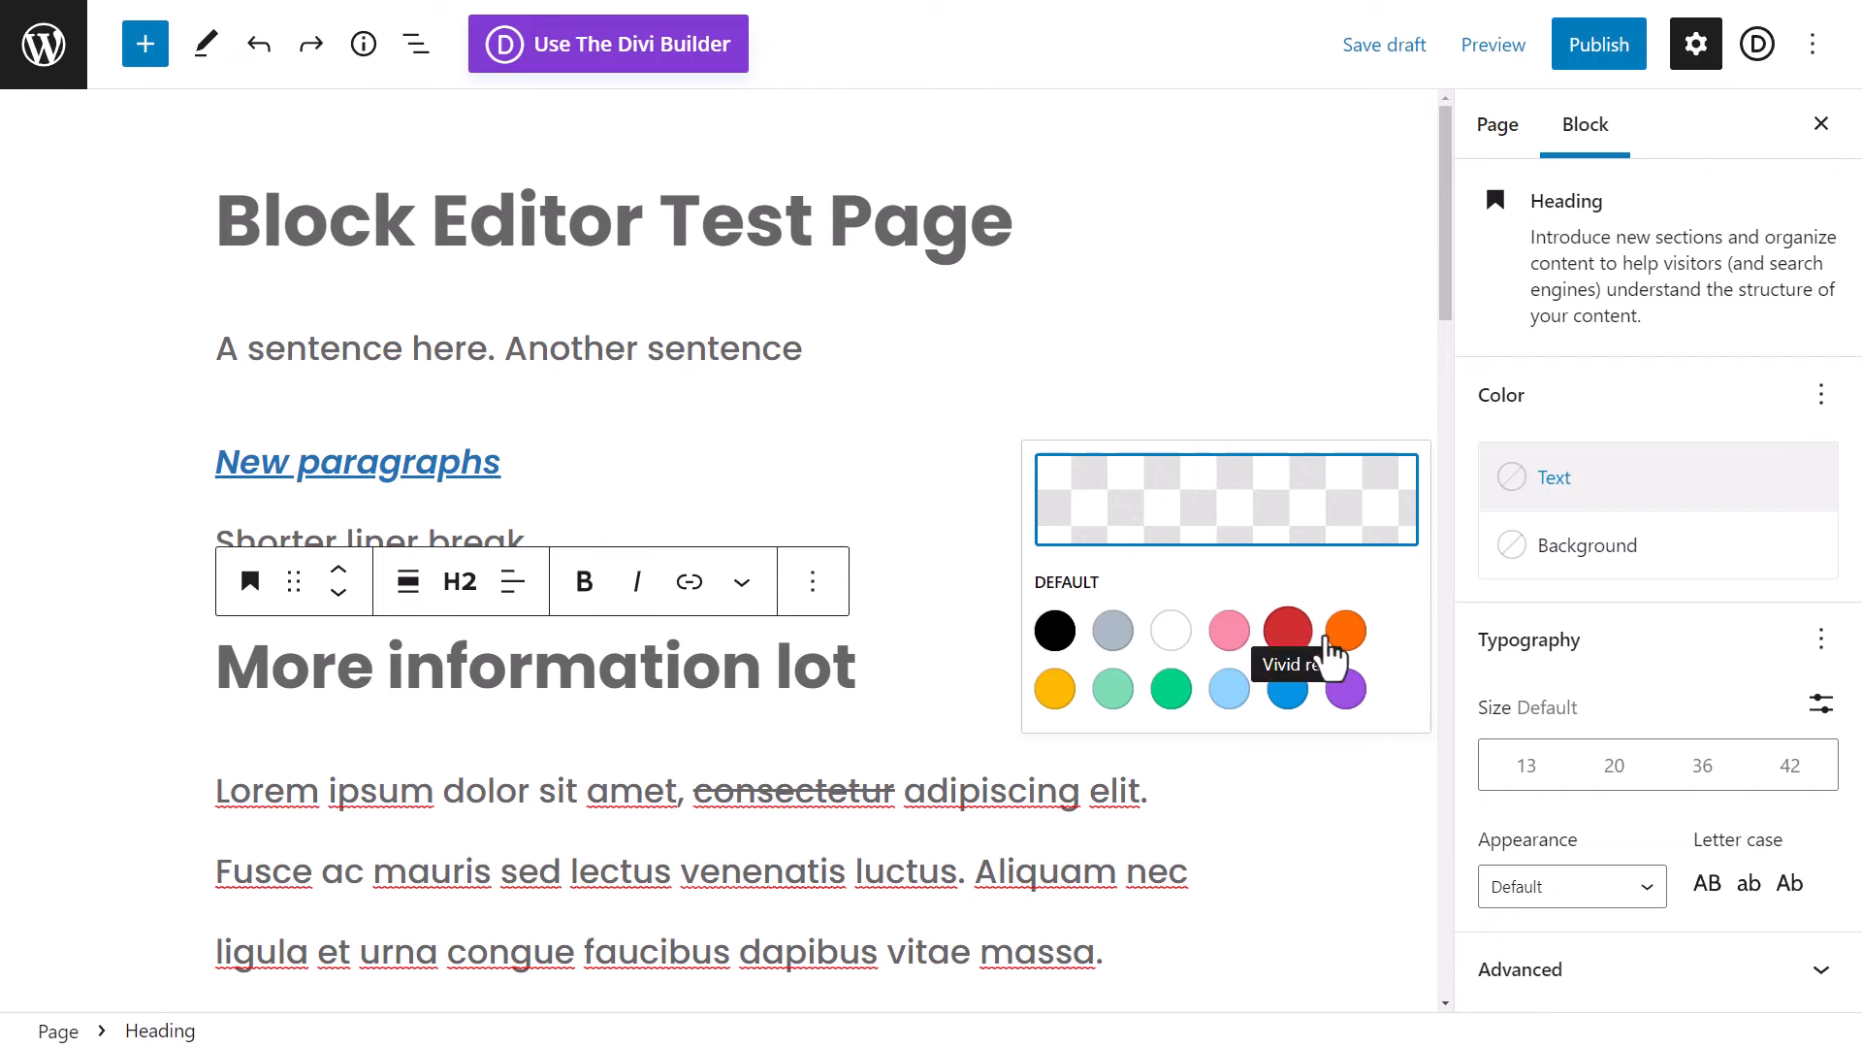
click(1348, 638)
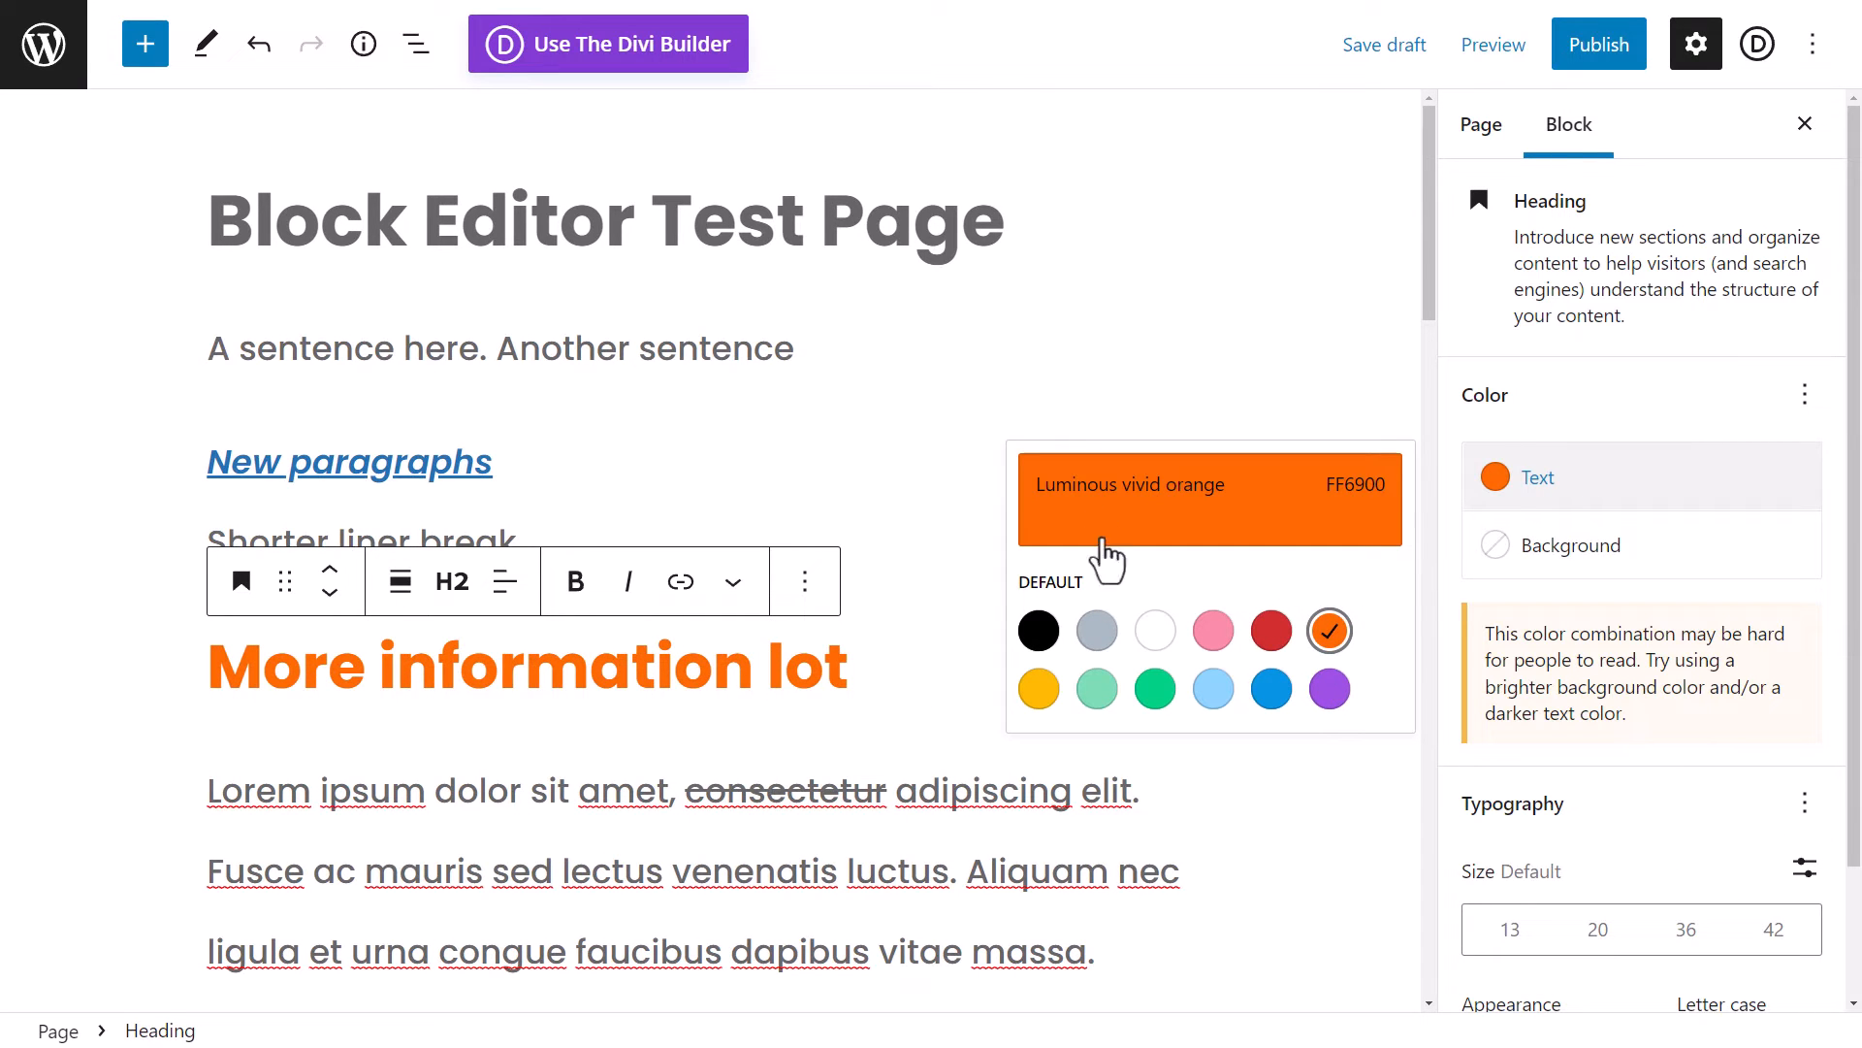
click(1153, 693)
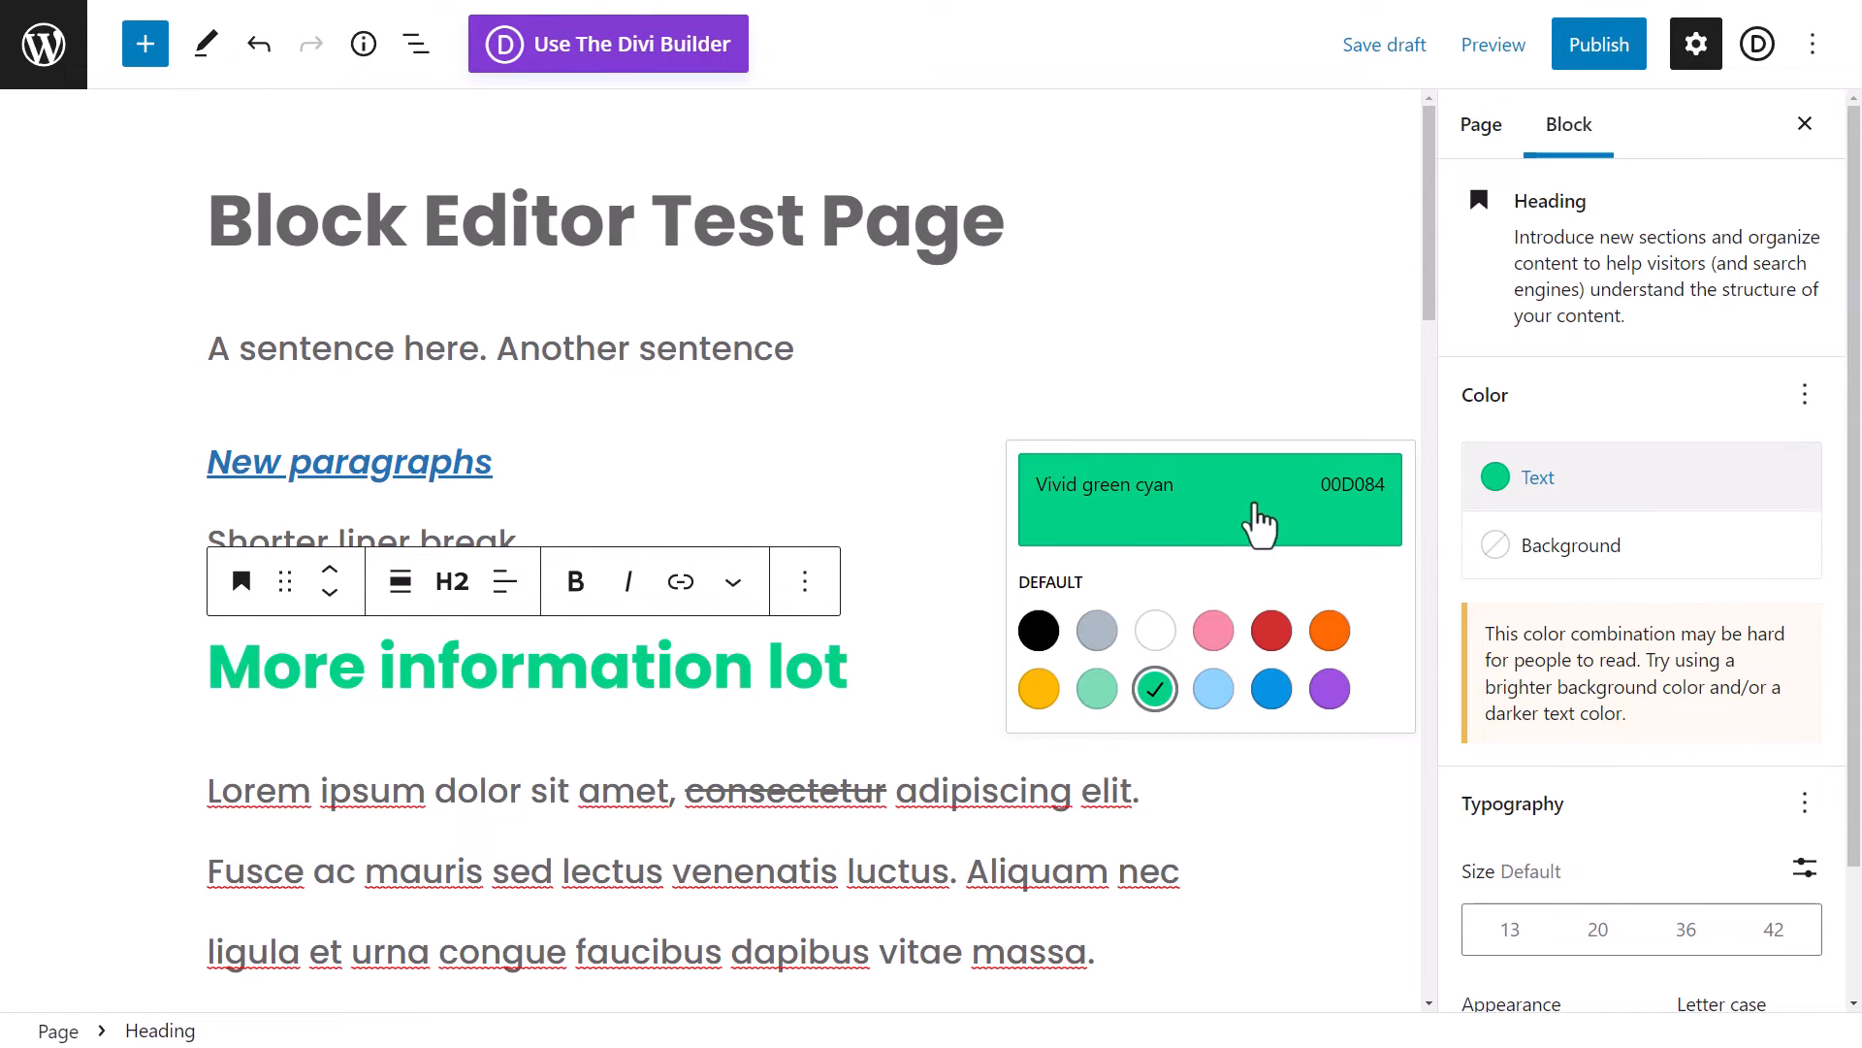
- Mix a custom purple text color 750073 for the heading and select its hex code in the detailed color inputs
click(1251, 519)
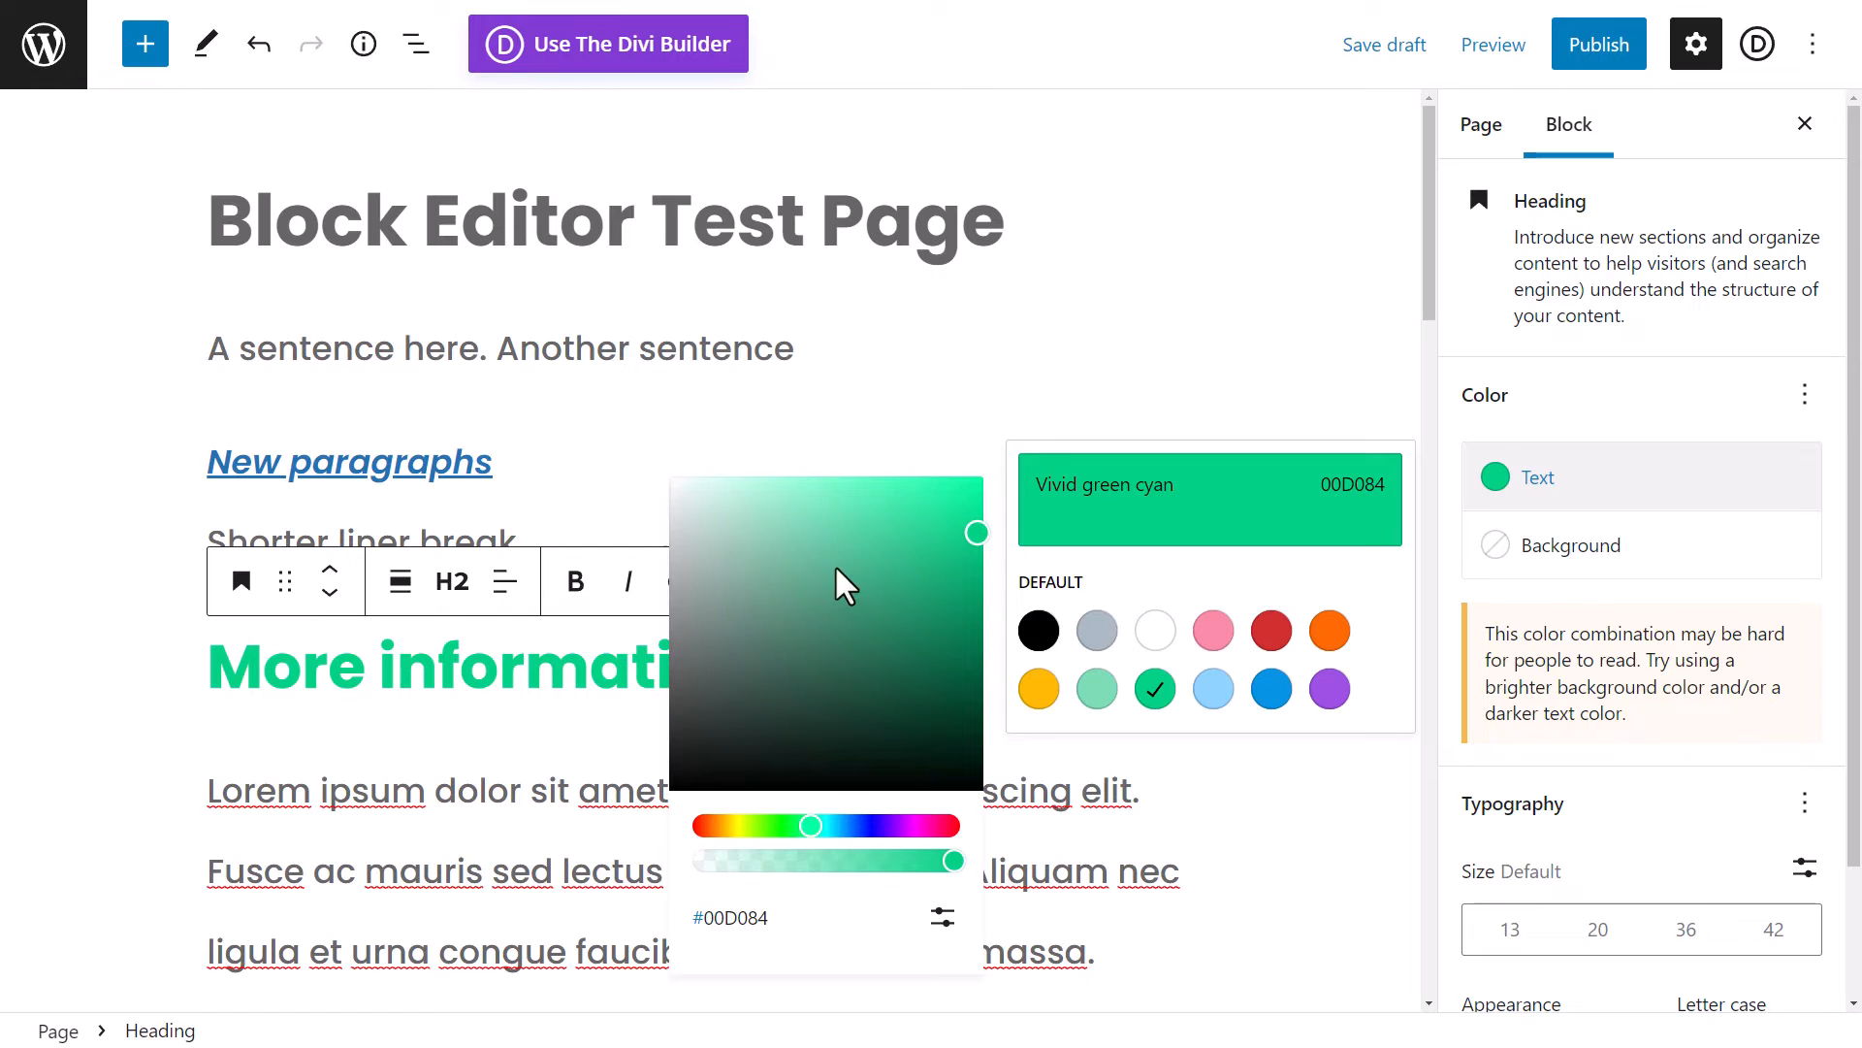
drag(835, 582, 794, 661)
drag(820, 836, 928, 825)
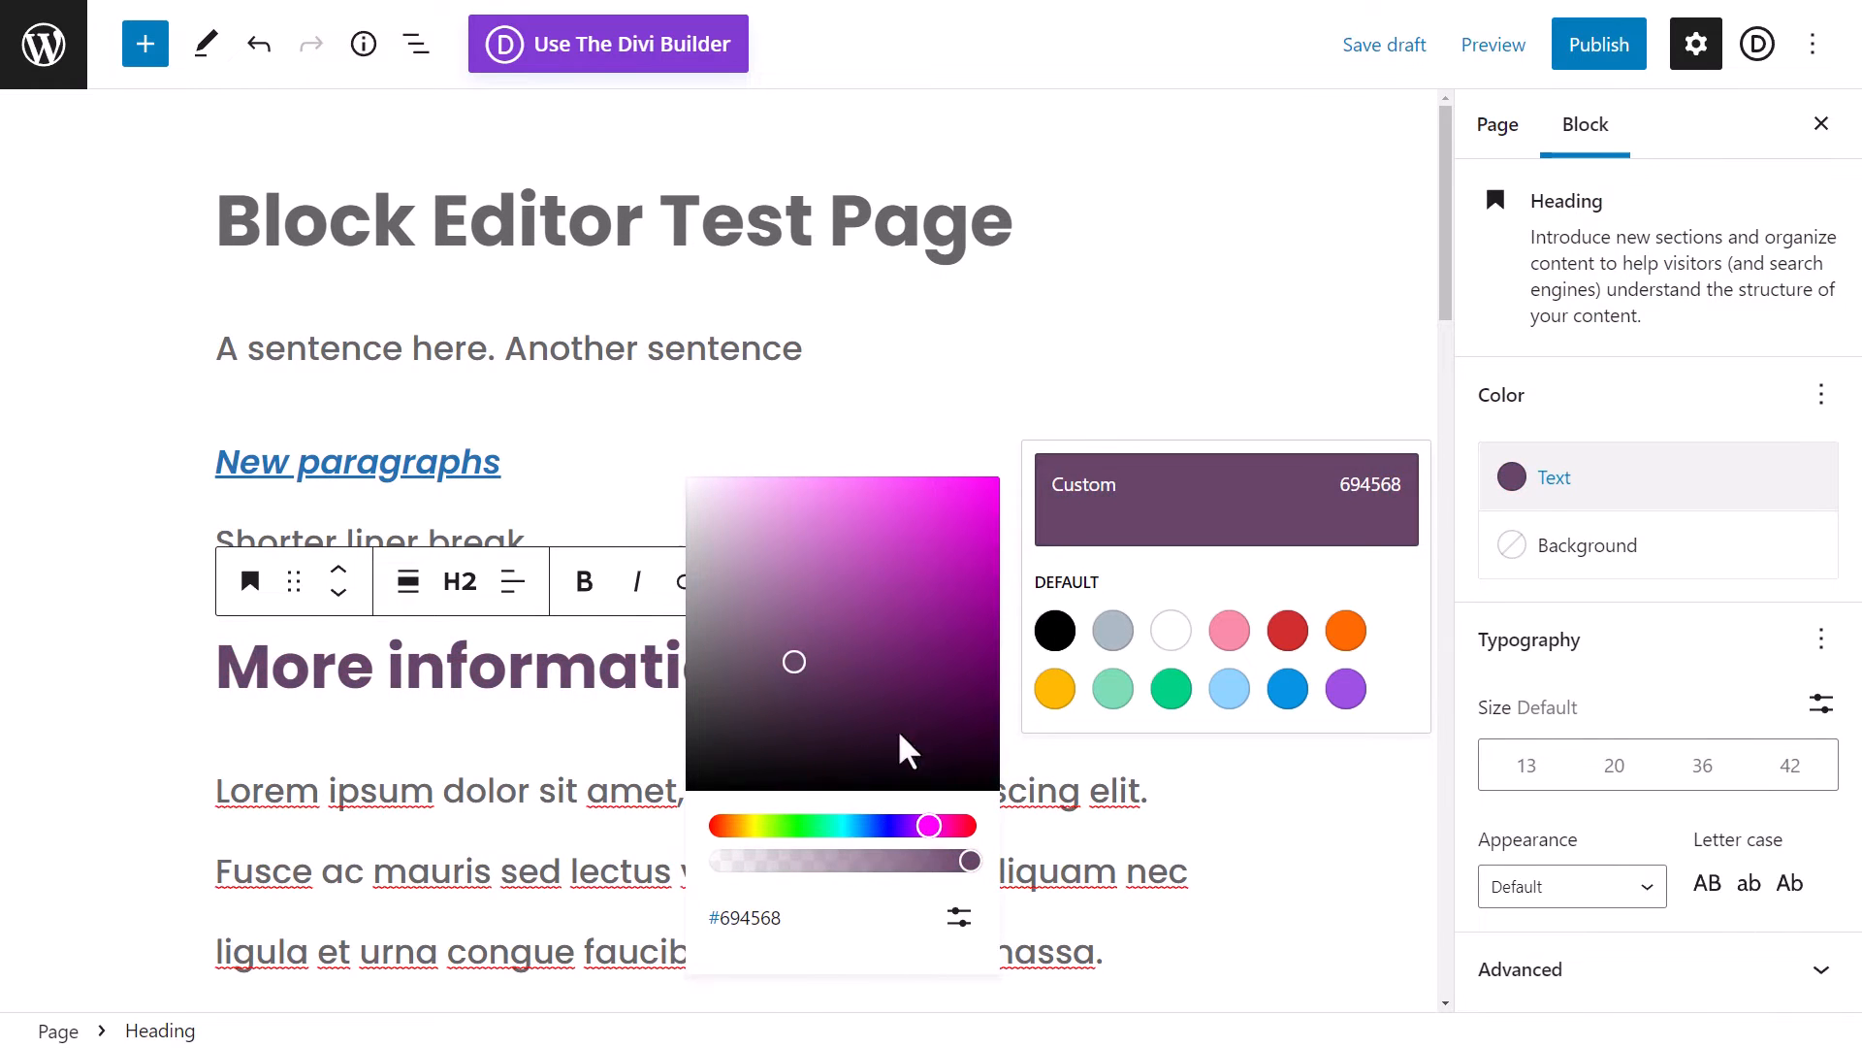
drag(902, 748, 993, 645)
mouse_move(969, 873)
mouse_down()
mouse_move(802, 877)
mouse_move(972, 863)
mouse_up()
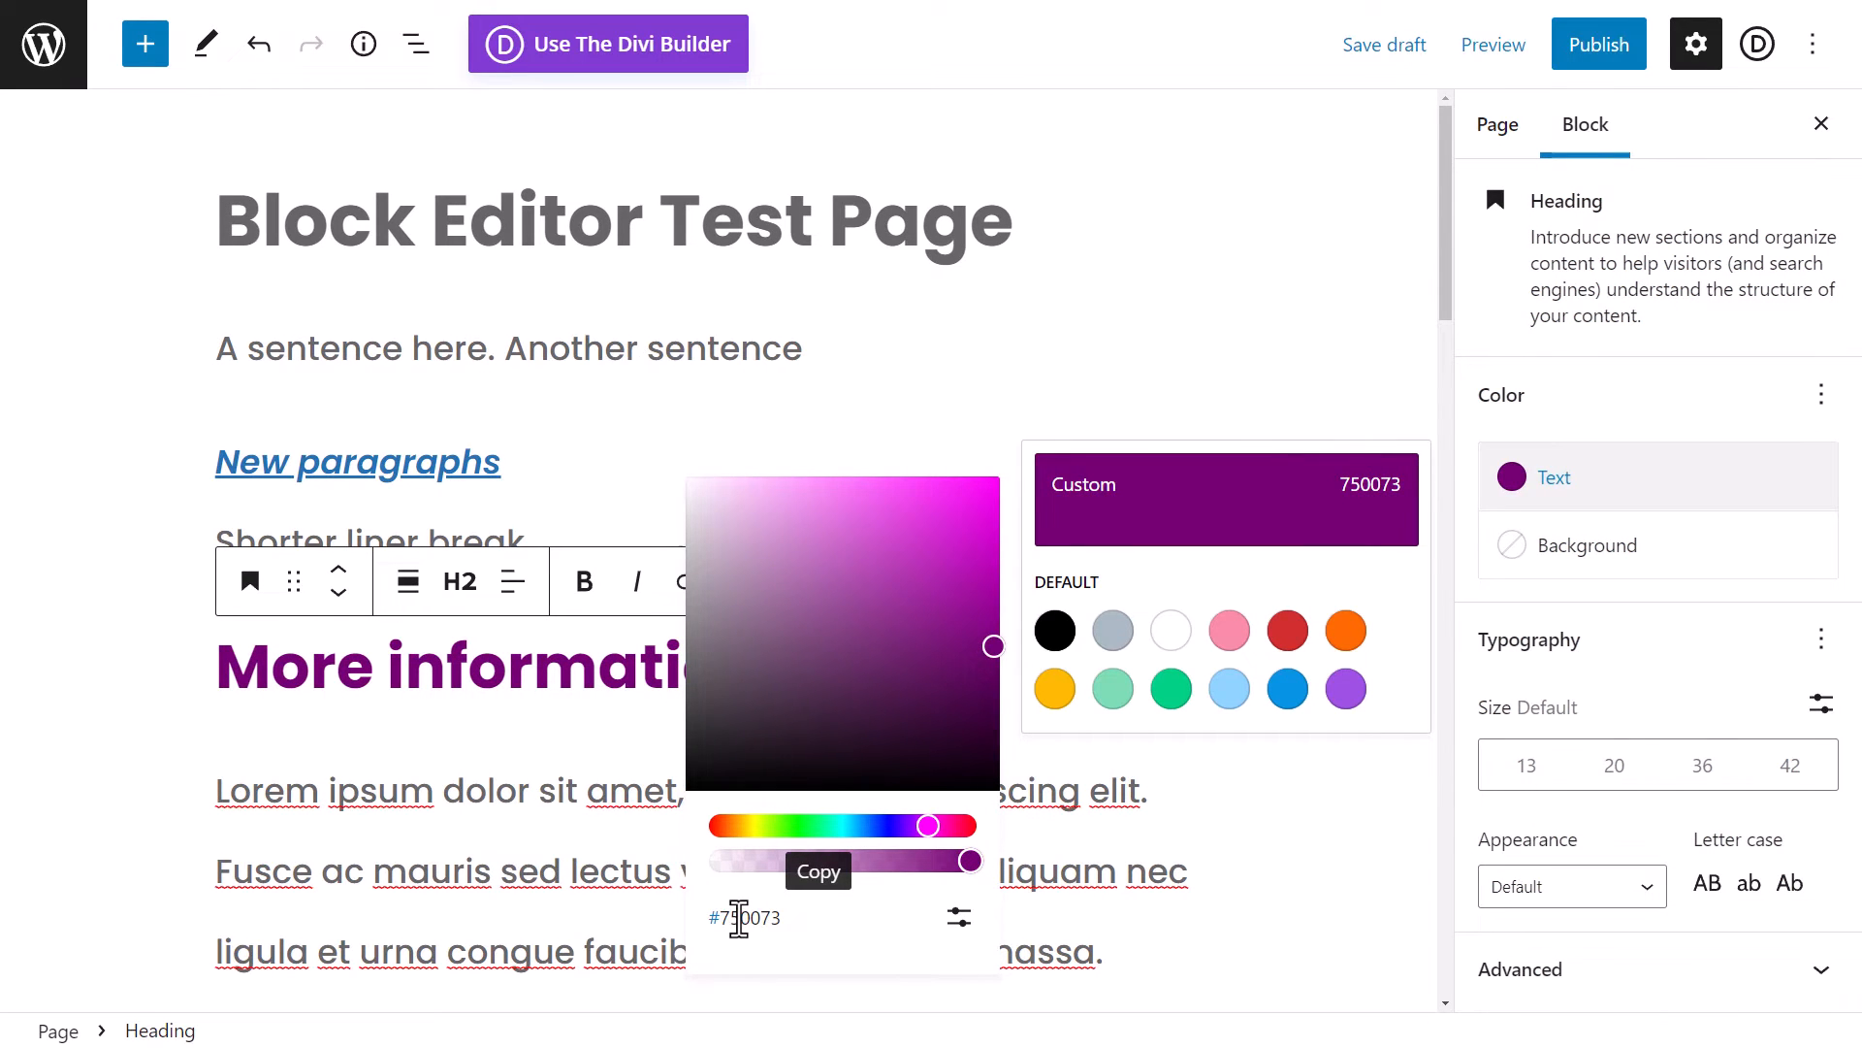
click(739, 918)
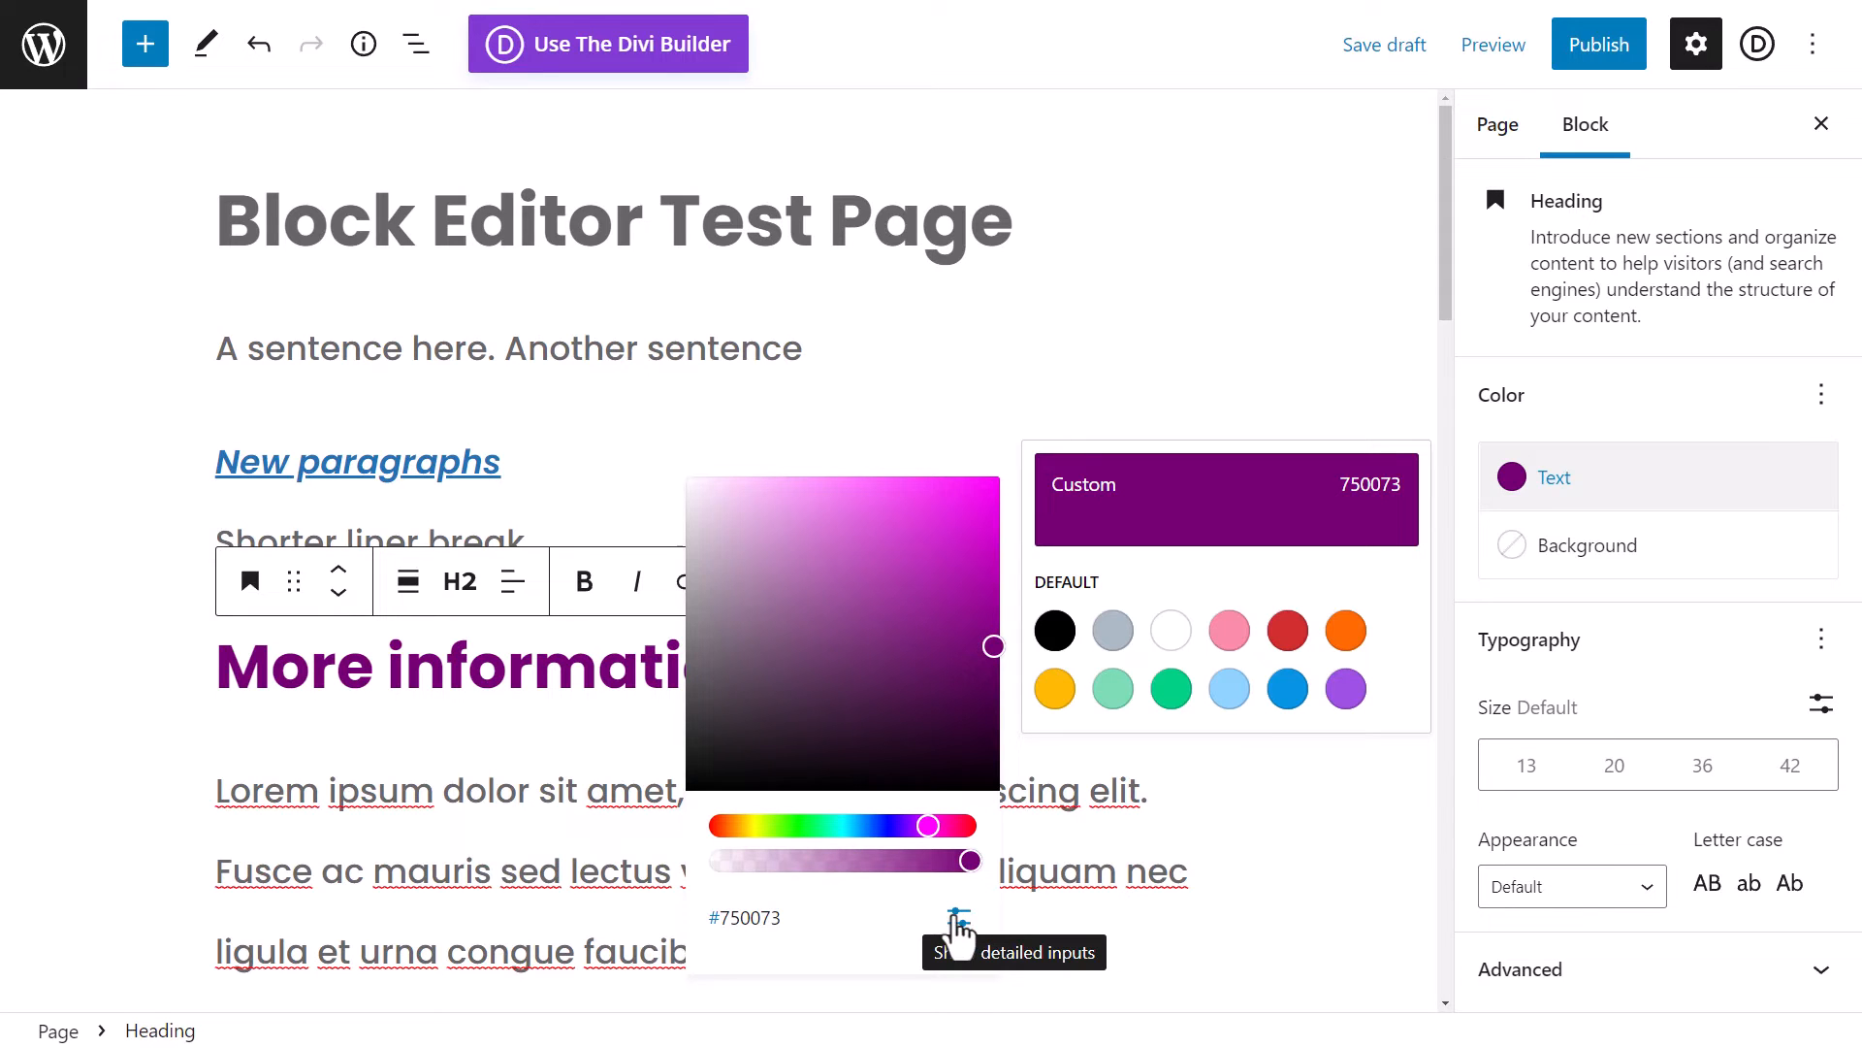
click(960, 917)
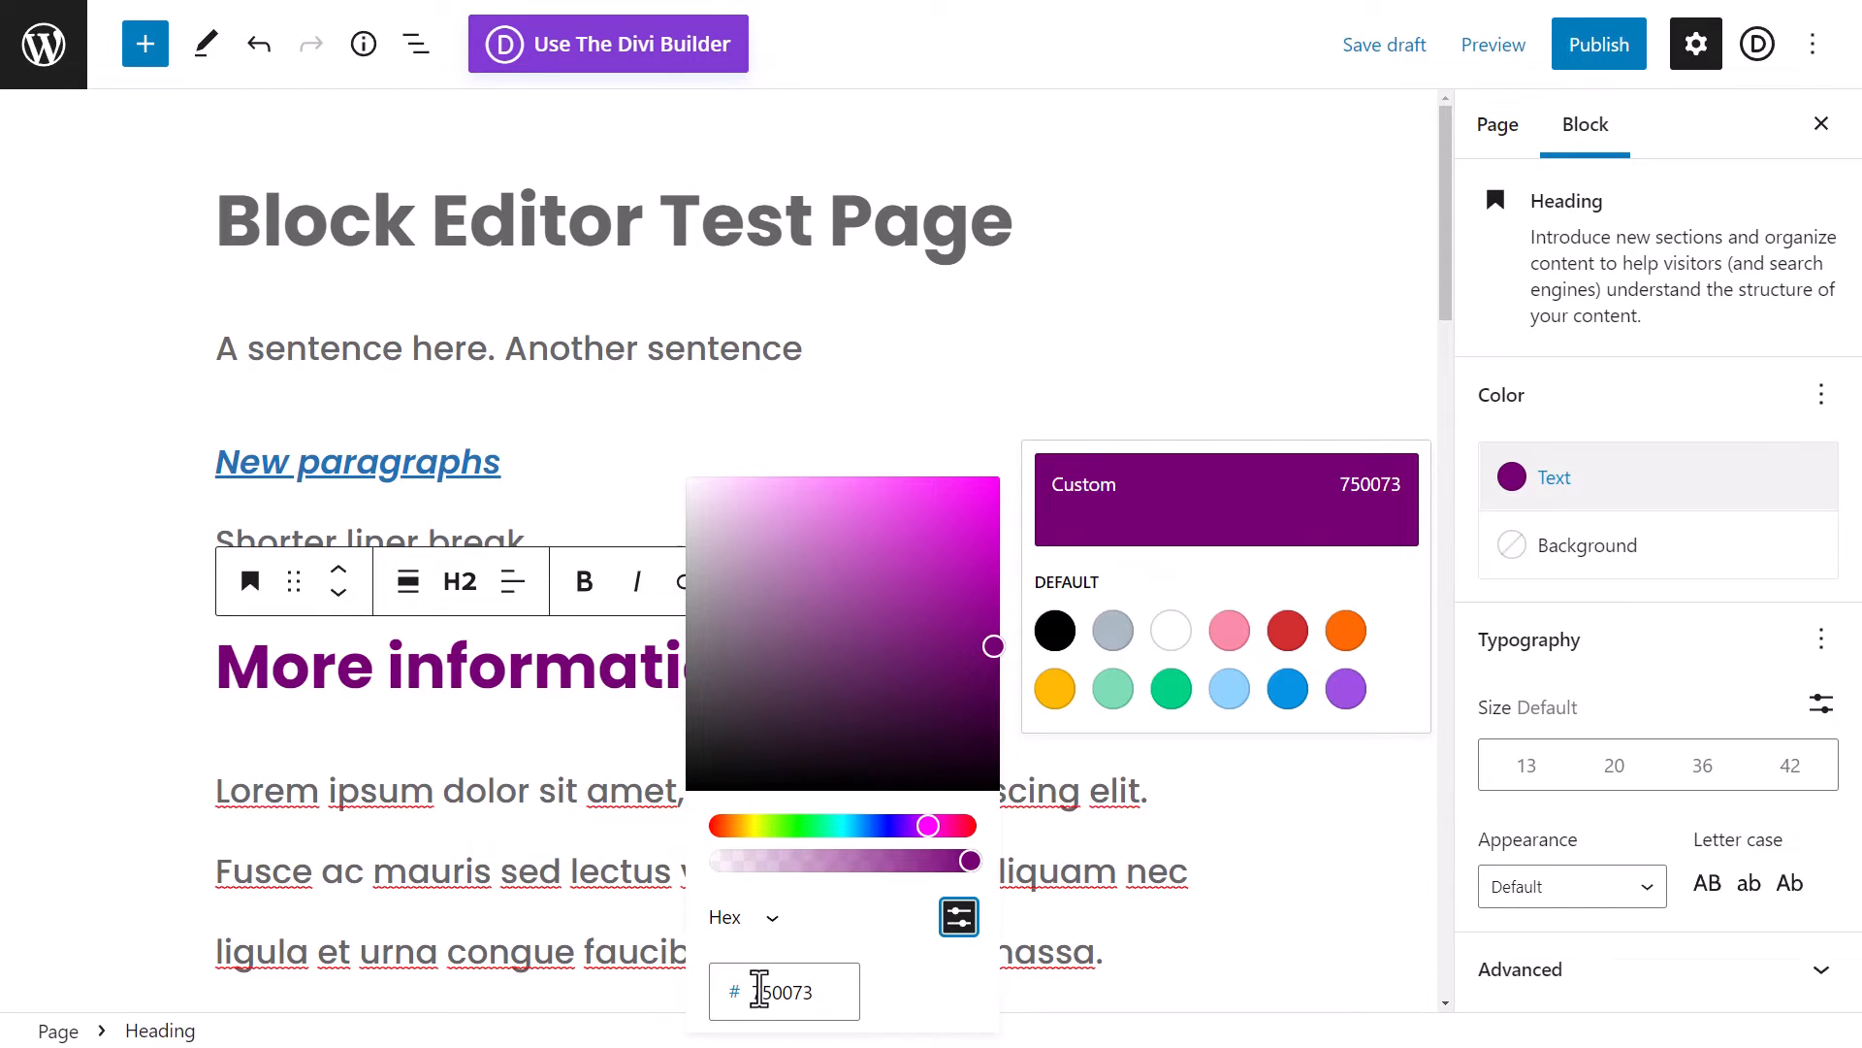
drag(808, 997, 740, 996)
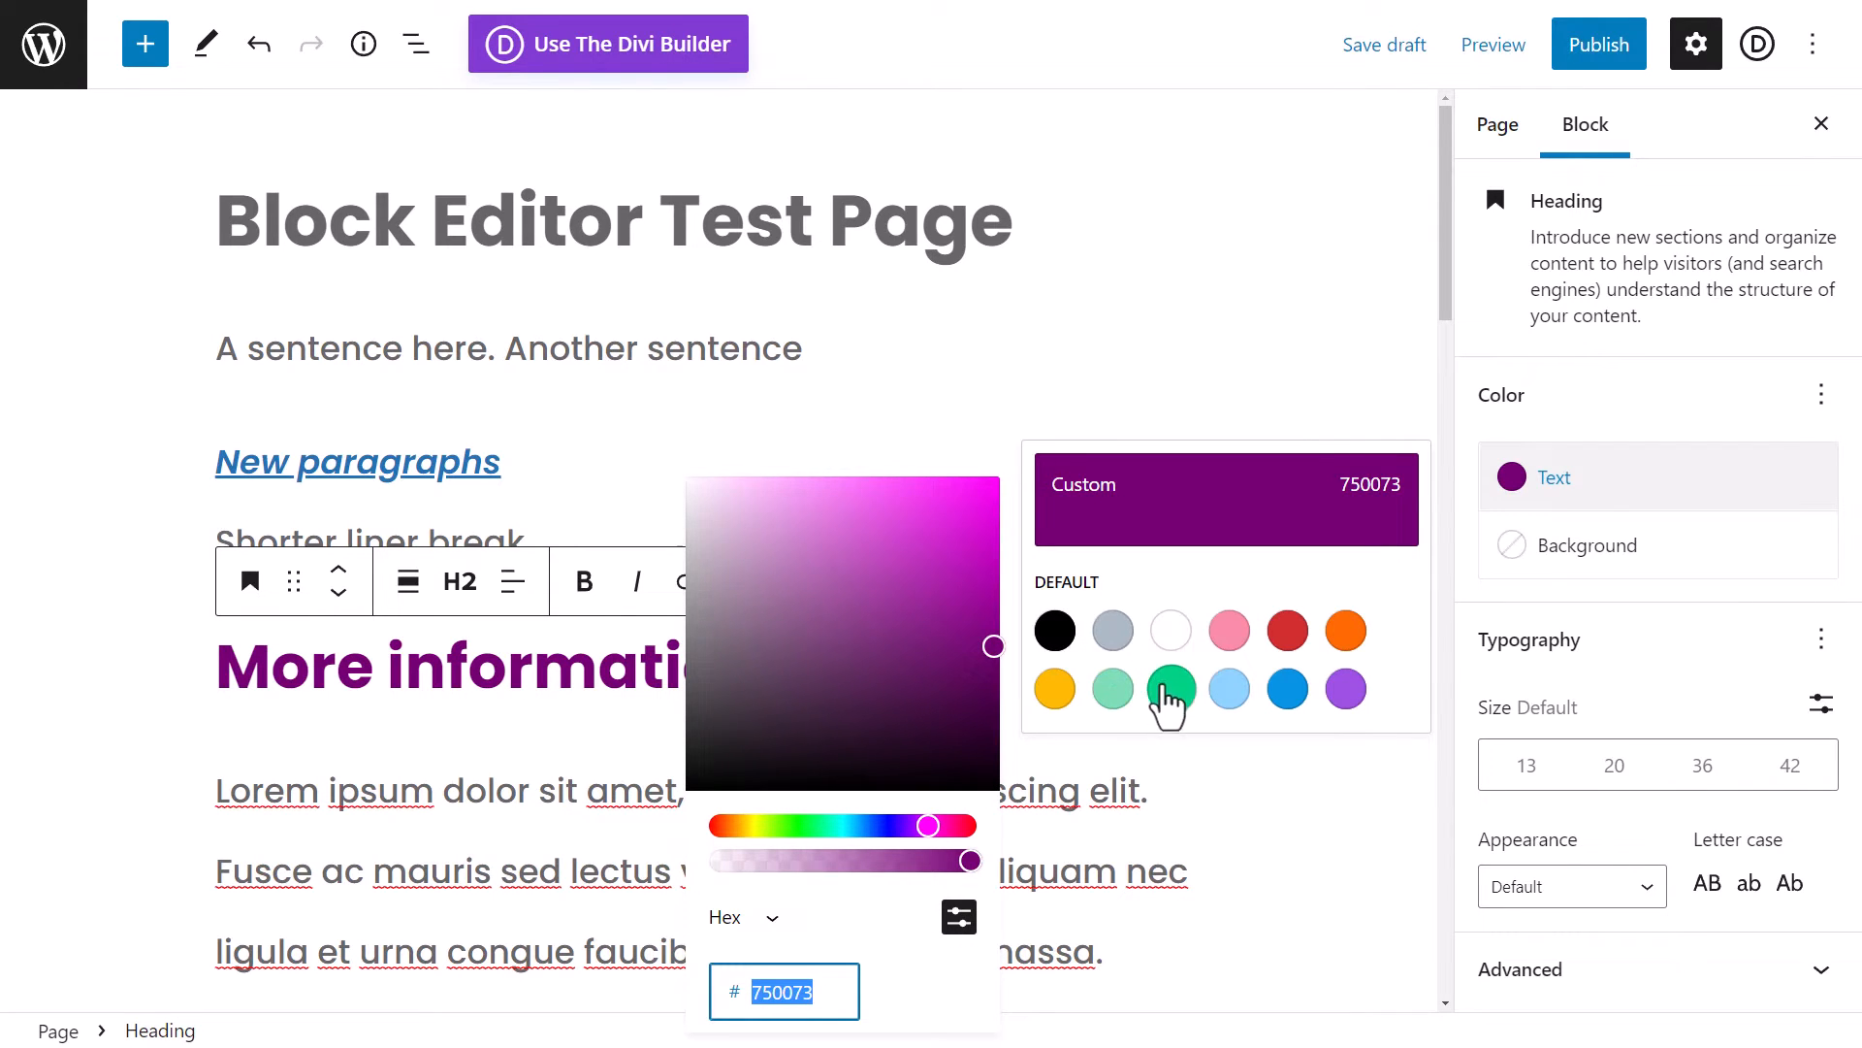
- Set the heading's text to Vivid green cyan and its background to Light green cyan with reduced opacity, 7BDBB53B
click(1172, 695)
click(1599, 407)
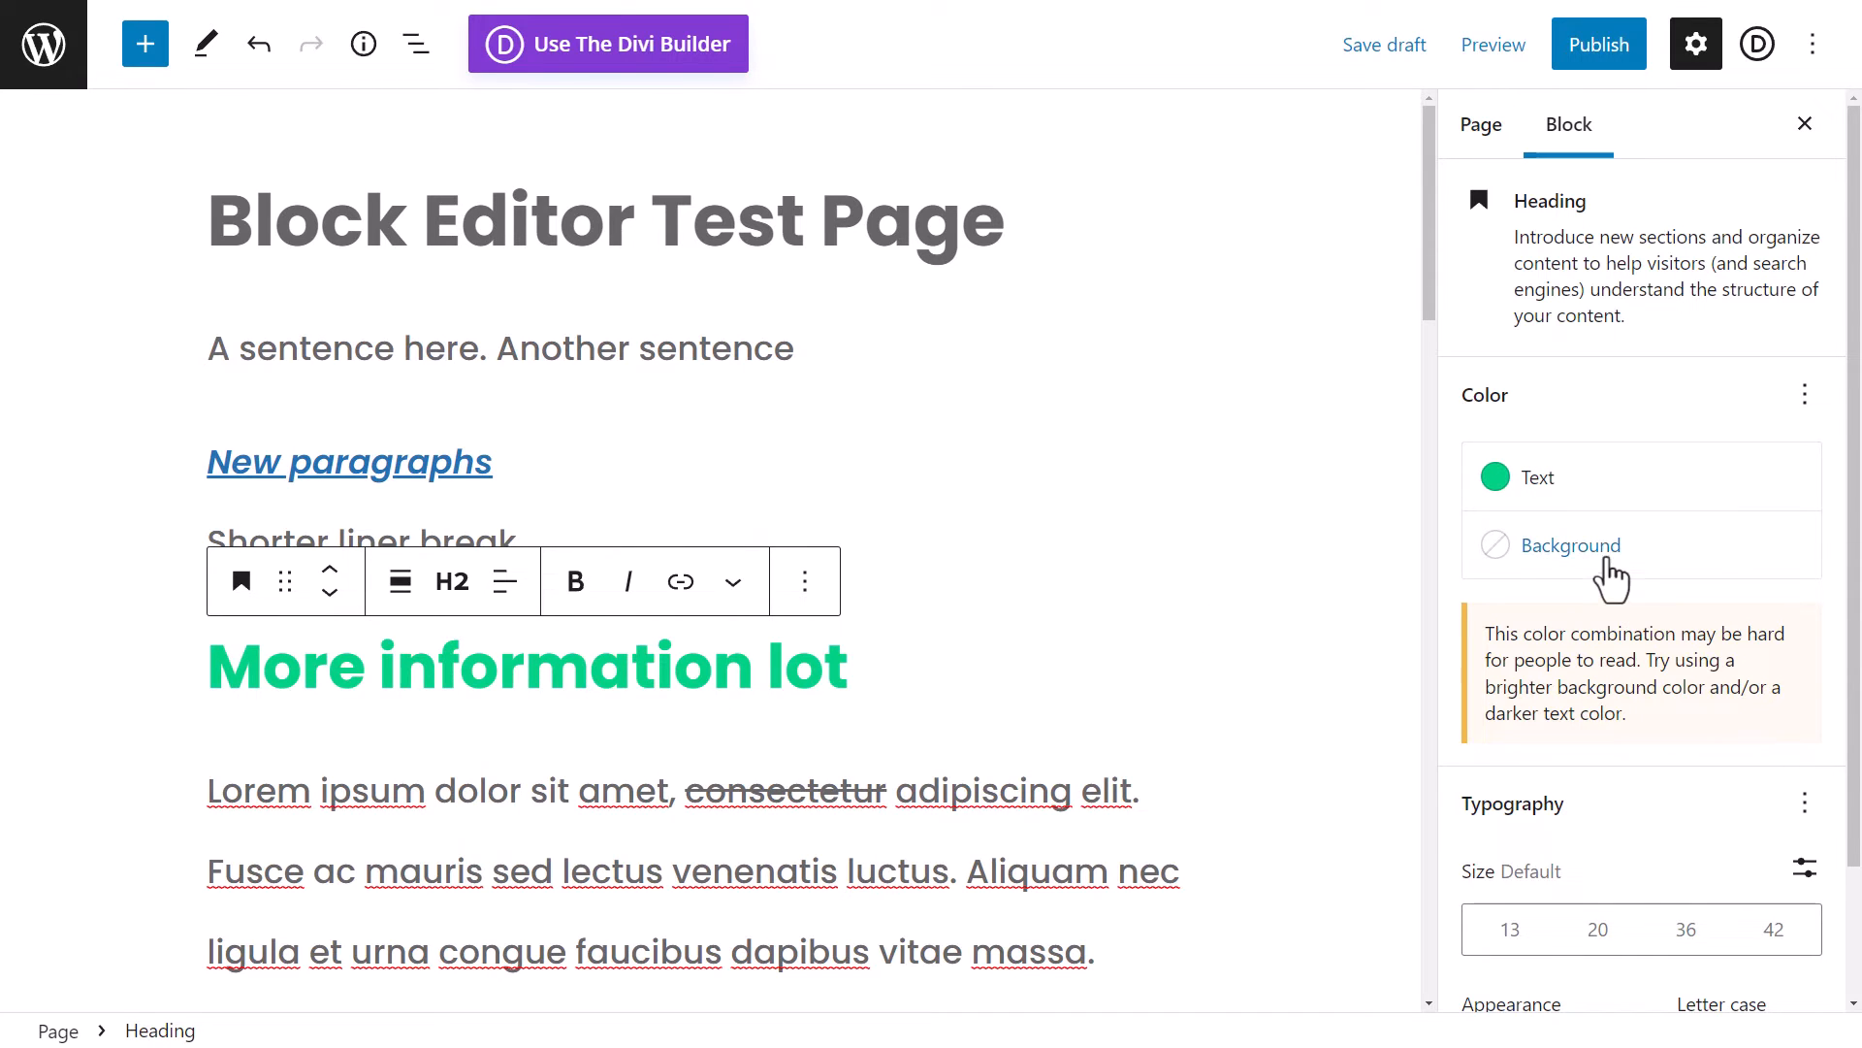
click(1589, 562)
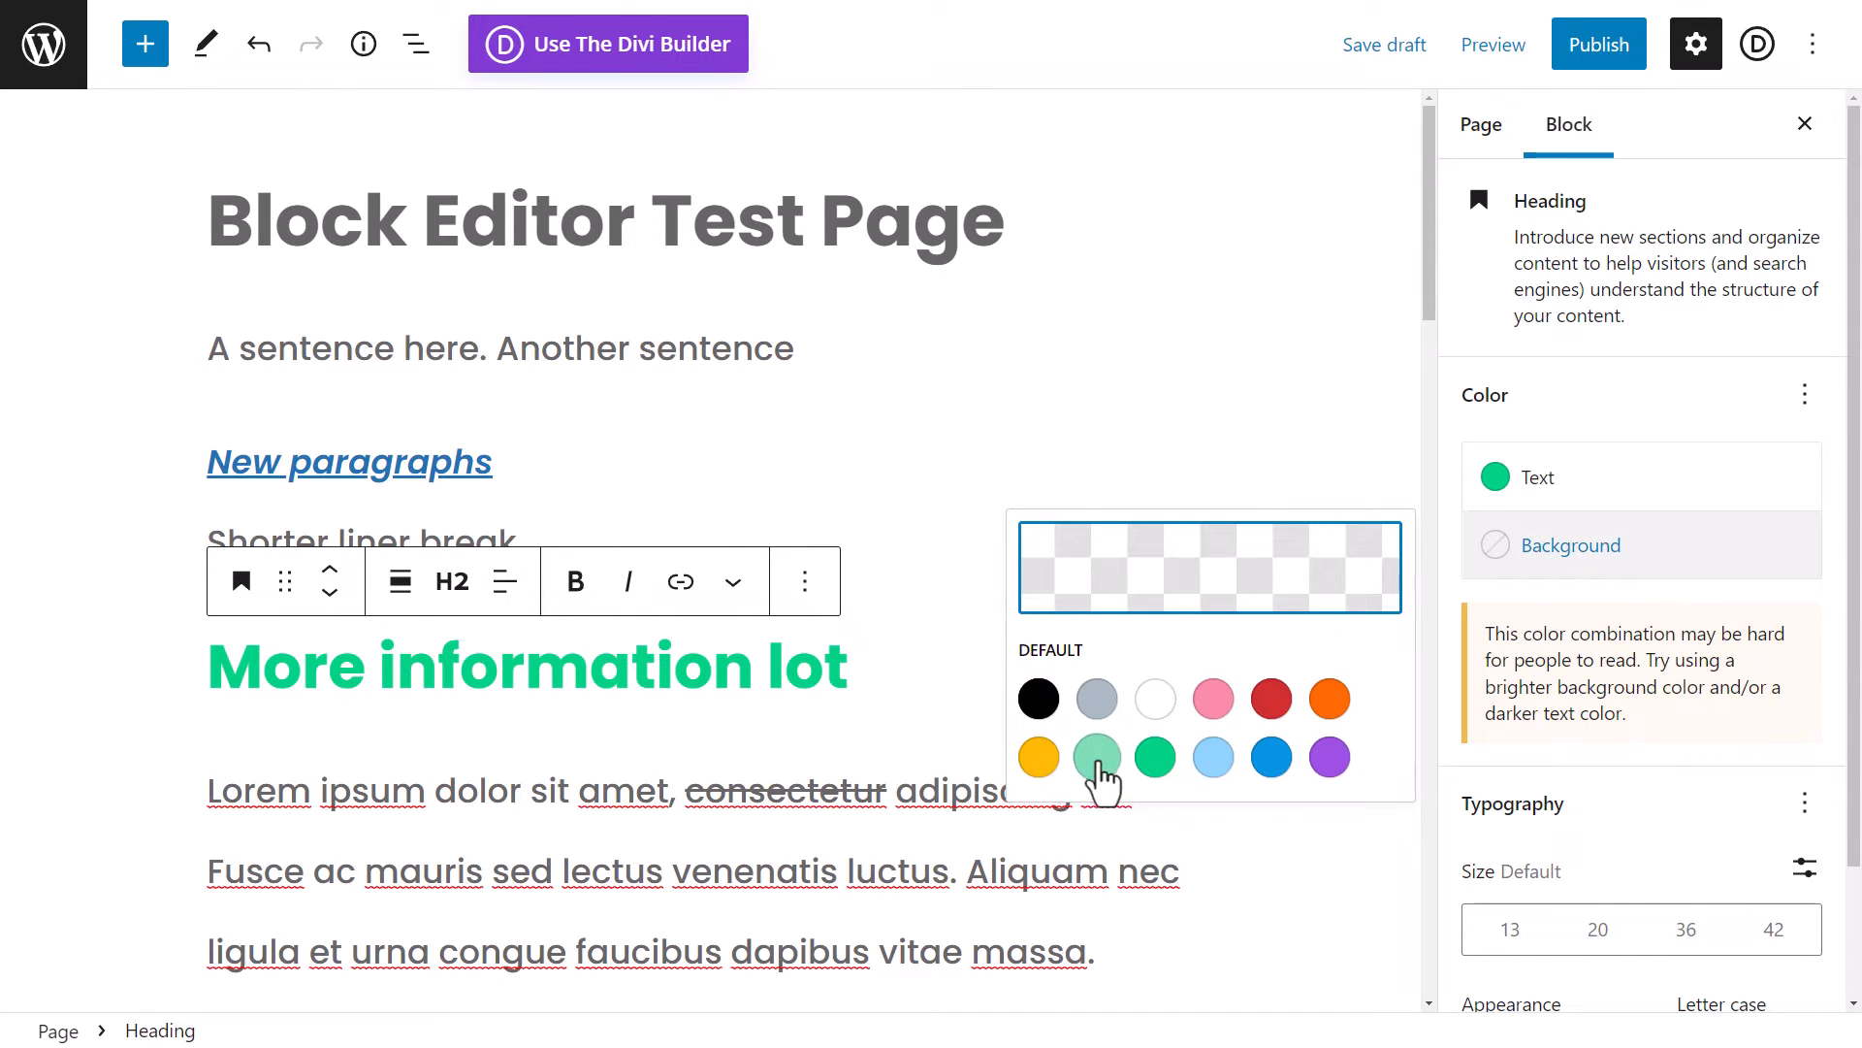
click(1098, 756)
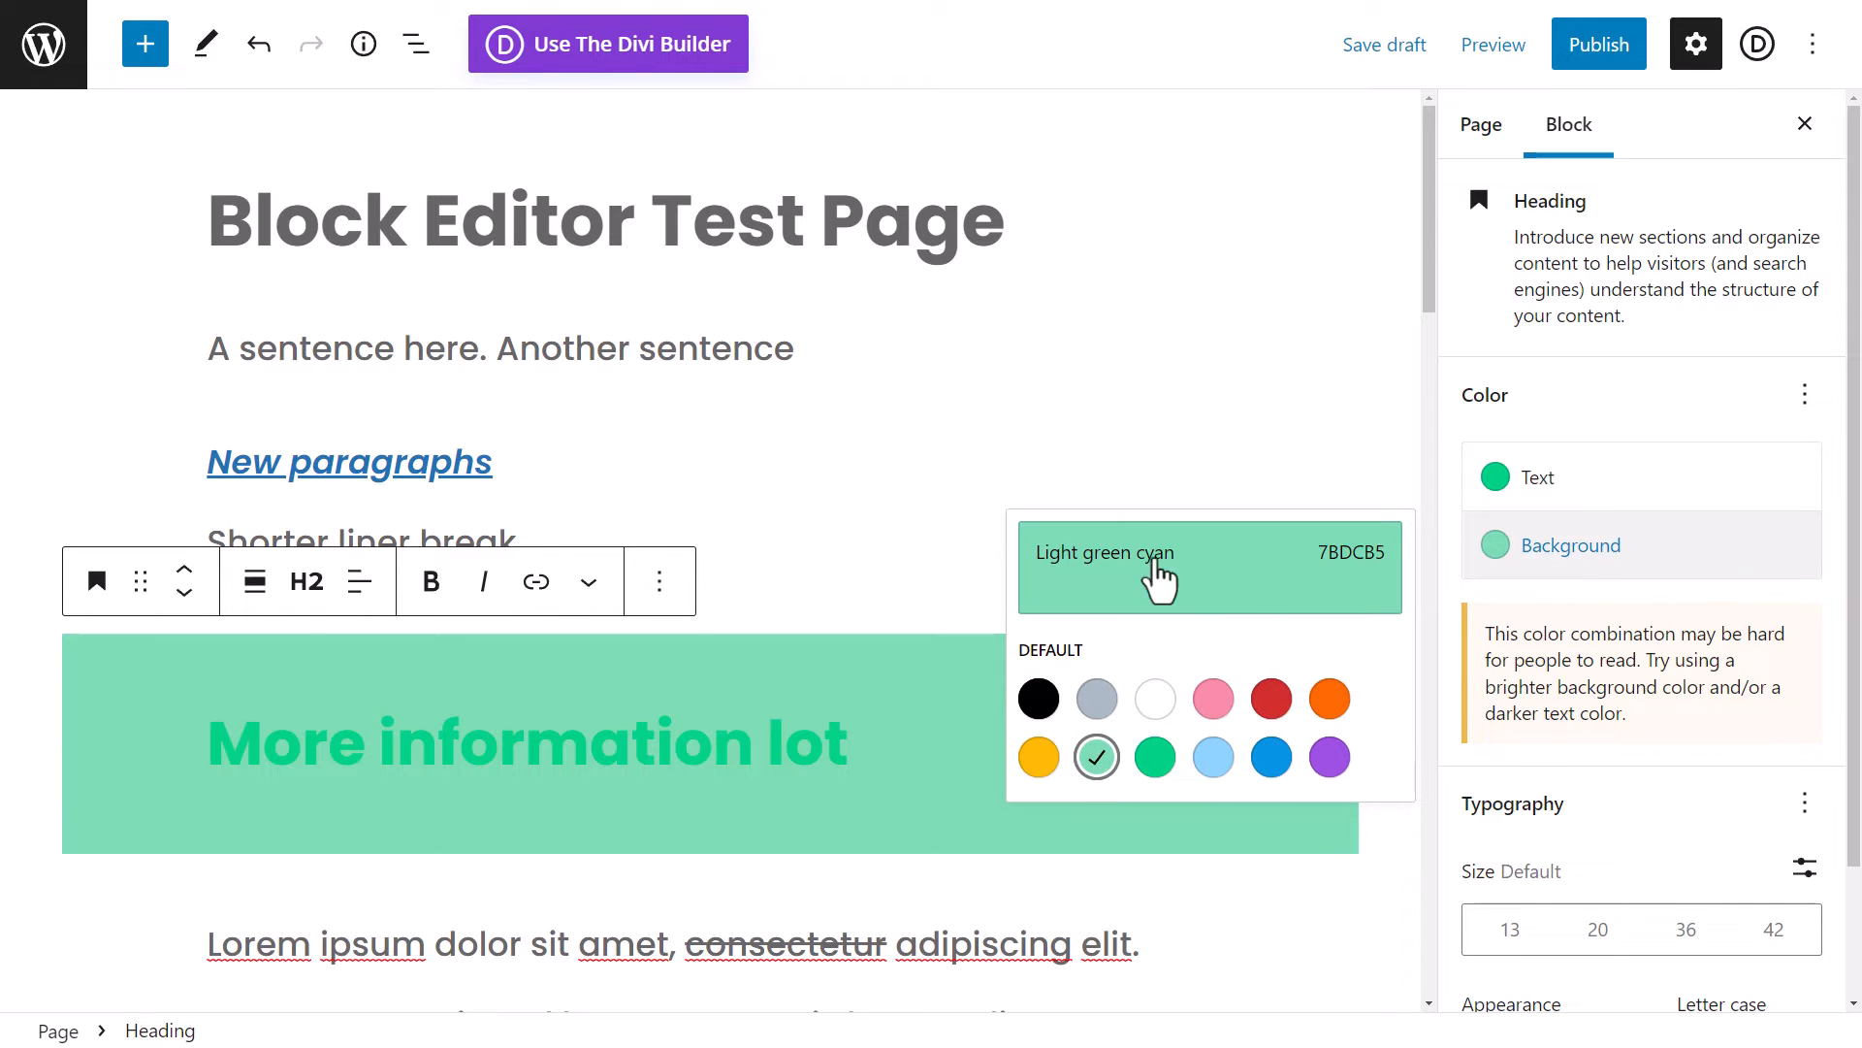
click(1225, 586)
drag(954, 476, 753, 485)
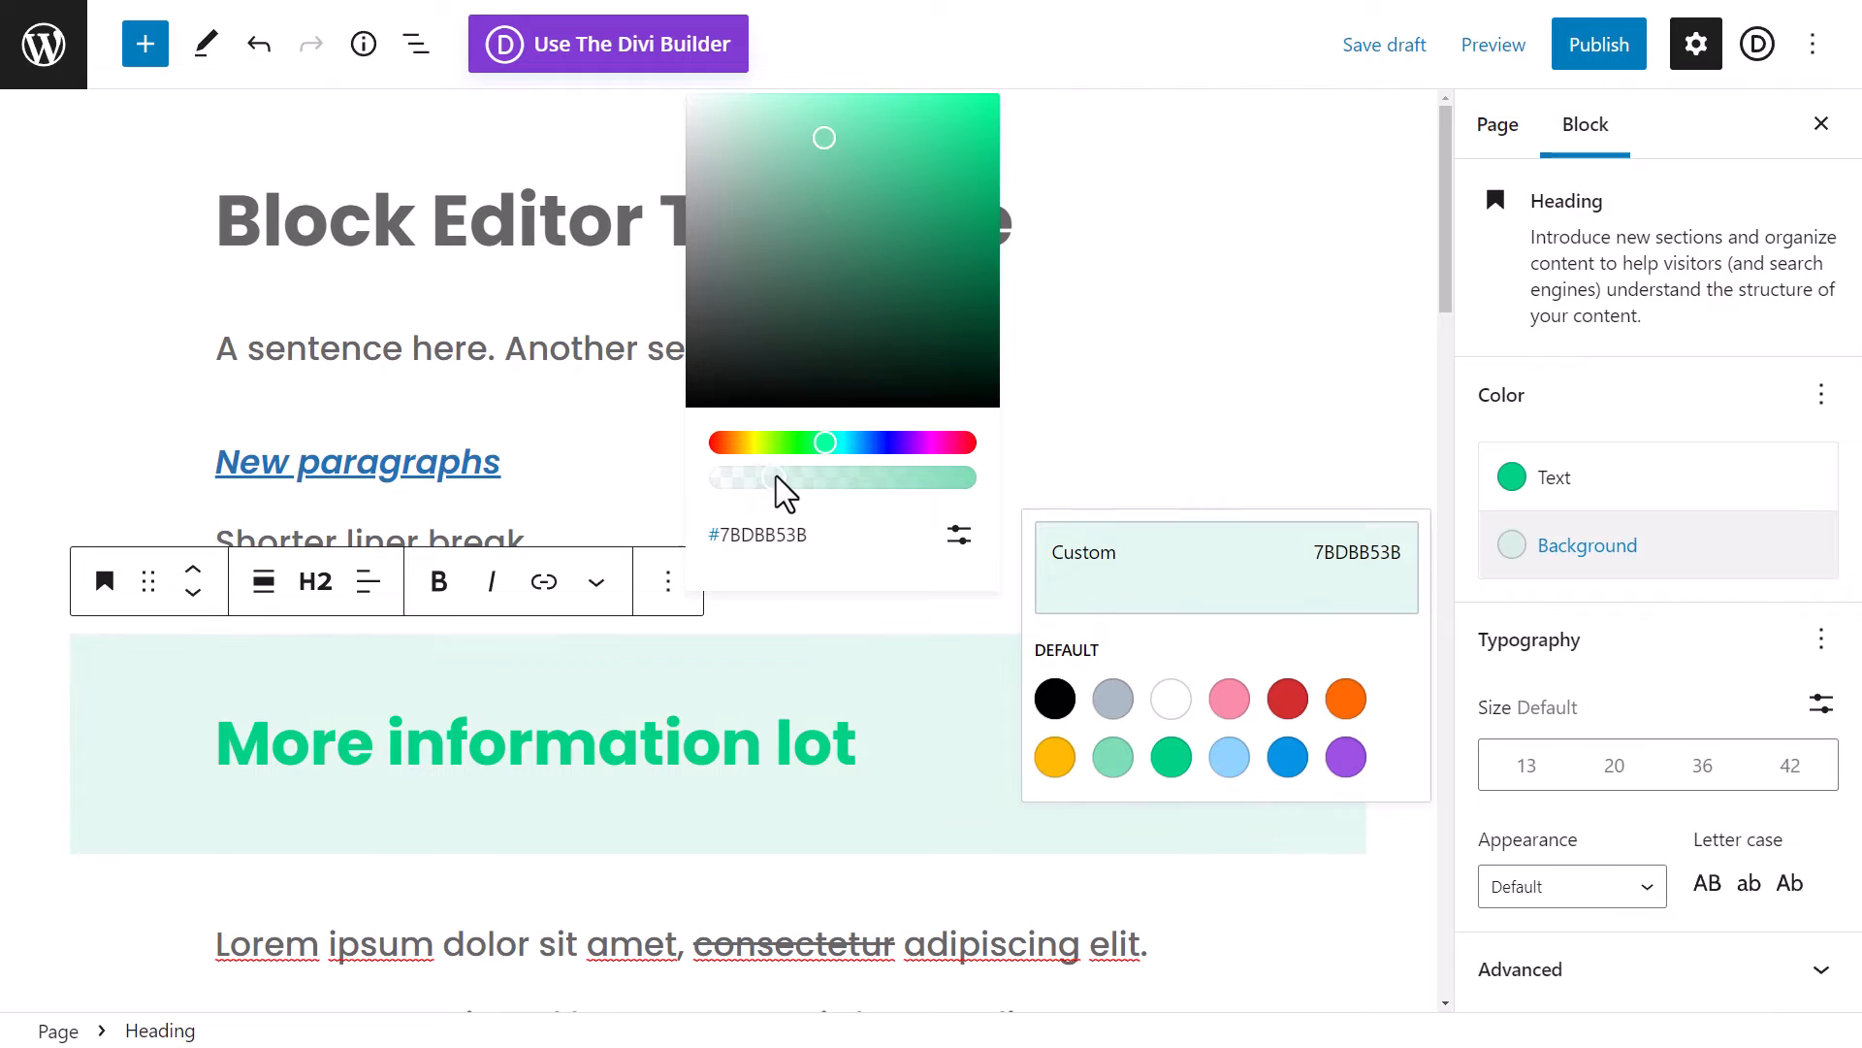
click(1257, 406)
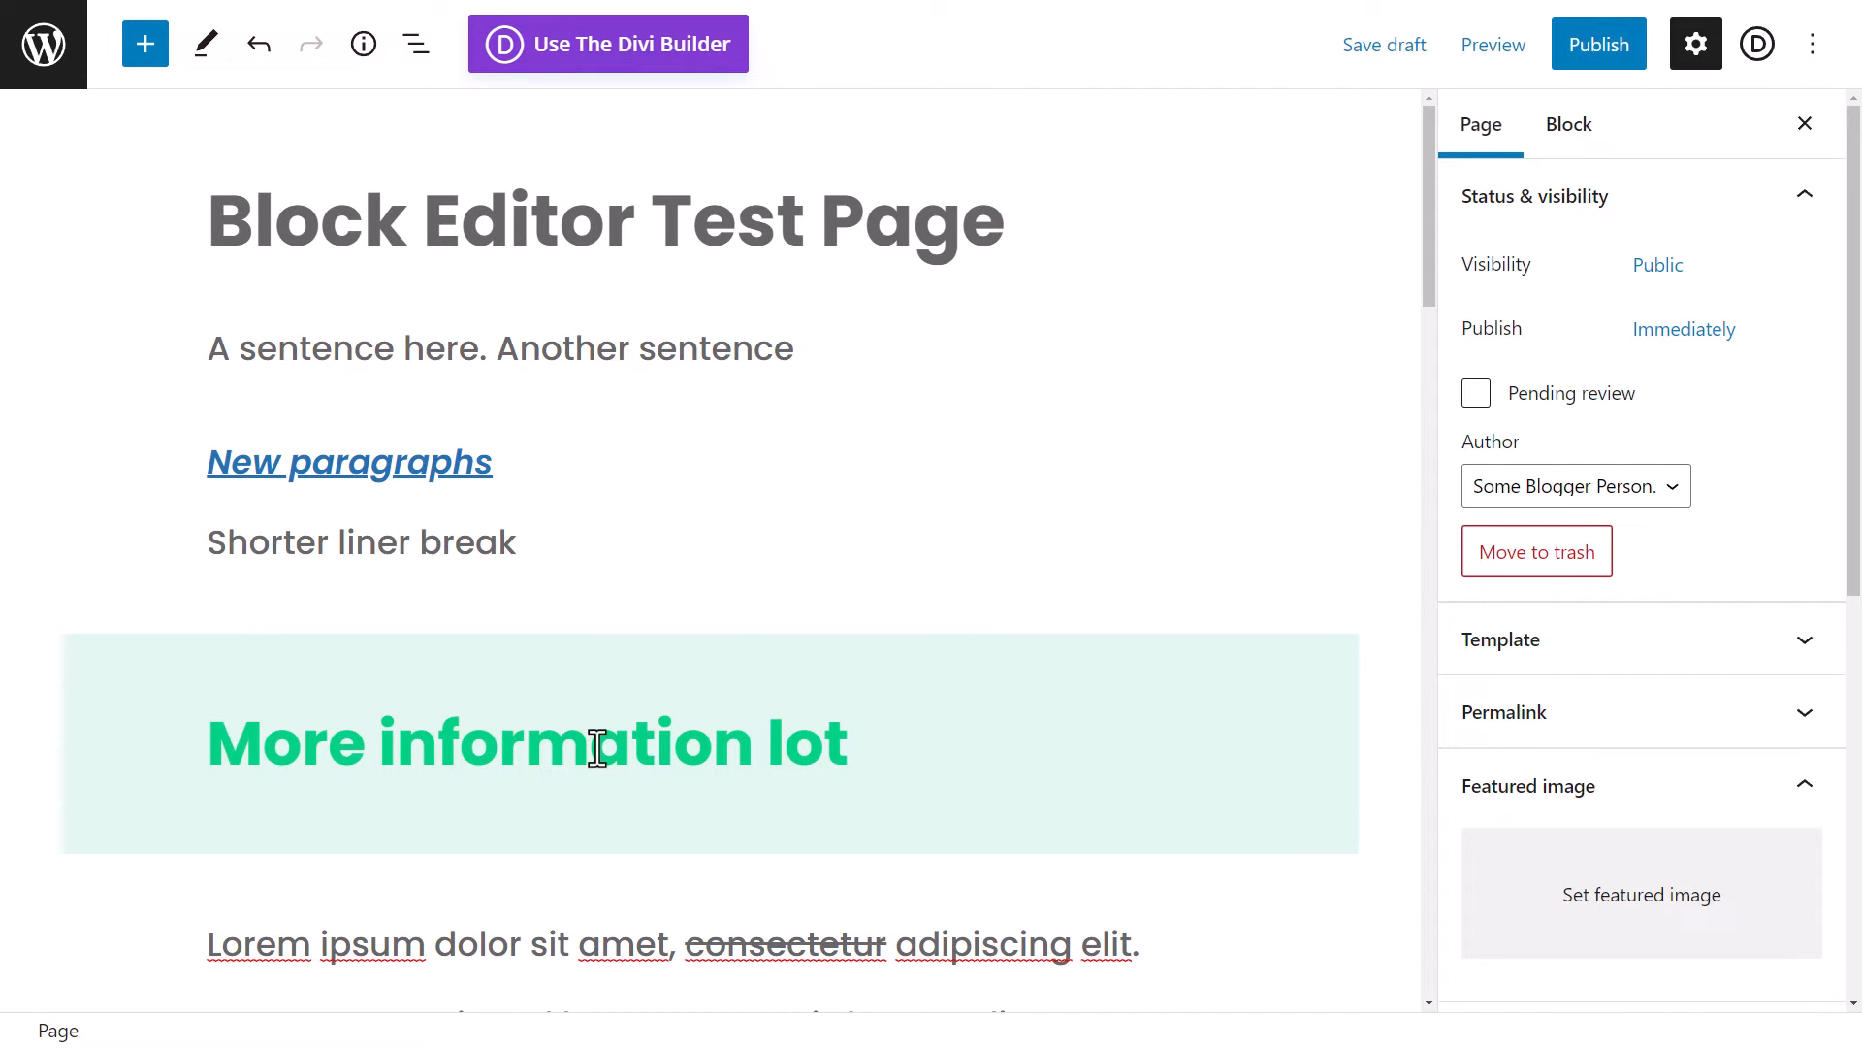
- Try font sizes 13, 42 and 20 on the "More information lot" heading, and reset all its typography settings
click(1115, 676)
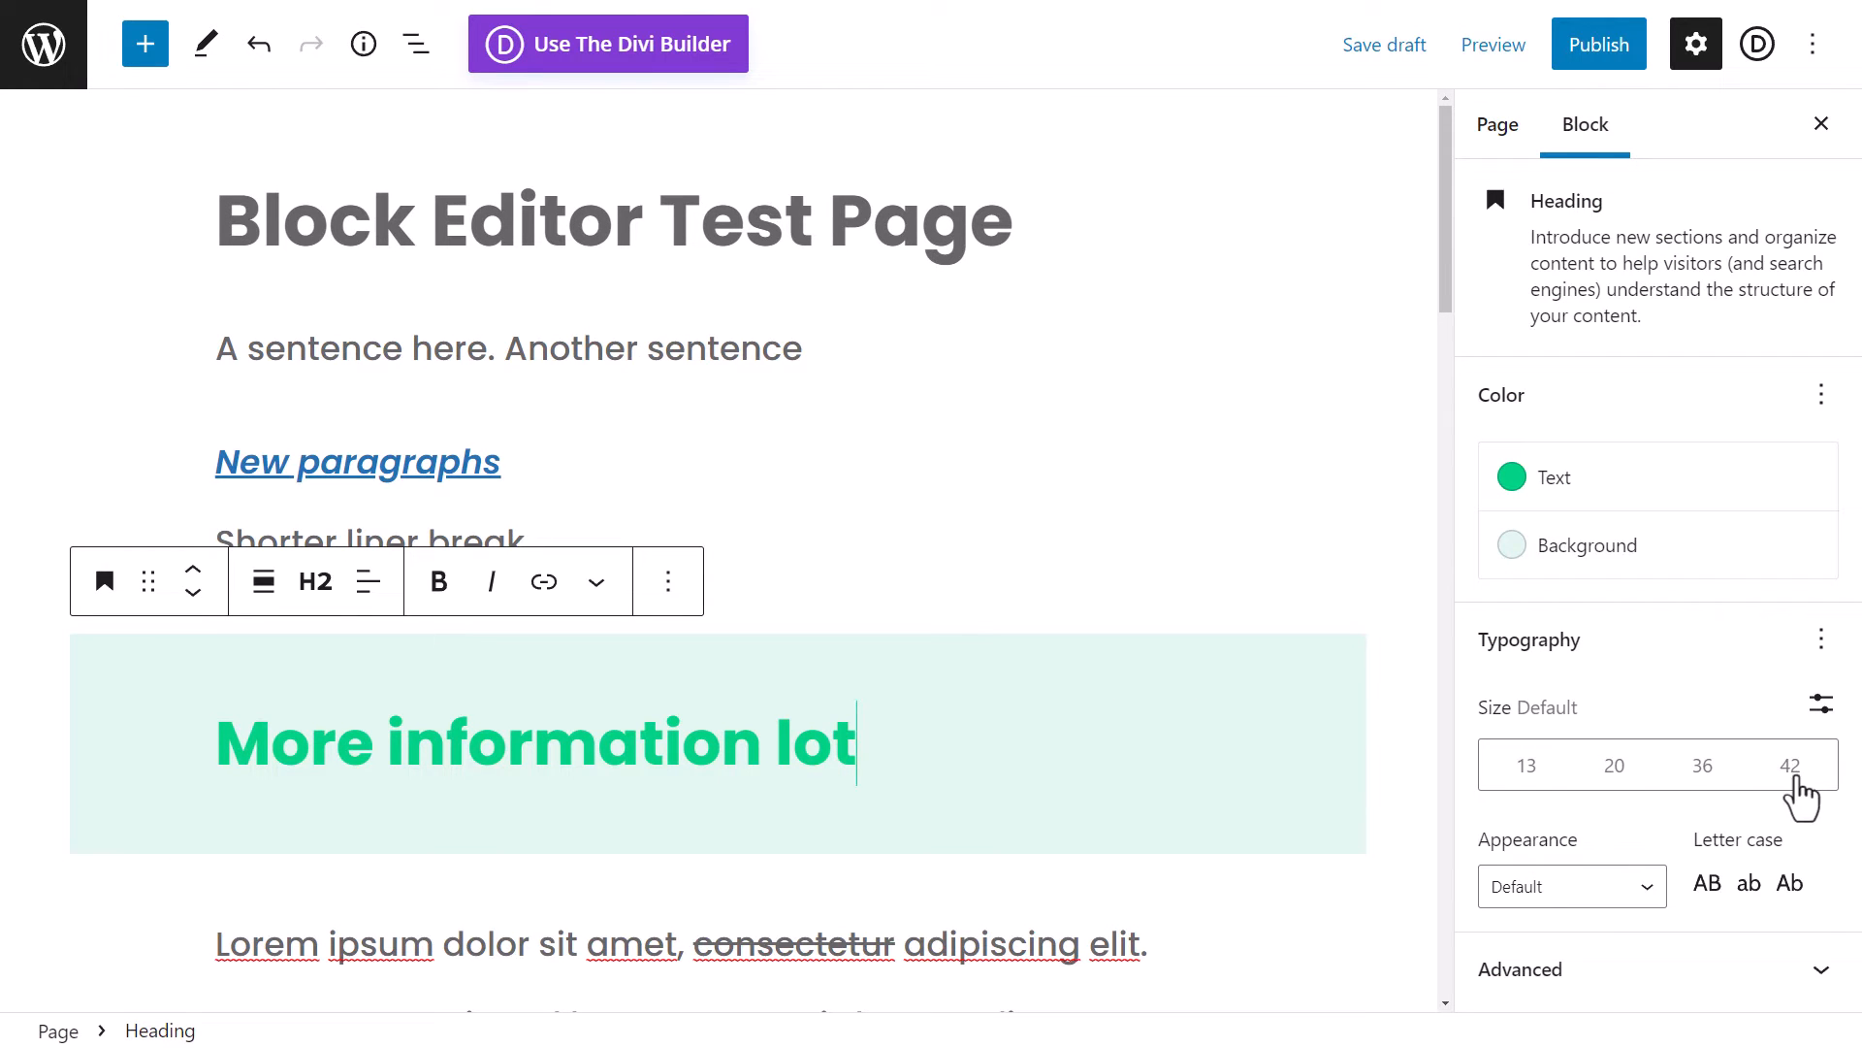
click(1531, 771)
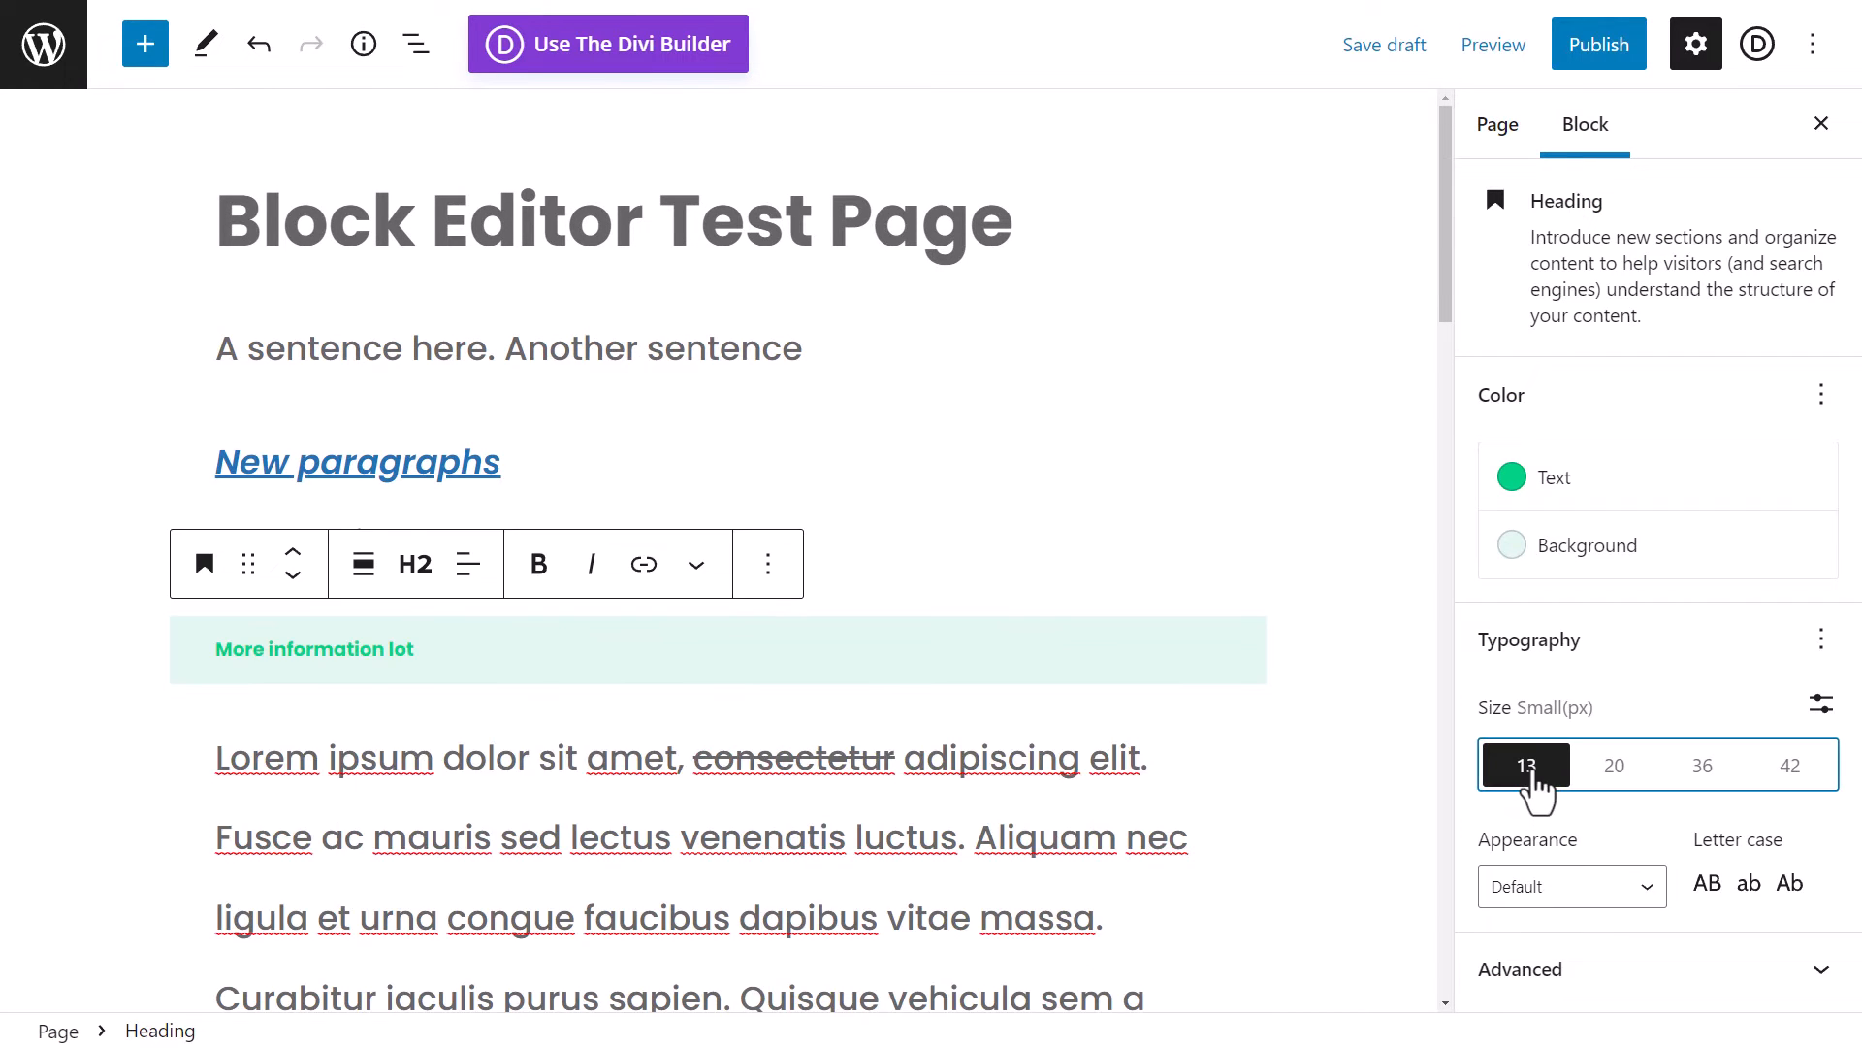
click(1794, 796)
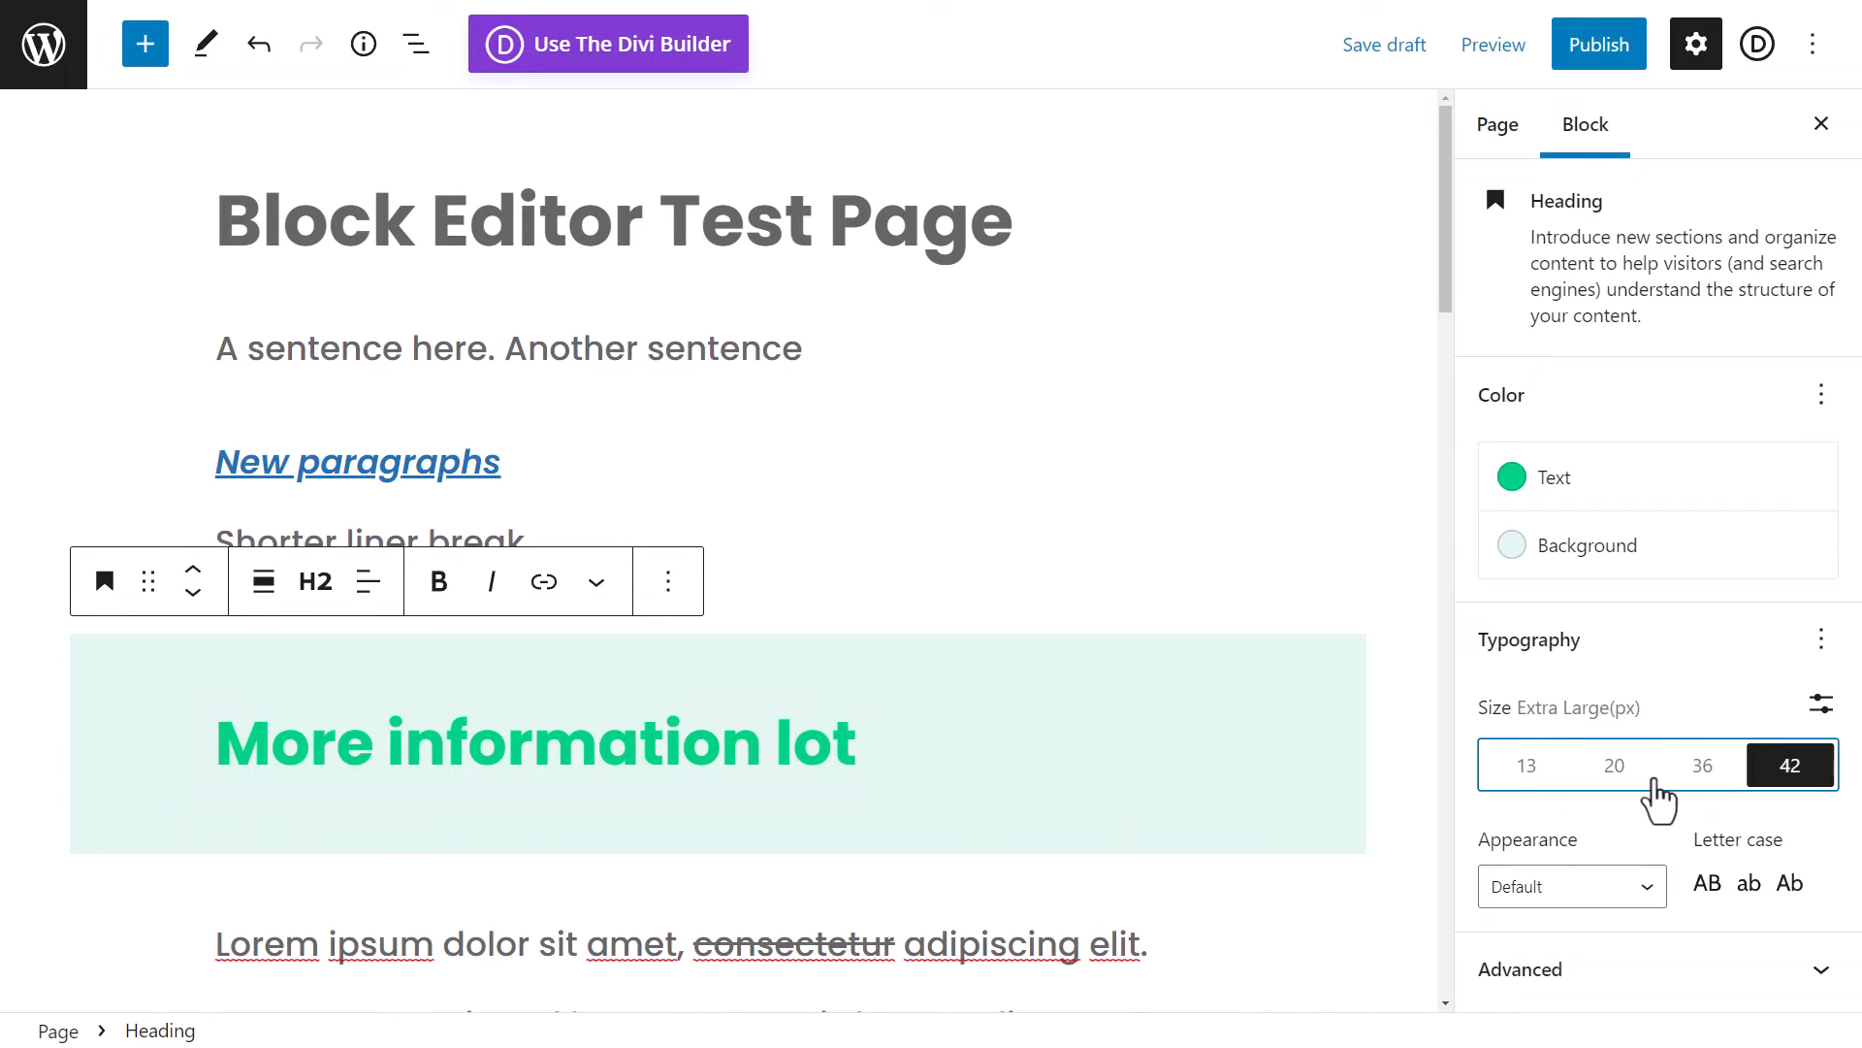
click(1653, 784)
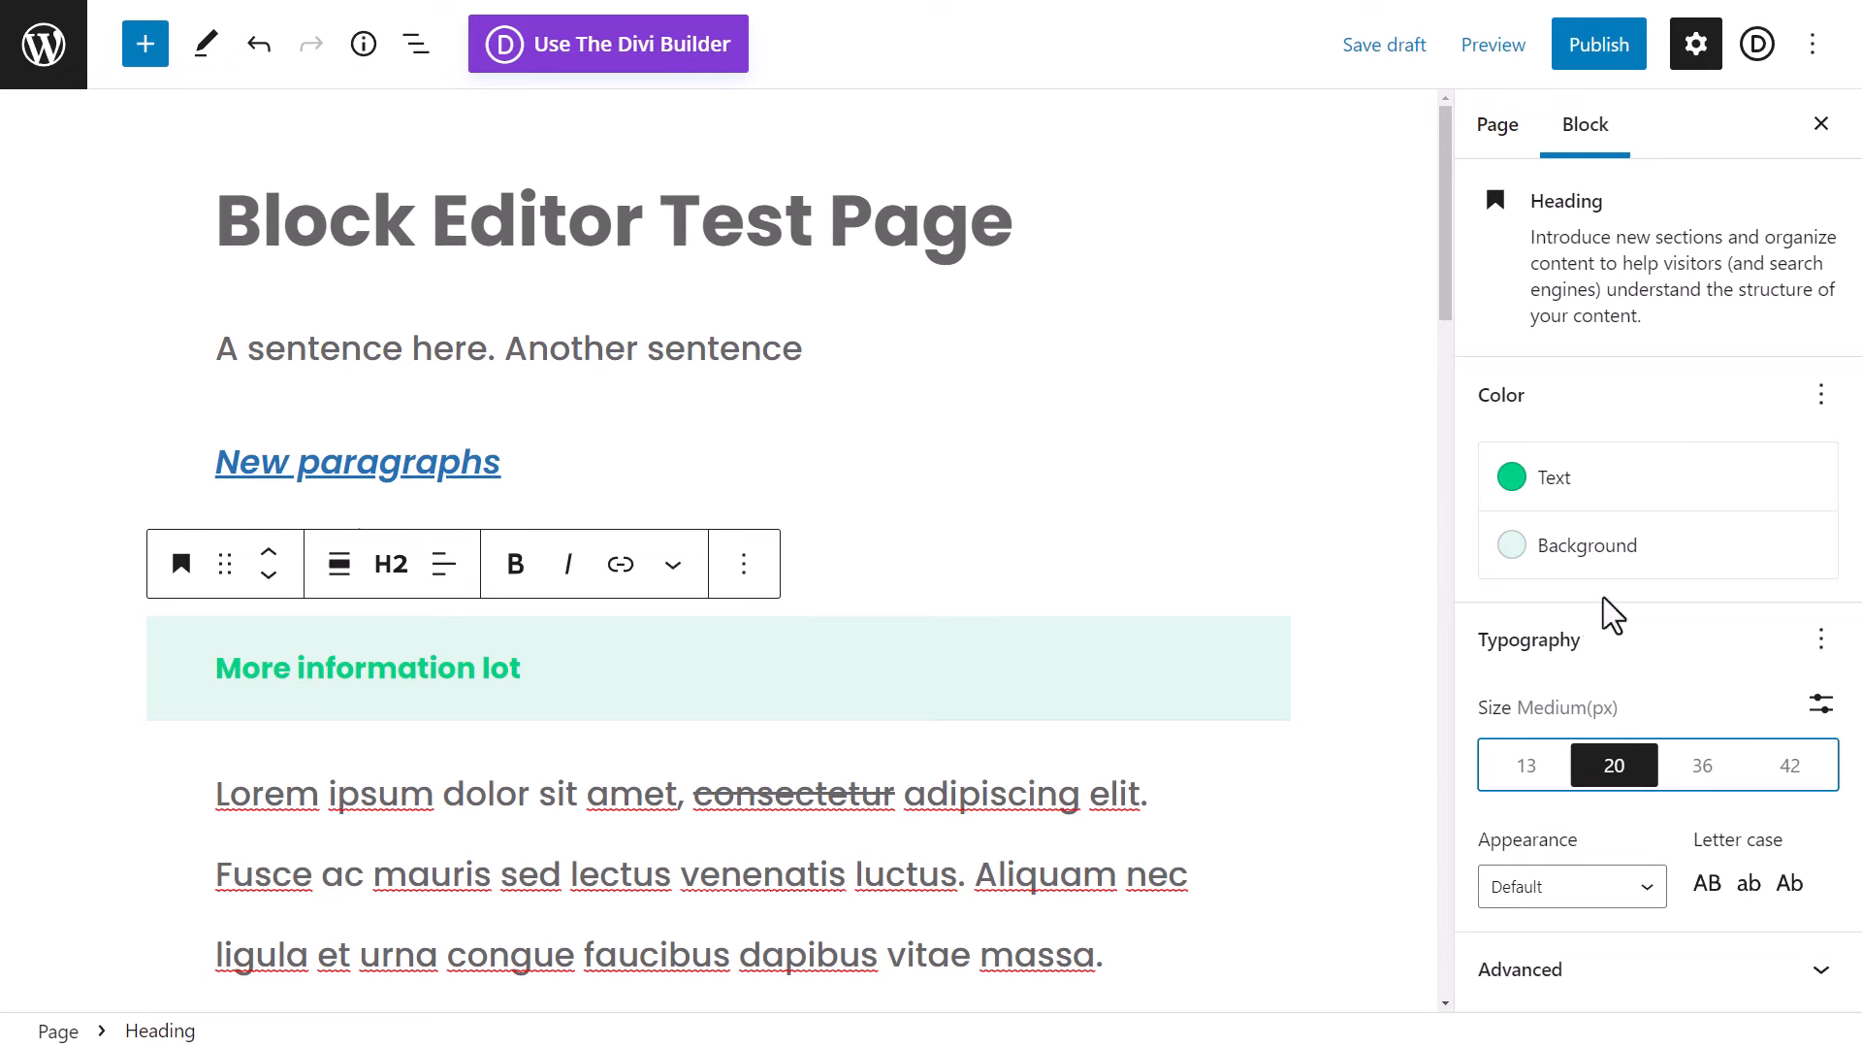
click(1822, 704)
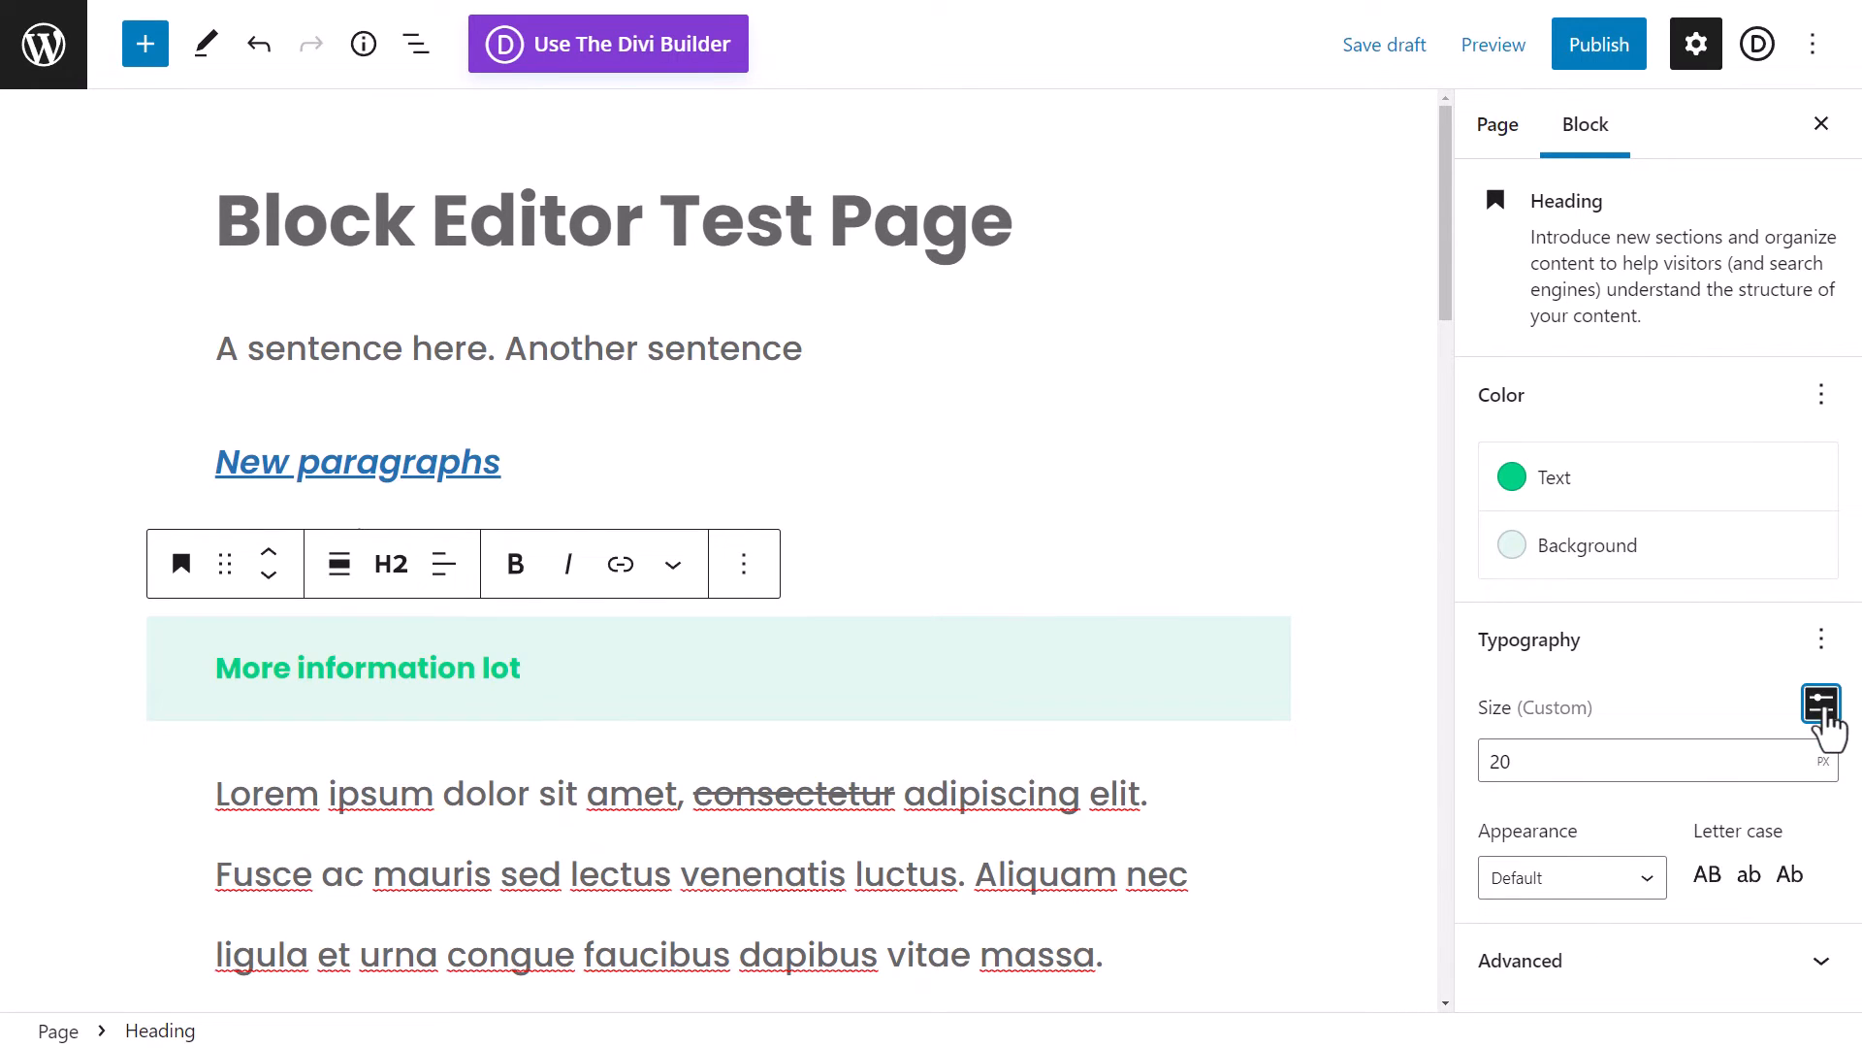
click(1823, 640)
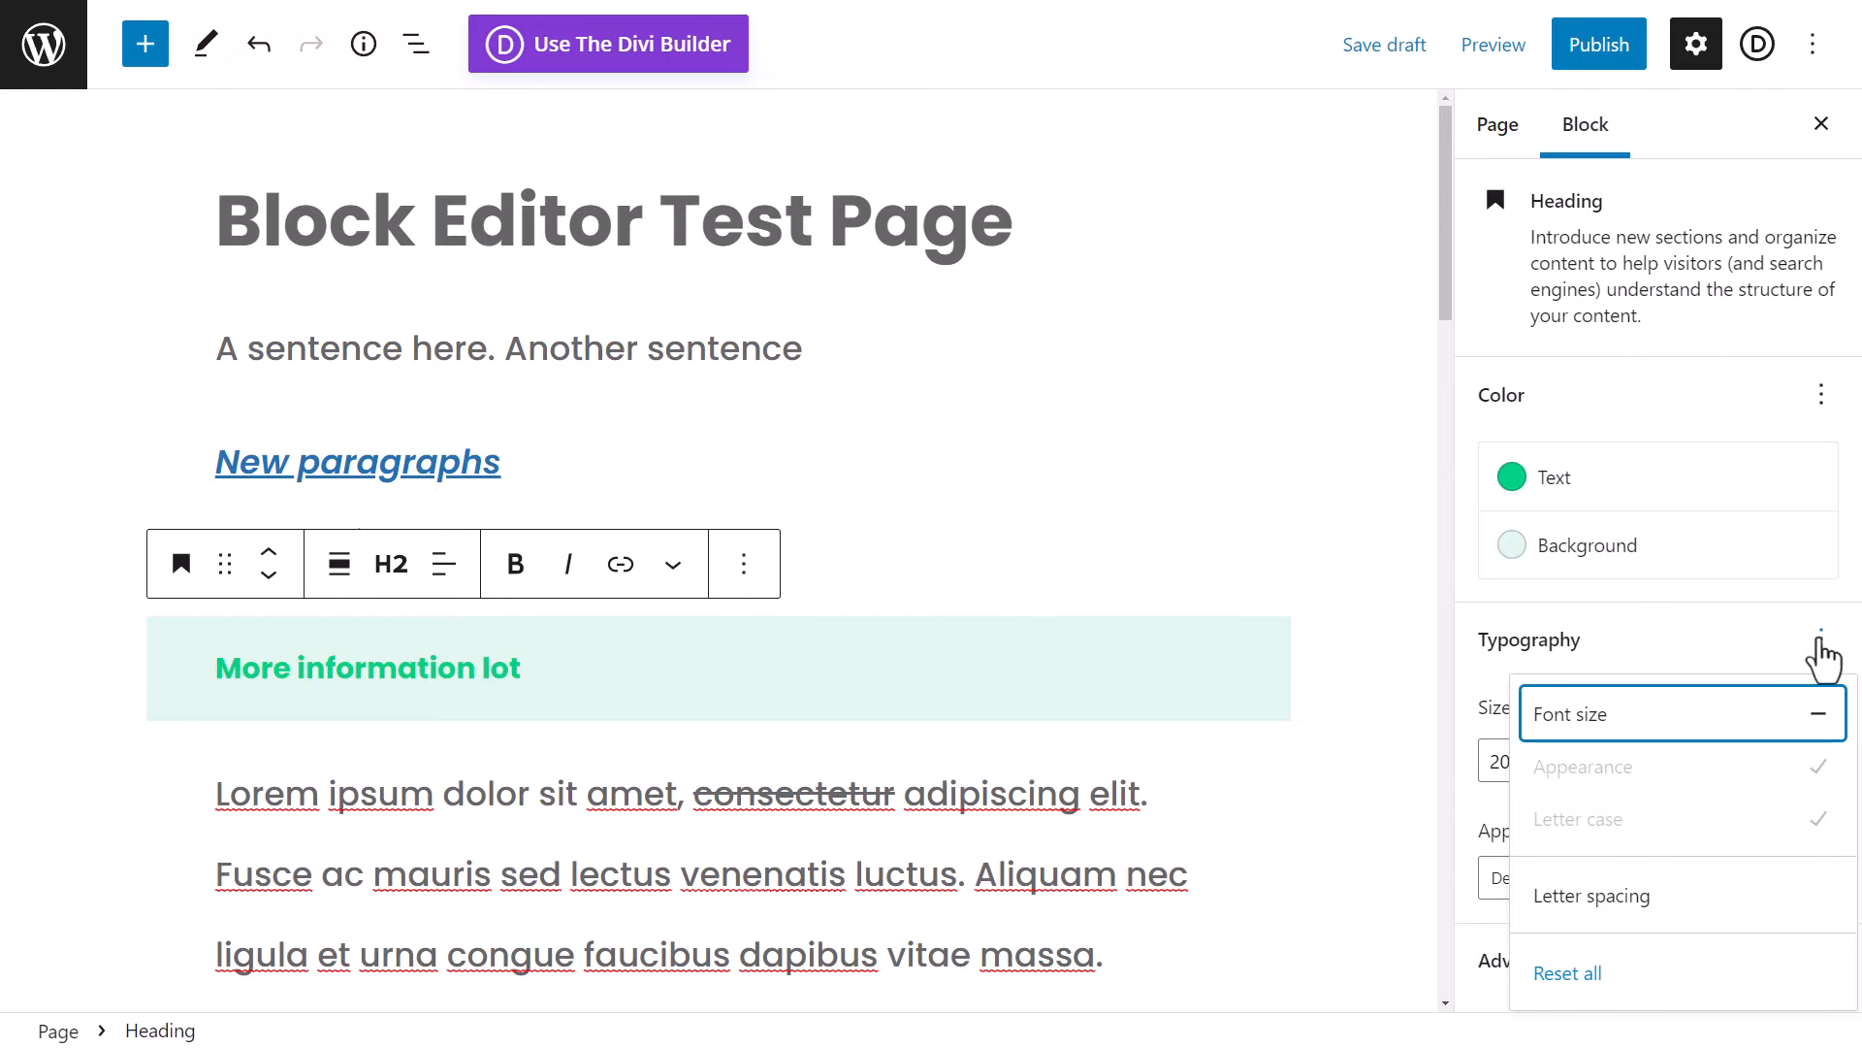
click(1567, 973)
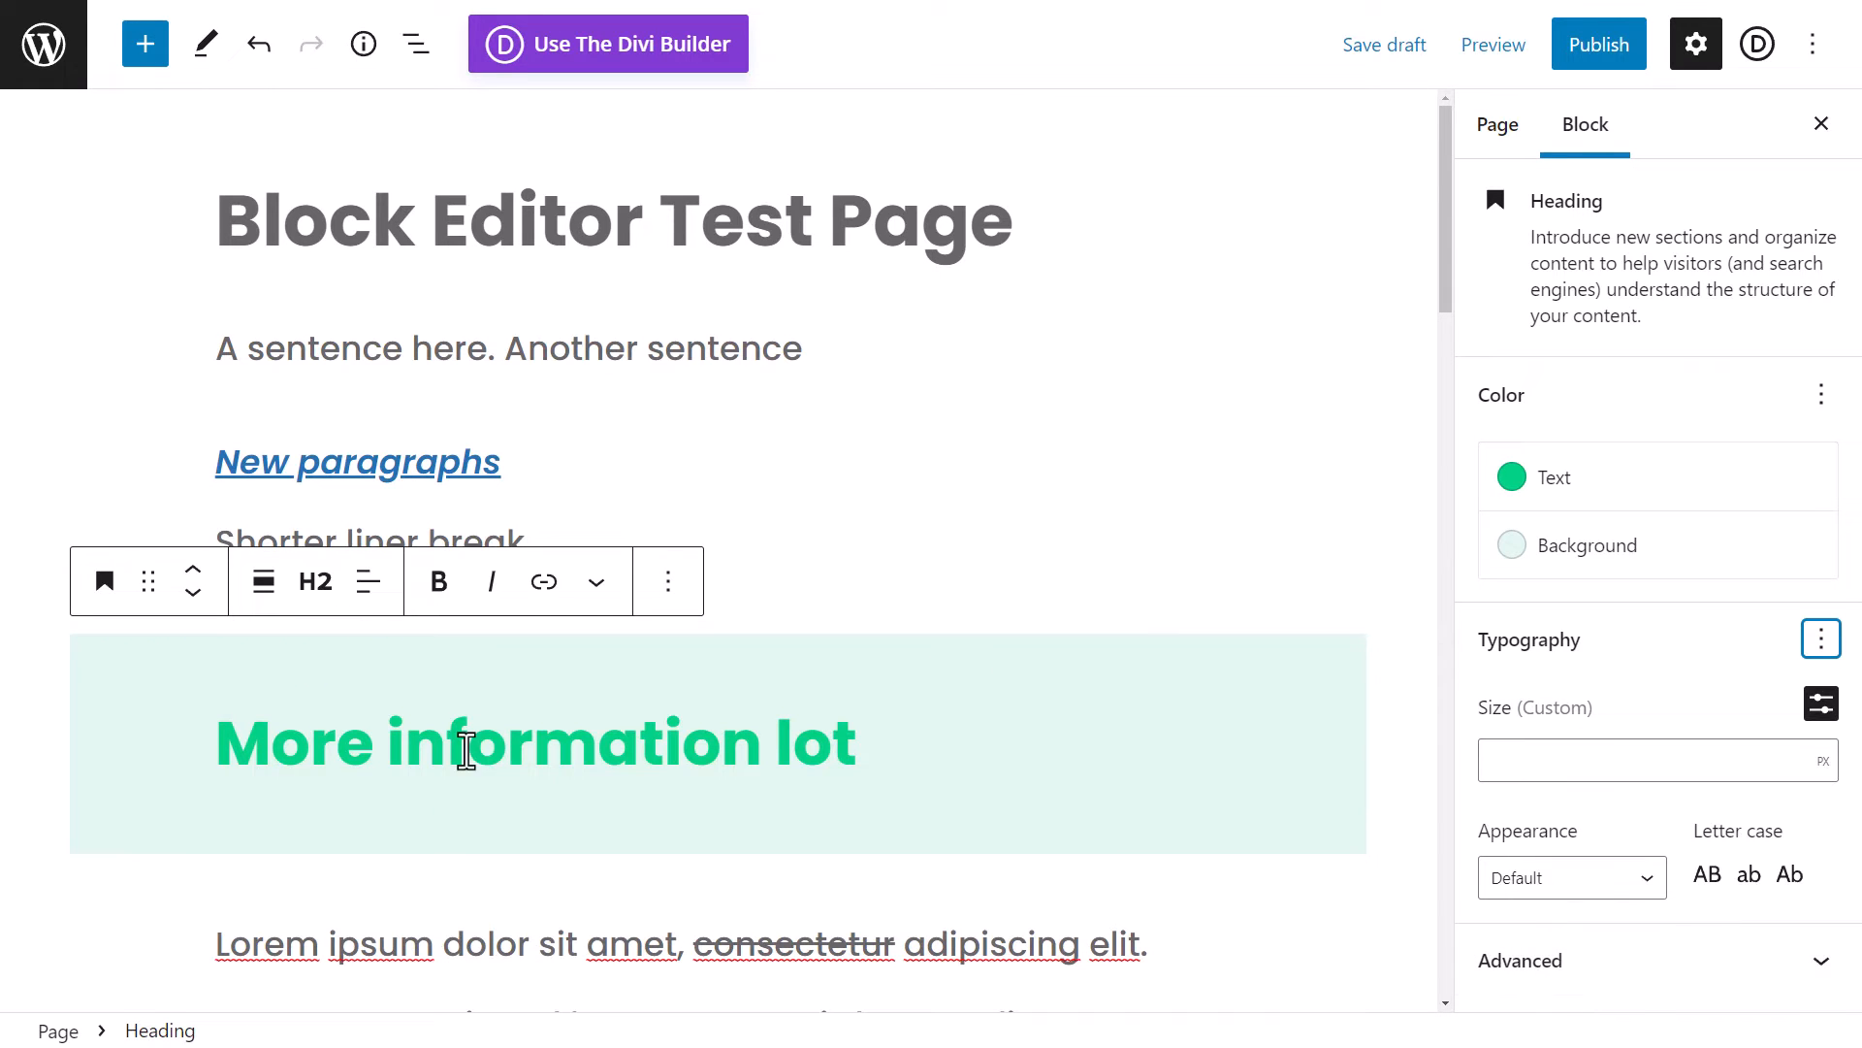
- Examine the font appearance options and the advanced settings of the heading, leaving the appearance at Default
scroll(1377, 801, down, 2)
click(1635, 881)
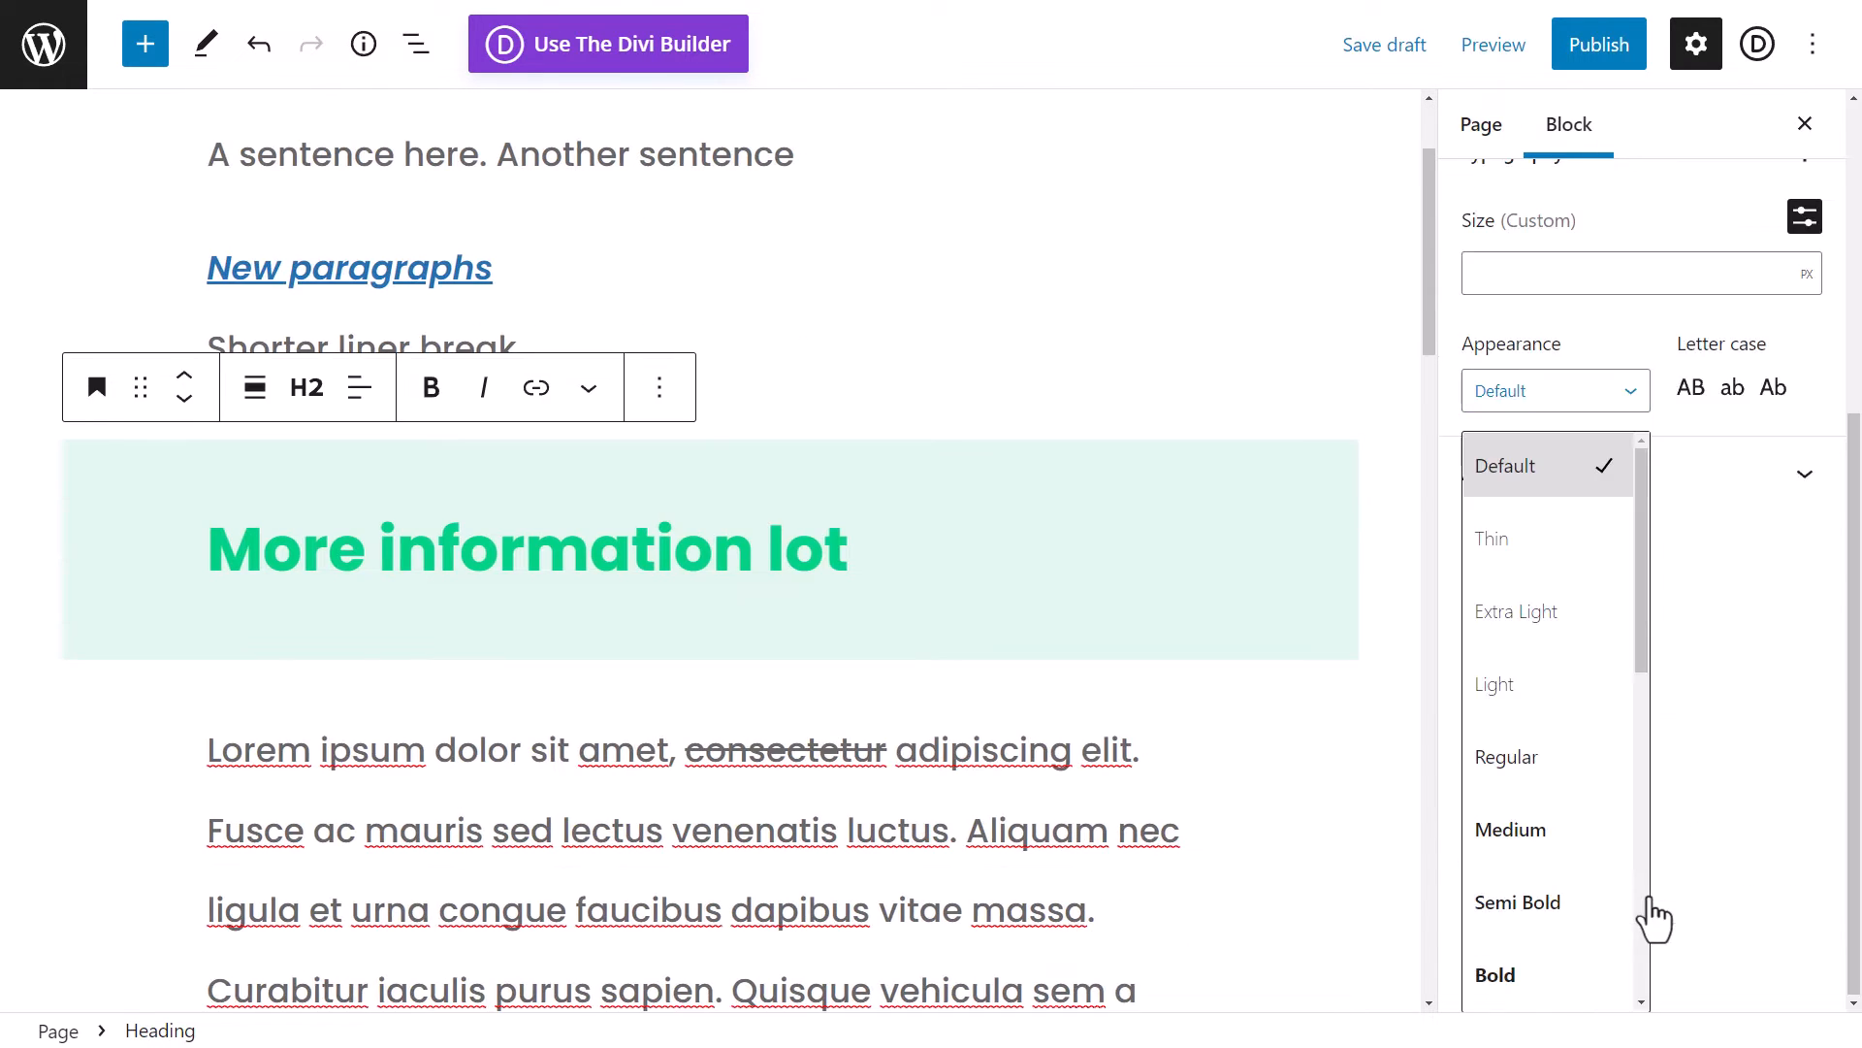
drag(1653, 561, 1663, 482)
click(1663, 482)
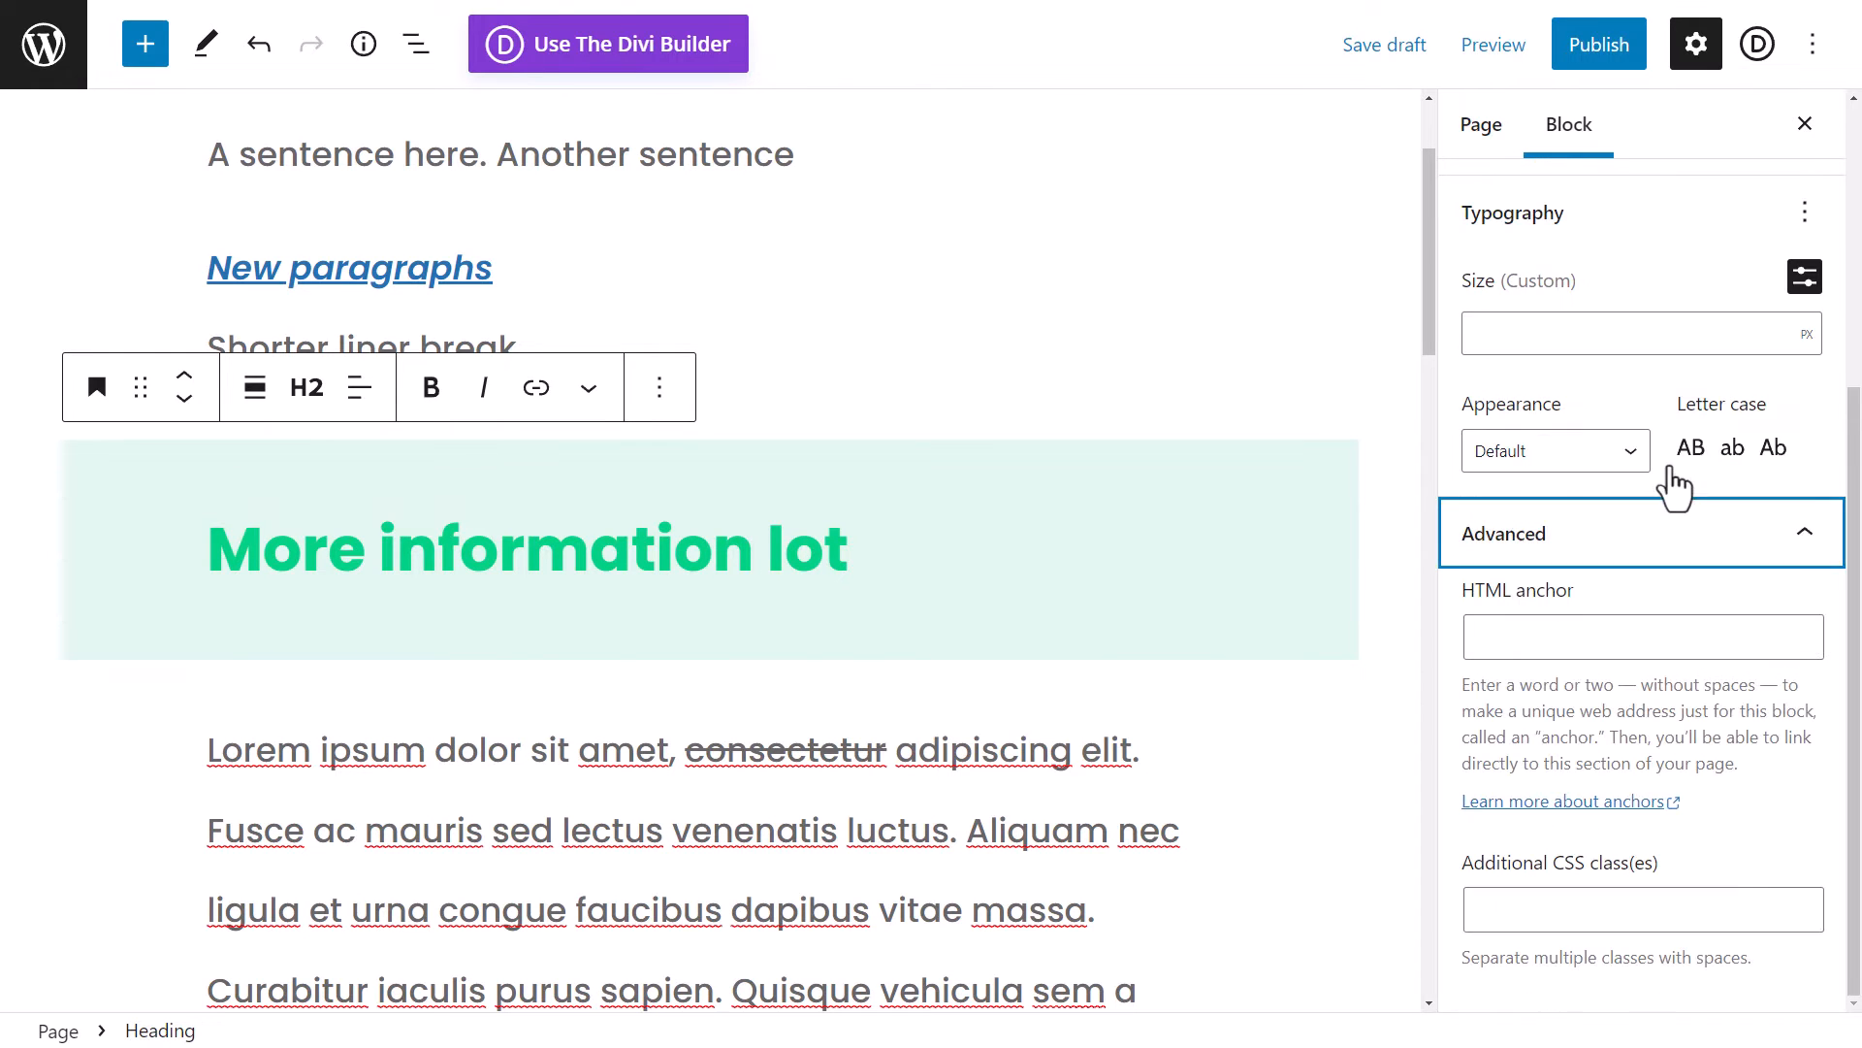
click(1615, 535)
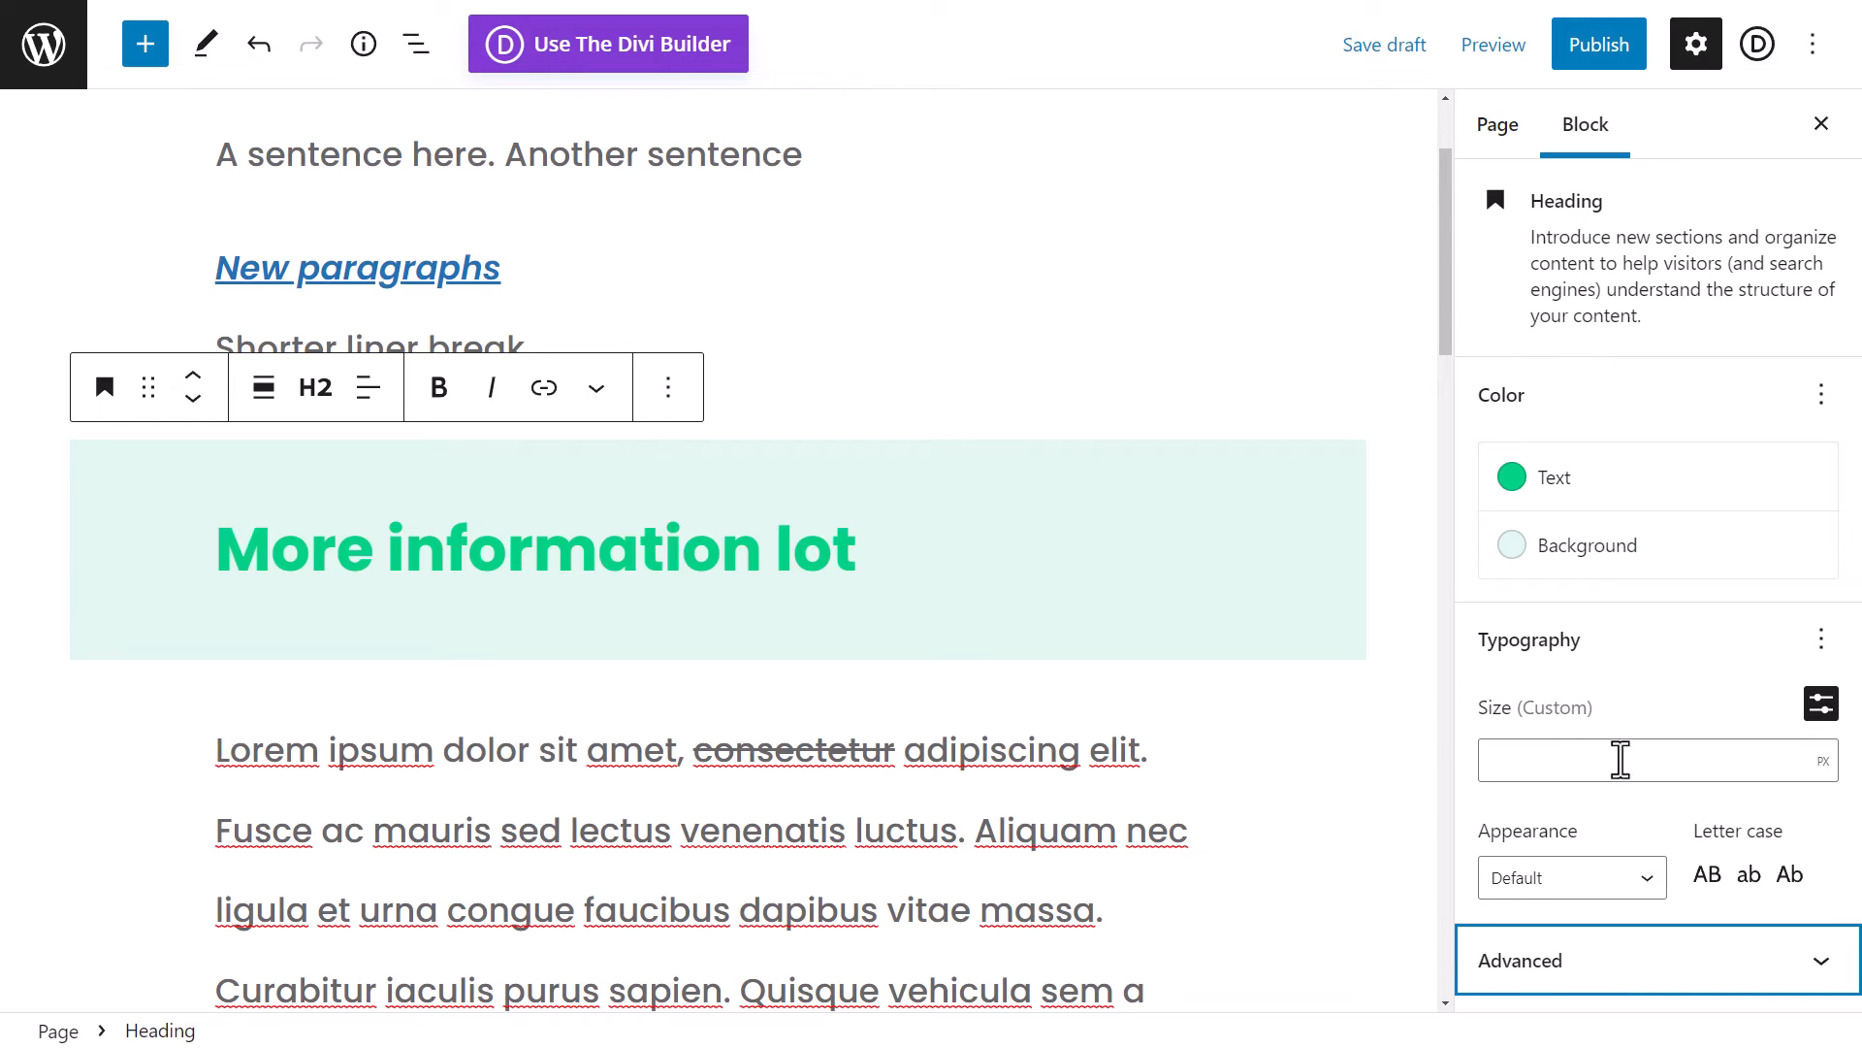
click(1566, 878)
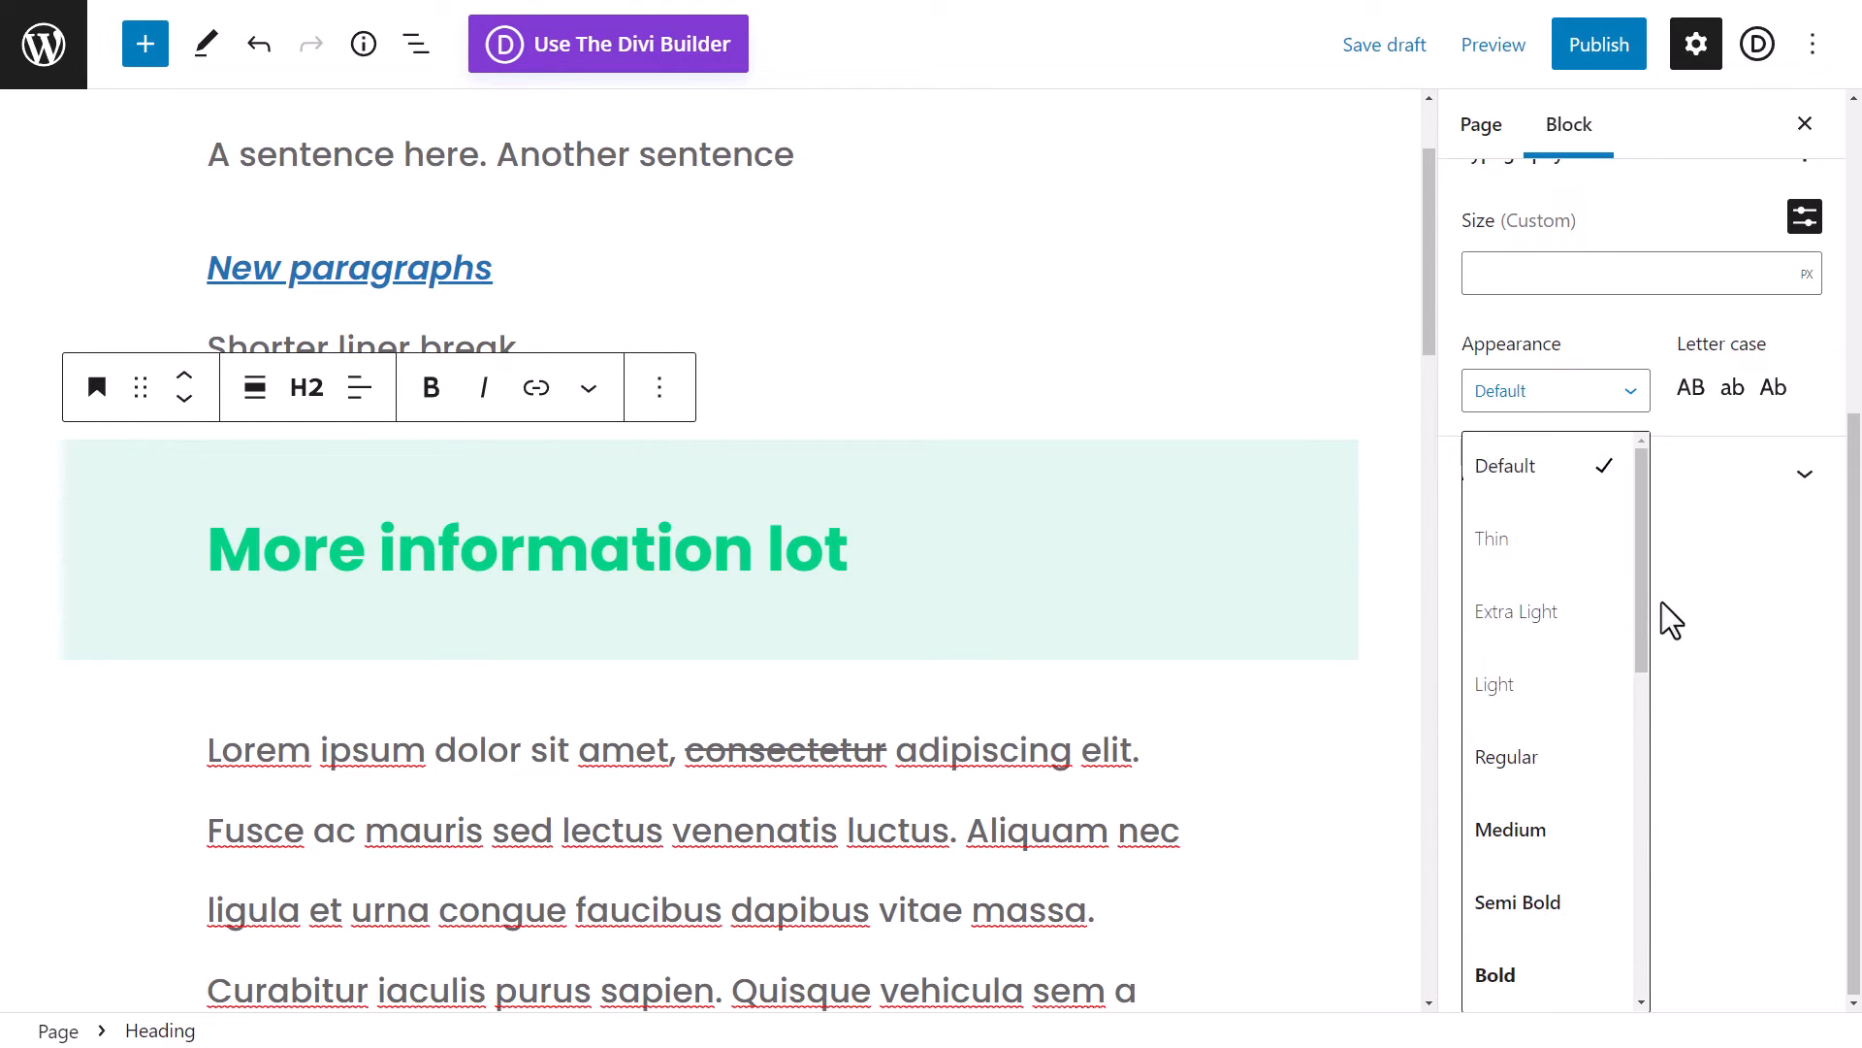
drag(1642, 620, 1697, 449)
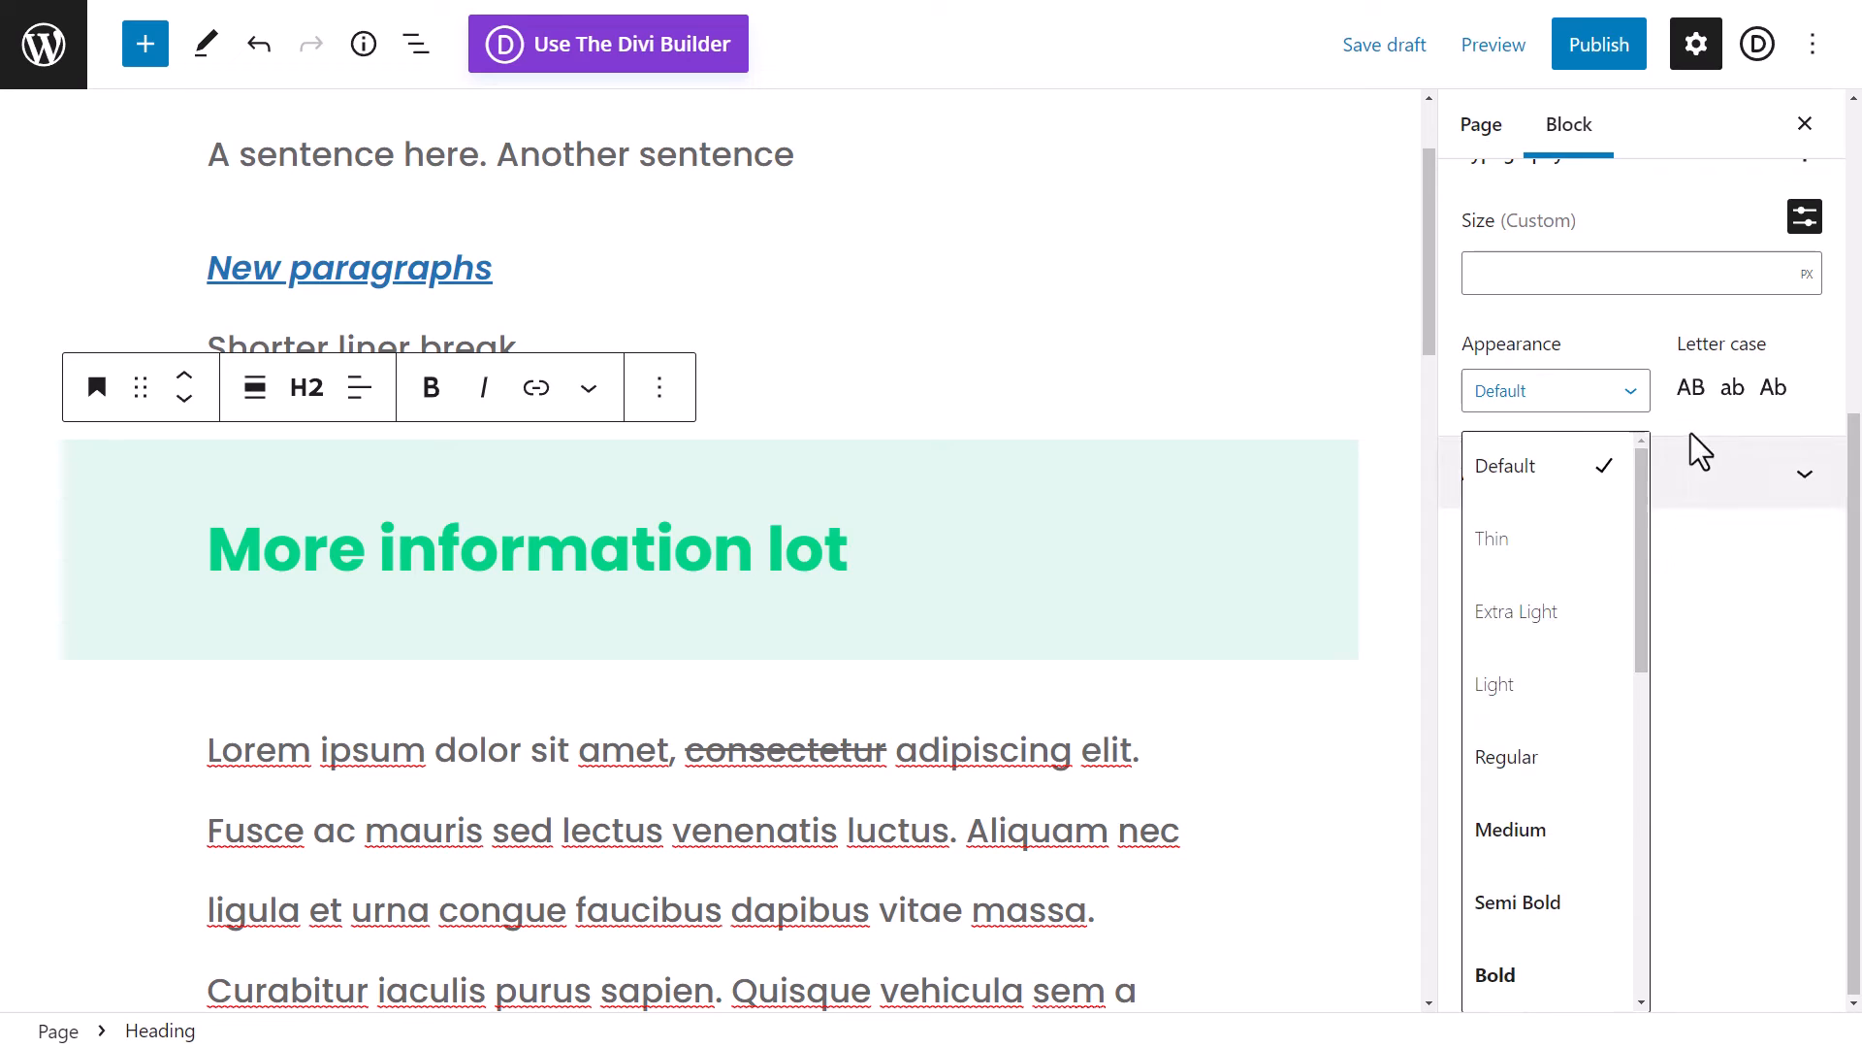
click(1729, 357)
- Try uppercase, lowercase and capitalized letter case on the heading, and reset all its typography settings
click(1710, 883)
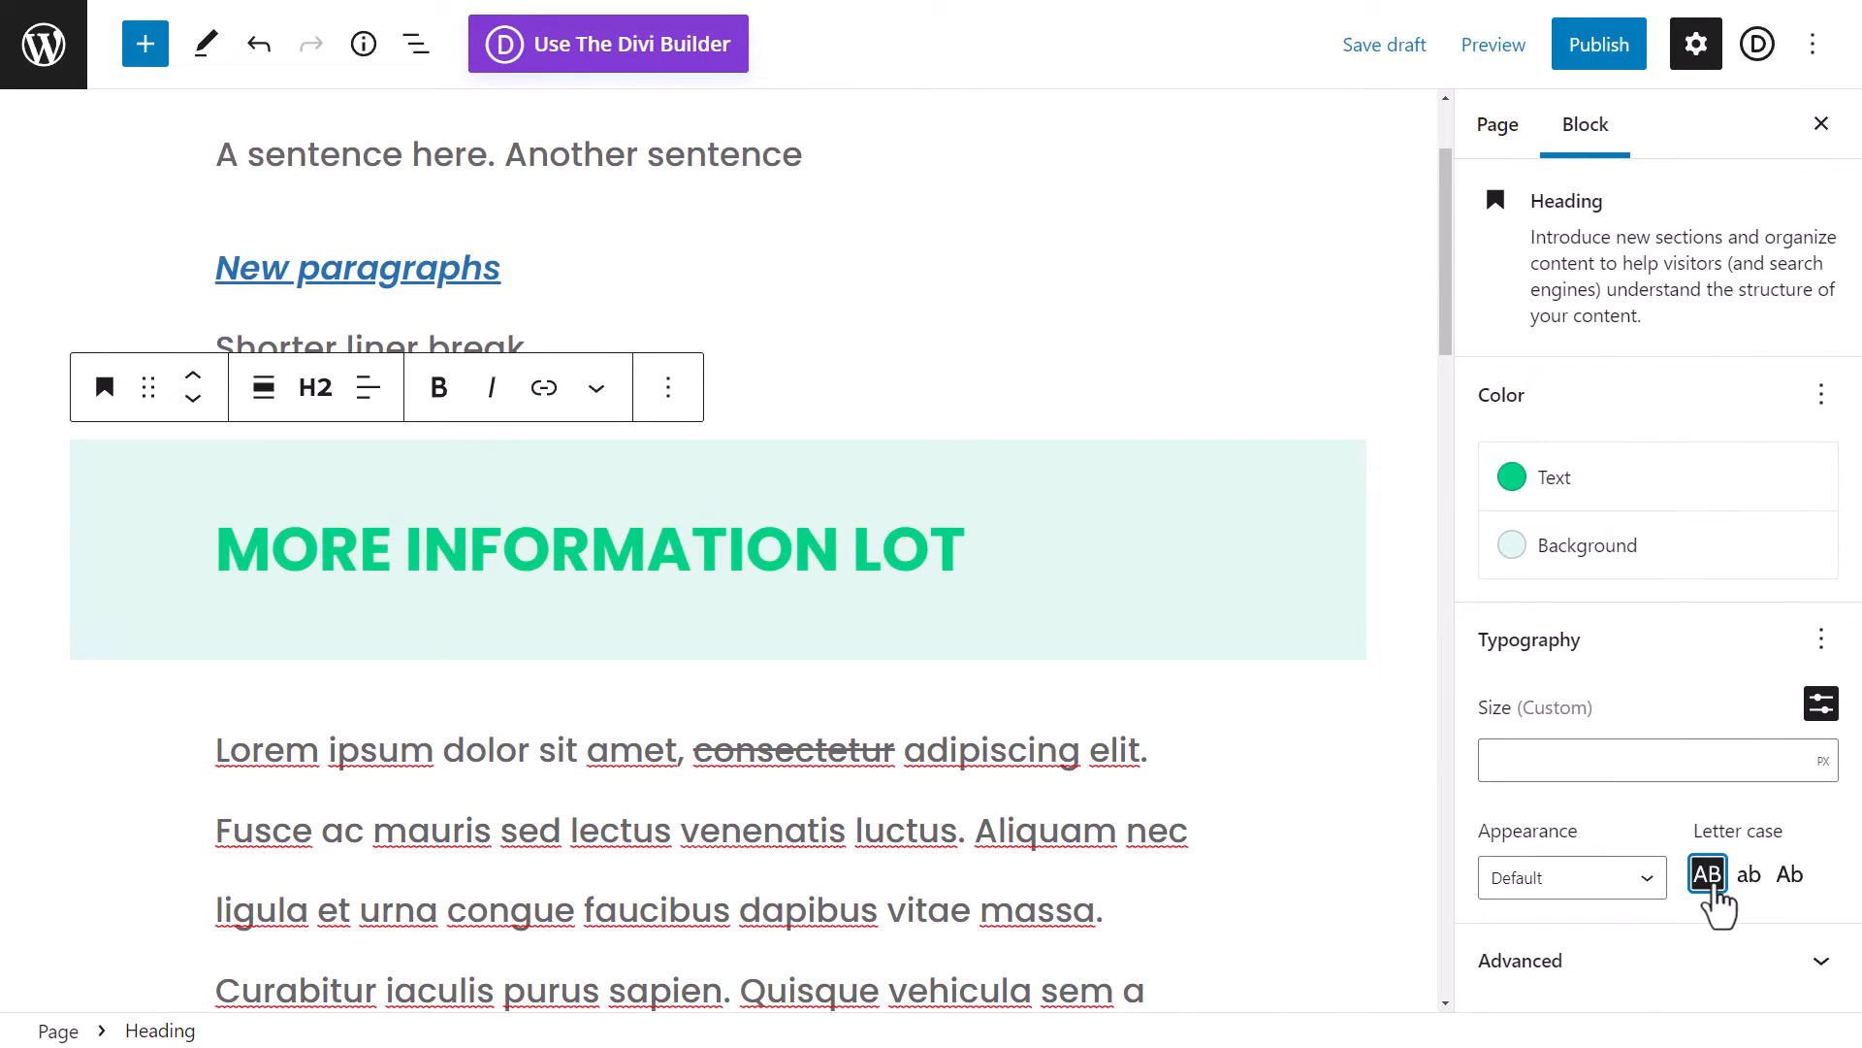
click(1749, 878)
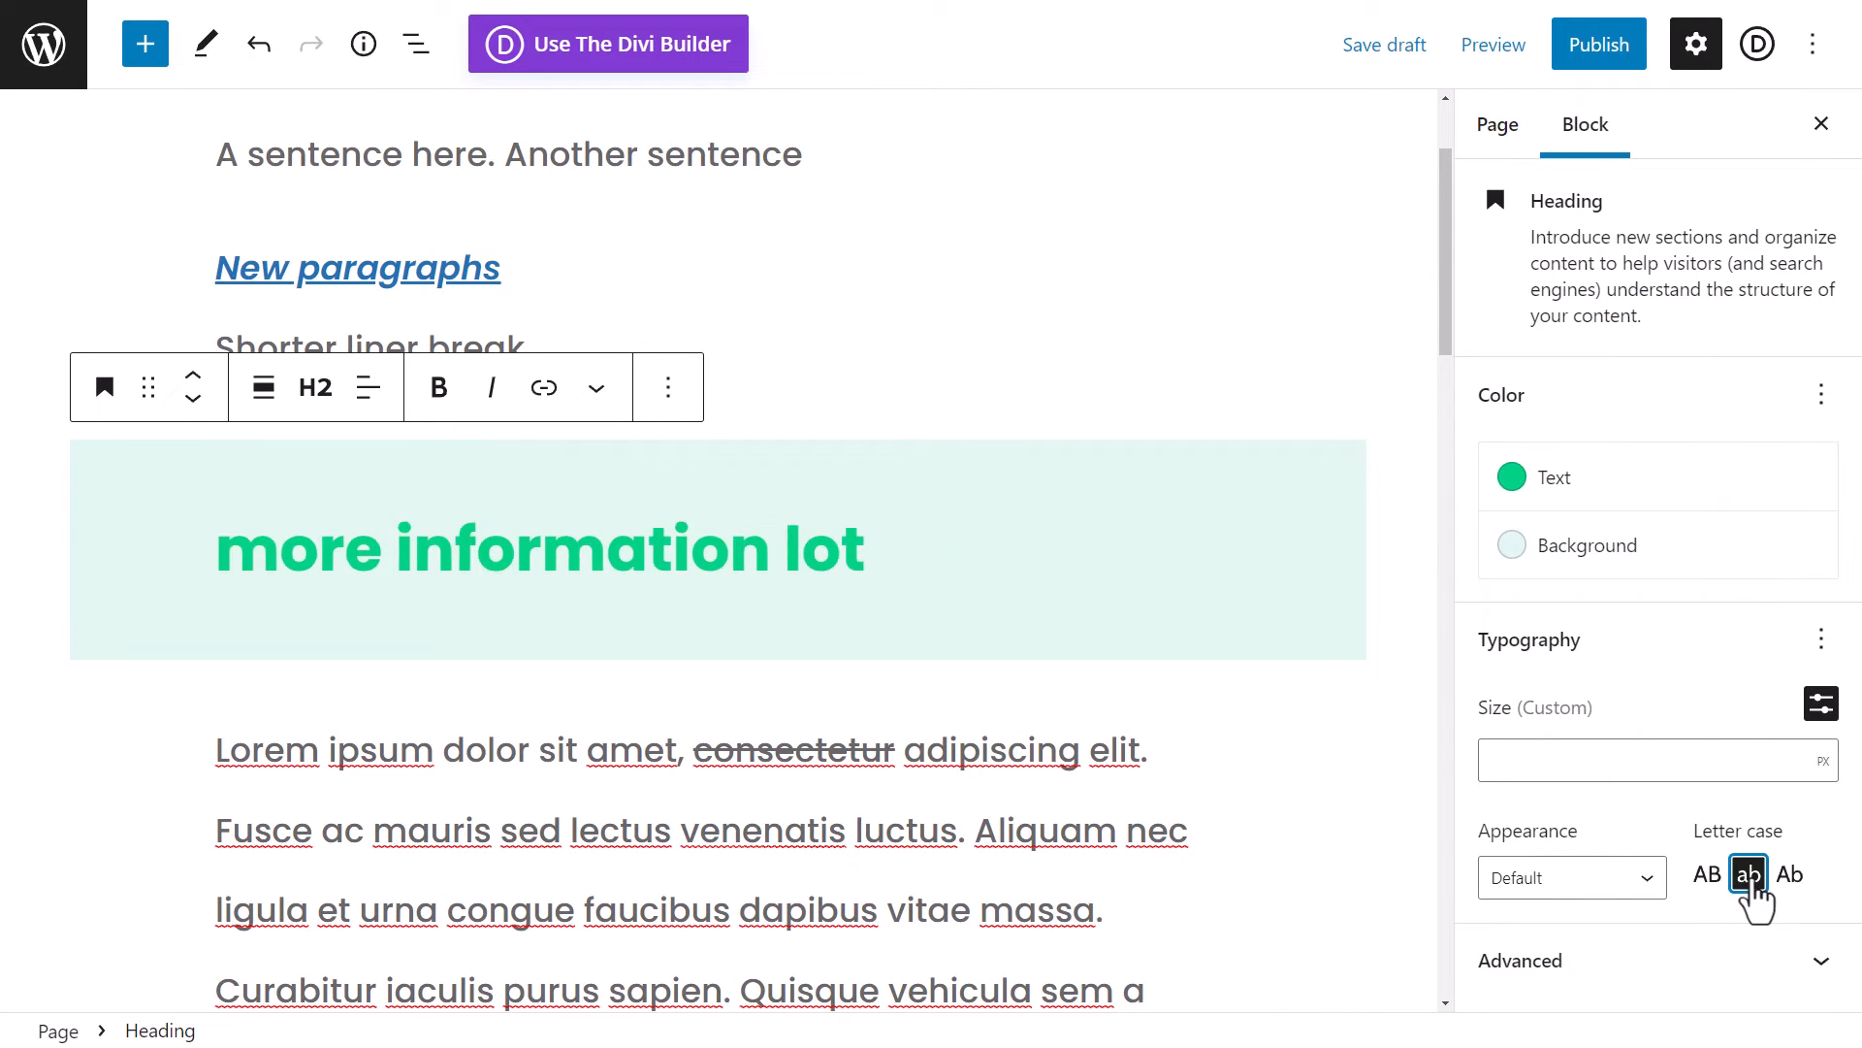
click(1787, 878)
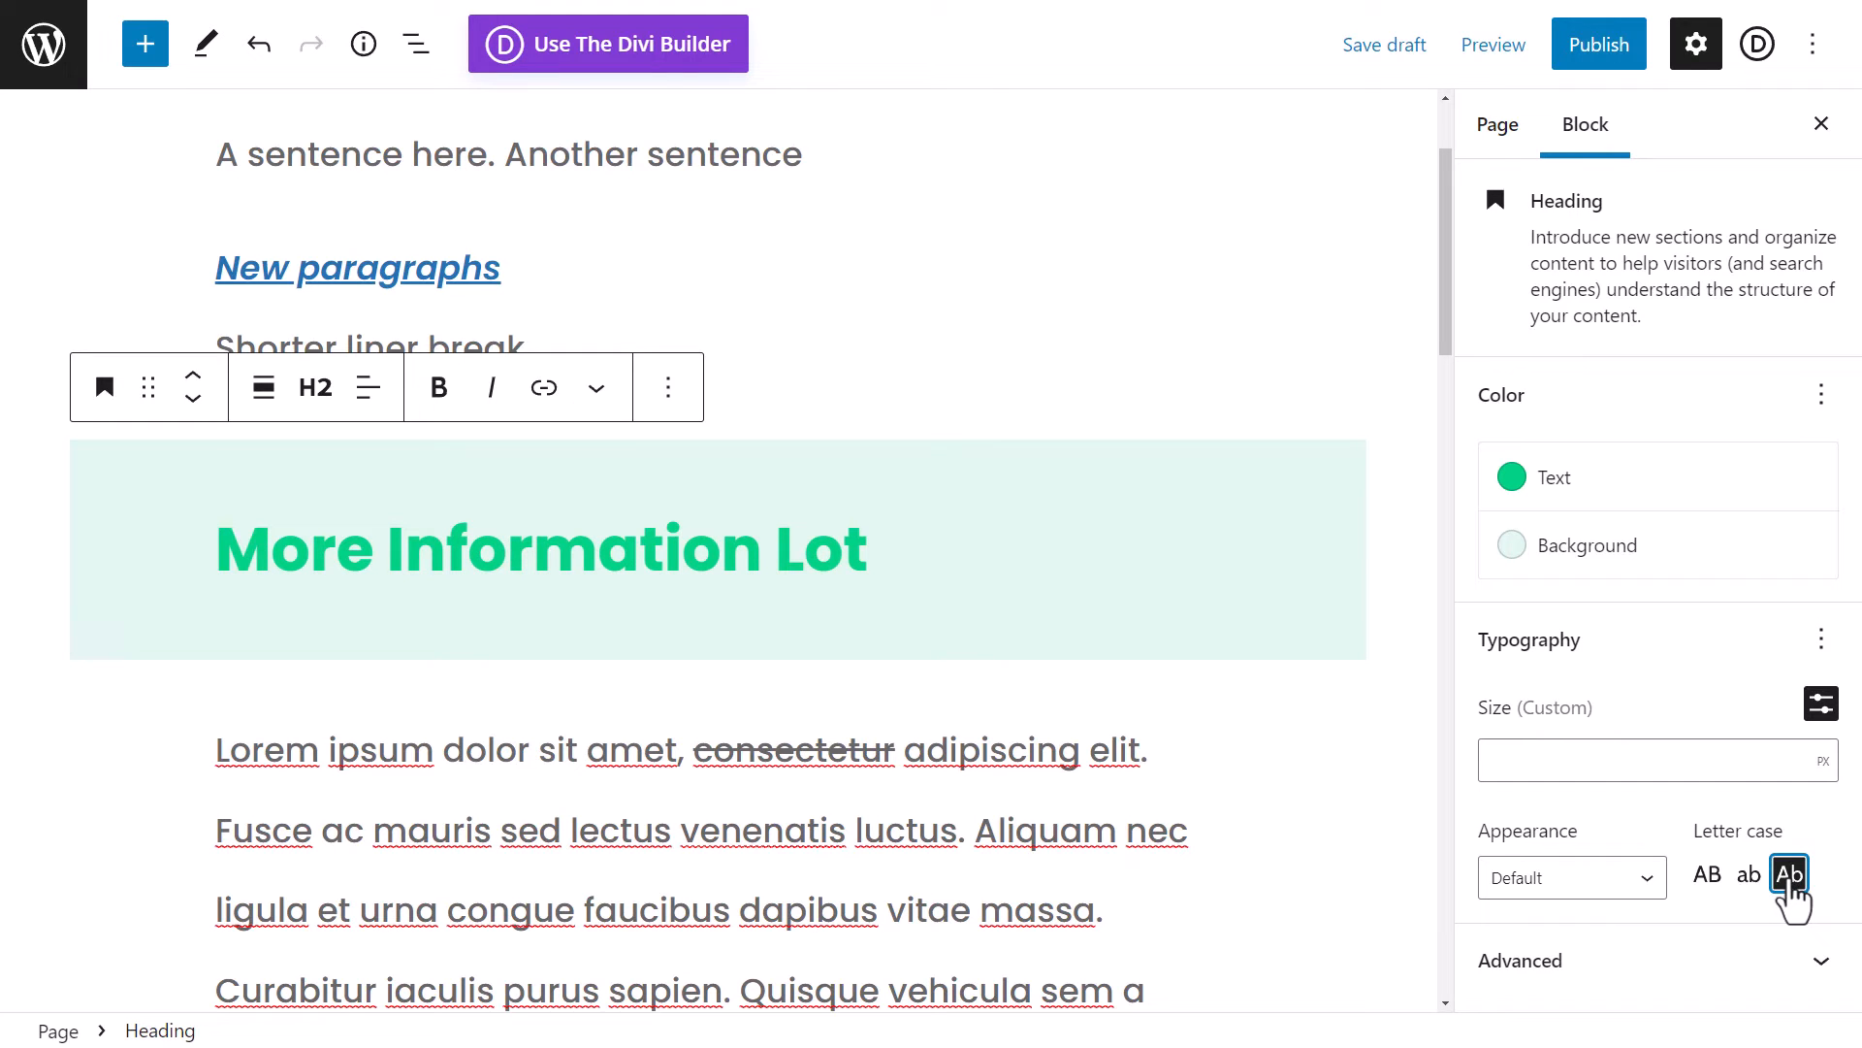
click(1821, 641)
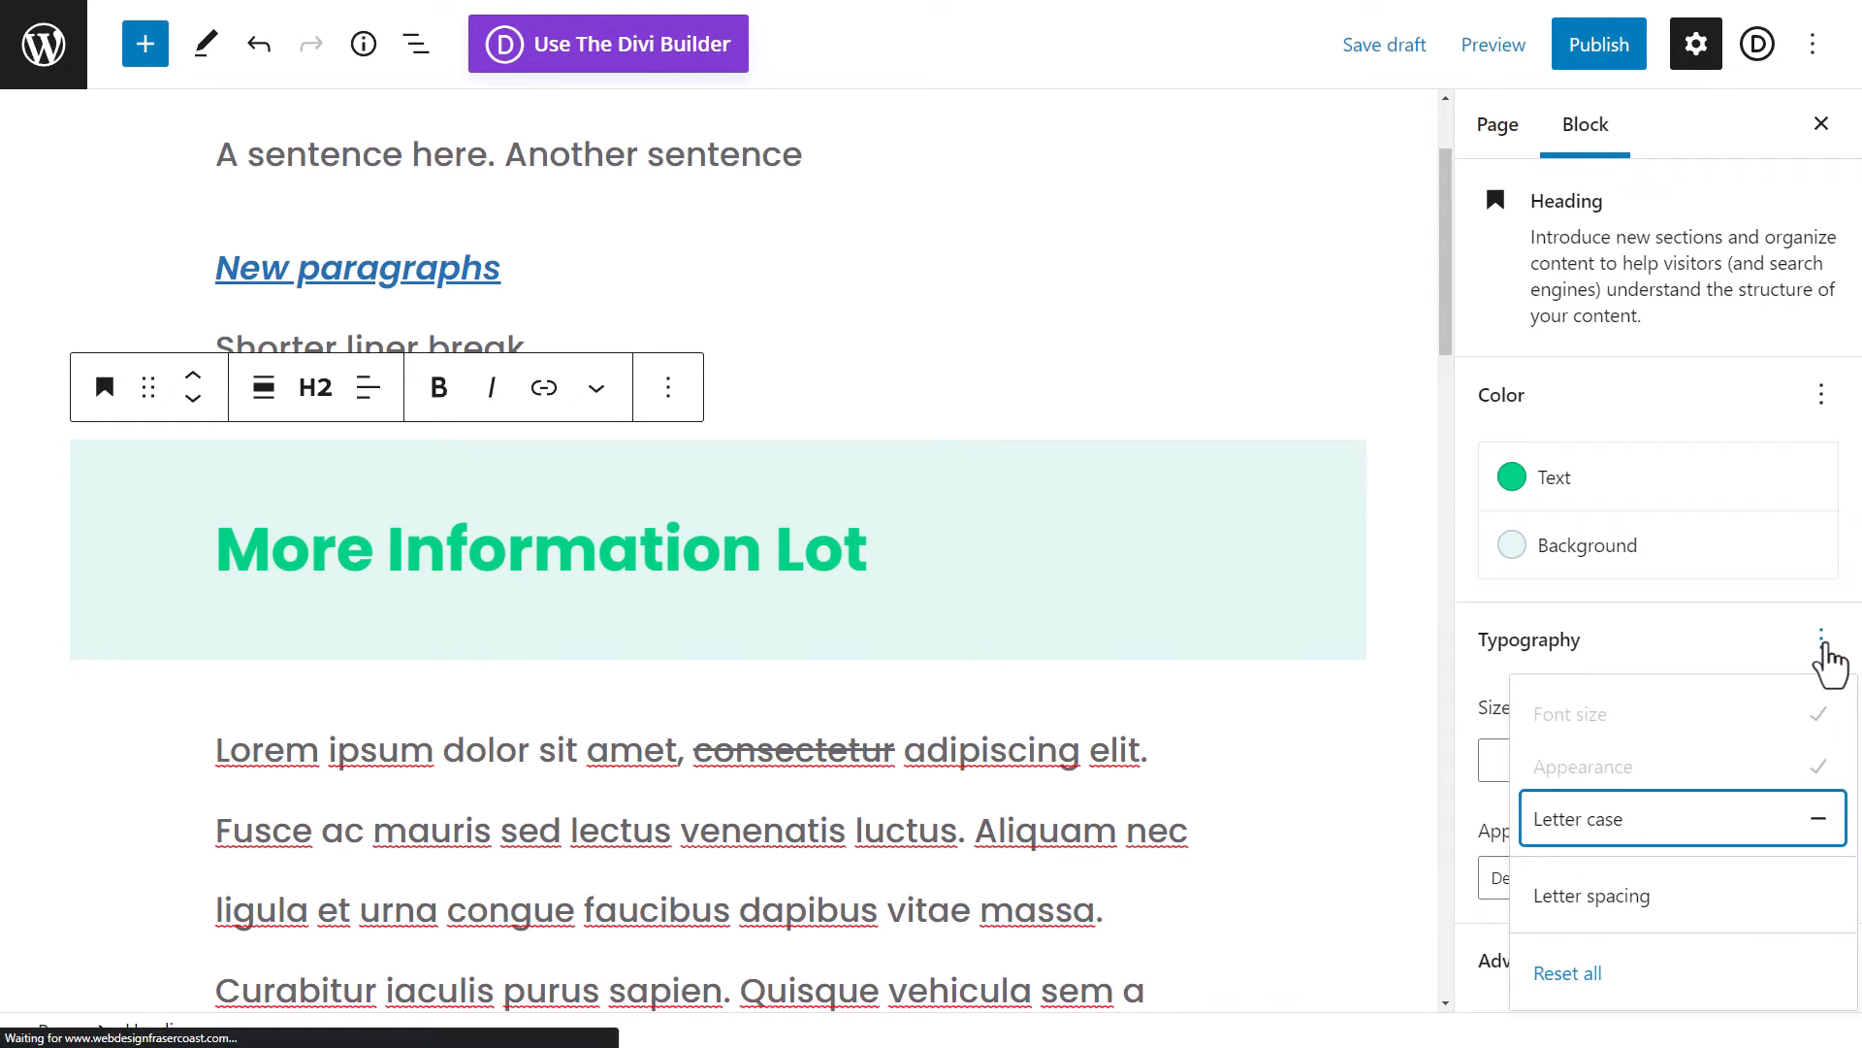
click(1611, 984)
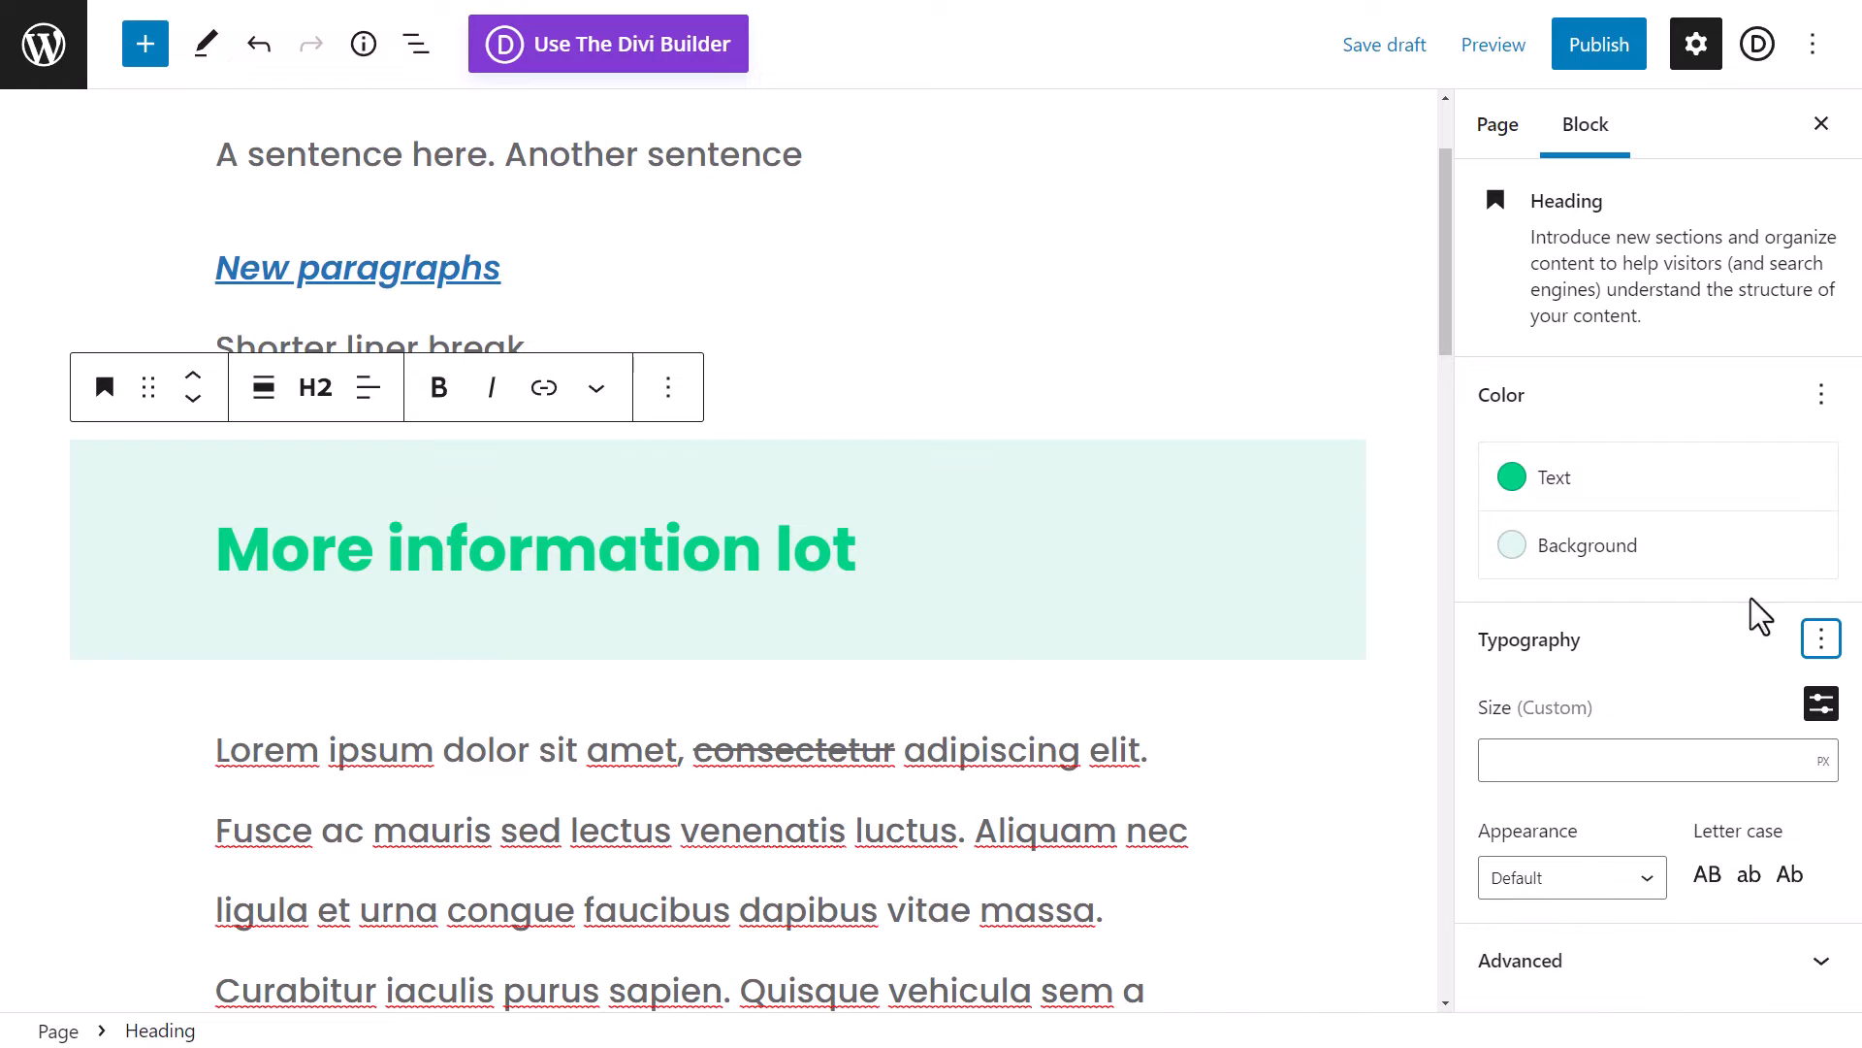
- Try letter spacing of 5, 50 and -2 px on the "More information lot" heading, and clear the value
click(1822, 640)
click(1587, 902)
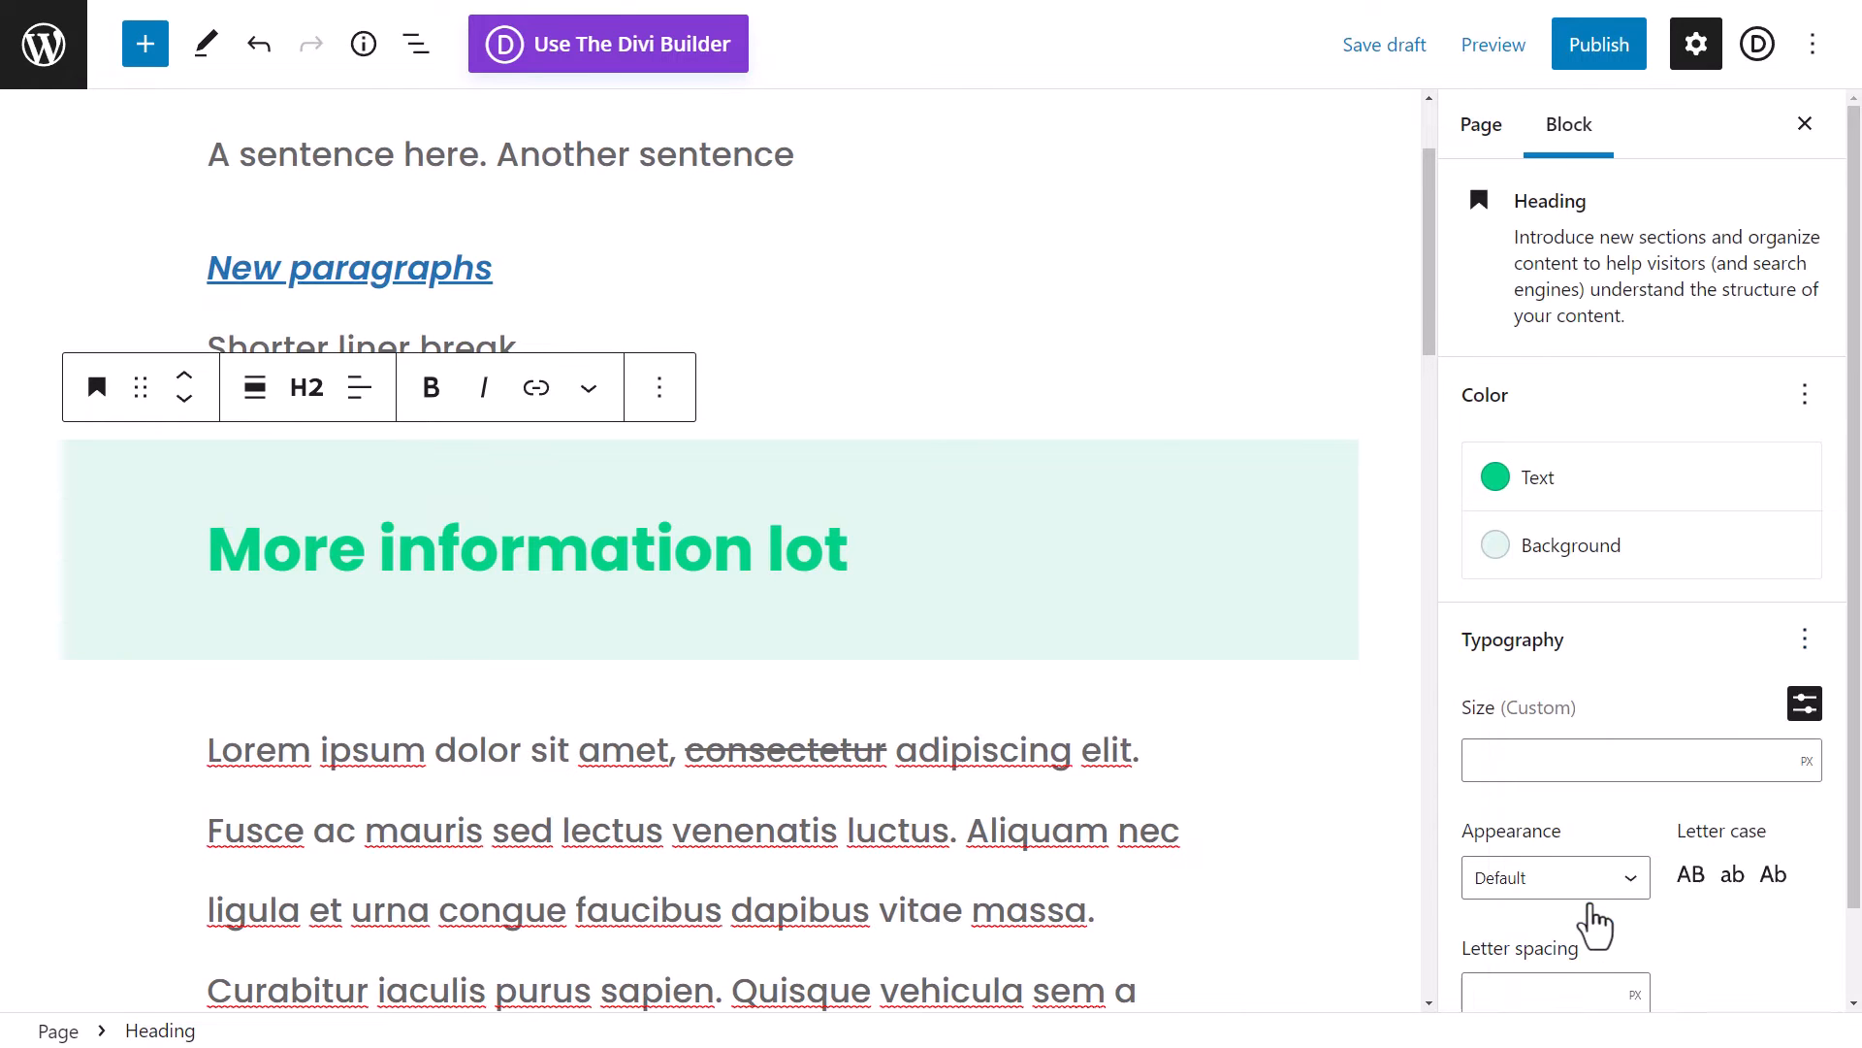
scroll(1596, 854, down, 1)
click(1556, 891)
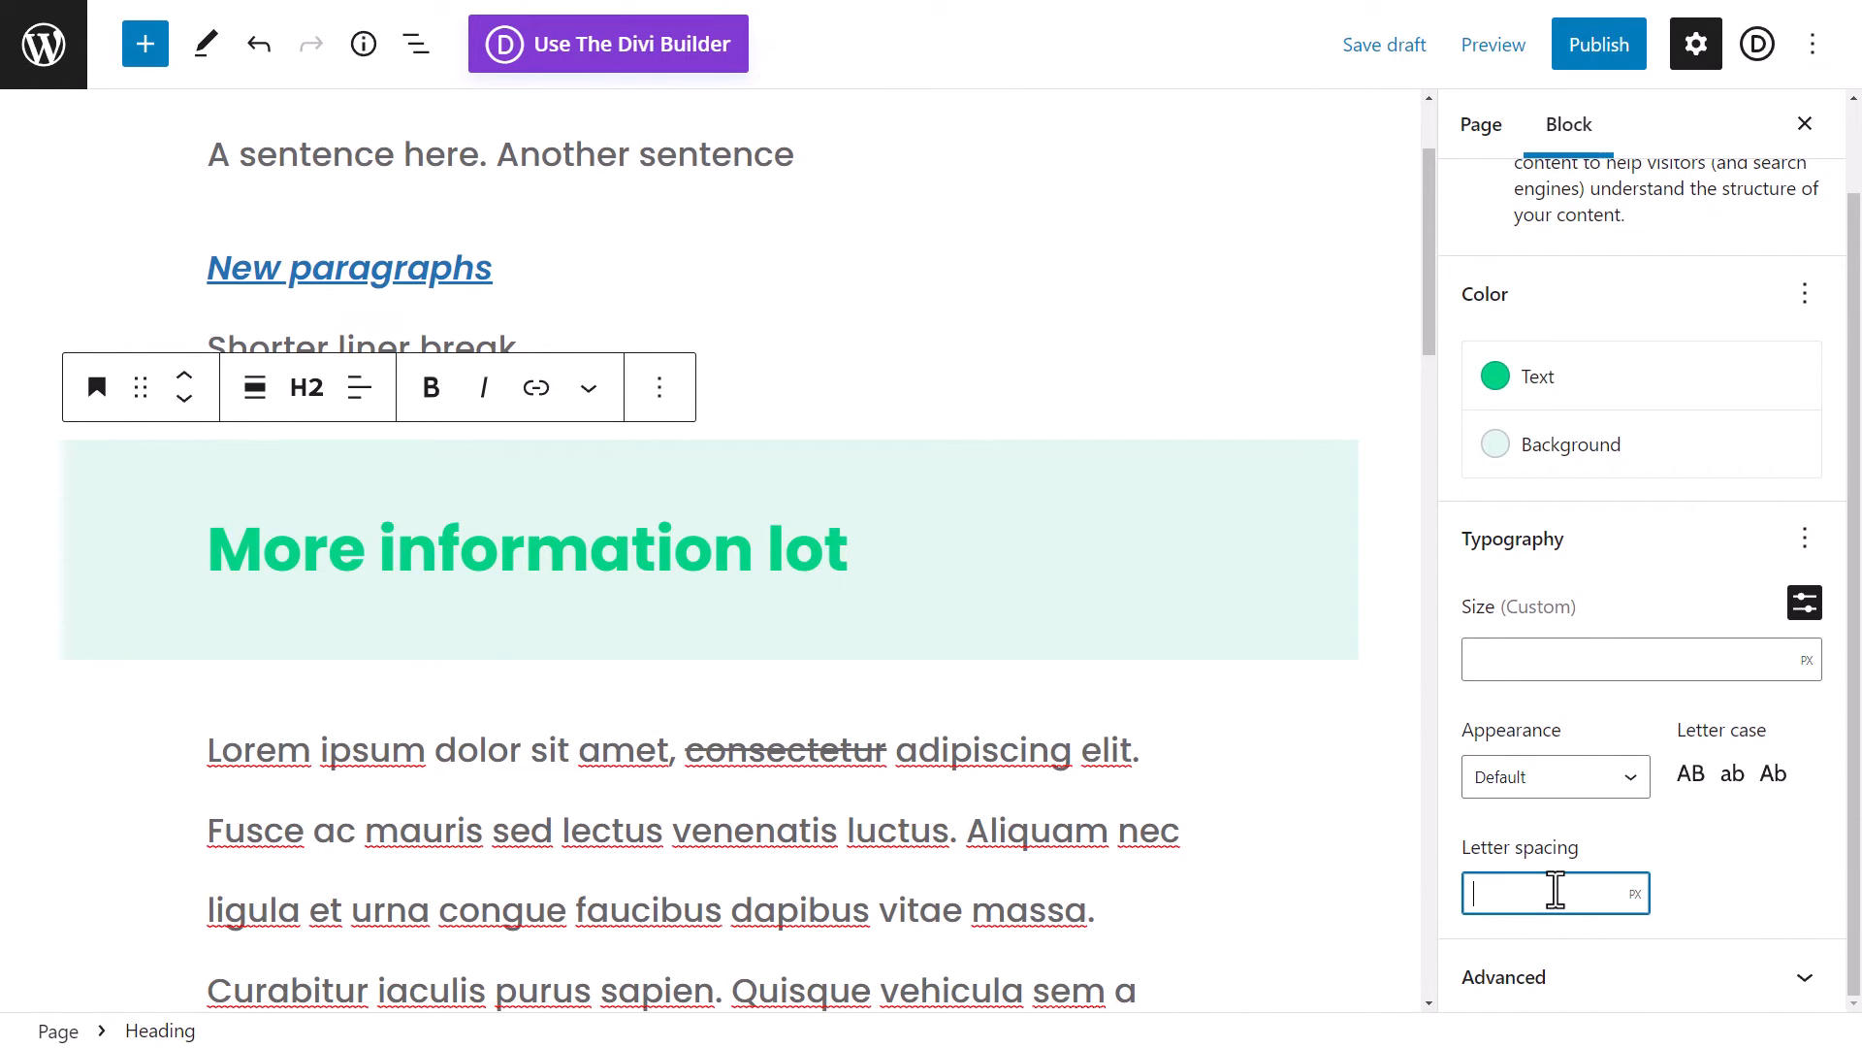
text(5)
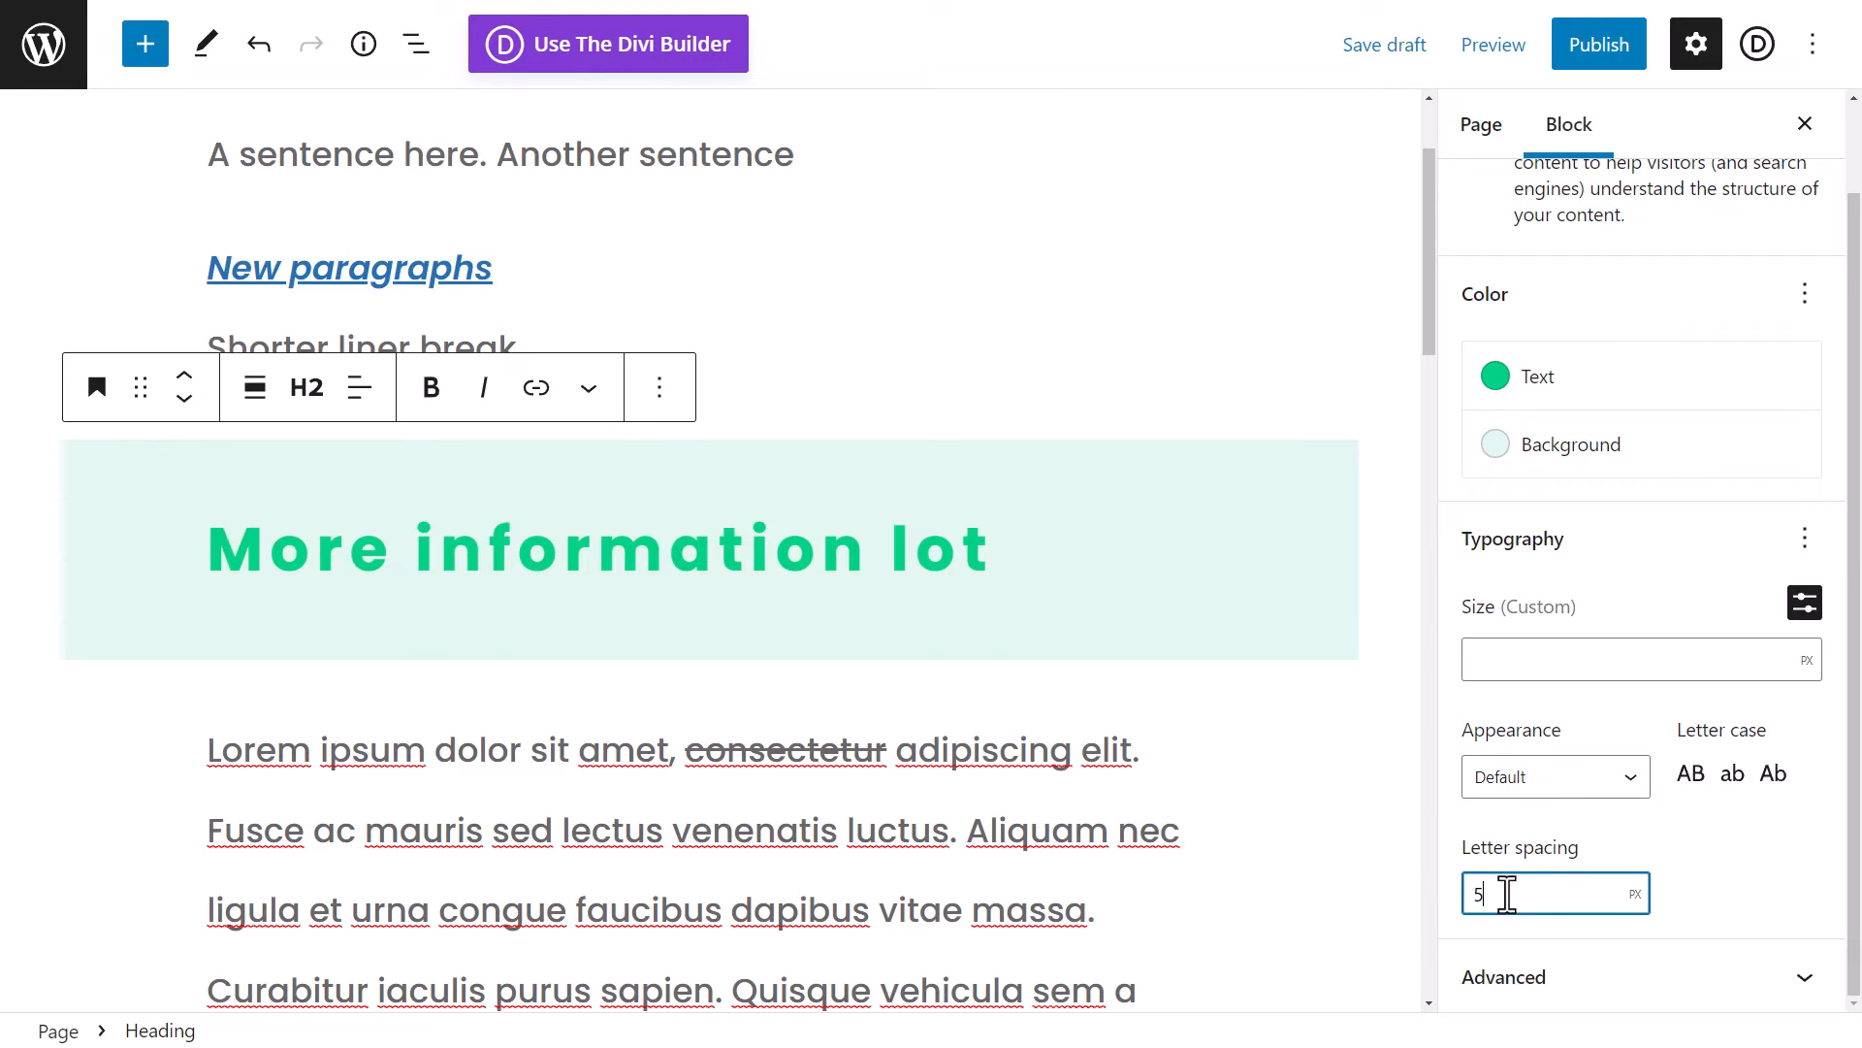
text(0)
double_click(1503, 898)
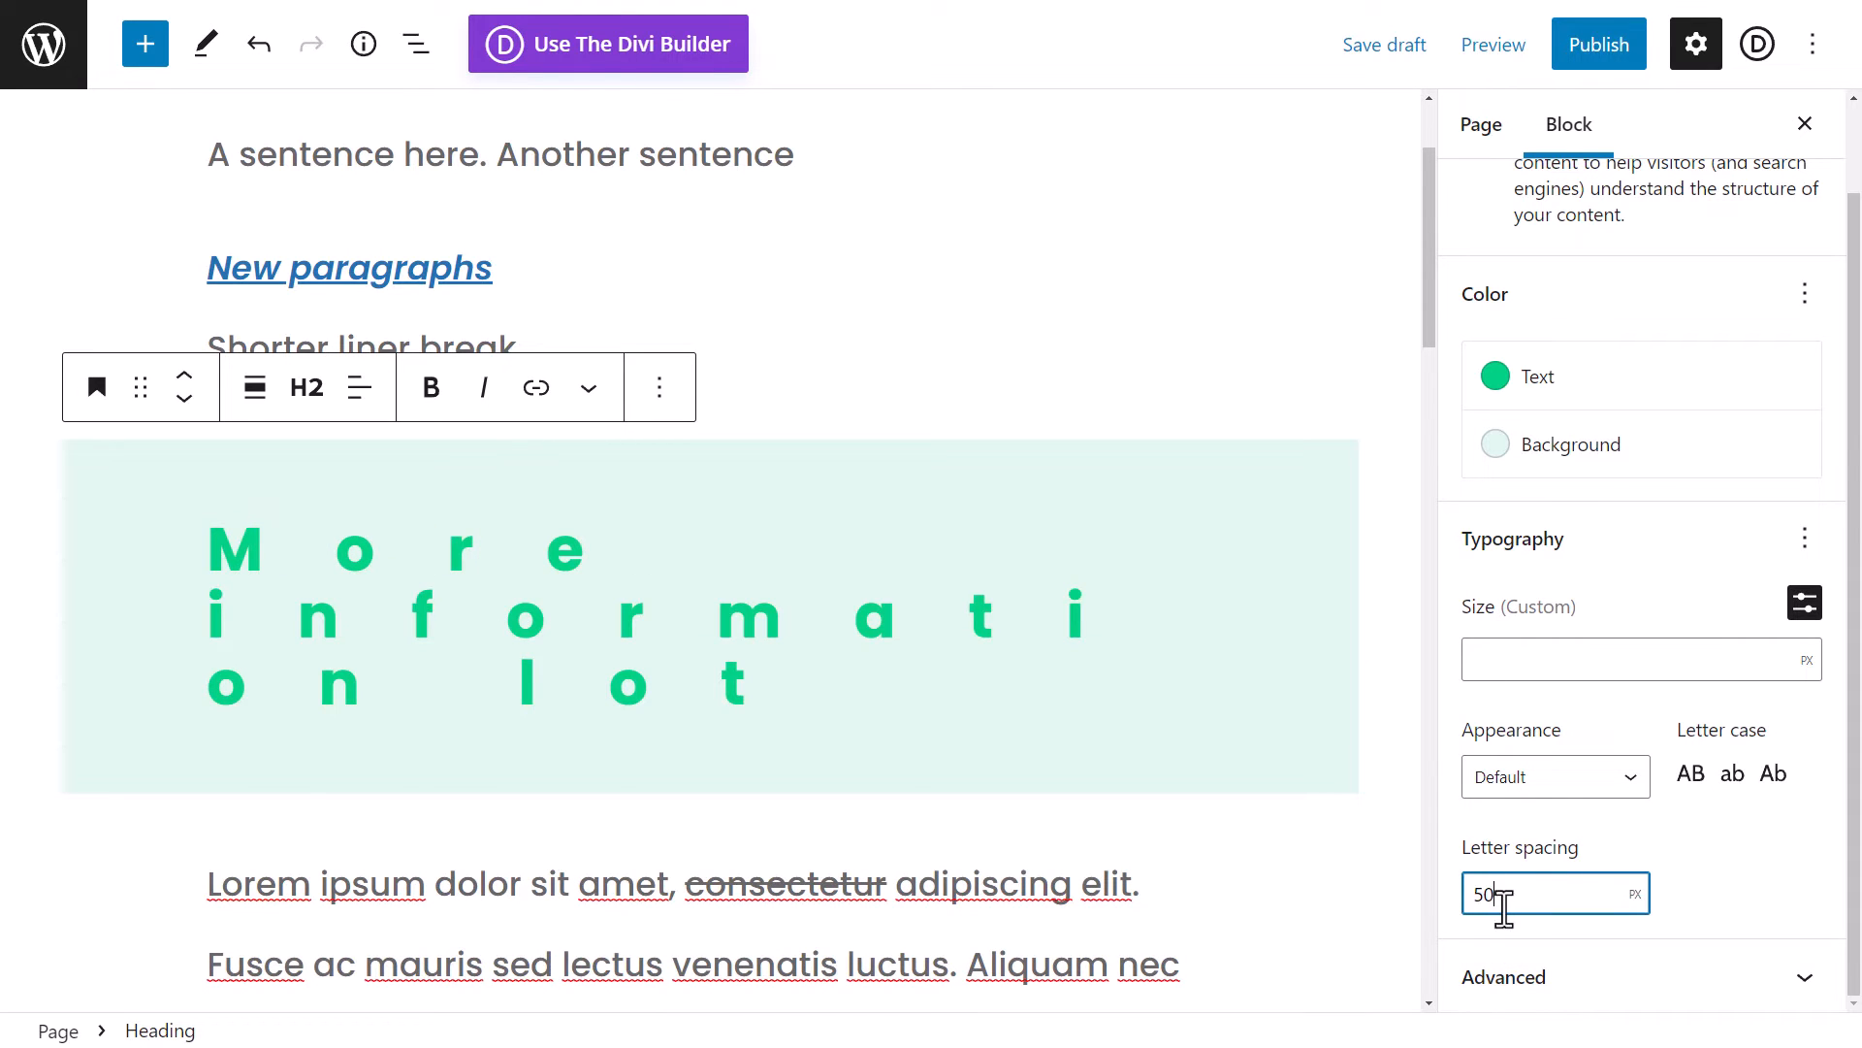
text(-2)
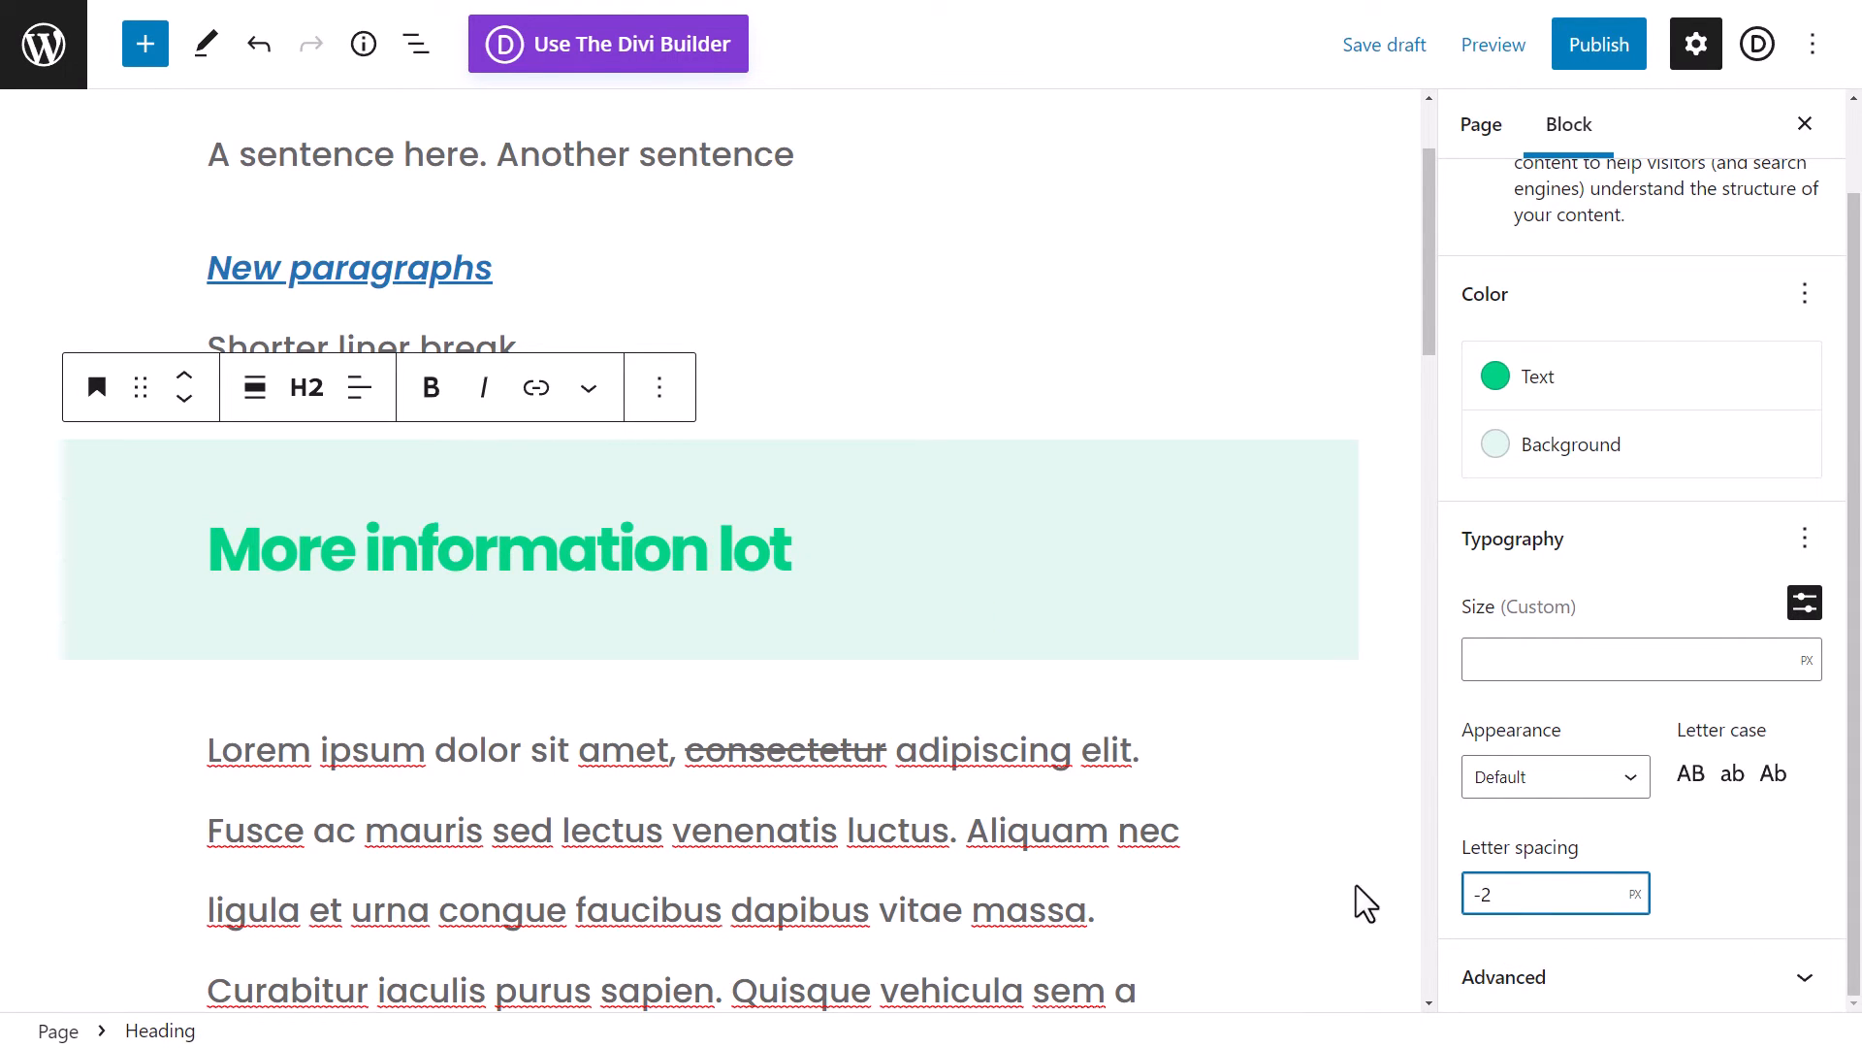
drag(1568, 902, 1435, 902)
key(BackSpace)
click(1755, 877)
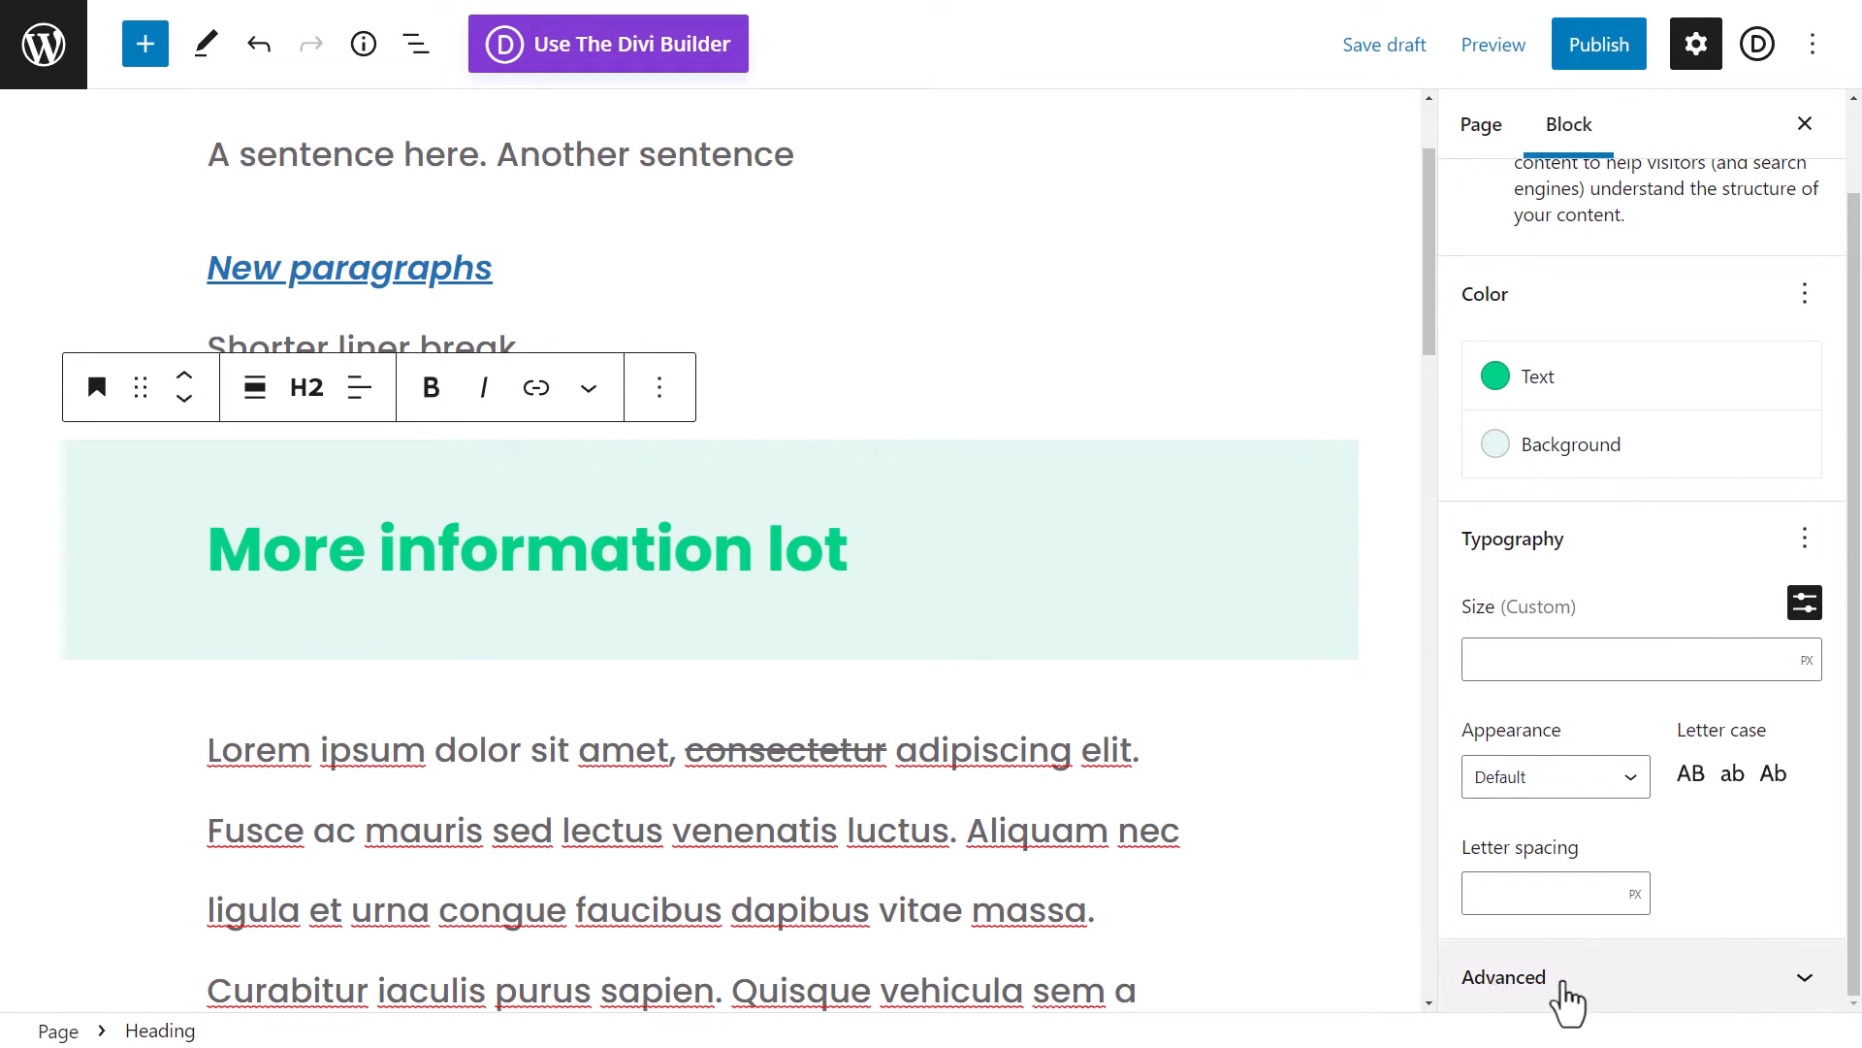
- Examine the heading's advanced settings for the HTML anchor and additional CSS classes
click(1558, 978)
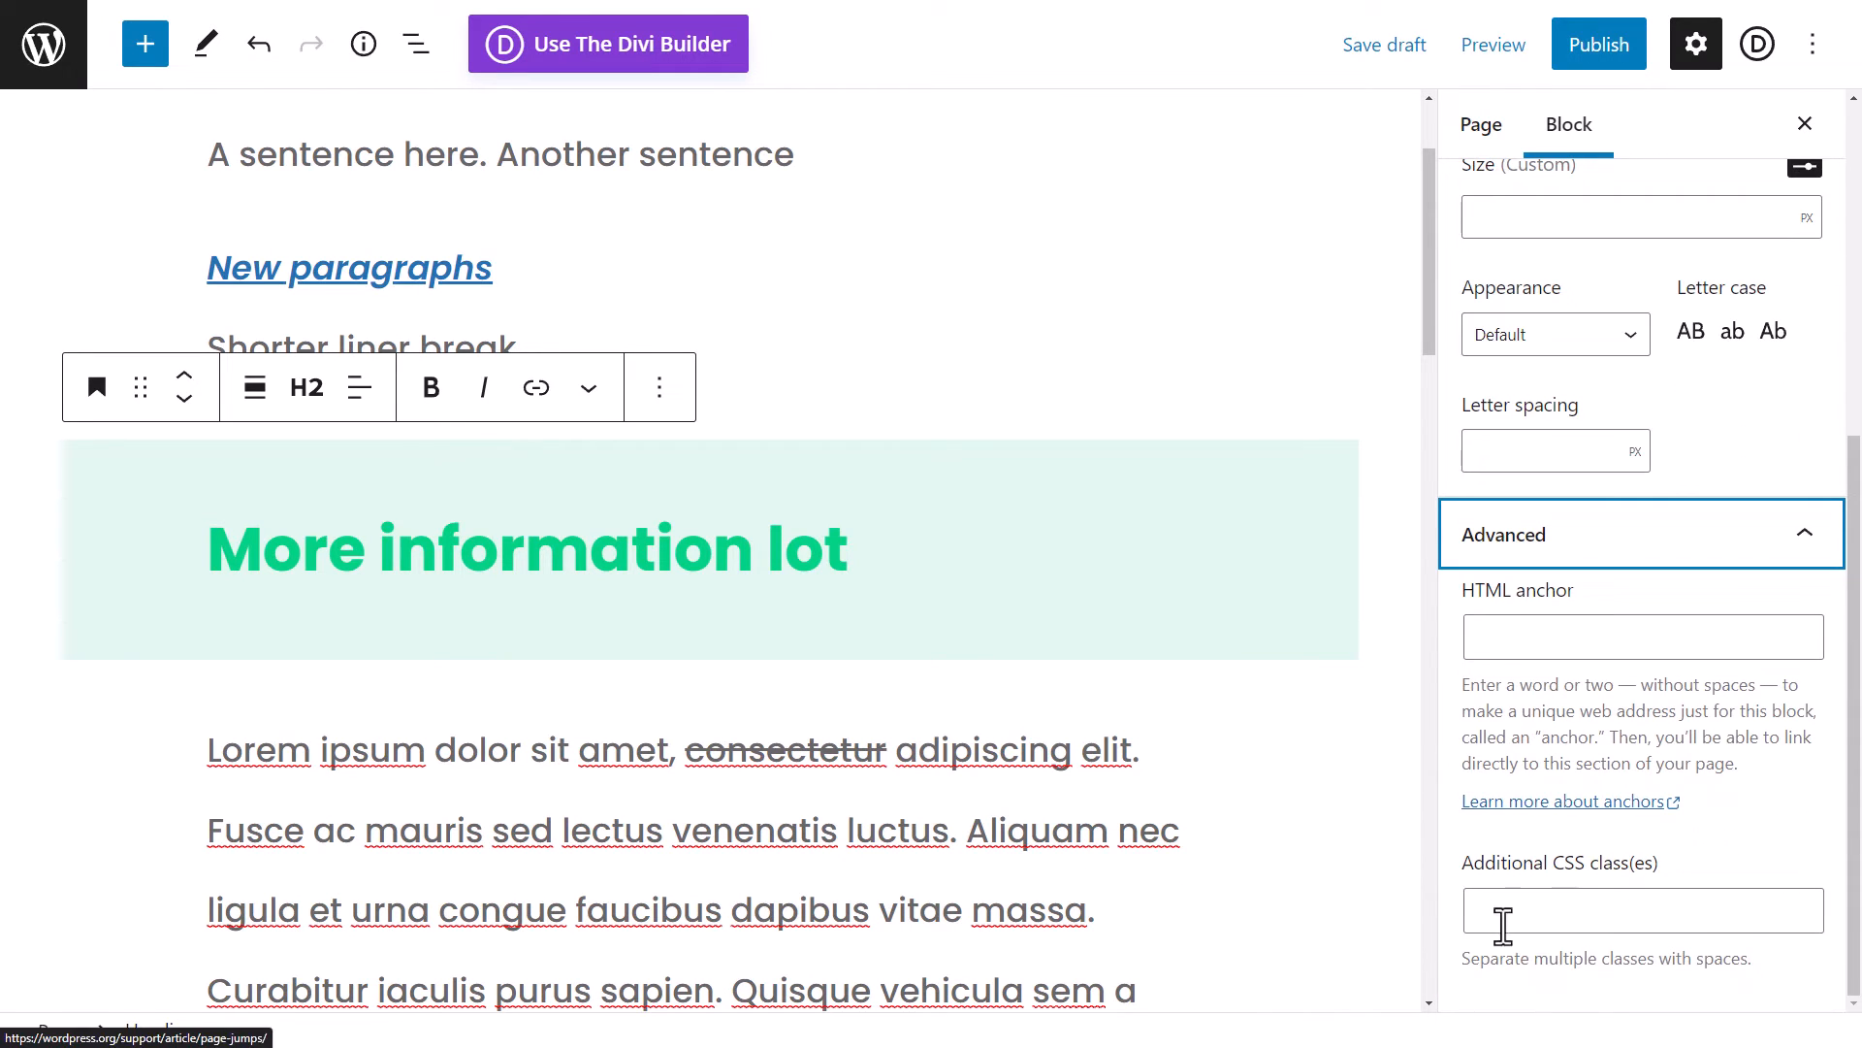
click(1525, 640)
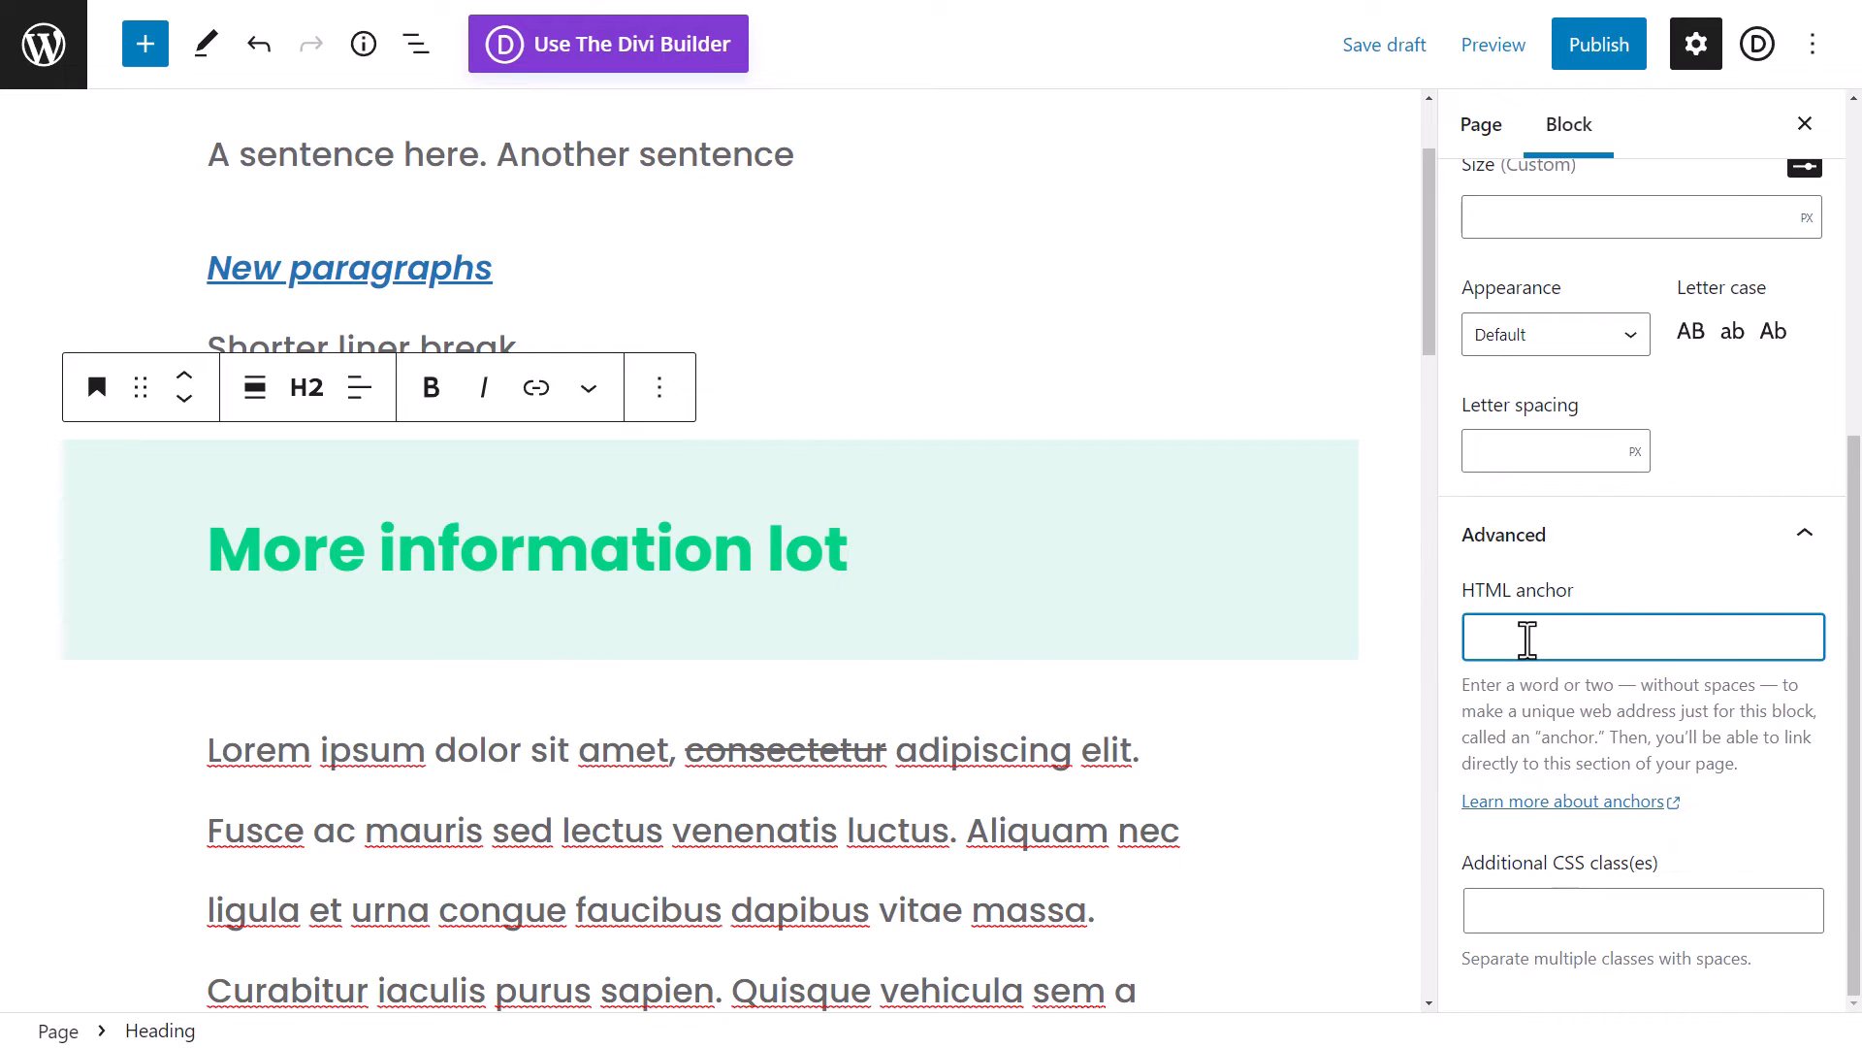
click(1536, 907)
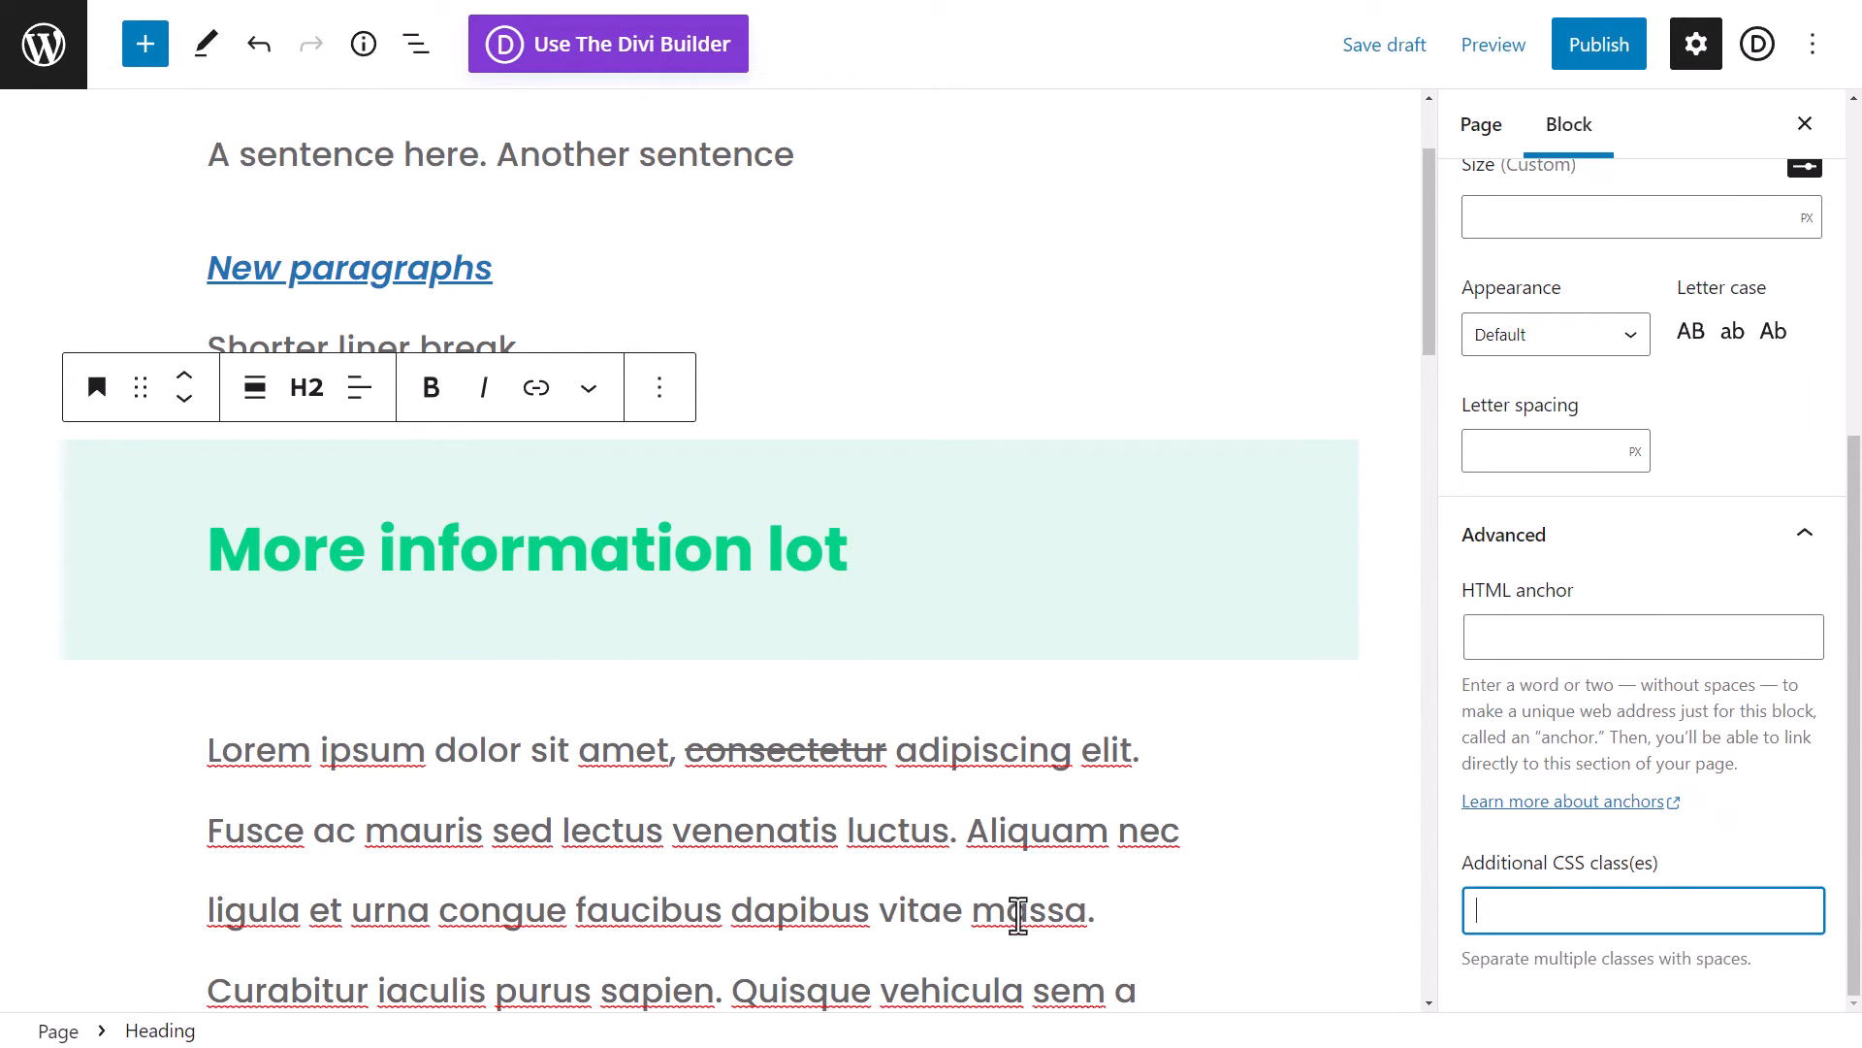
click(1811, 553)
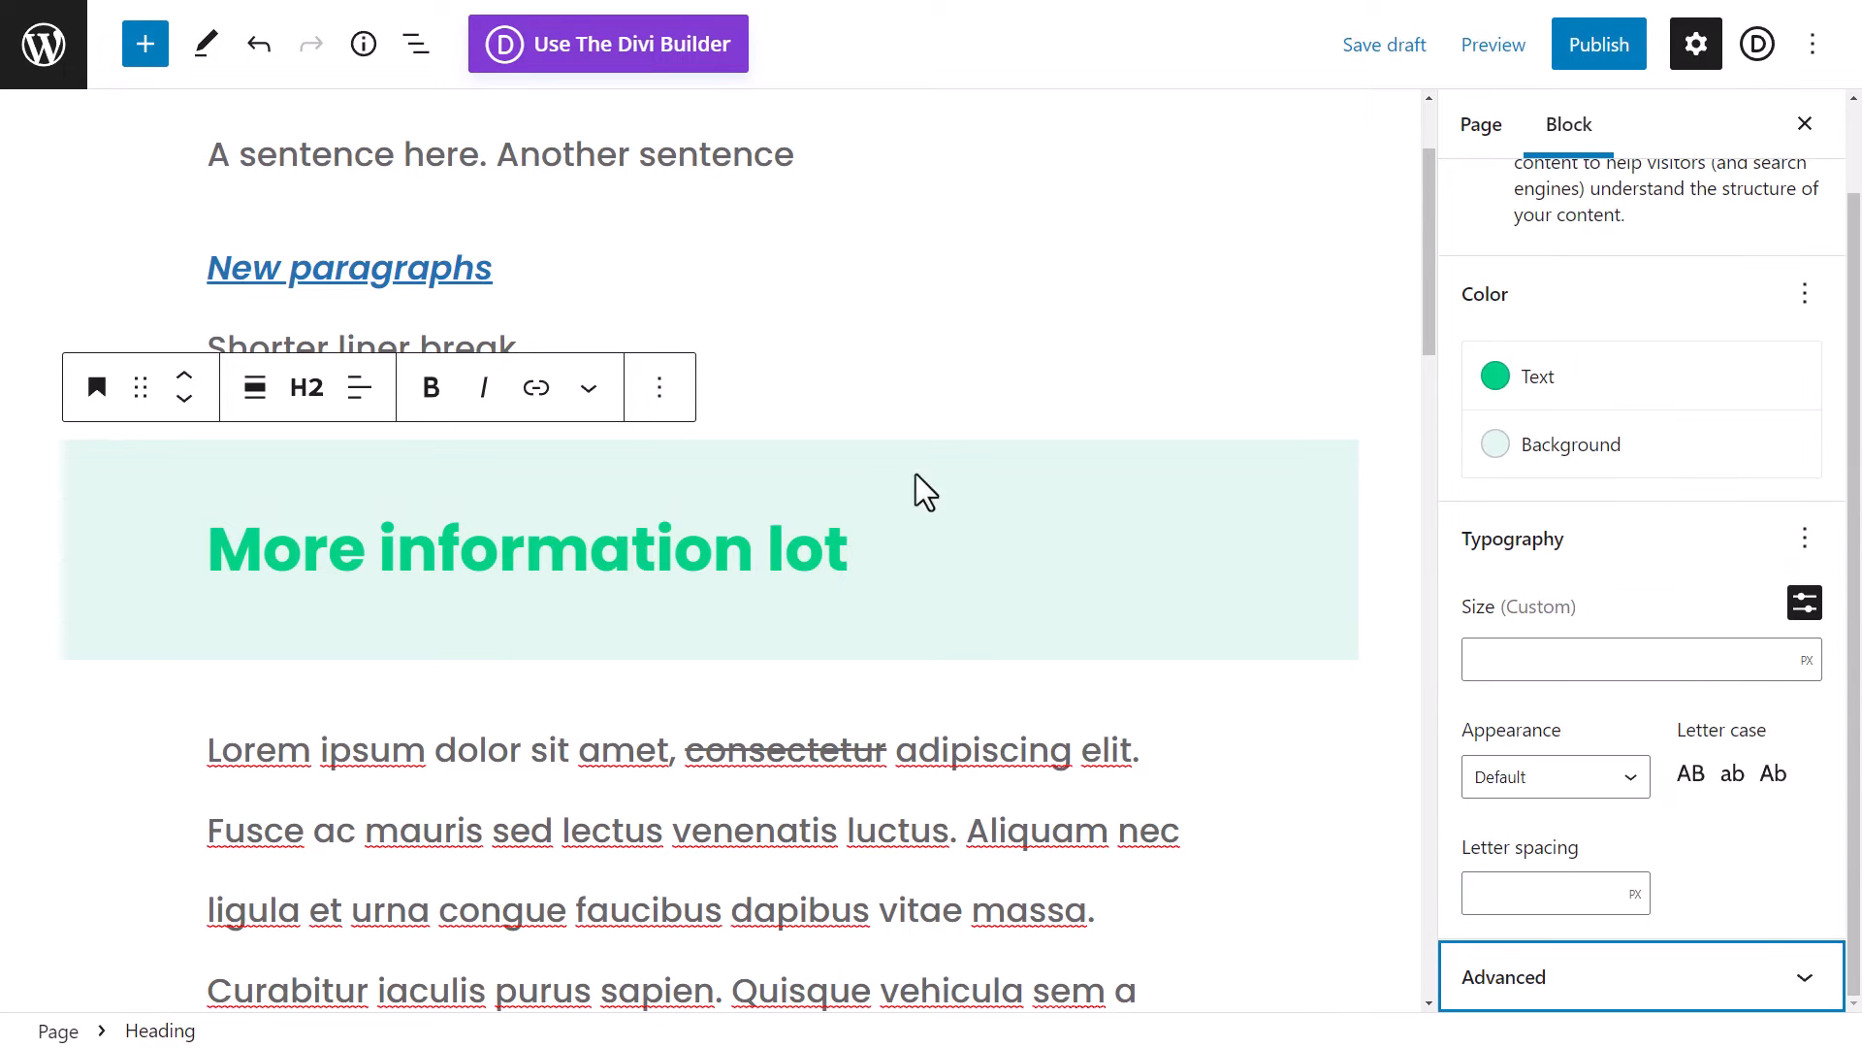
- Try a black background with white text on the "Lorem ipsum" paragraph, and reset all its color settings
scroll(925, 492, down, 2)
click(327, 563)
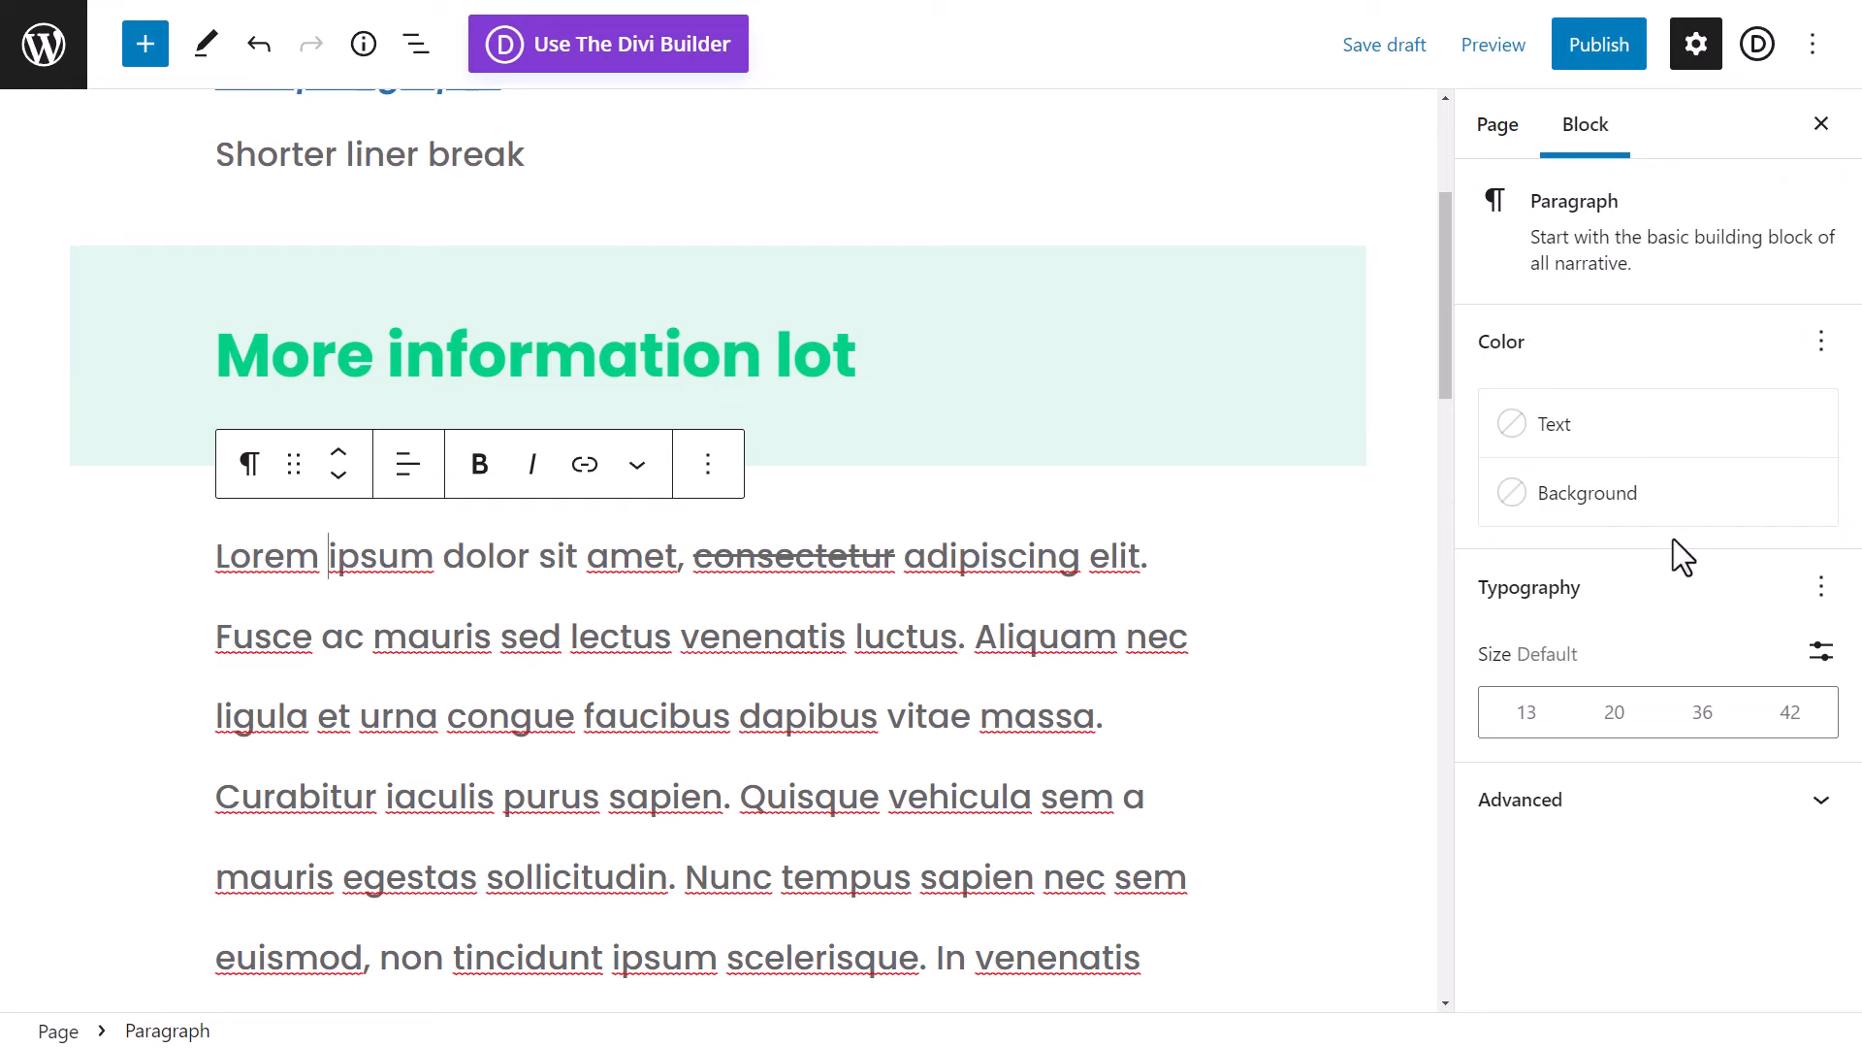
click(1613, 514)
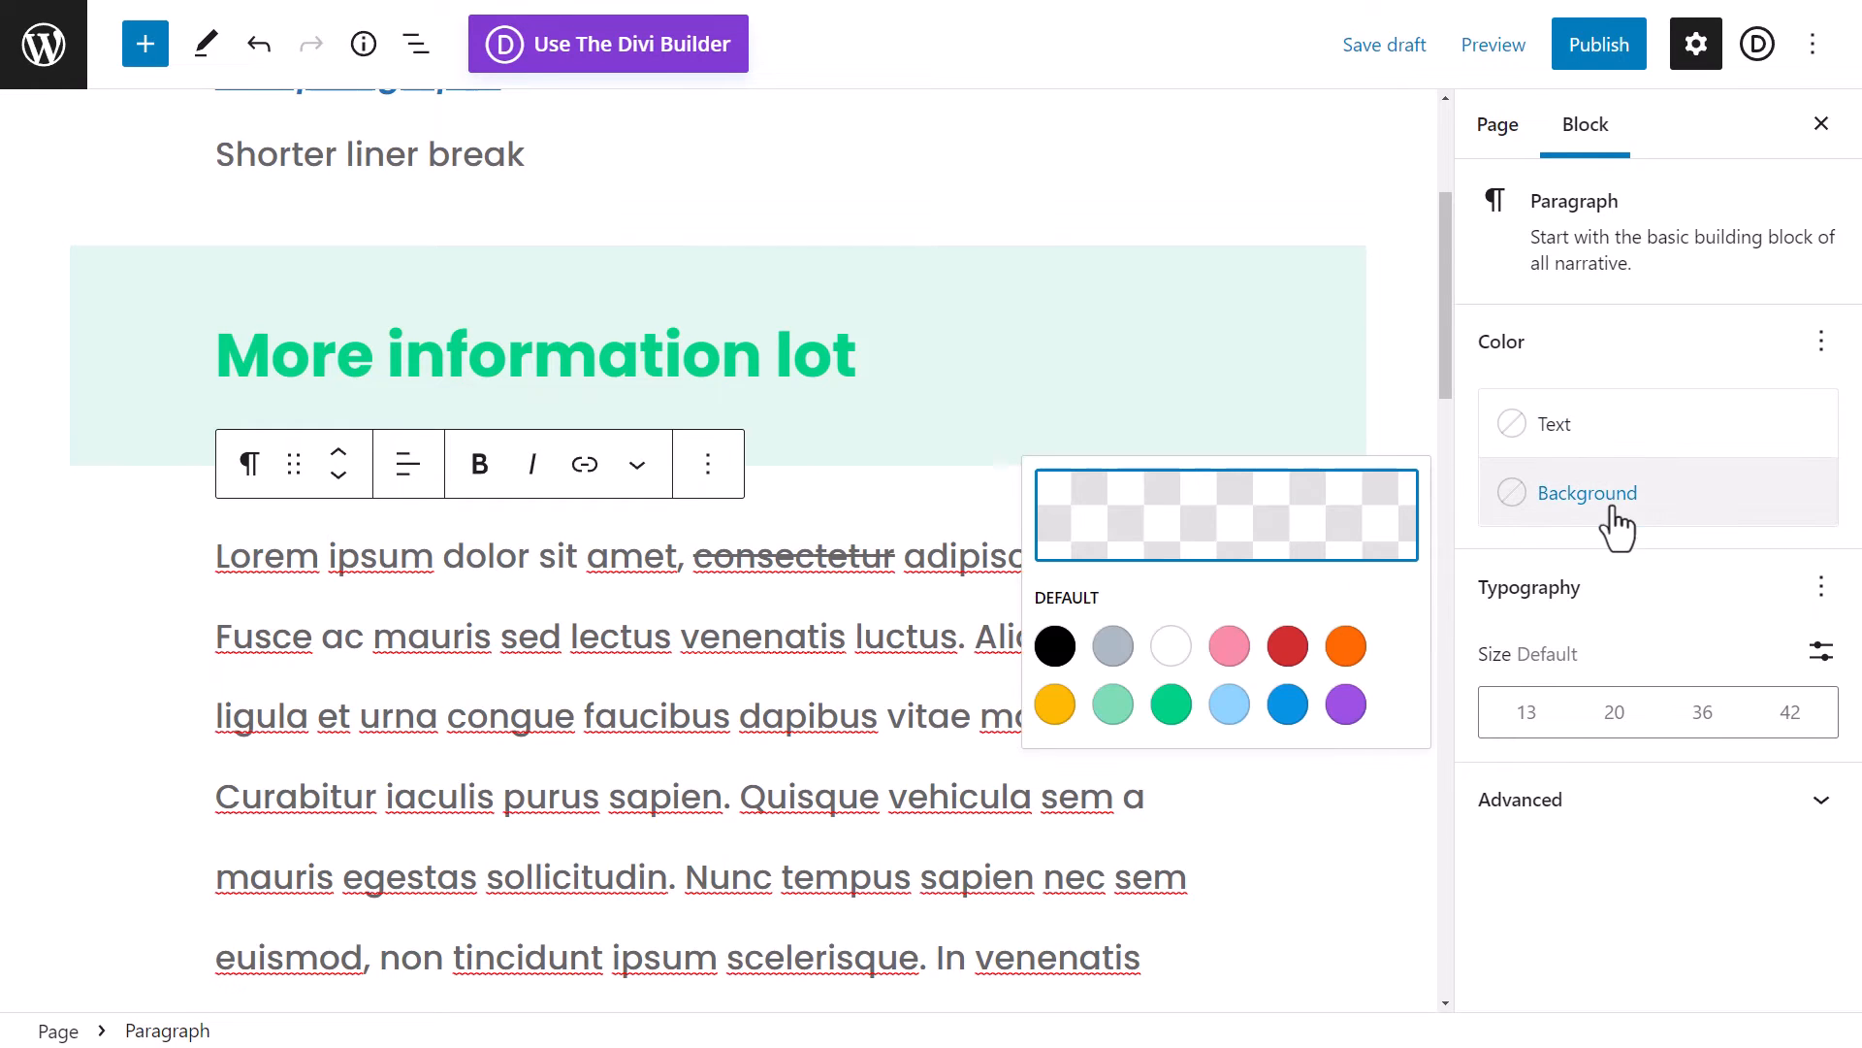
click(1055, 647)
click(1509, 448)
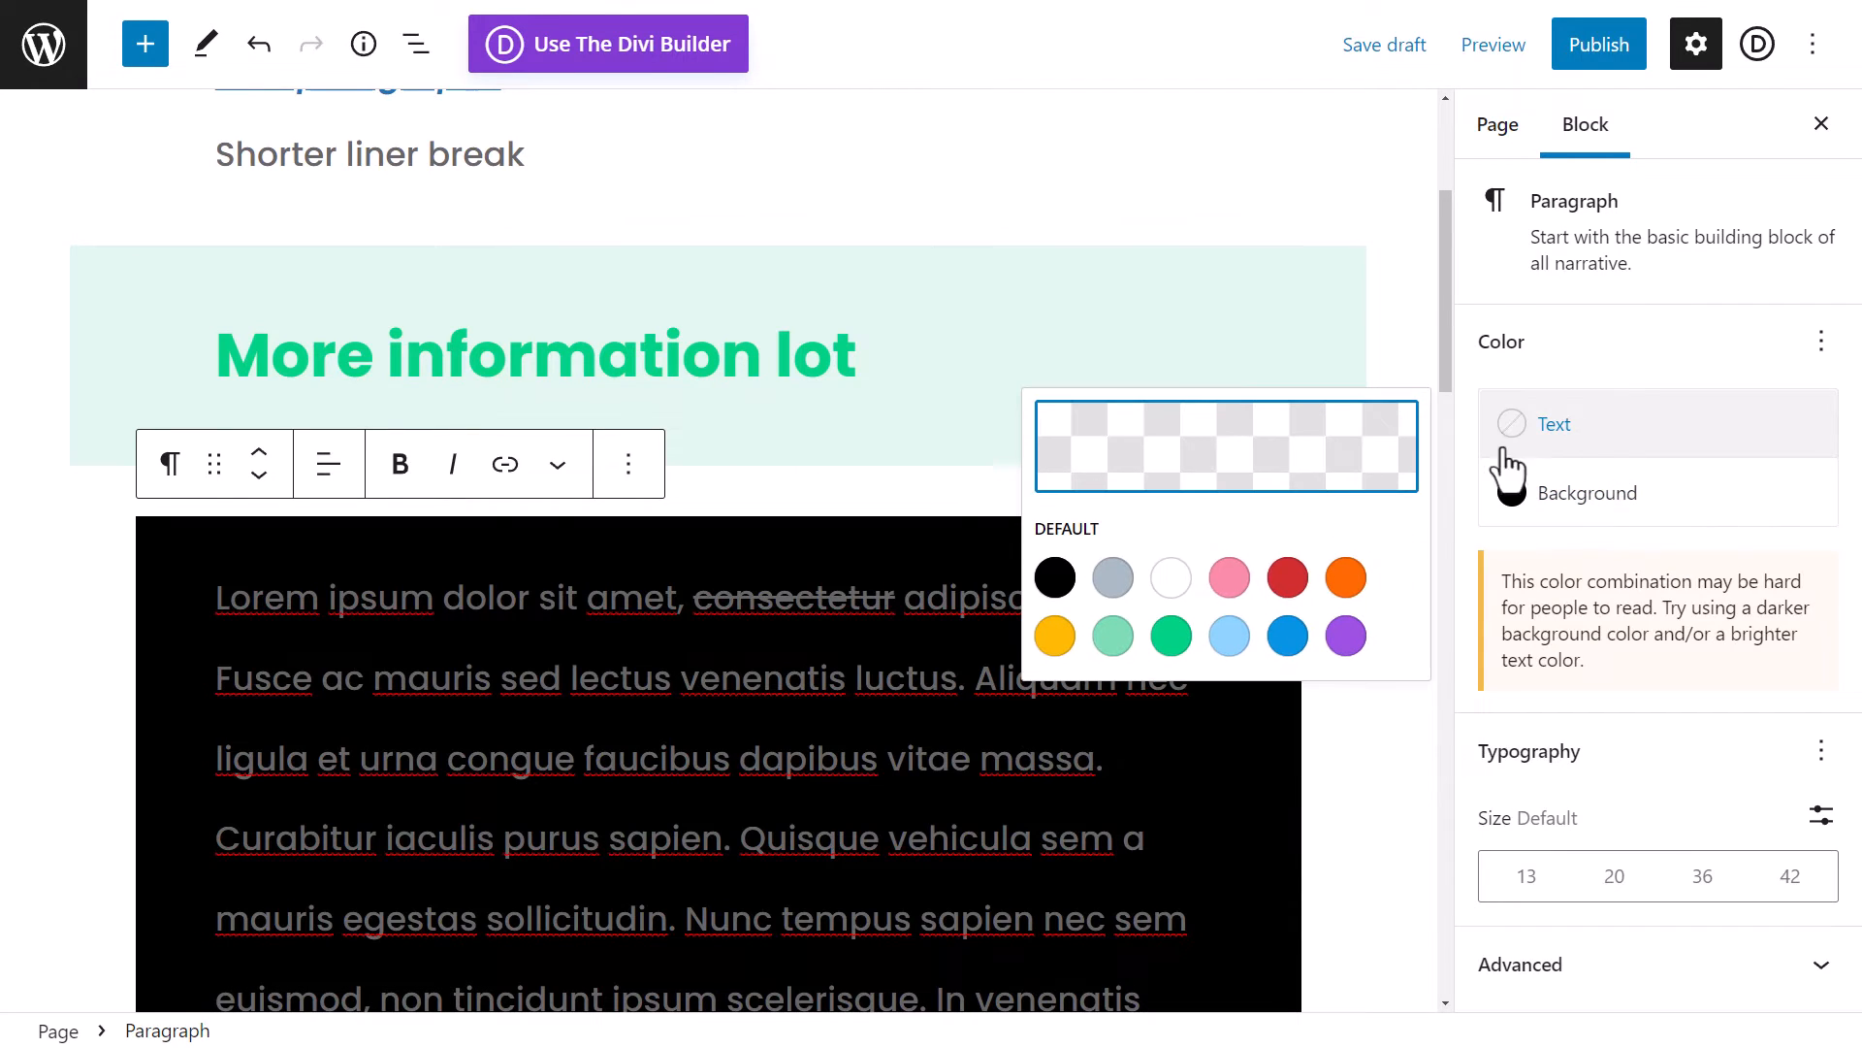
click(1172, 577)
scroll(536, 521, down, 3)
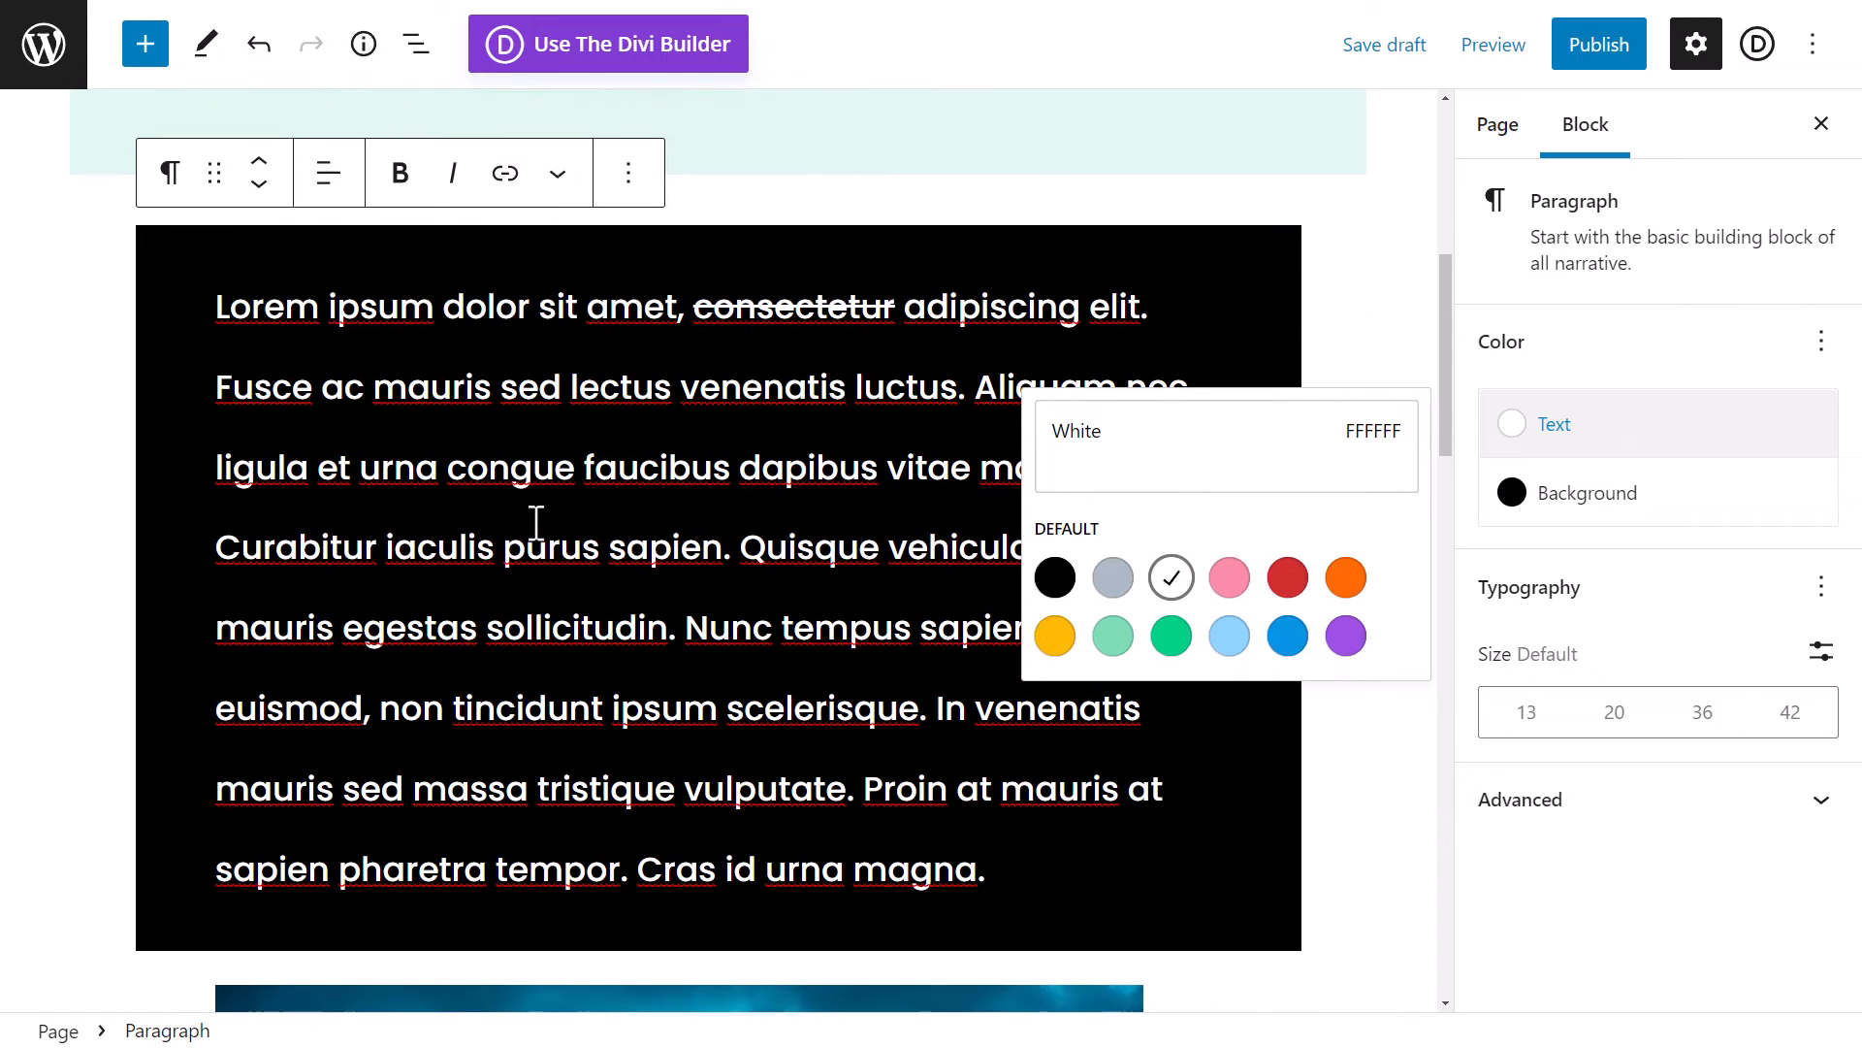
click(1822, 340)
click(1649, 545)
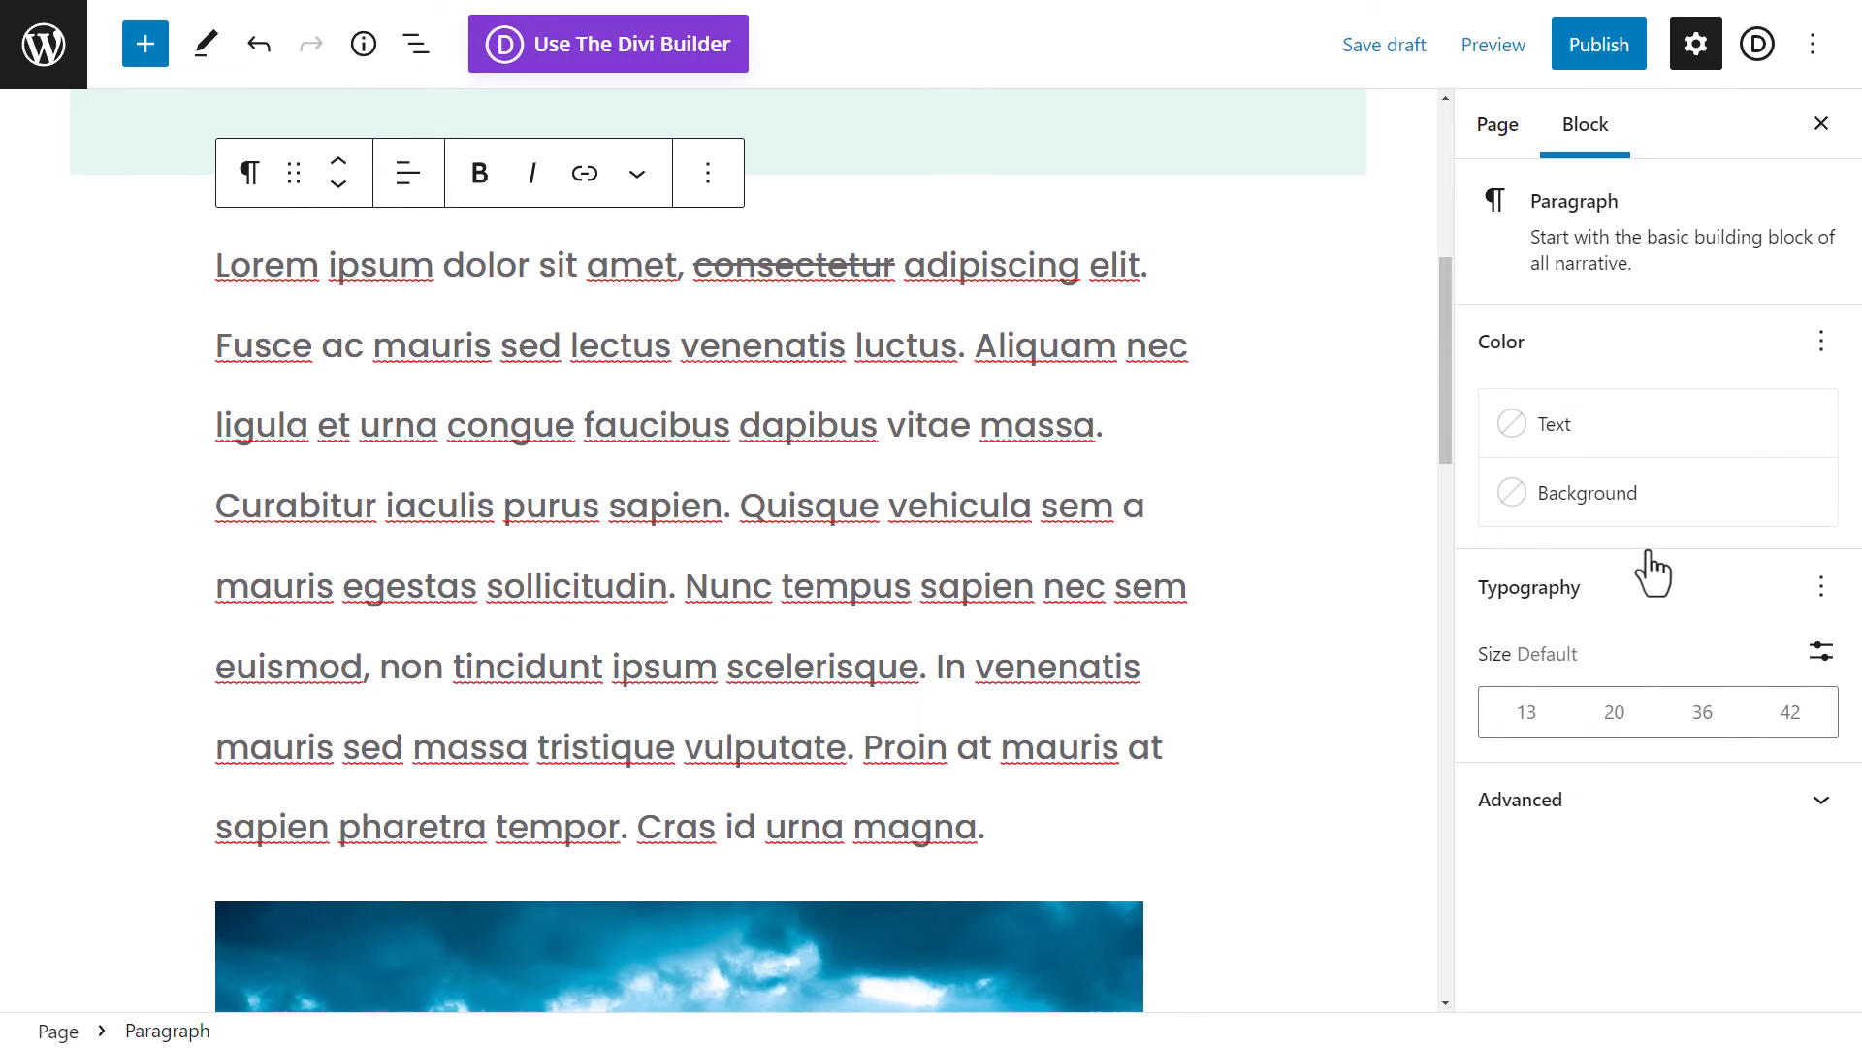
- Try the preset font size 36 and a custom size of 88 px on the paragraph, and reset all its typography settings
click(1615, 720)
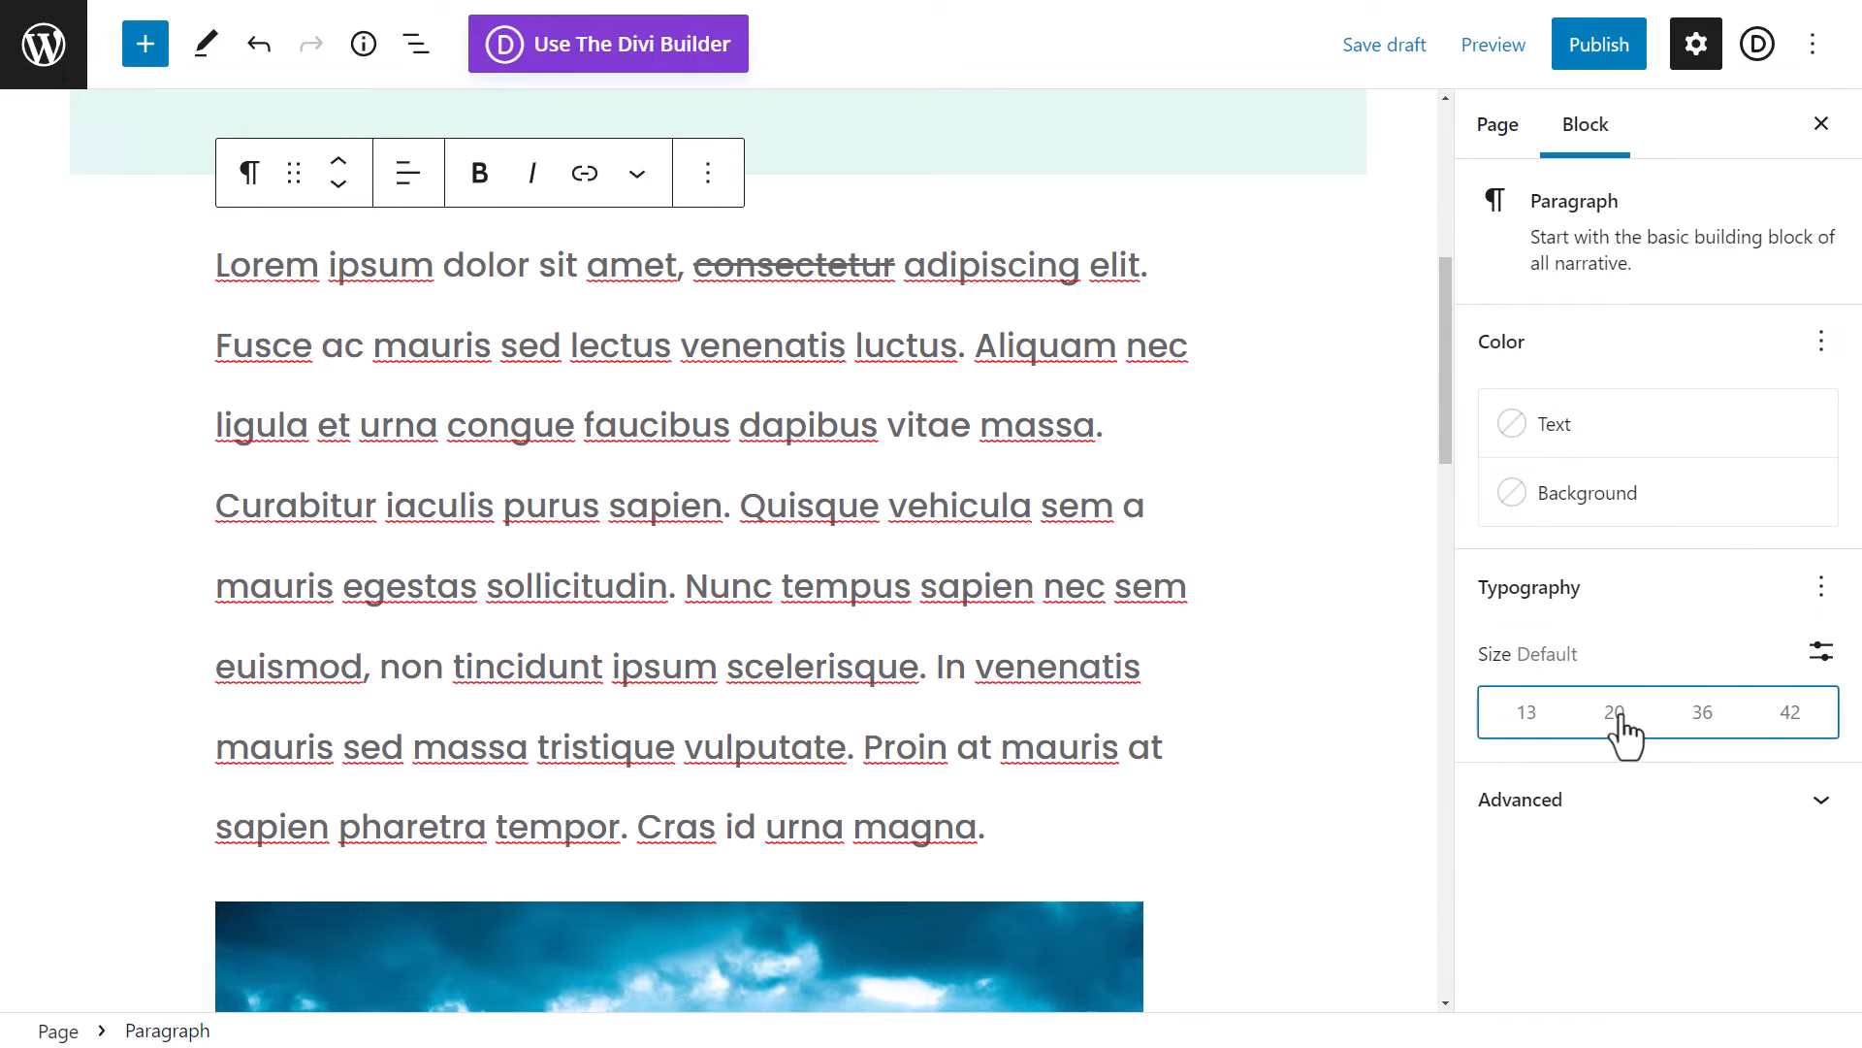
click(1697, 716)
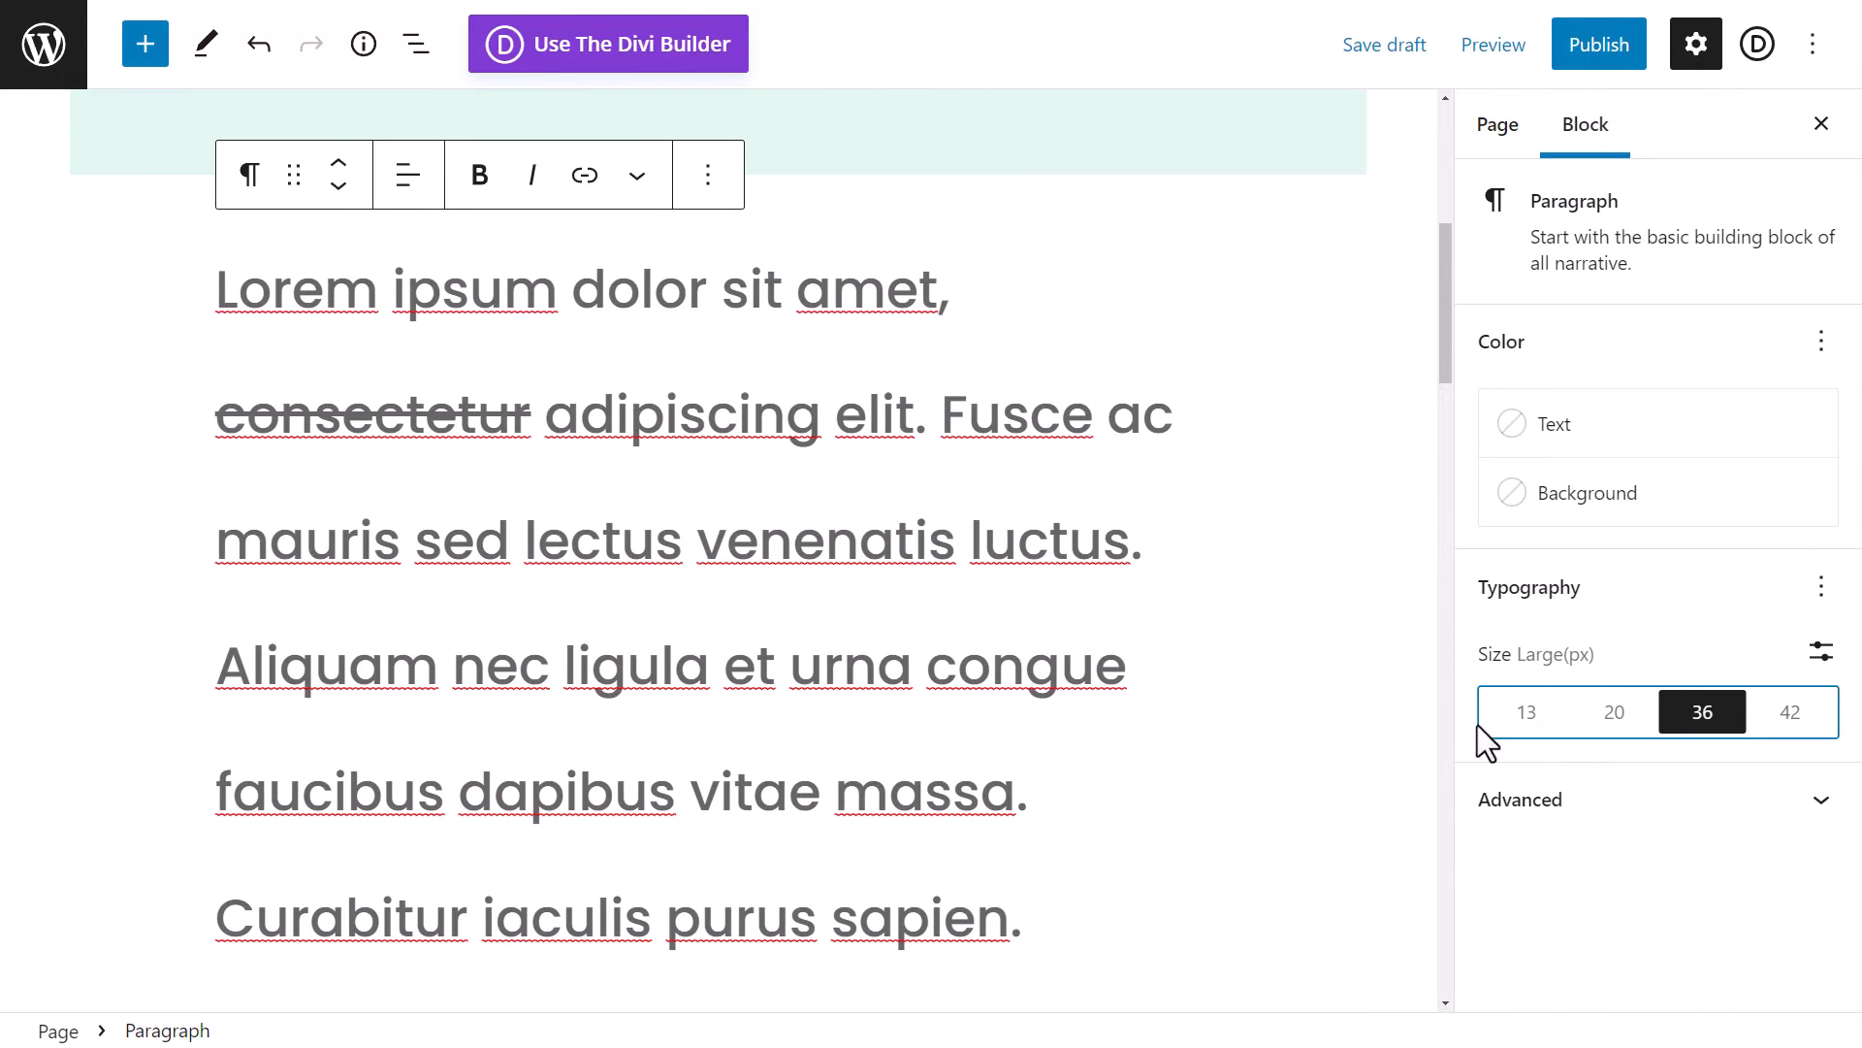
click(1820, 650)
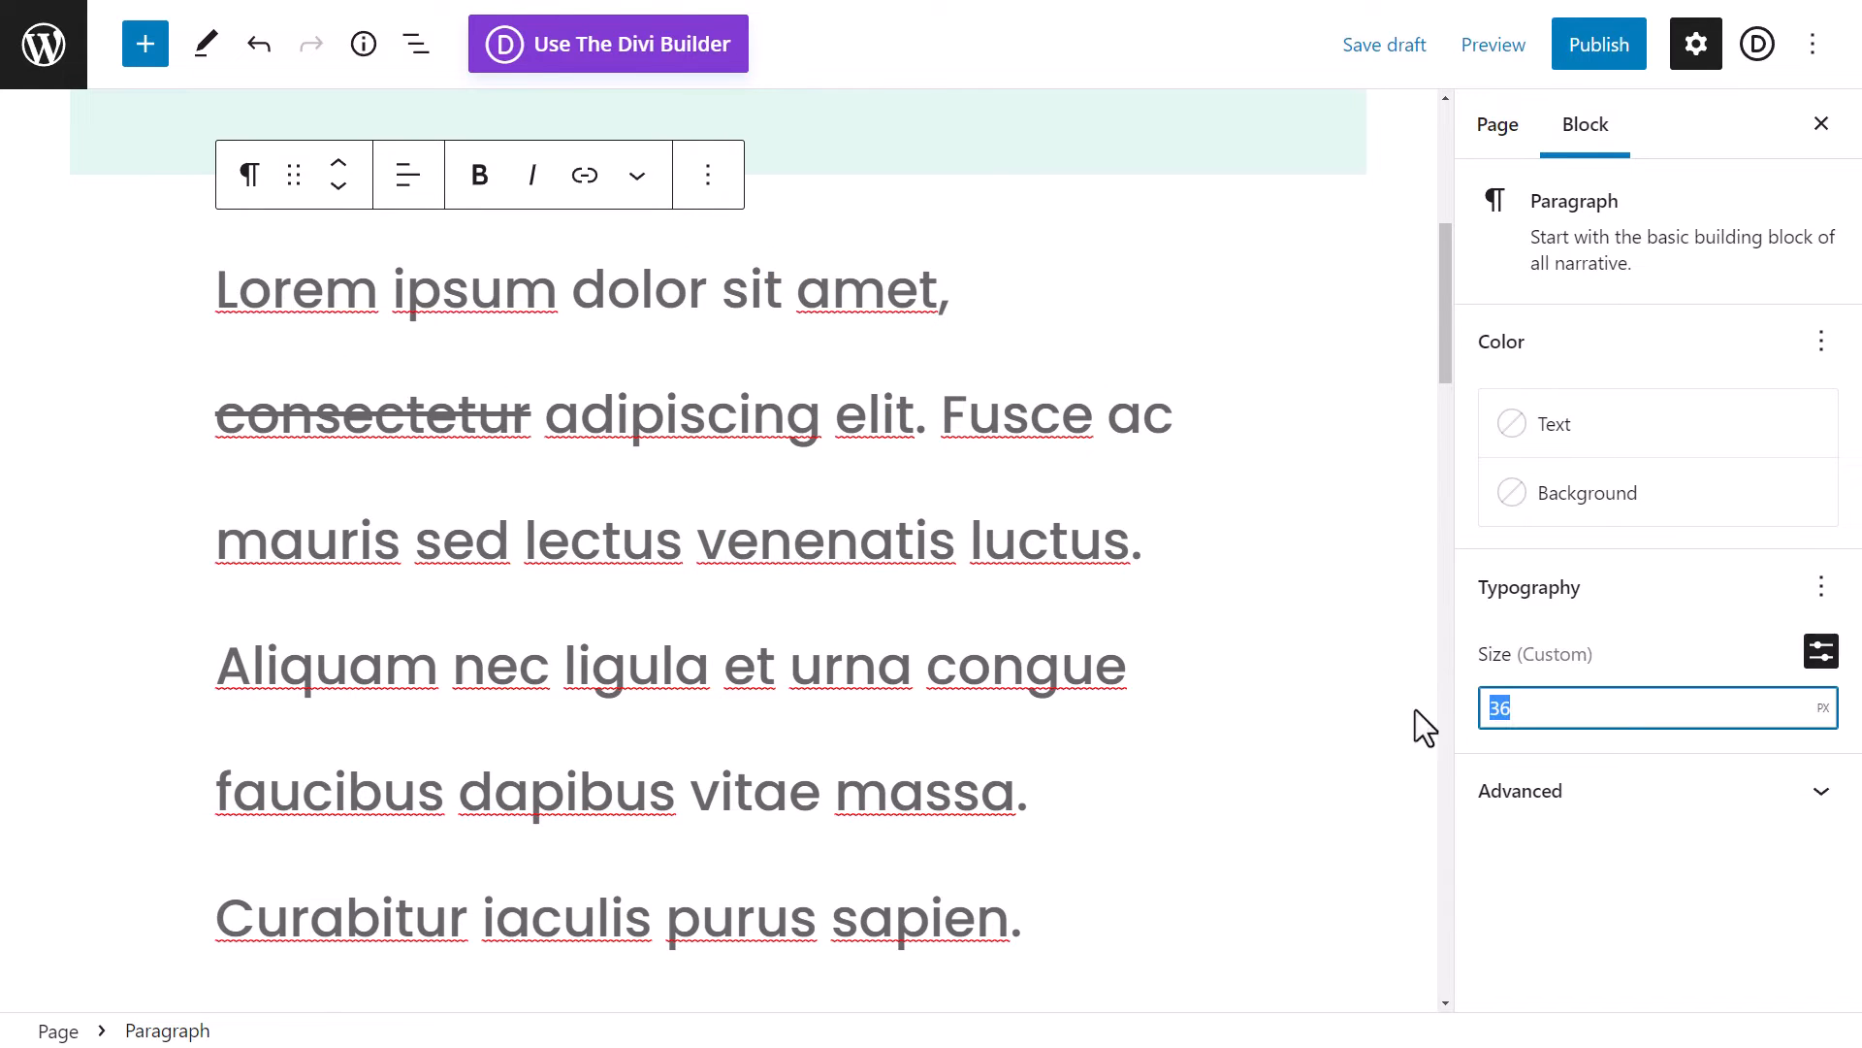
text(88)
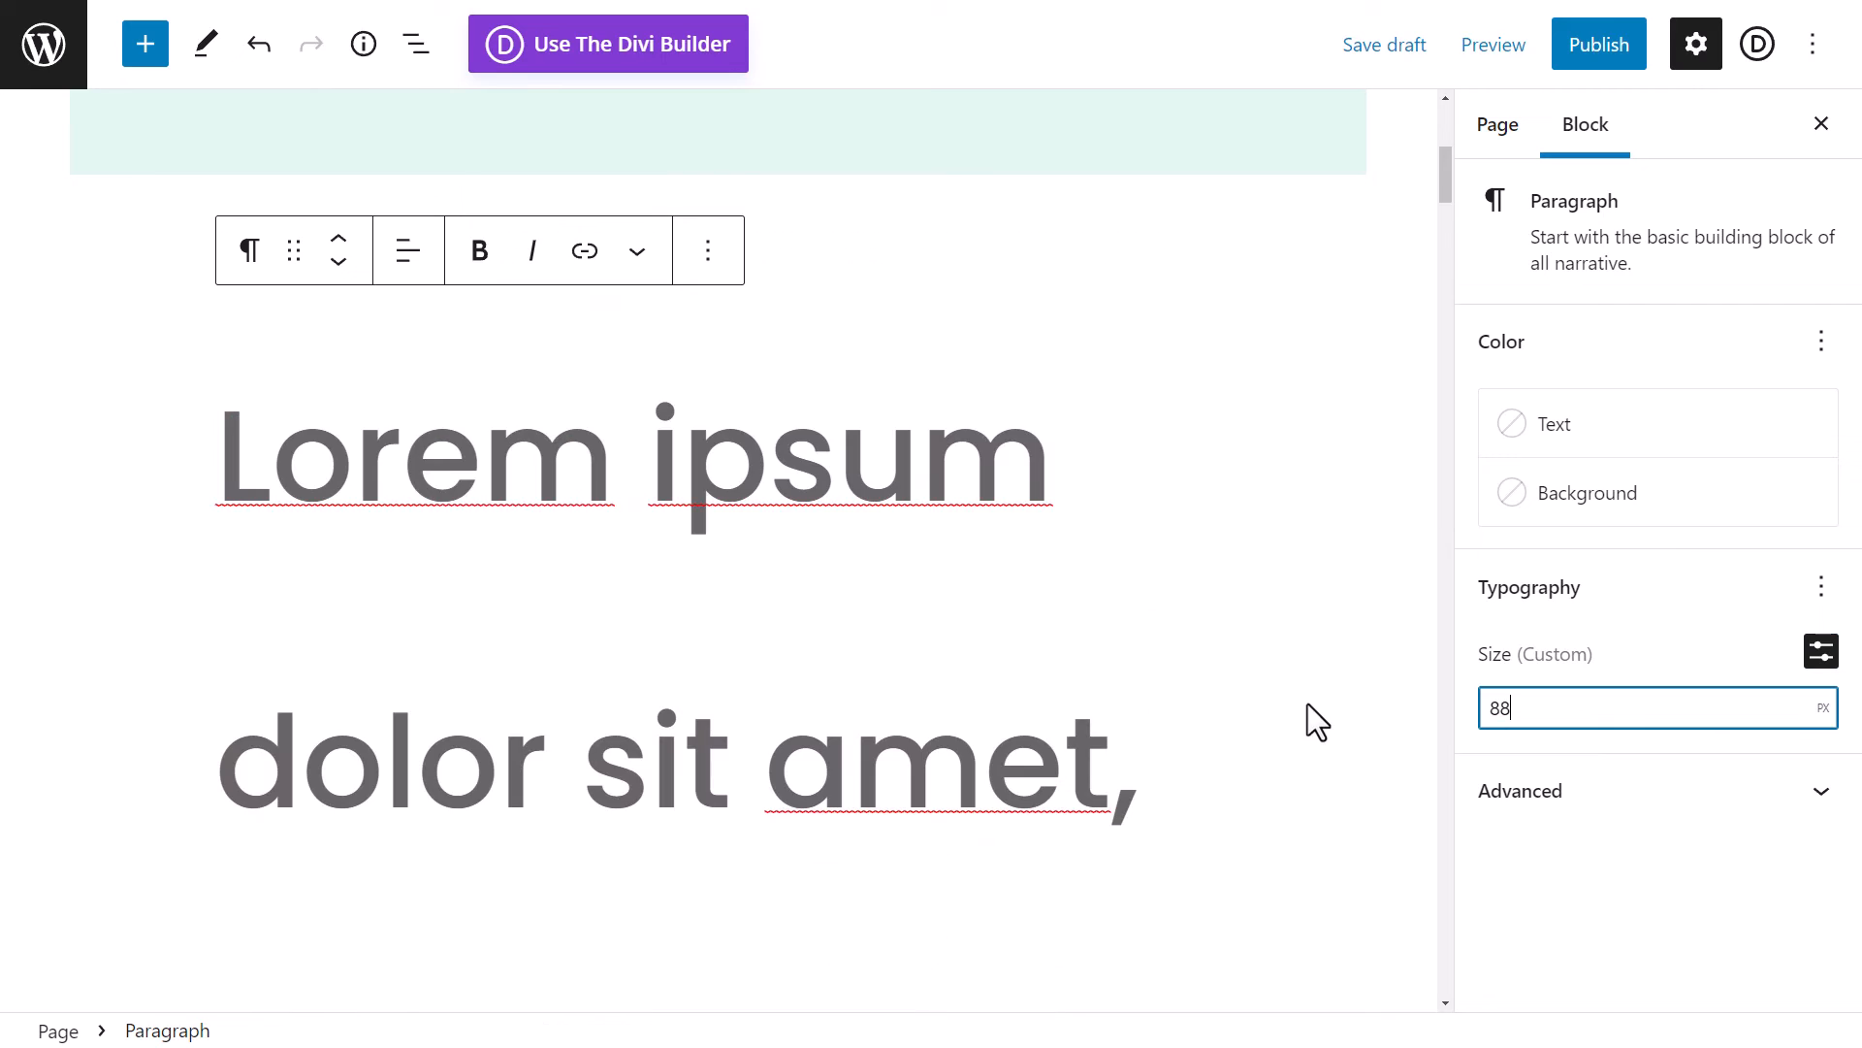
click(1821, 588)
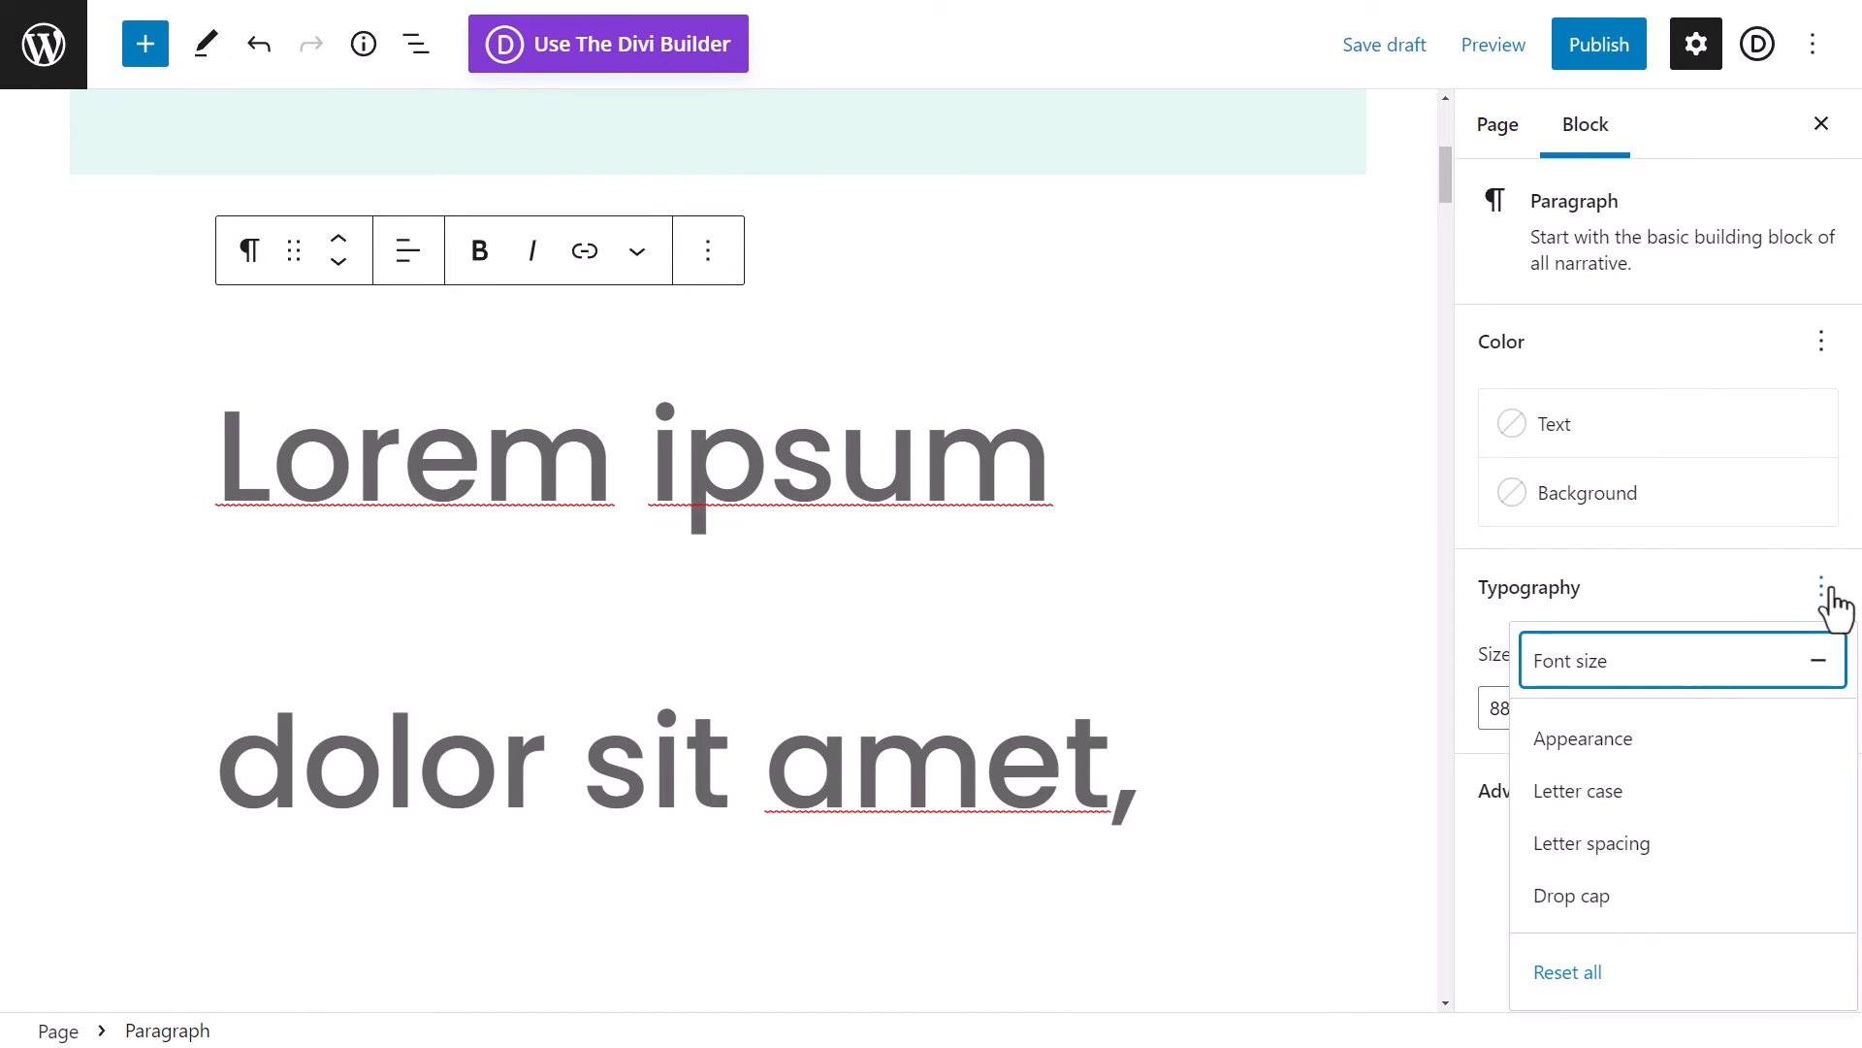
click(1554, 975)
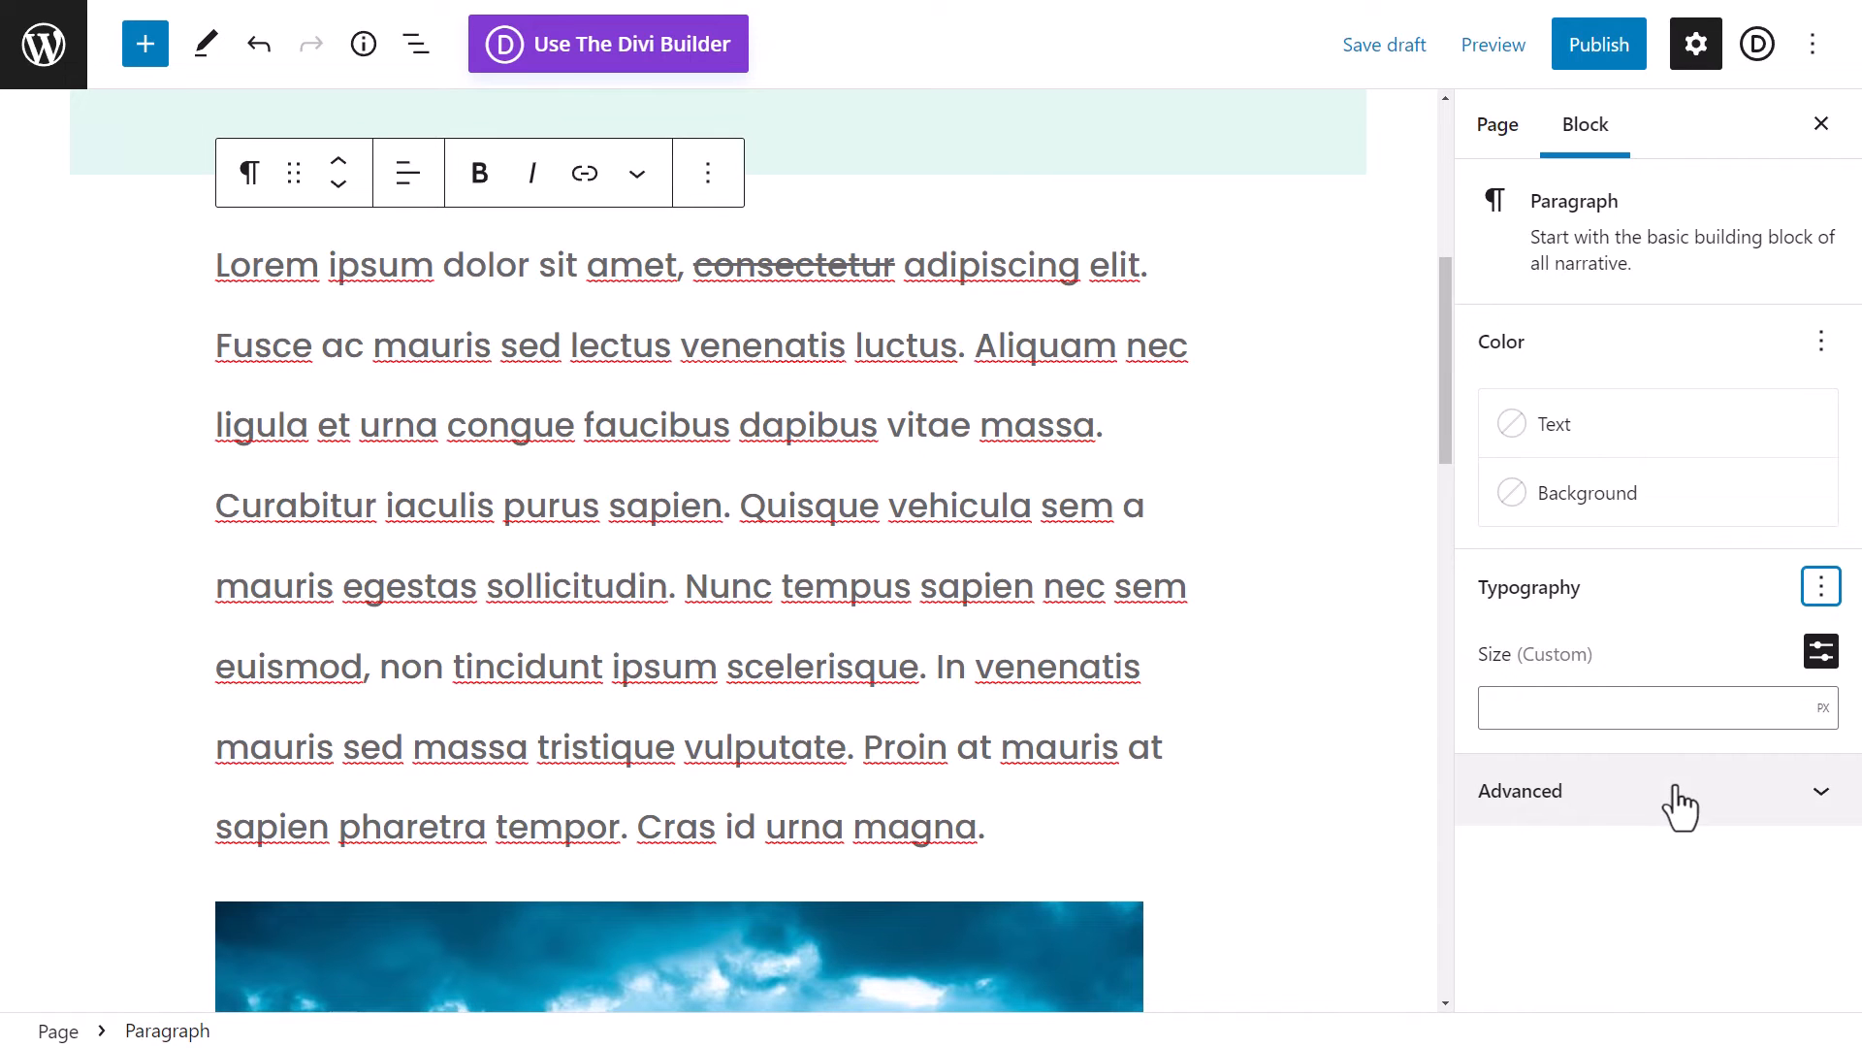
- Show the letter case option for the paragraph and try lowercase, uppercase and capitalized text
click(1812, 589)
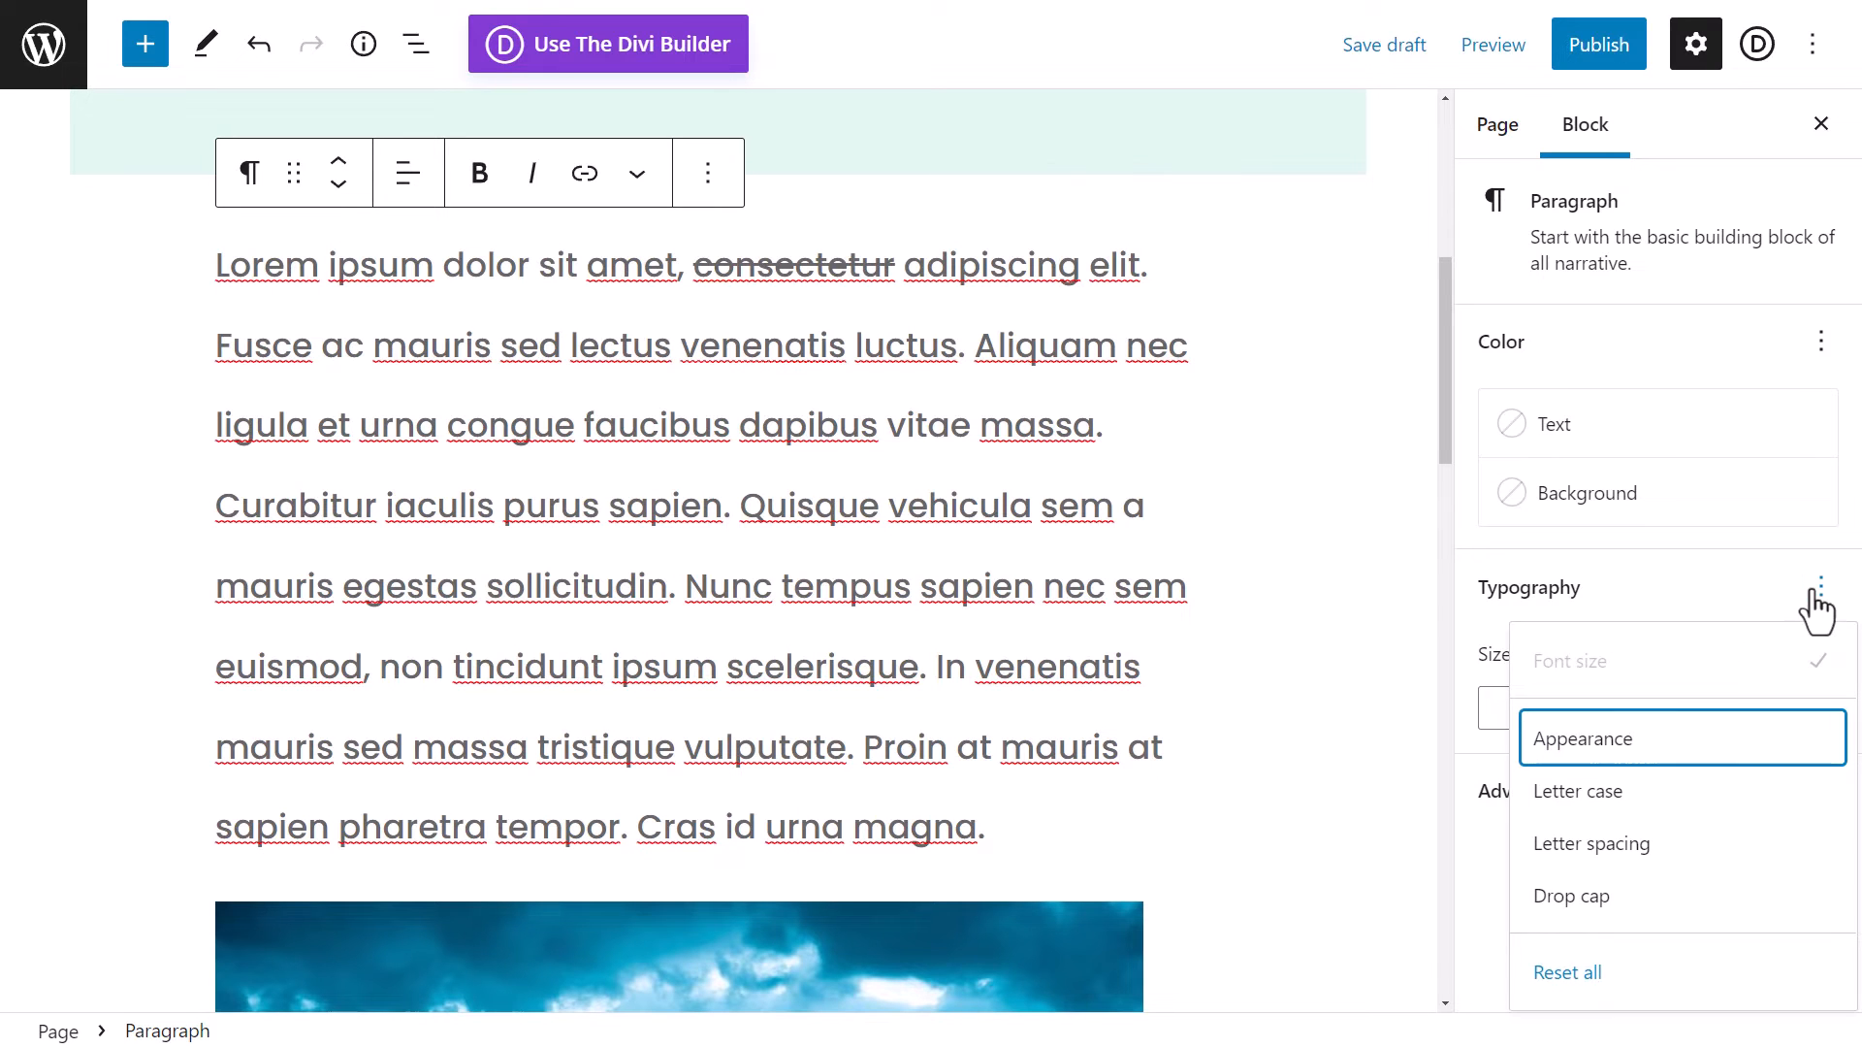
click(1630, 793)
click(1536, 824)
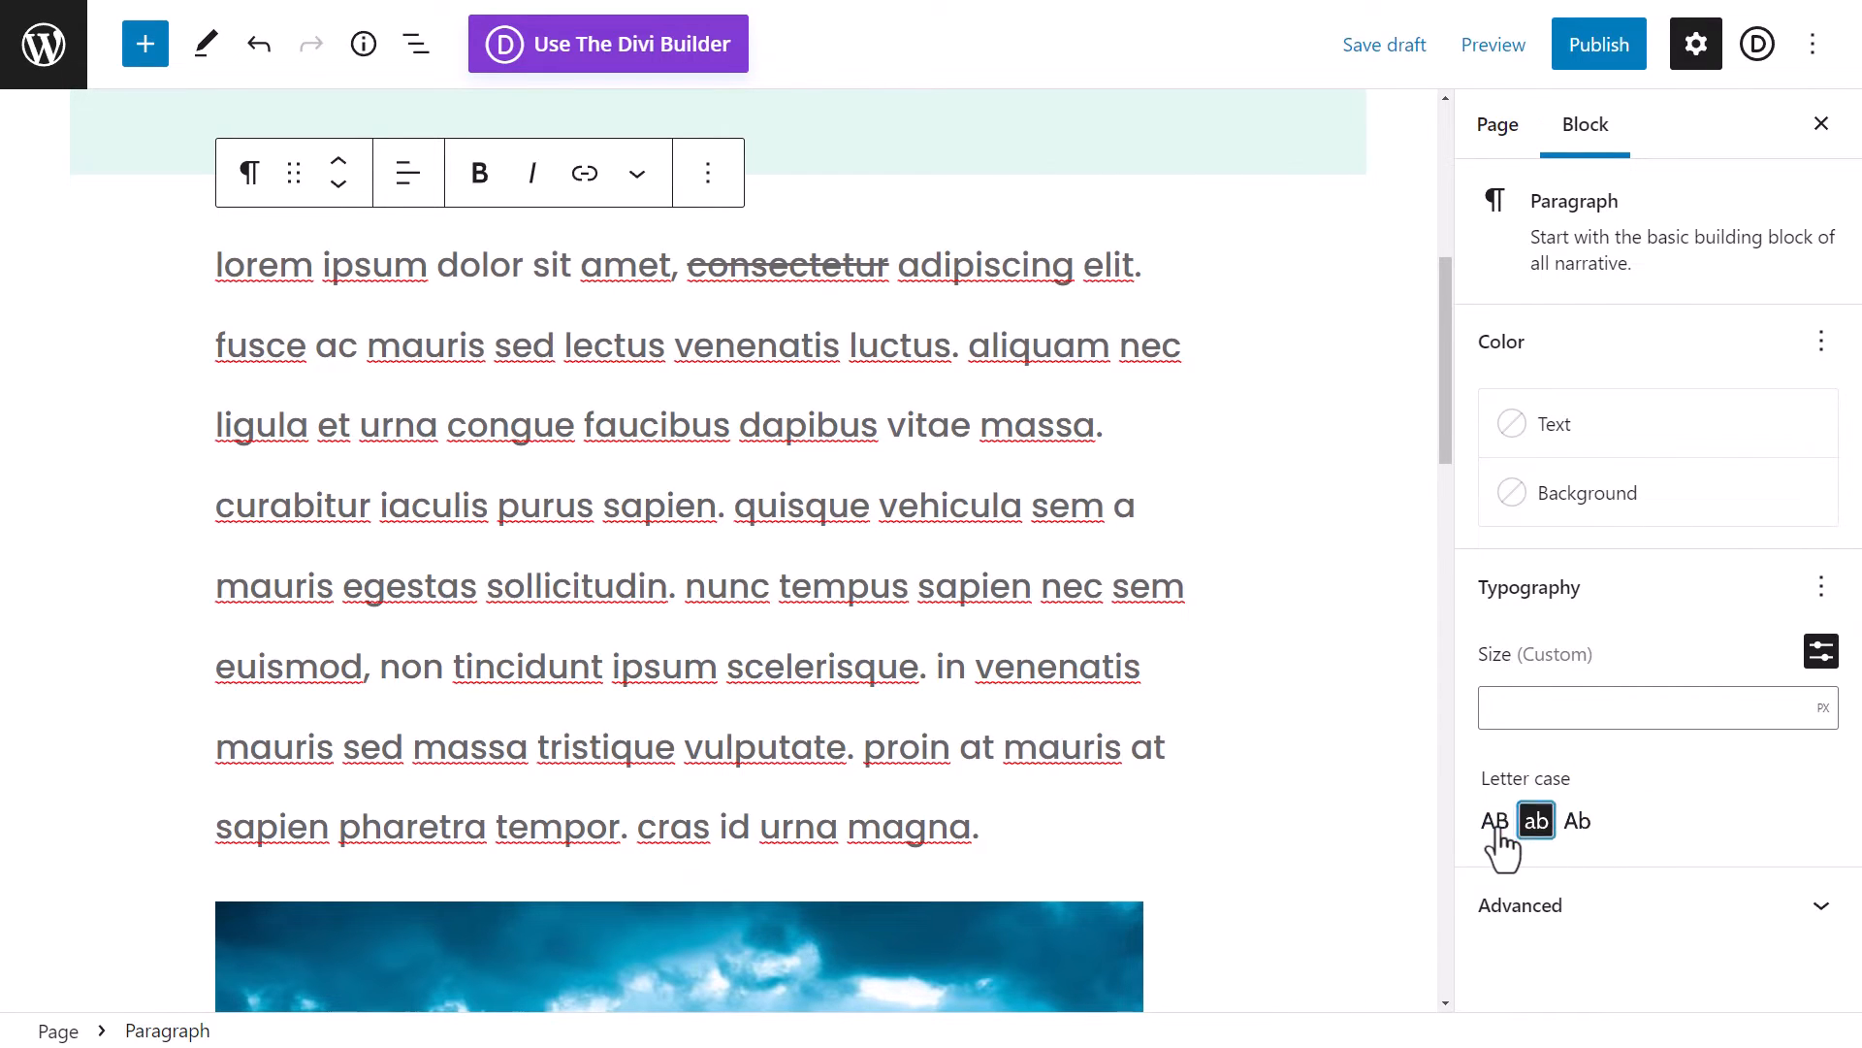
click(1495, 827)
click(1537, 827)
click(1575, 823)
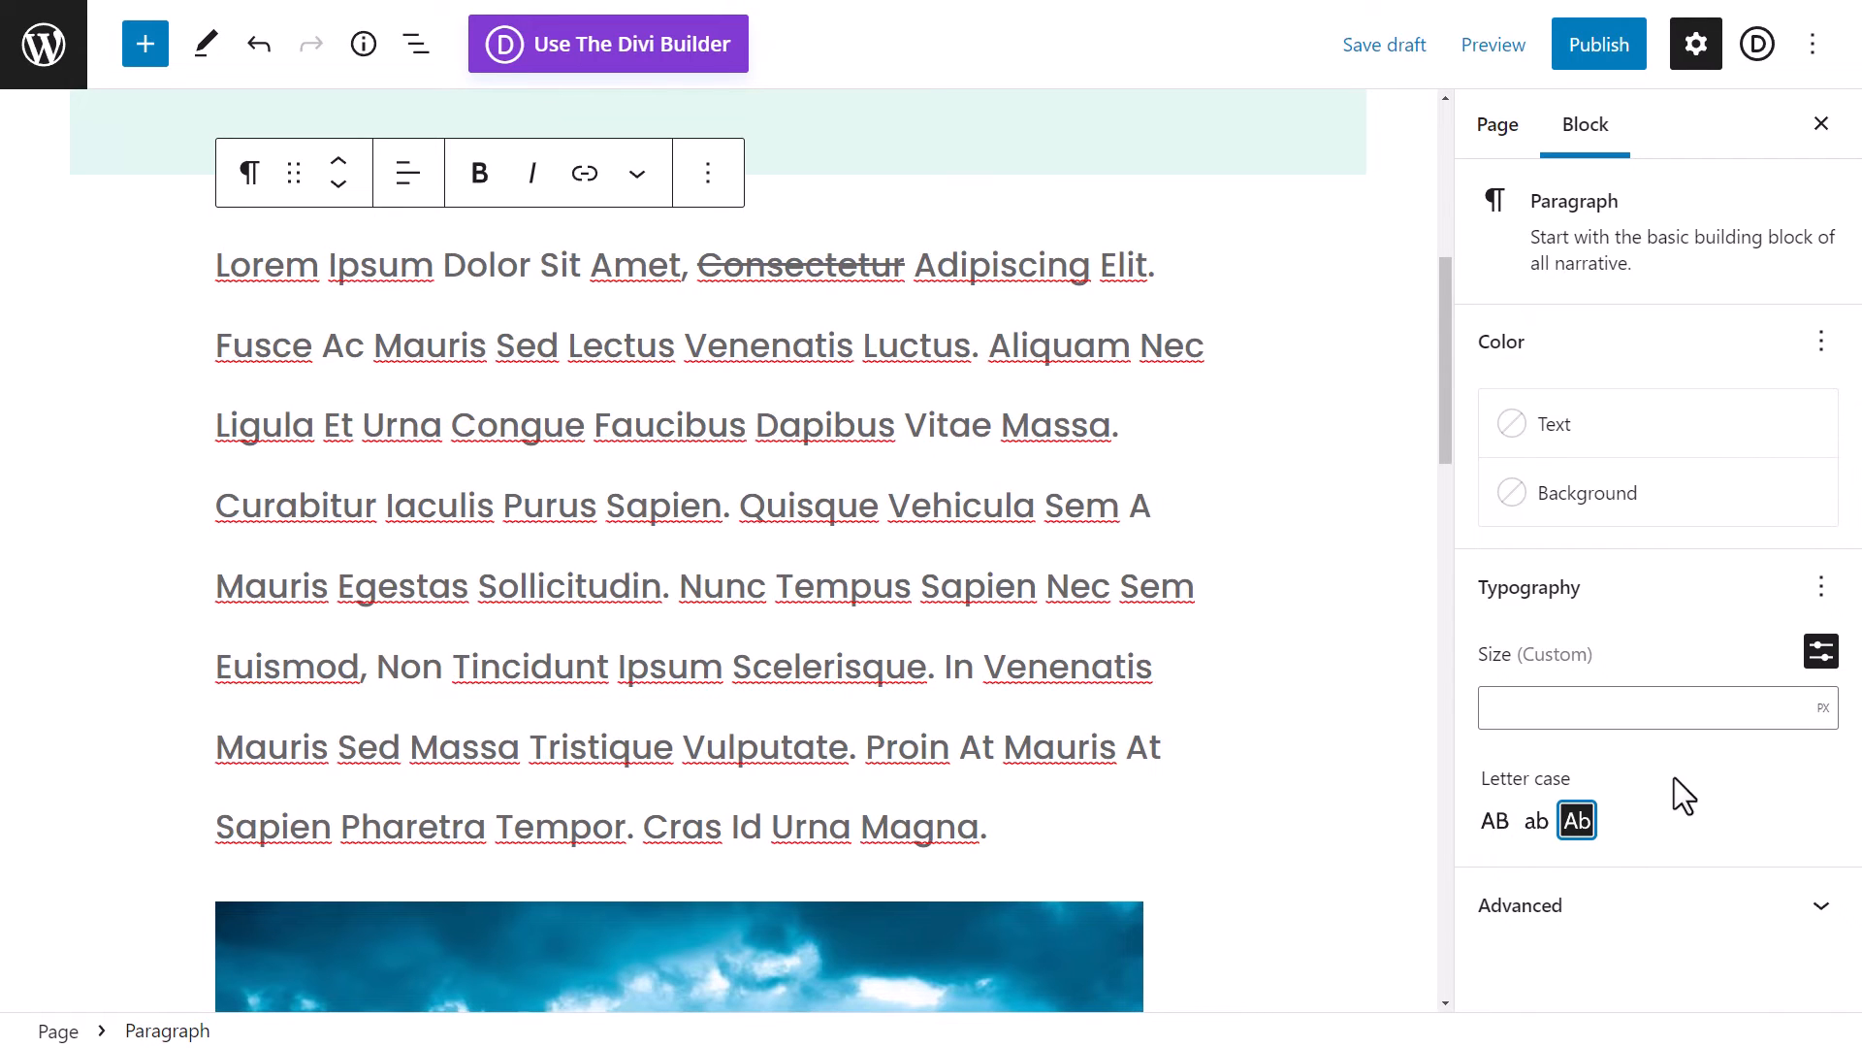
- Try a drop cap on the "Lorem ipsum" paragraph, and reset all its typography settings
click(1821, 589)
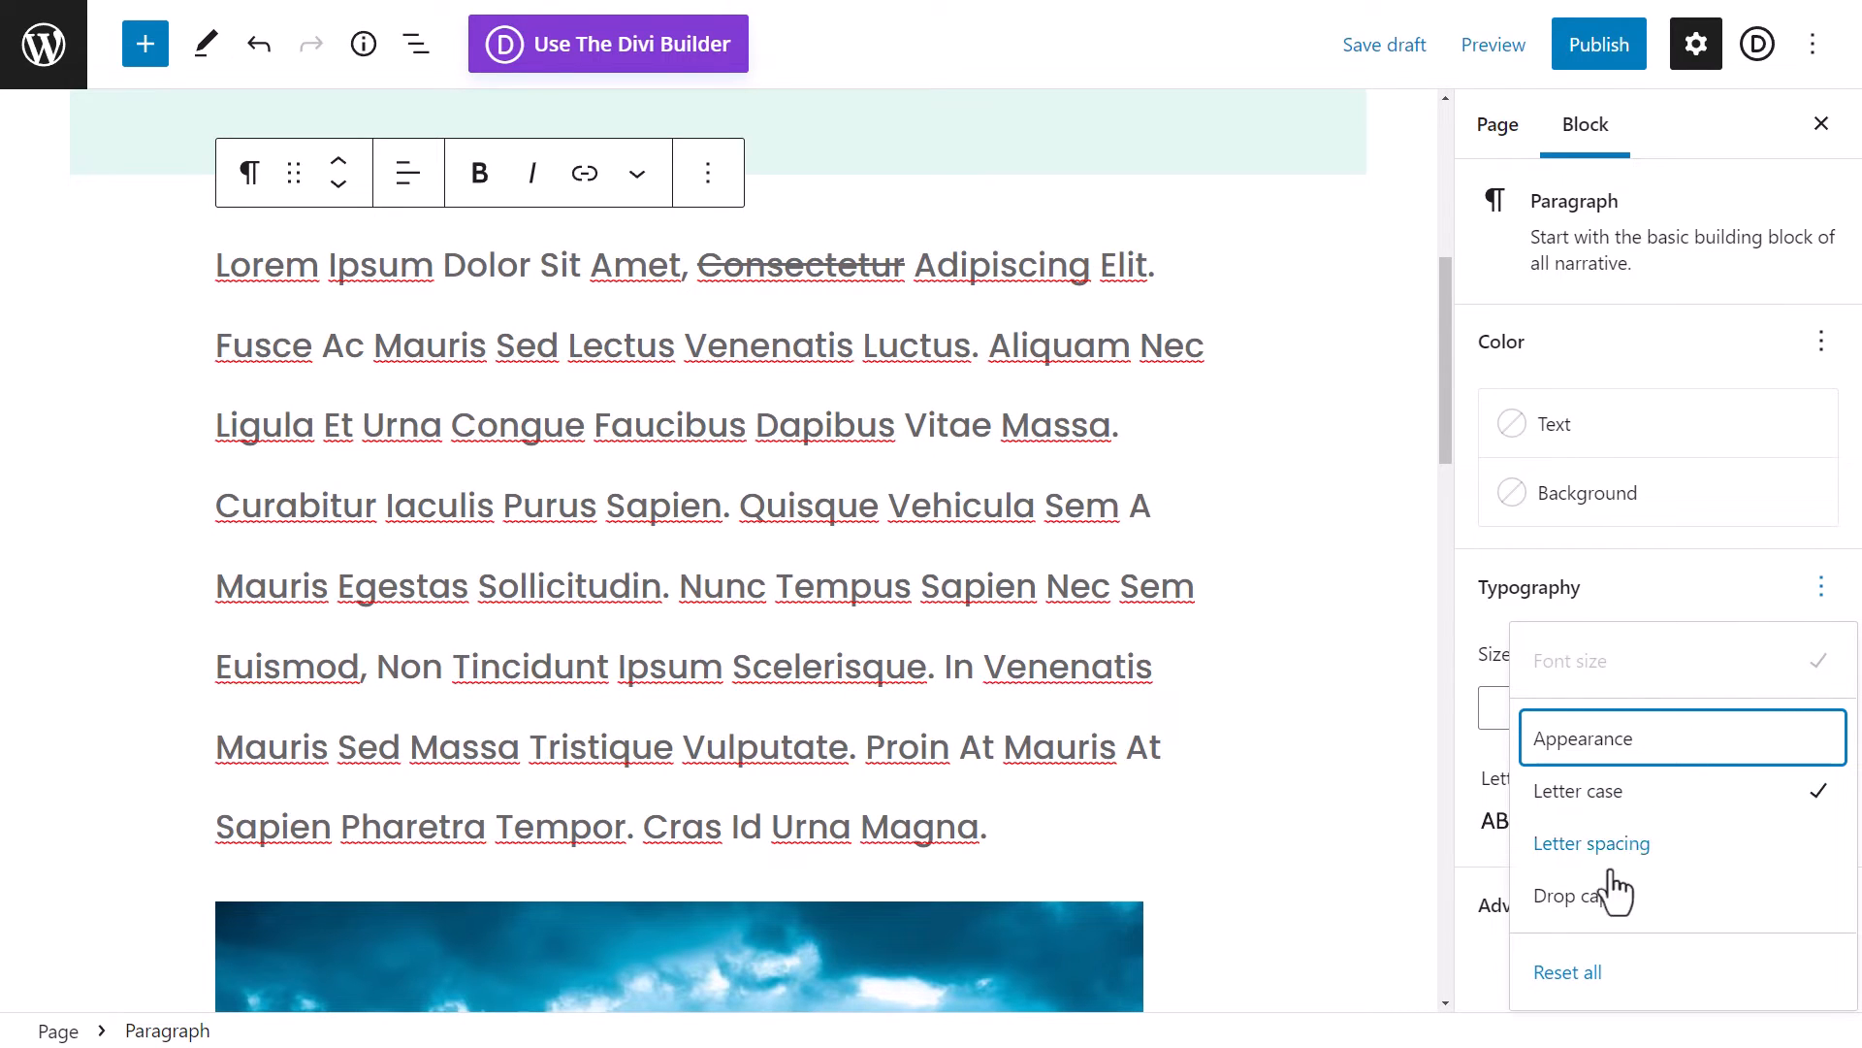
click(1590, 898)
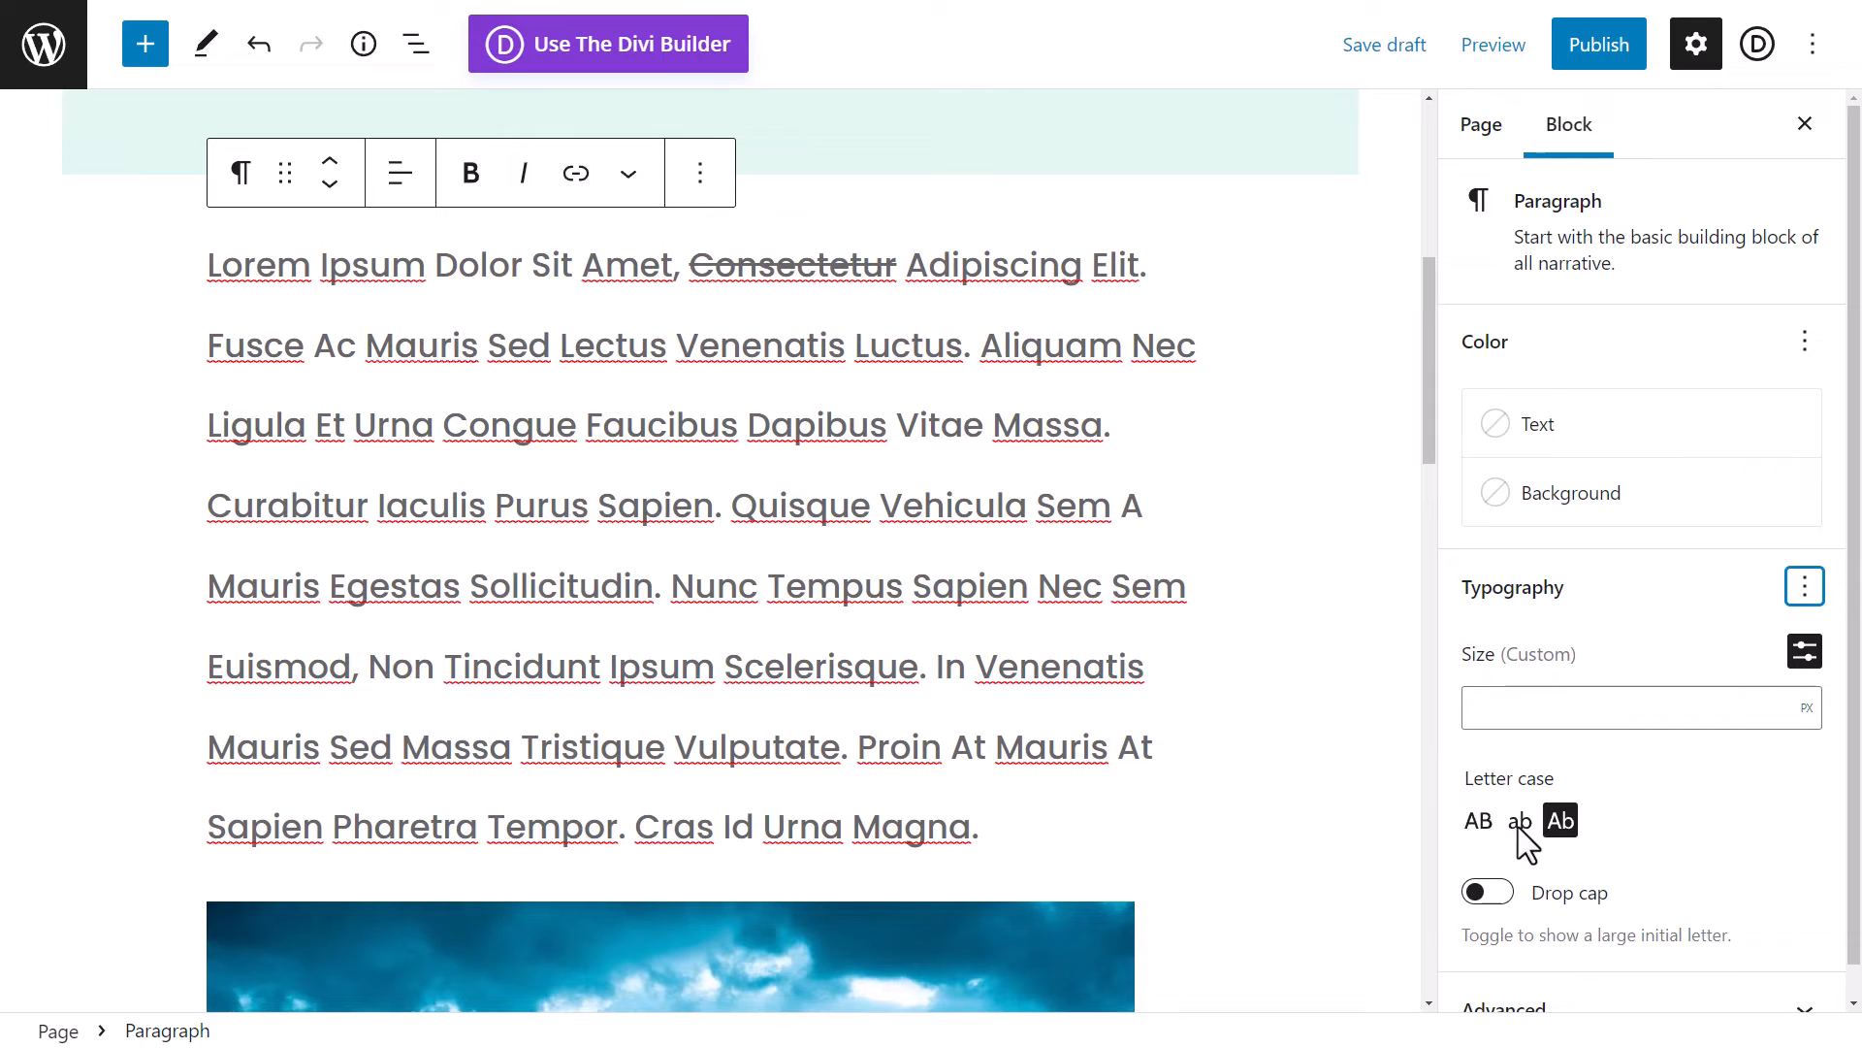
click(1487, 892)
scroll(380, 511, up, 2)
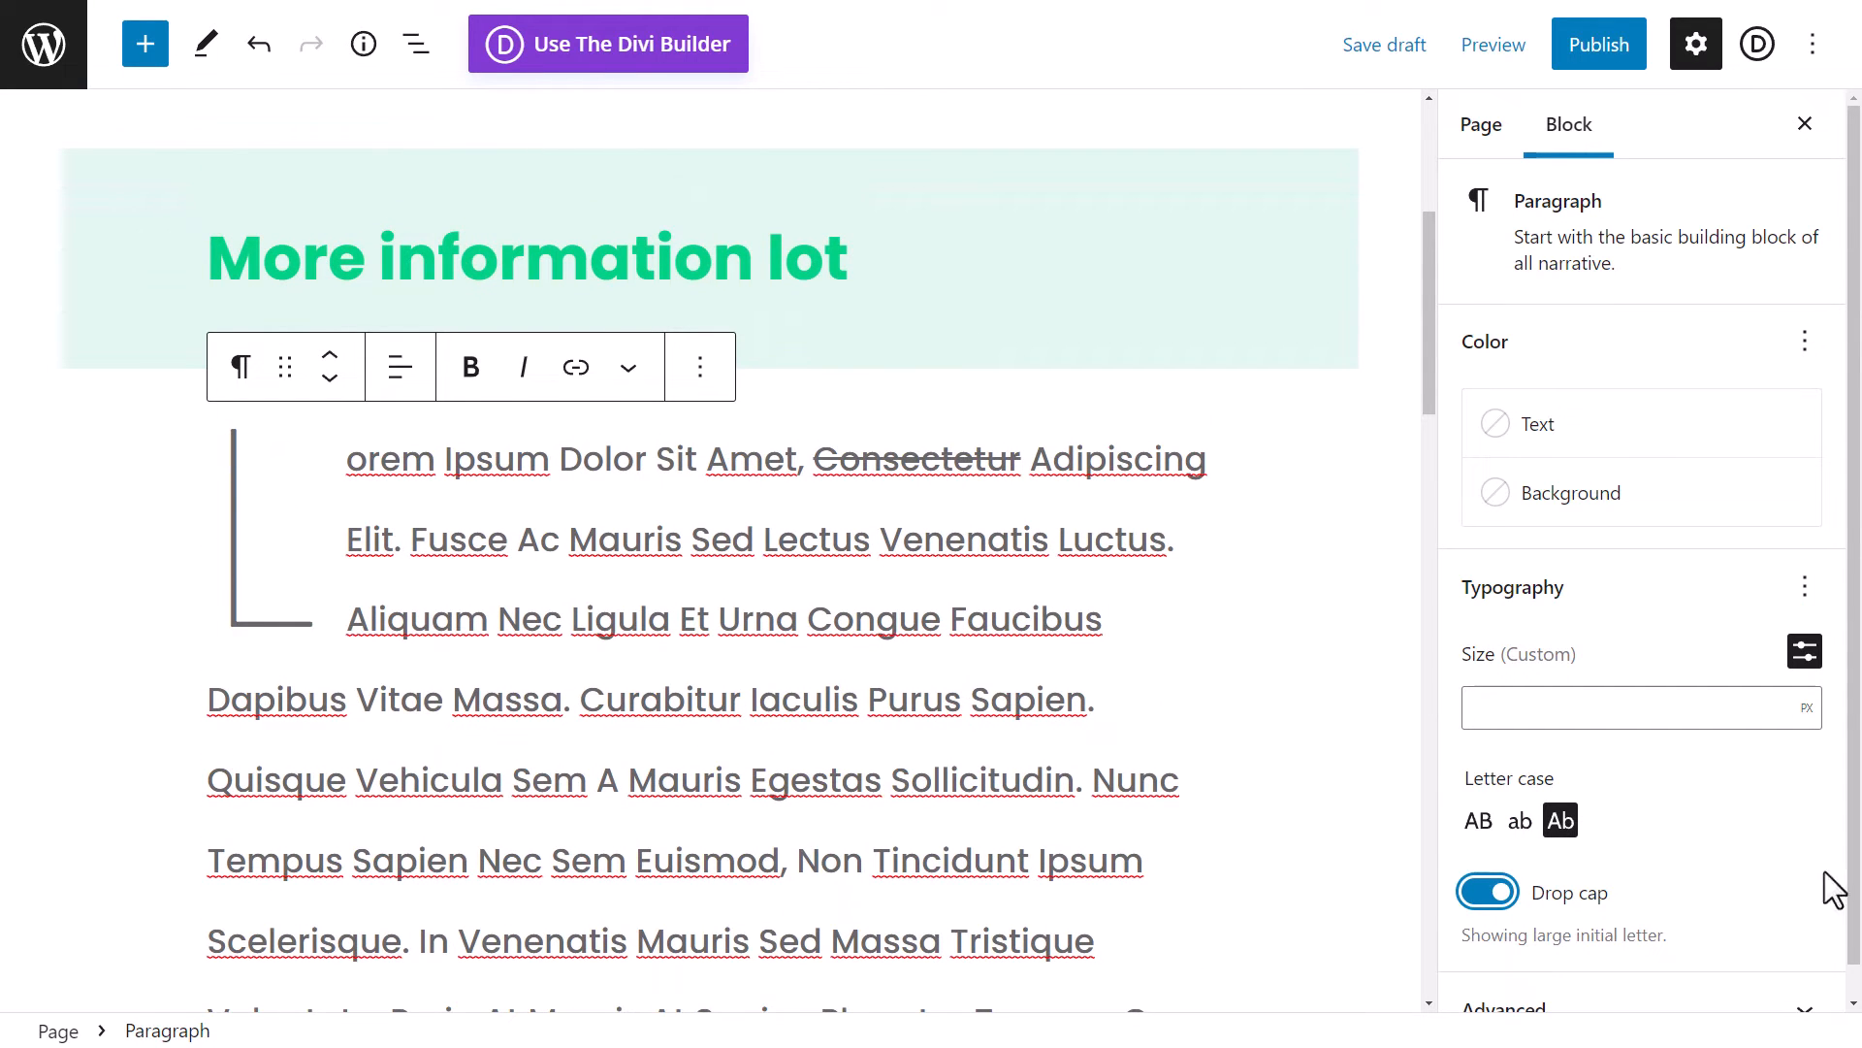
click(1805, 587)
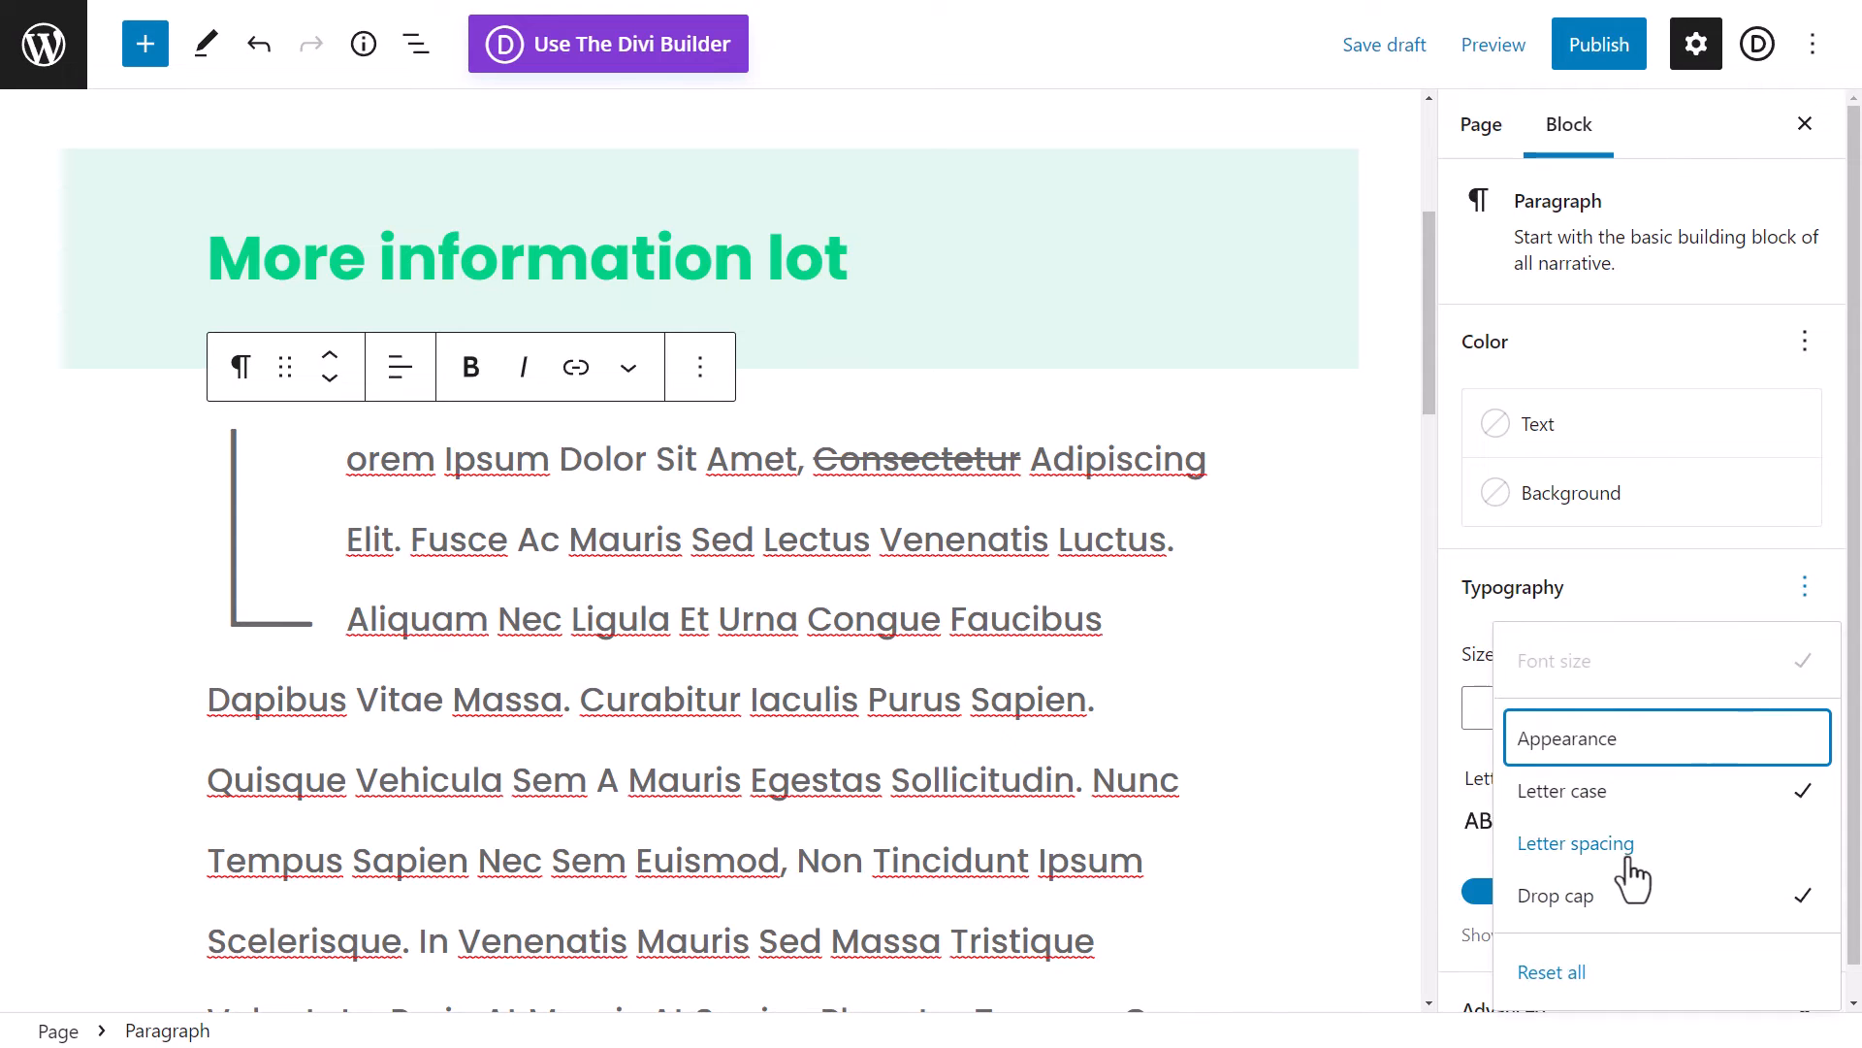
click(1555, 973)
- Convert the image below the "Lorem ipsum" paragraph into a cover block by adding a text overlay
scroll(1048, 532, down, 1)
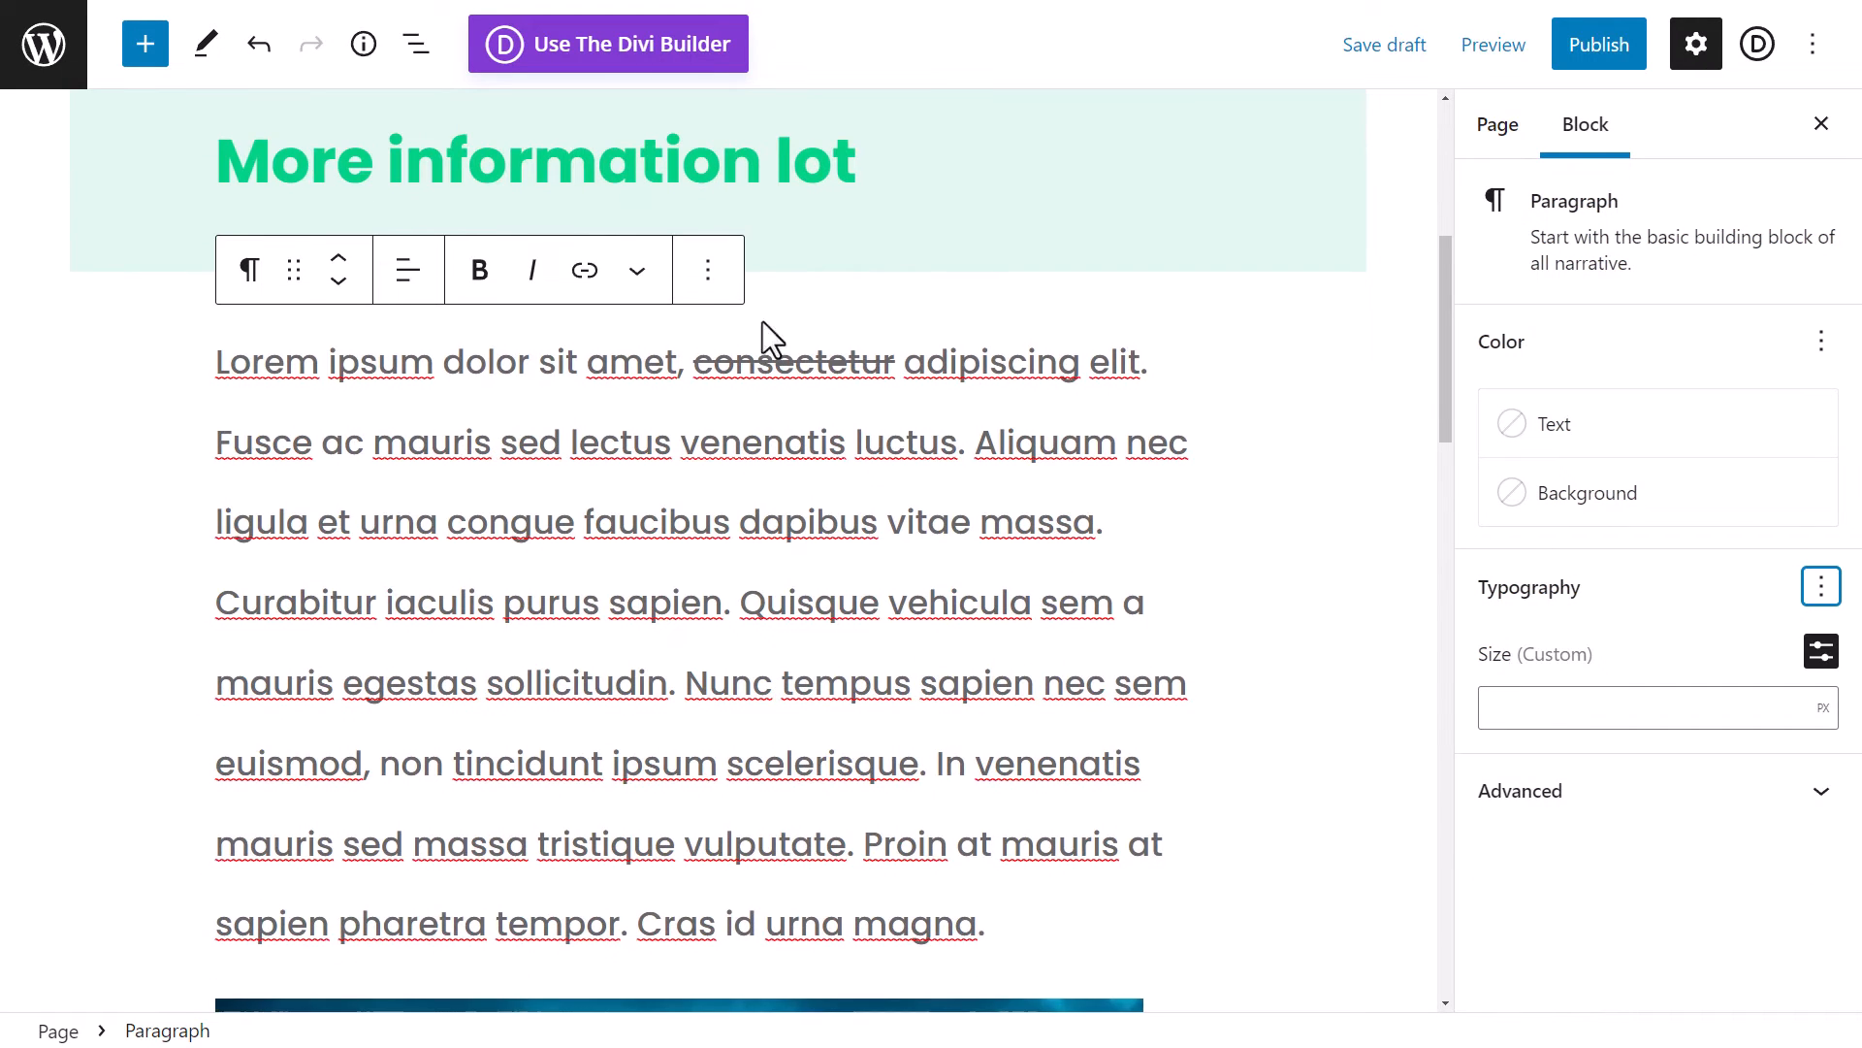
scroll(569, 644, down, 7)
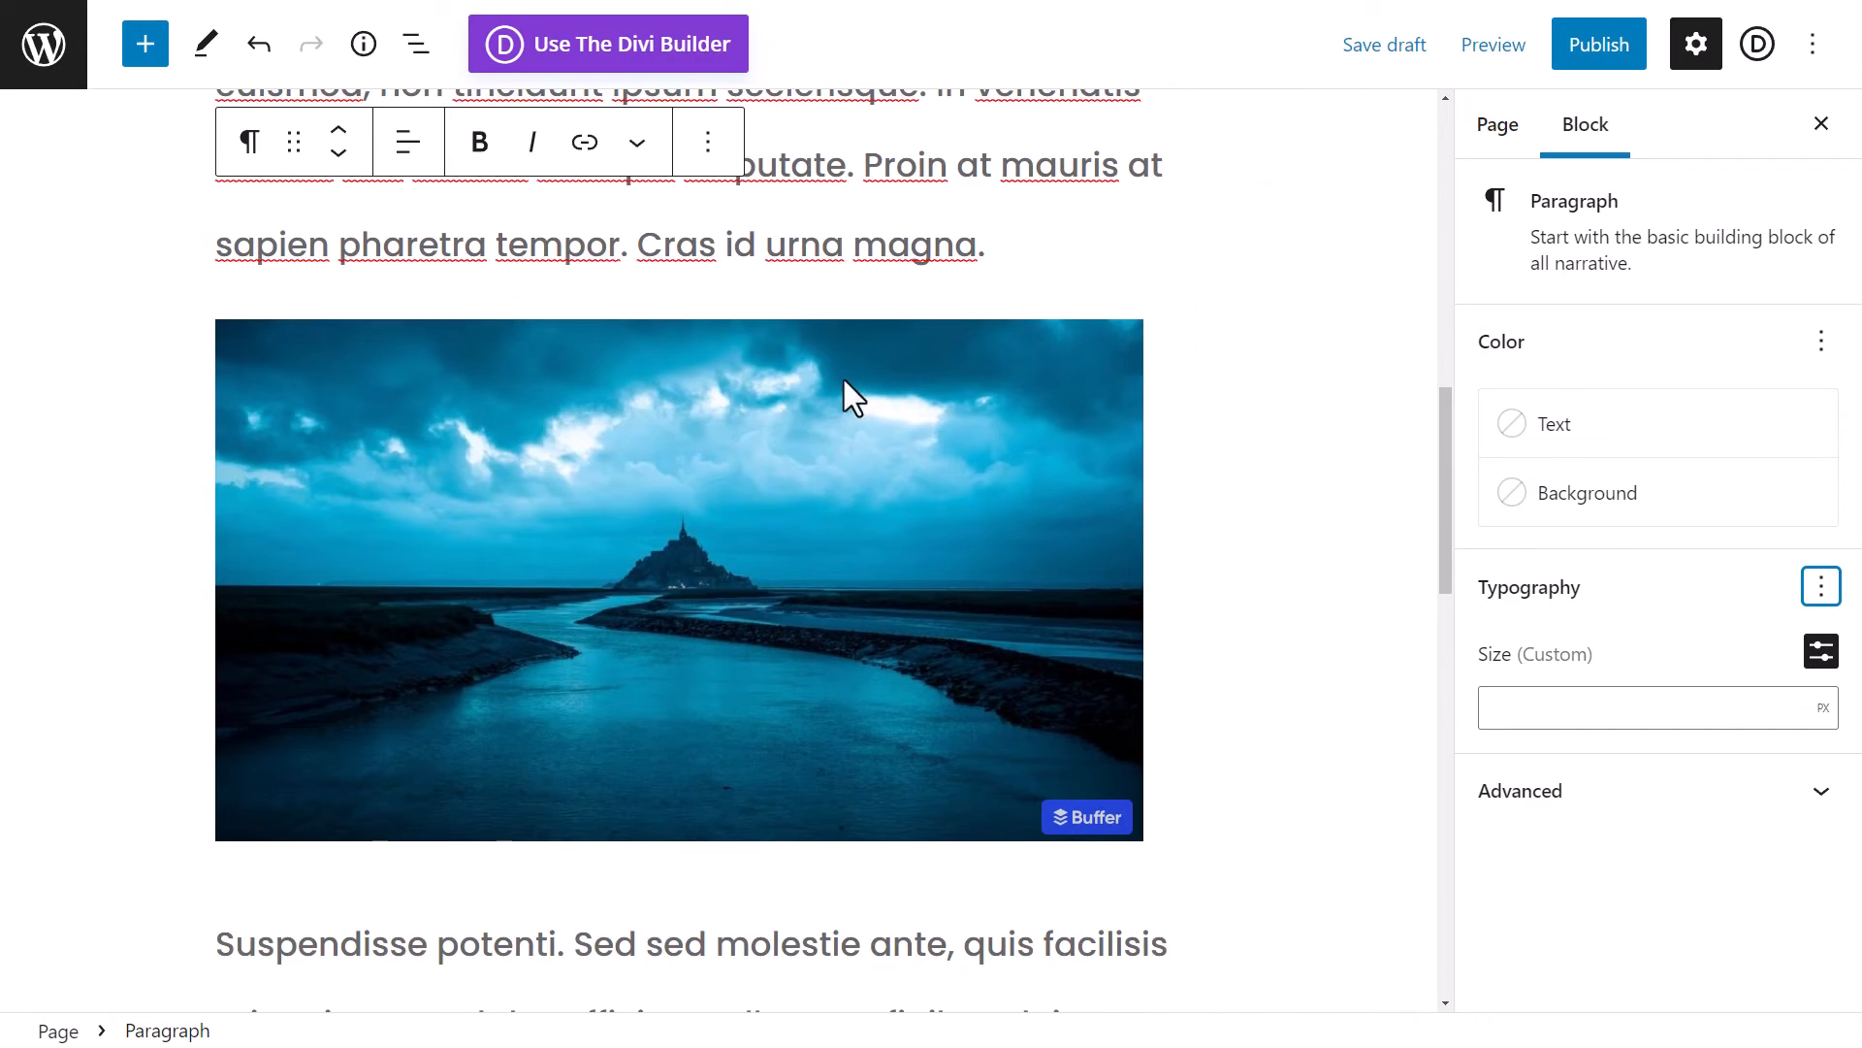
click(637, 511)
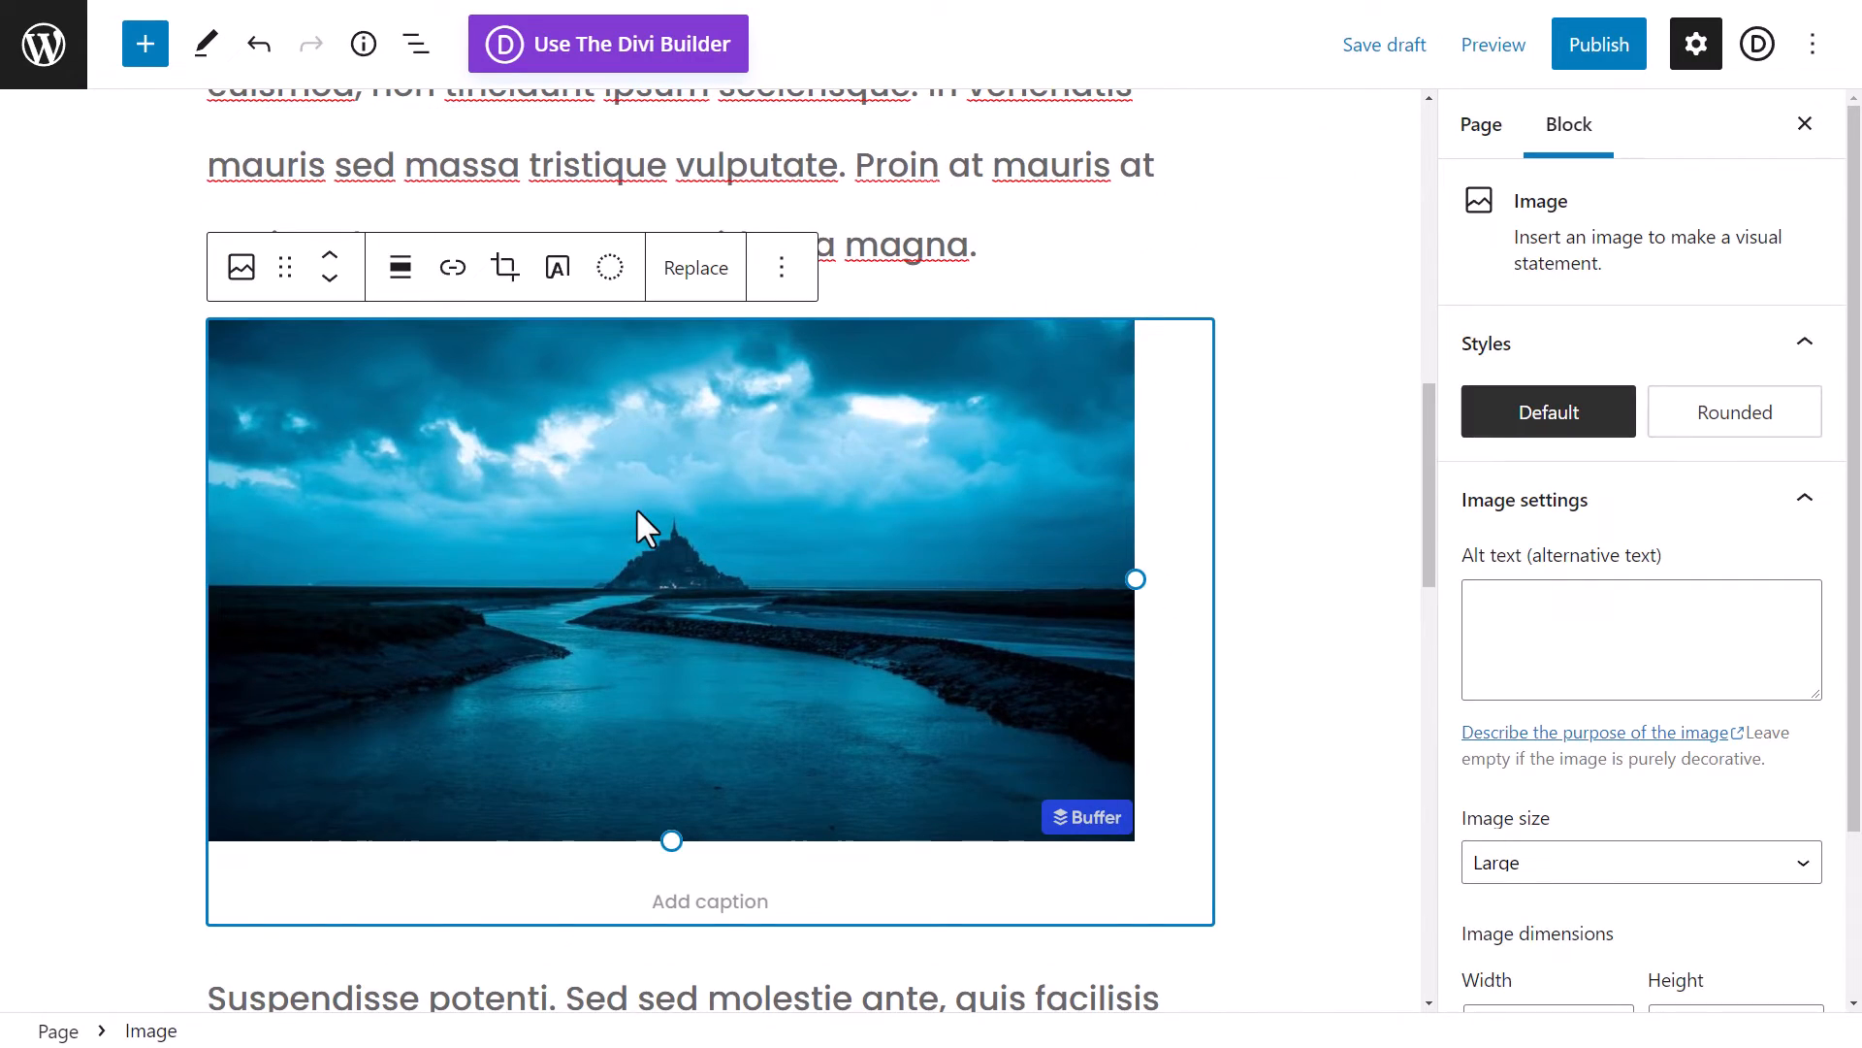
click(558, 272)
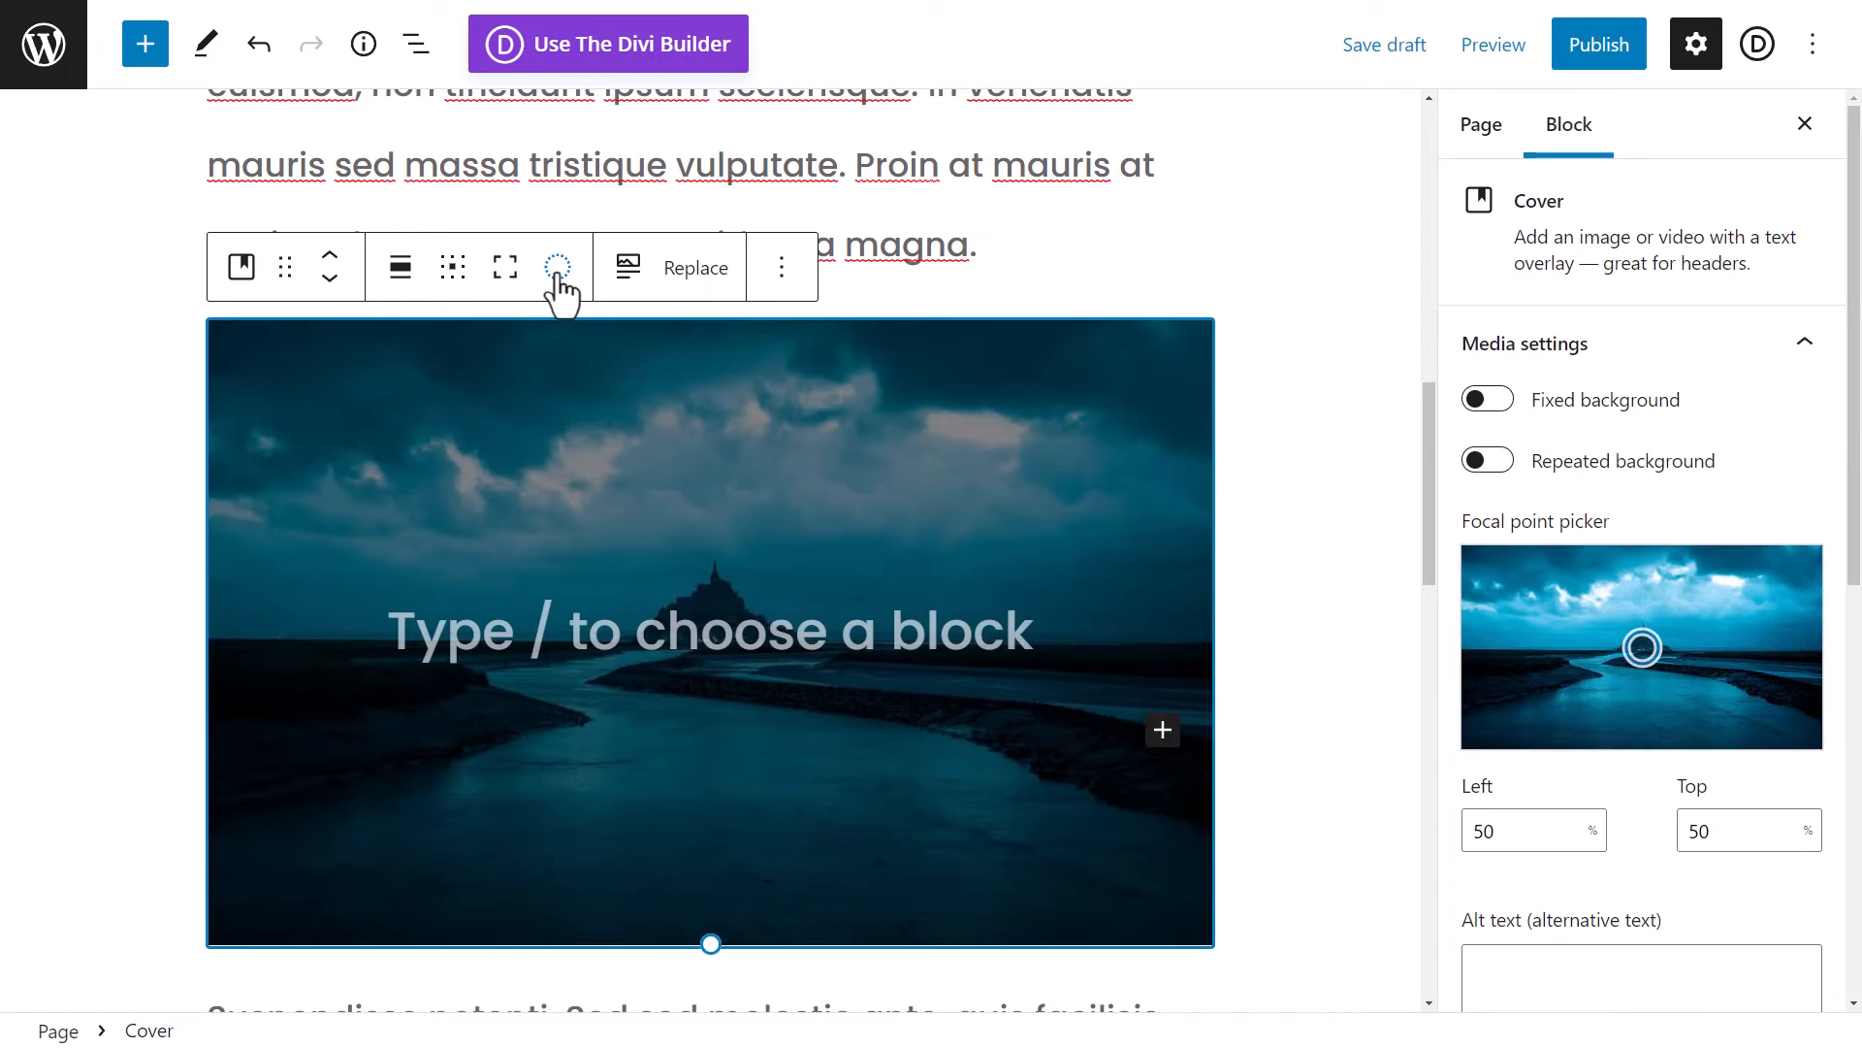
- Try the overlay text "This is text!" on the cover image, and undo the text entry
click(1014, 625)
text(Th)
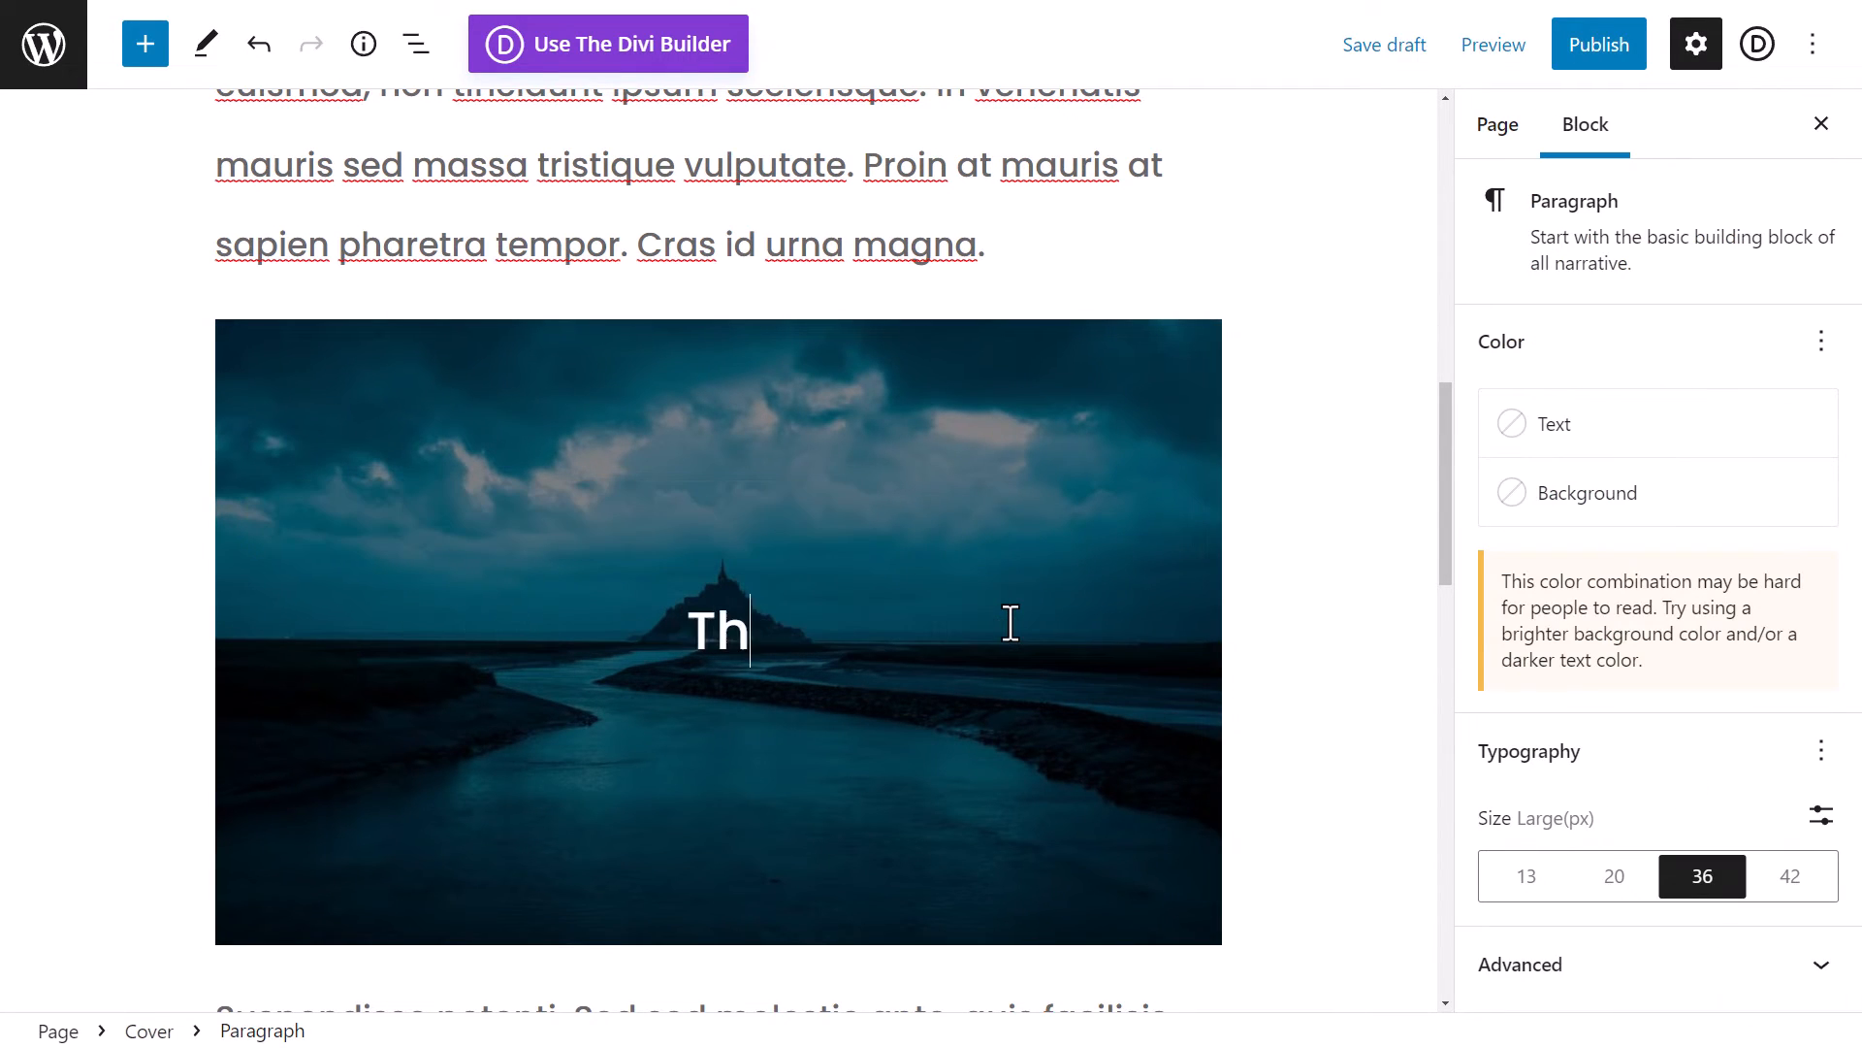
text(is is text!)
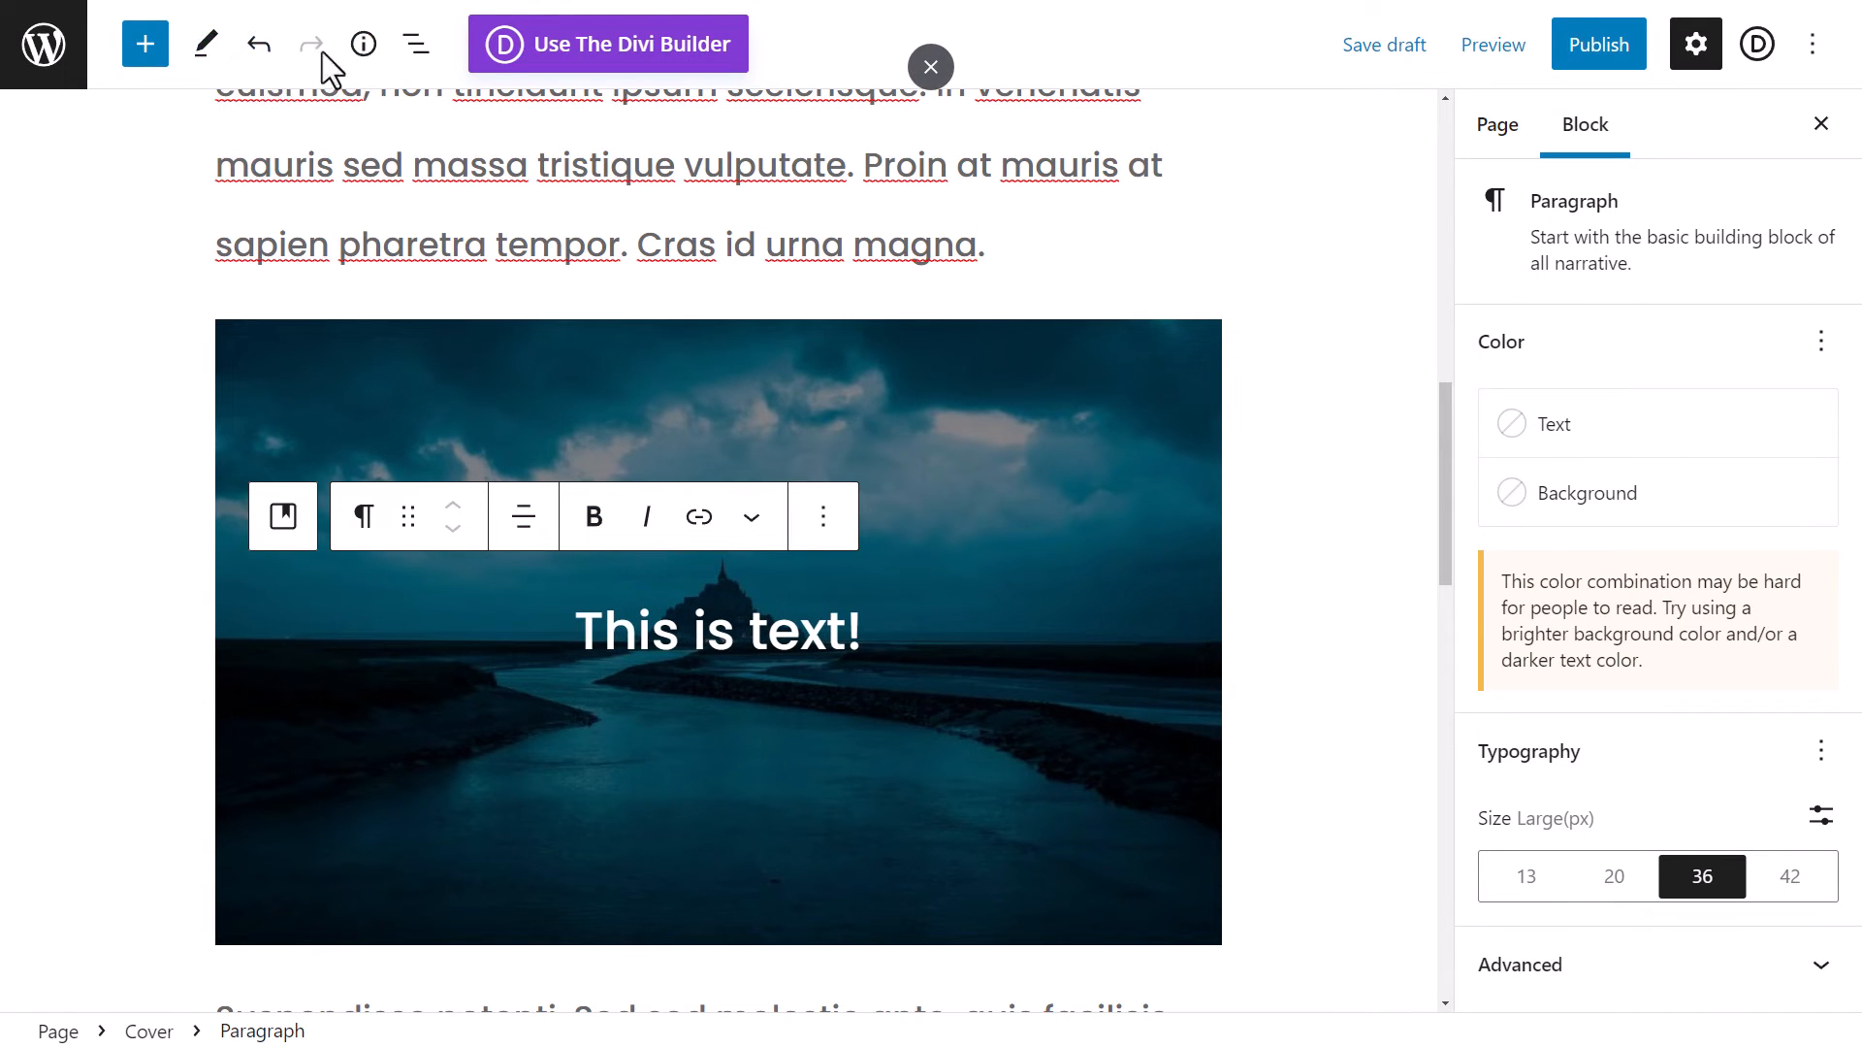
click(260, 50)
click(260, 53)
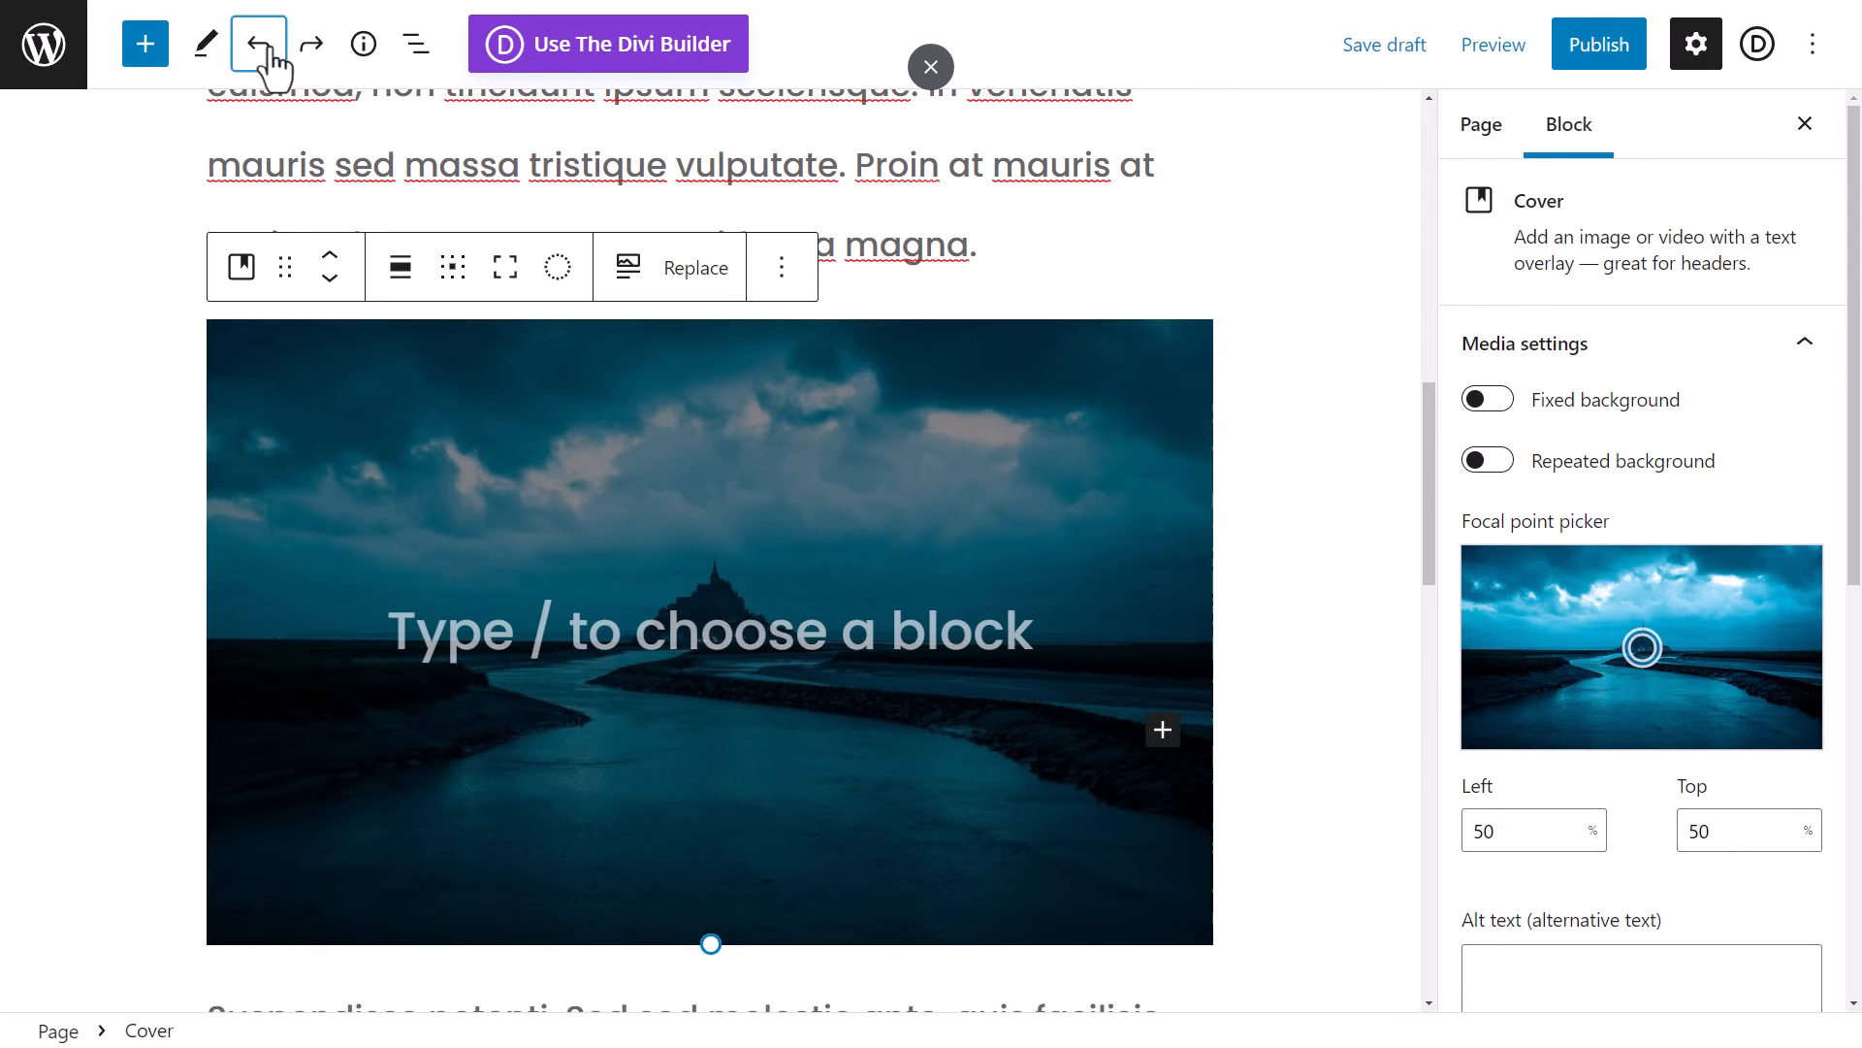
- Try converting the image below the "Lorem ipsum" paragraph into a cover block, show its transform options, and undo the conversion
scroll(860, 790, down, 8)
click(869, 713)
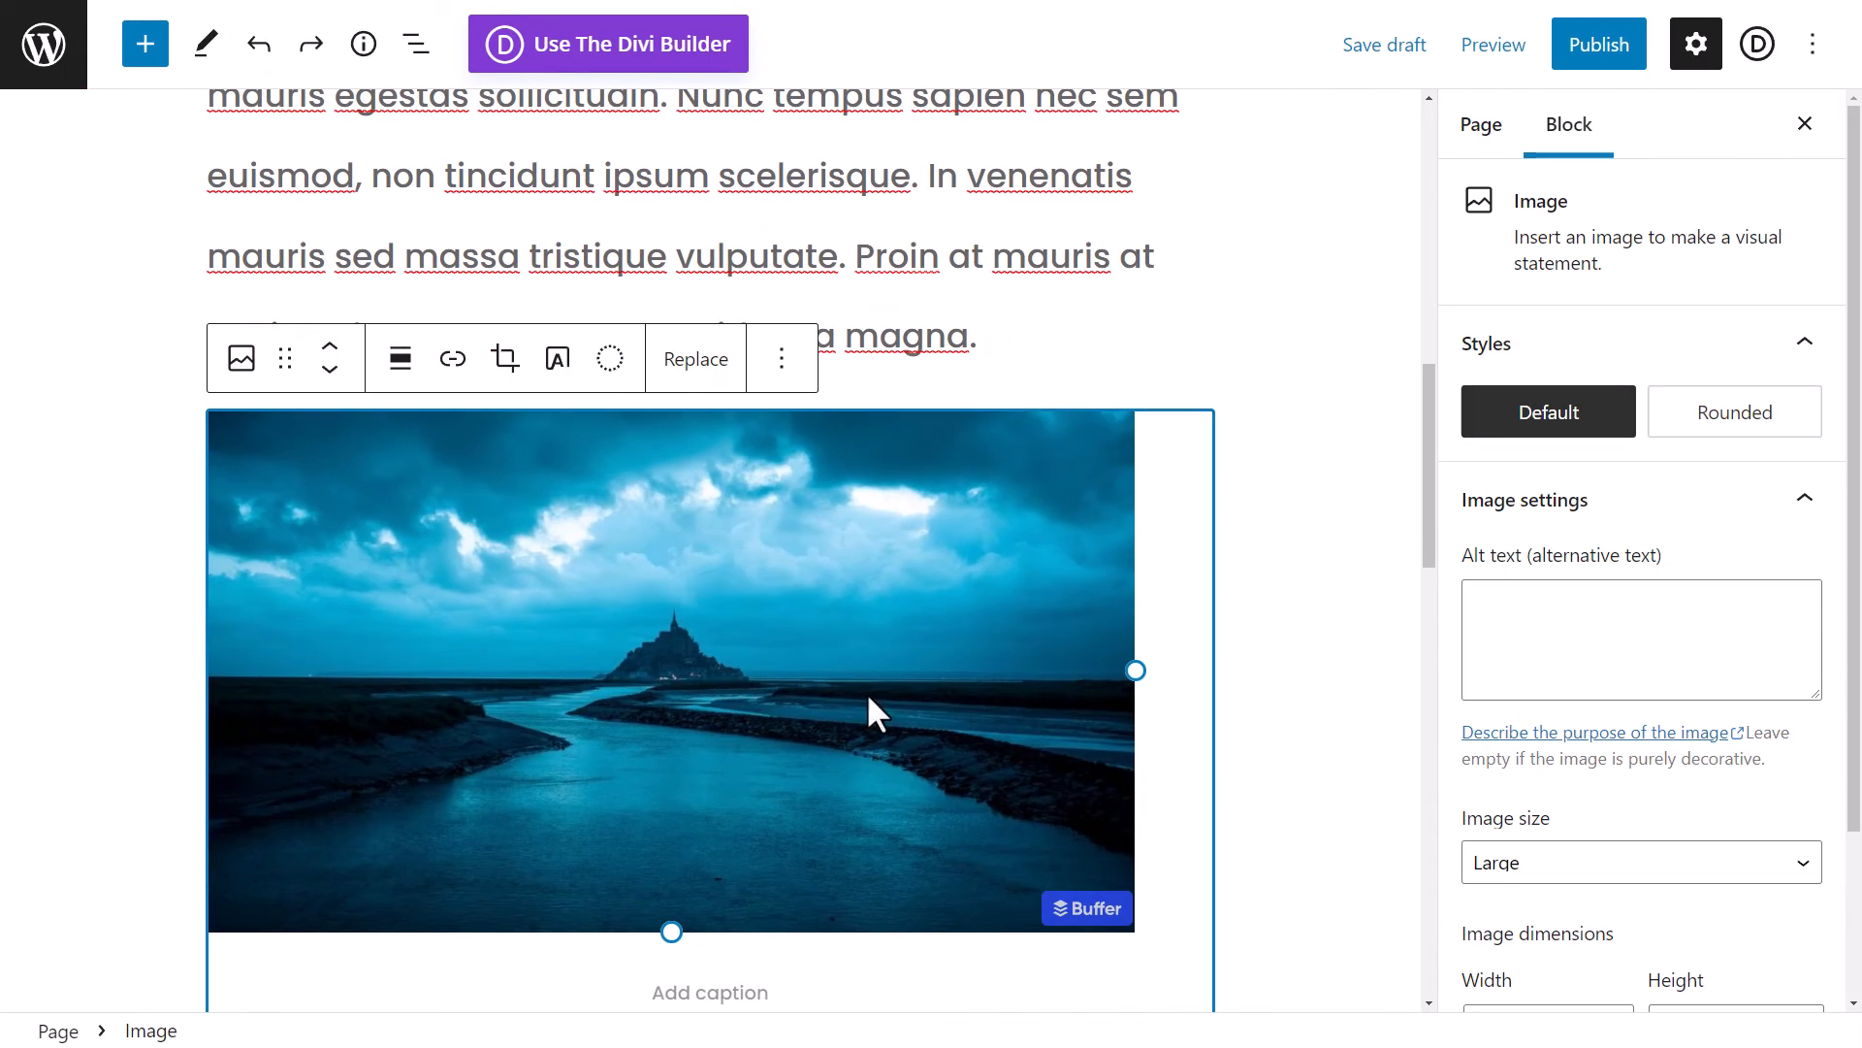
click(558, 361)
click(241, 334)
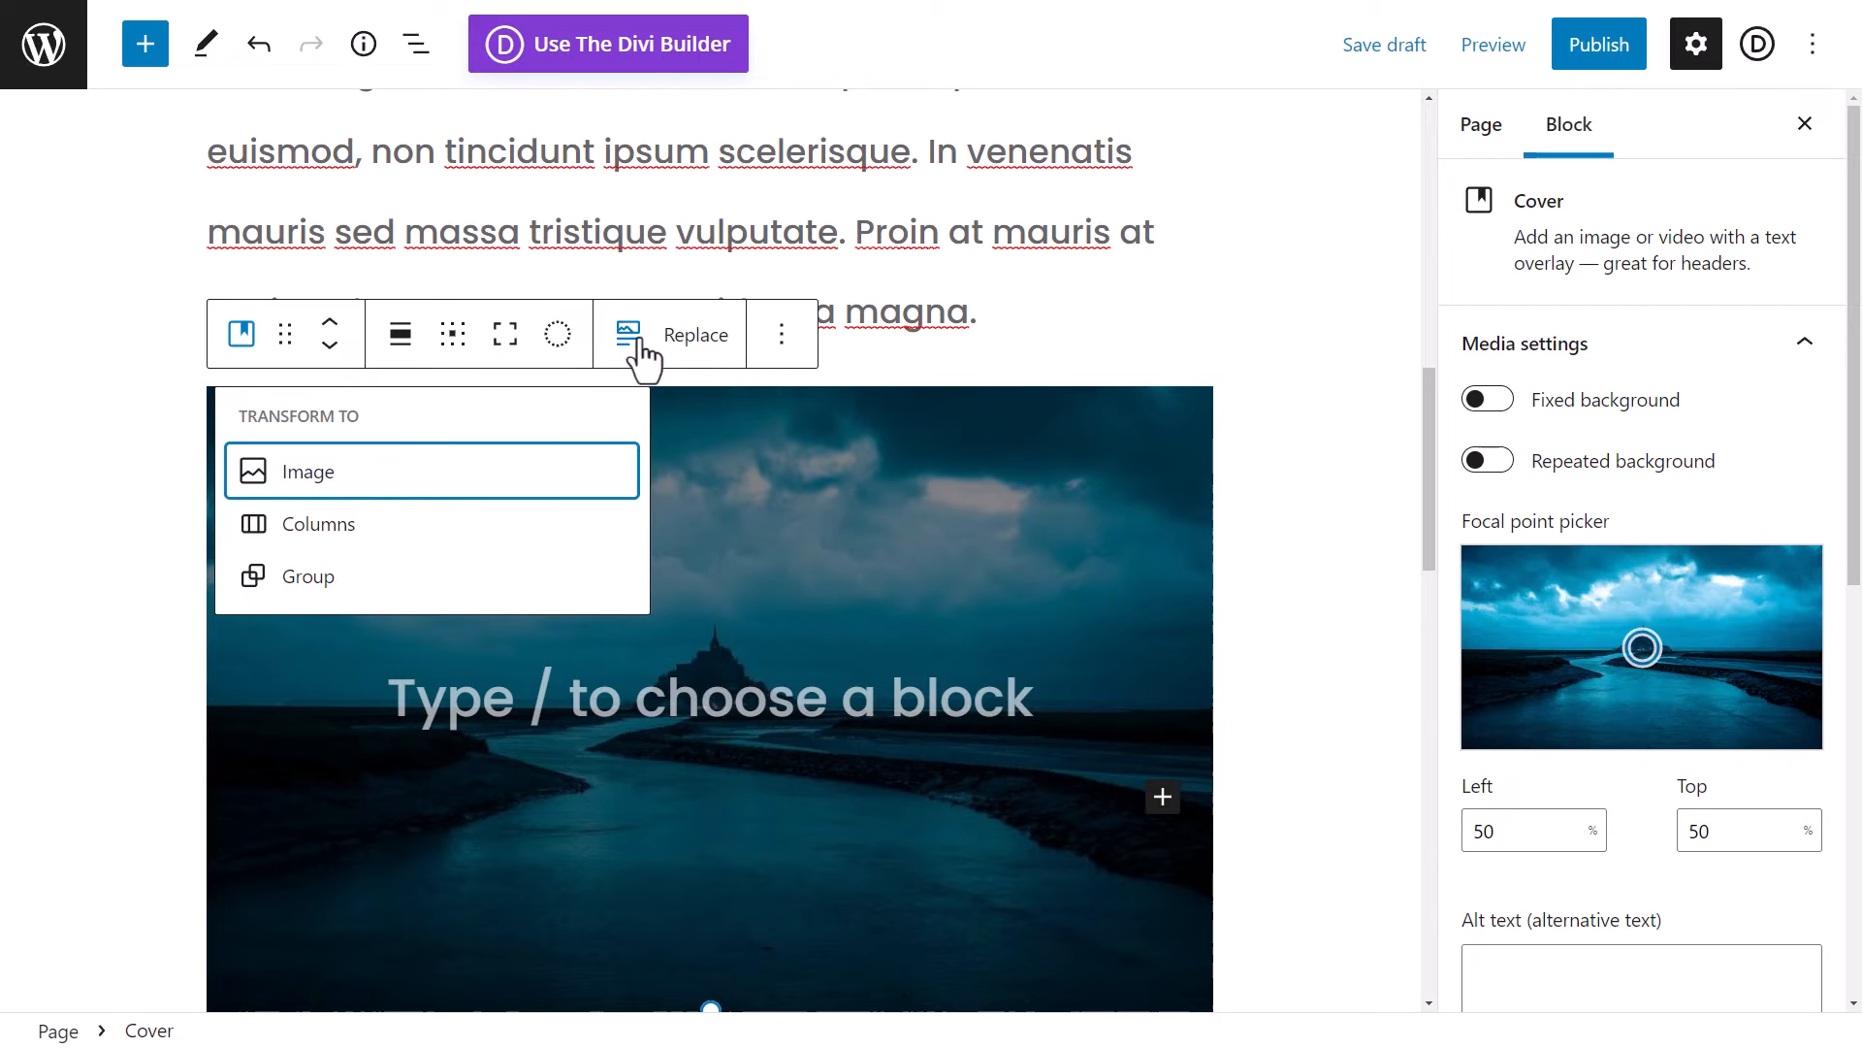
click(882, 489)
click(258, 43)
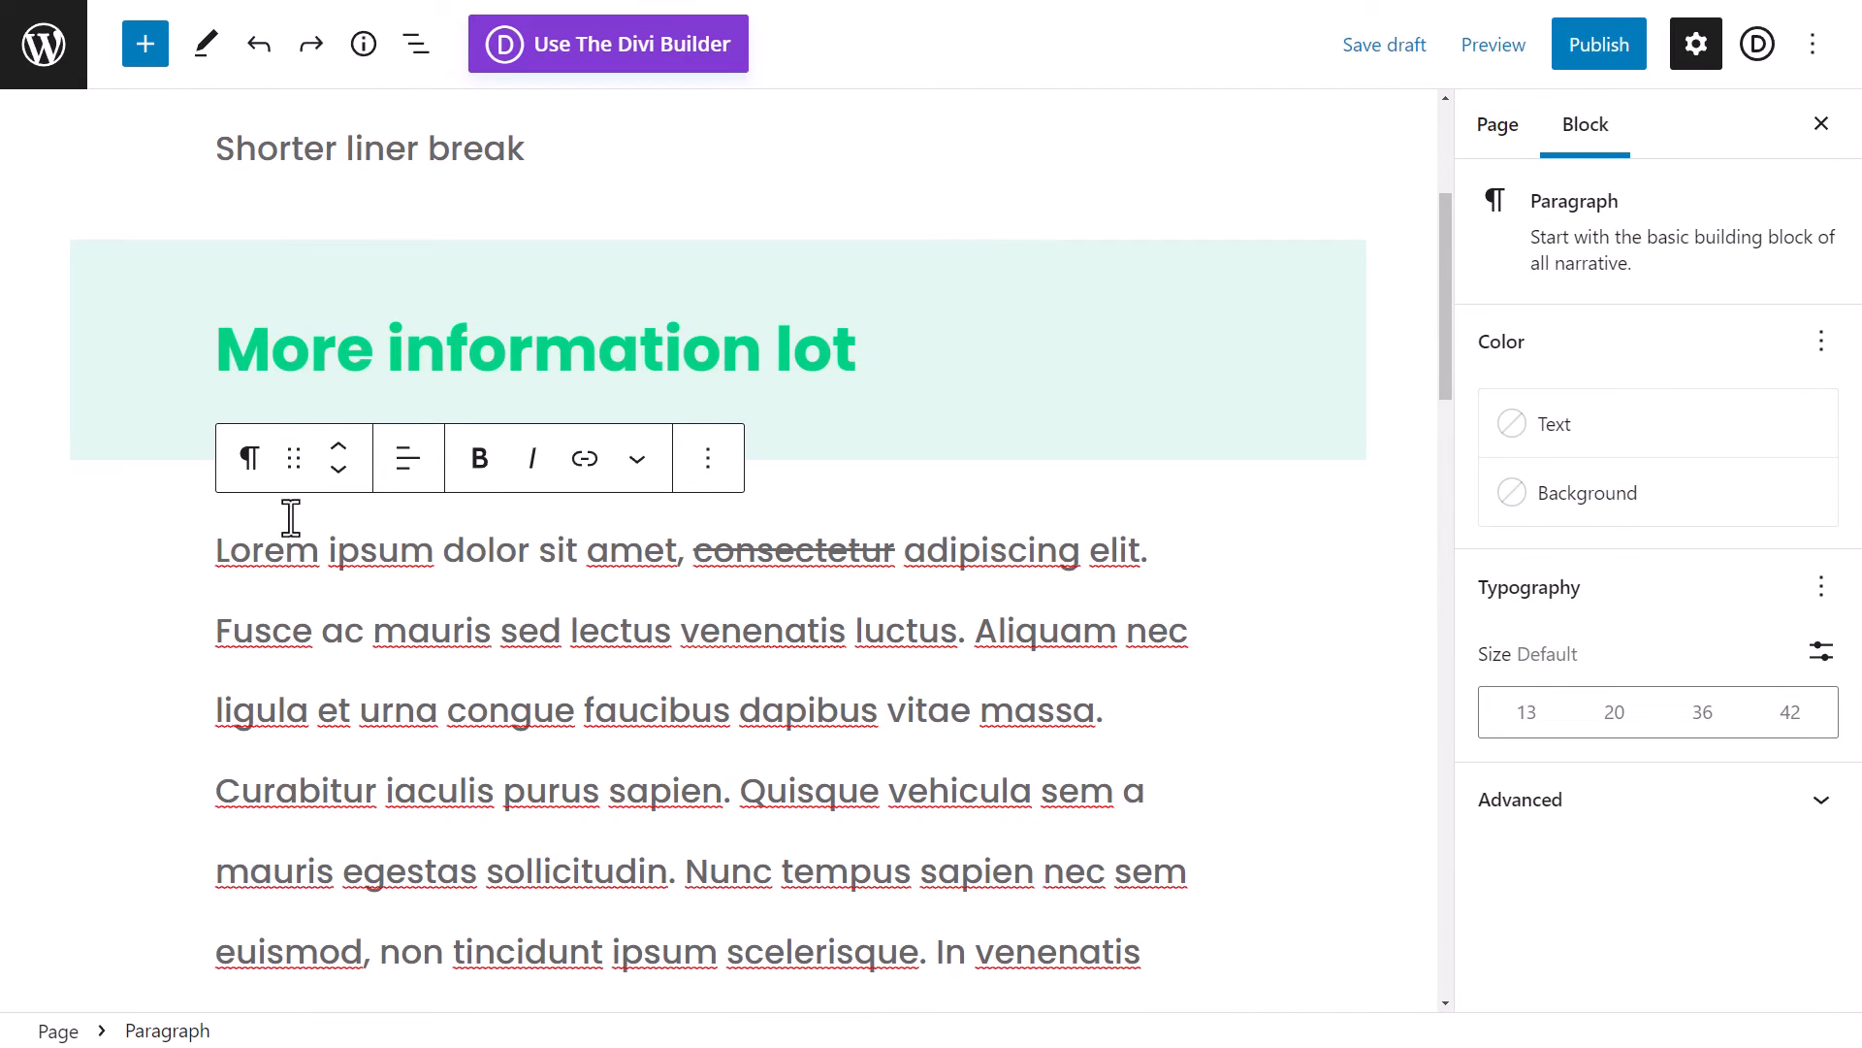
- Show the block types available for transforming the image below the "Lorem ipsum" paragraph, and dismiss the list
scroll(284, 466, down, 10)
click(295, 436)
click(242, 142)
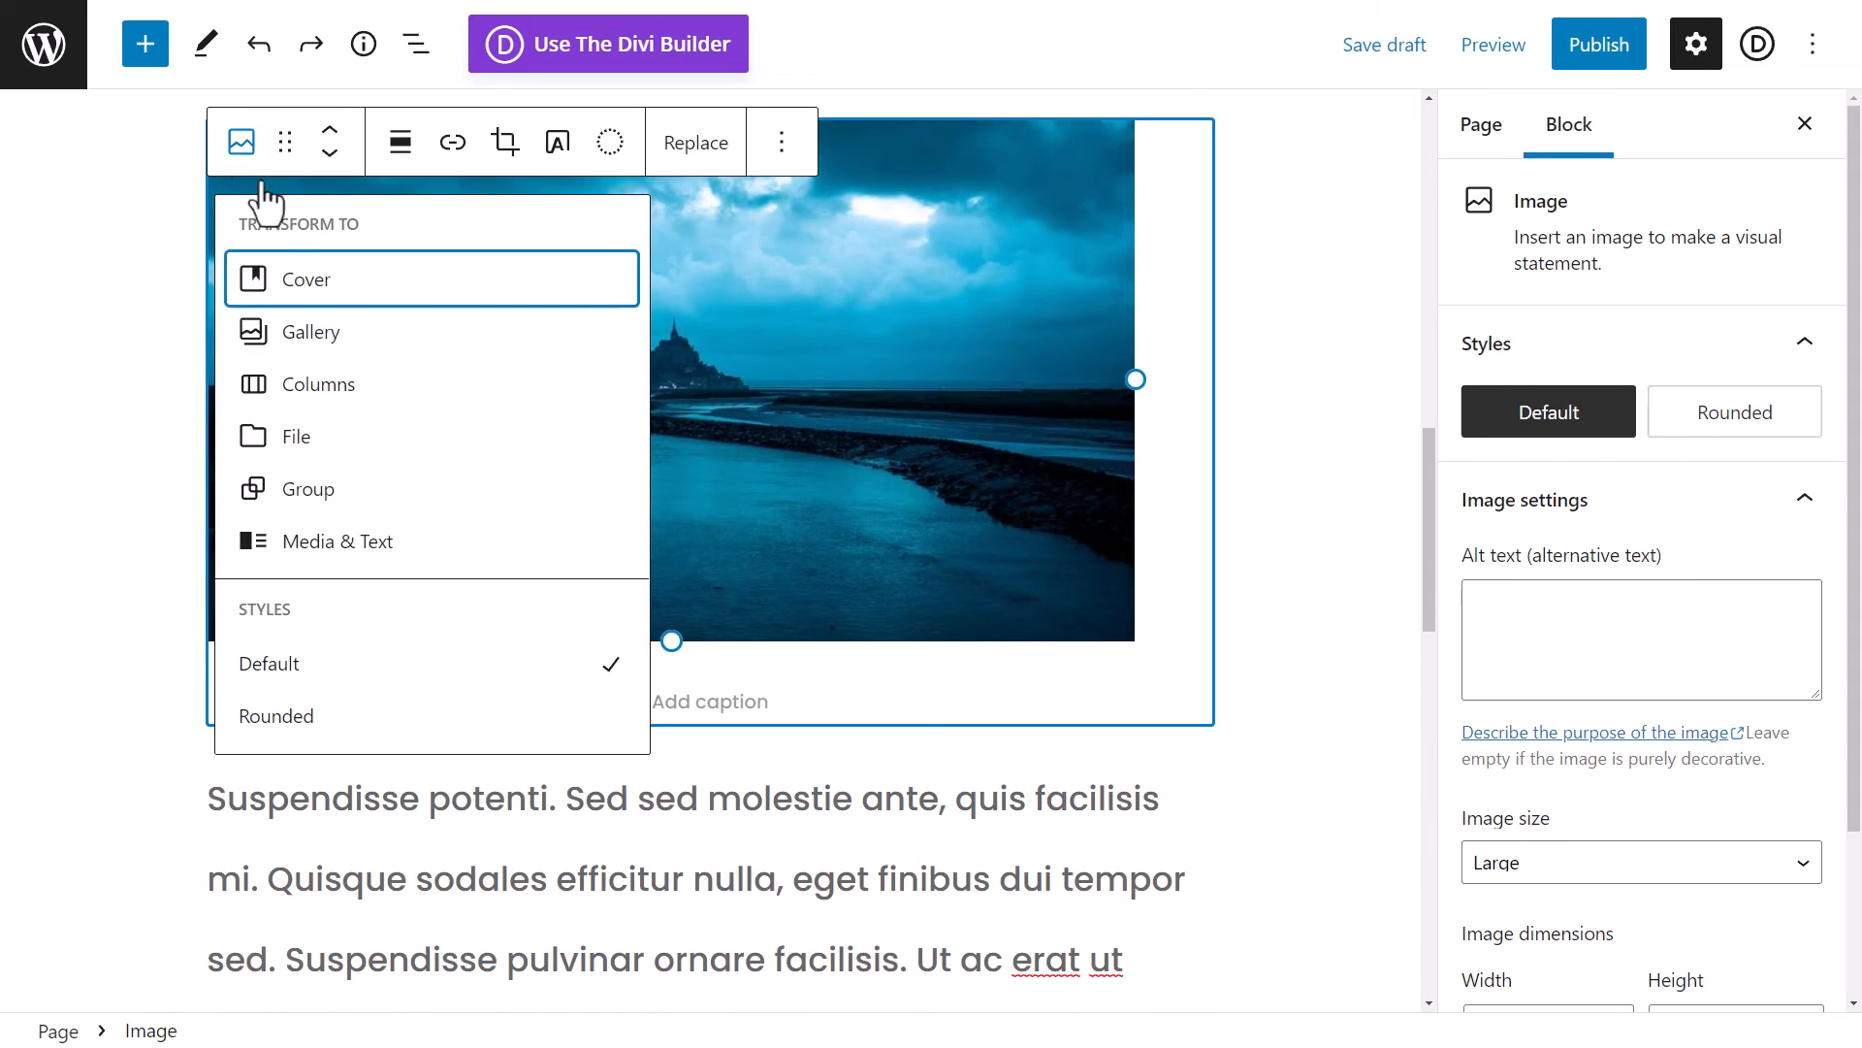
click(102, 417)
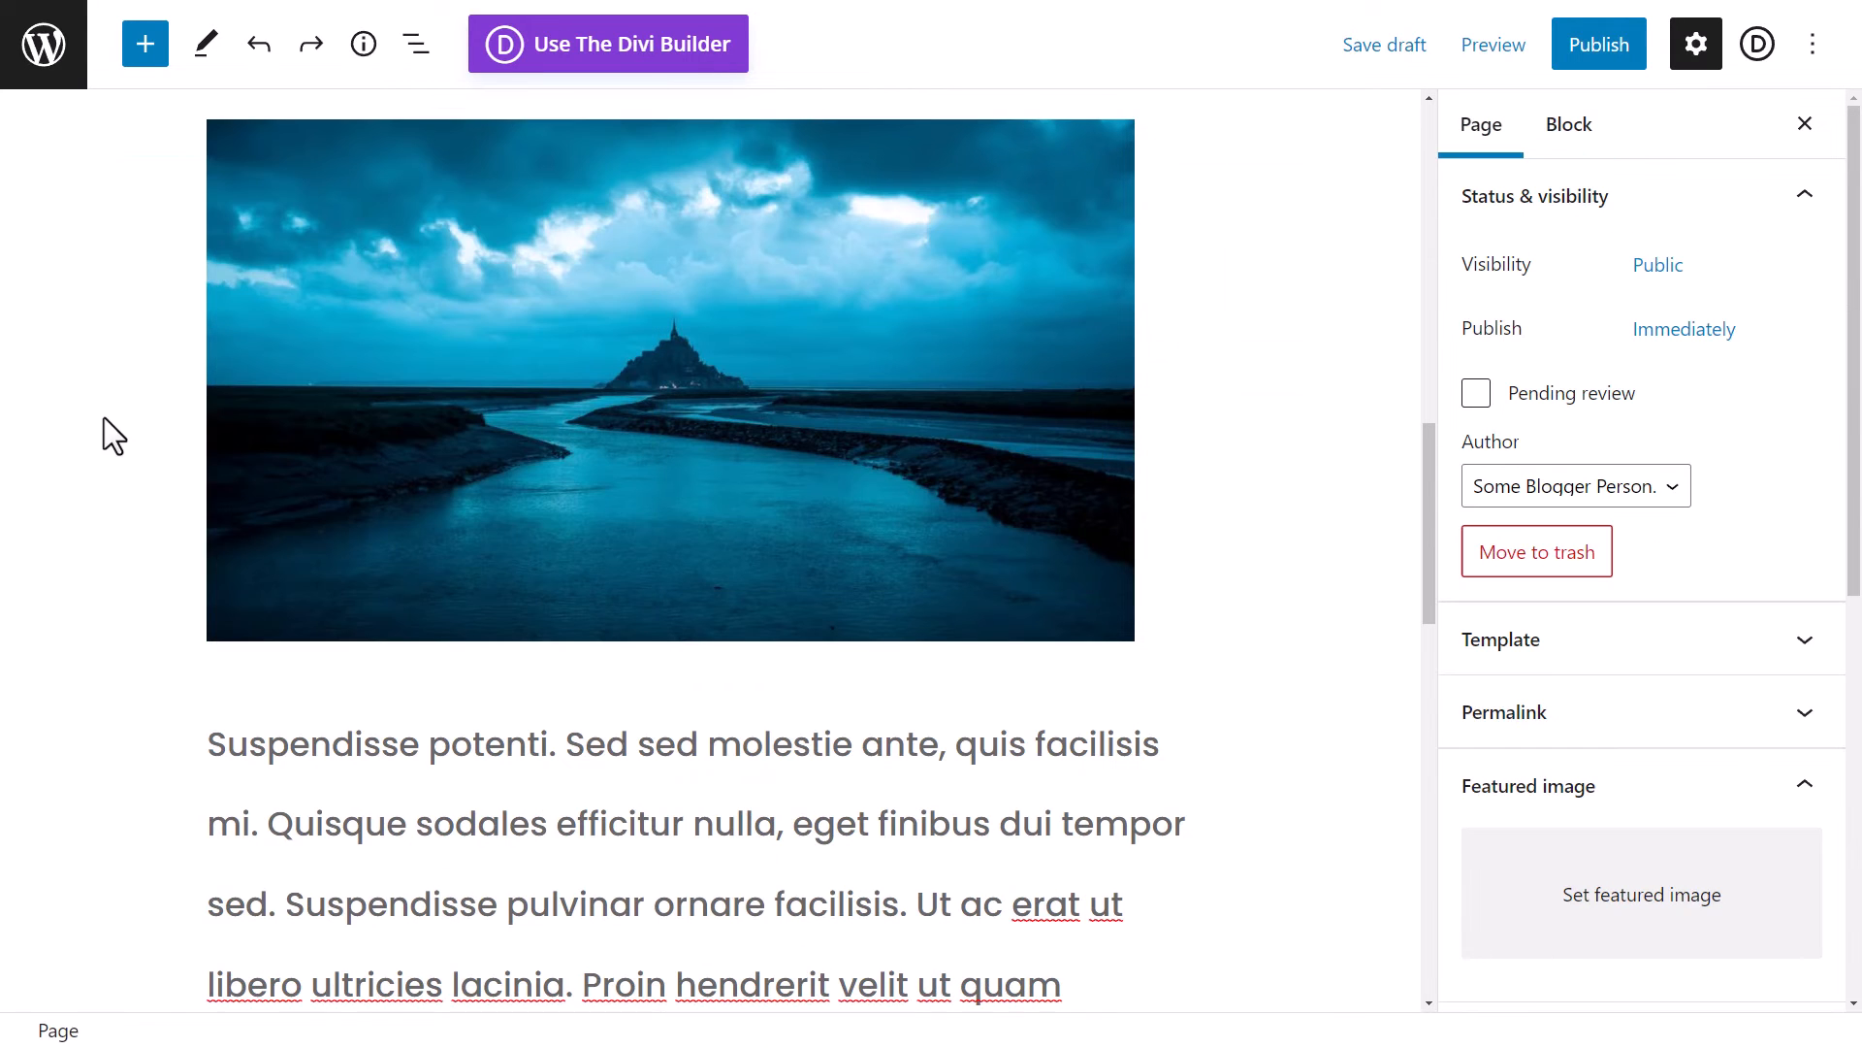
- Try the Rounded style on the mountain image, and return it to the Default style
scroll(822, 561, up, 3)
click(822, 579)
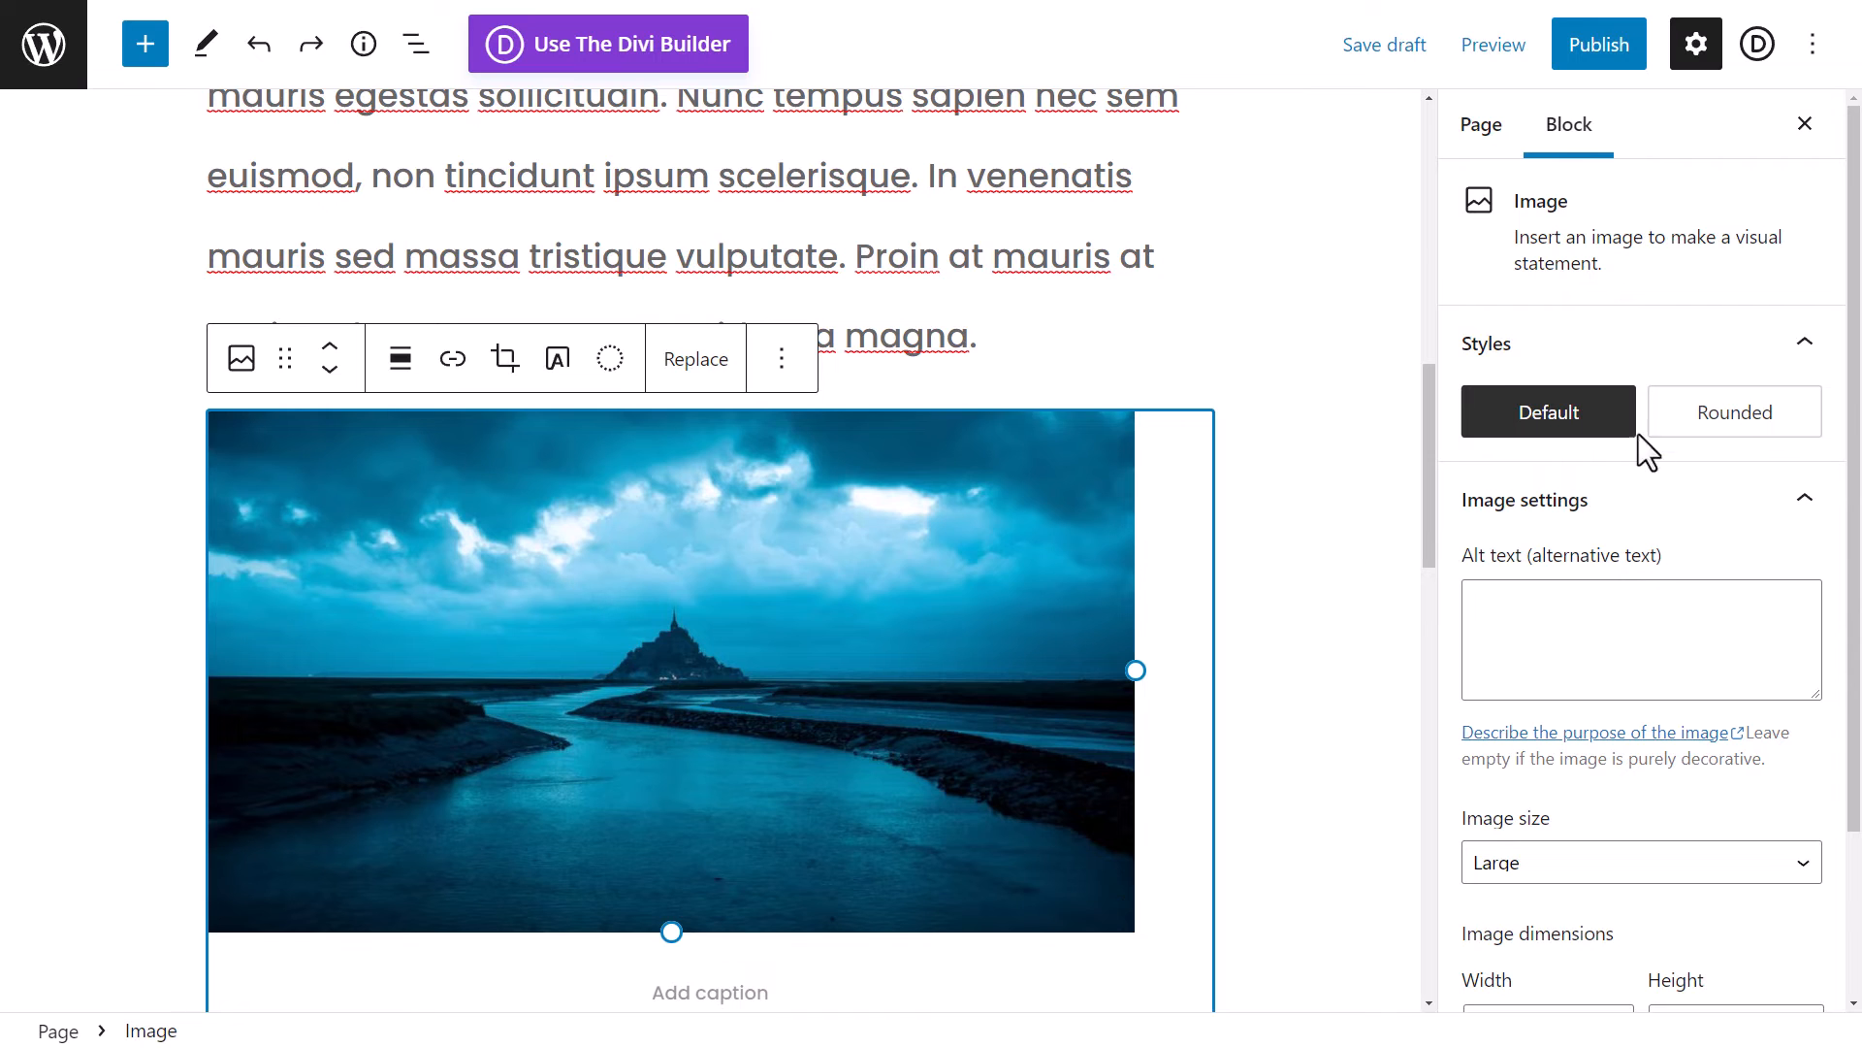
click(1735, 427)
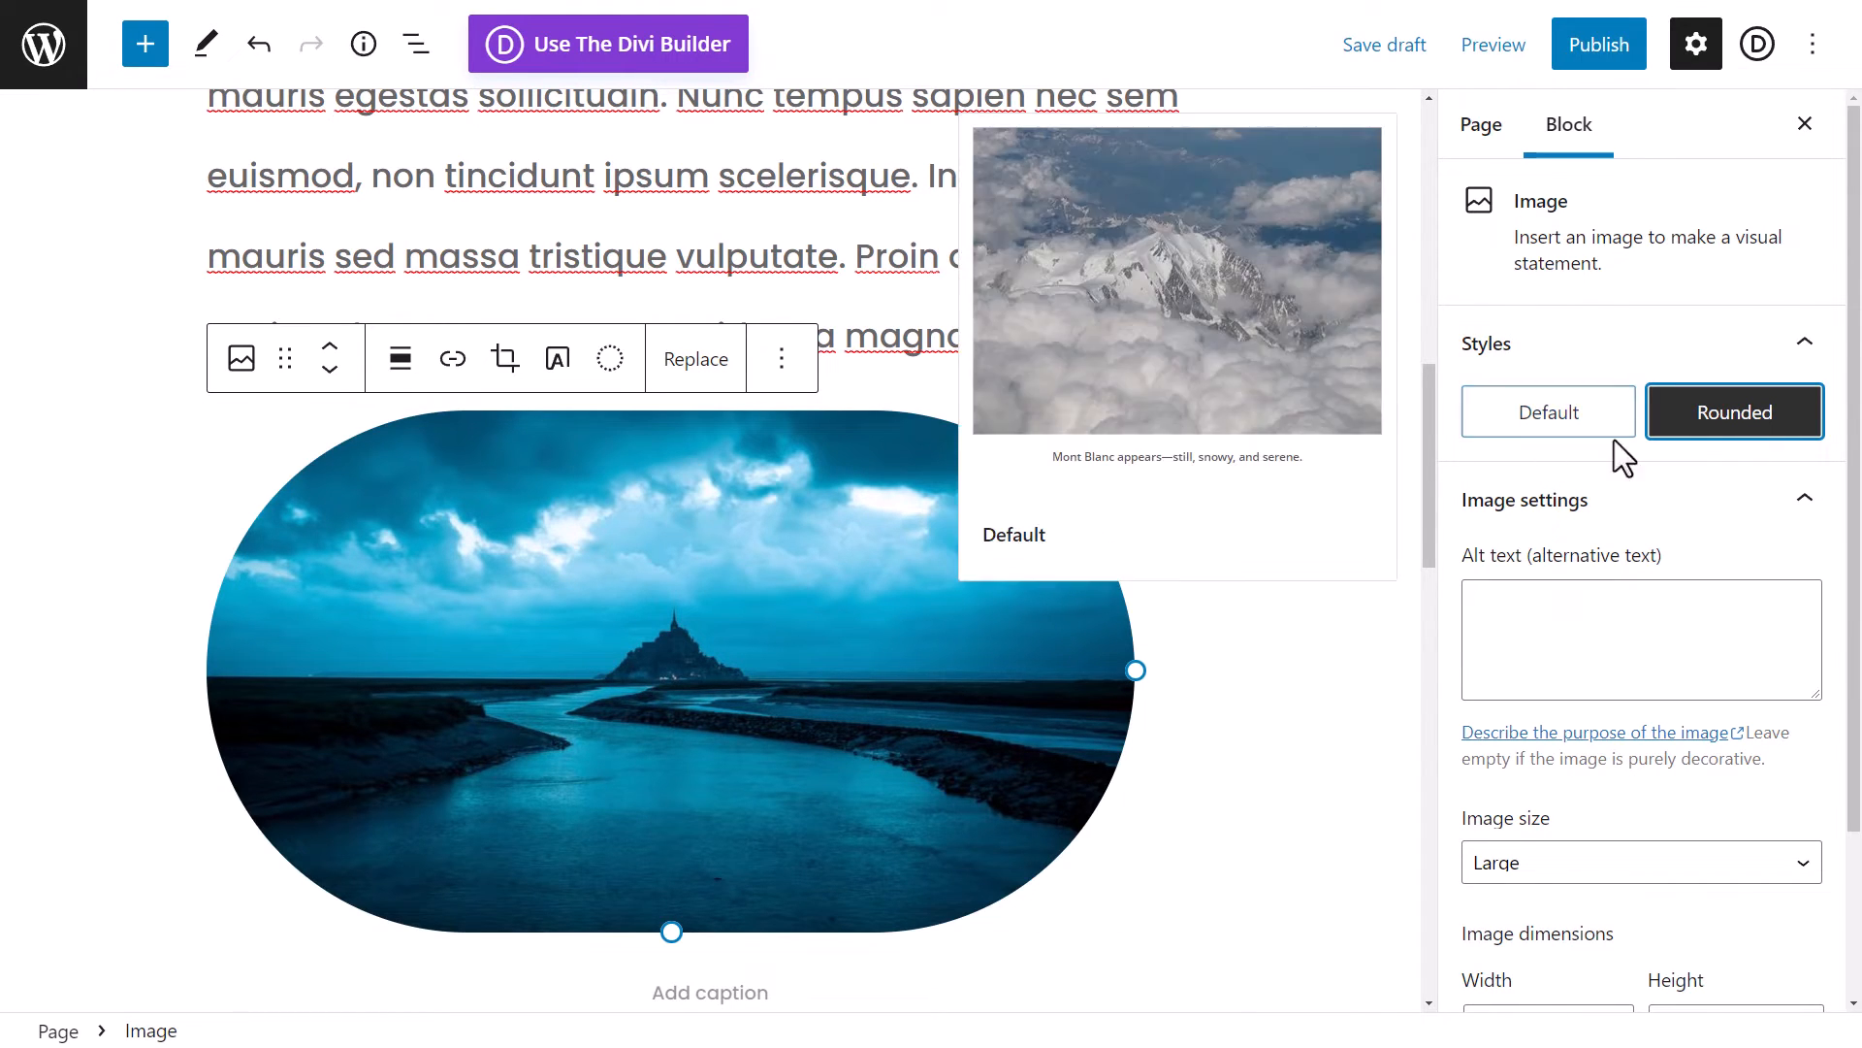
scroll(1707, 446, down, 2)
scroll(887, 452, up, 1)
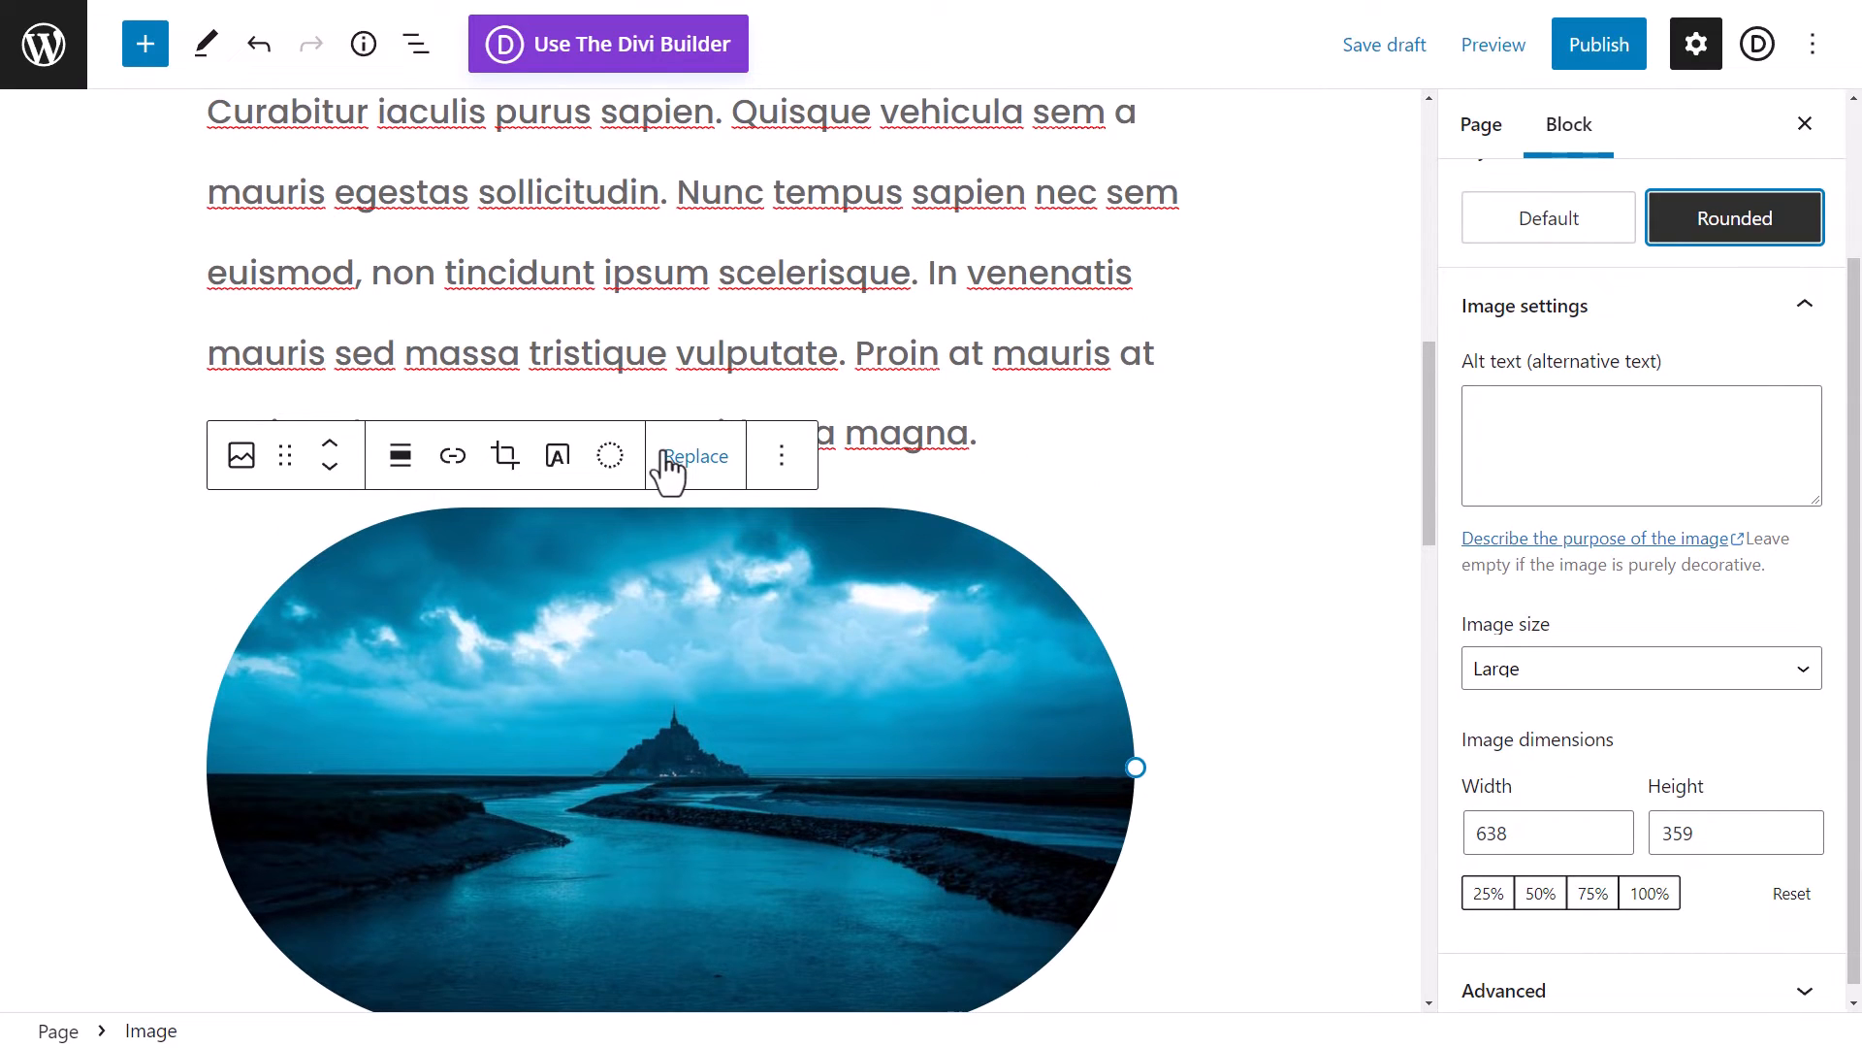
click(1583, 215)
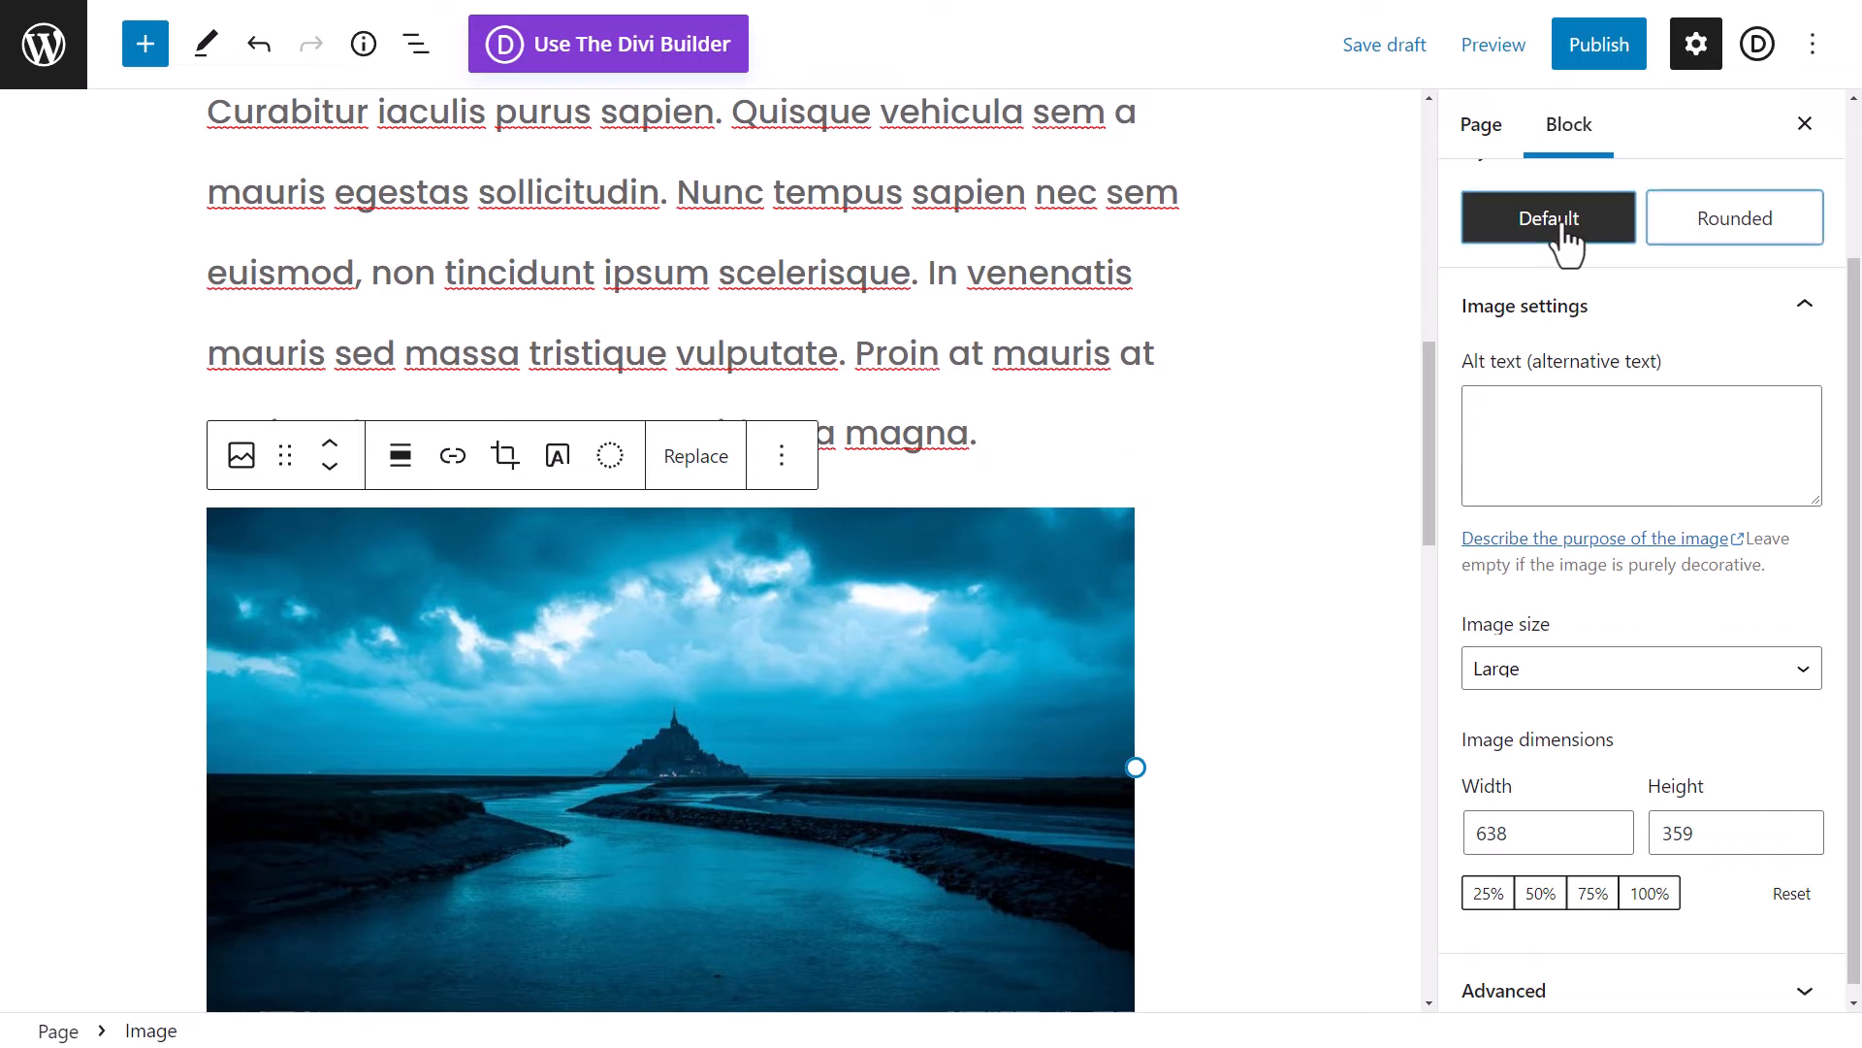
- Enter "blue picture of a mountain and castle" as the image's alt text
click(1642, 440)
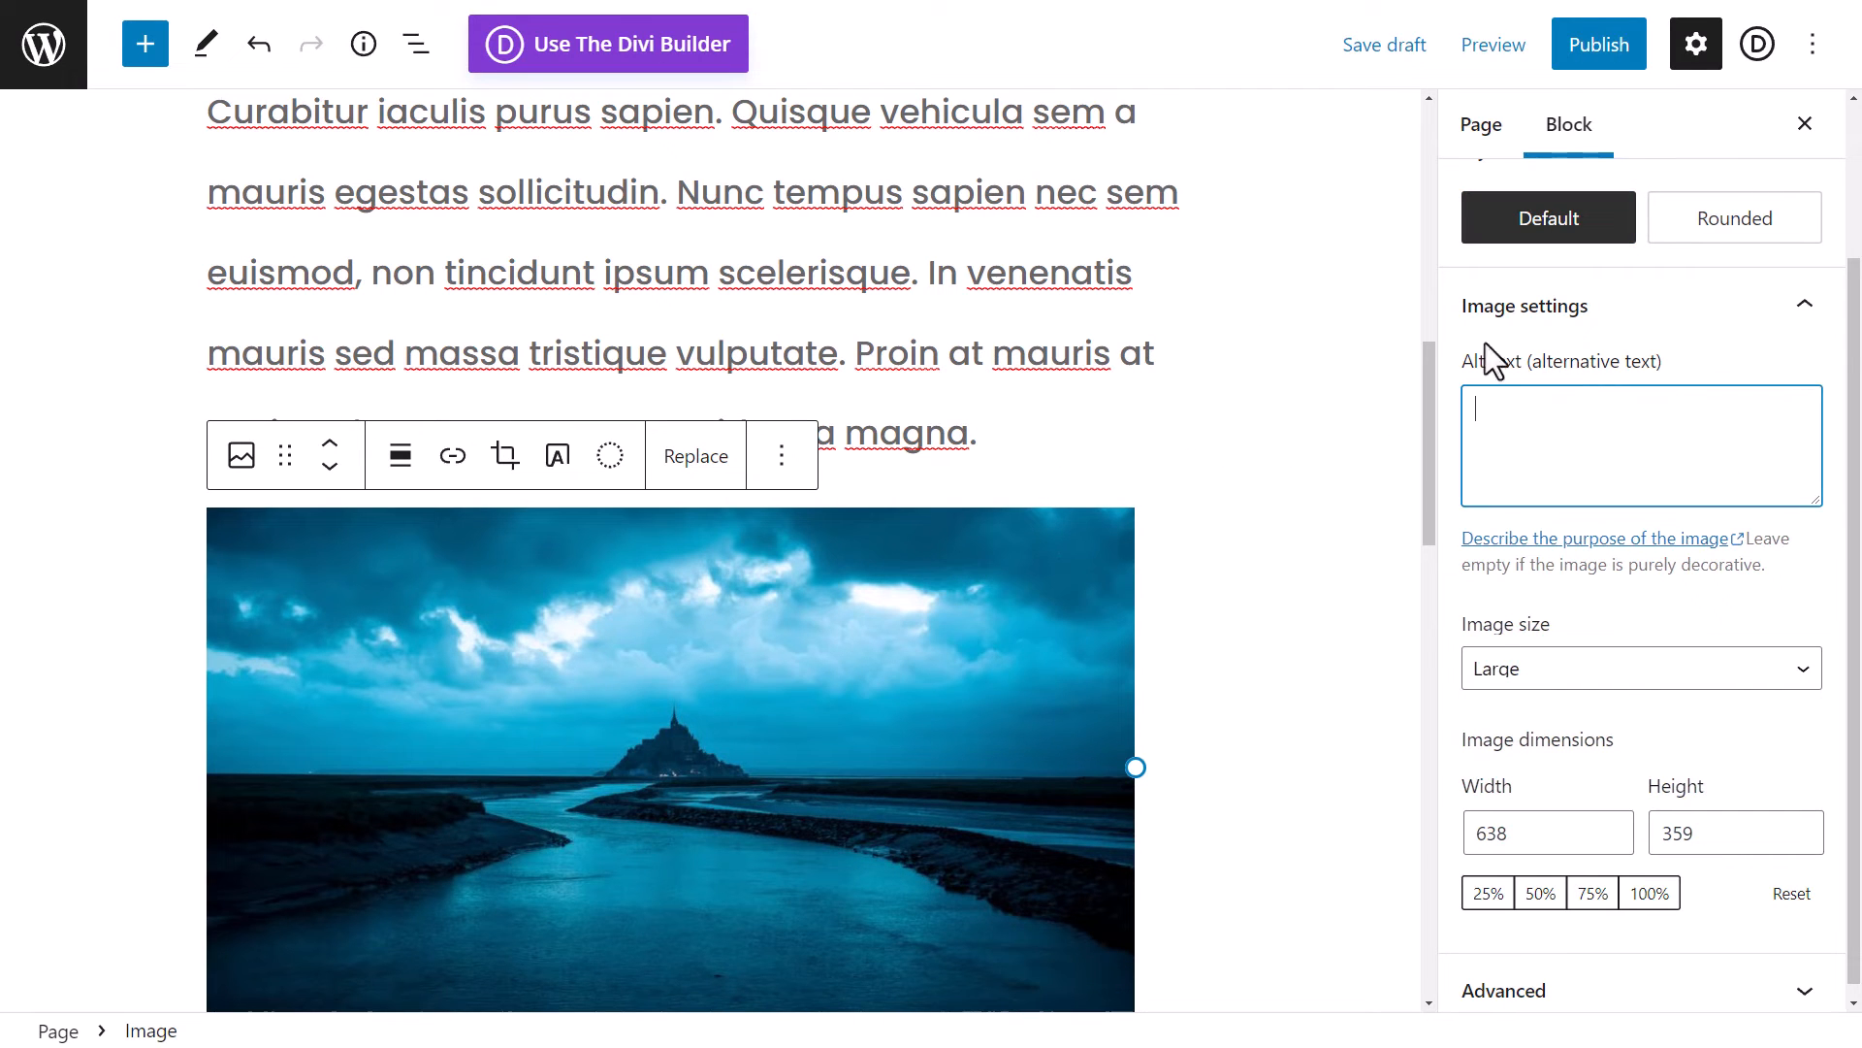
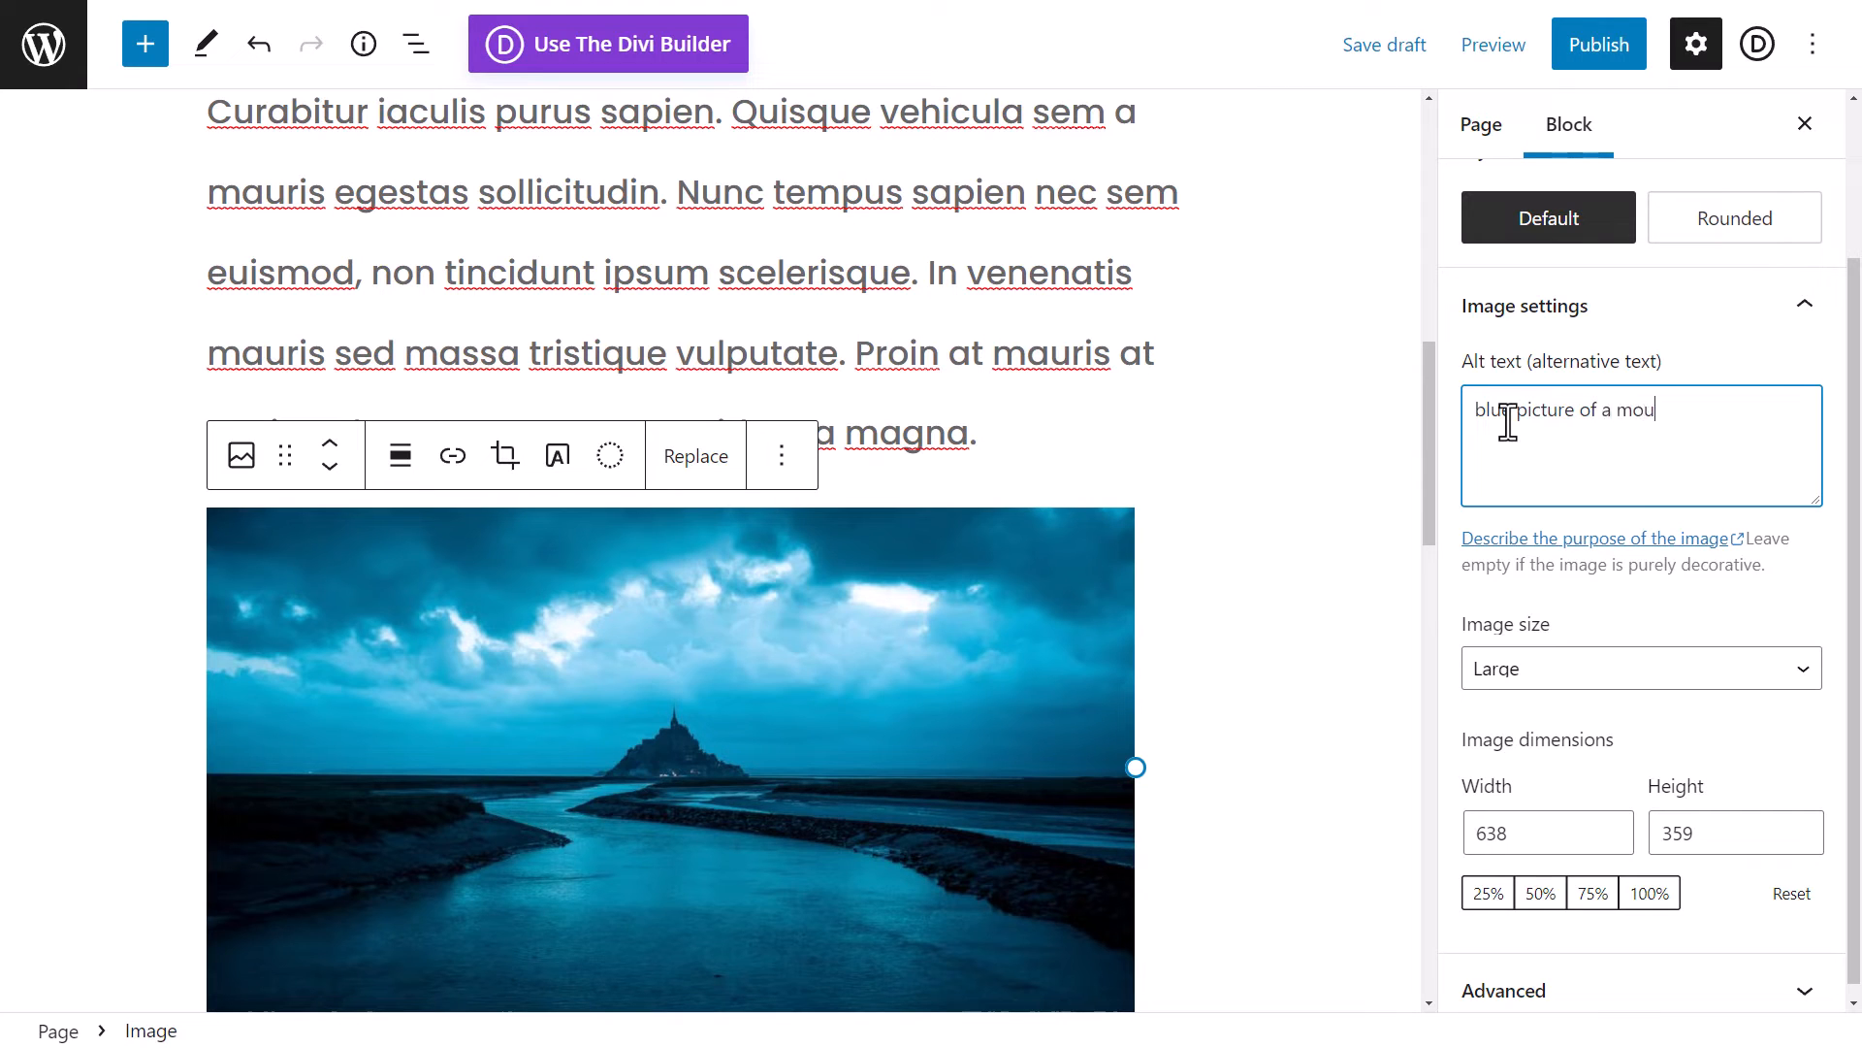
text(and castle)
- Try the Thumbnail, Medium and Large image sizes, and set the mountain image to Full Size
scroll(1633, 594, down, 1)
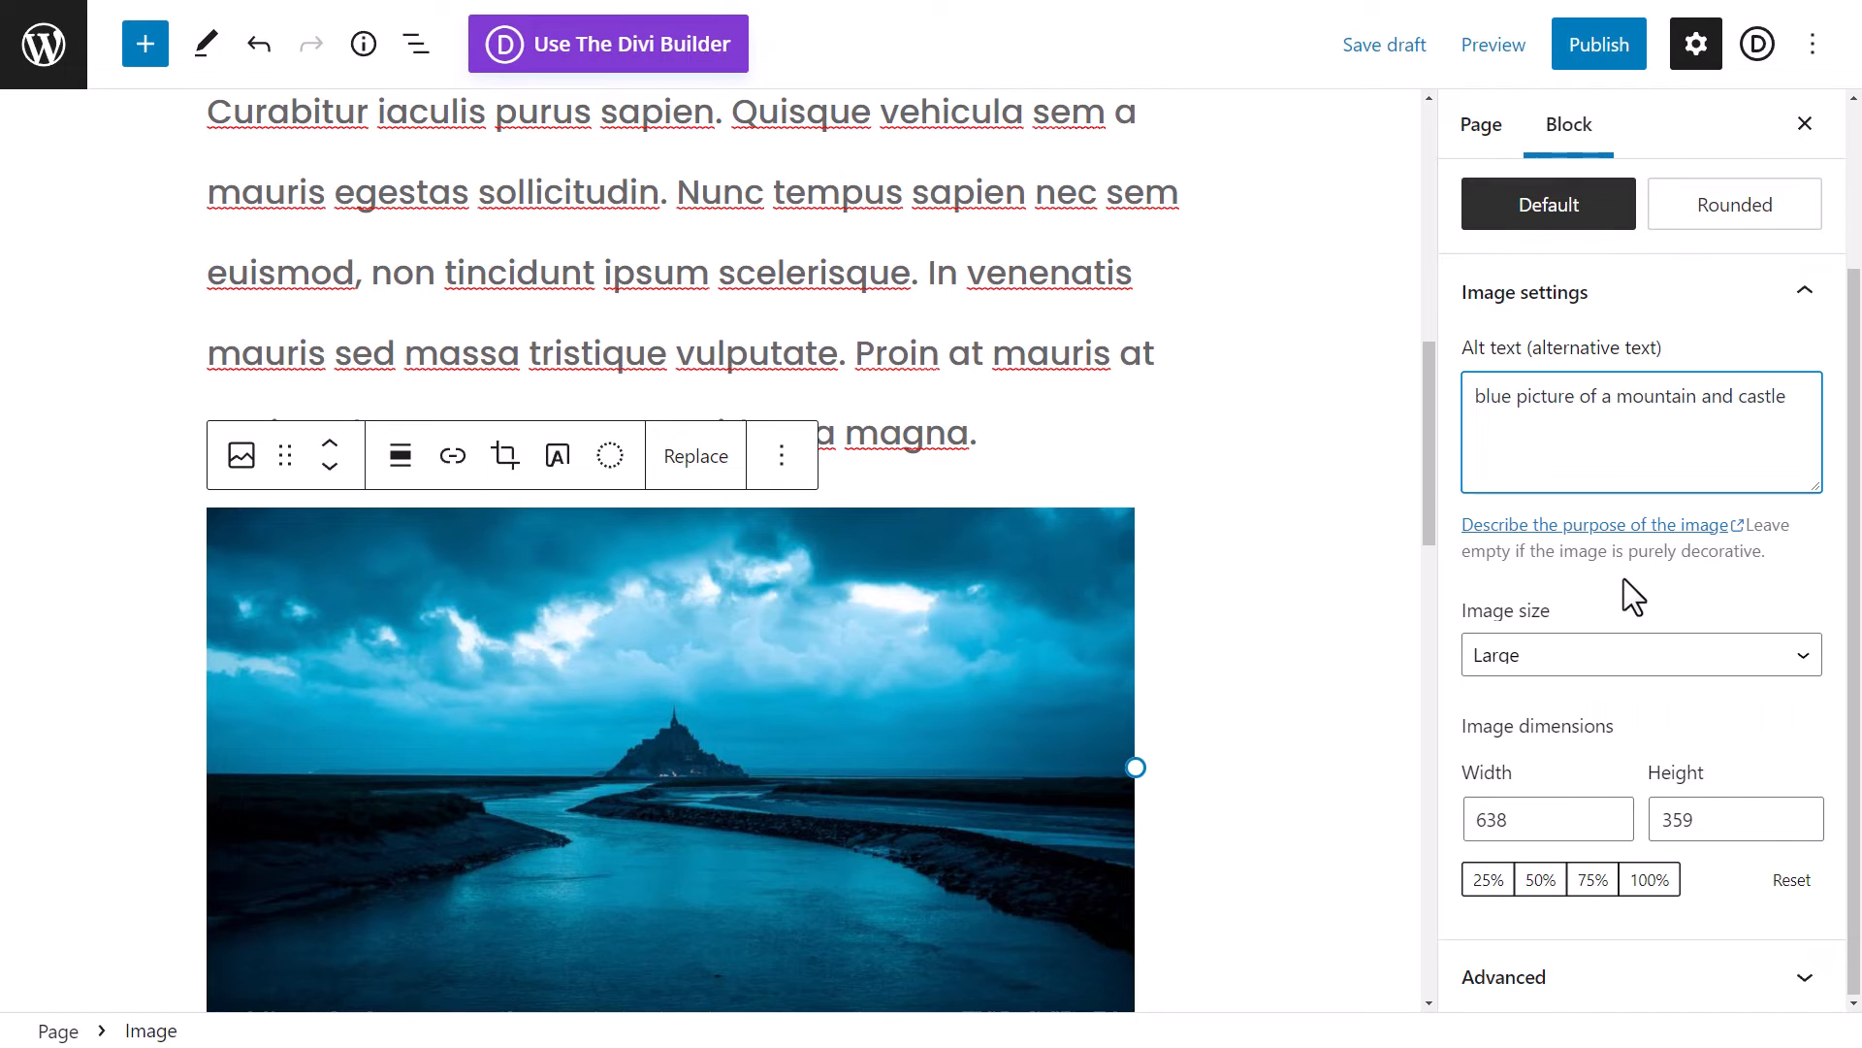
click(1540, 671)
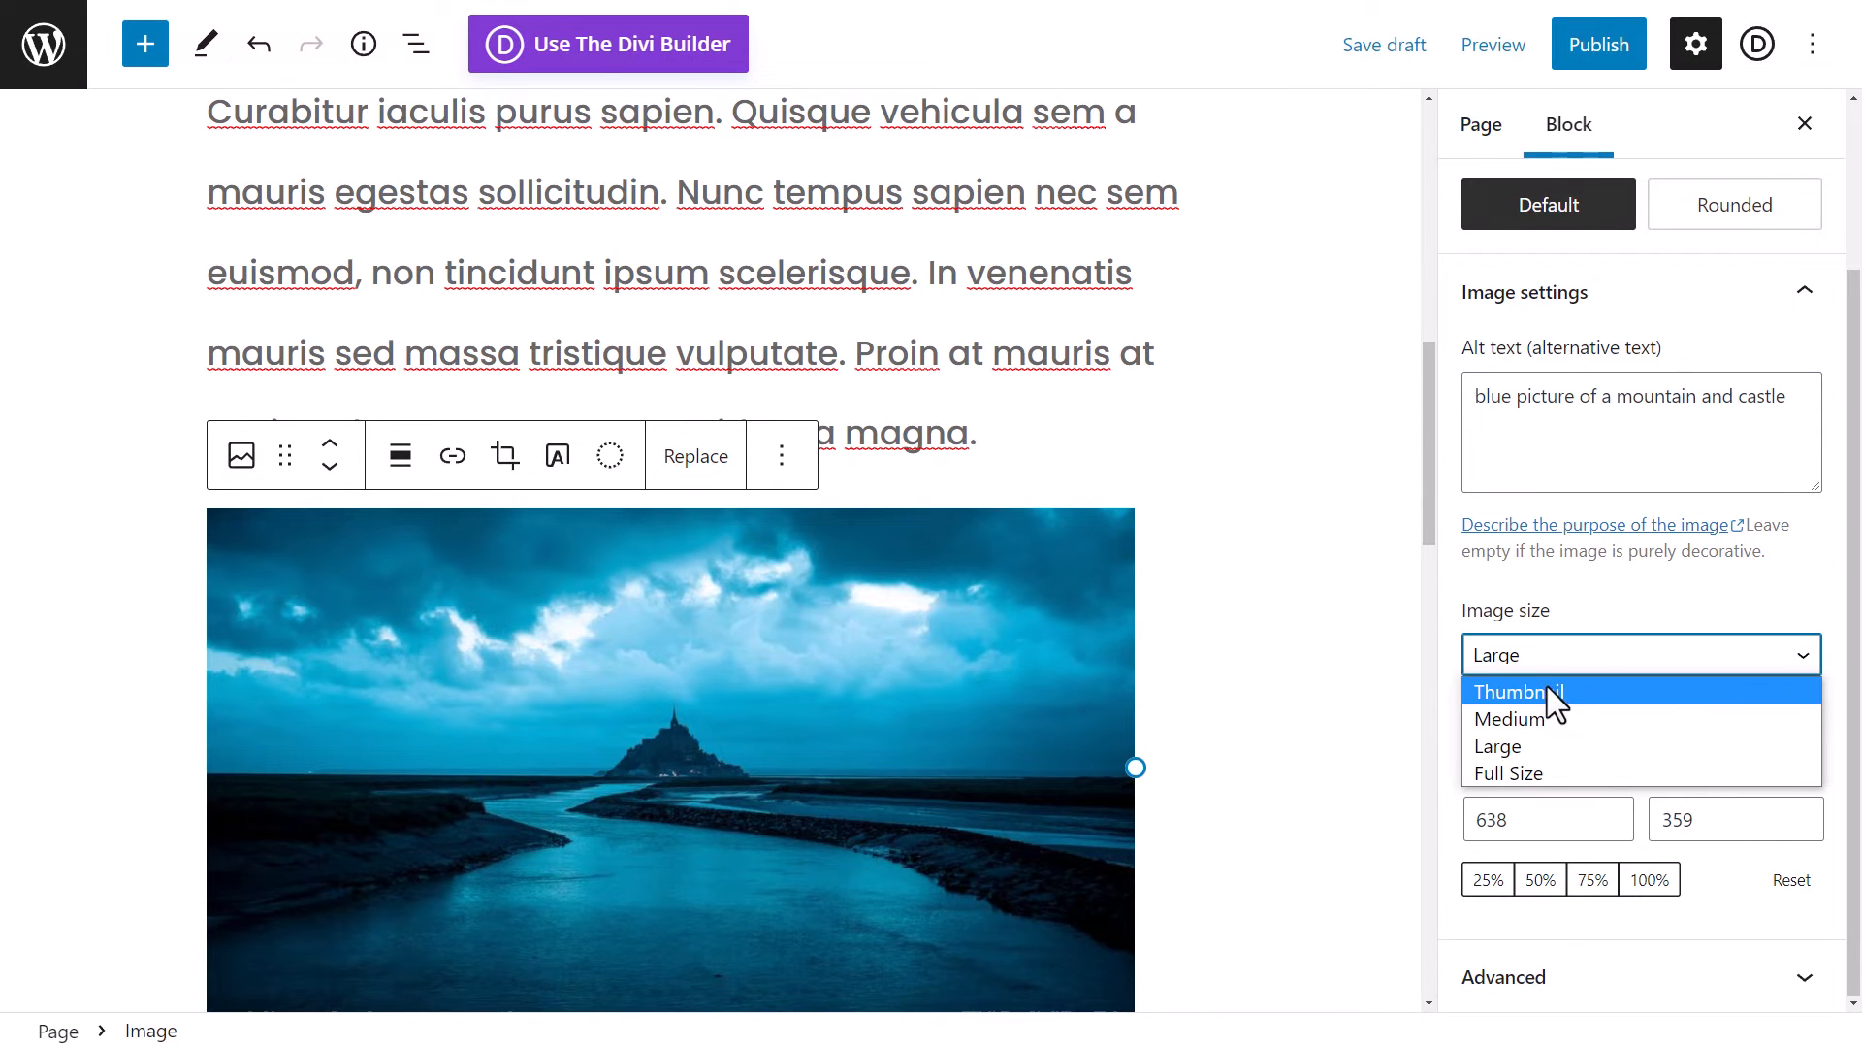
click(1546, 687)
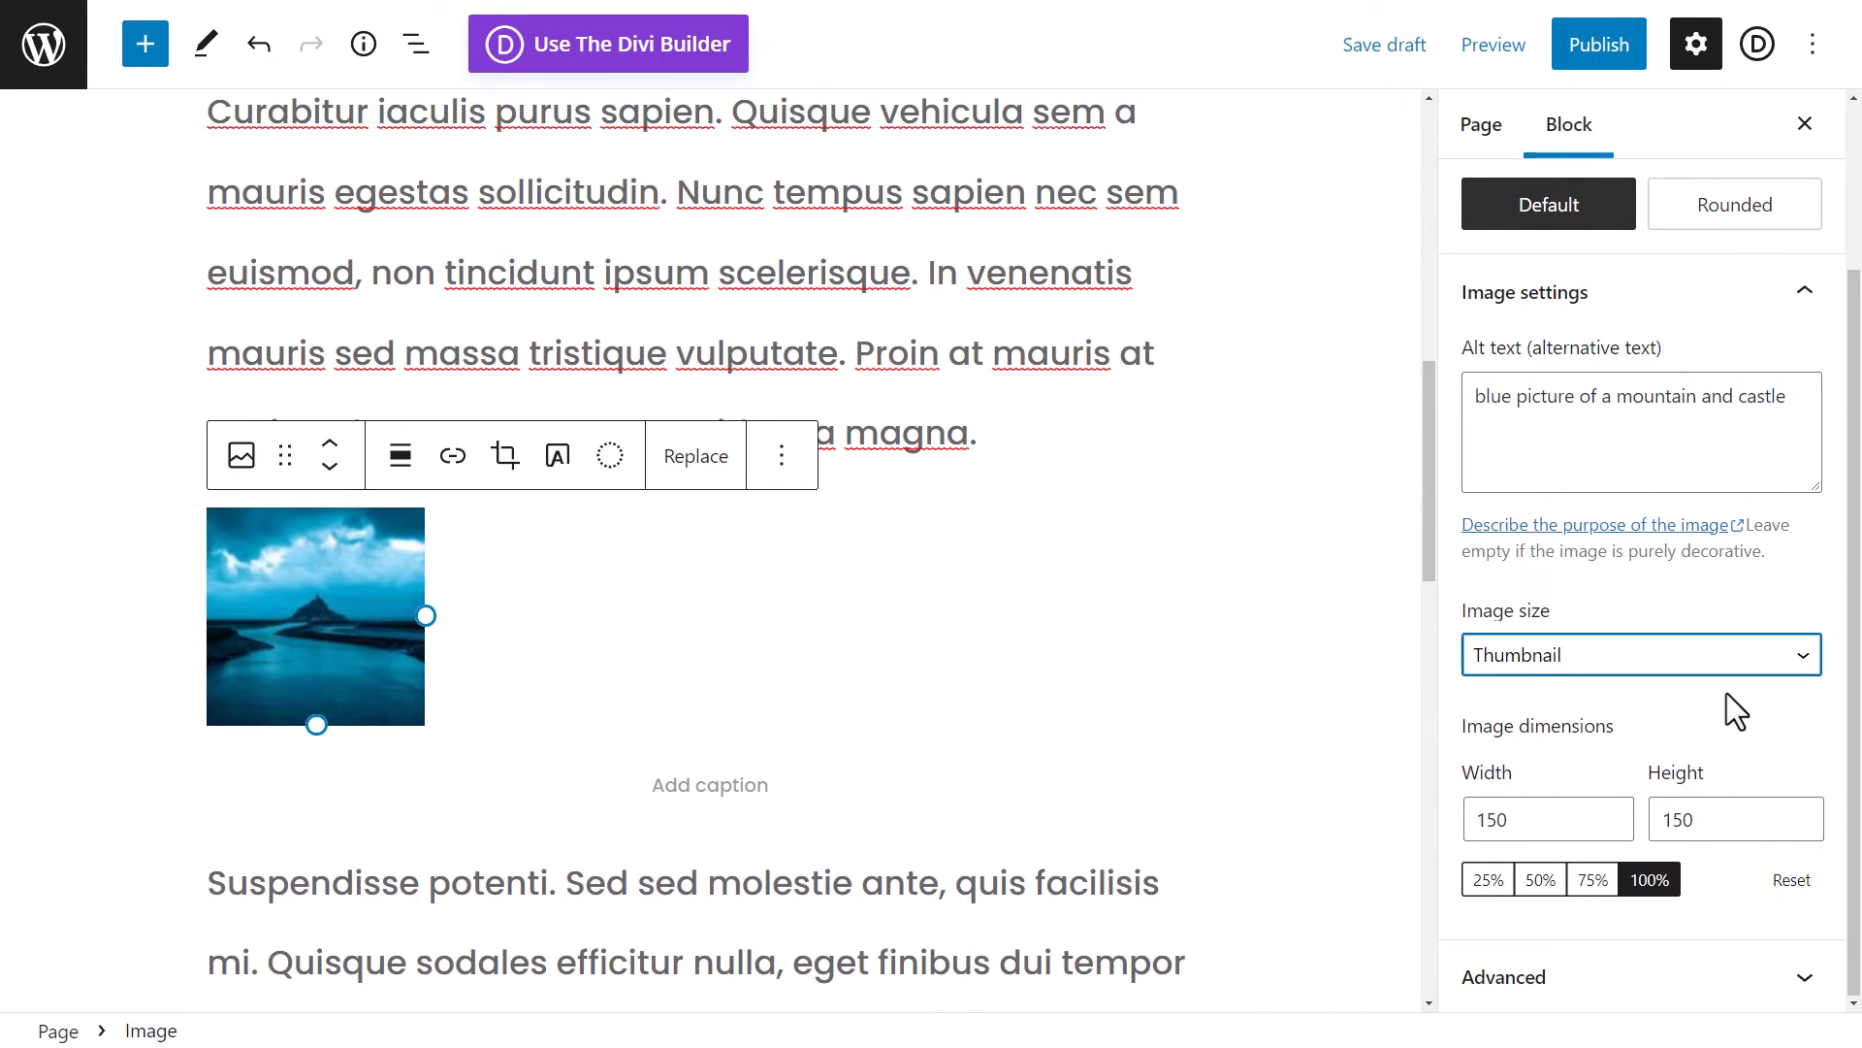
click(1591, 662)
click(1541, 718)
click(1583, 659)
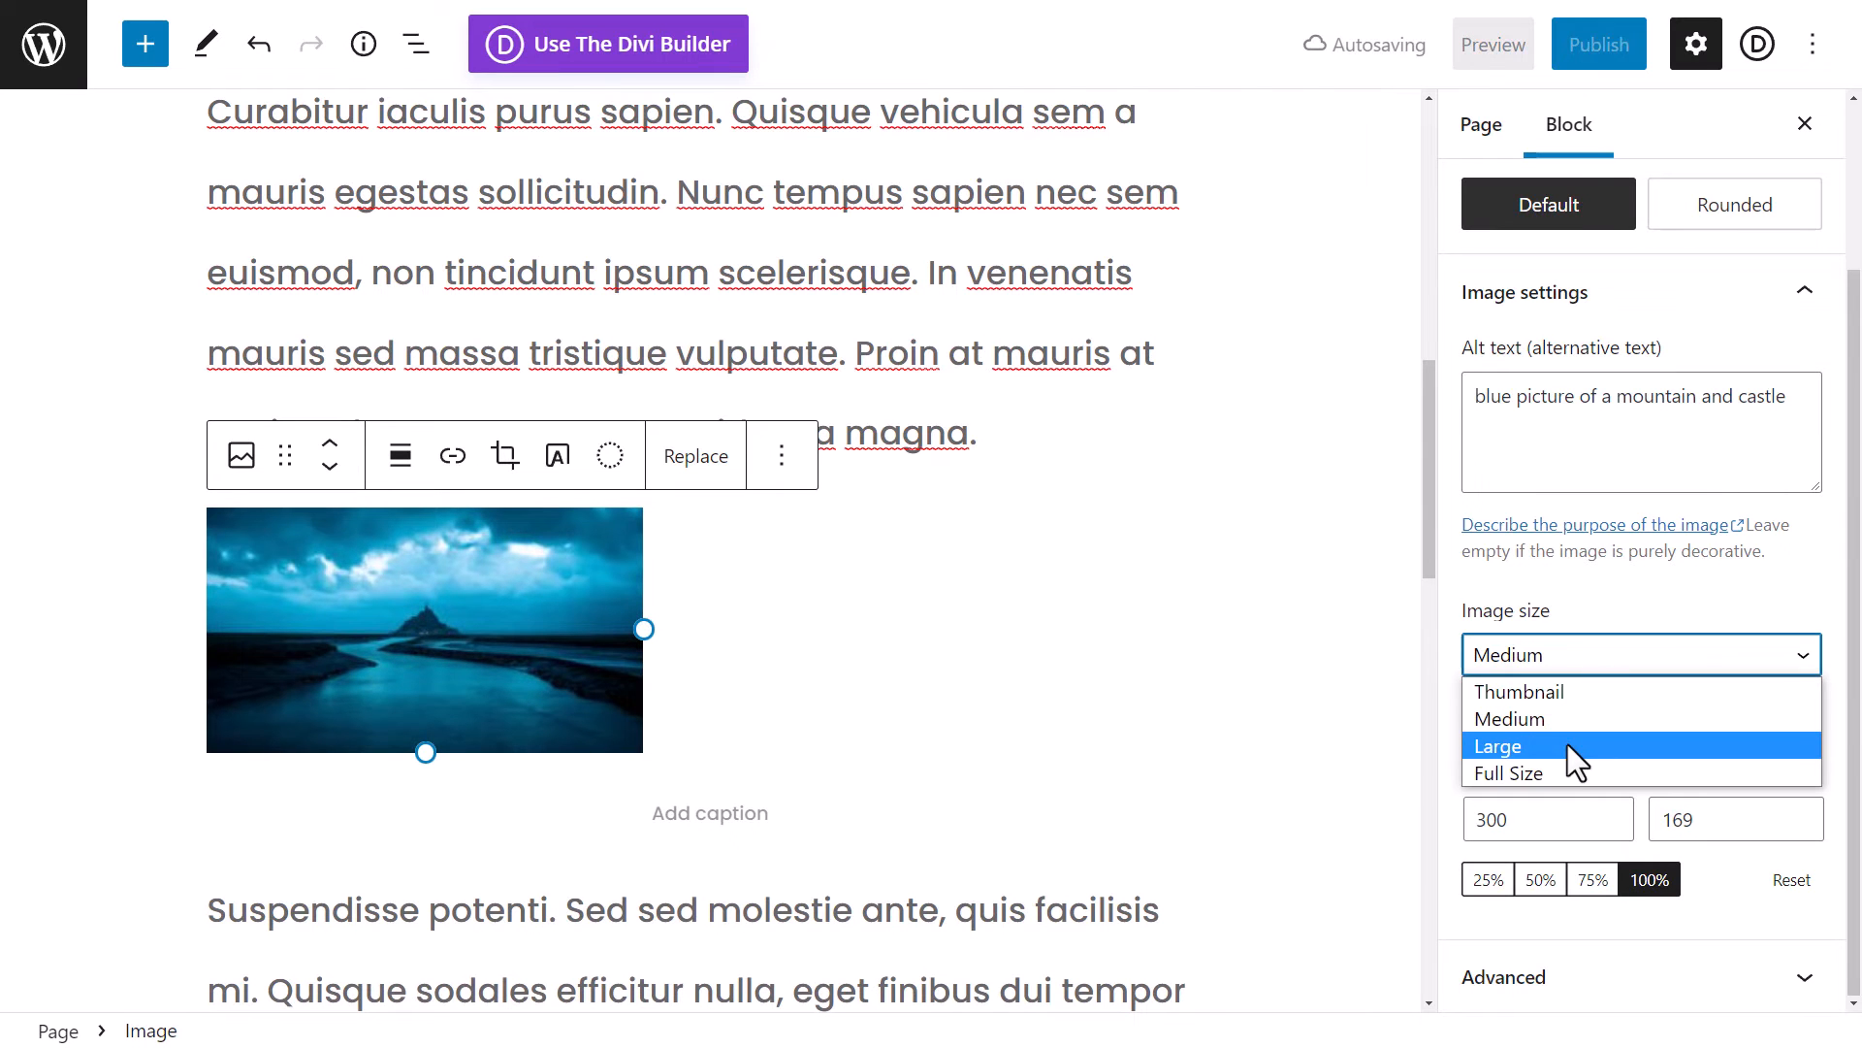
click(1568, 745)
click(1560, 669)
click(1535, 776)
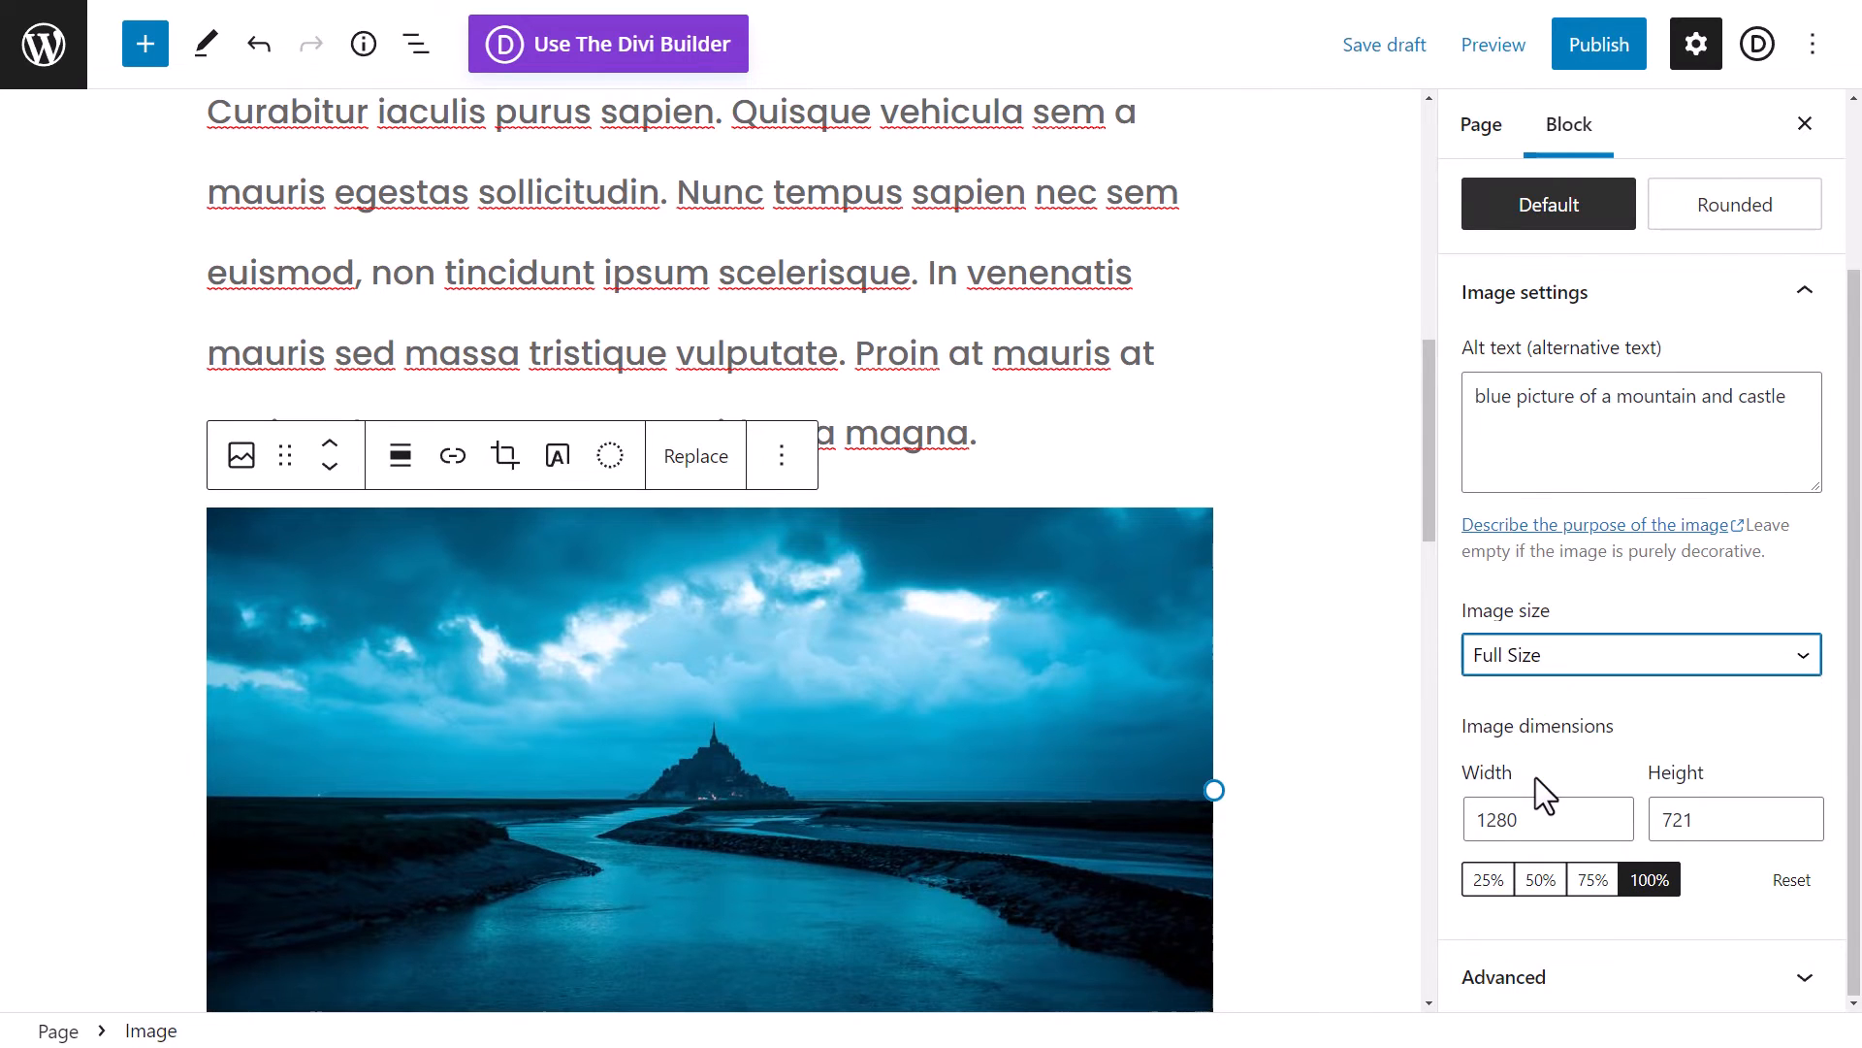
scroll(1188, 747, down, 3)
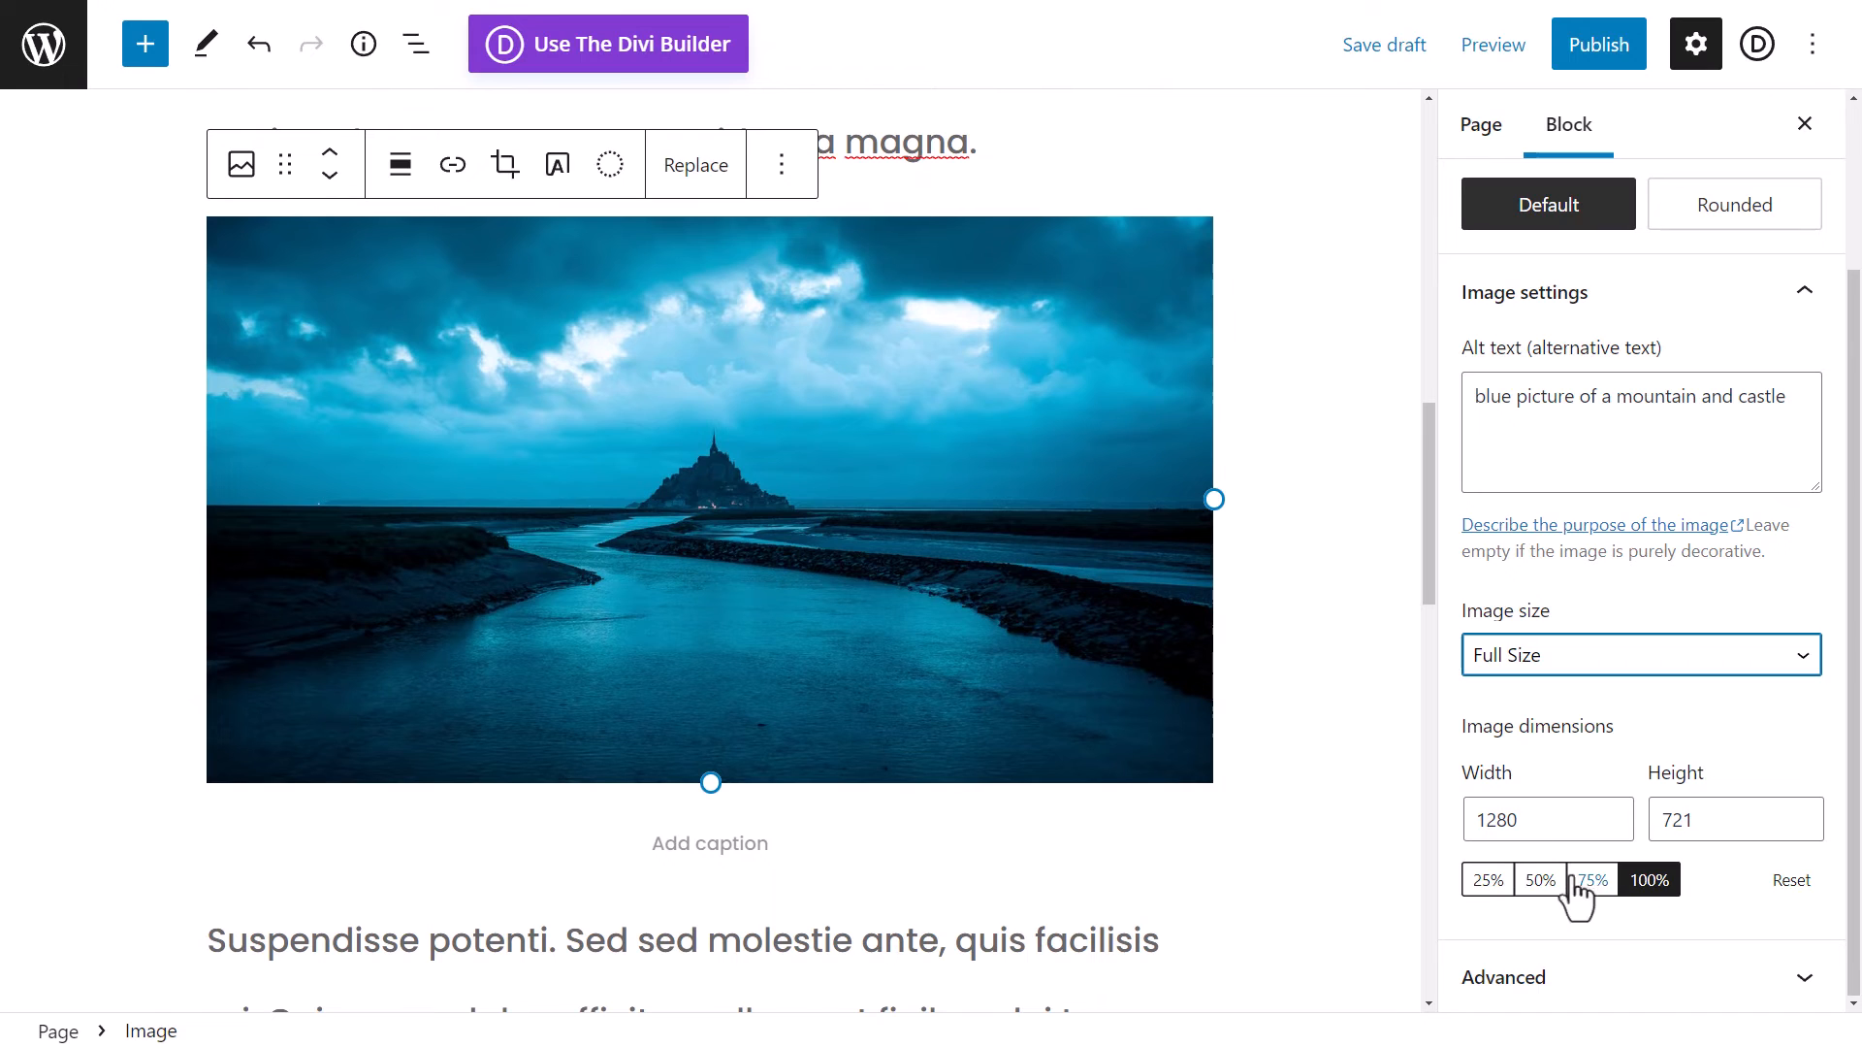
- Try an image width of 800 and a 50% scale, and set the image dimensions to 75%
click(1543, 820)
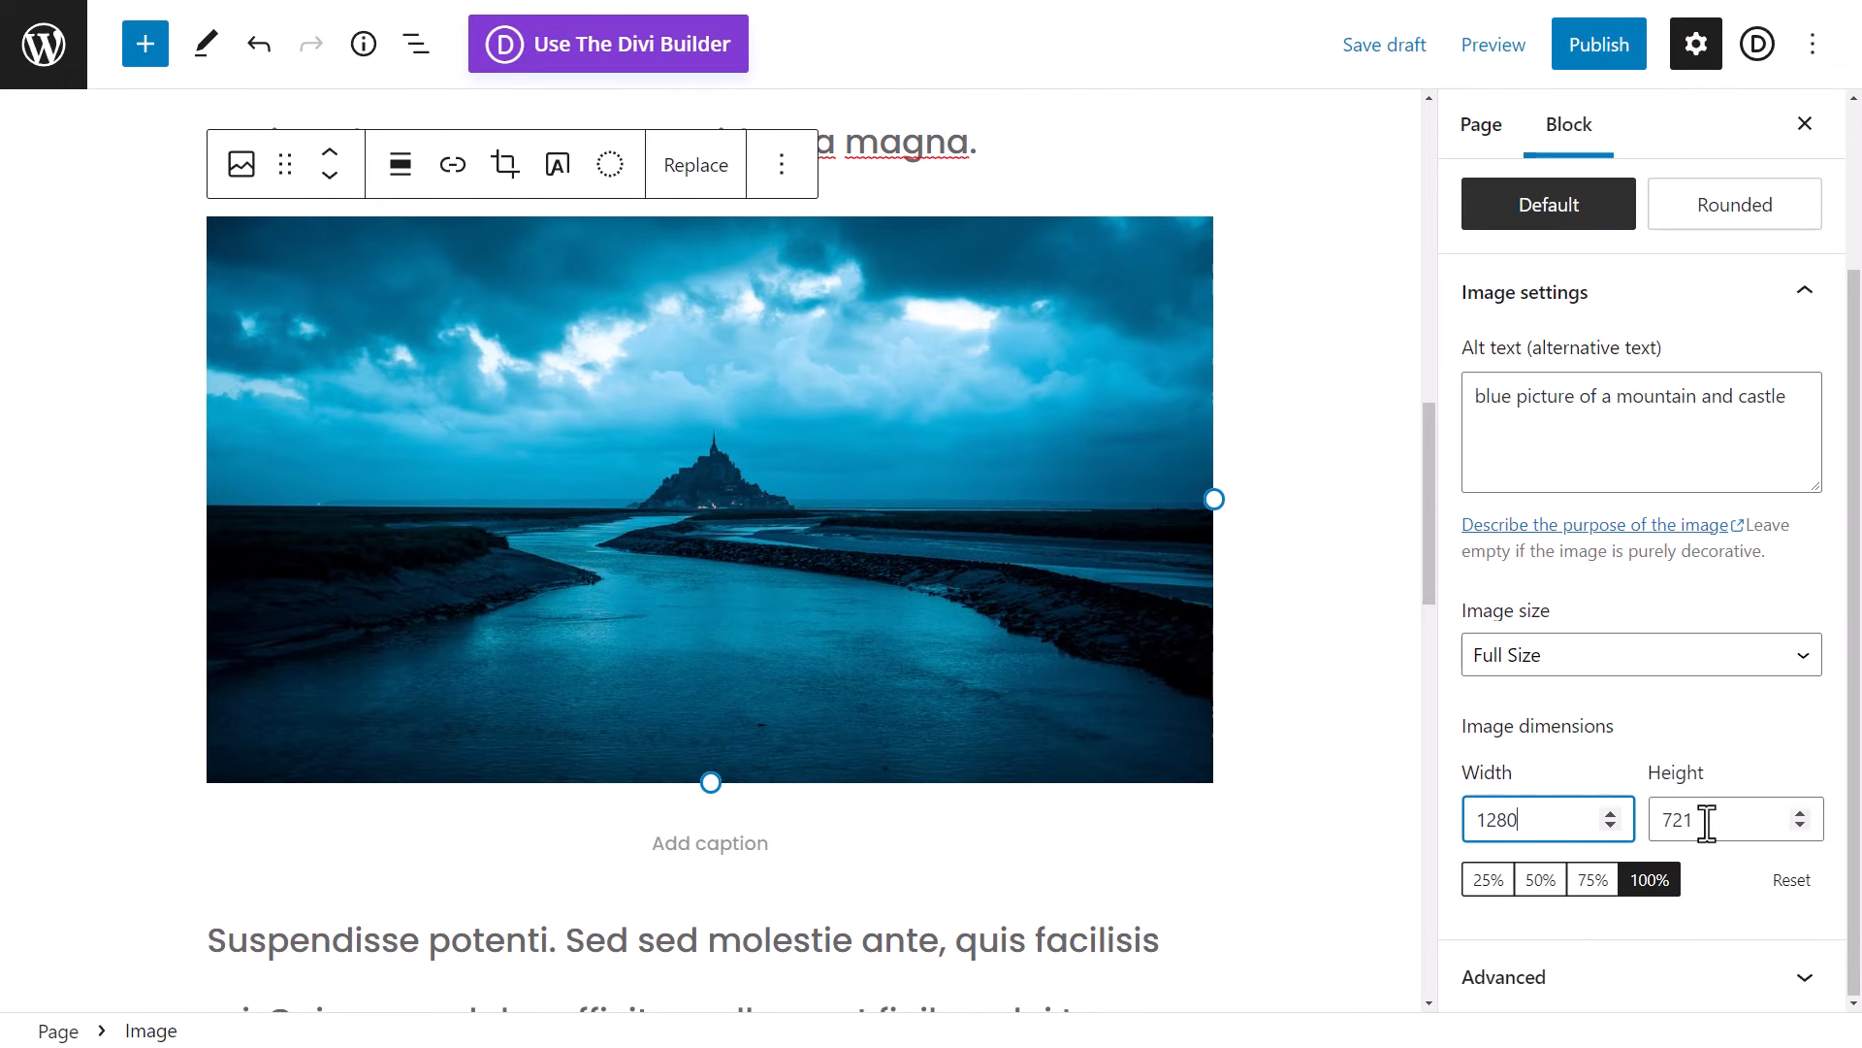
drag(1567, 823, 1447, 818)
text(800)
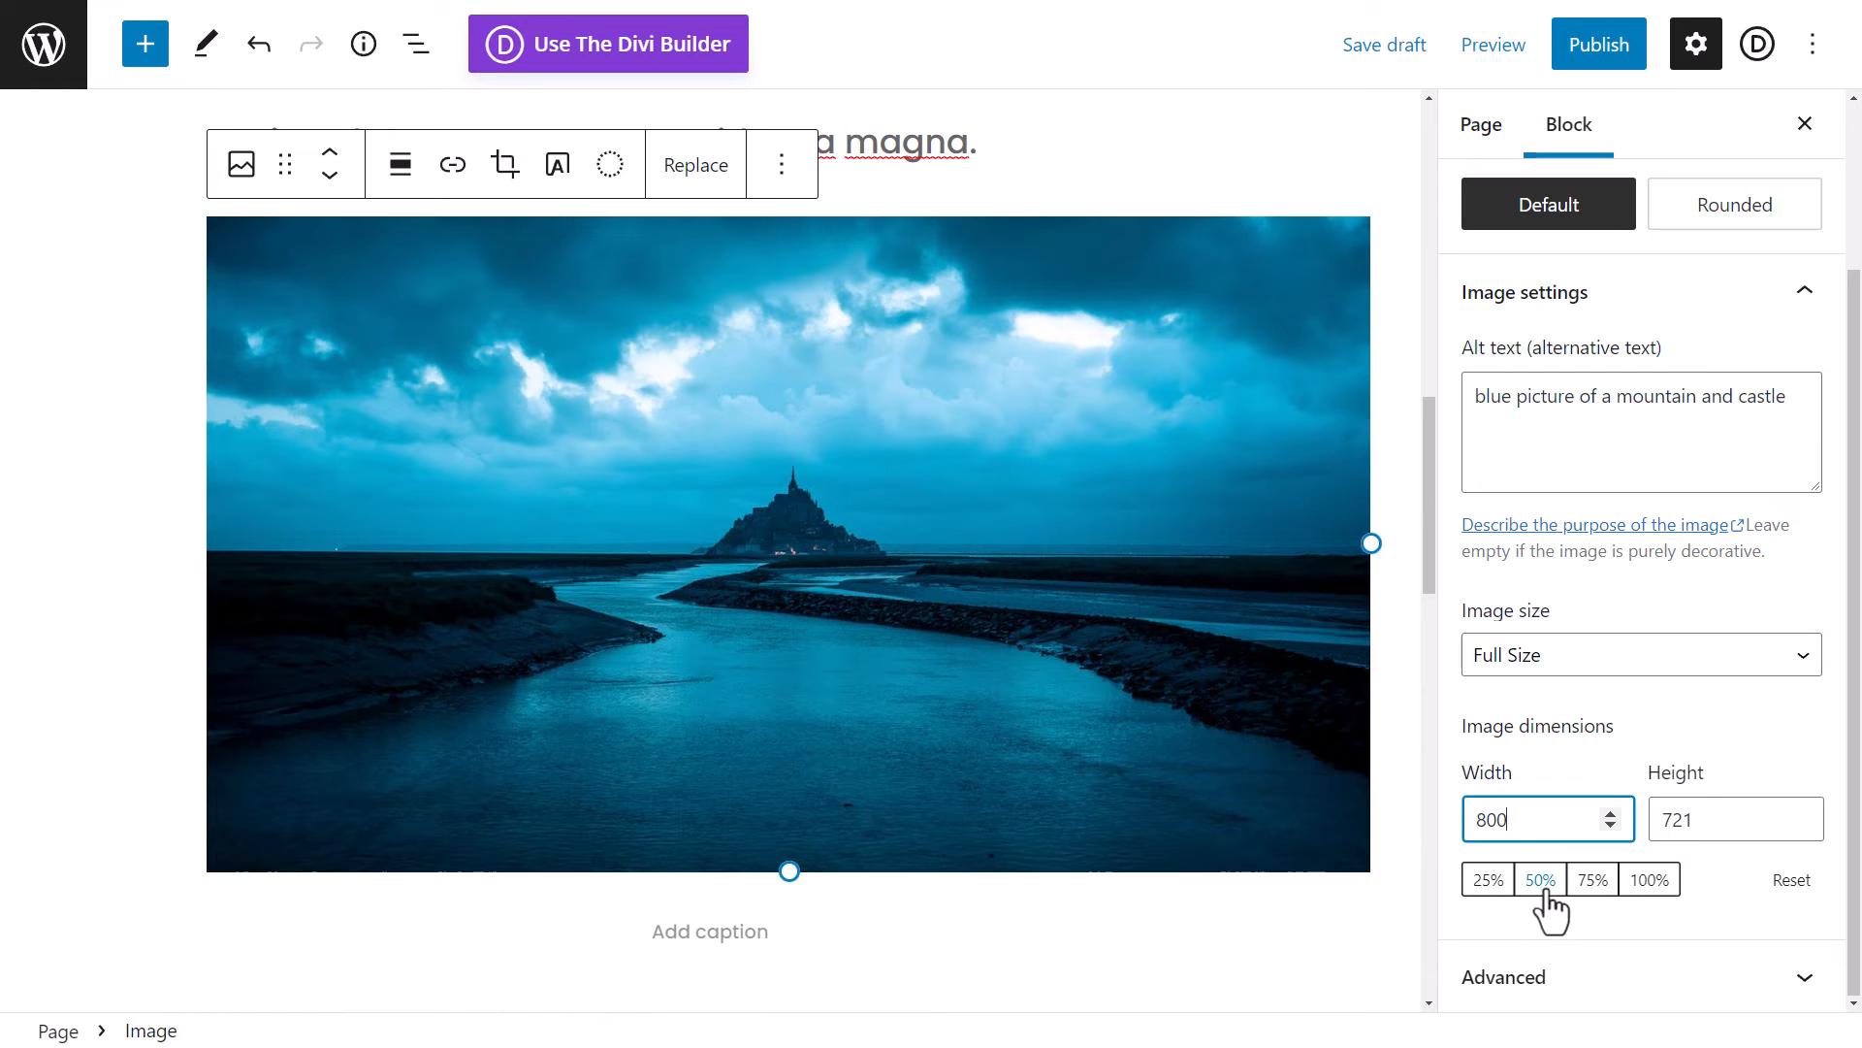
click(1544, 885)
click(1591, 885)
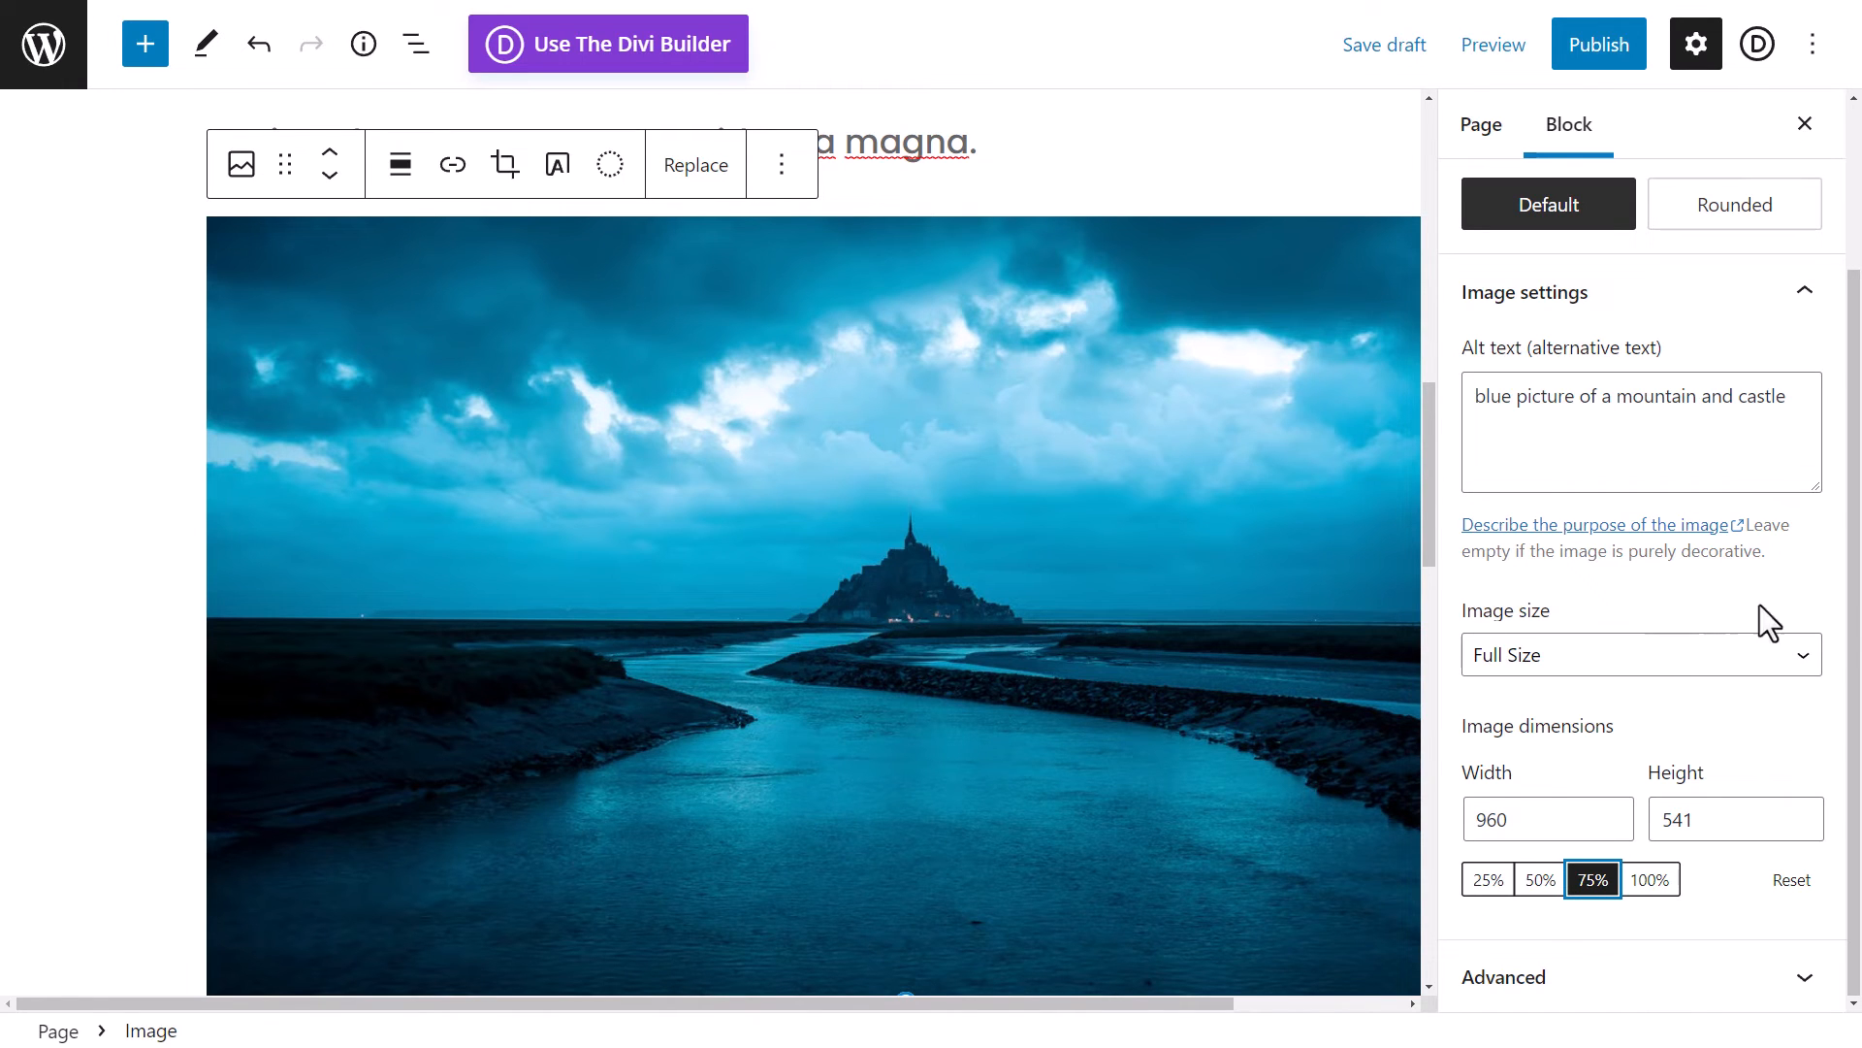
- Expand the image's advanced settings and enter "blue mountain" as its title attribute
click(1591, 975)
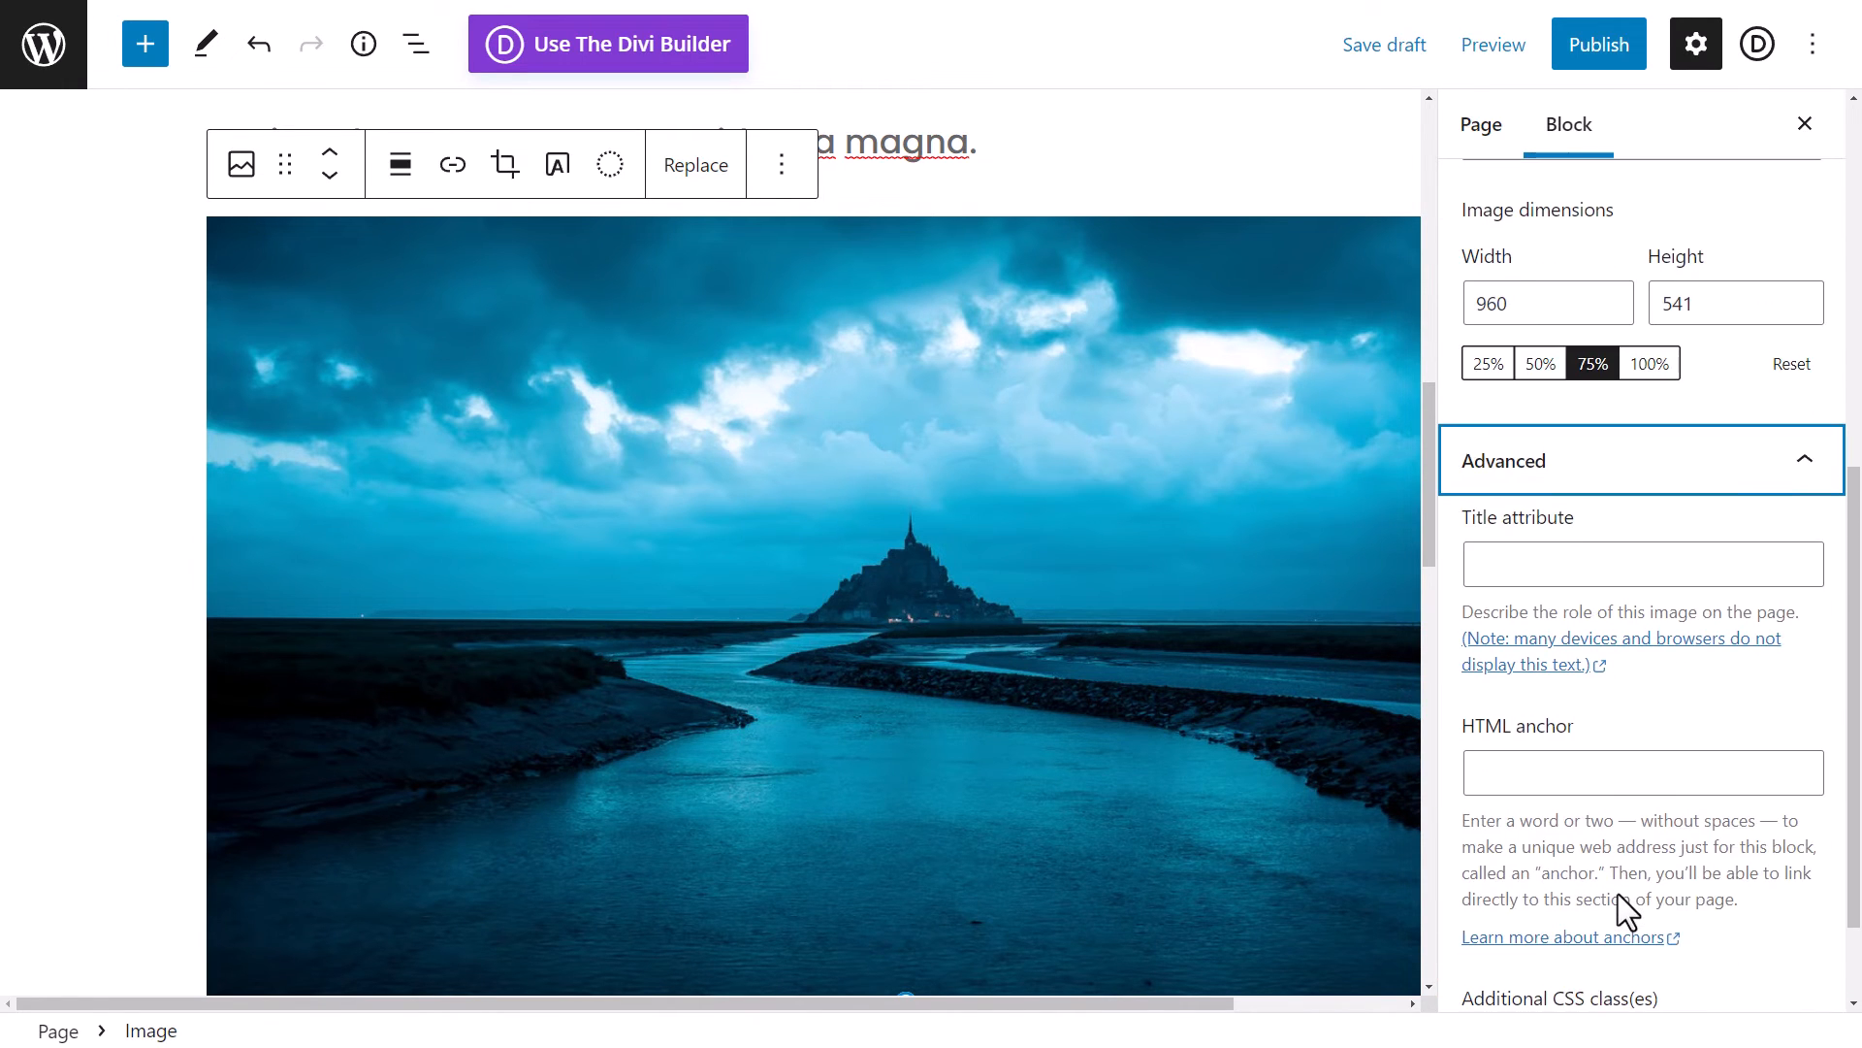
click(1594, 428)
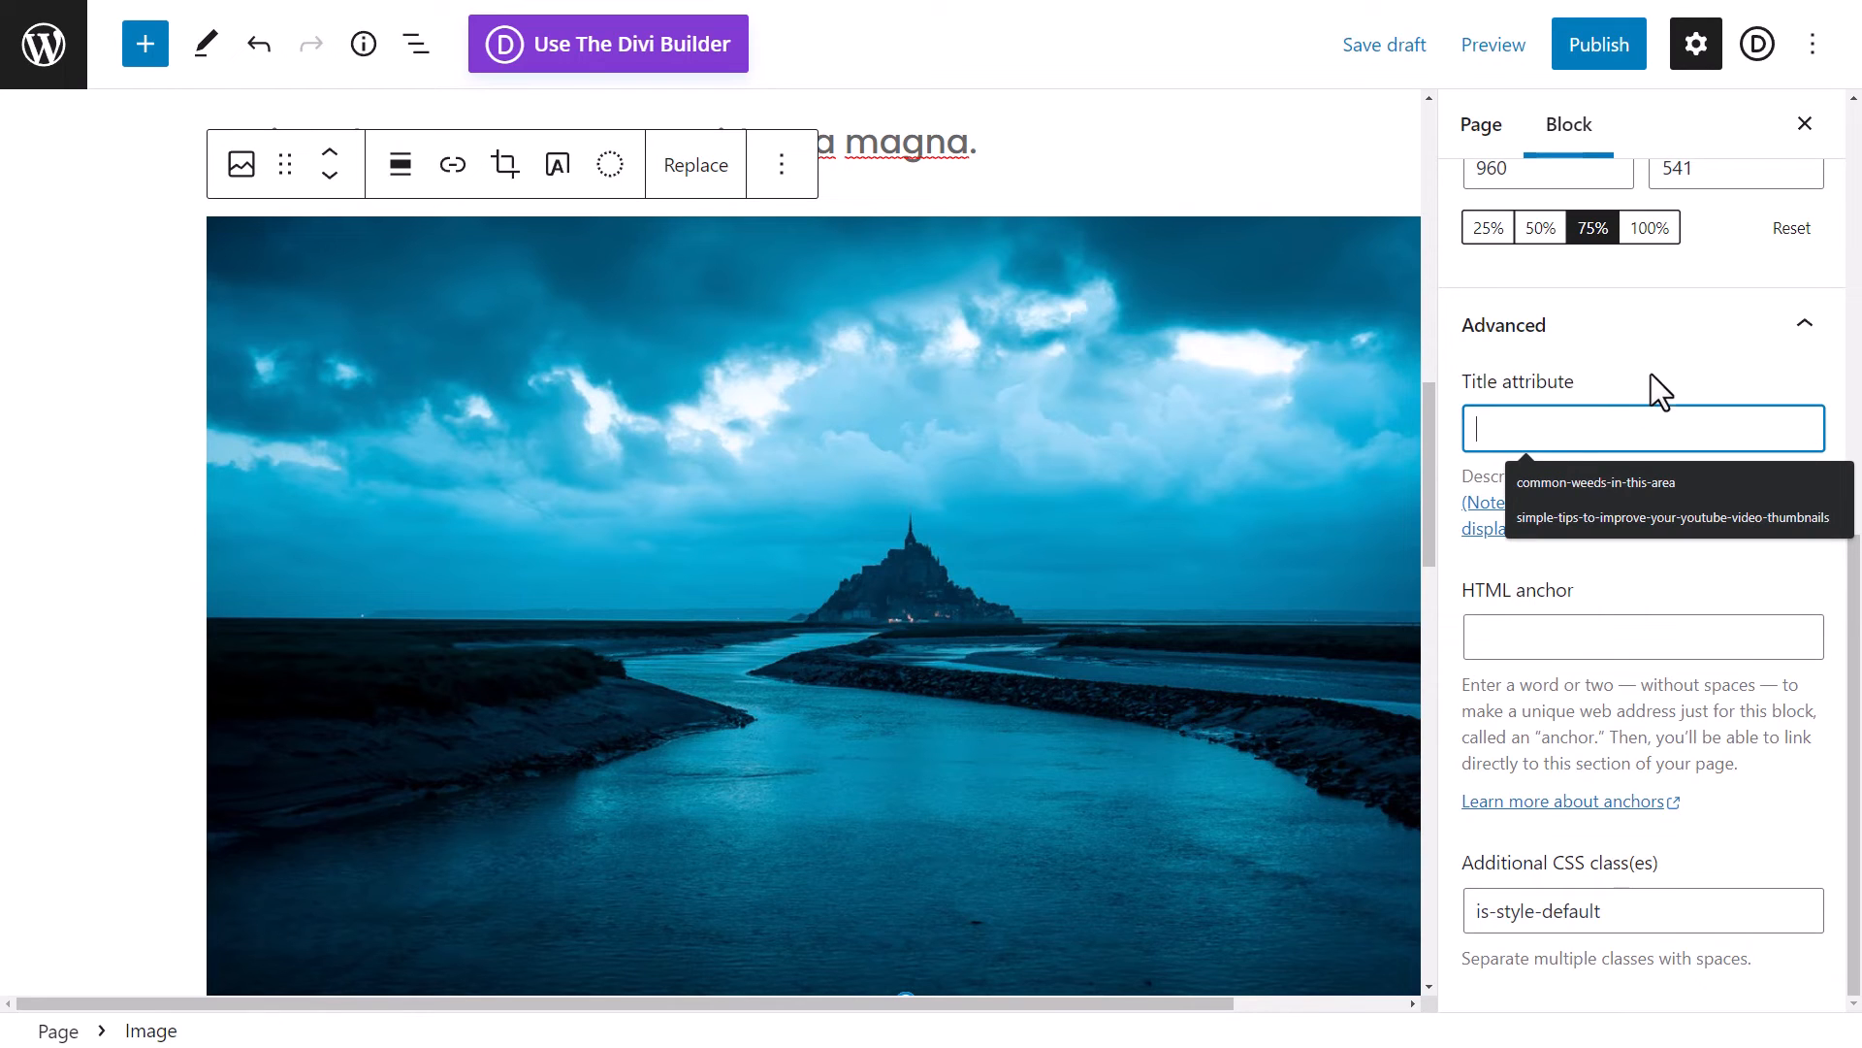
click(1651, 375)
click(1633, 428)
text(blue mountain)
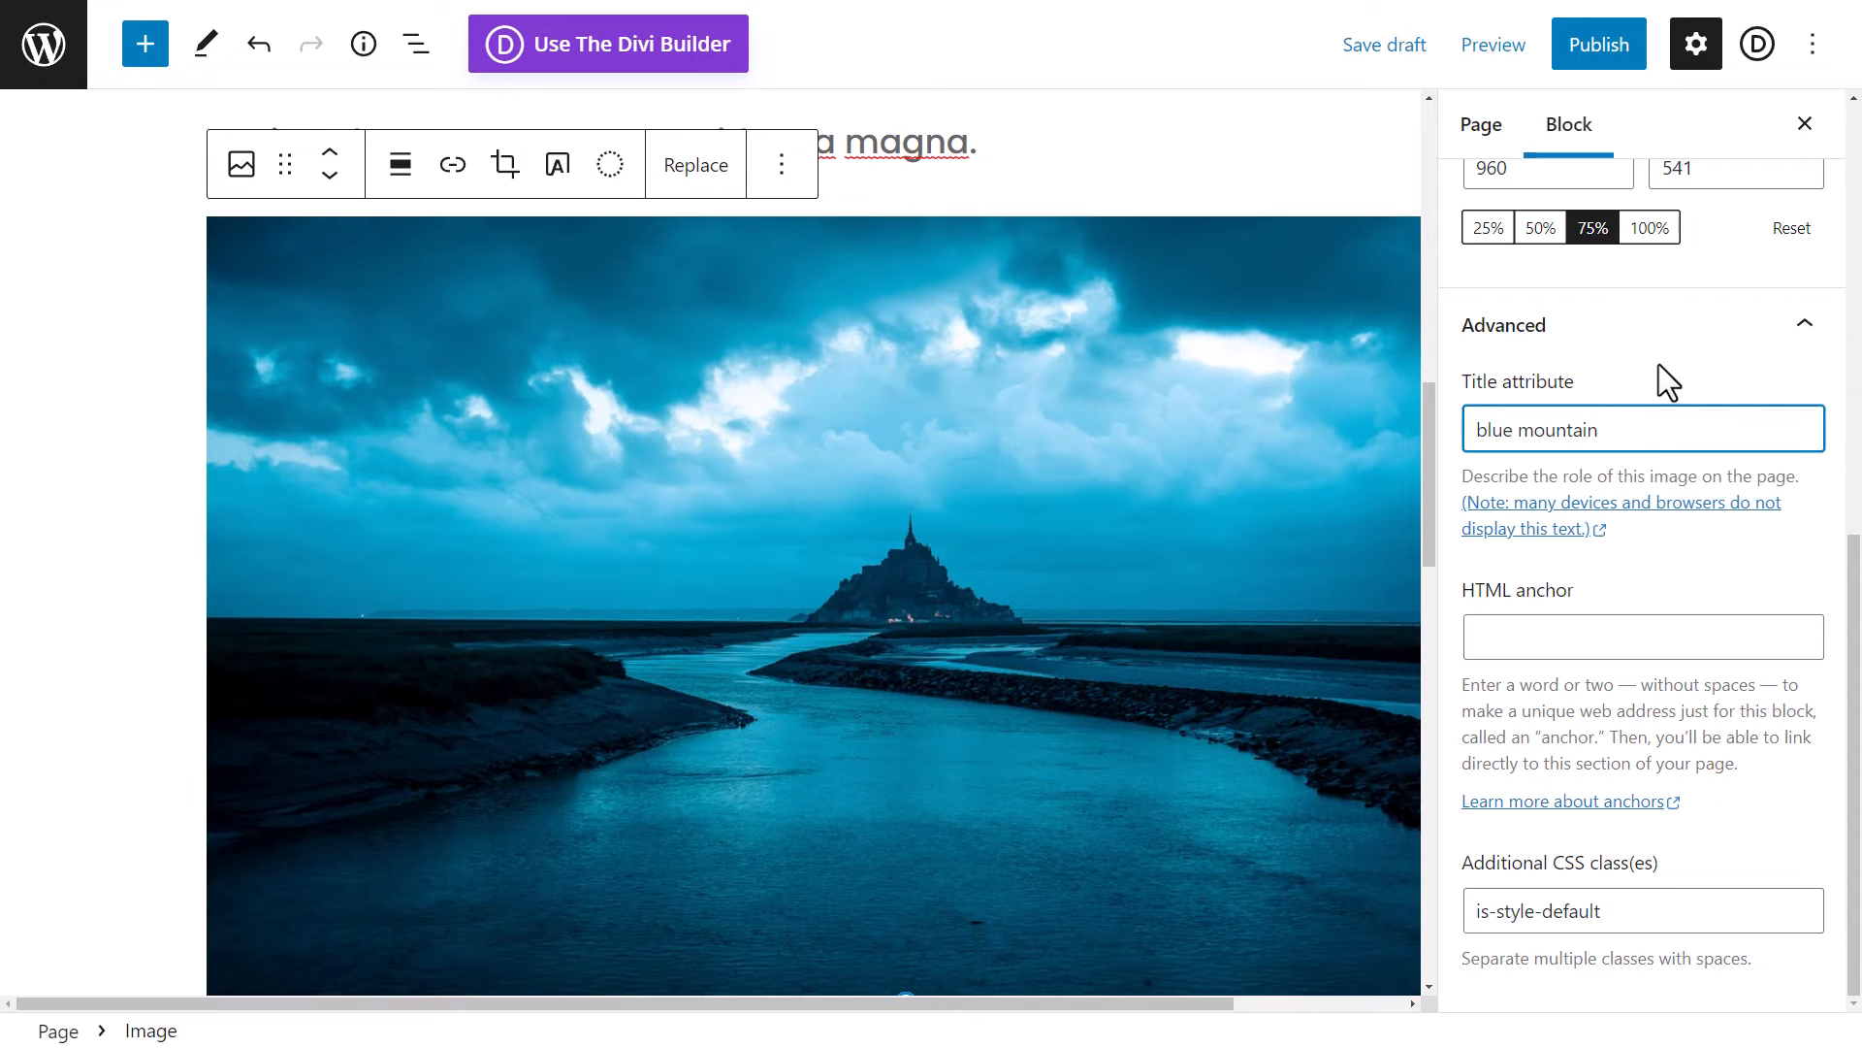
click(1658, 363)
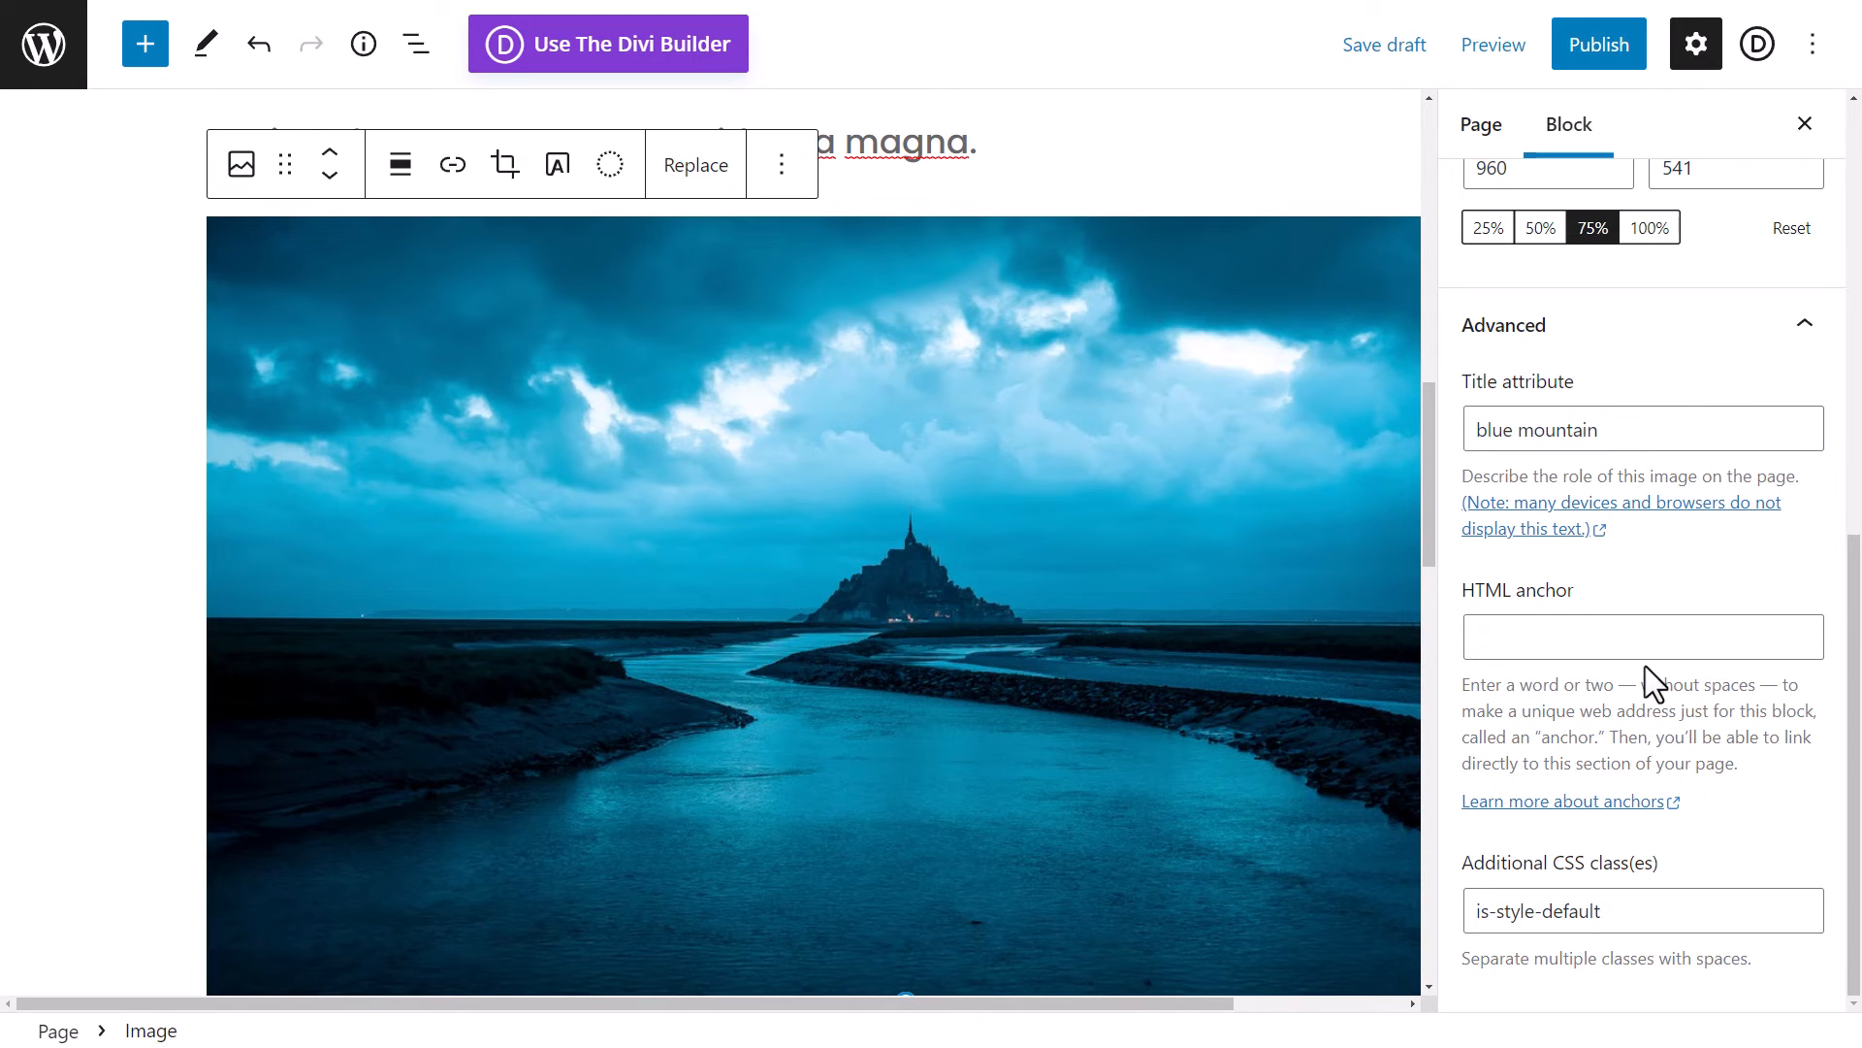
- Highlight the image's additional CSS class text, and return focus to the image without editing it
click(1626, 910)
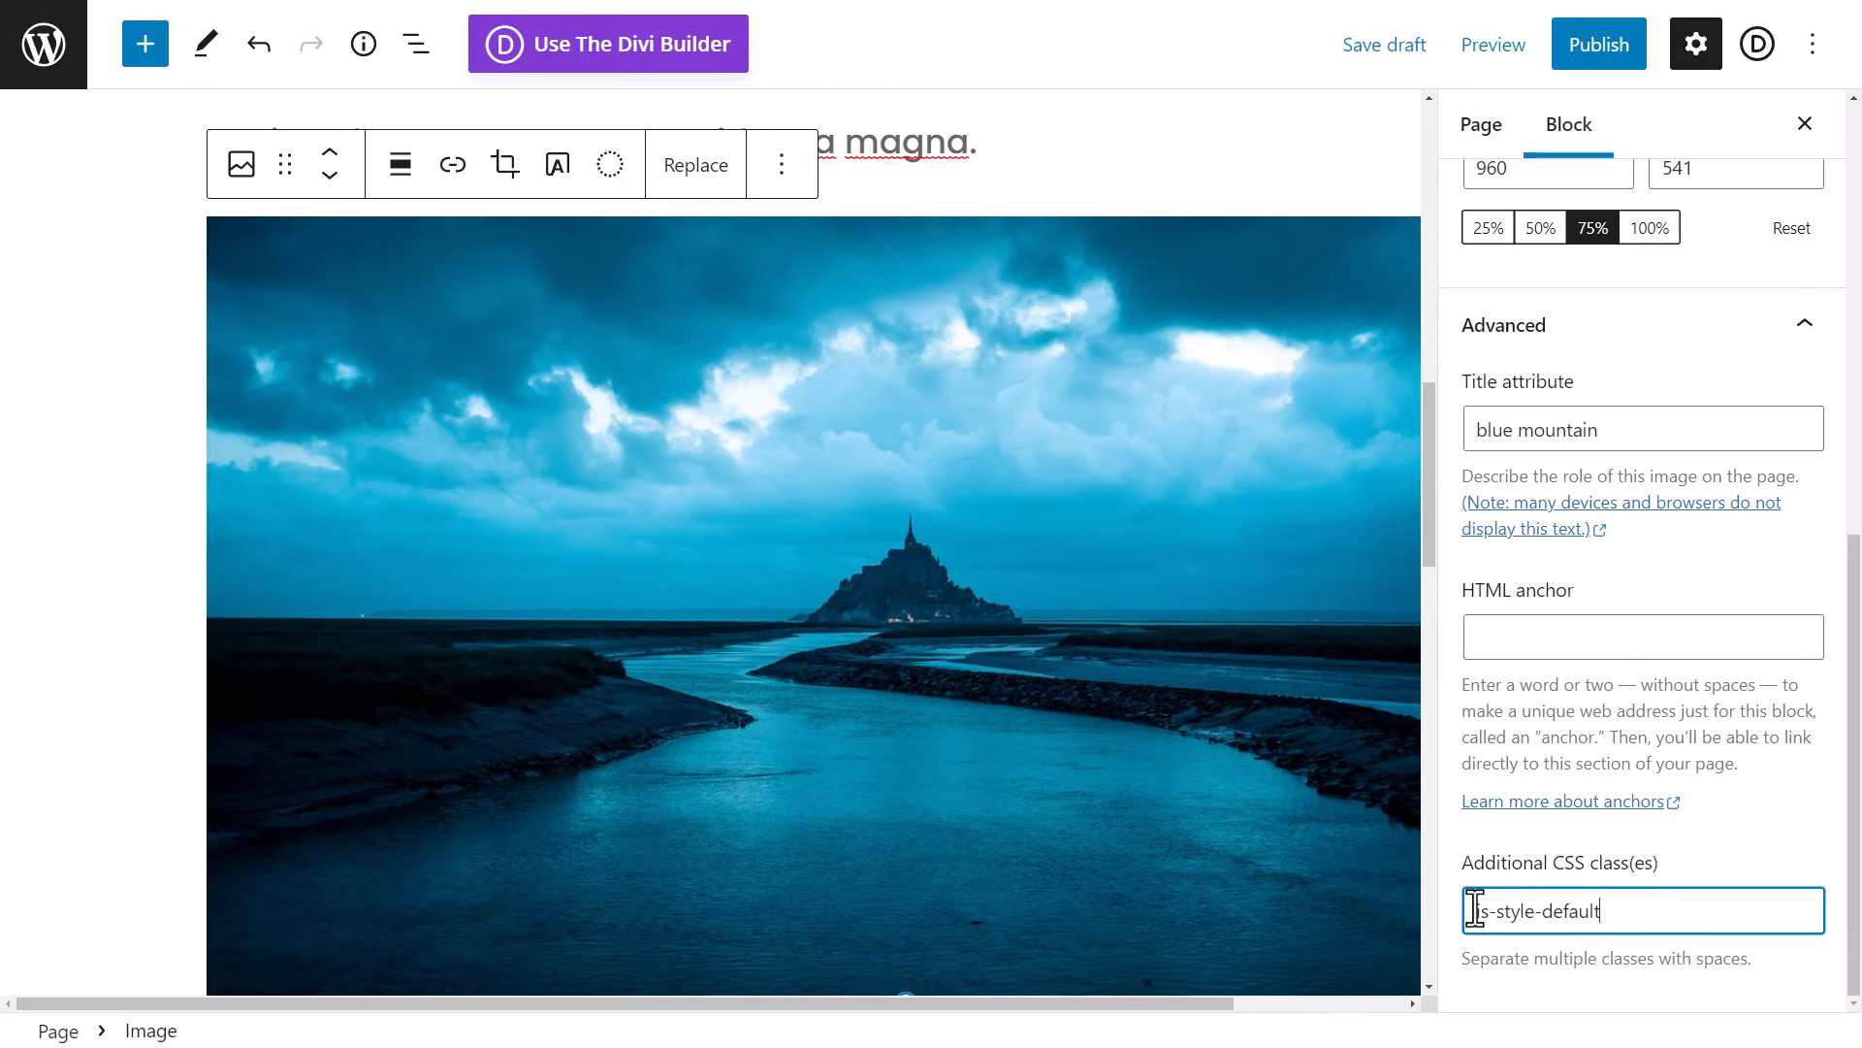
drag(1471, 910, 1607, 910)
click(949, 458)
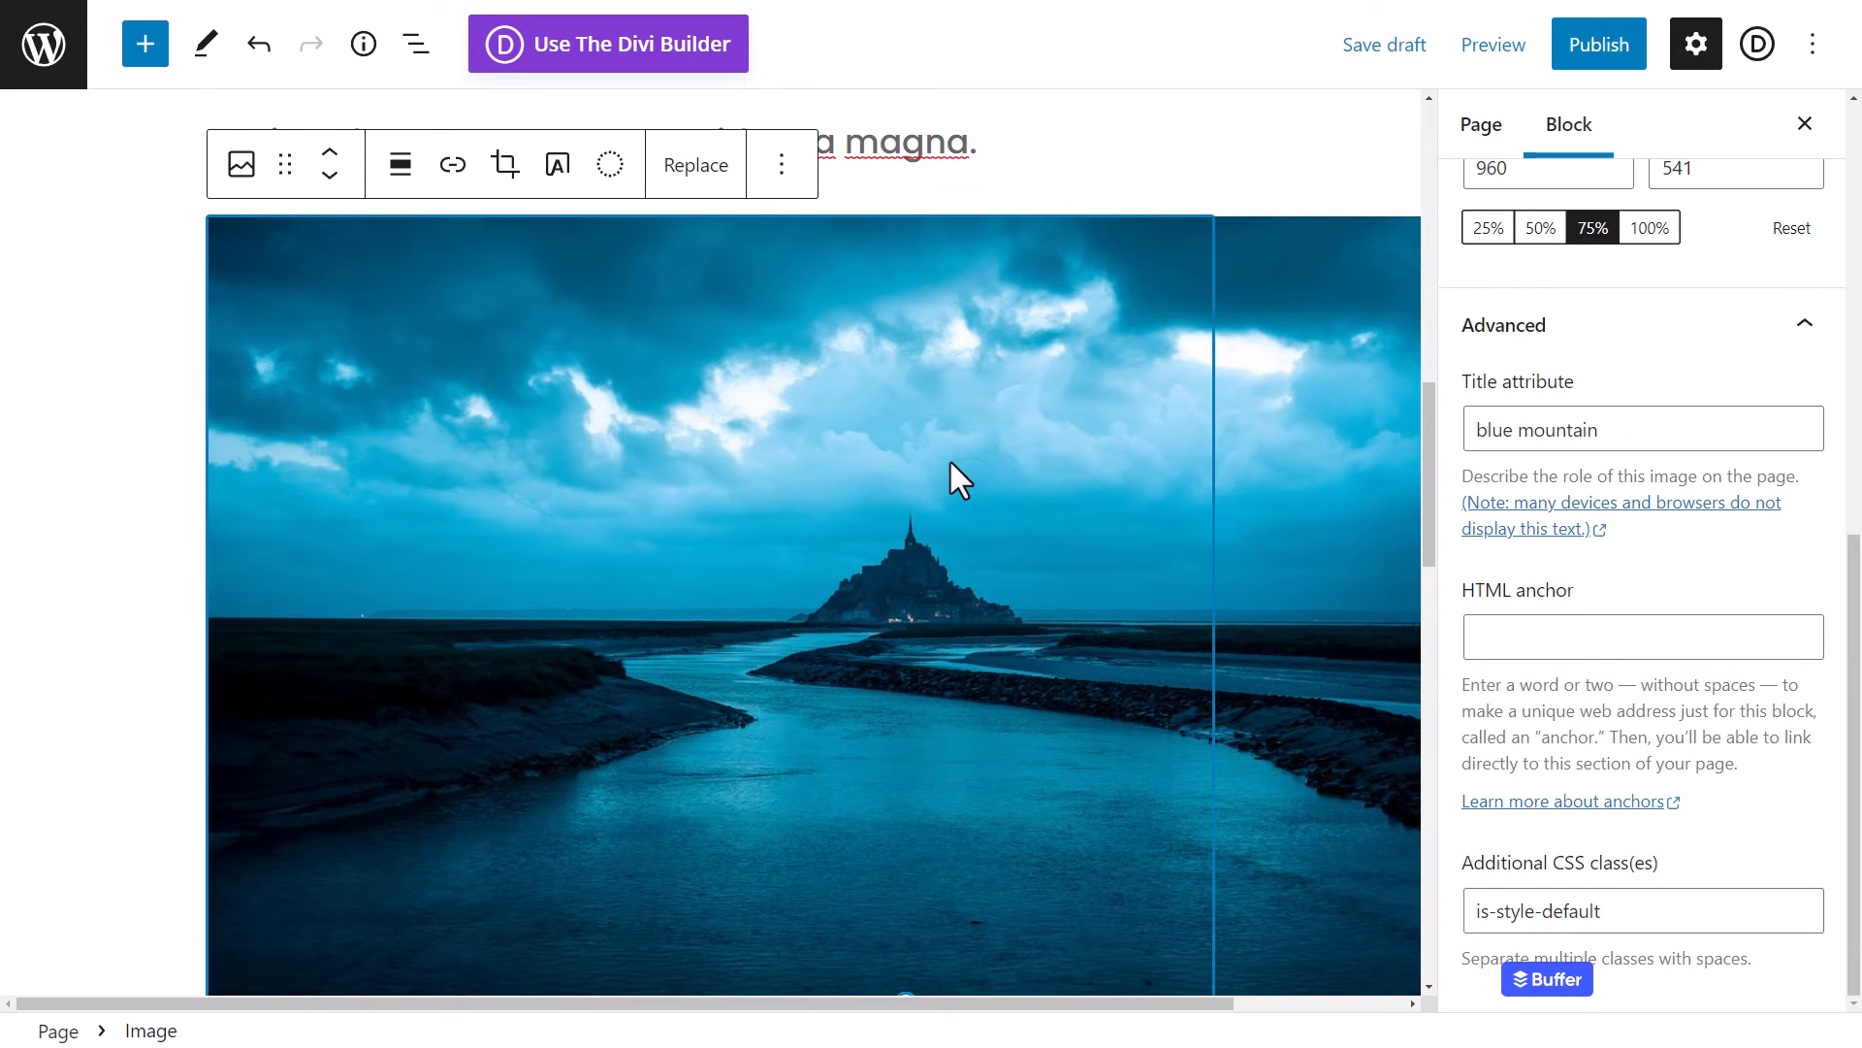
- Compare the page-level settings with the block settings of the image, the "More information lot" heading and the "New paragraphs" paragraph
scroll(1219, 730, up, 10)
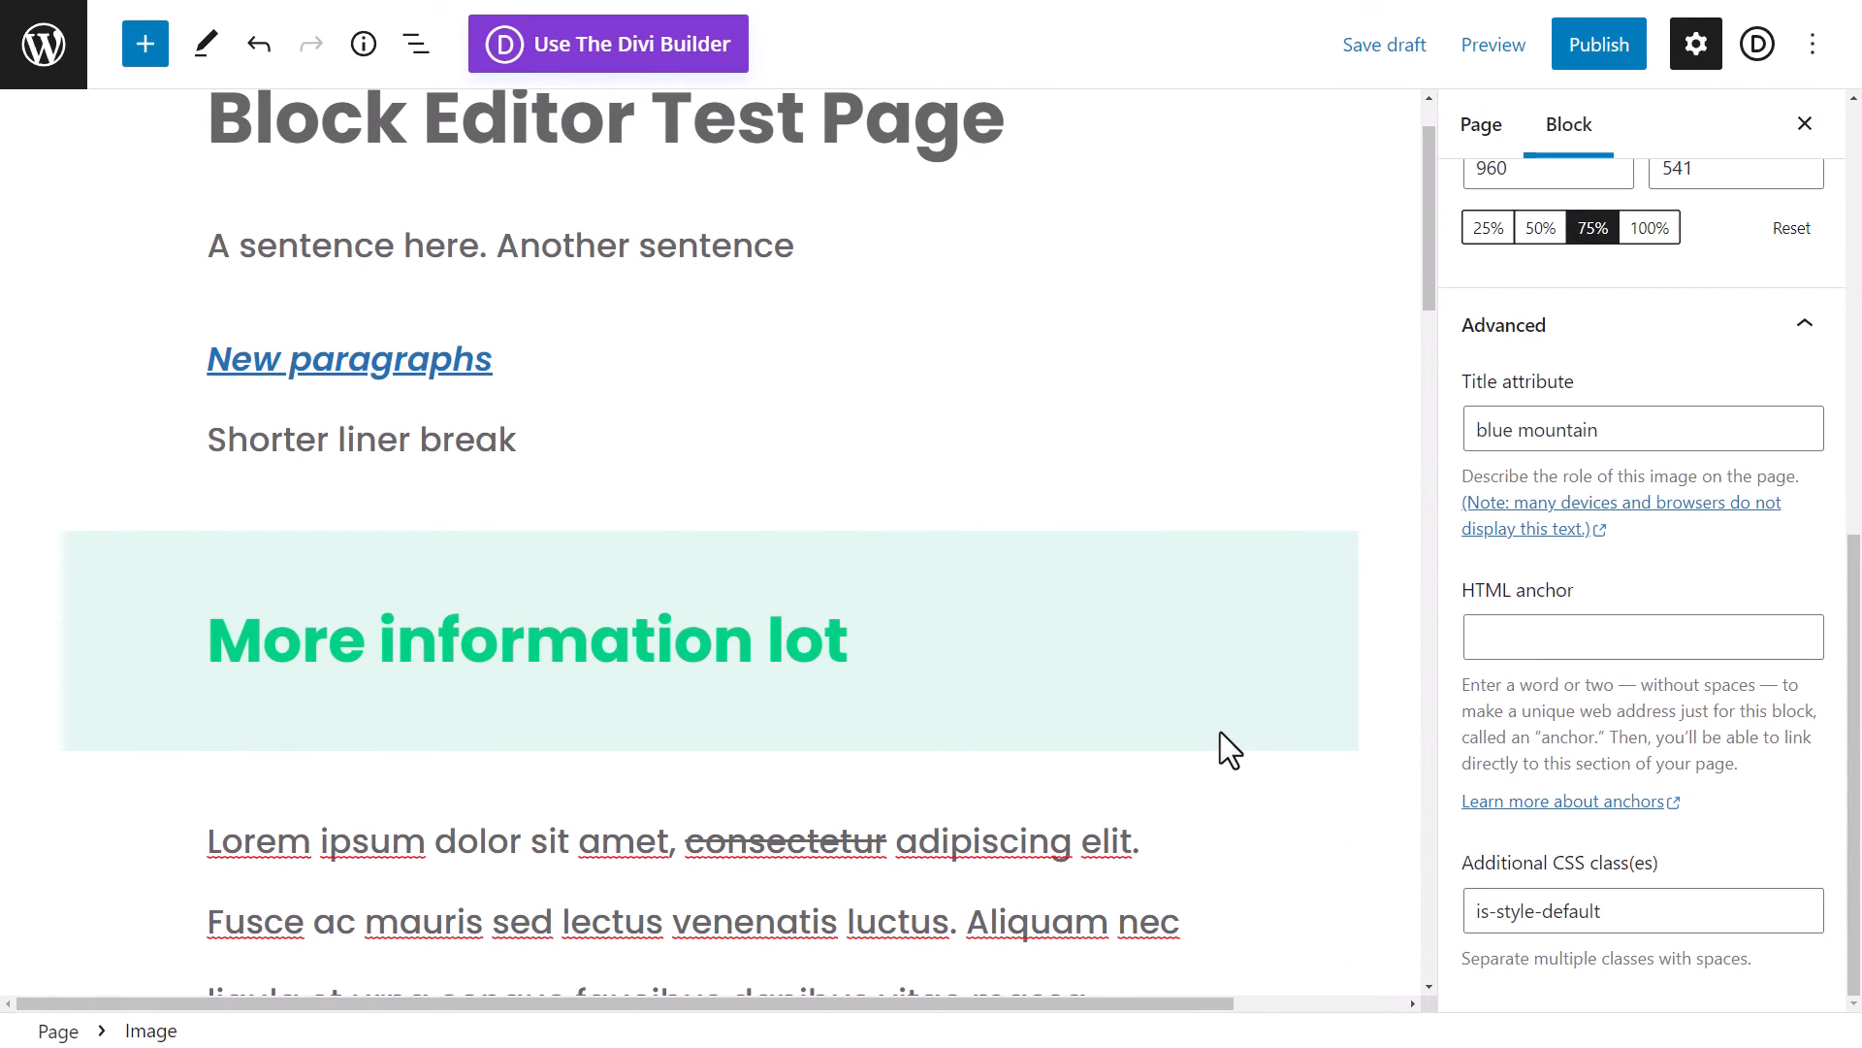
scroll(1681, 733, up, 10)
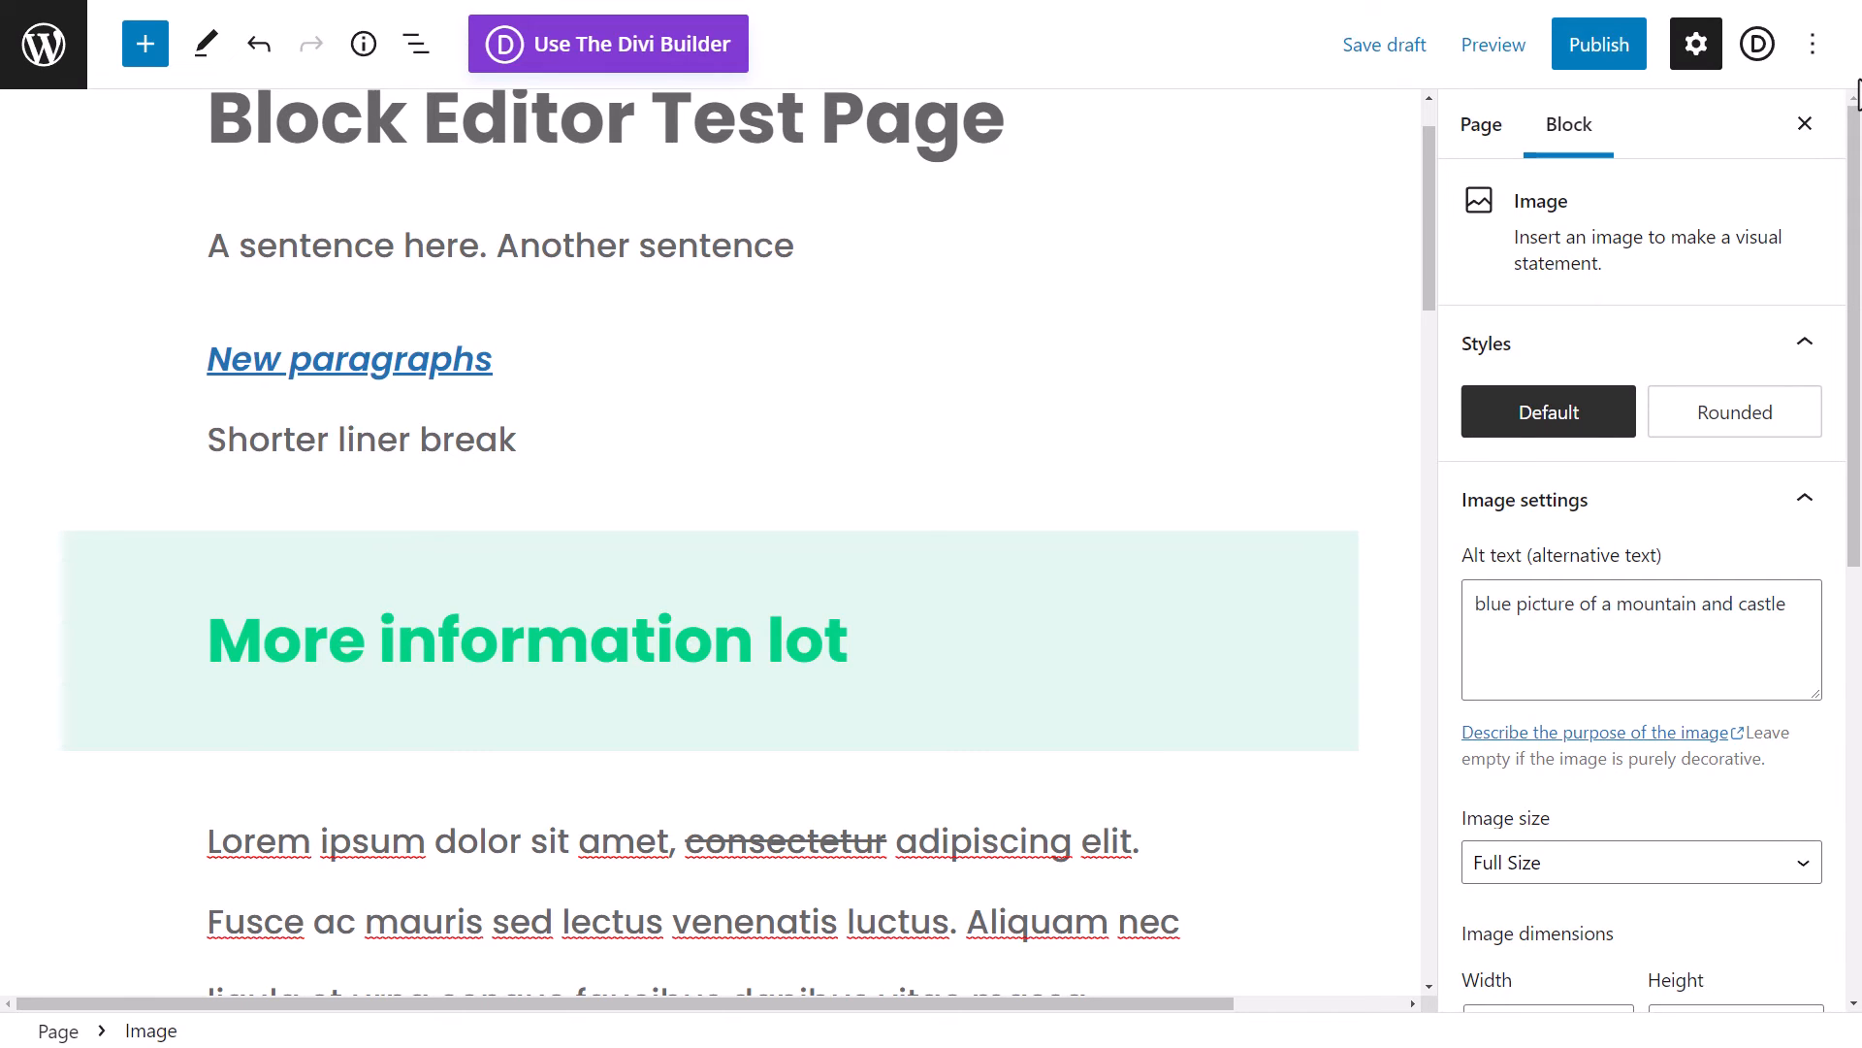
click(1489, 134)
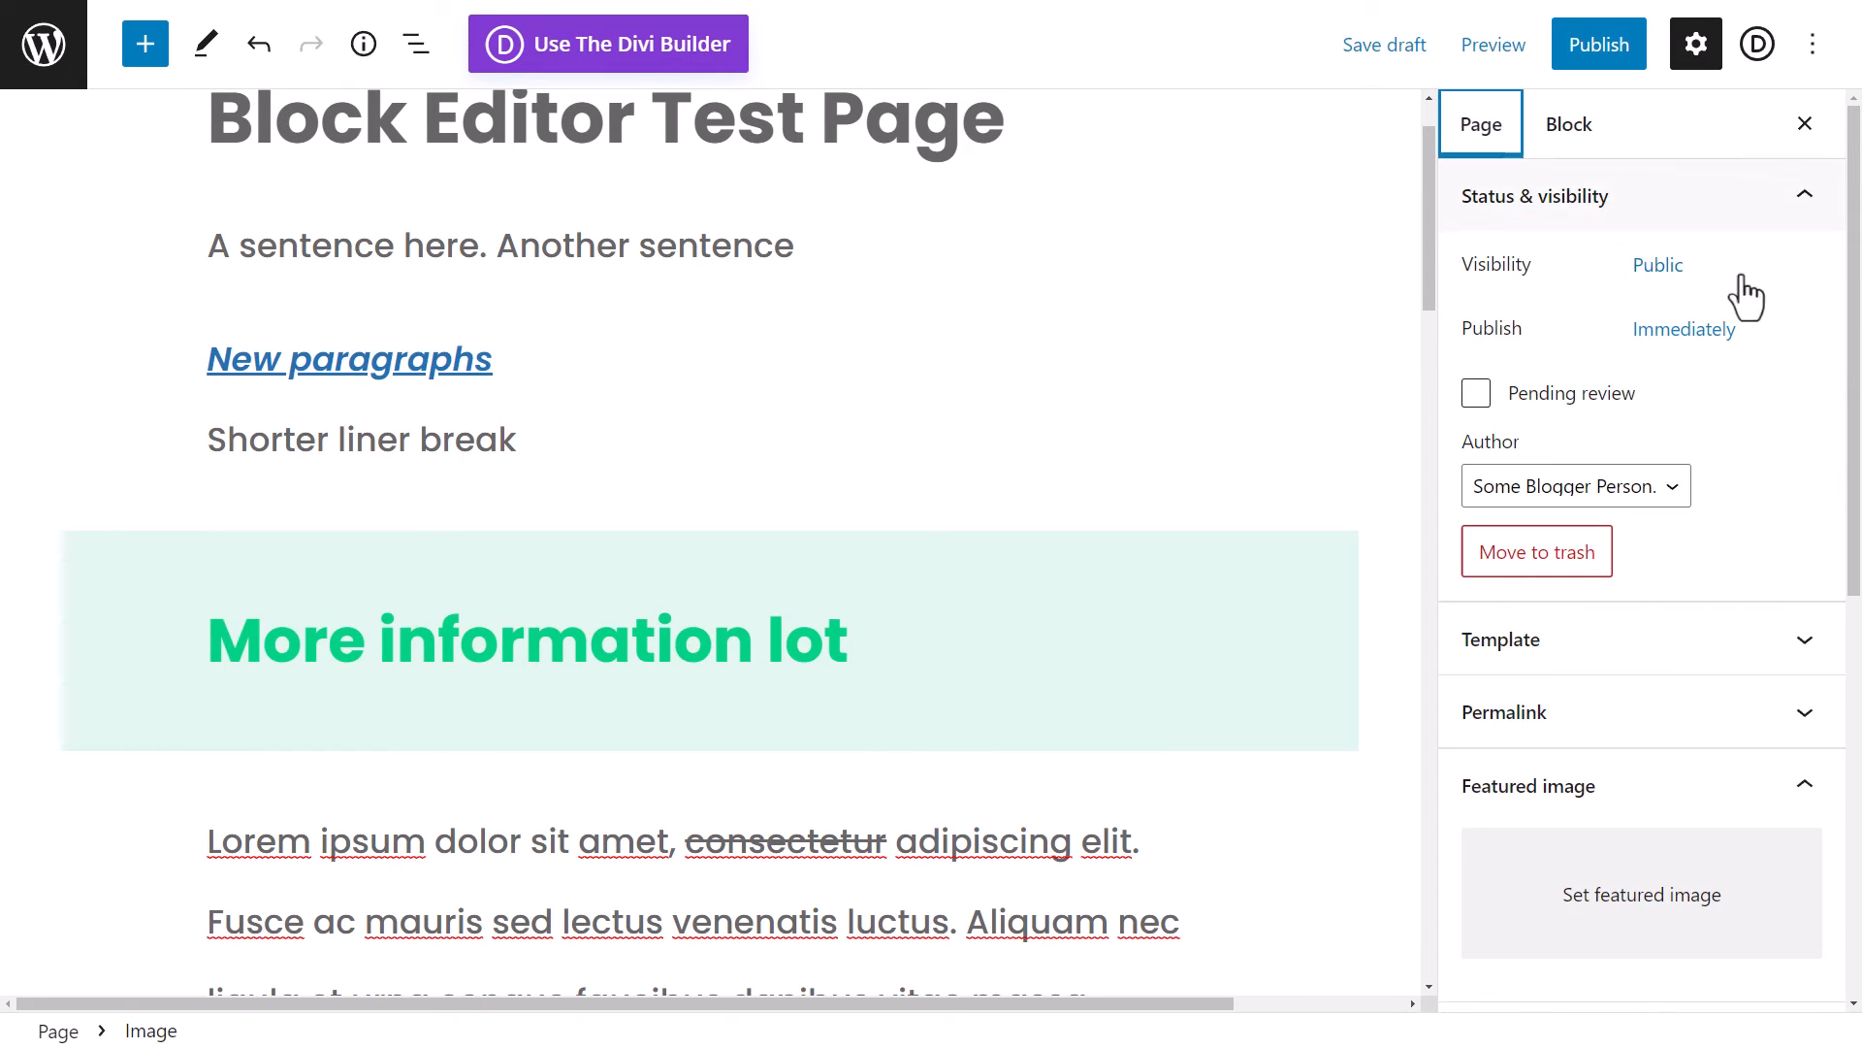
scroll(1663, 485, down, 5)
scroll(1572, 310, up, 5)
click(1571, 131)
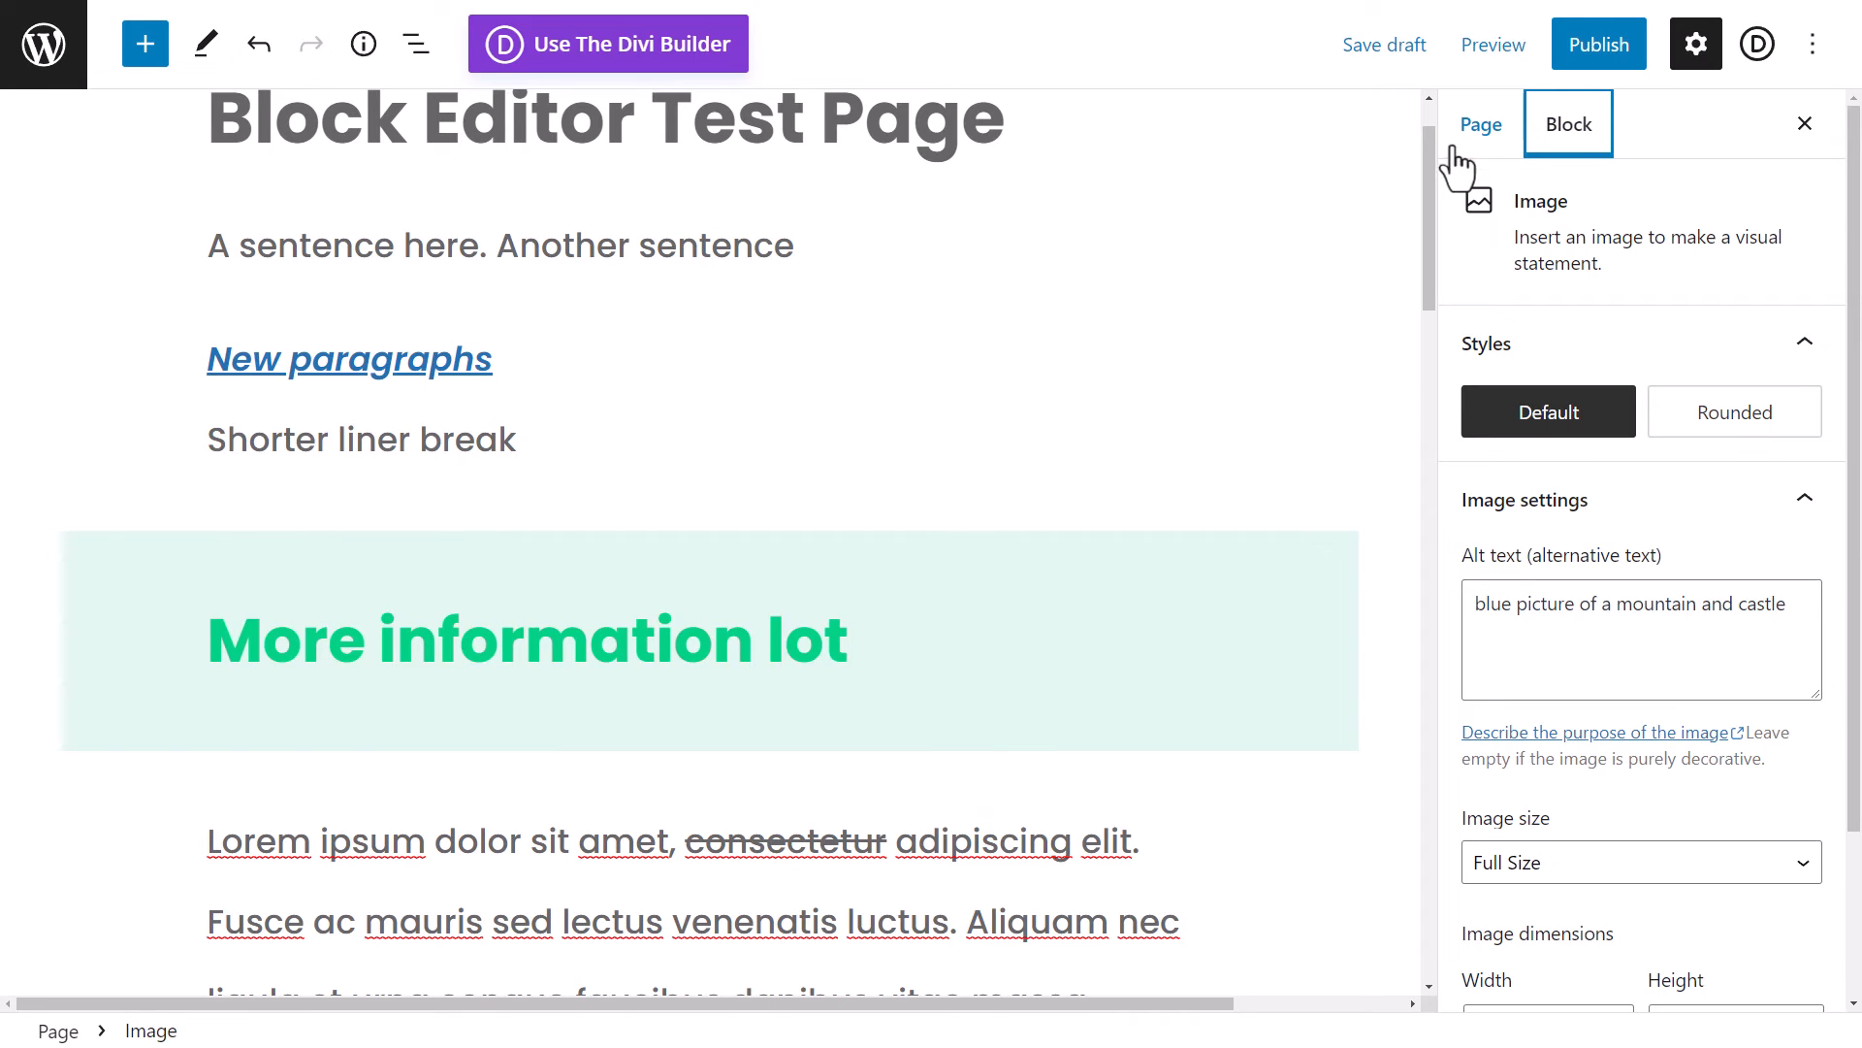
click(1484, 129)
click(1564, 135)
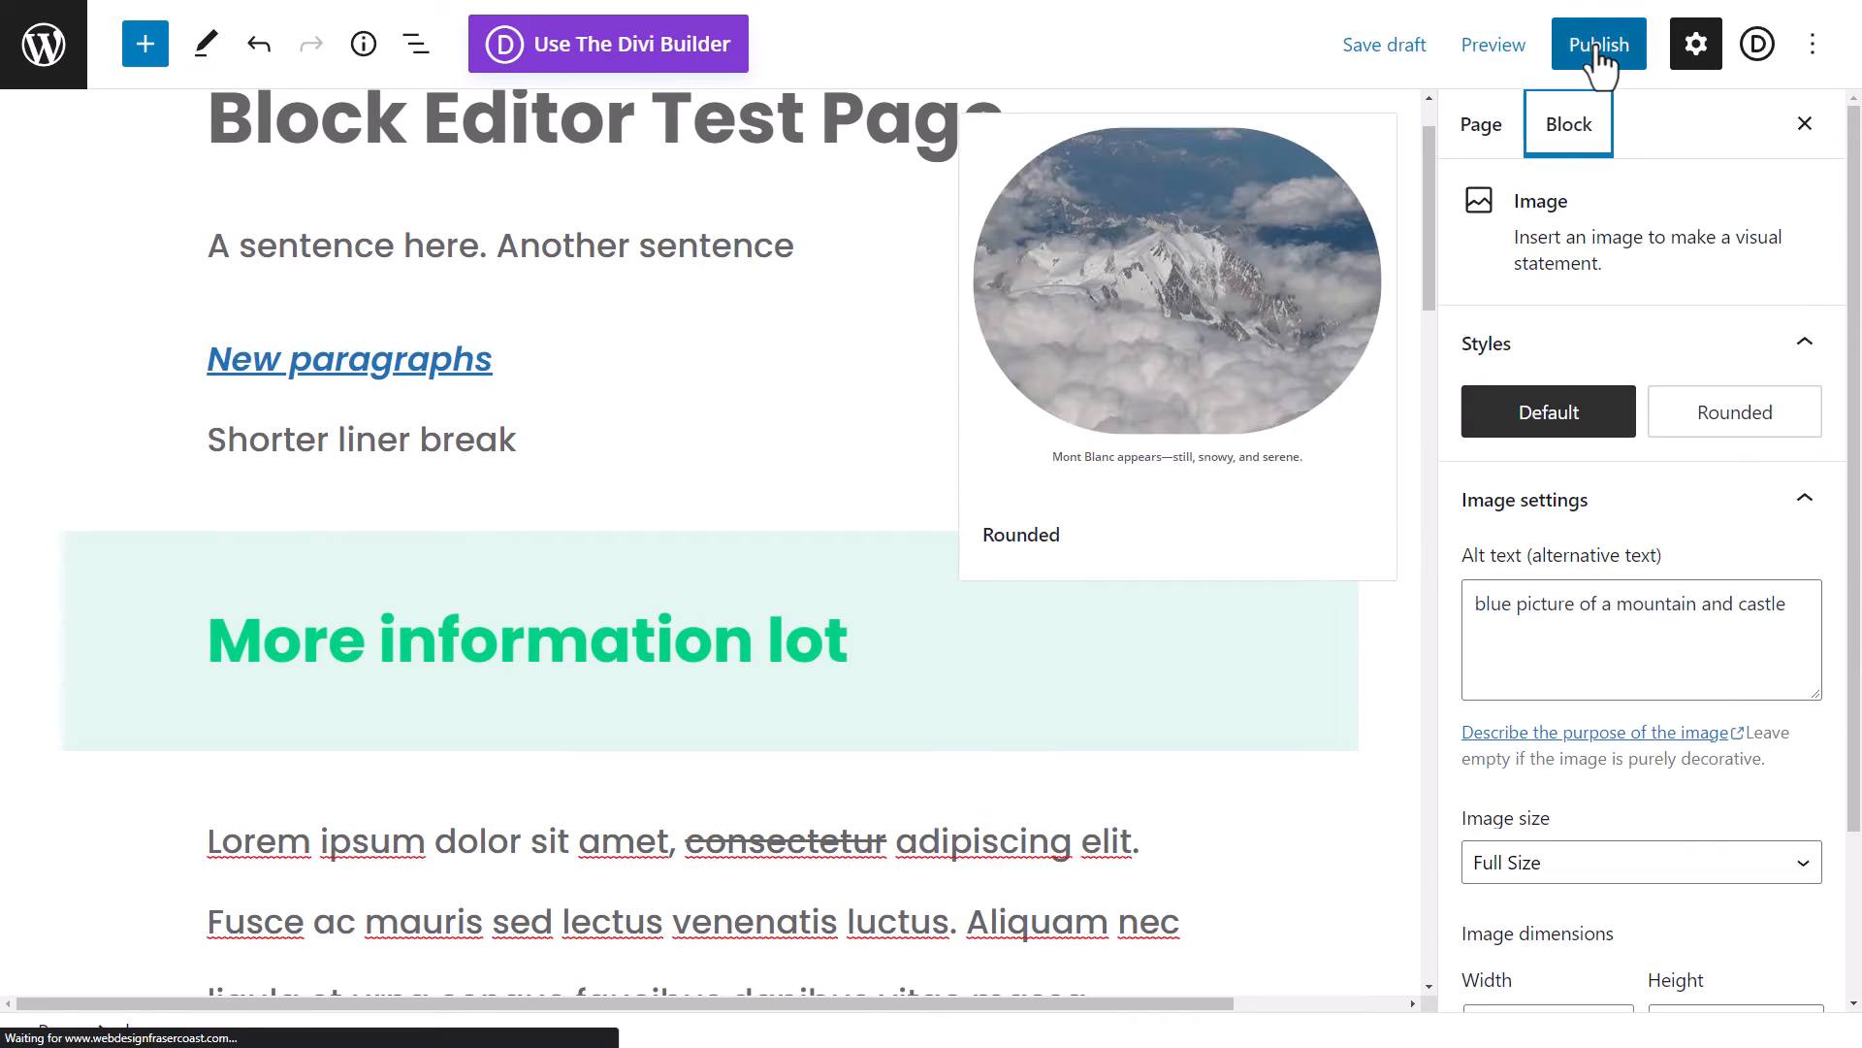
click(553, 590)
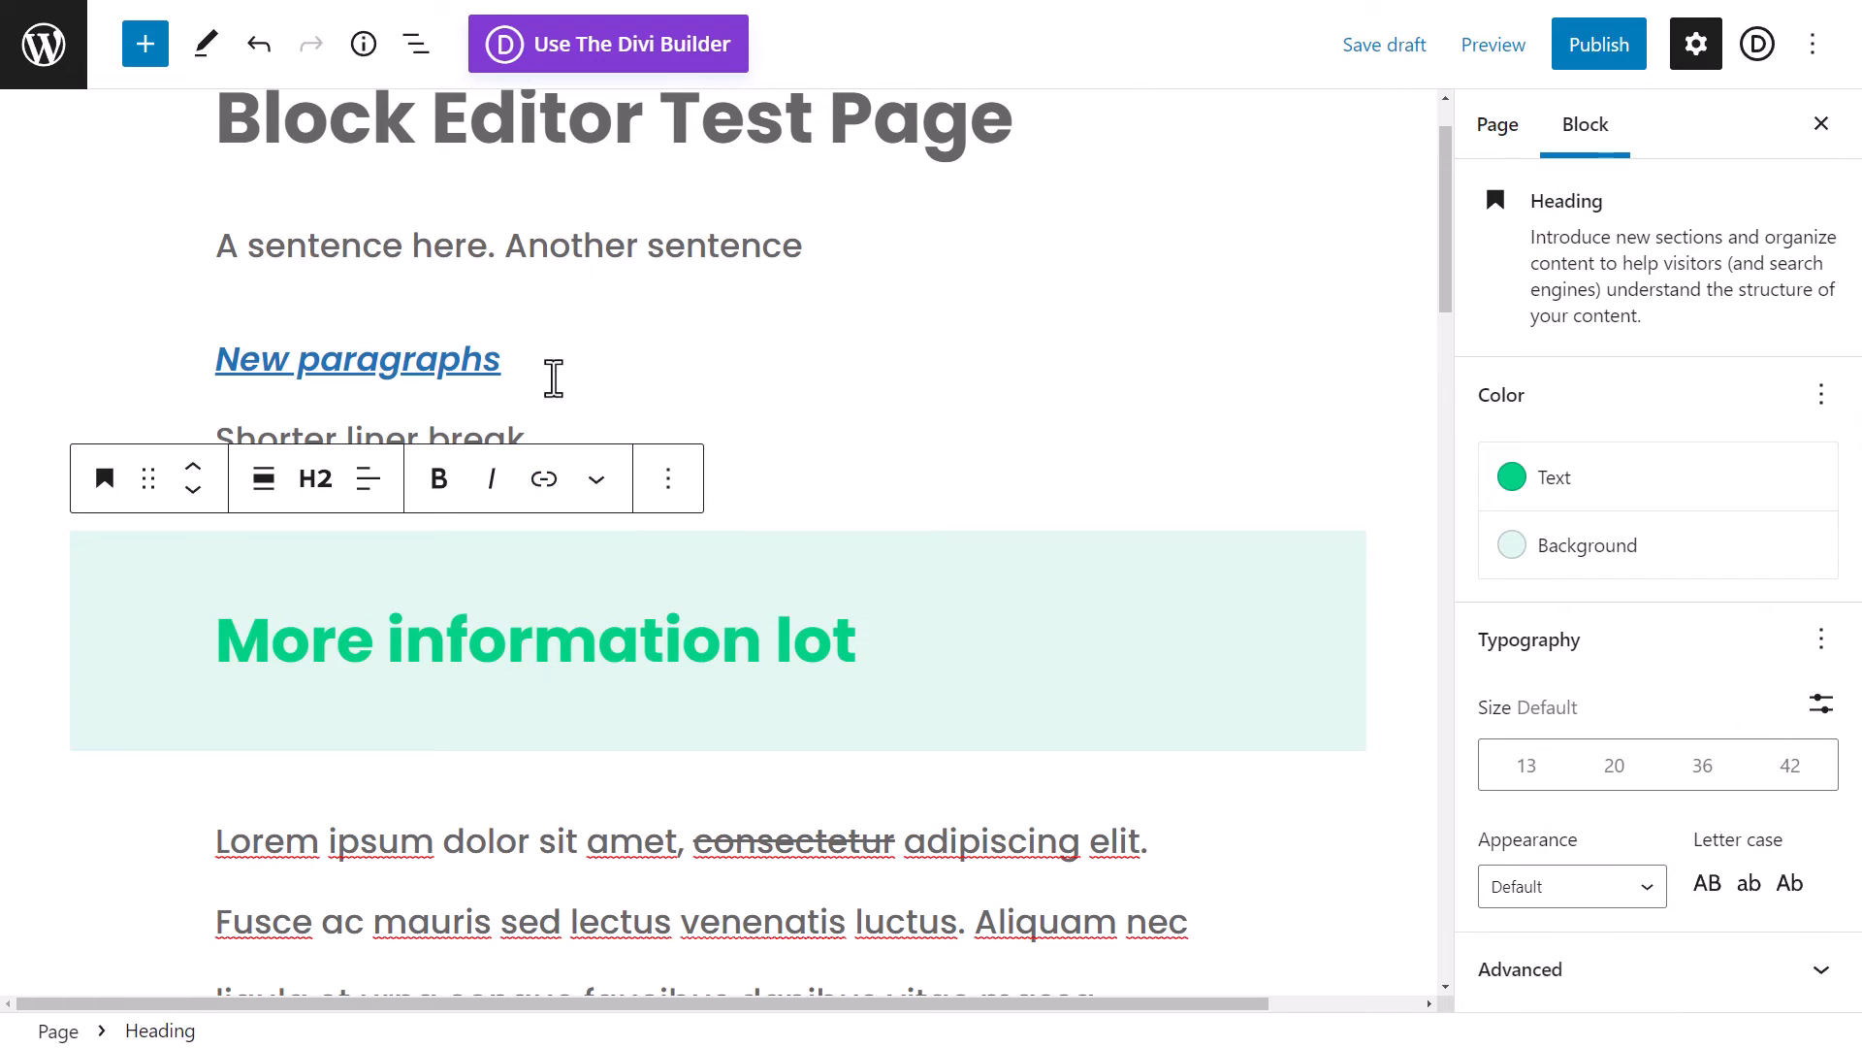
click(551, 375)
- Show the page's visibility options, and close them without choosing another one
click(1482, 136)
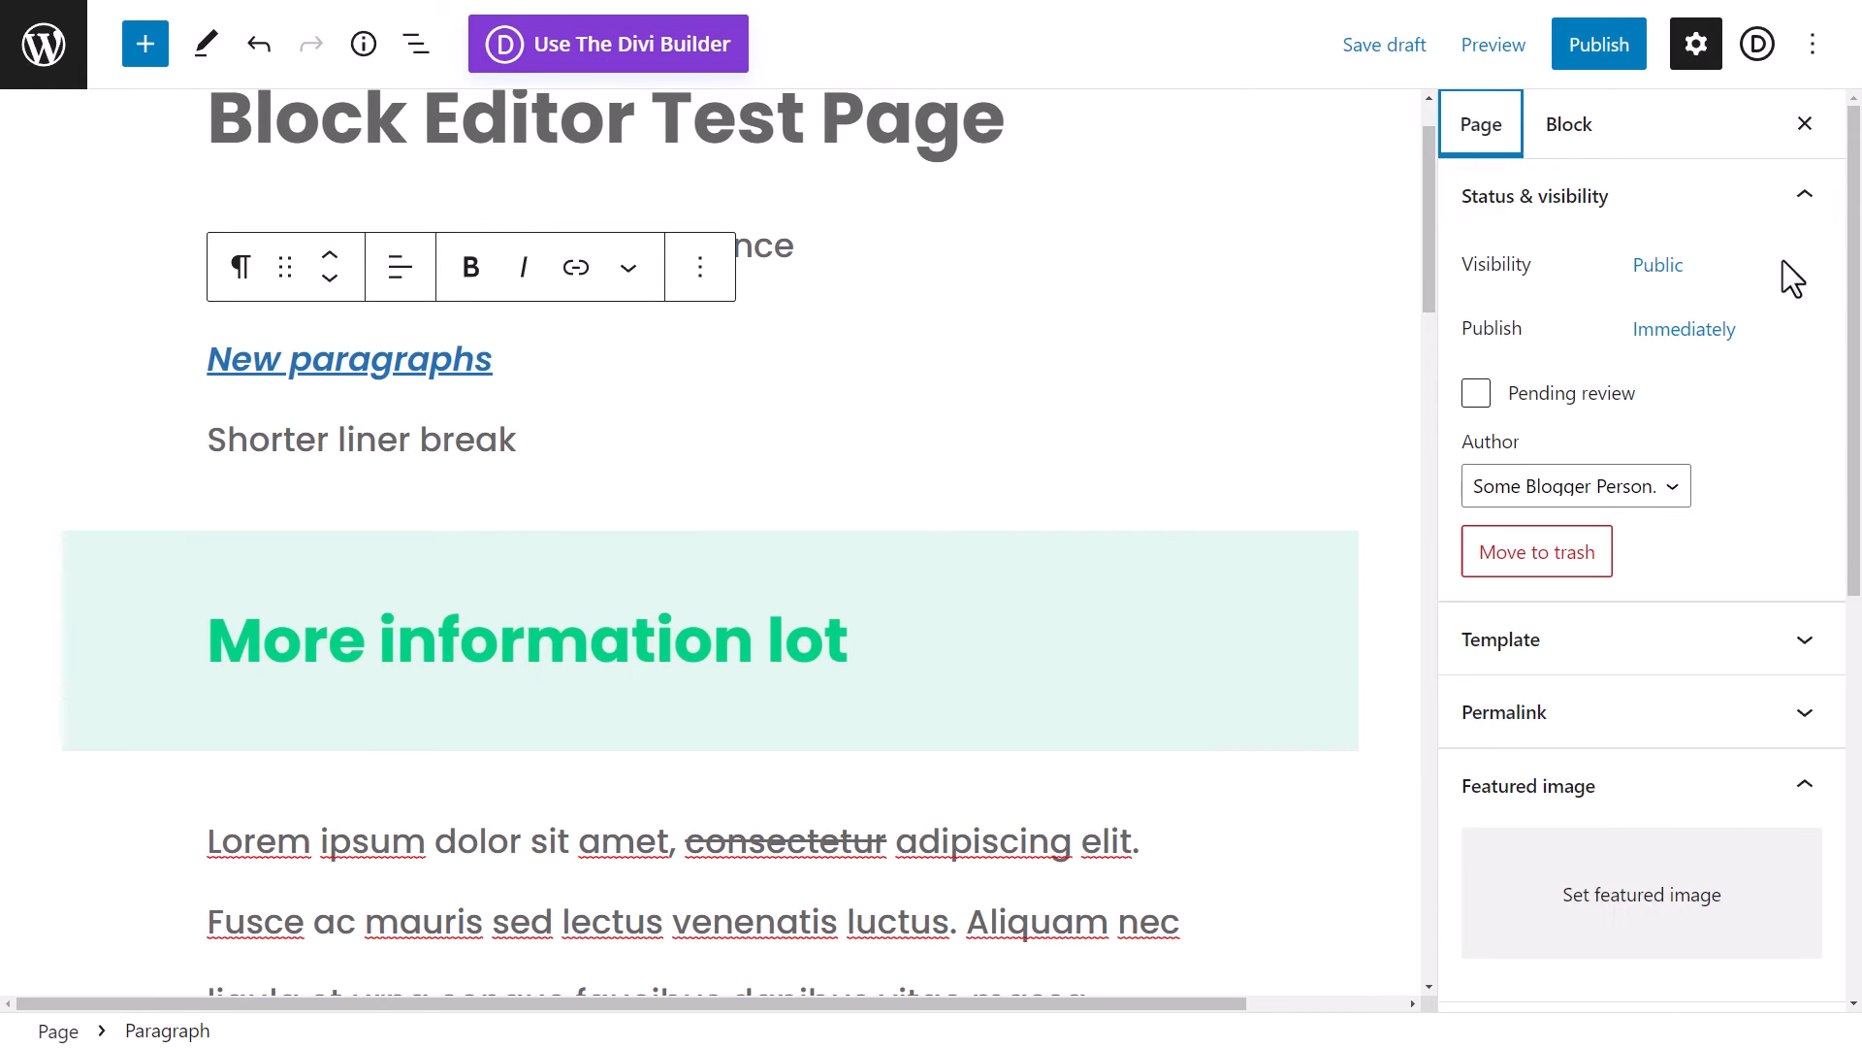
click(1678, 271)
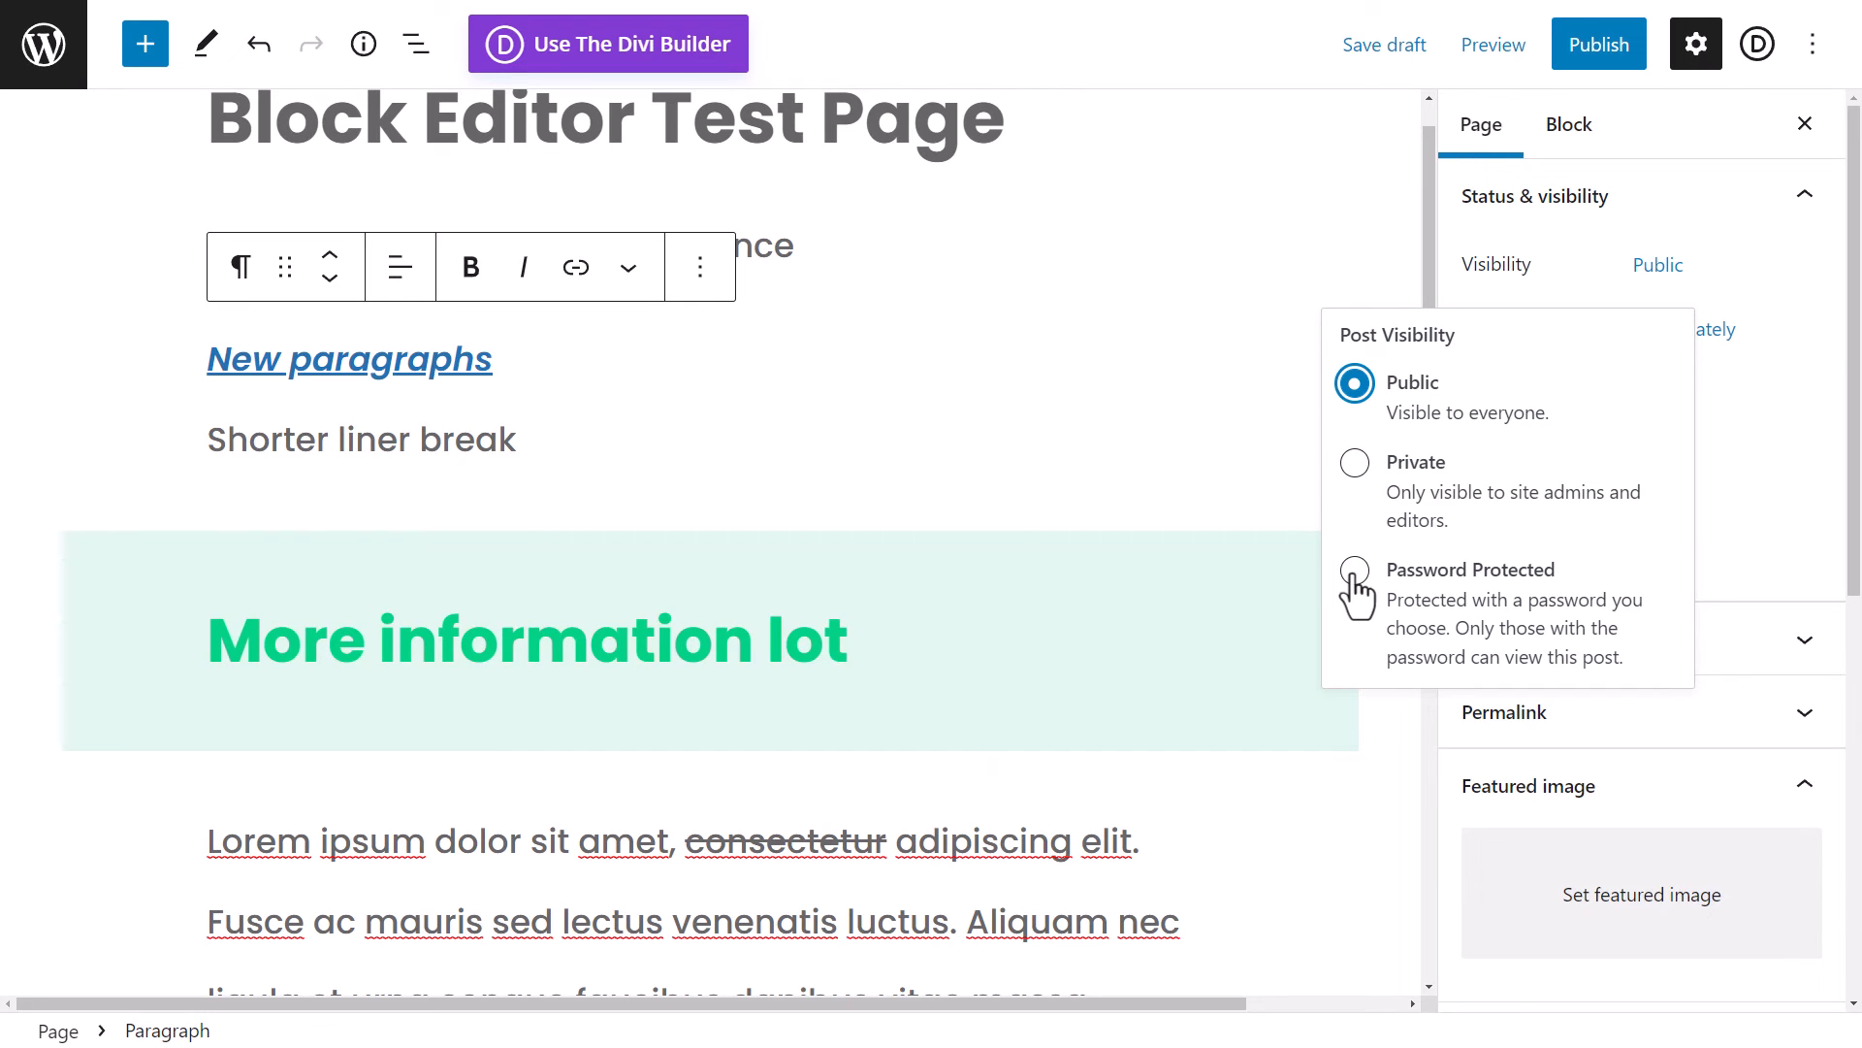
click(1834, 354)
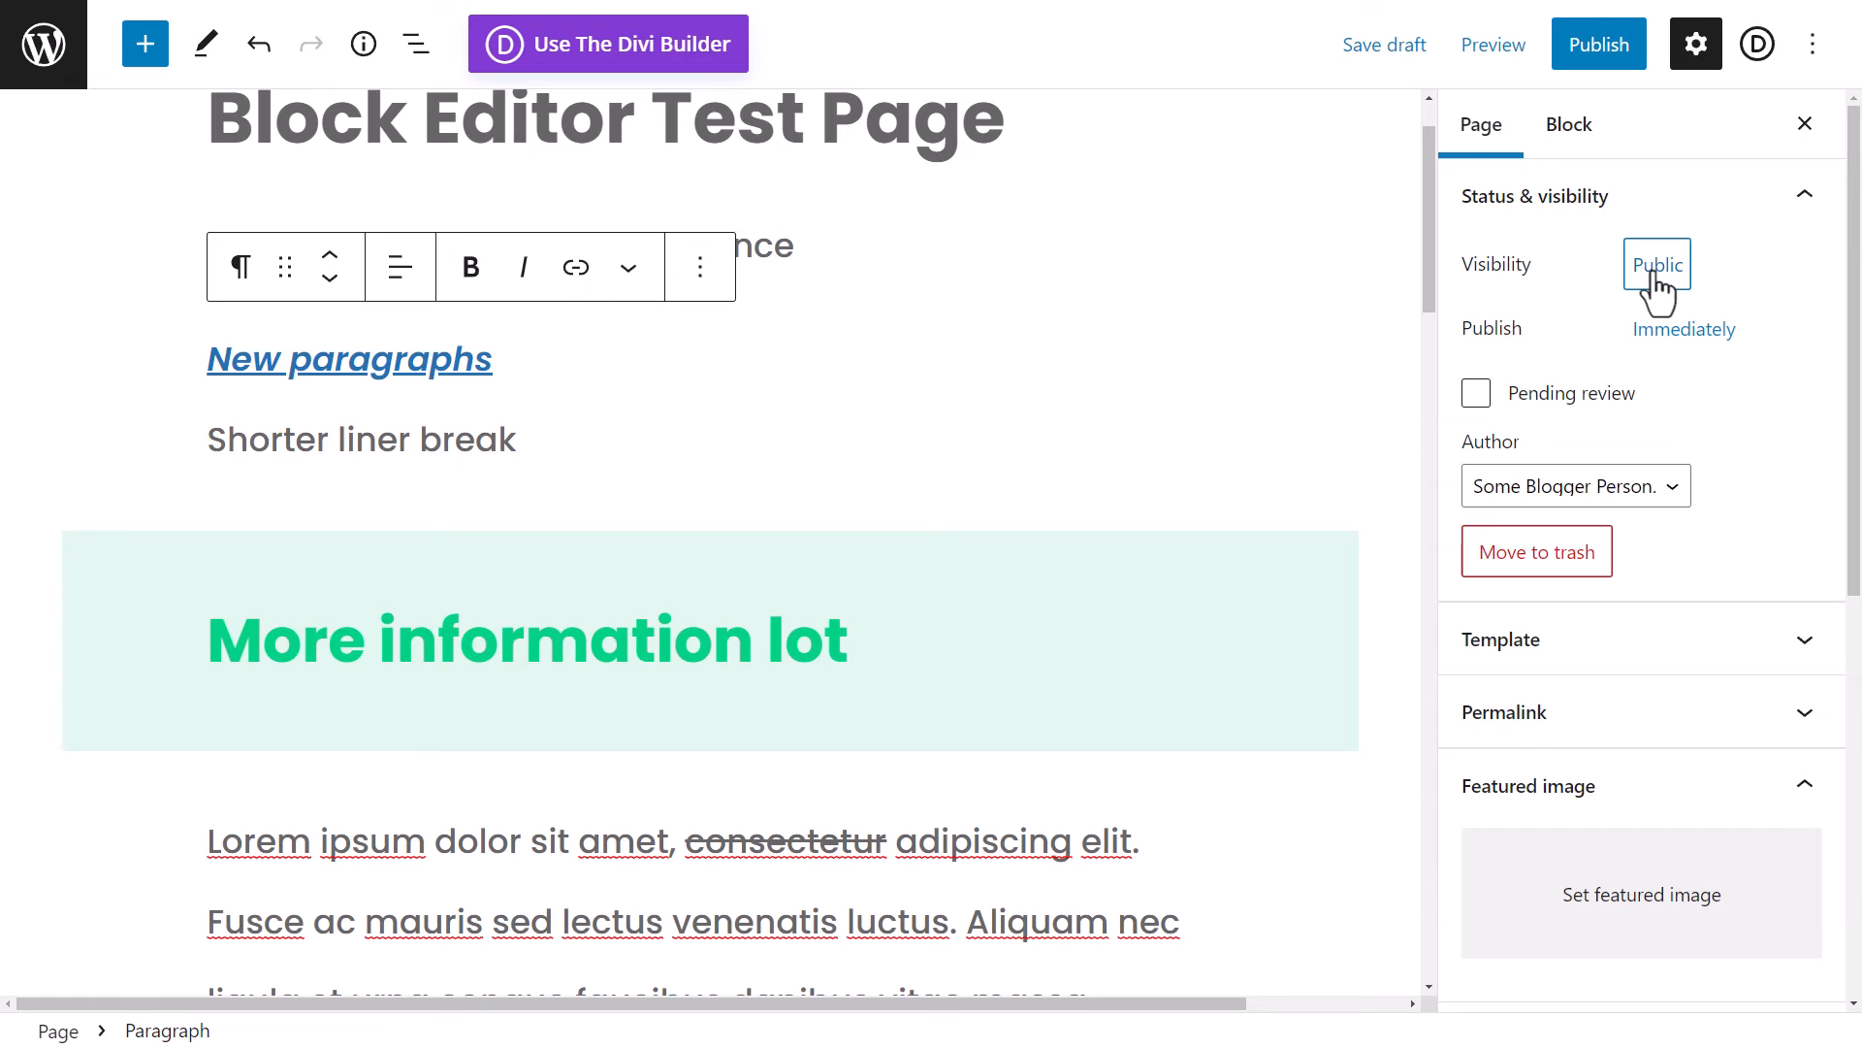
- Show the page's template options, and close them without choosing another template
click(1790, 640)
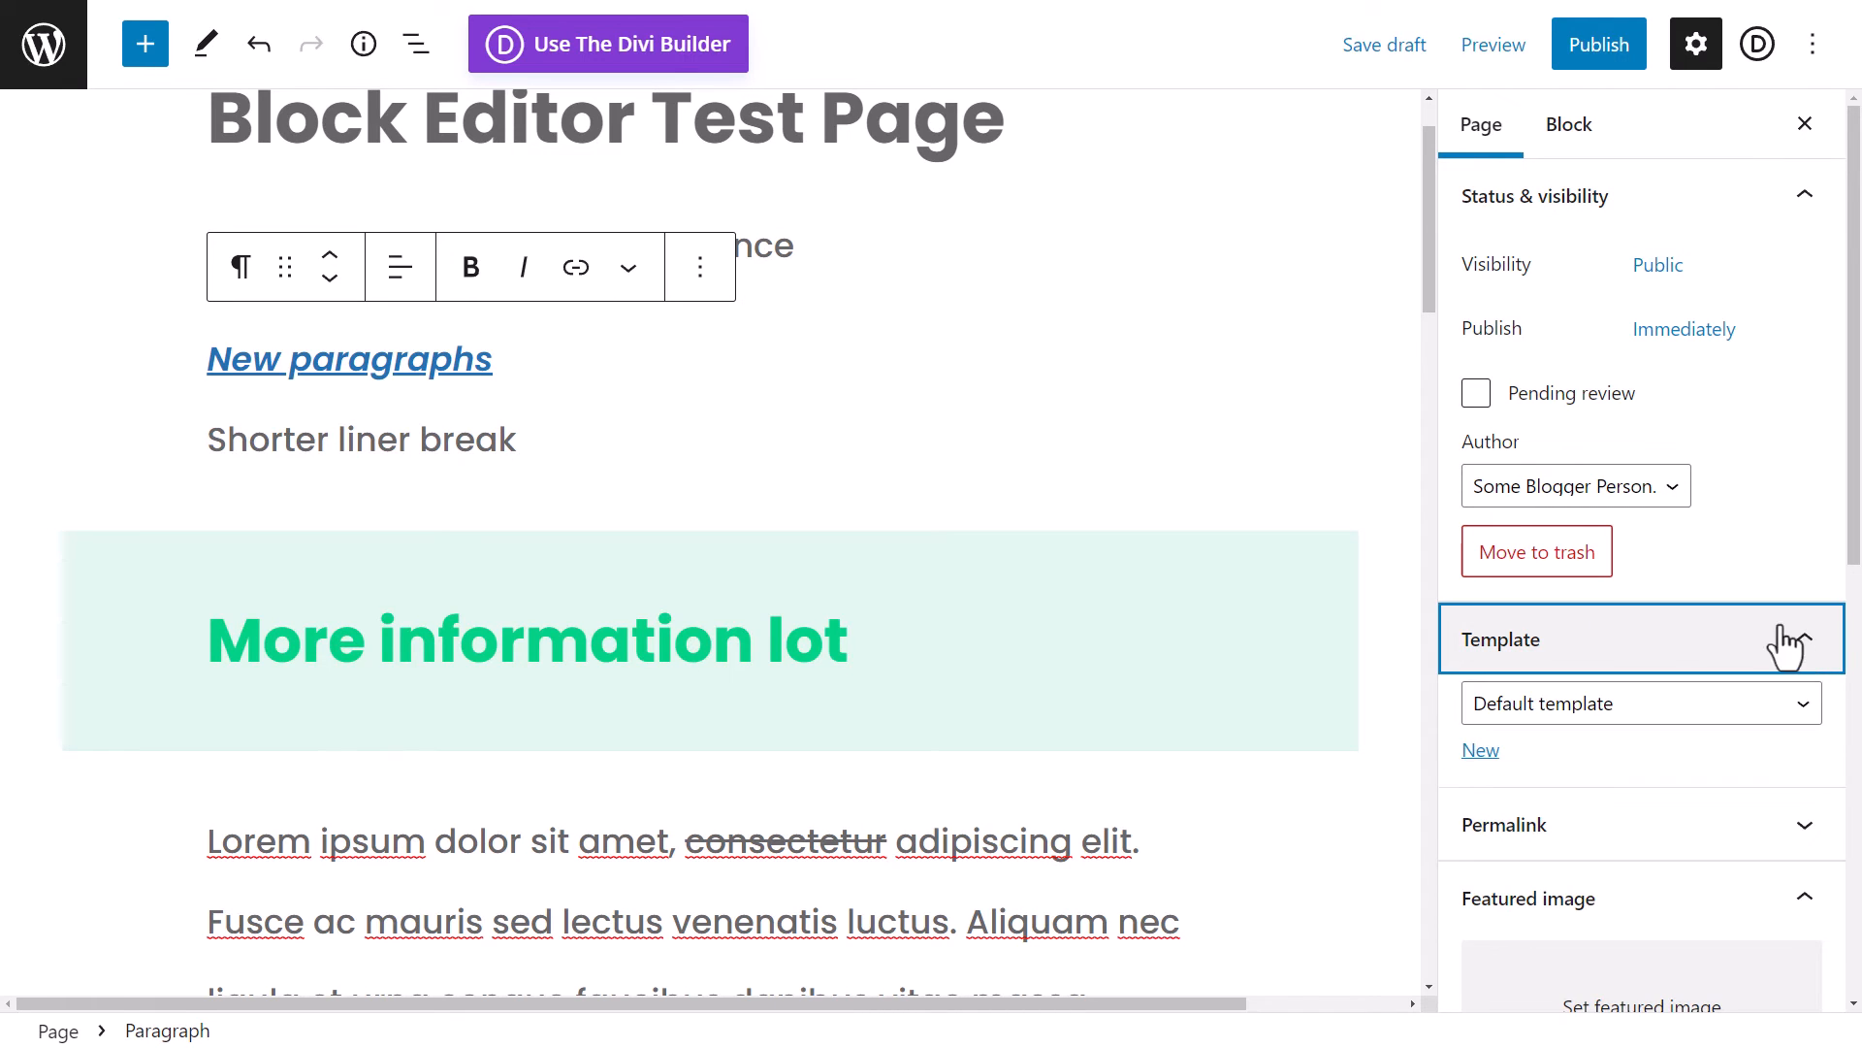
click(1736, 704)
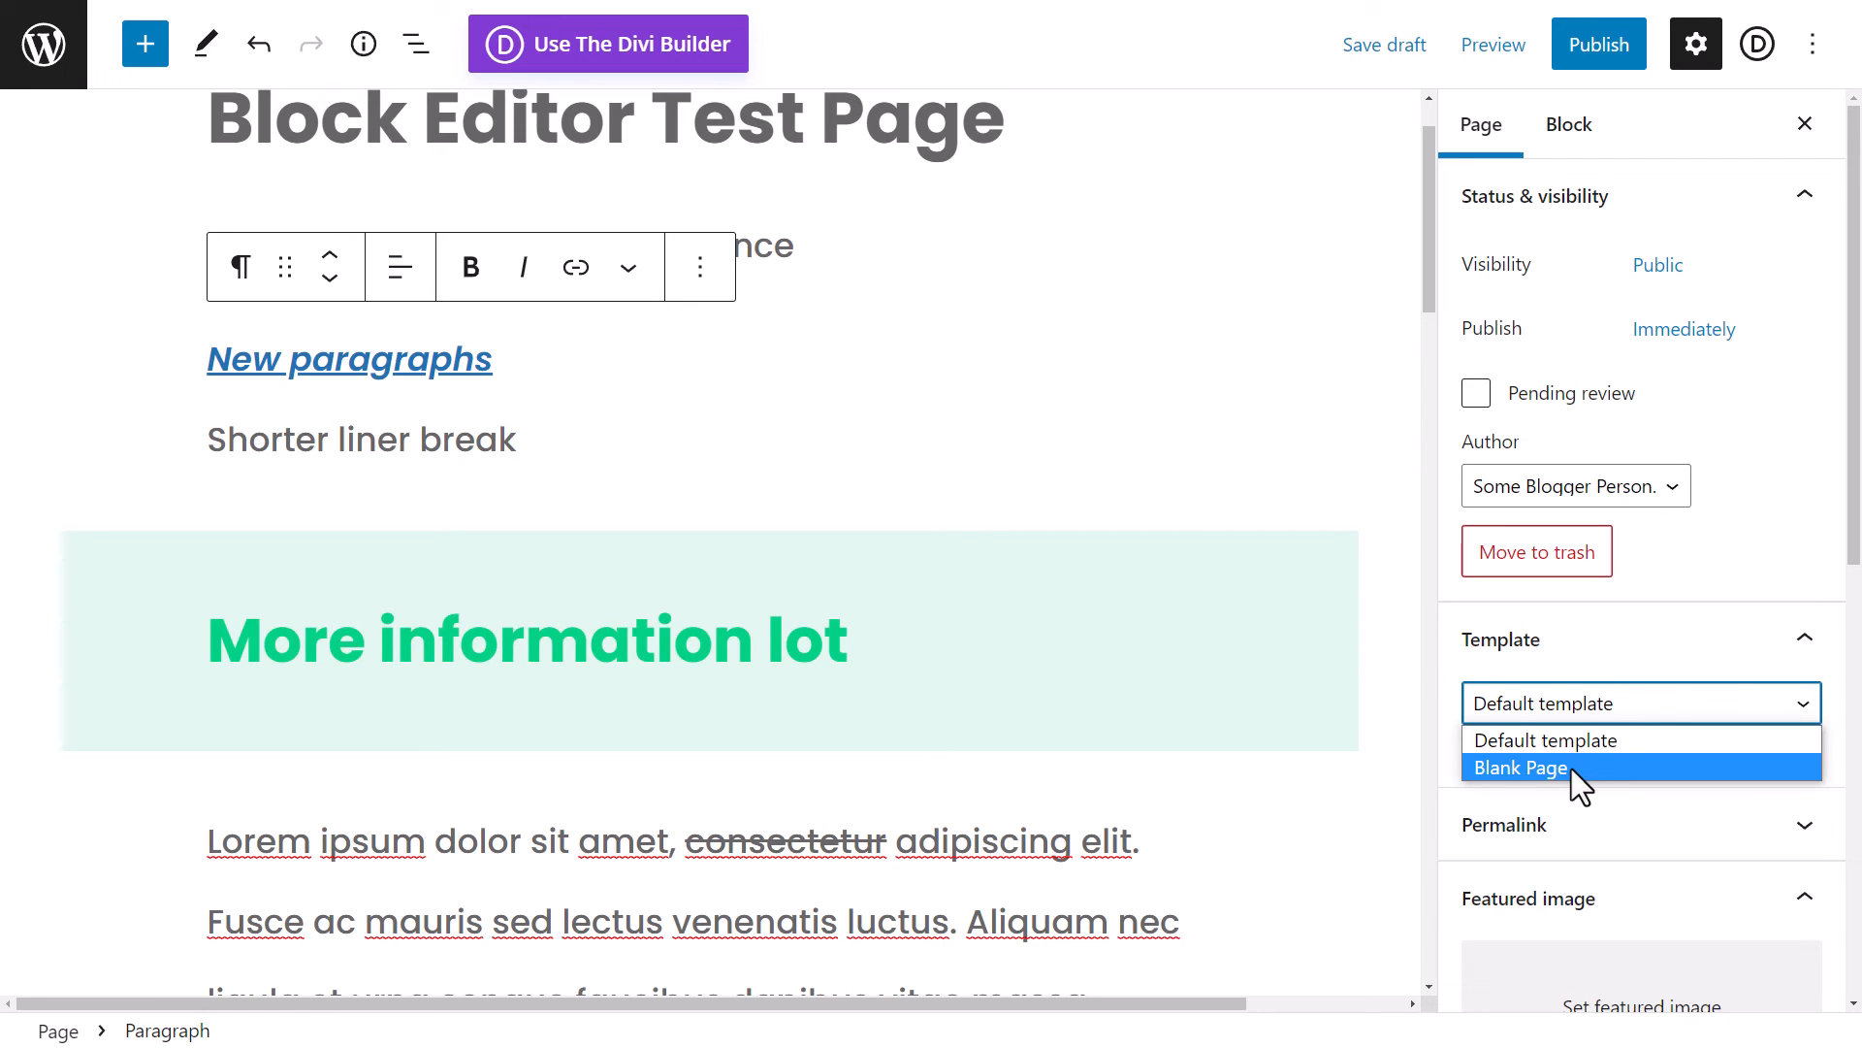
click(1773, 550)
click(1806, 640)
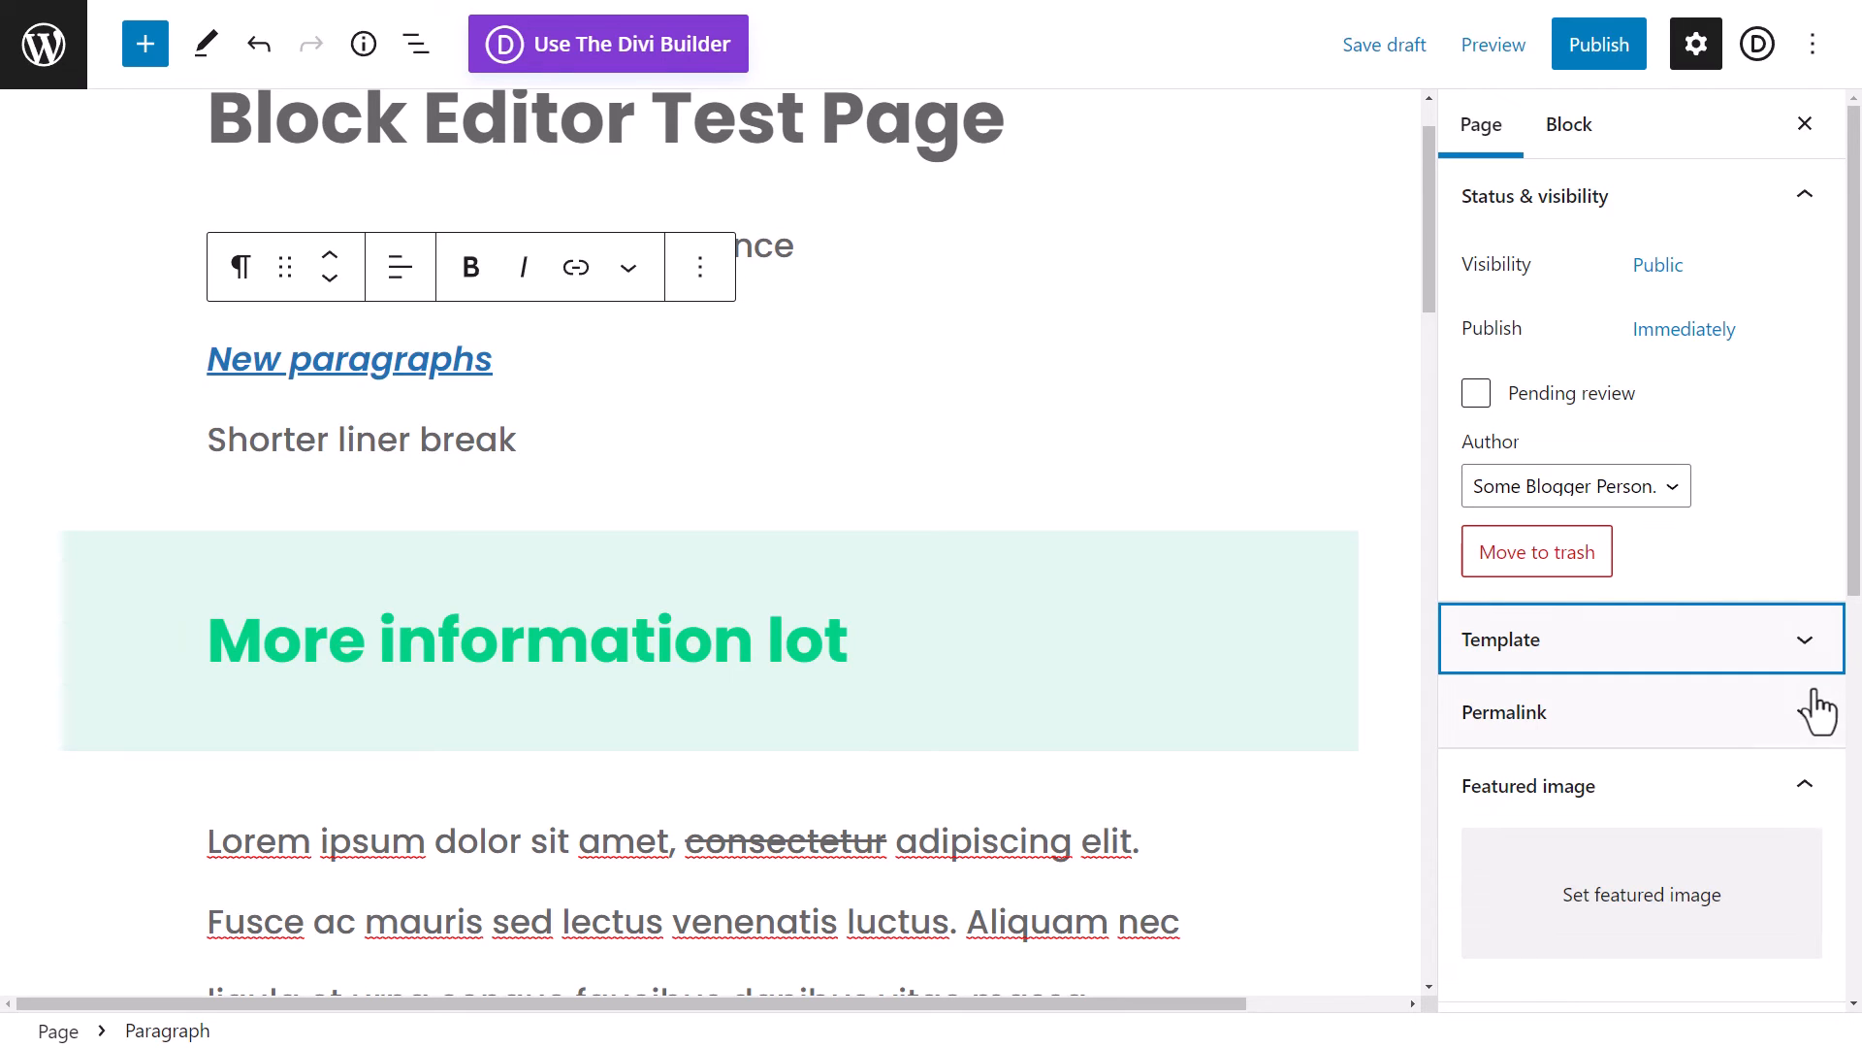
- Shorten the page's URL slug to block-editor in the permalink settings
click(1693, 718)
scroll(1742, 642, down, 3)
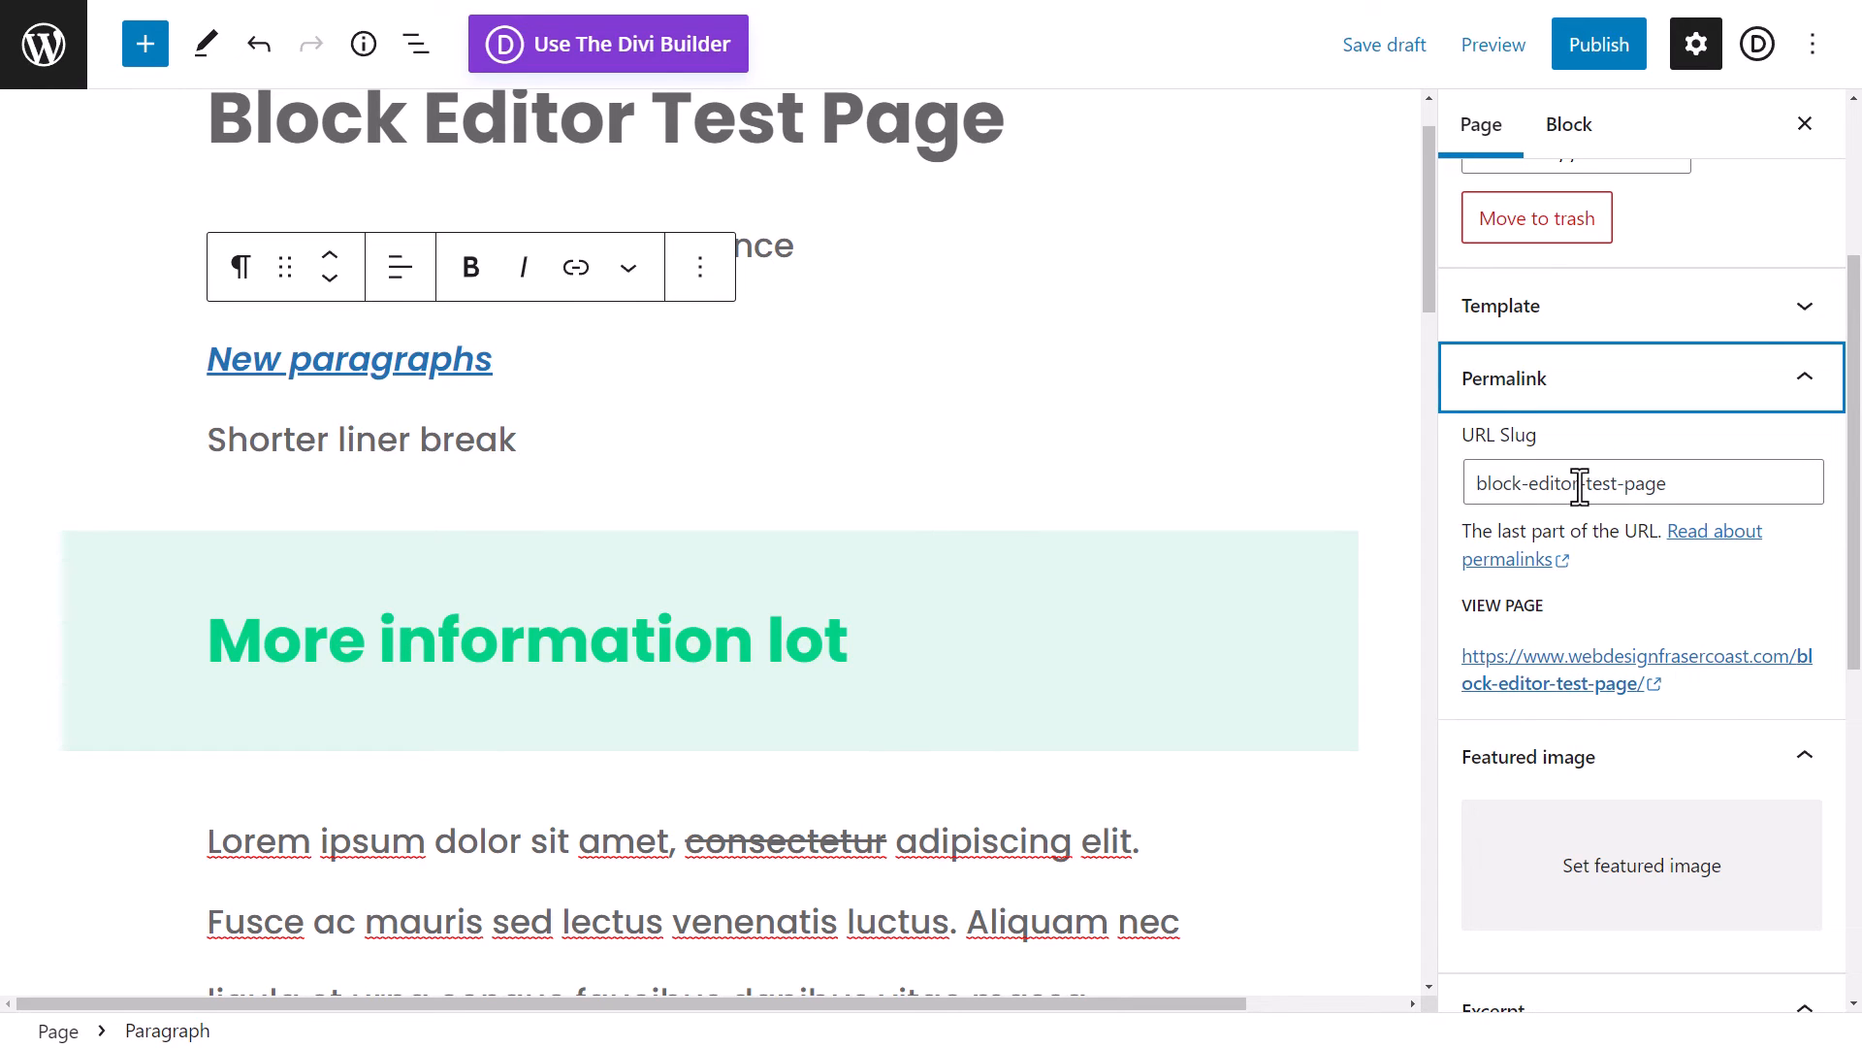
drag(1580, 487, 1742, 487)
key(BackSpace)
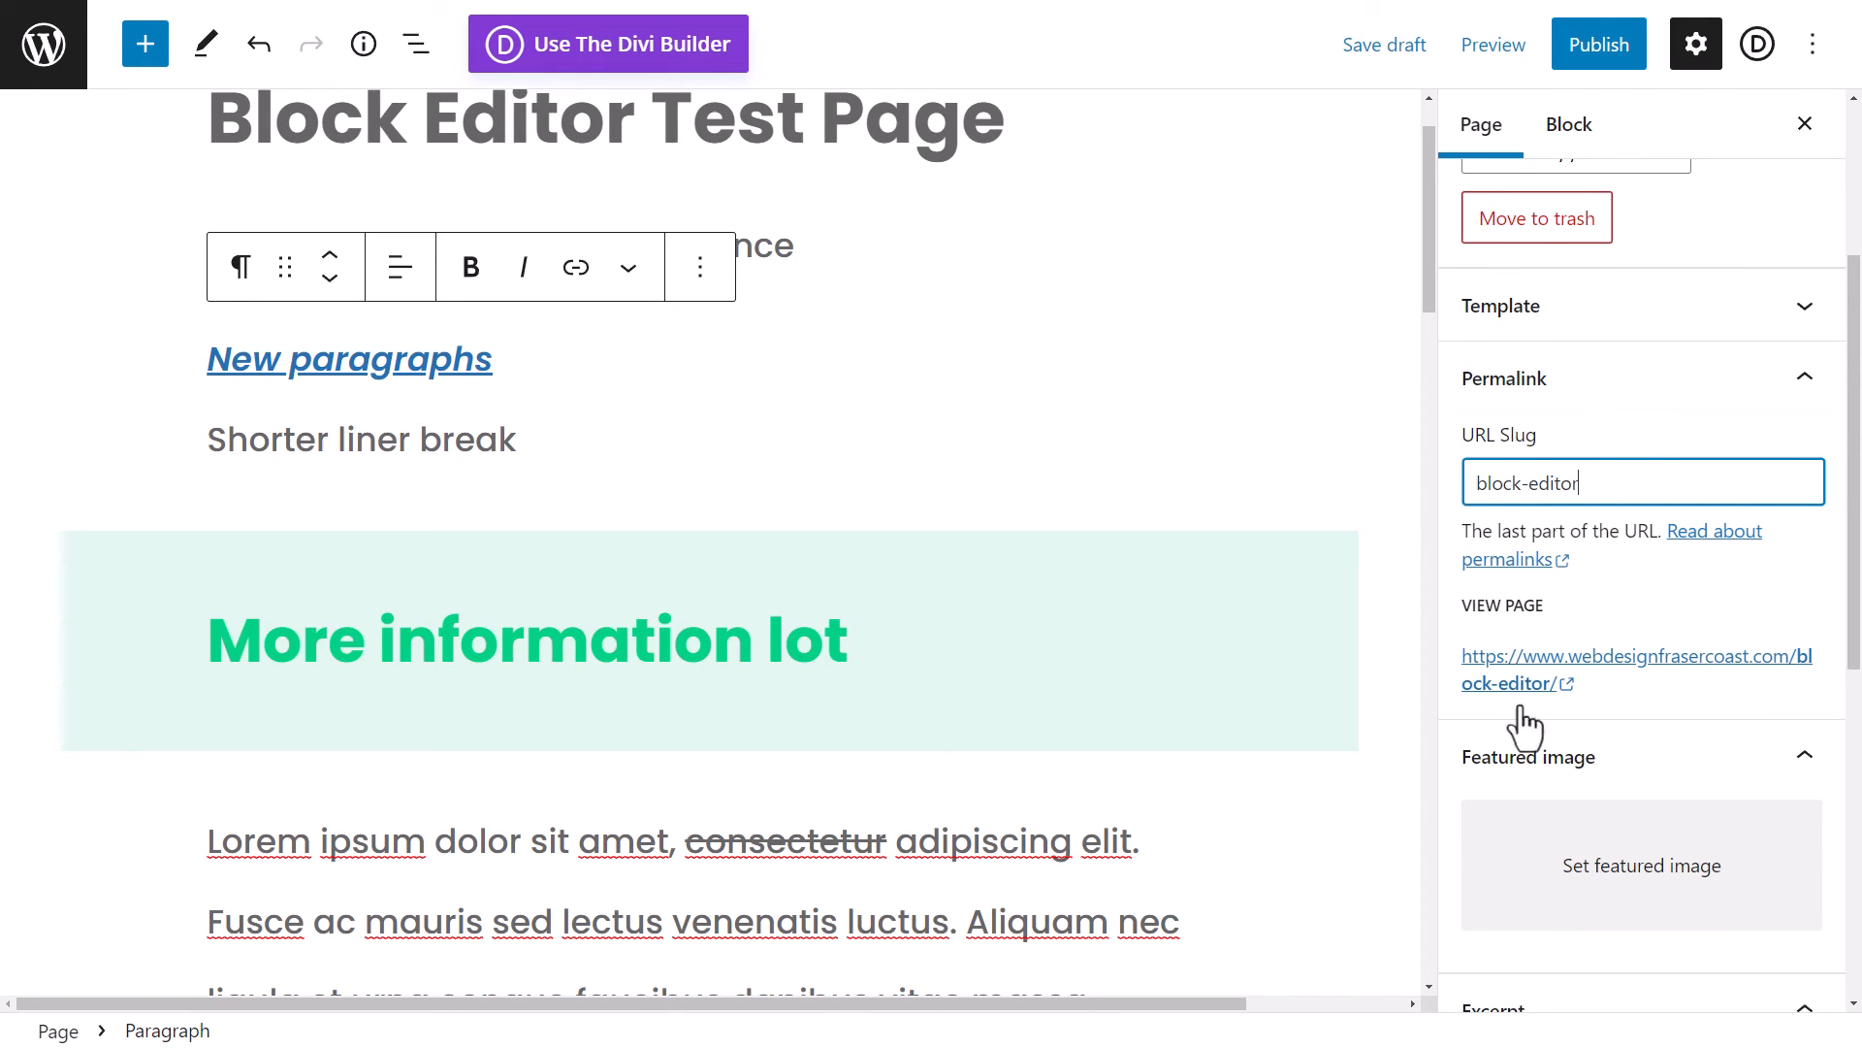
- Examine the page's featured image, excerpt, discussion and page attributes settings without changing them
scroll(1683, 818, down, 1)
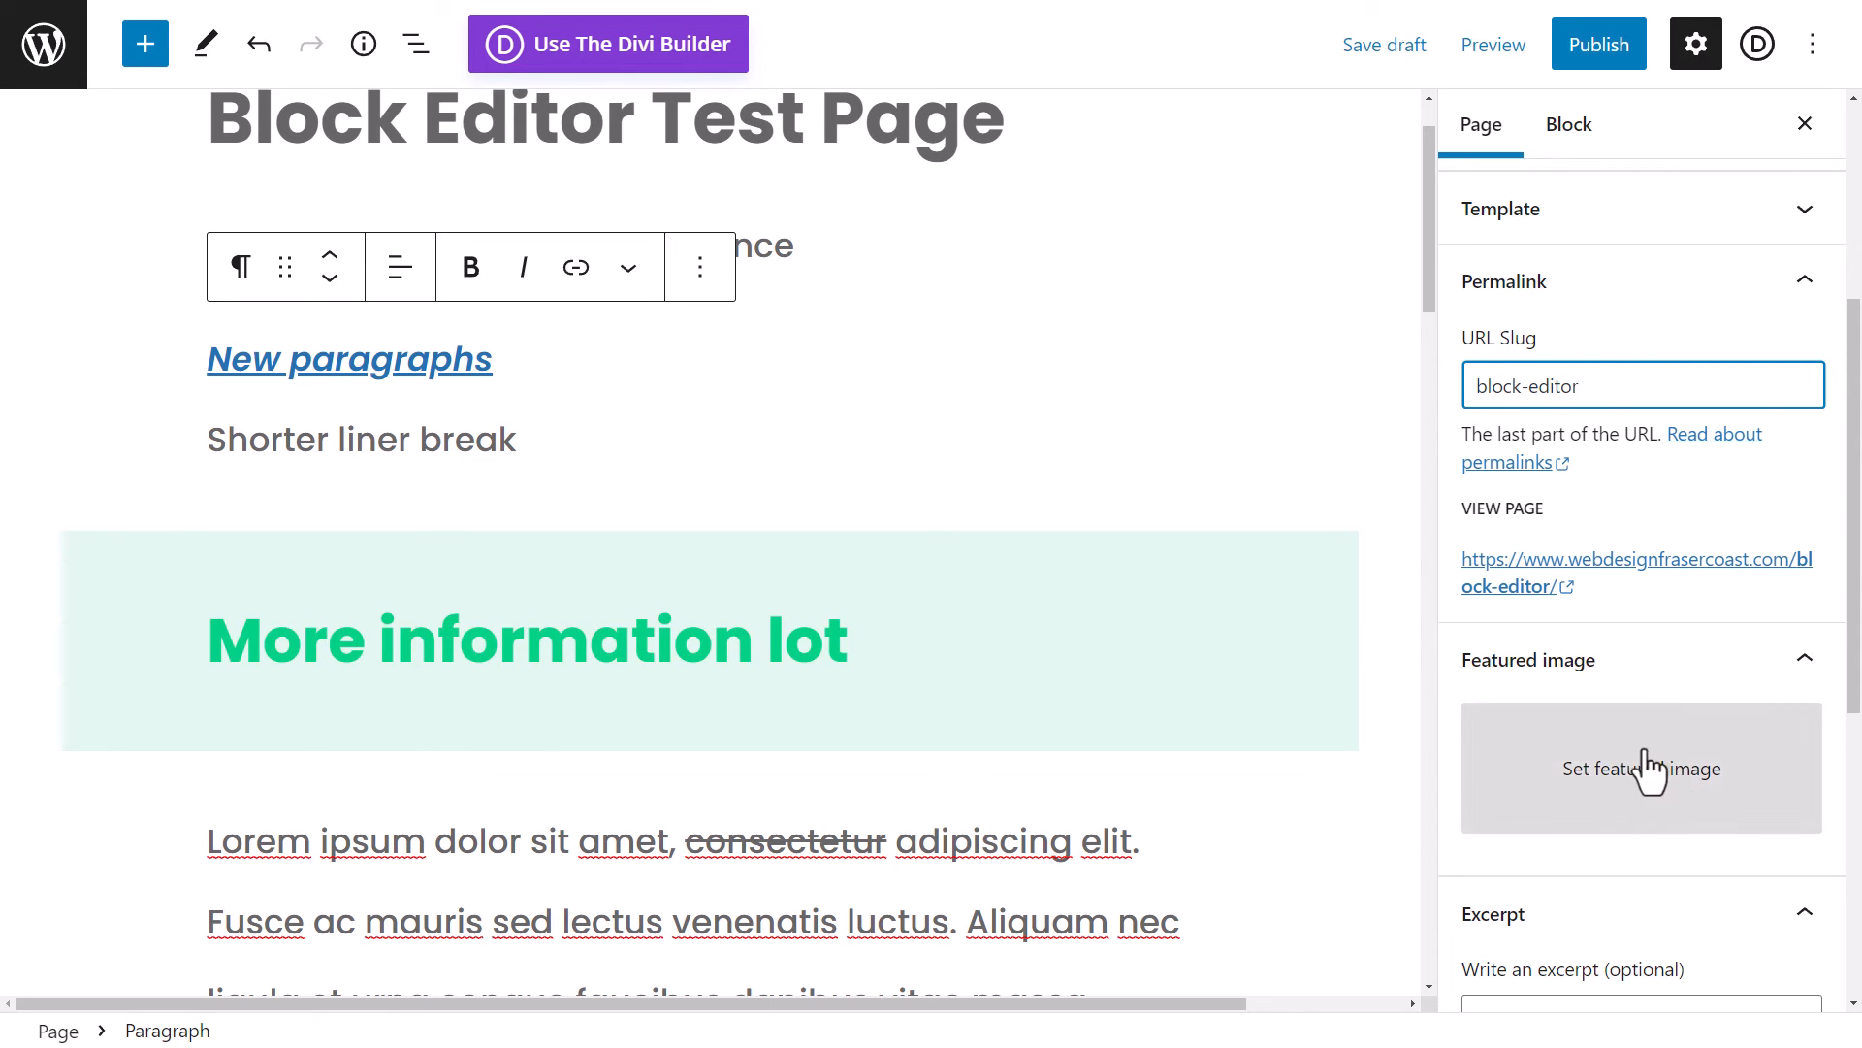
scroll(1649, 767, down, 5)
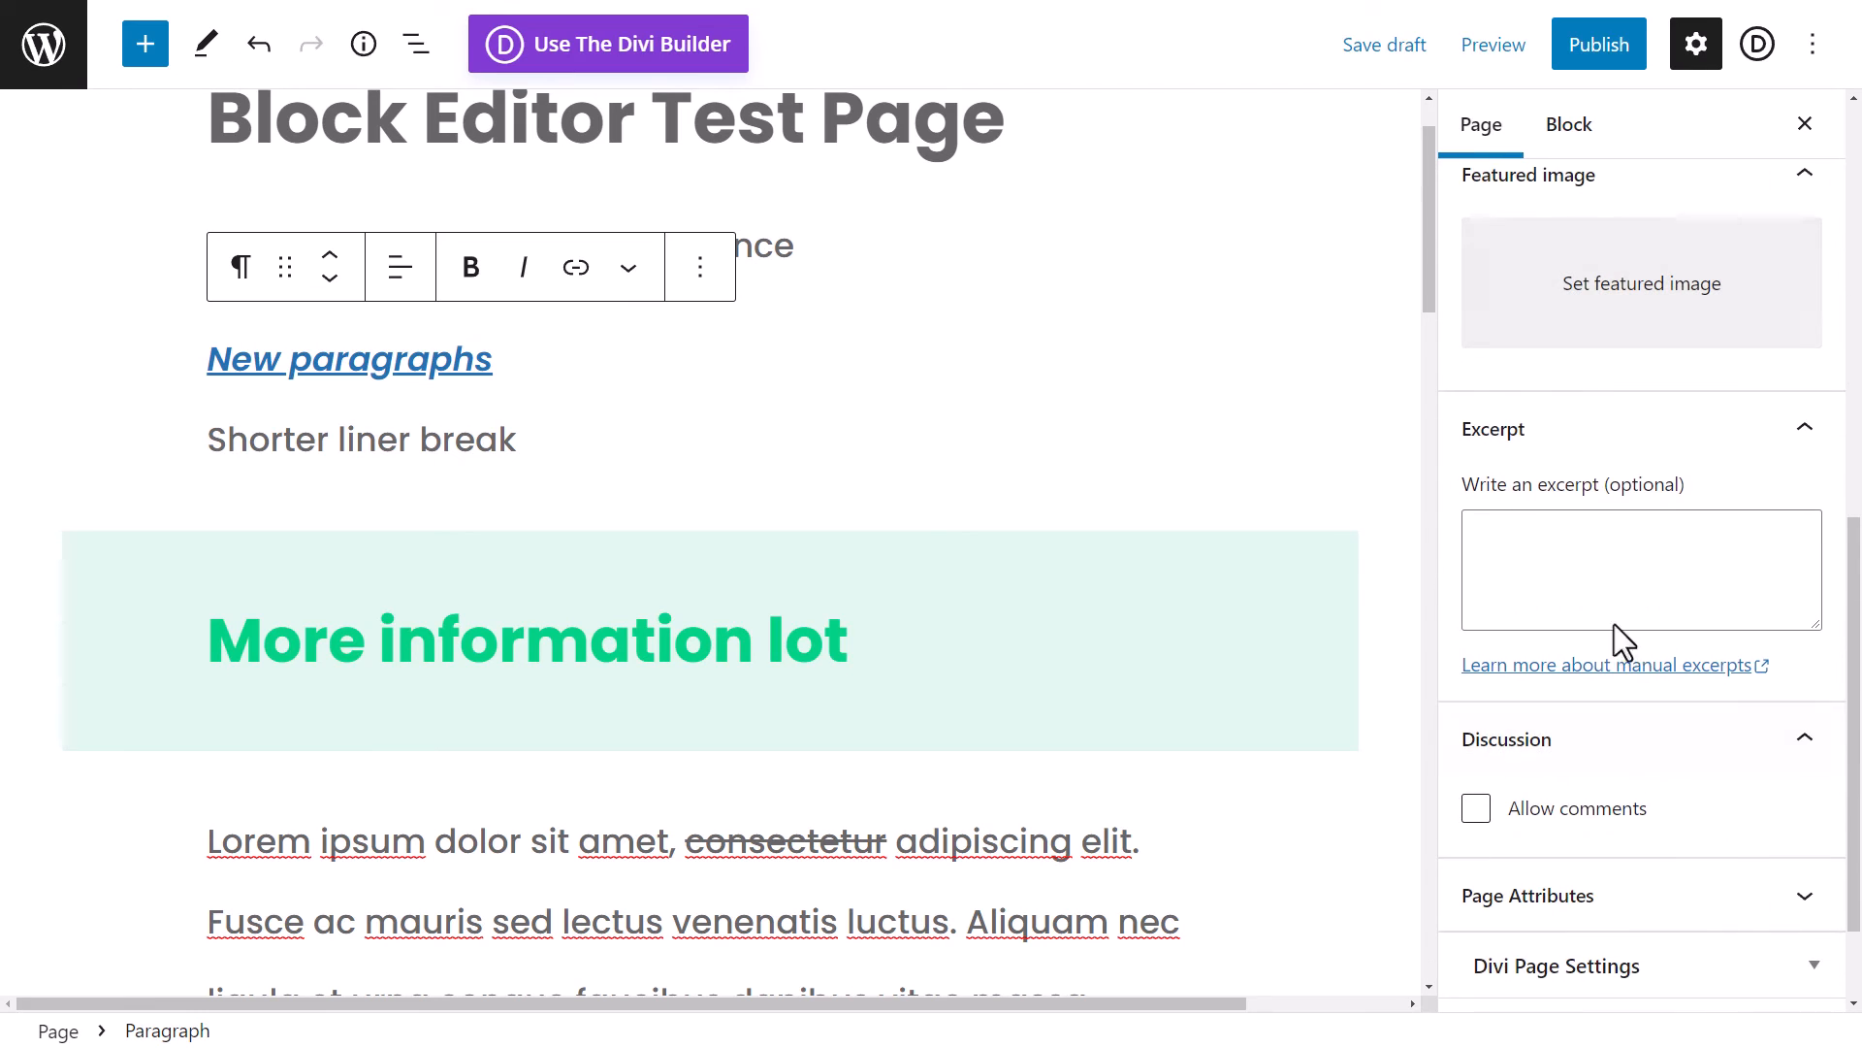
scroll(1784, 570, down, 2)
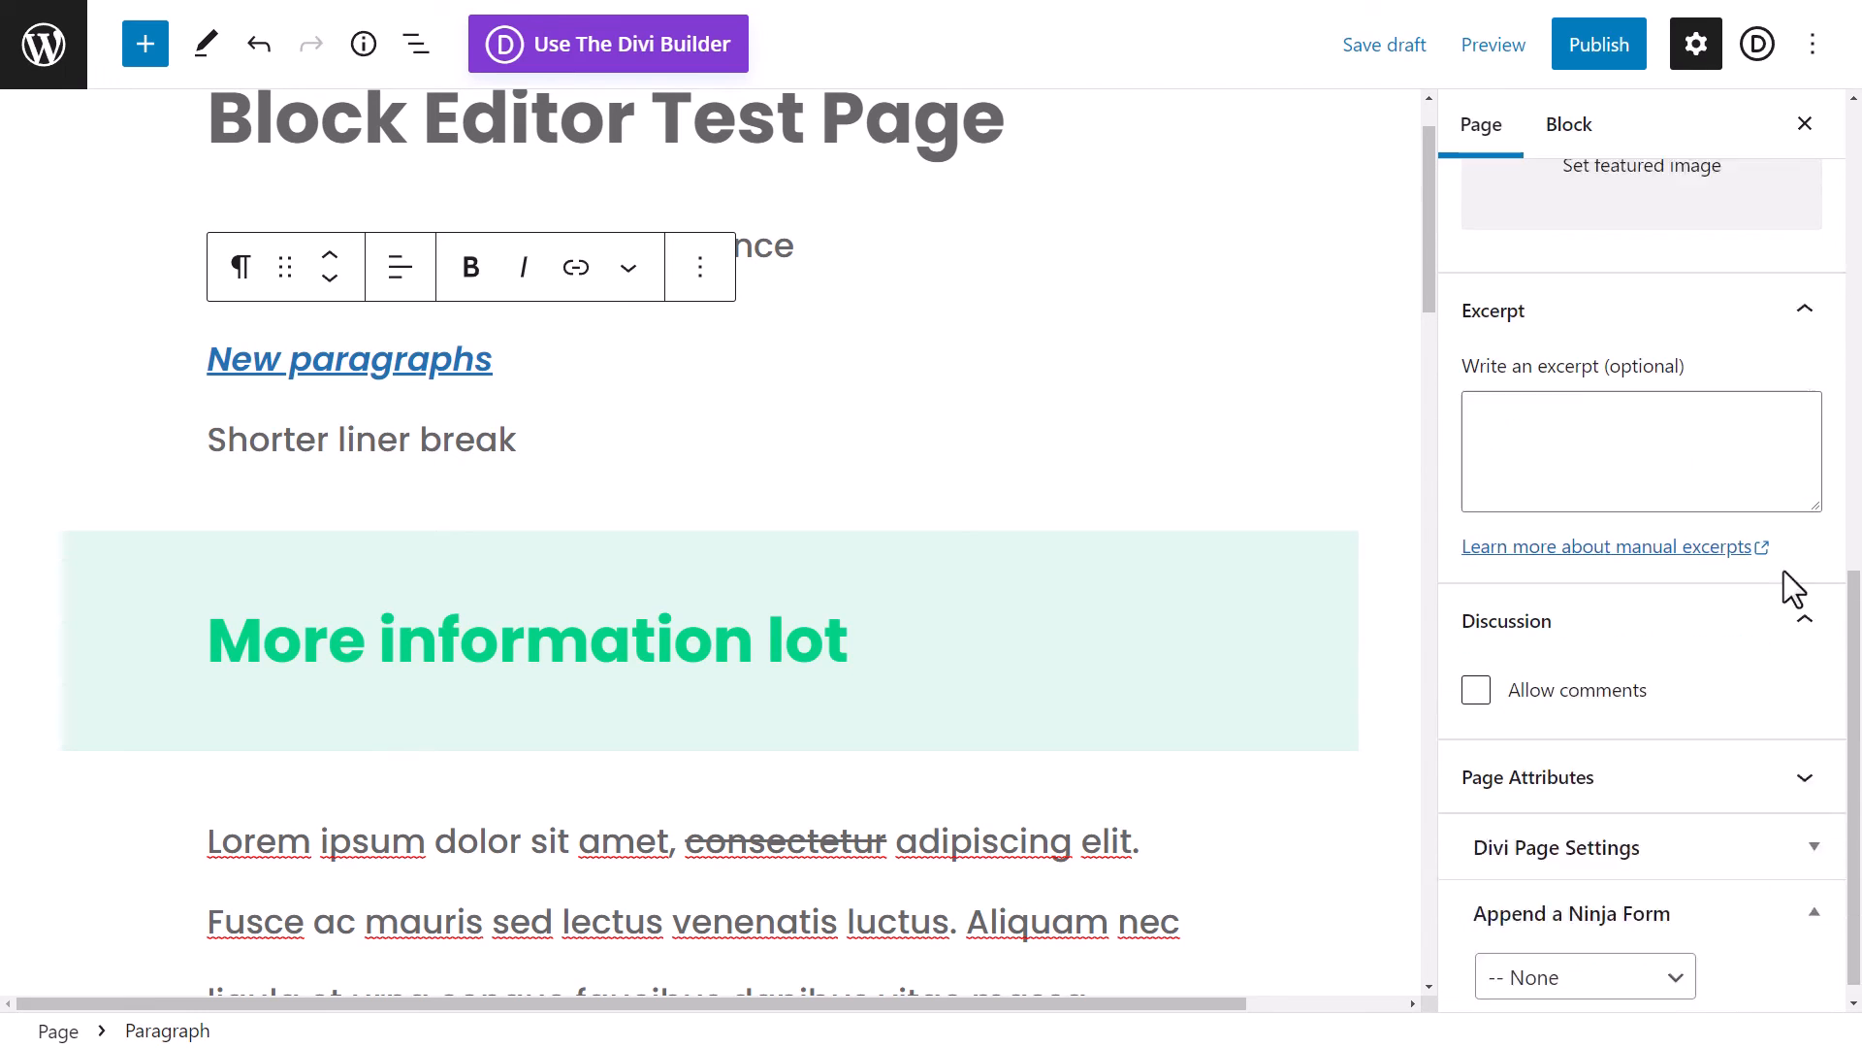
click(1802, 759)
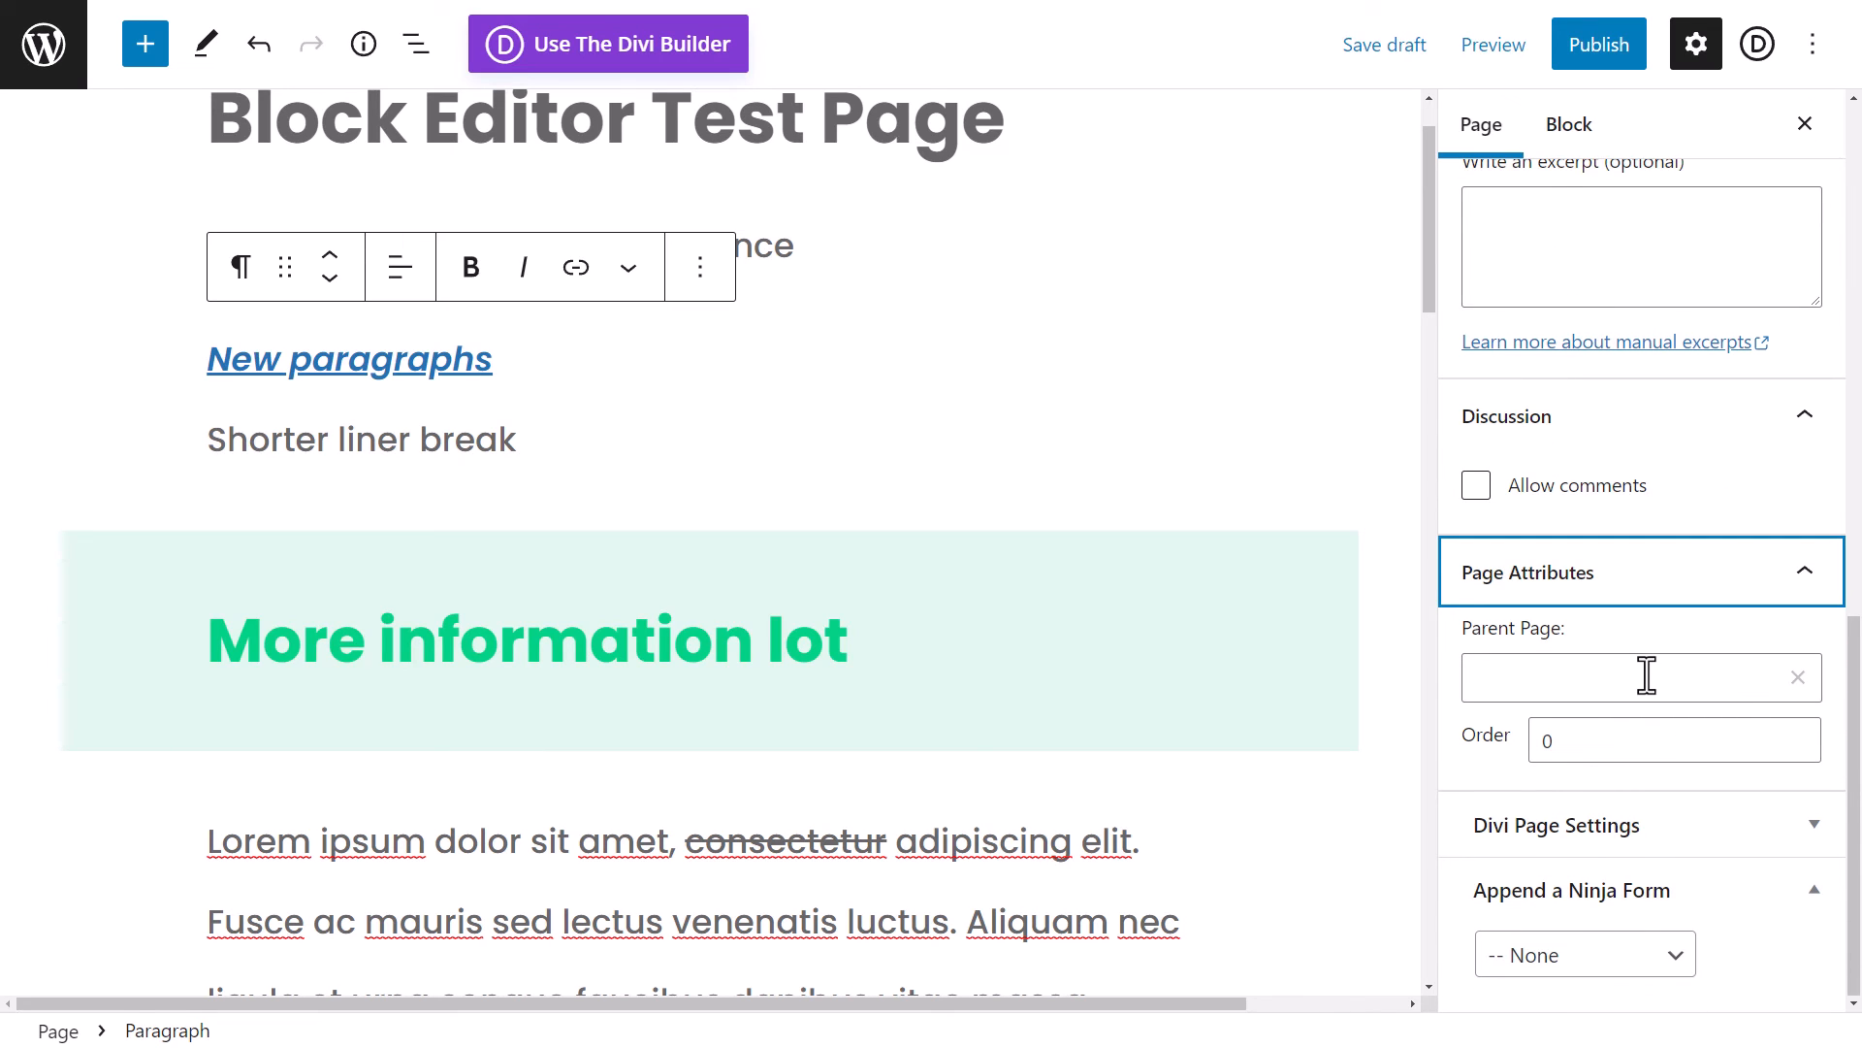
click(1646, 676)
click(1683, 596)
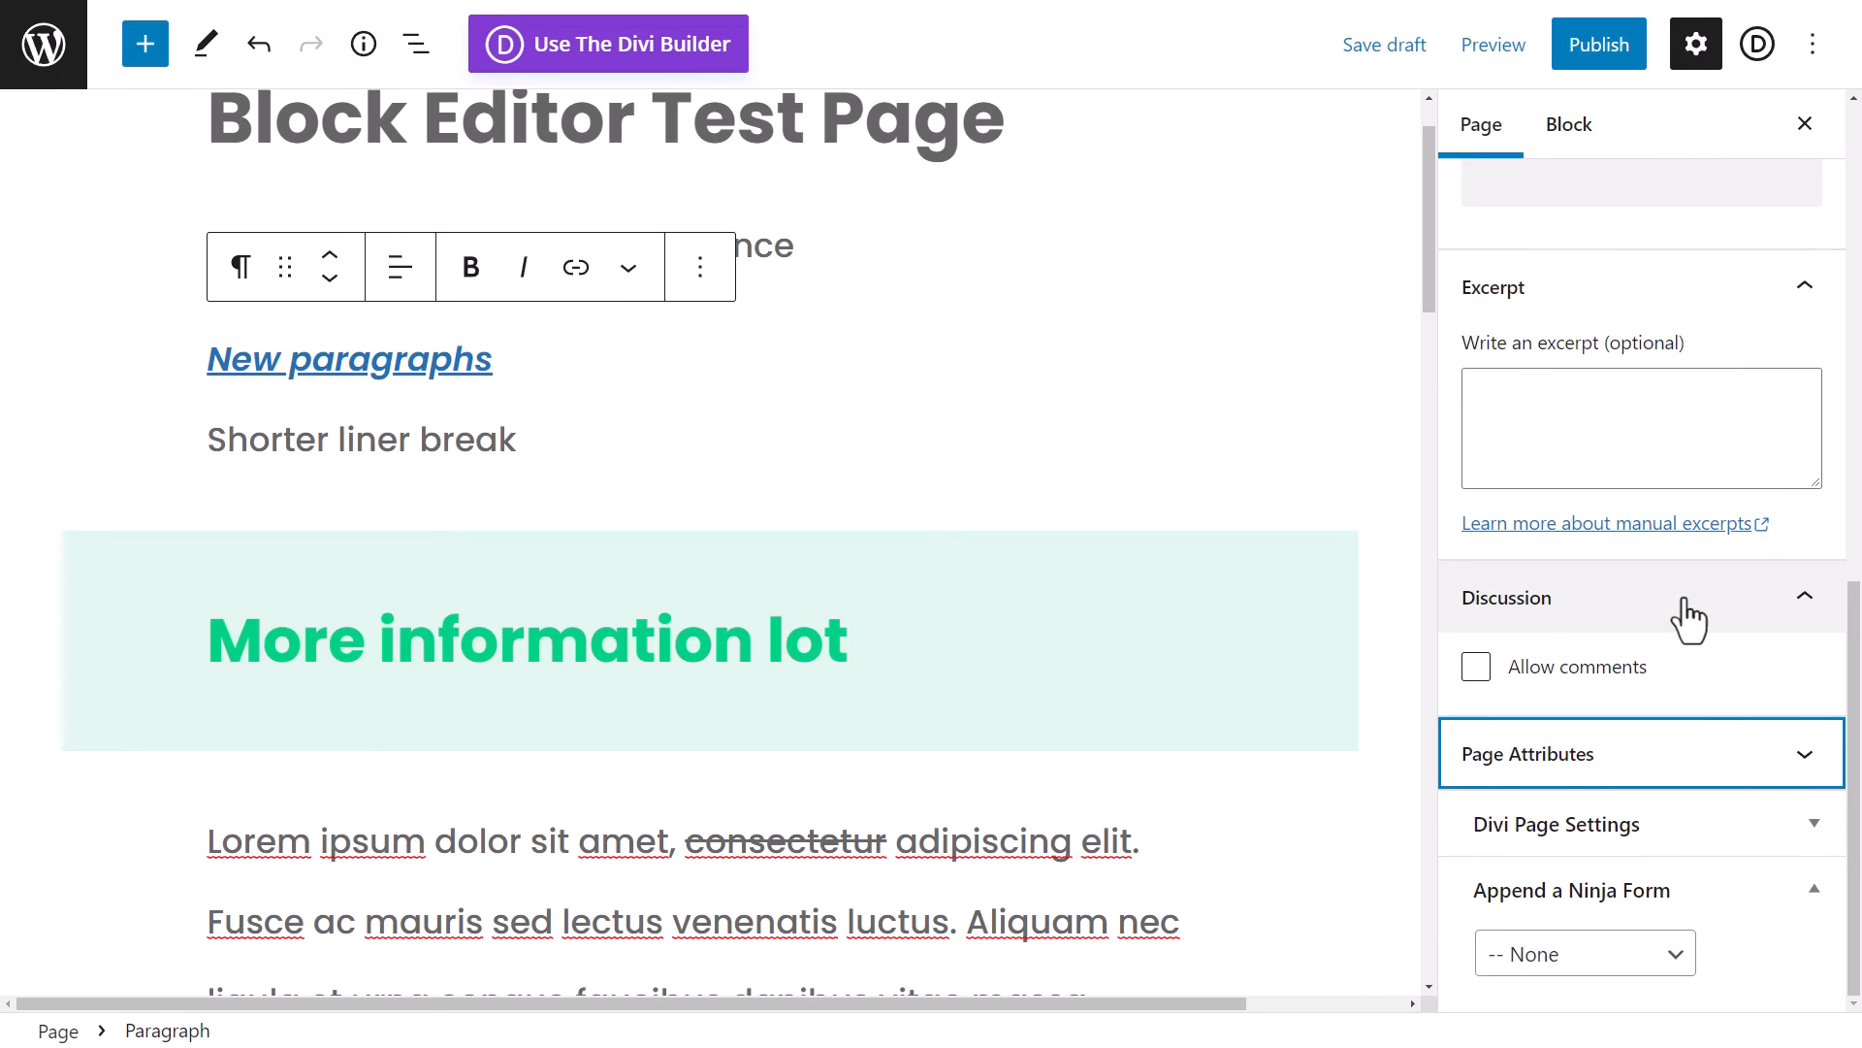
- Choose About Us as the parent page in the page attributes, and clear that choice again
click(1695, 761)
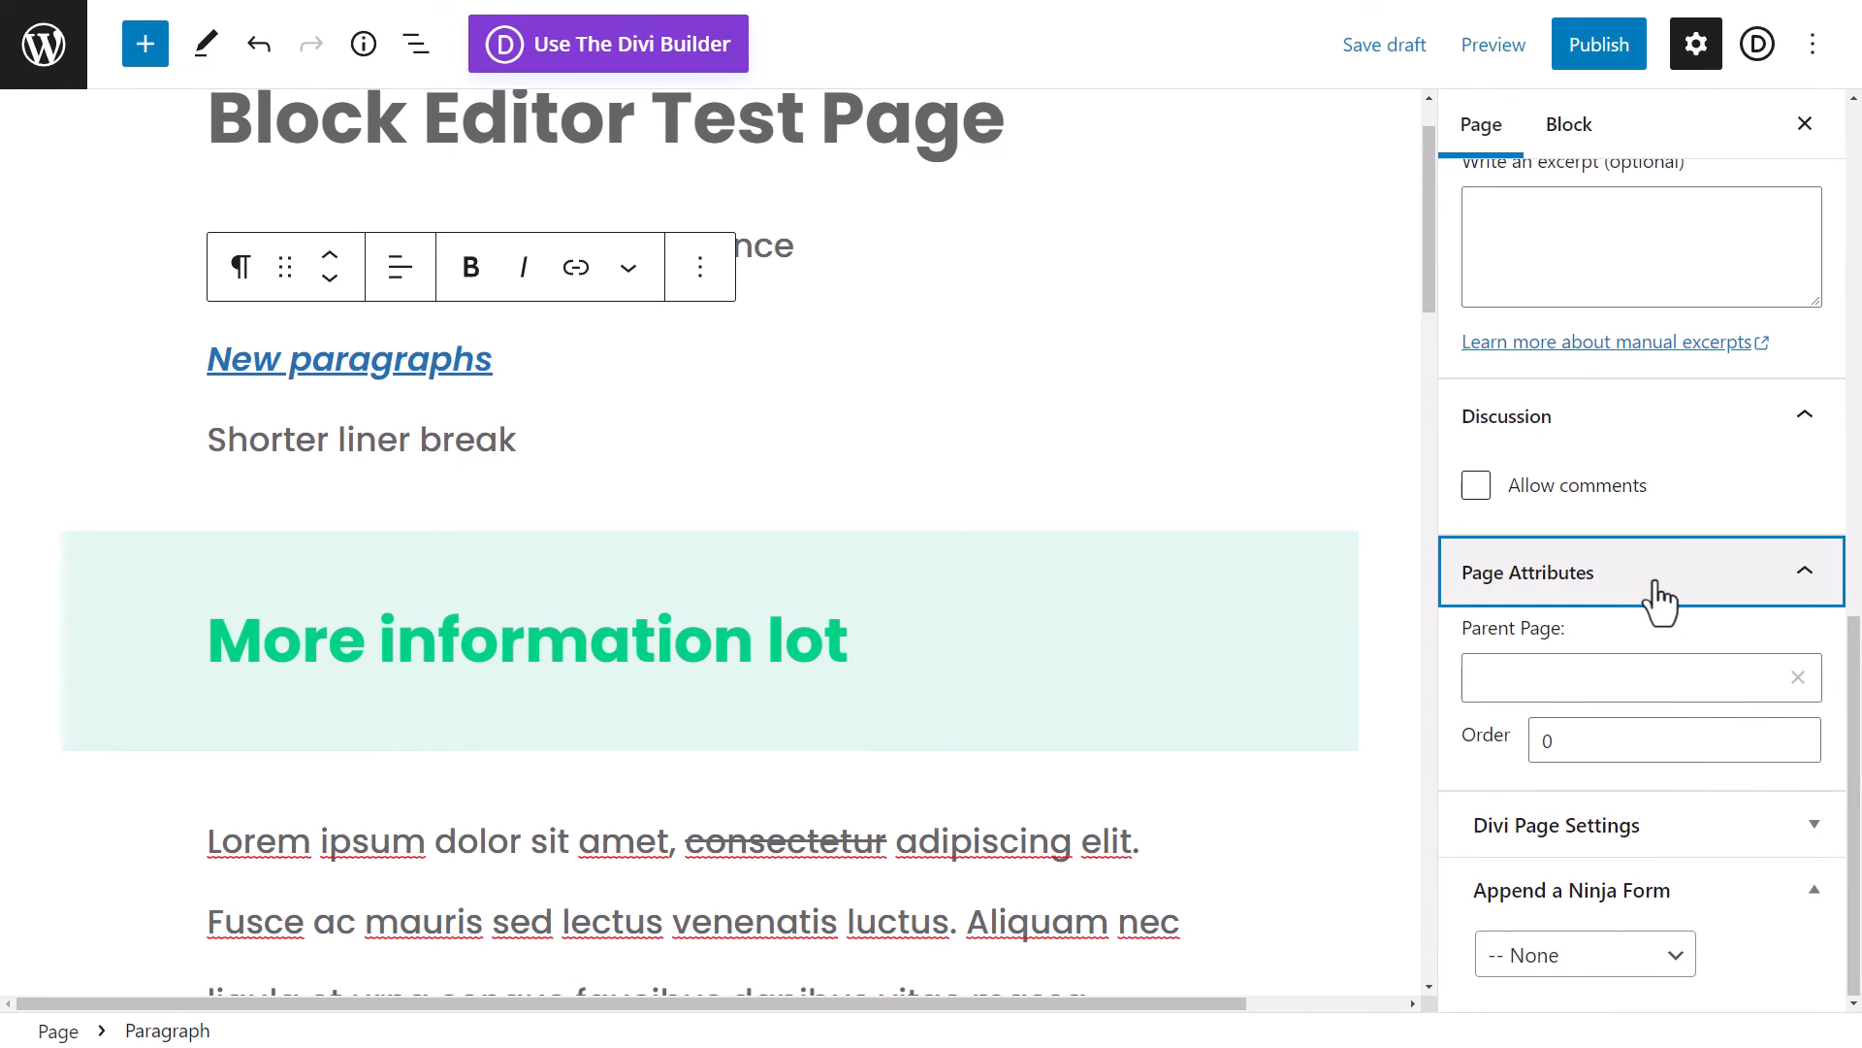
click(1592, 676)
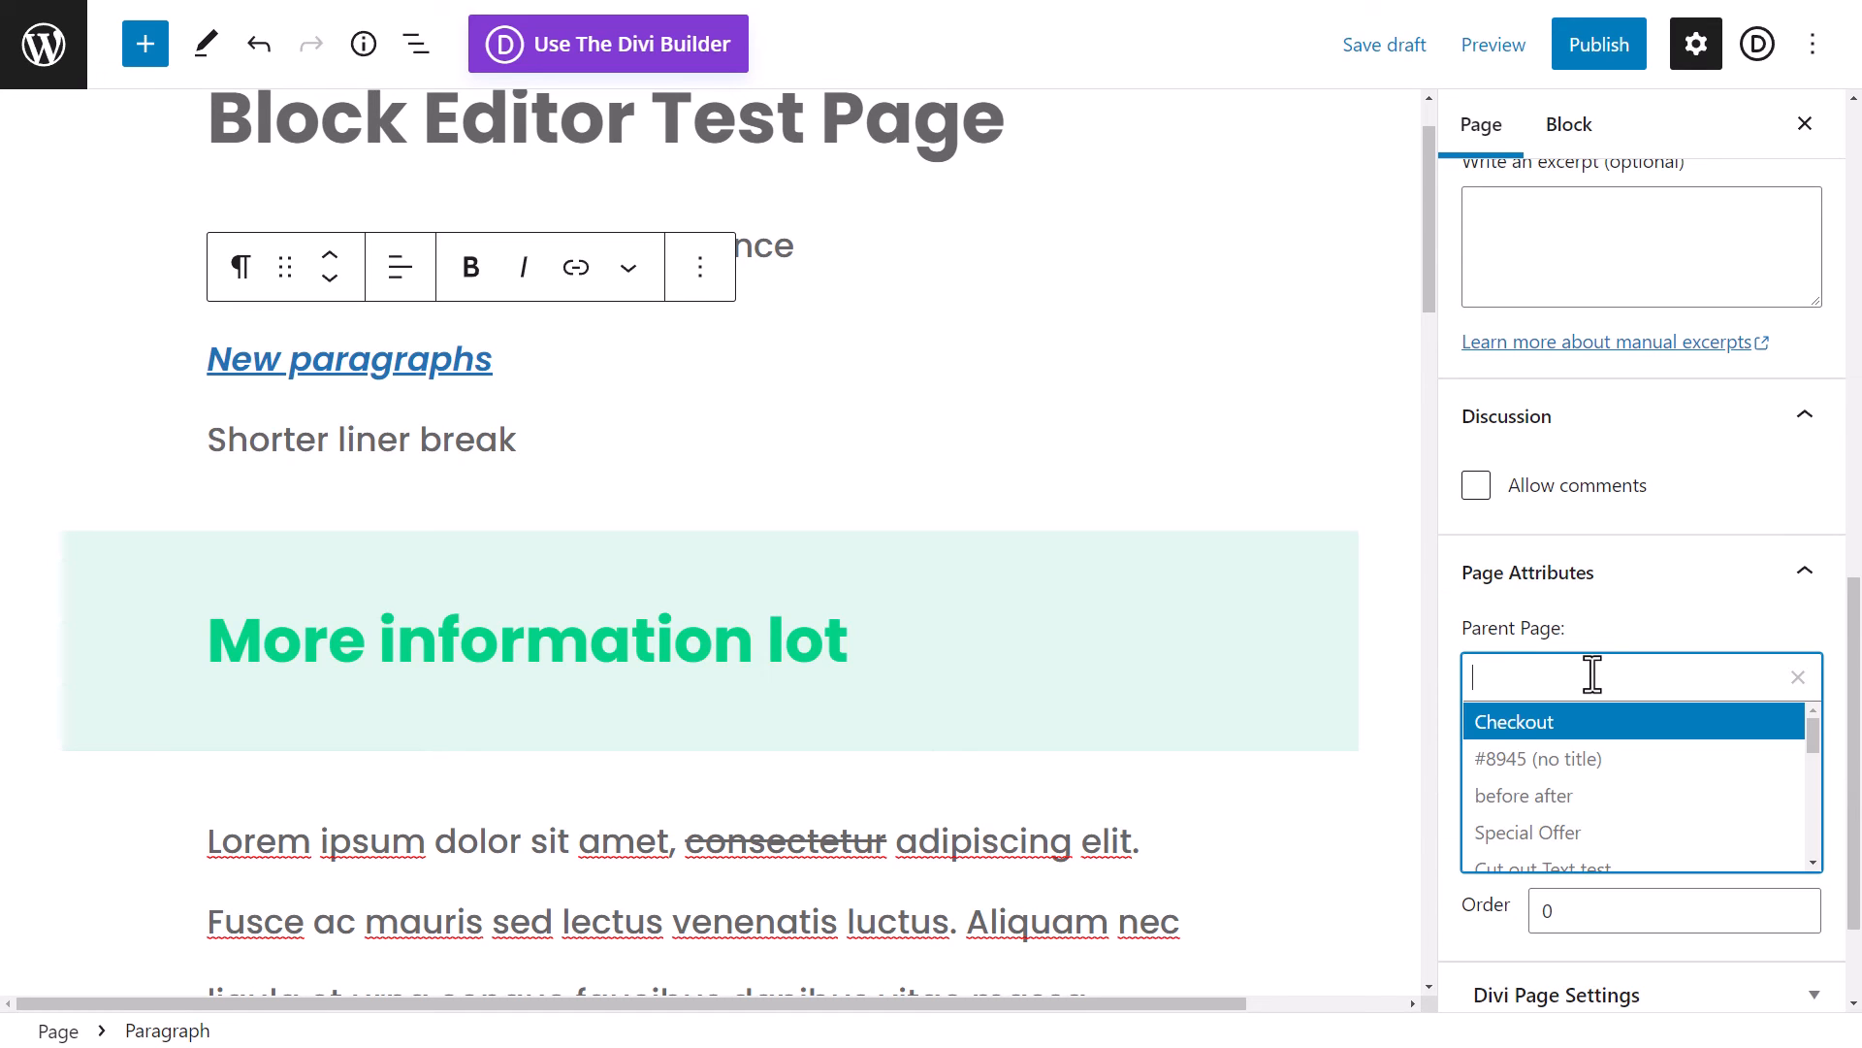
drag(1811, 732, 1806, 783)
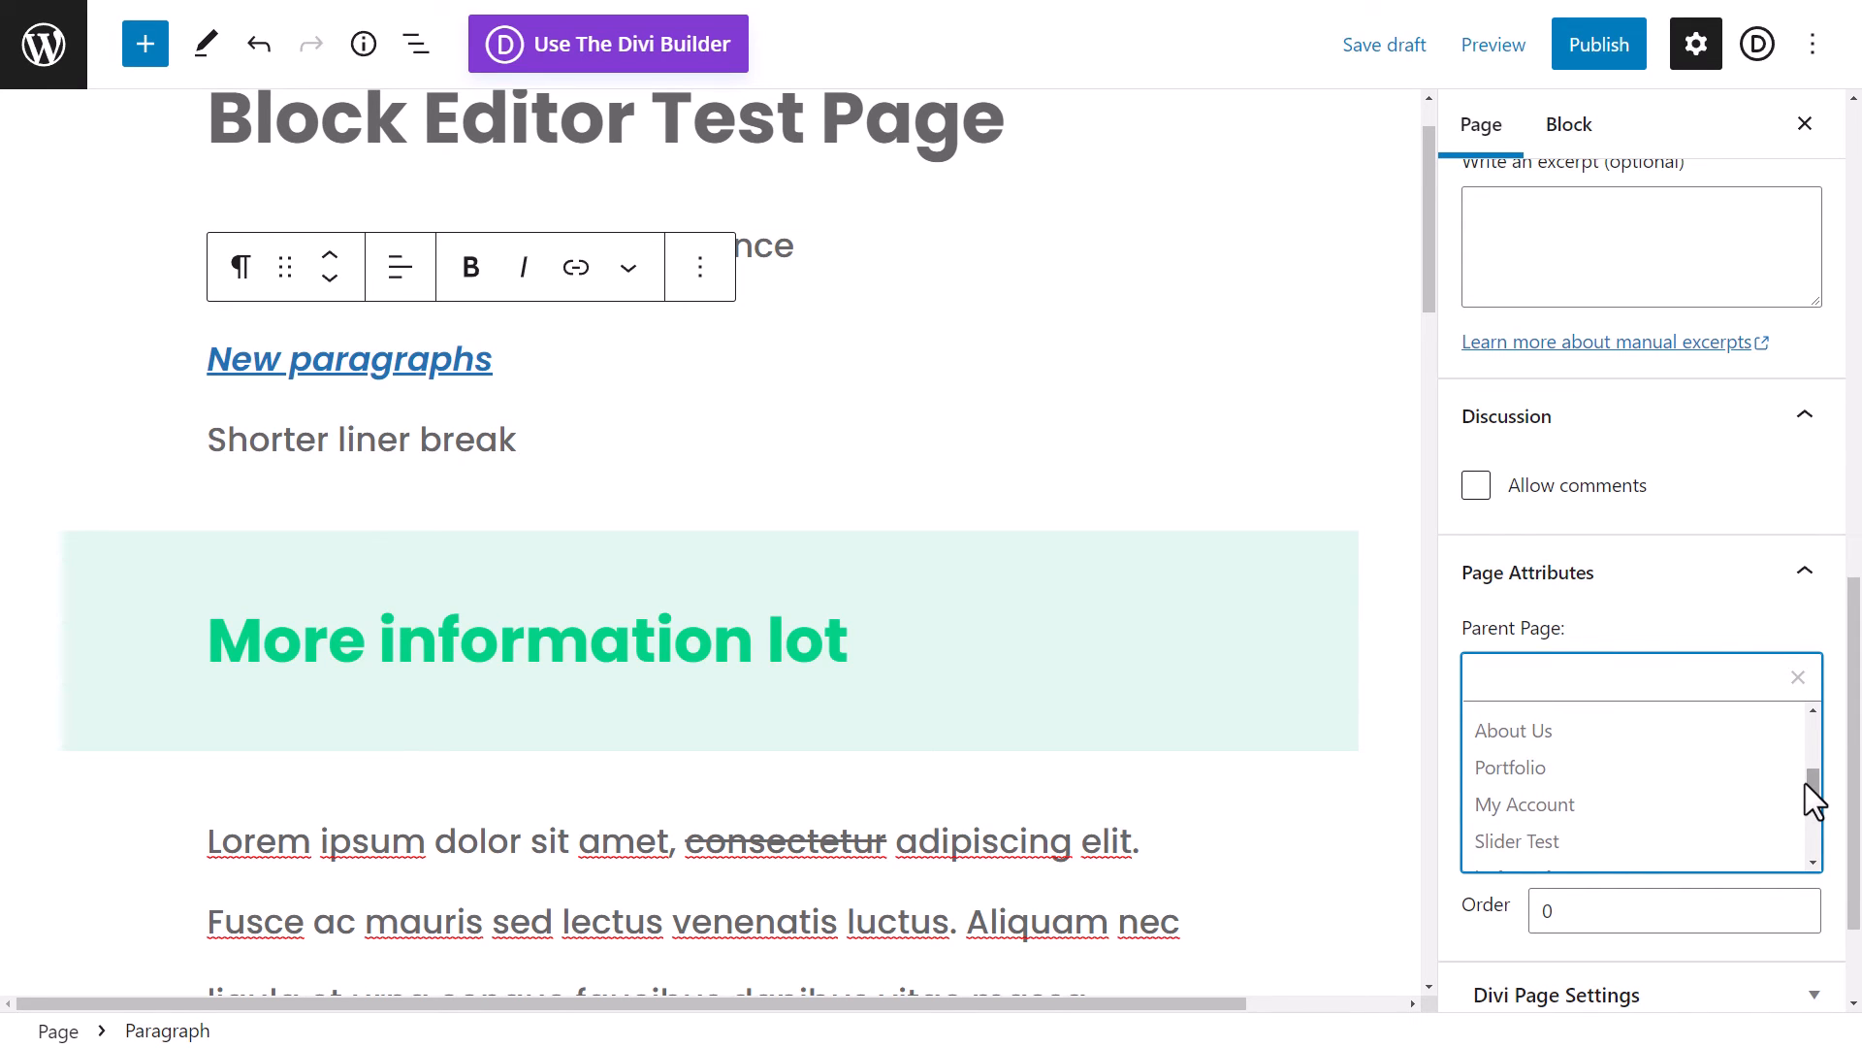
click(1532, 733)
click(1594, 623)
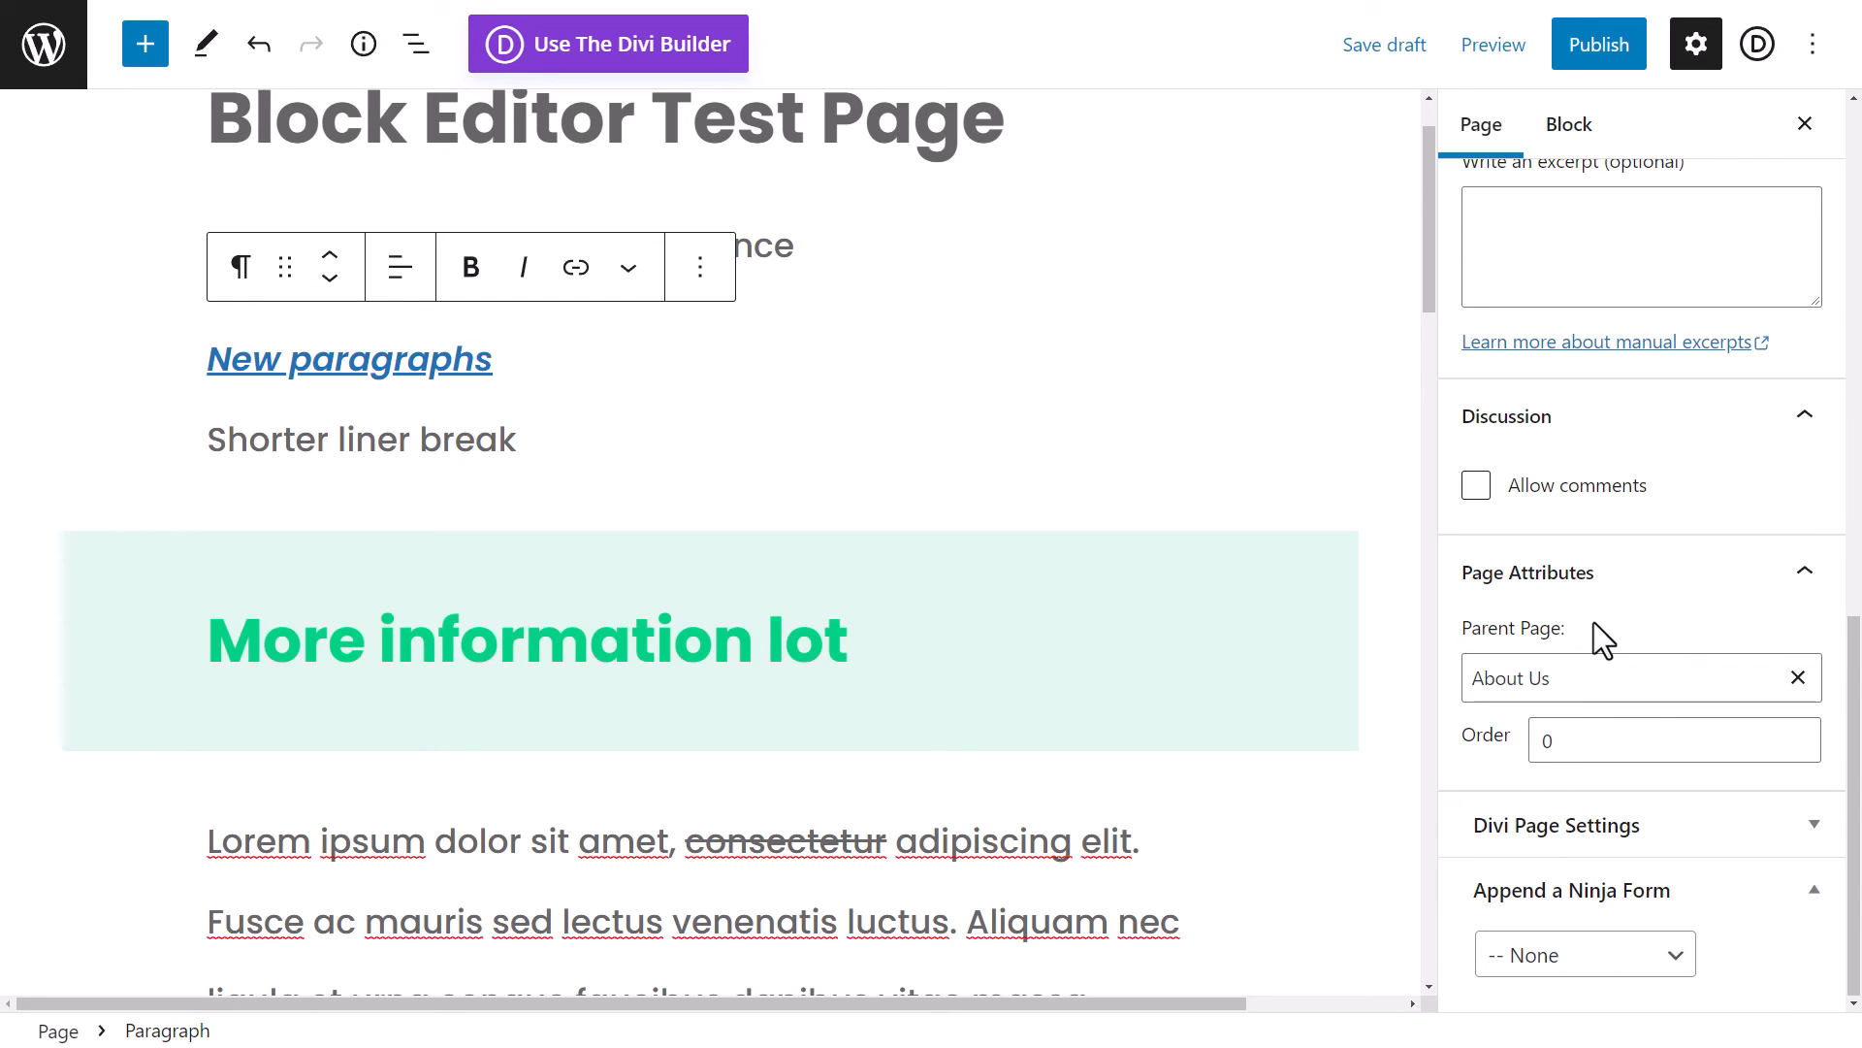
click(1798, 679)
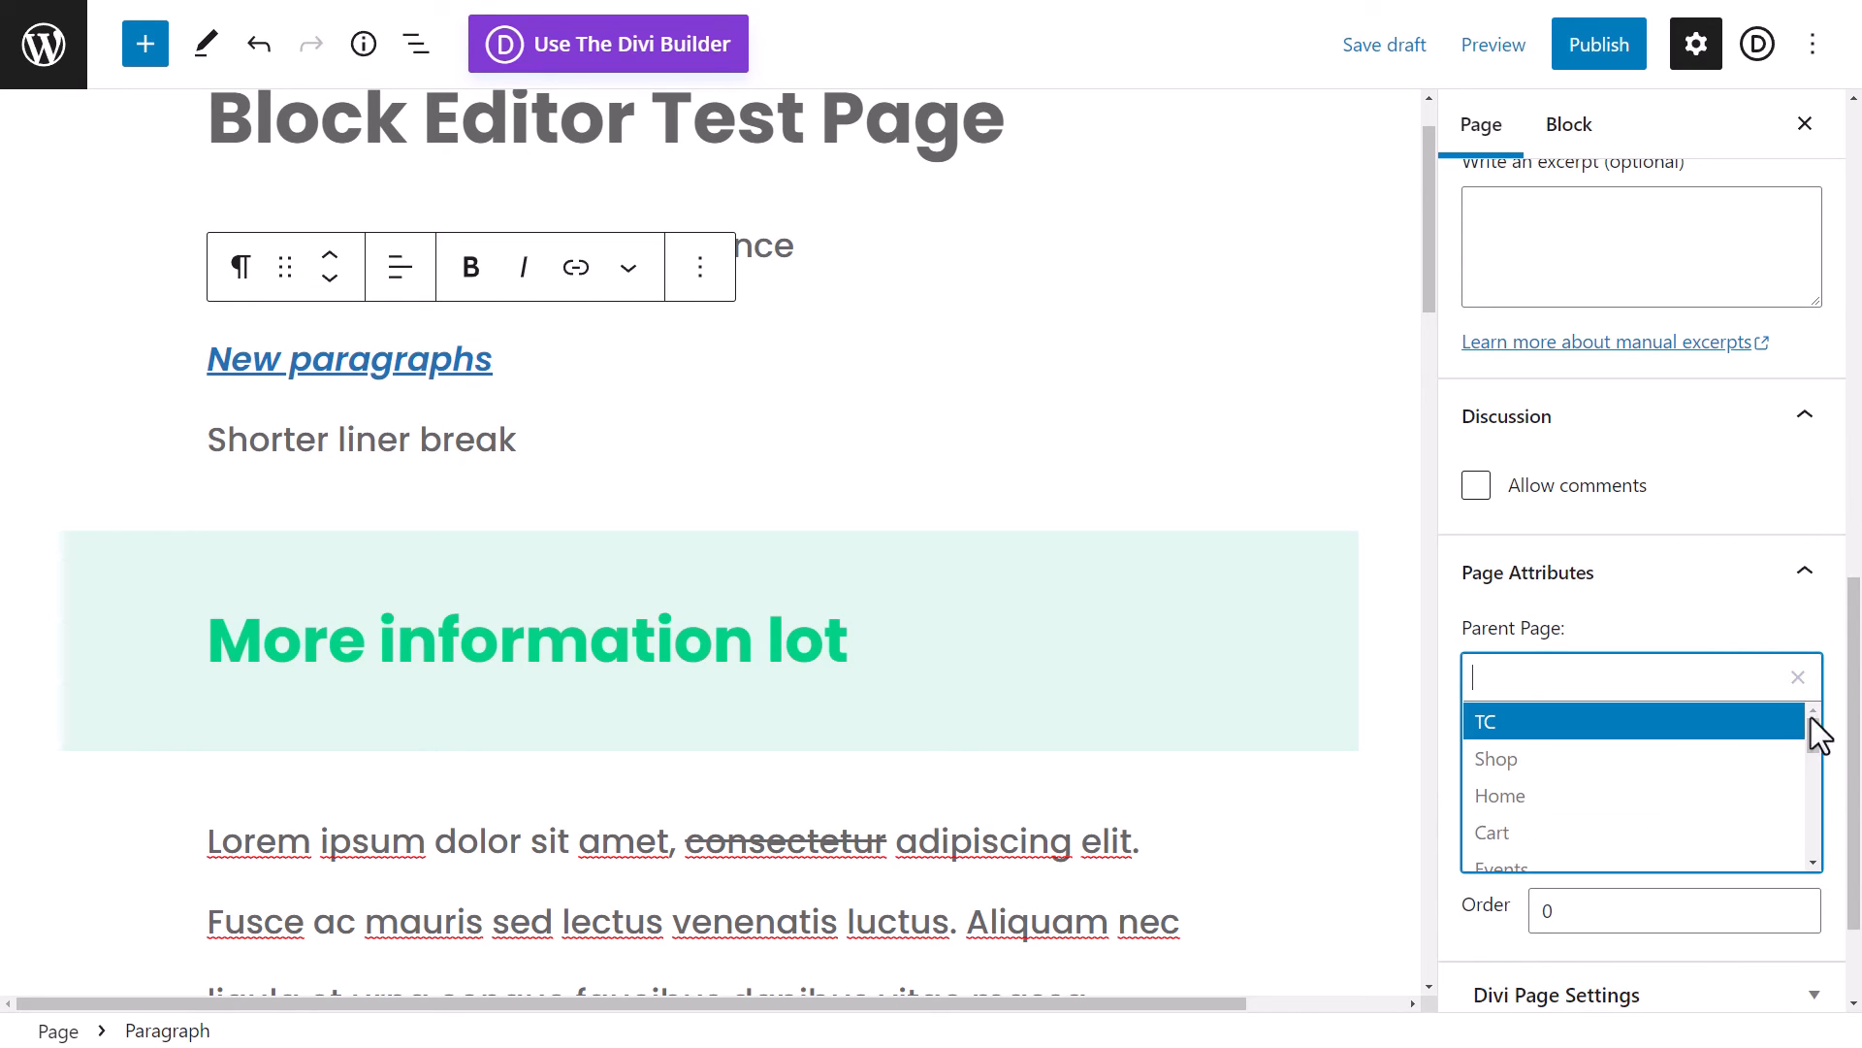
- Save the page as a draft and leave the editor for the list of all pages
drag(1856, 829, 1743, 388)
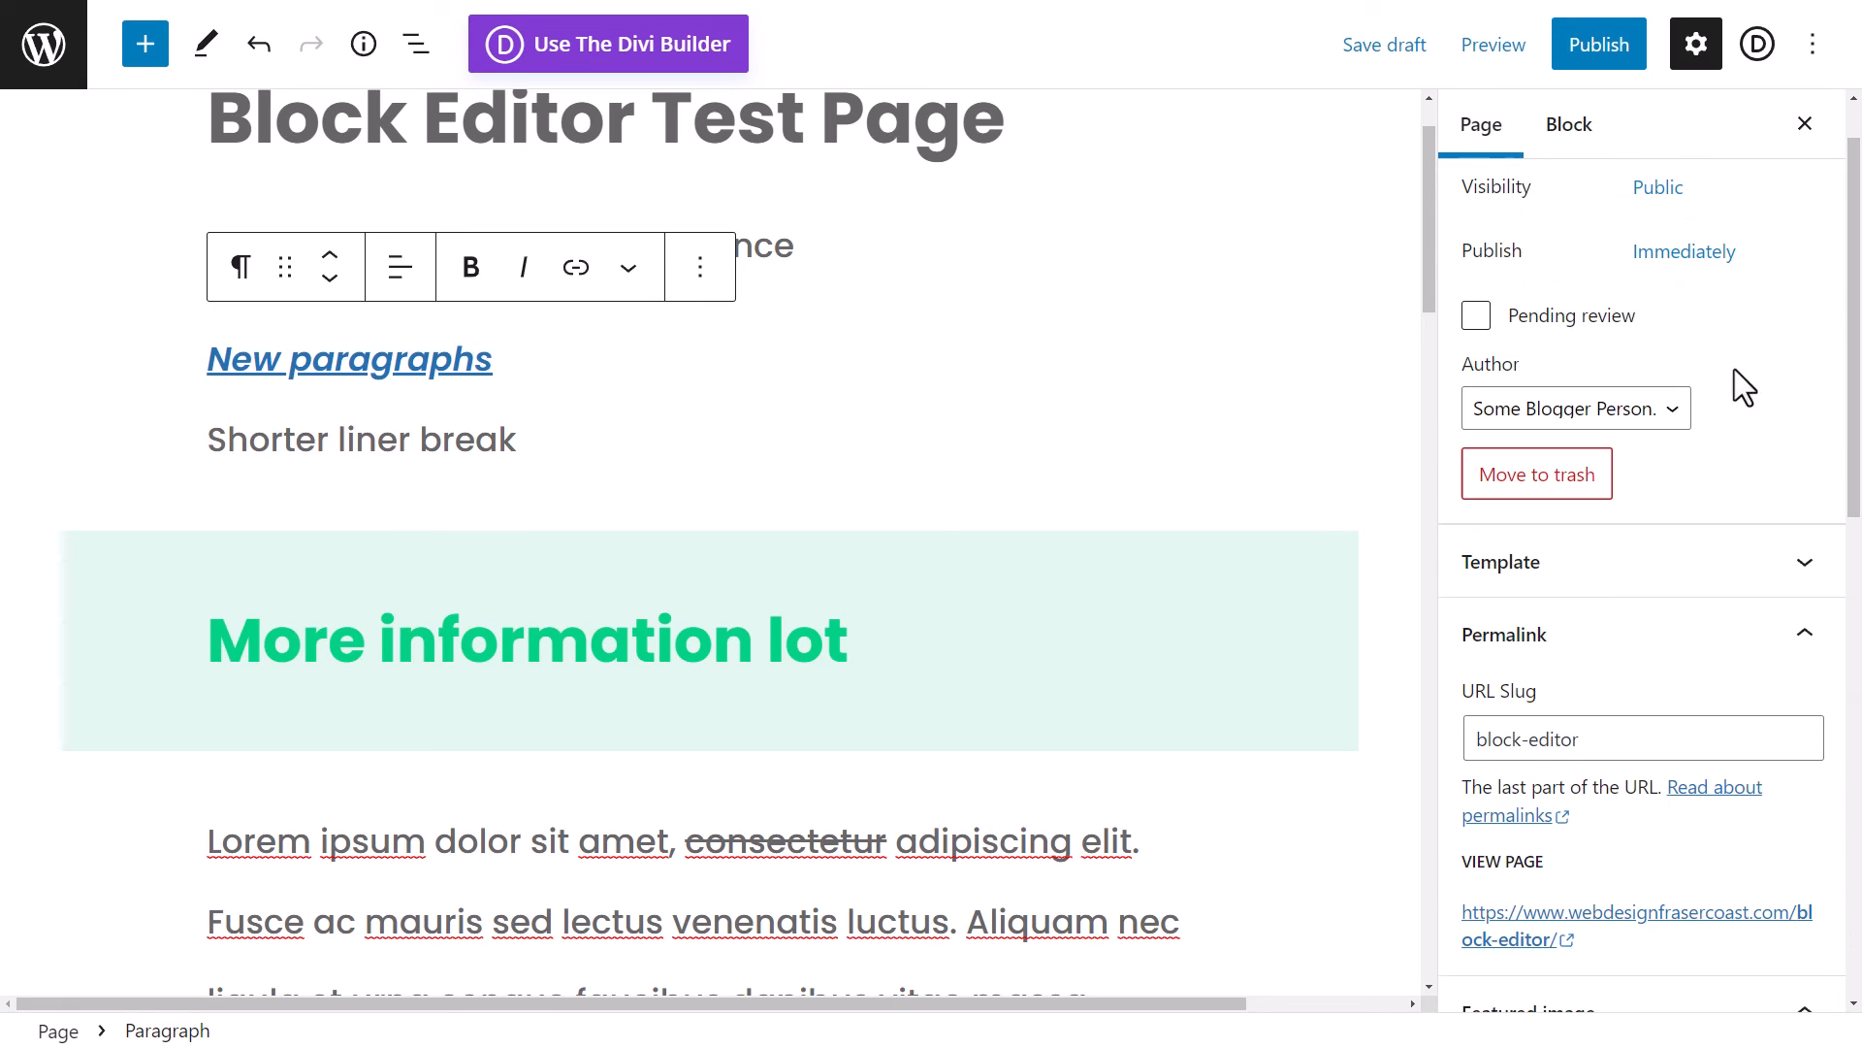
scroll(1612, 756, up, 1)
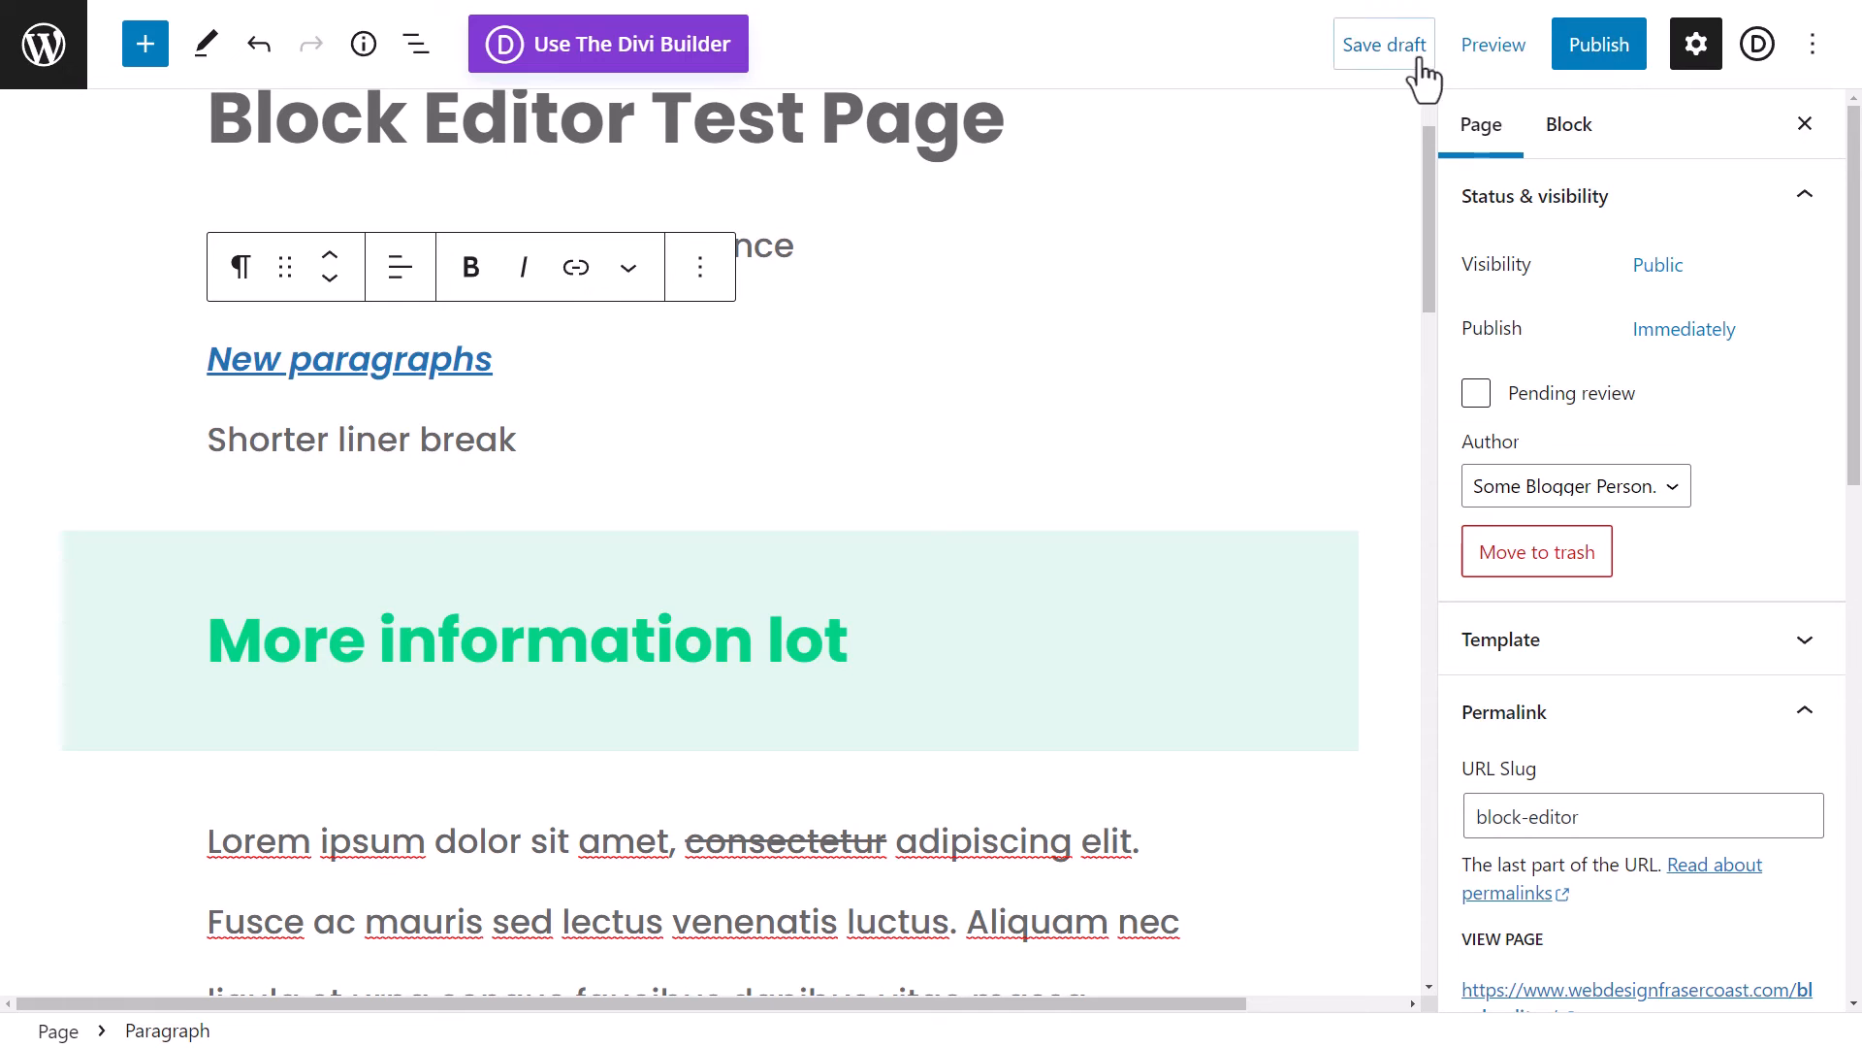
click(1387, 45)
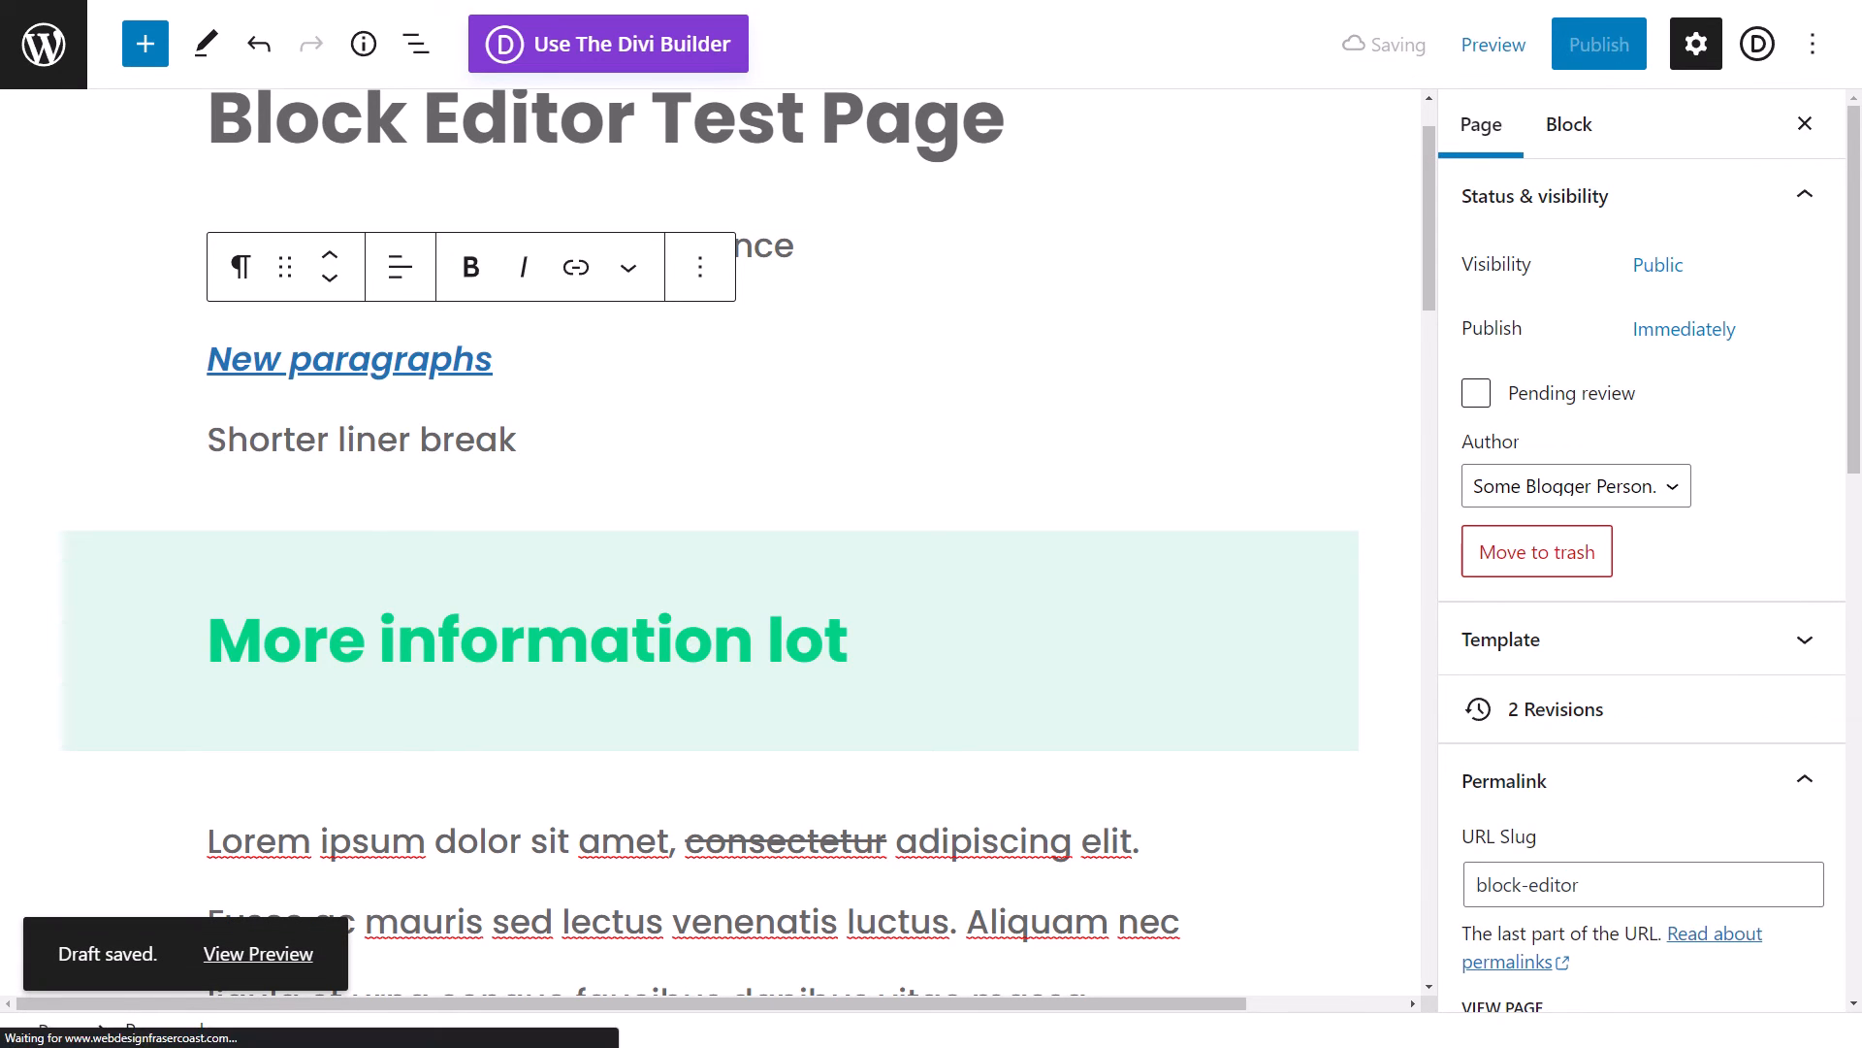
click(50, 58)
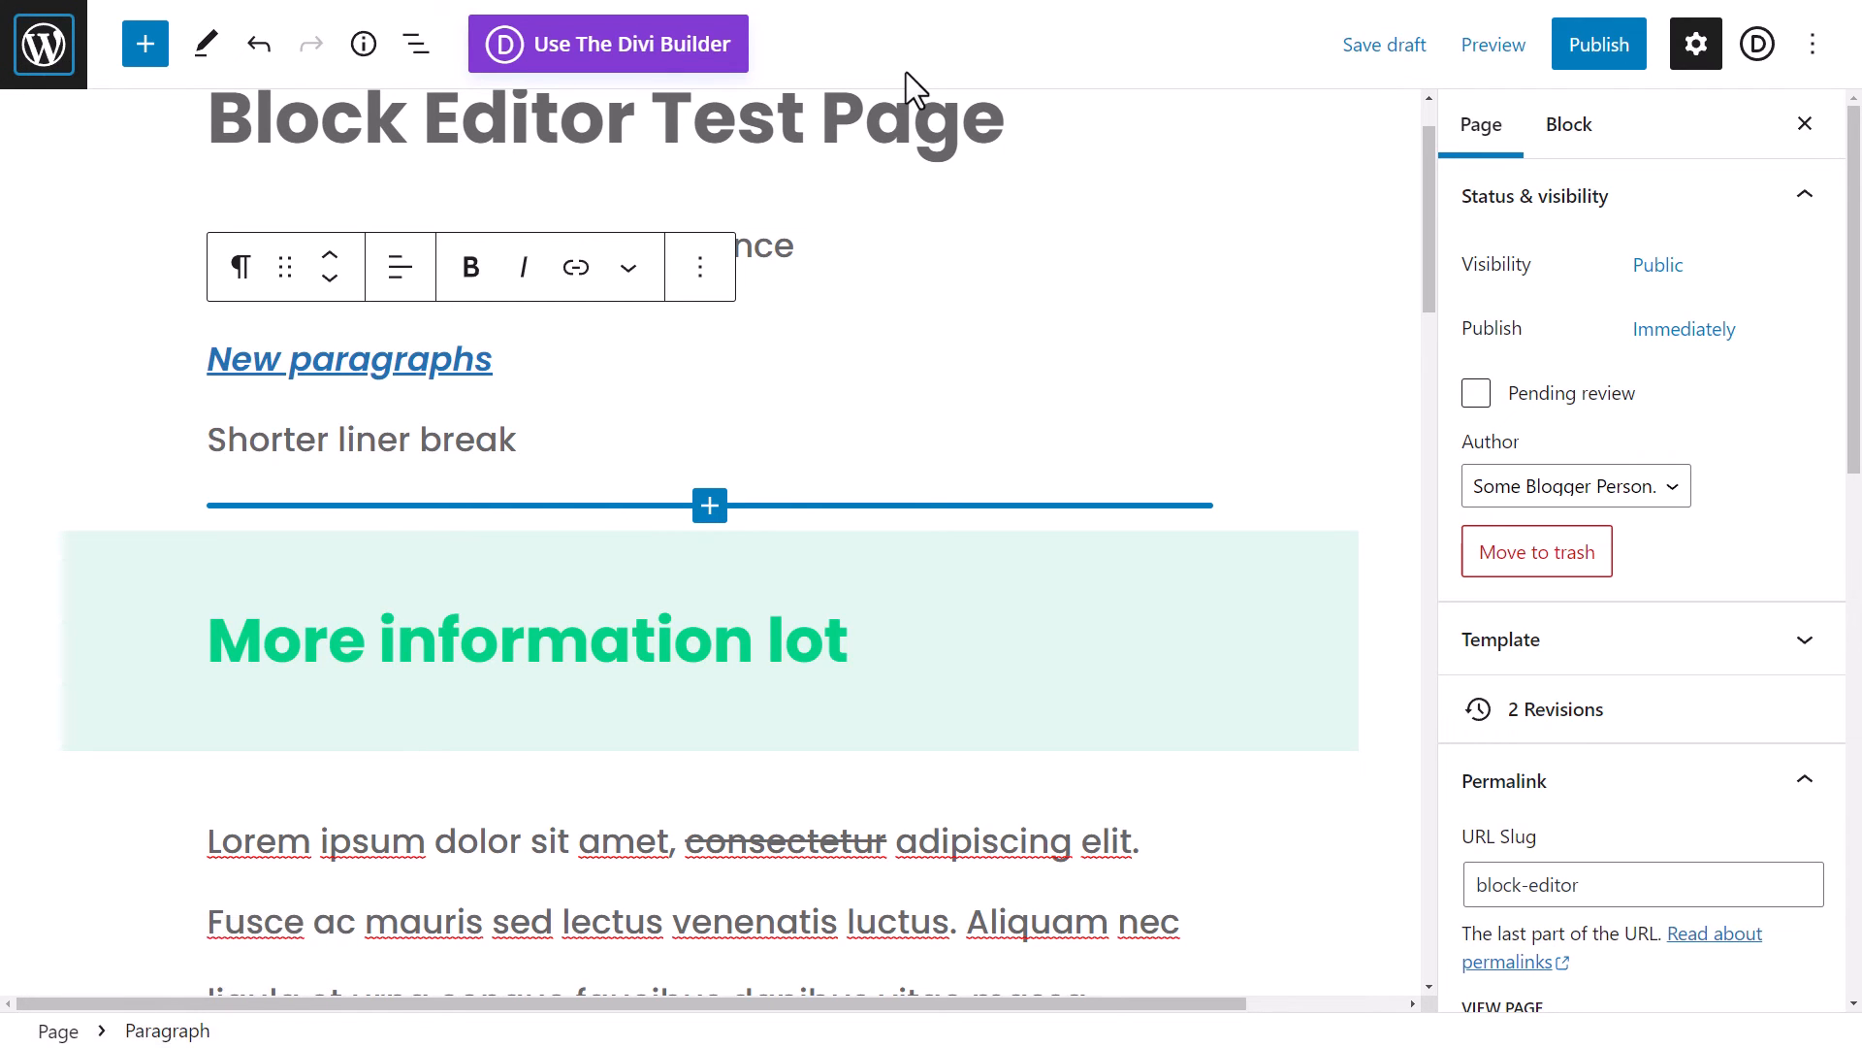
- Find Block Editor Test Page in the pages list and highlight its Draft label
scroll(598, 385, down, 4)
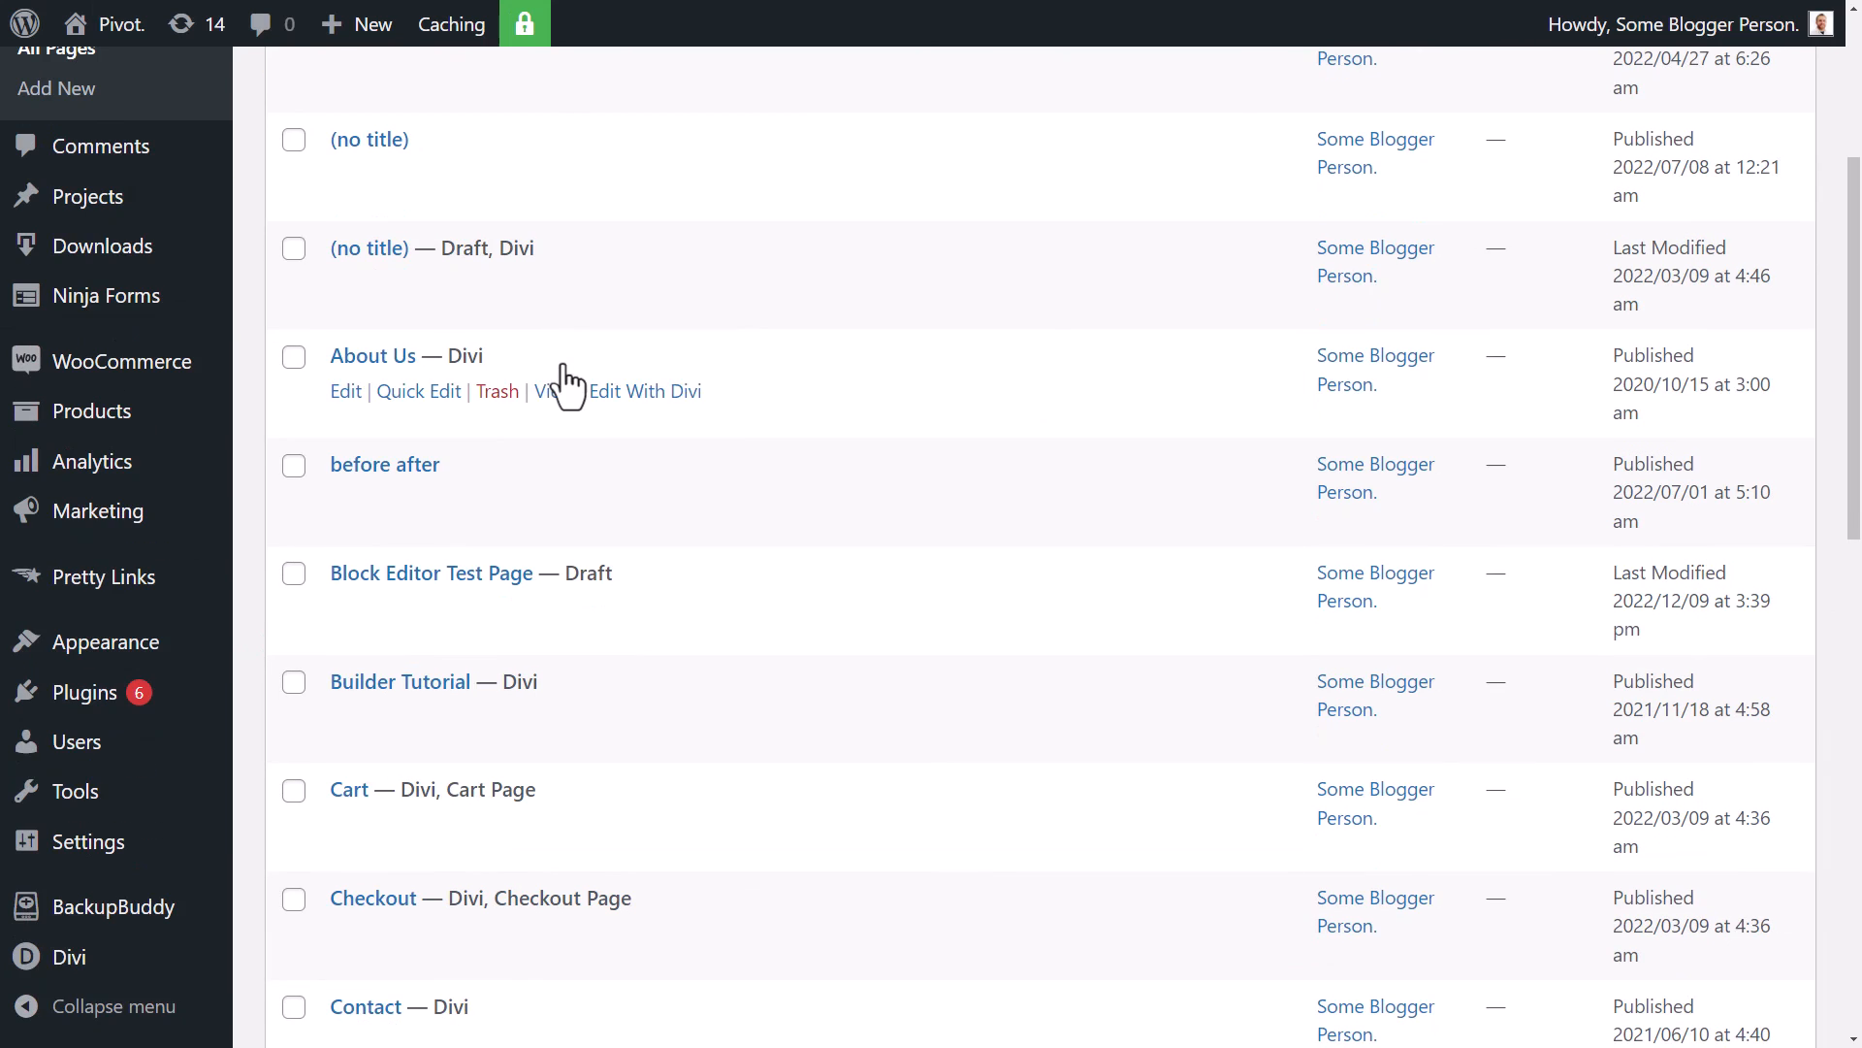
scroll(466, 582, up, 4)
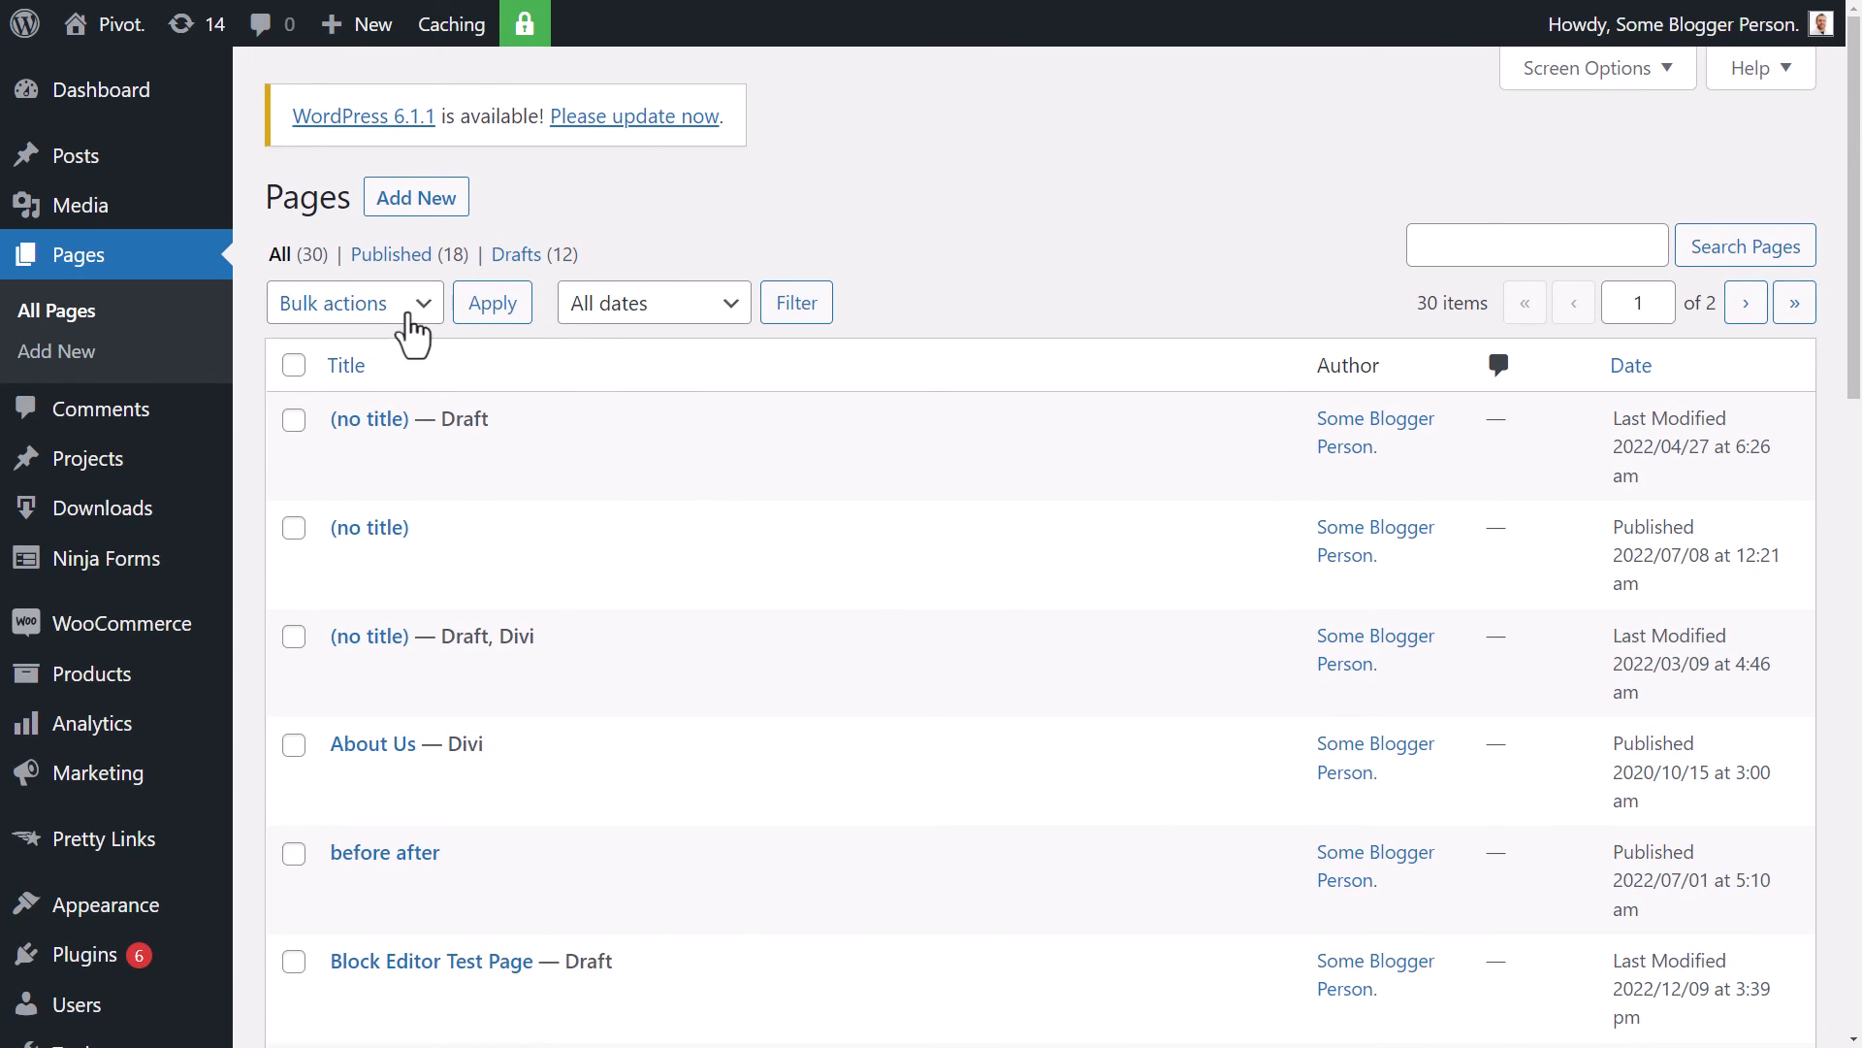
scroll(772, 417, down, 3)
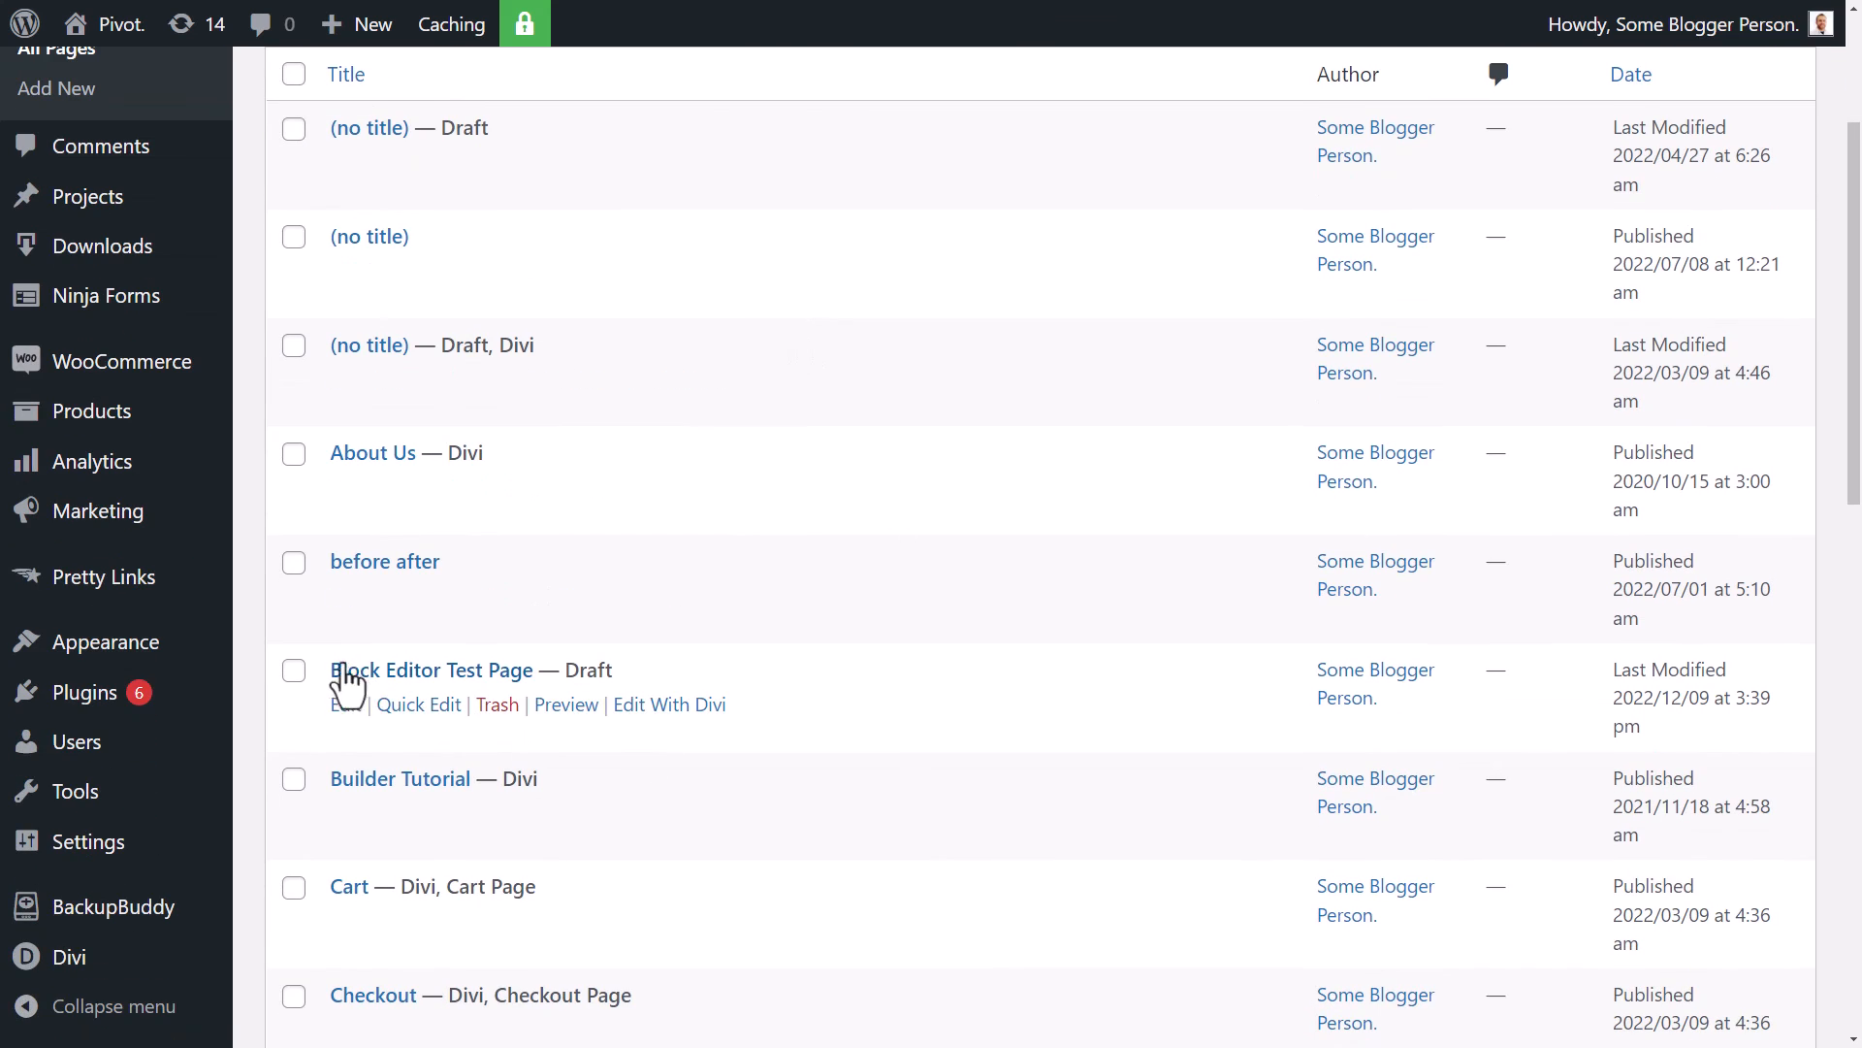
double_click(588, 670)
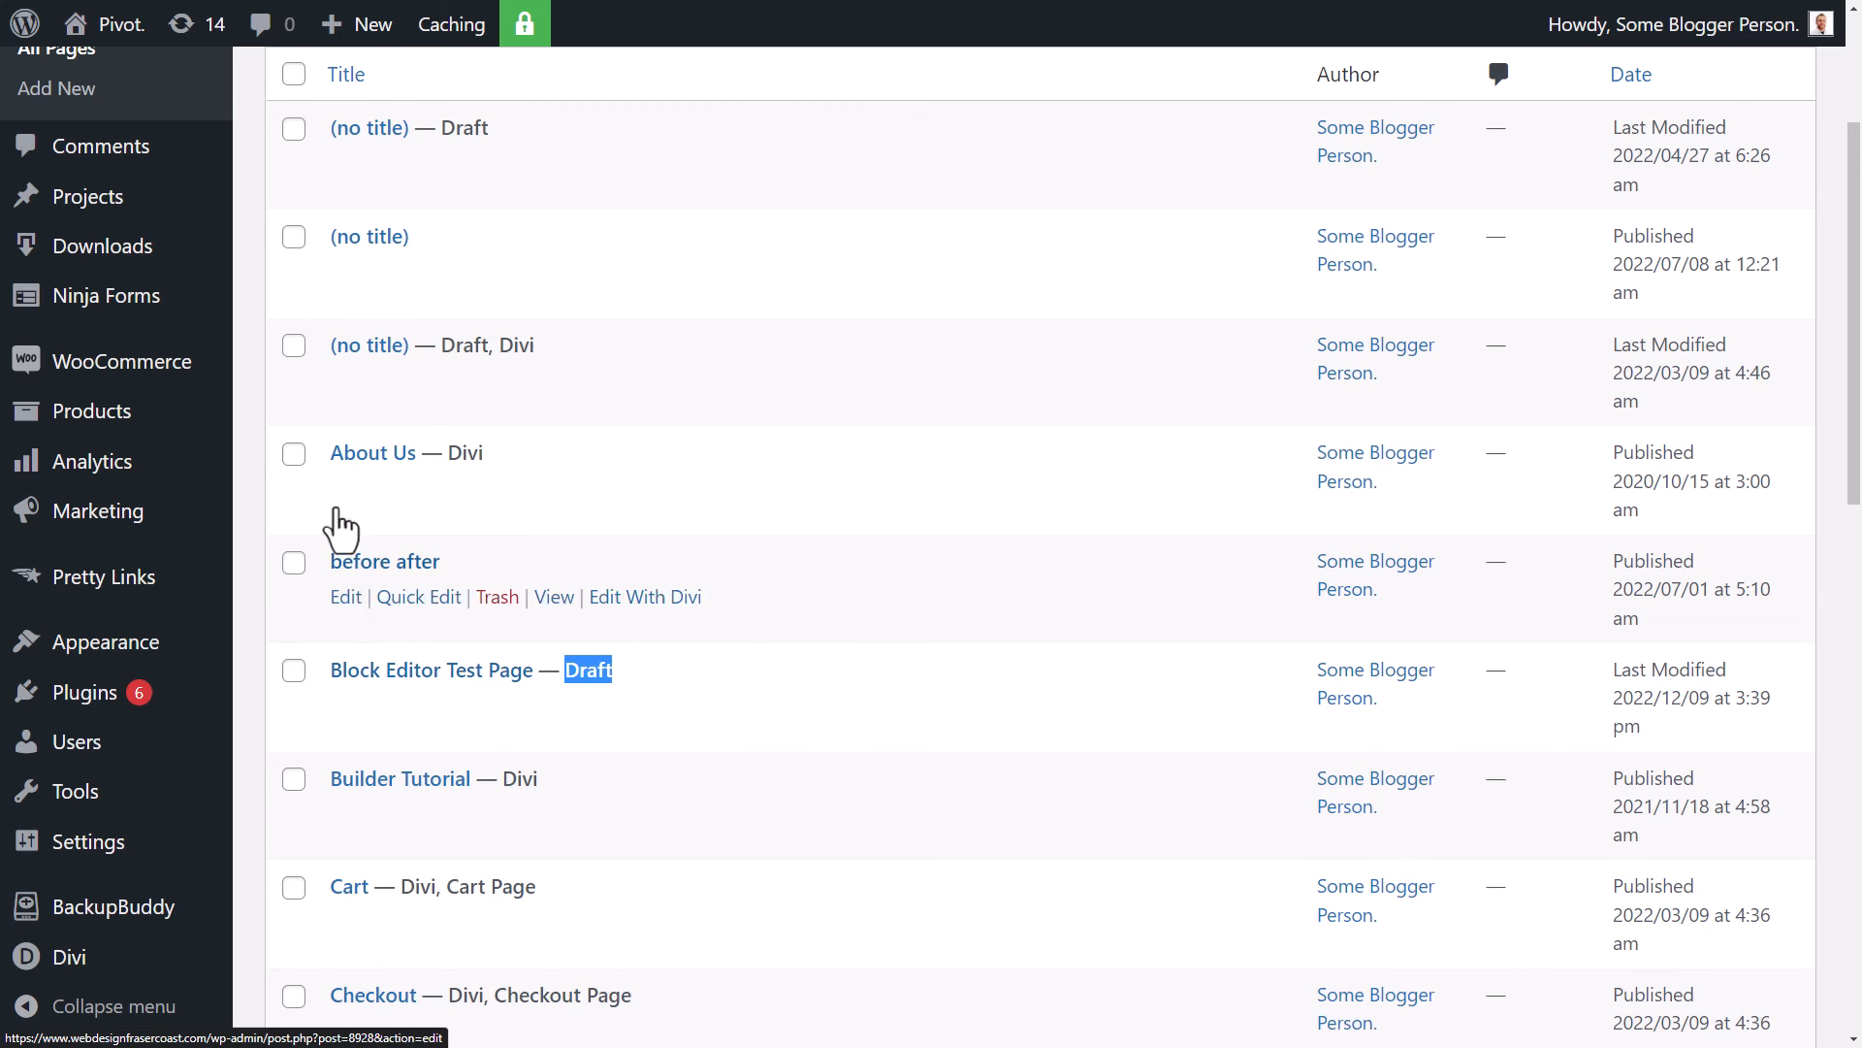
- Return to the pages list by way of the dashboard, and reopen Block Editor Test Page for editing
scroll(495, 694, up, 3)
click(97, 97)
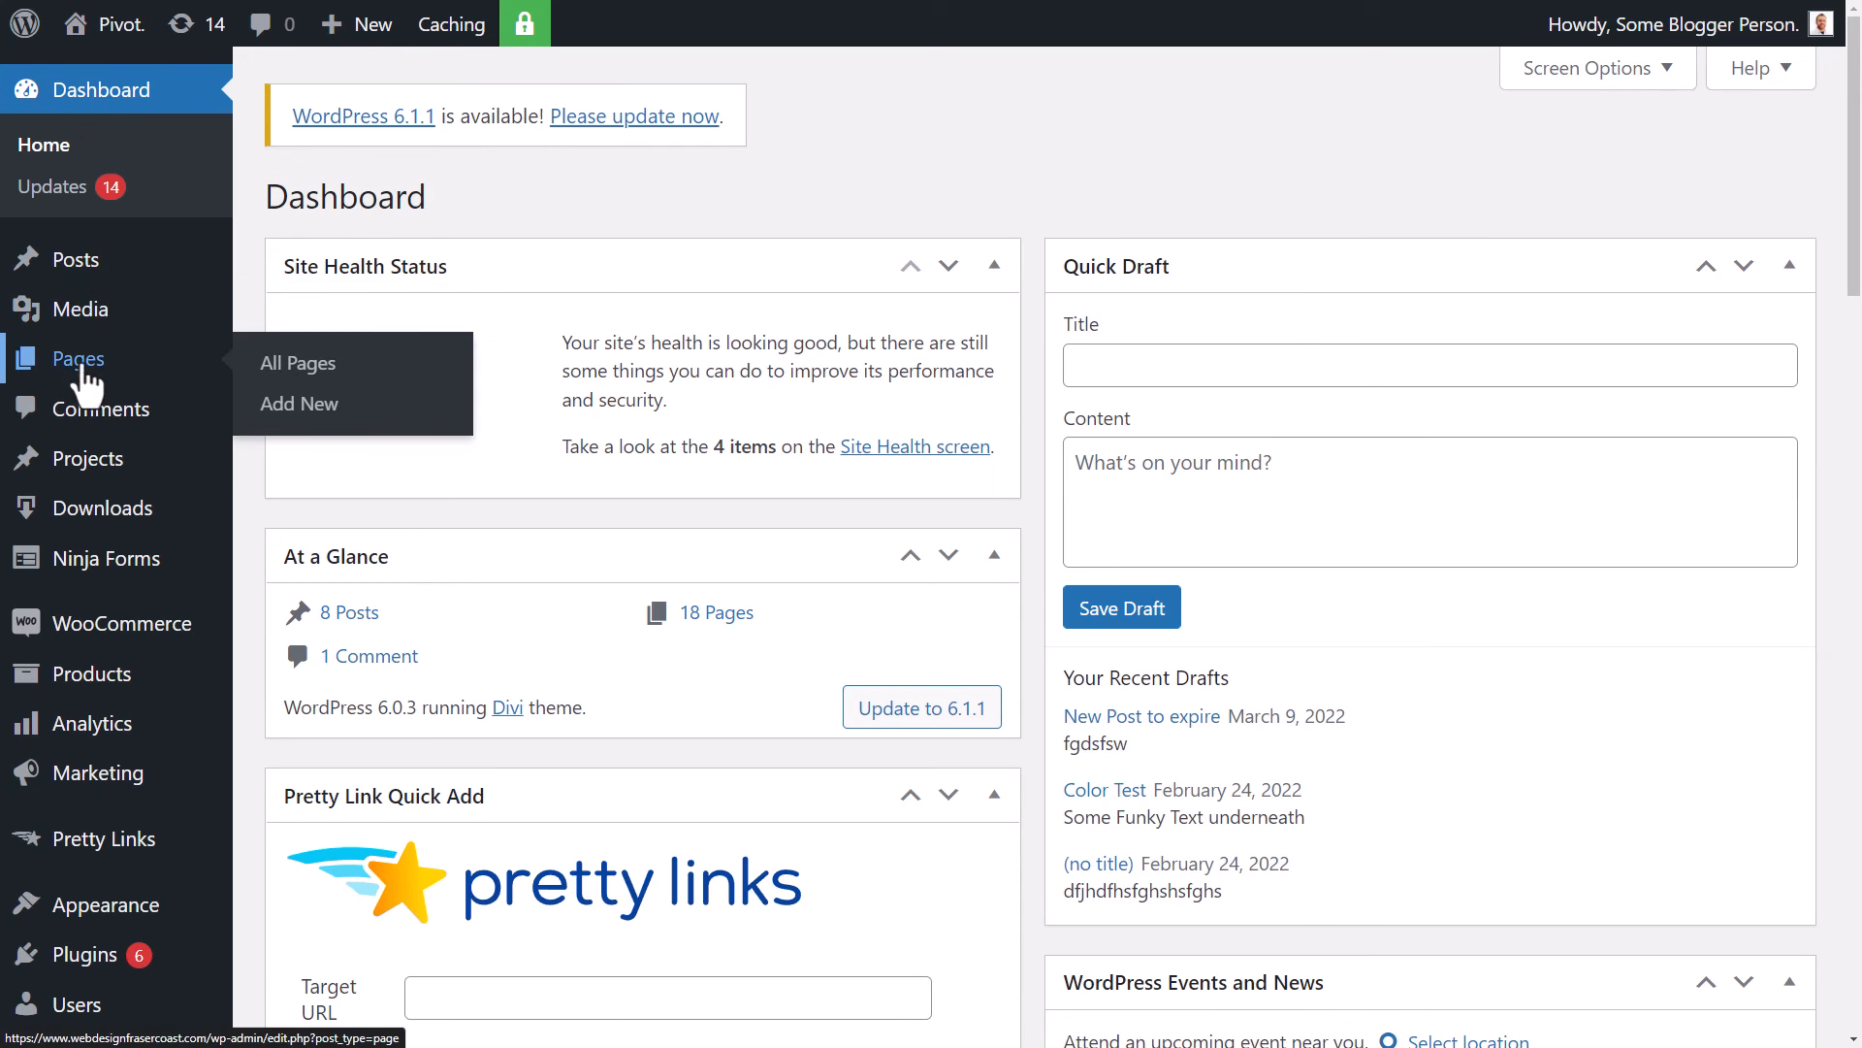
mouse_move(78, 288)
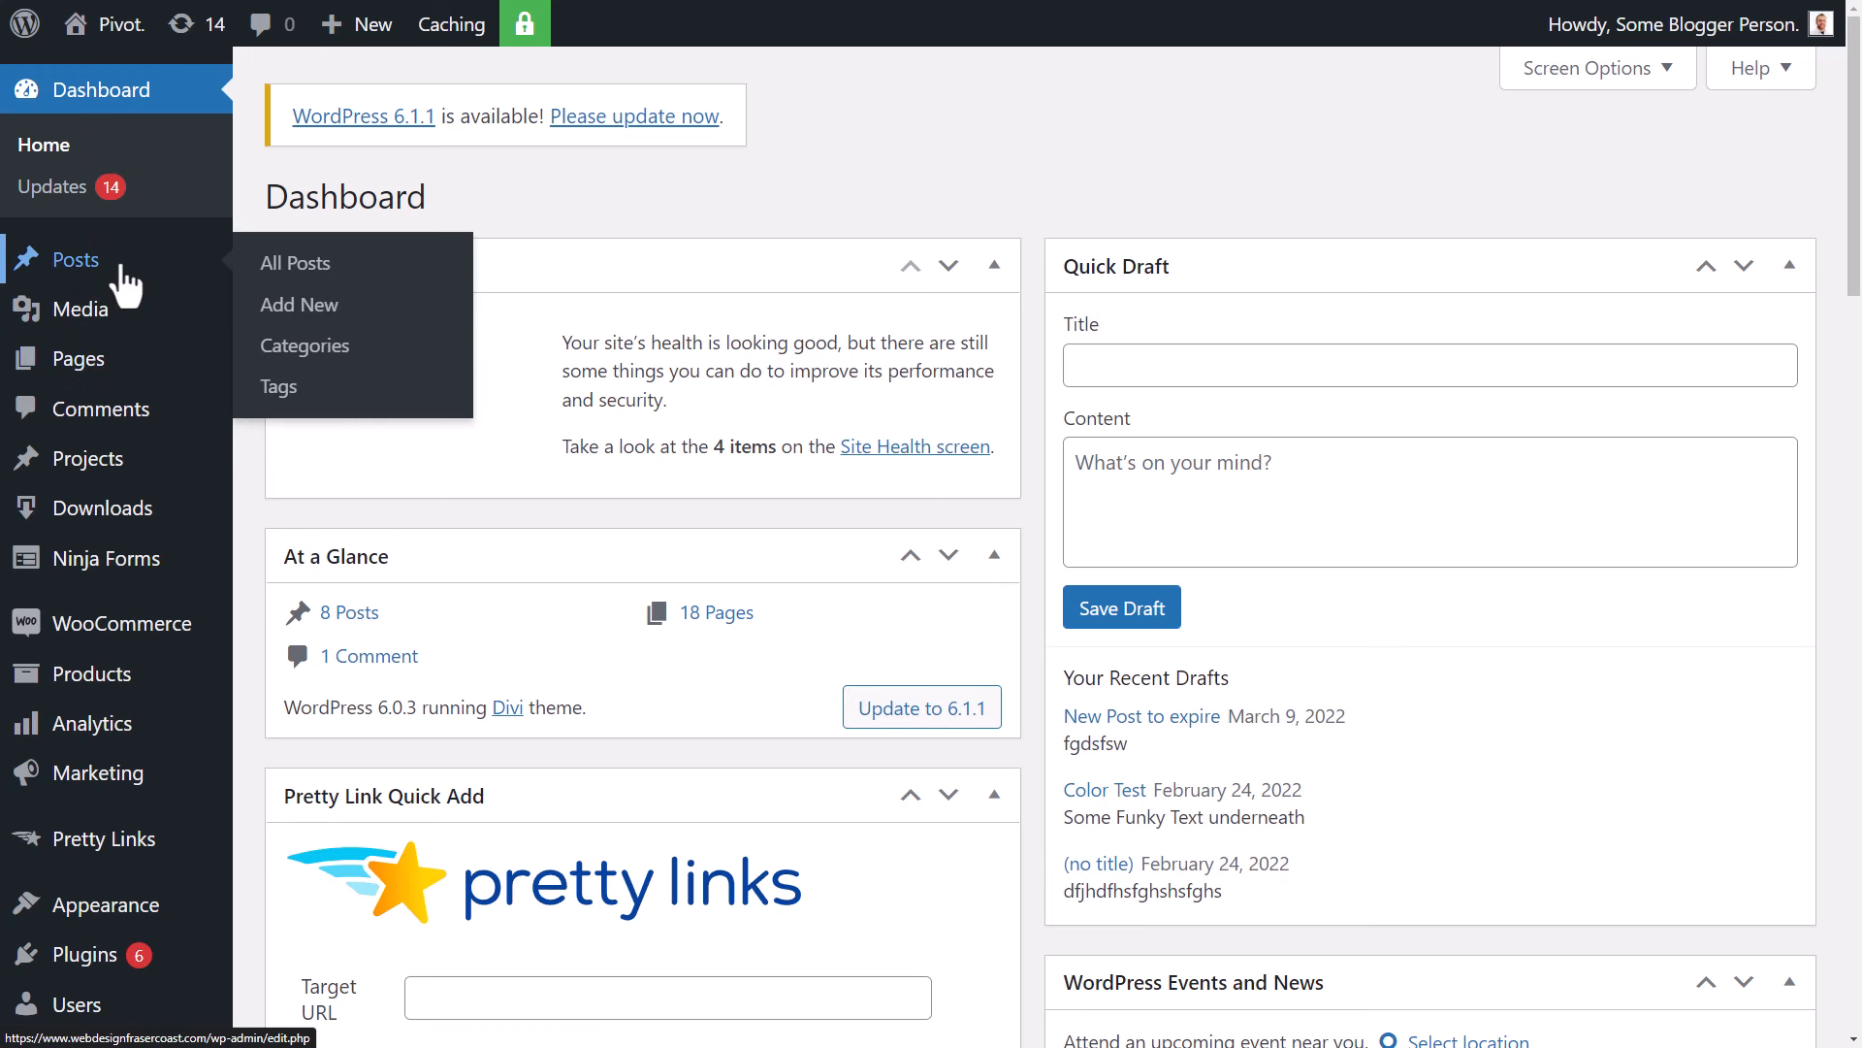
mouse_move(82, 376)
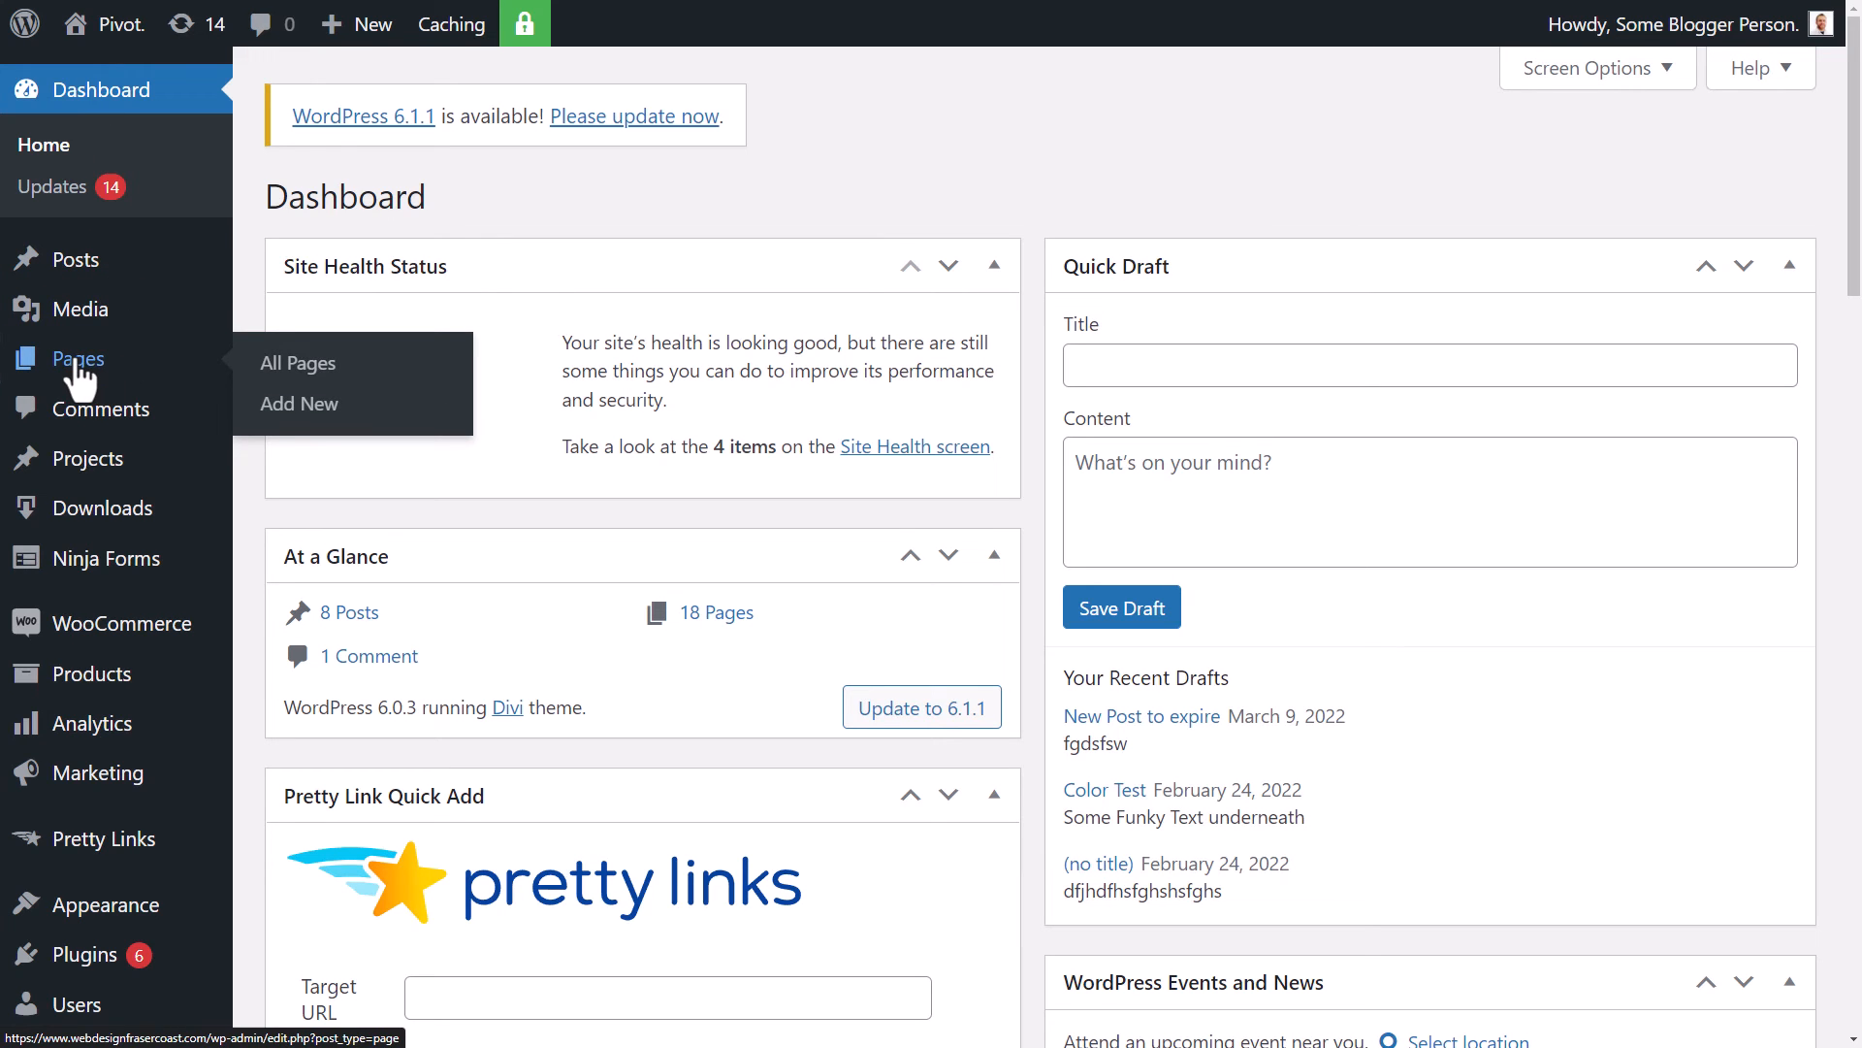
click(78, 359)
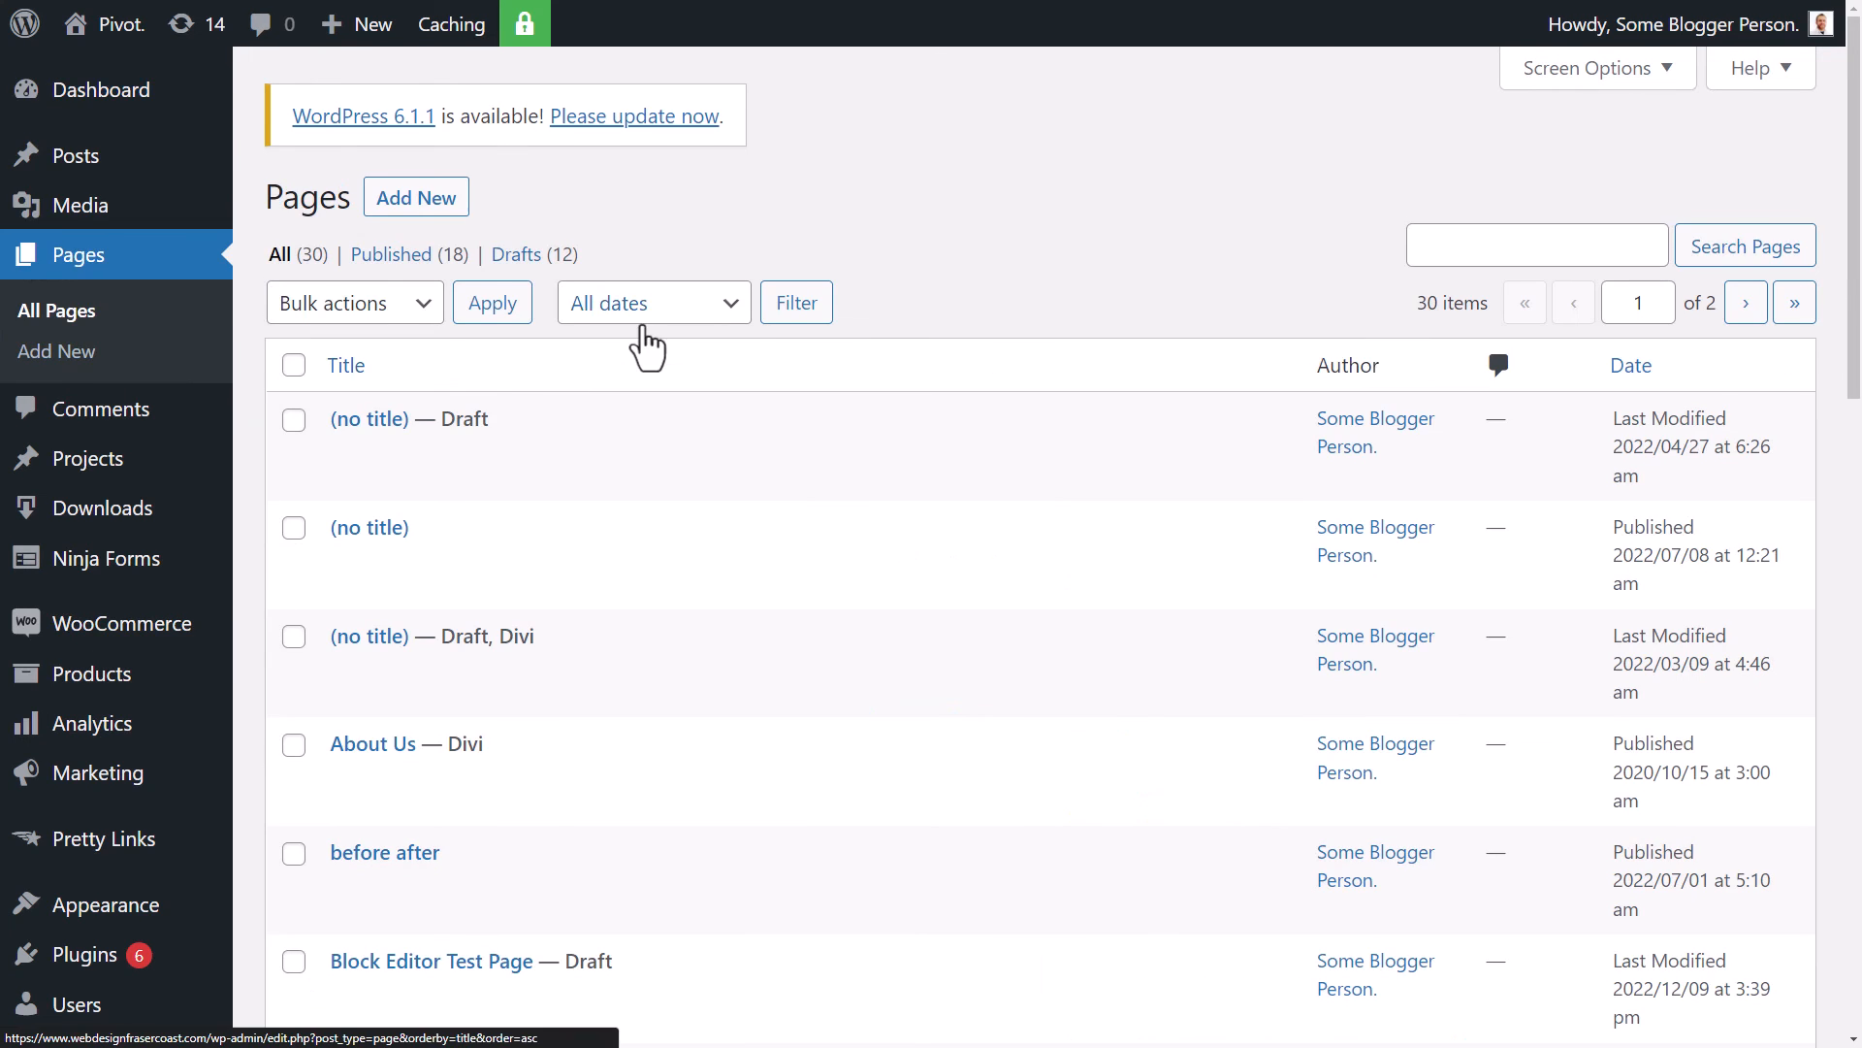
scroll(640, 349, down, 2)
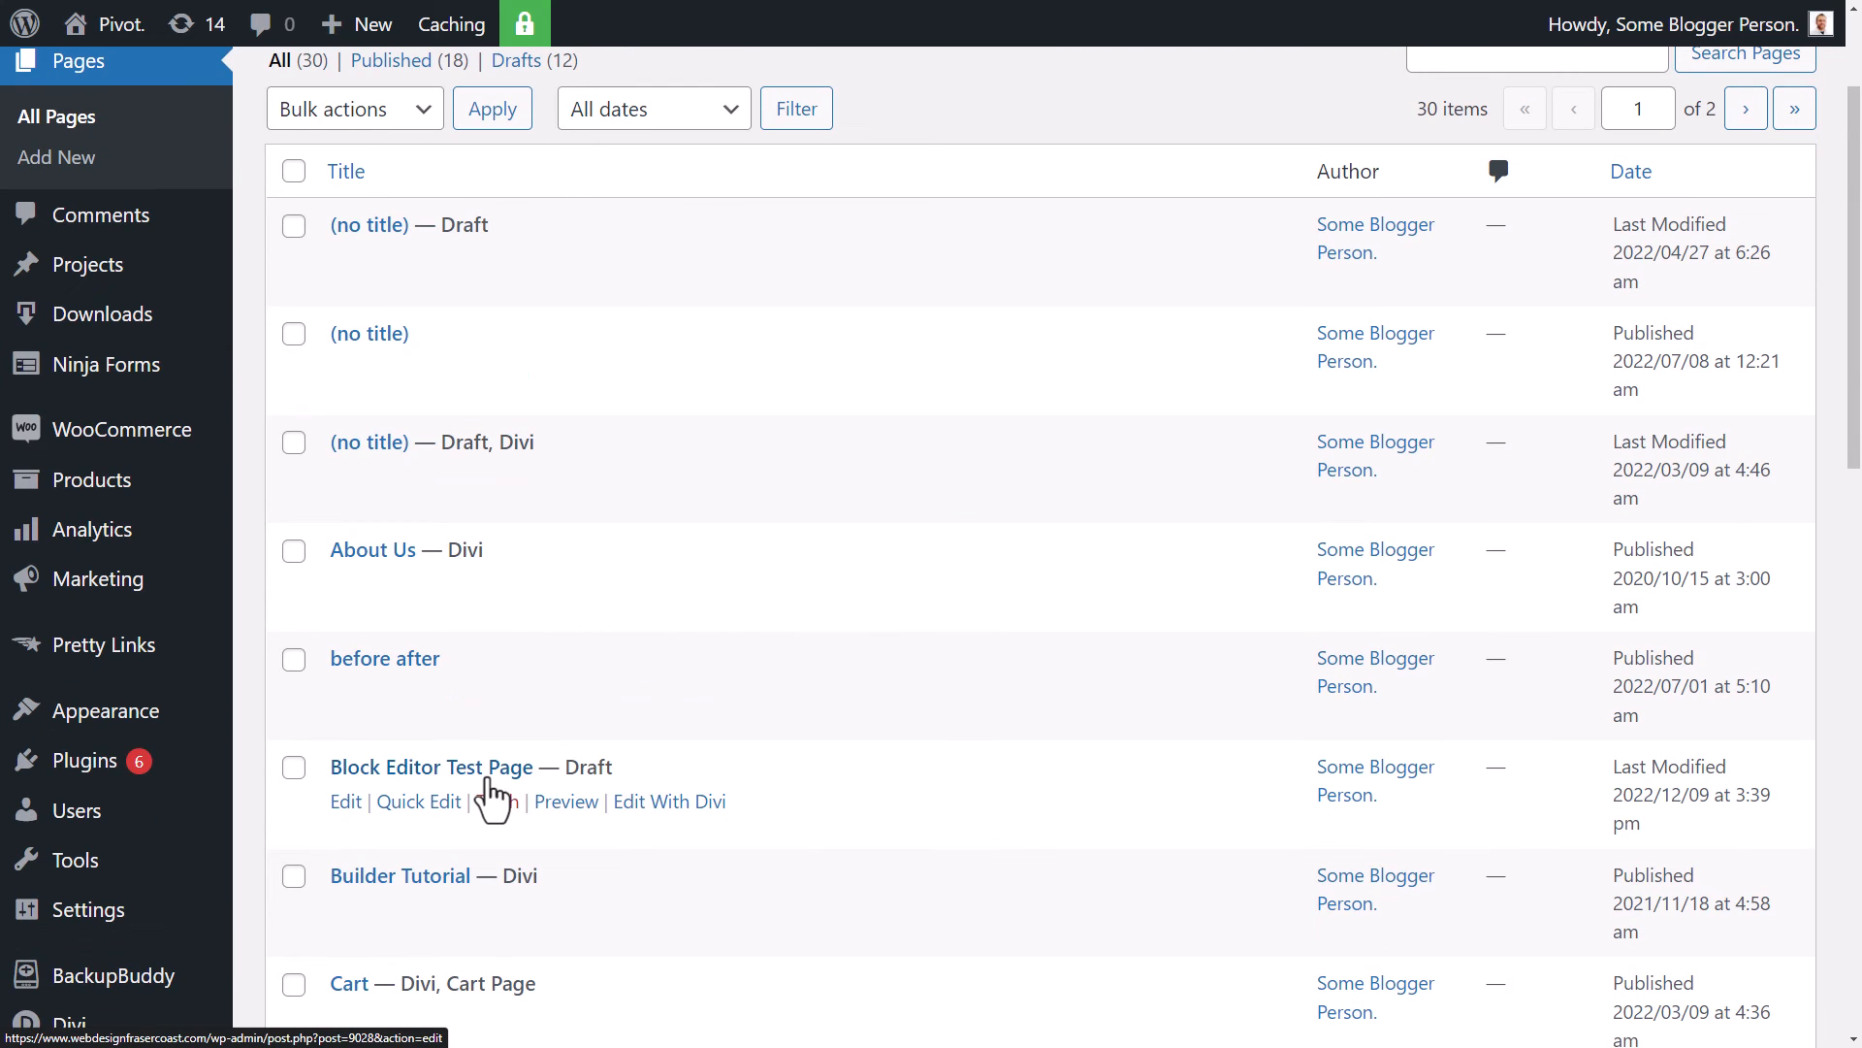
click(489, 774)
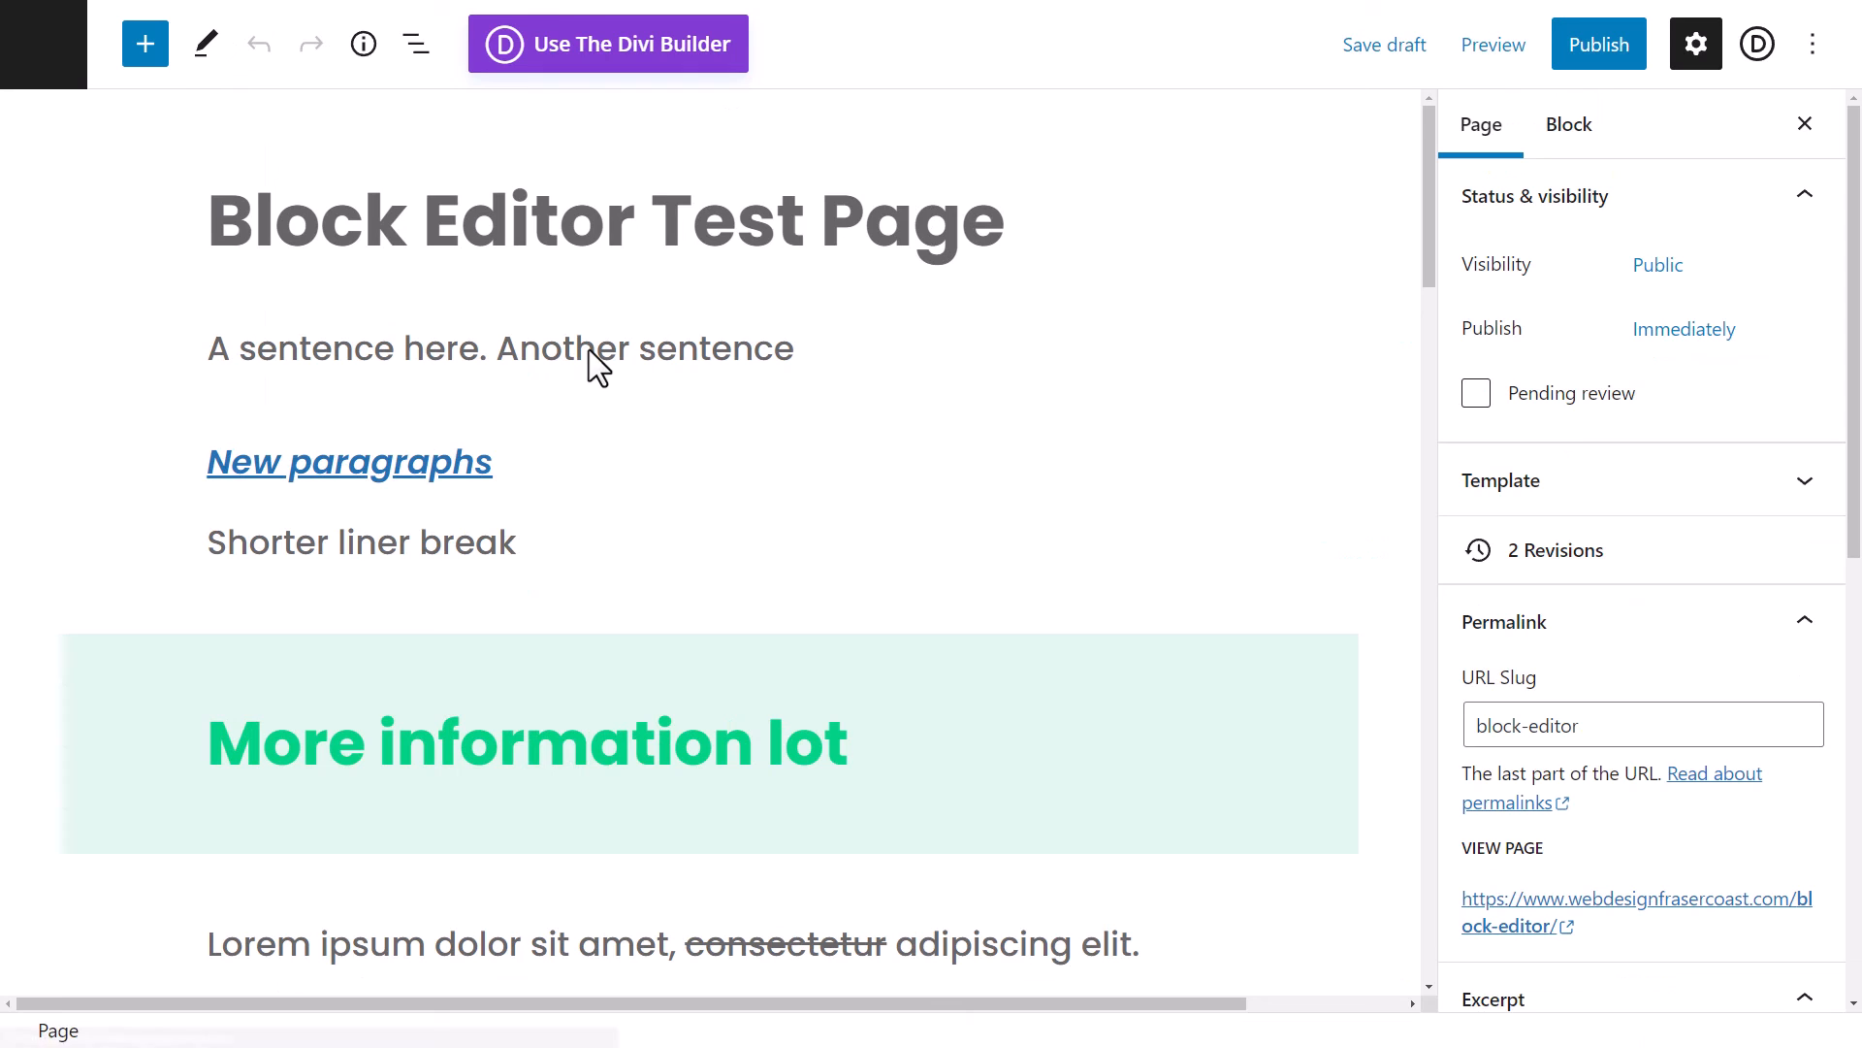
- Preview the page in Tablet and Mobile sizes, look through the whole mobile layout, and restore the Desktop preview
mouse_move(990, 419)
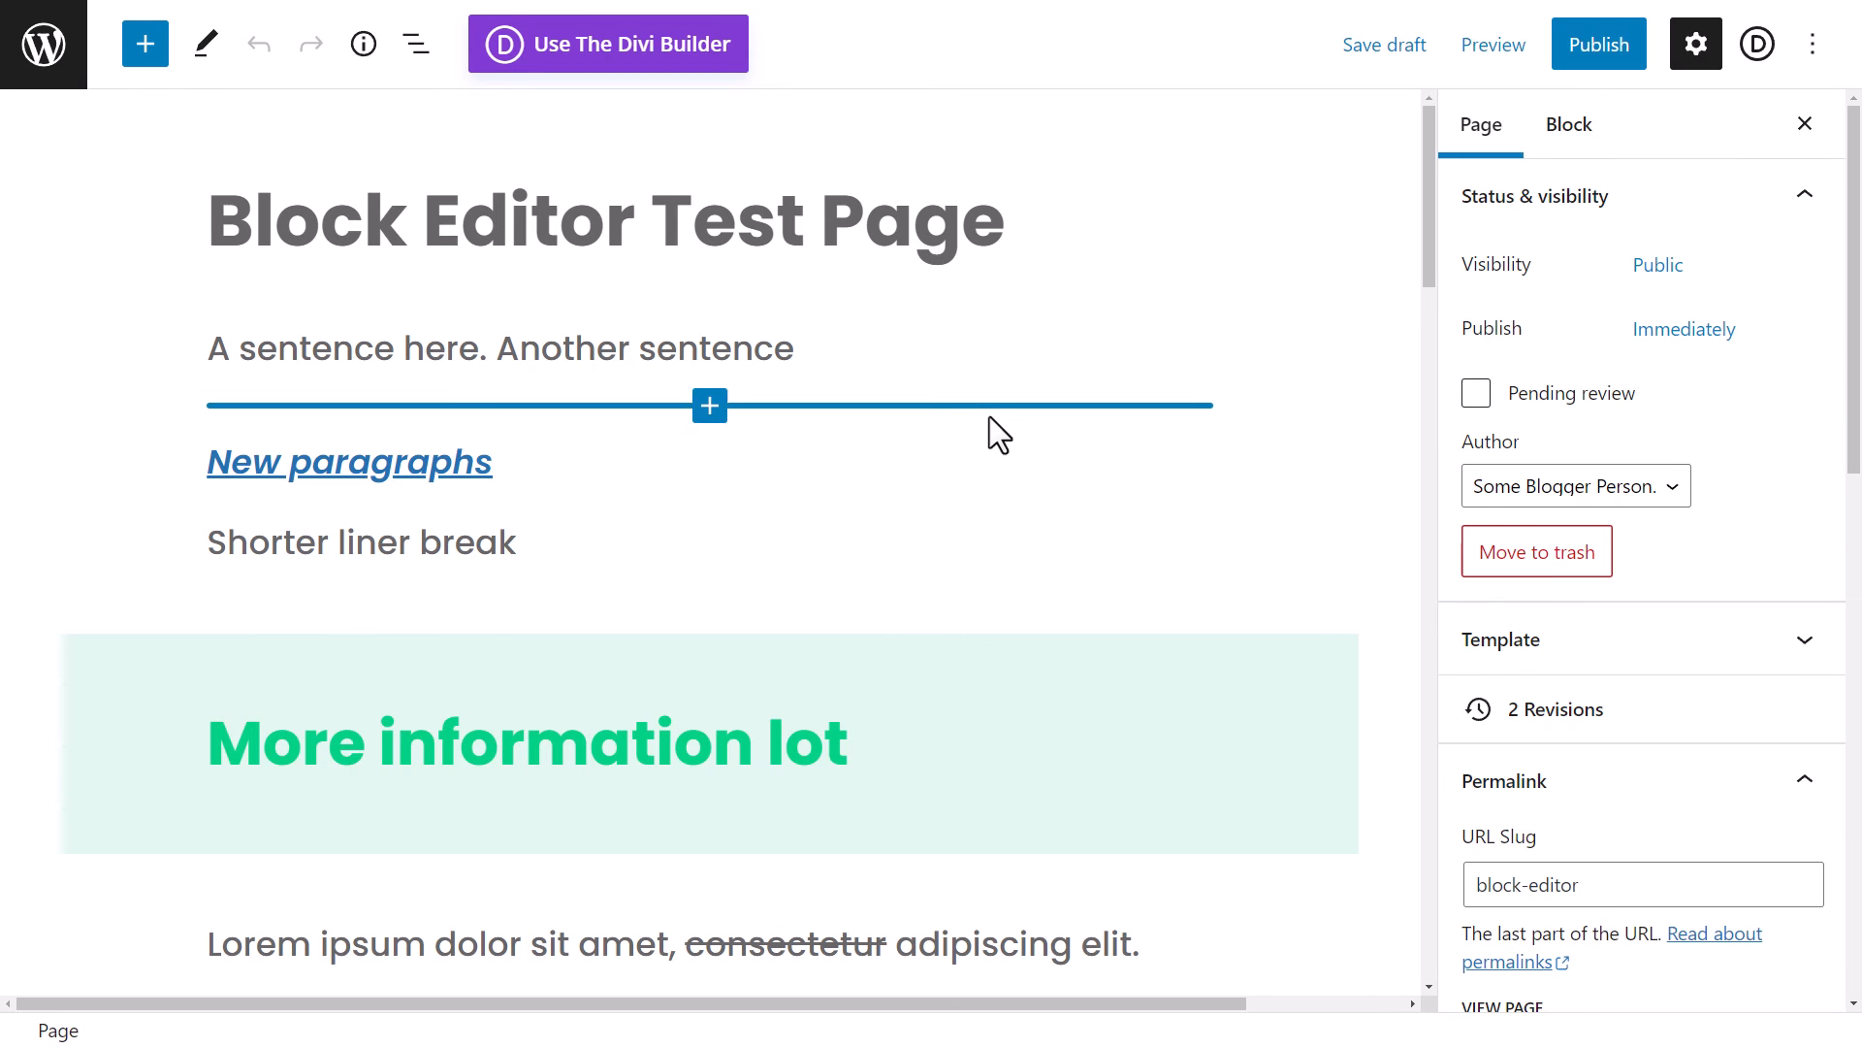
click(1506, 55)
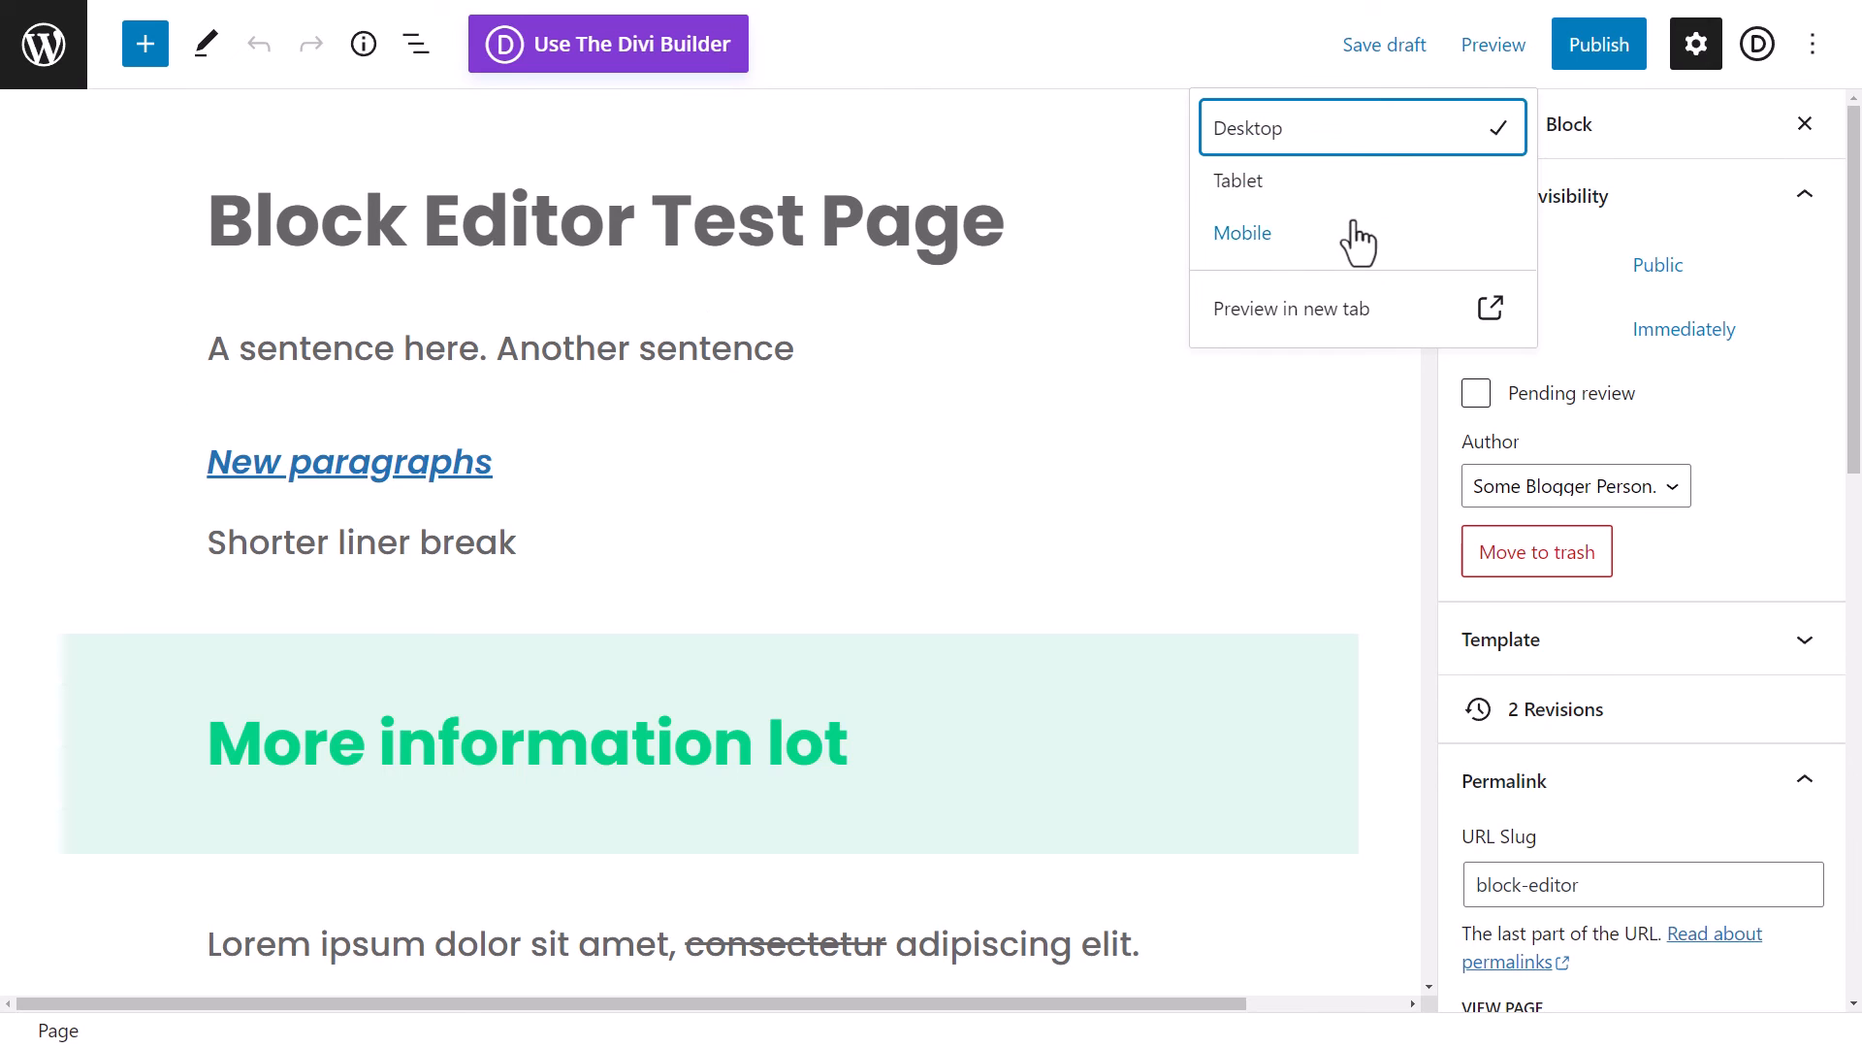
click(1264, 186)
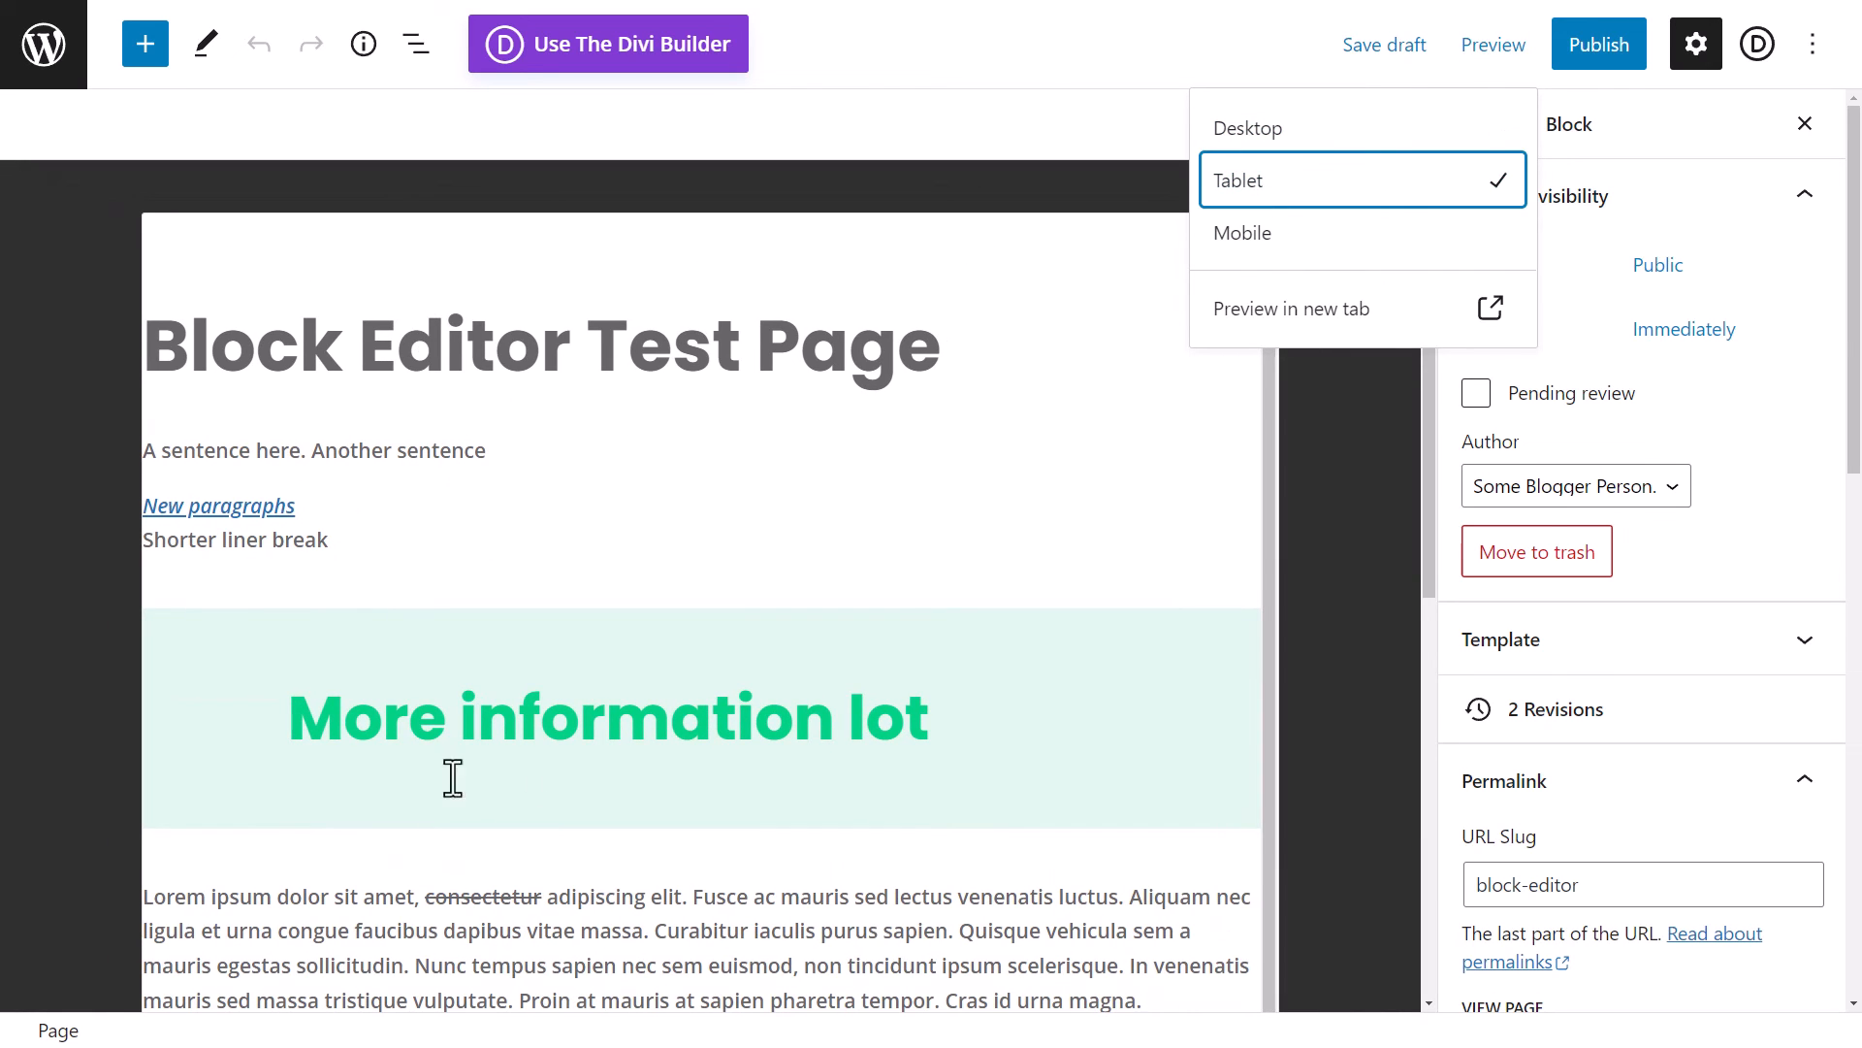
click(1266, 242)
scroll(811, 402, down, 15)
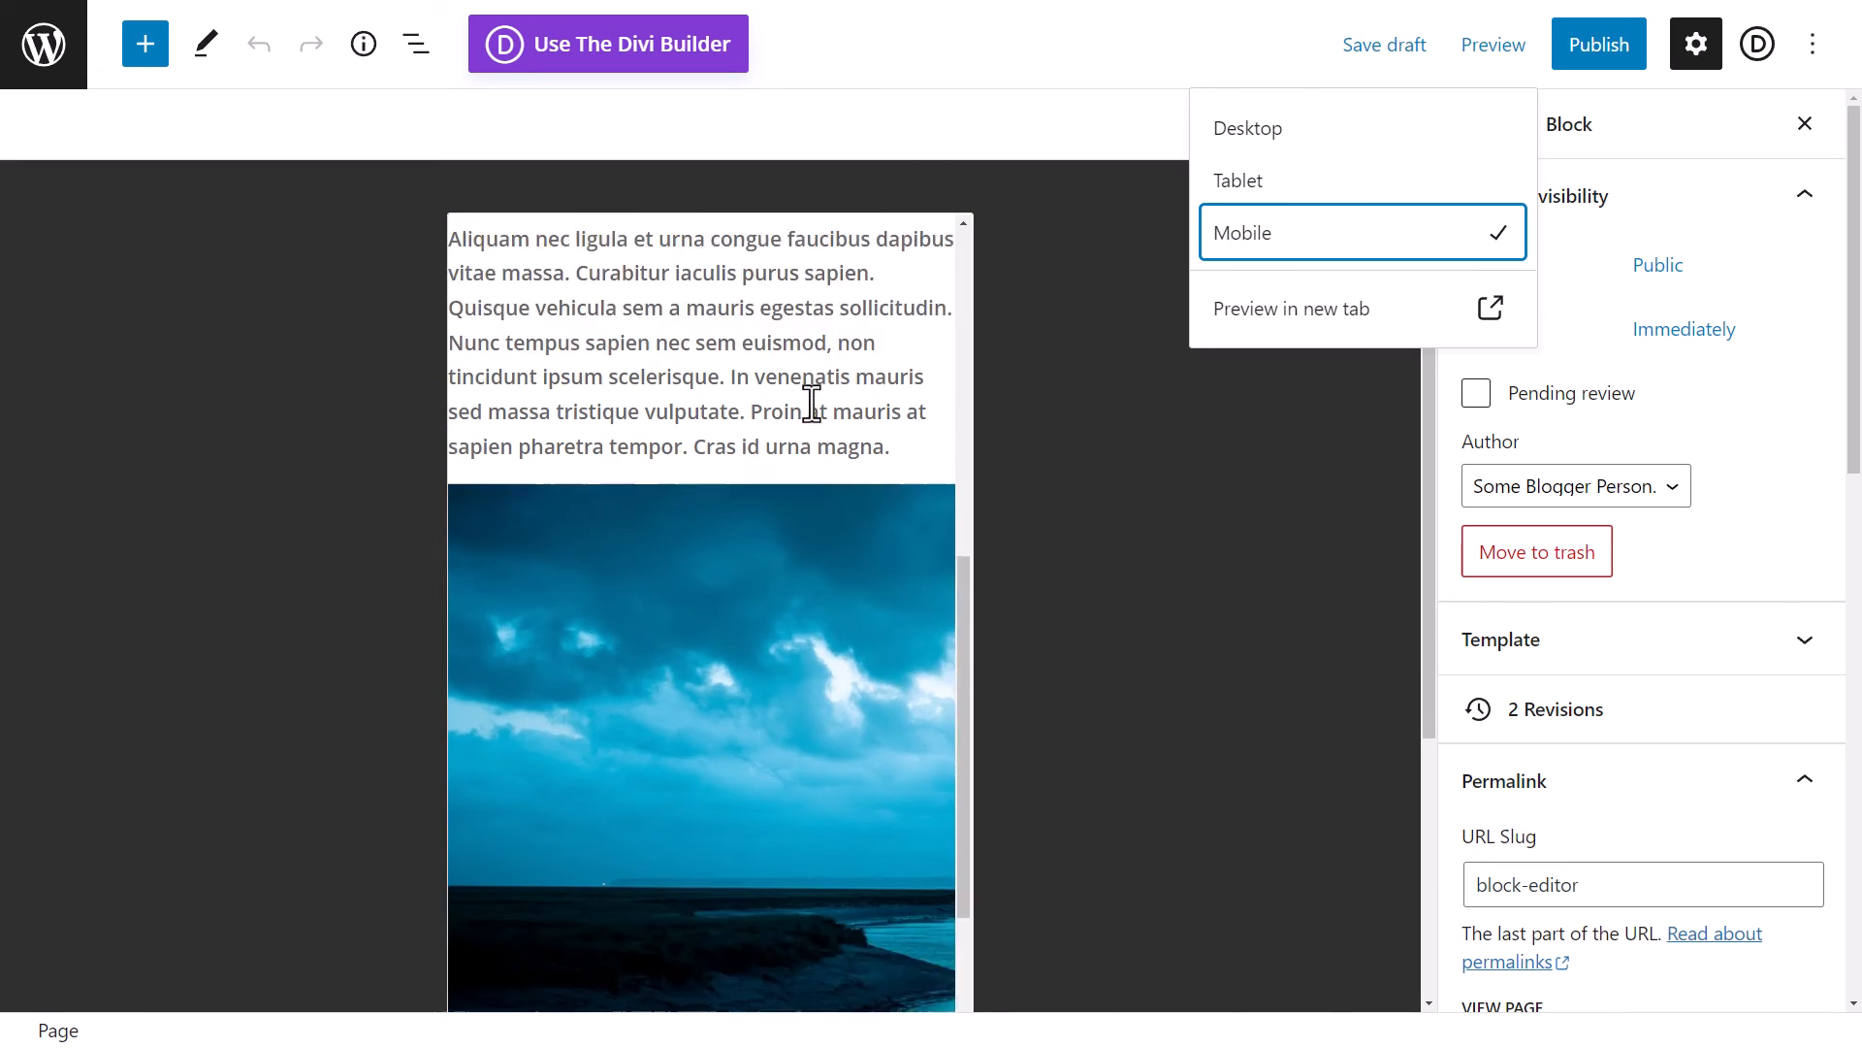
scroll(799, 456, up, 15)
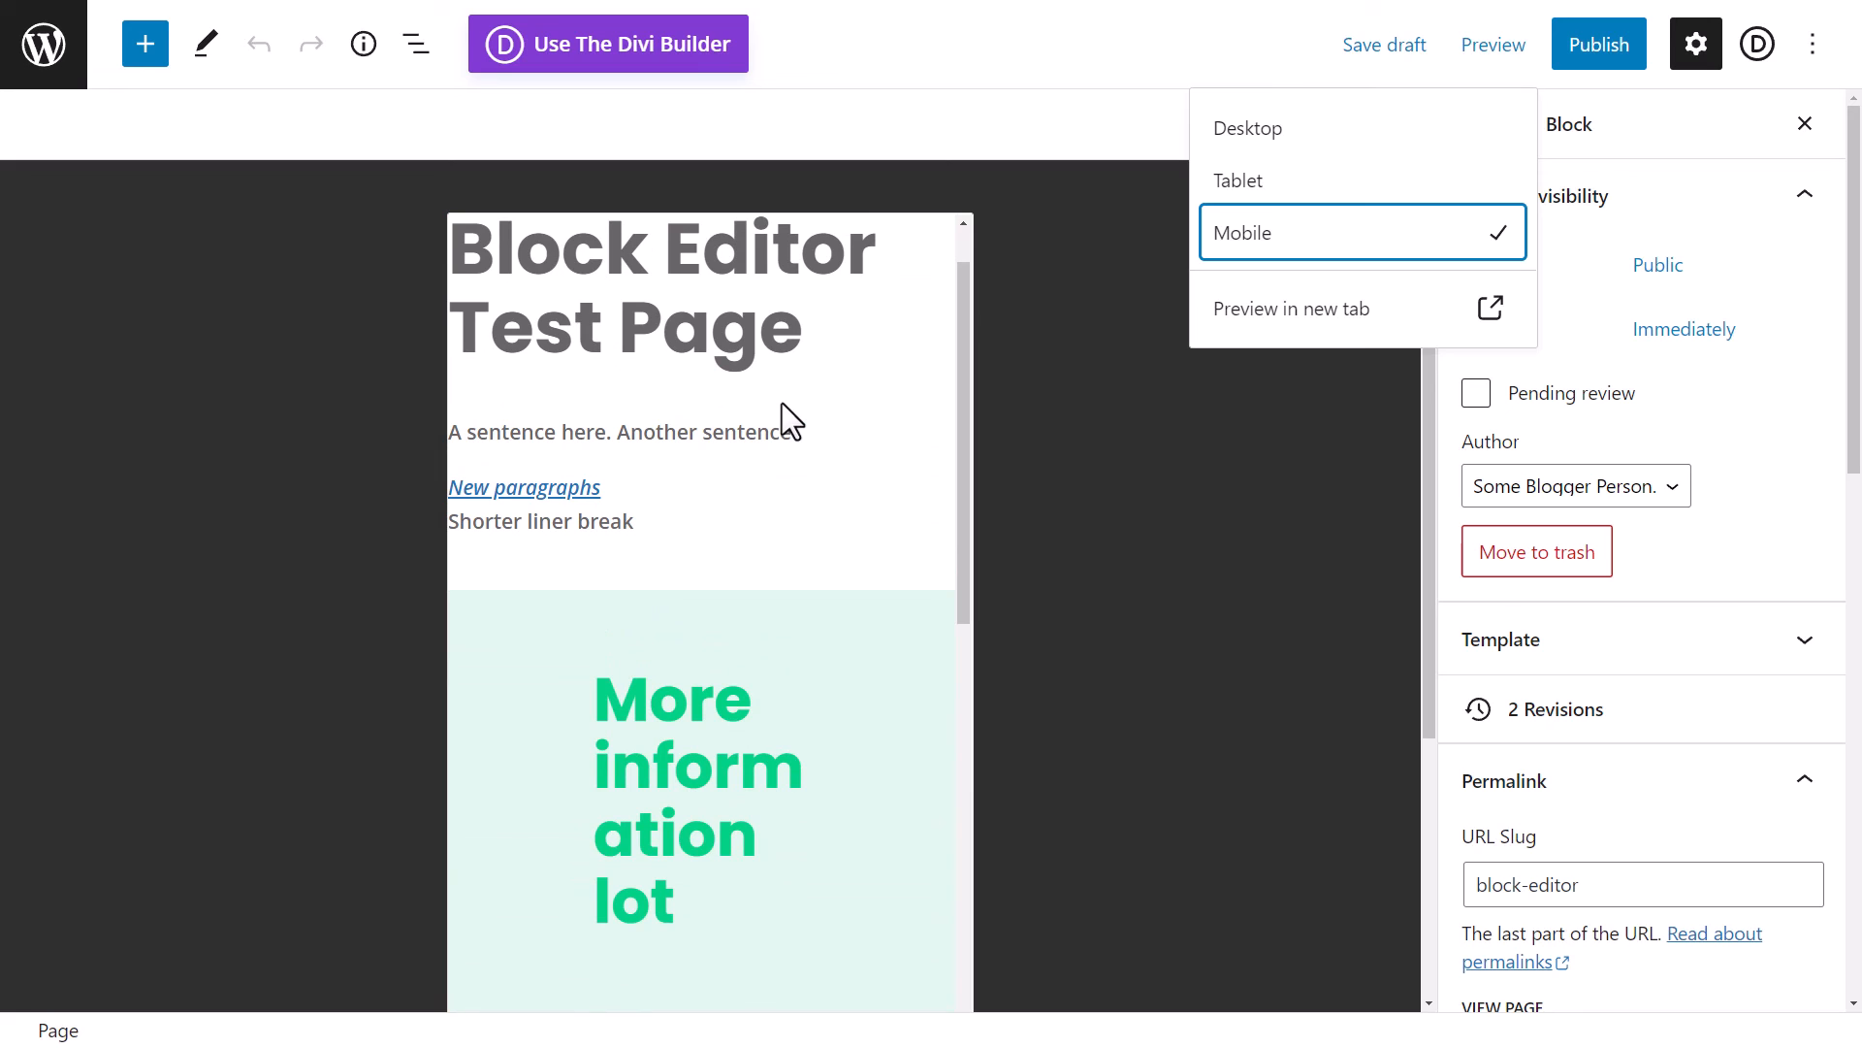
click(1263, 141)
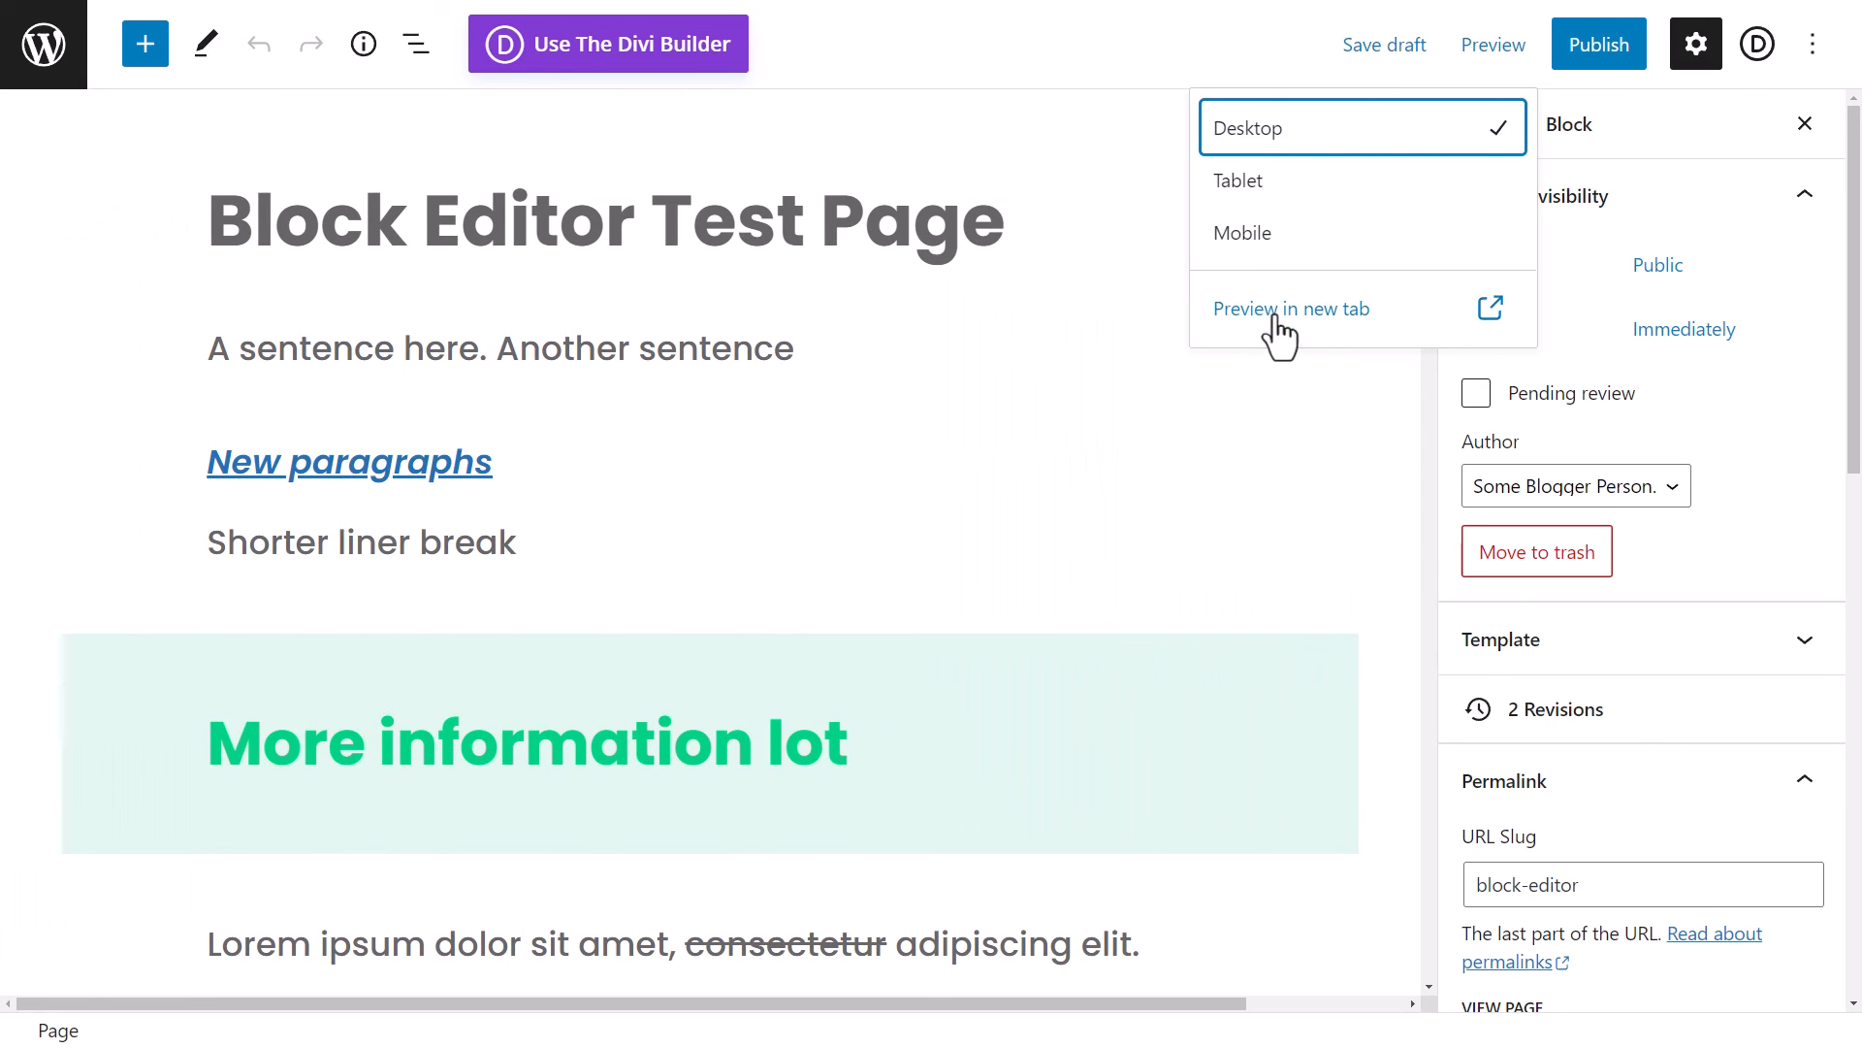
- Preview the page in a new tab, look through its text, images and list, and return to the editor
click(1313, 310)
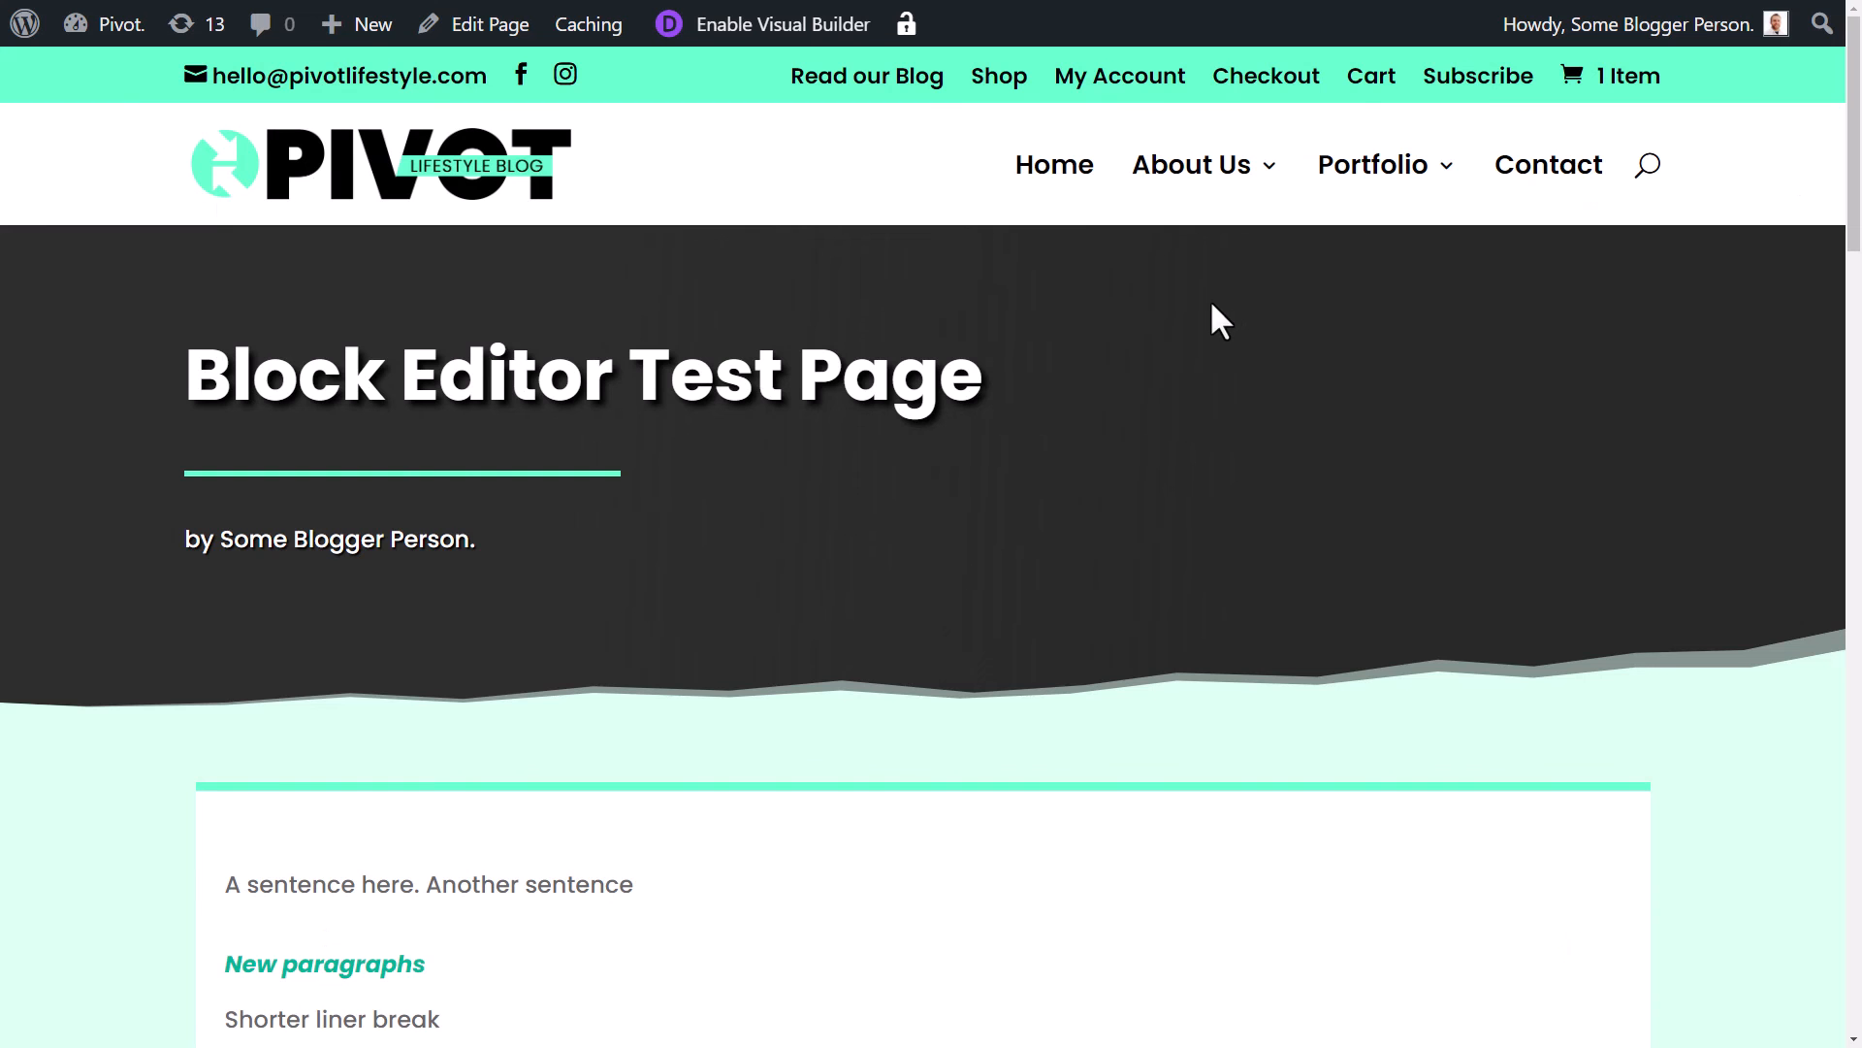
scroll(1209, 299, down, 6)
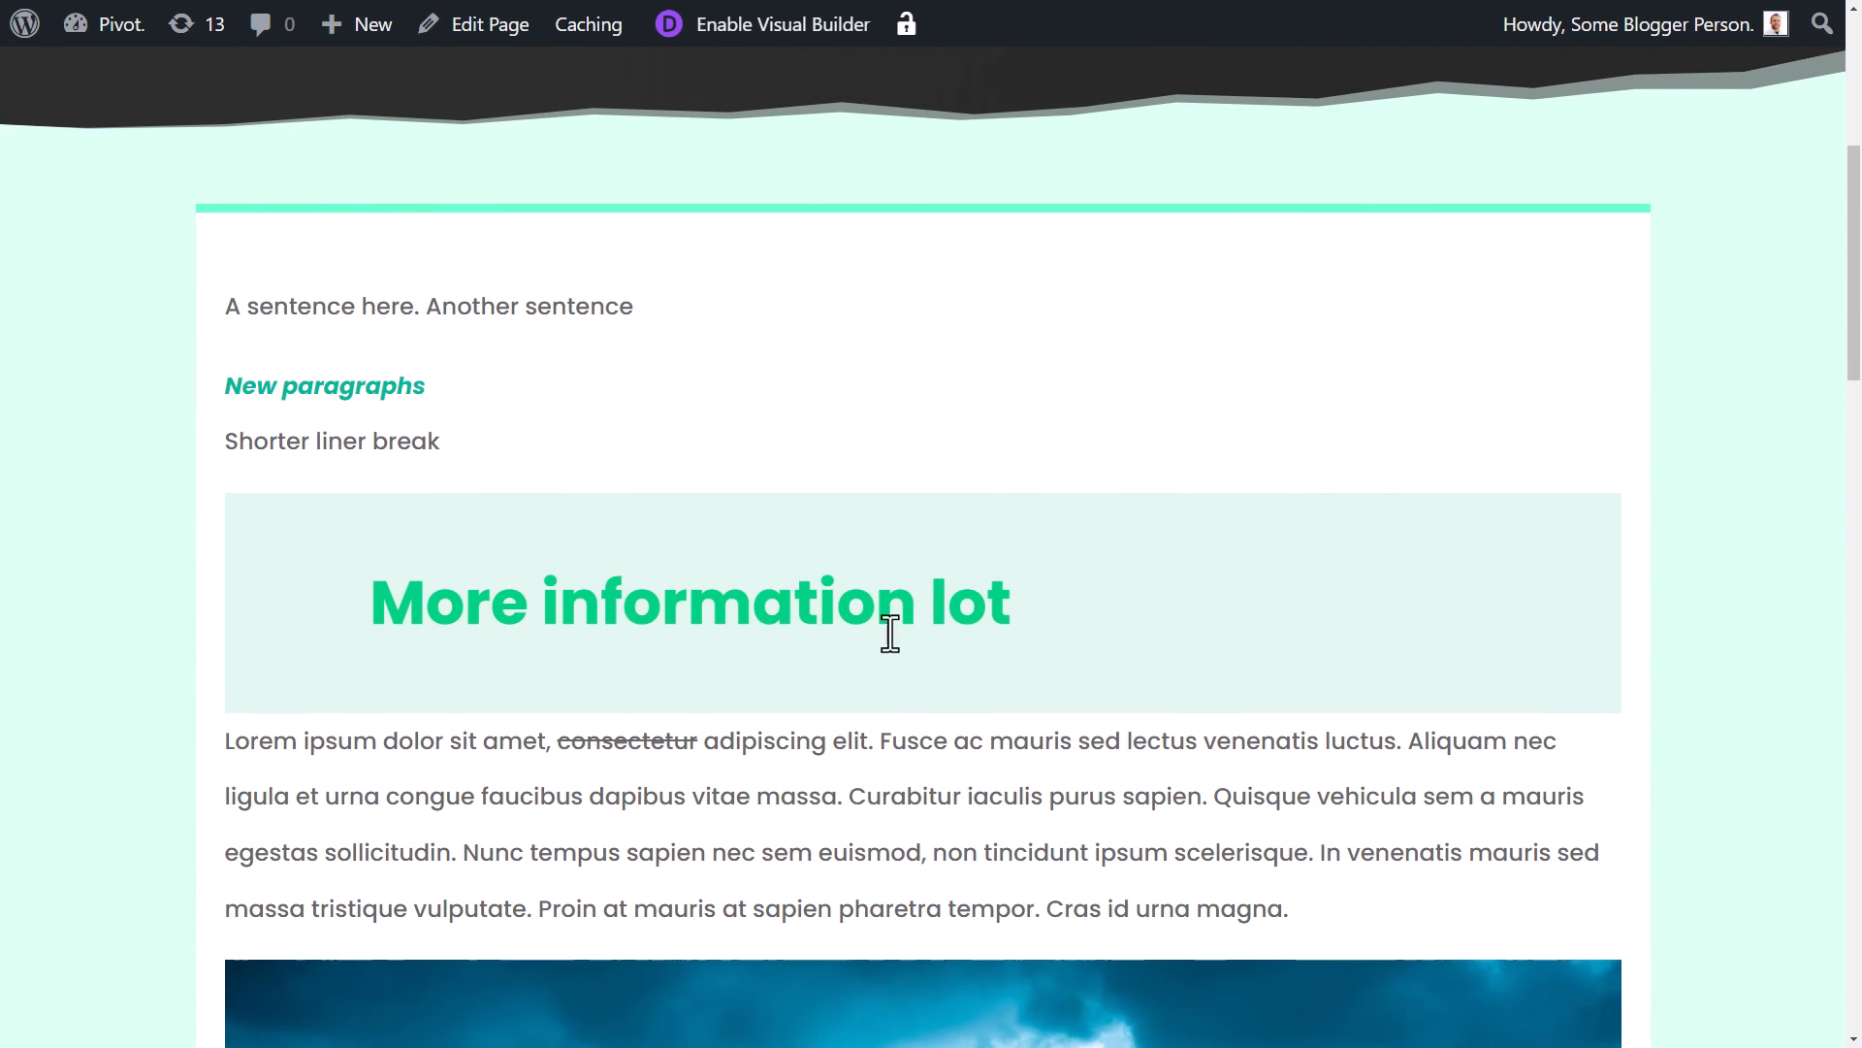
scroll(886, 626, down, 12)
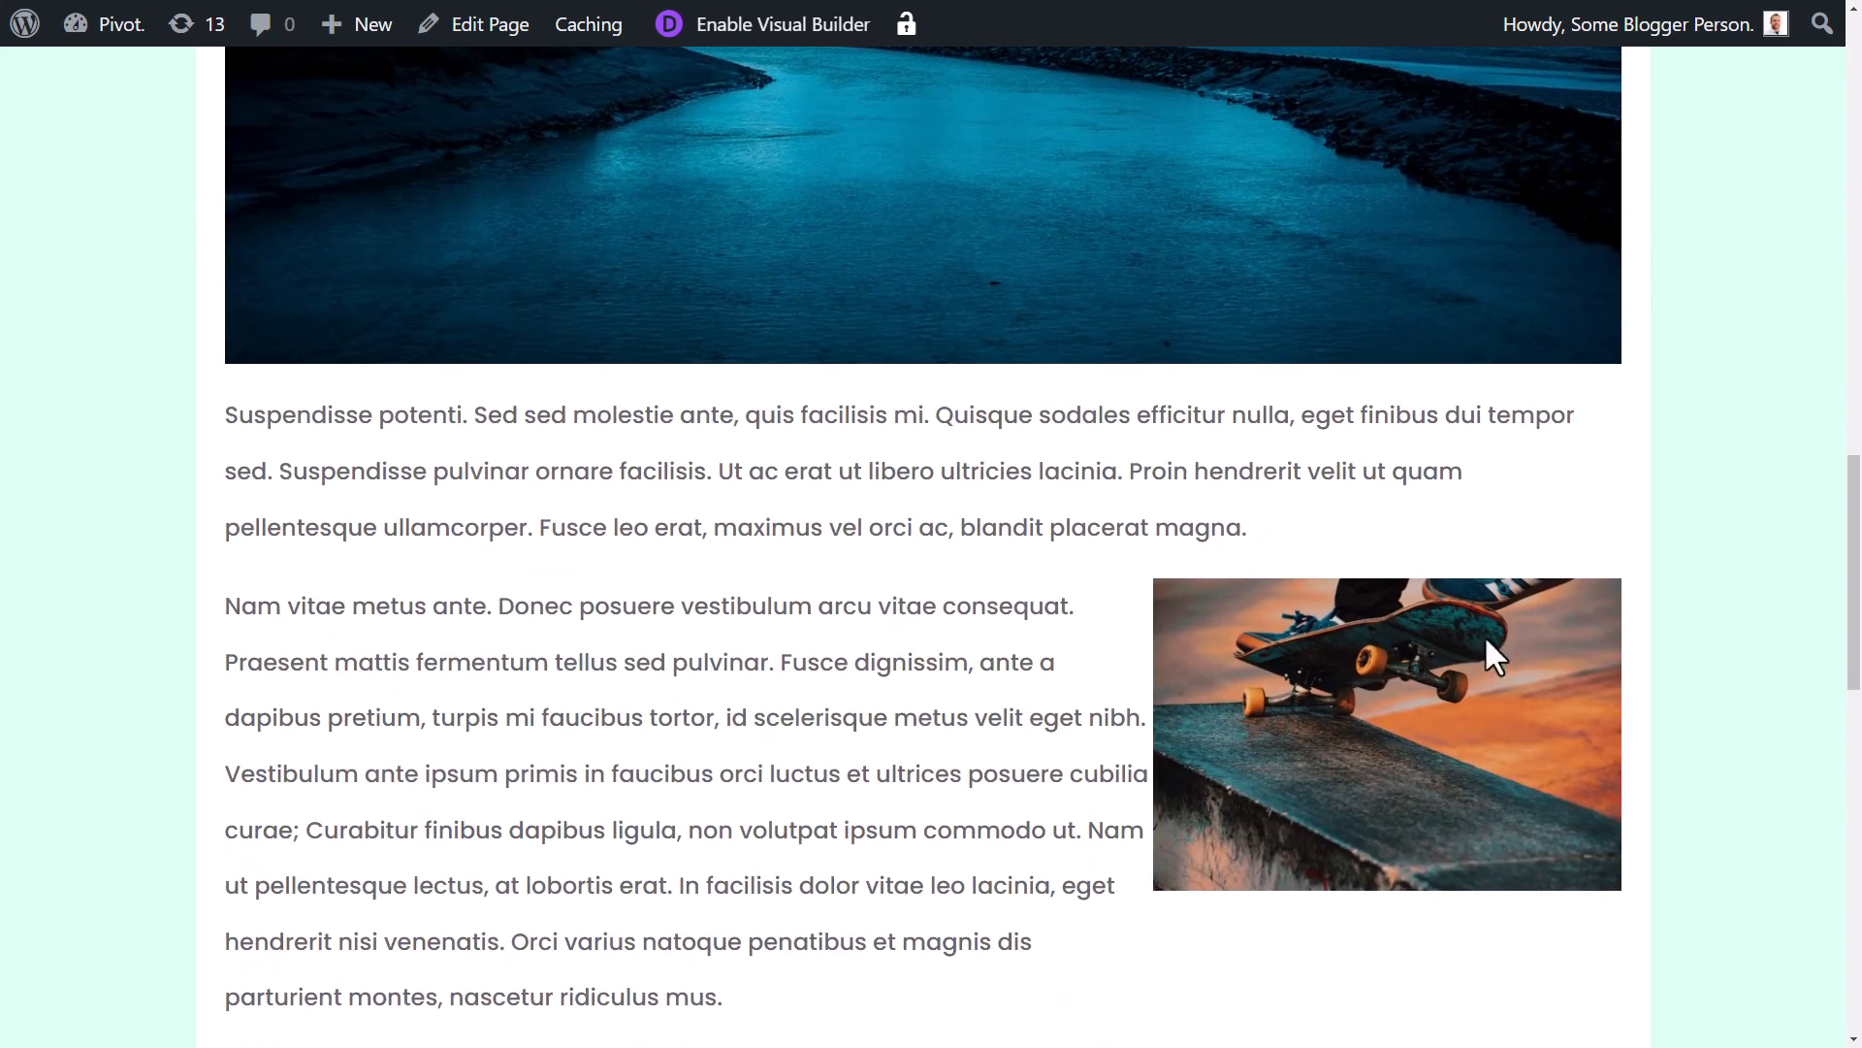
scroll(893, 608, down, 5)
scroll(902, 536, up, 9)
scroll(1037, 601, down, 9)
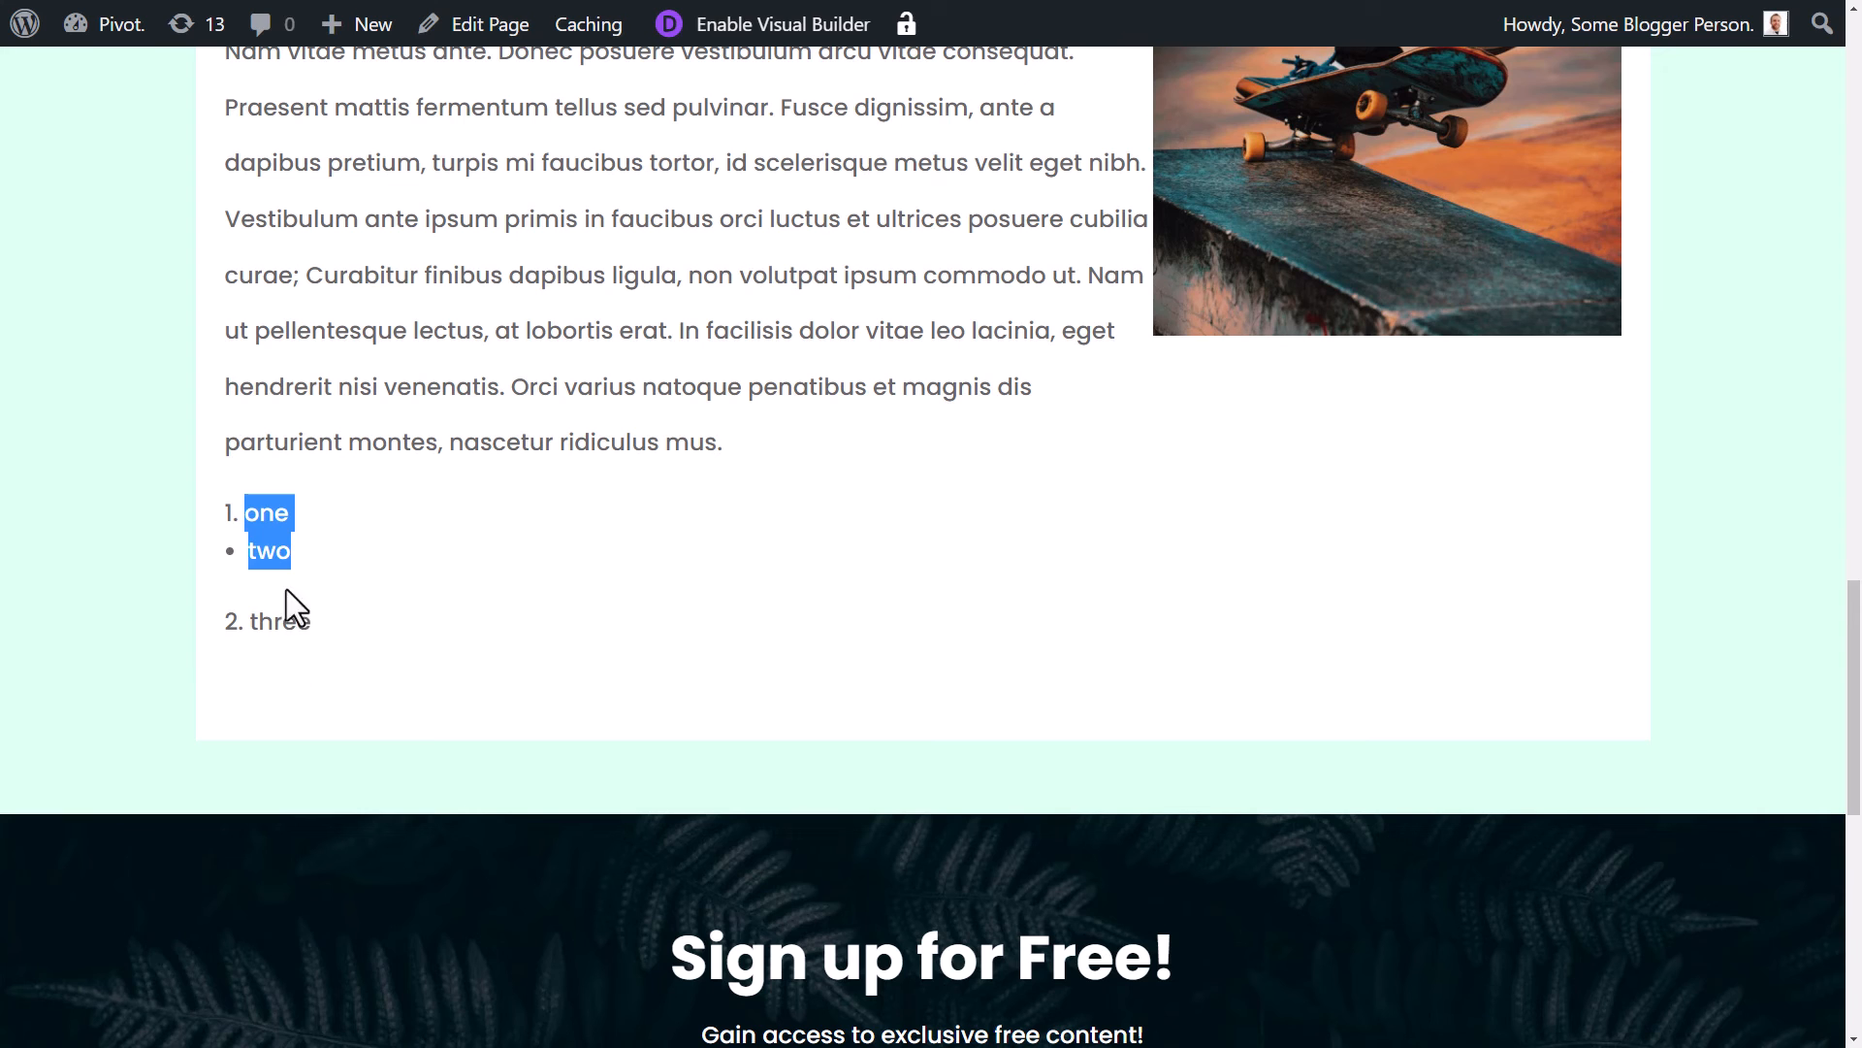
drag(277, 551, 293, 555)
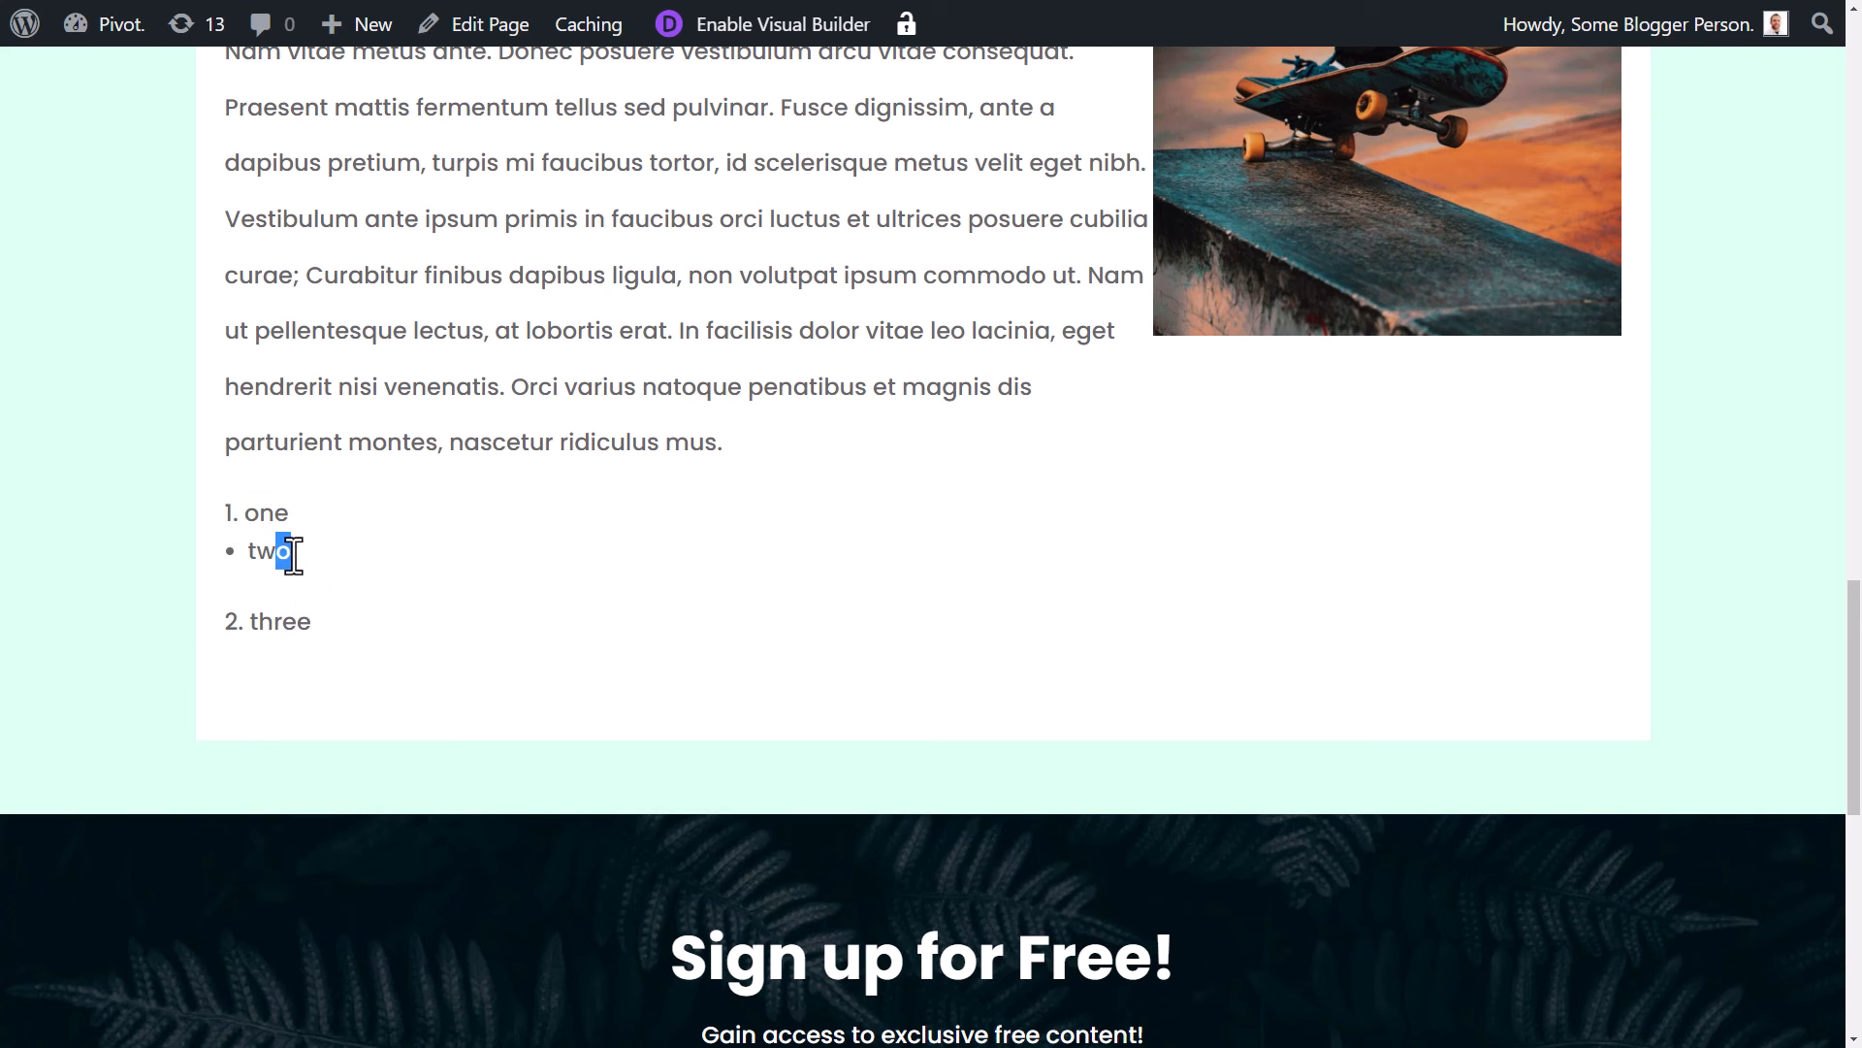
click(279, 621)
scroll(1093, 582, up, 12)
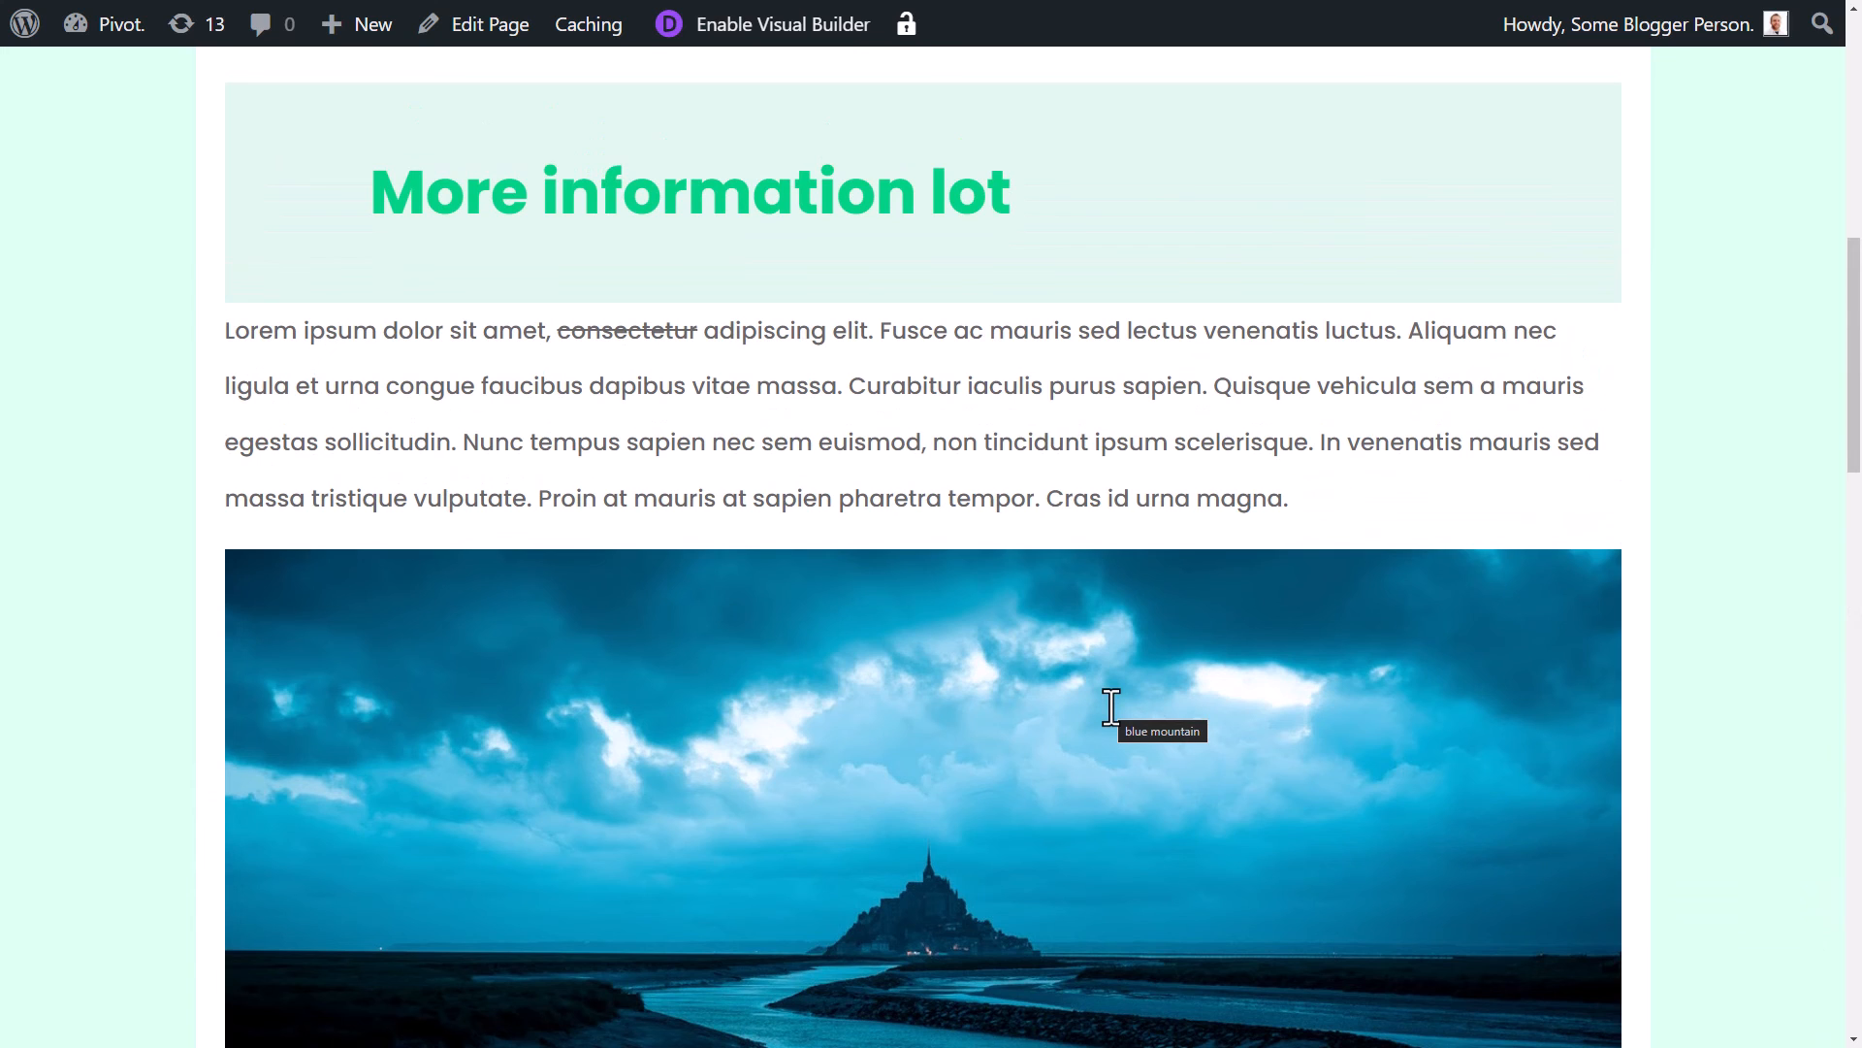
scroll(1110, 706, up, 5)
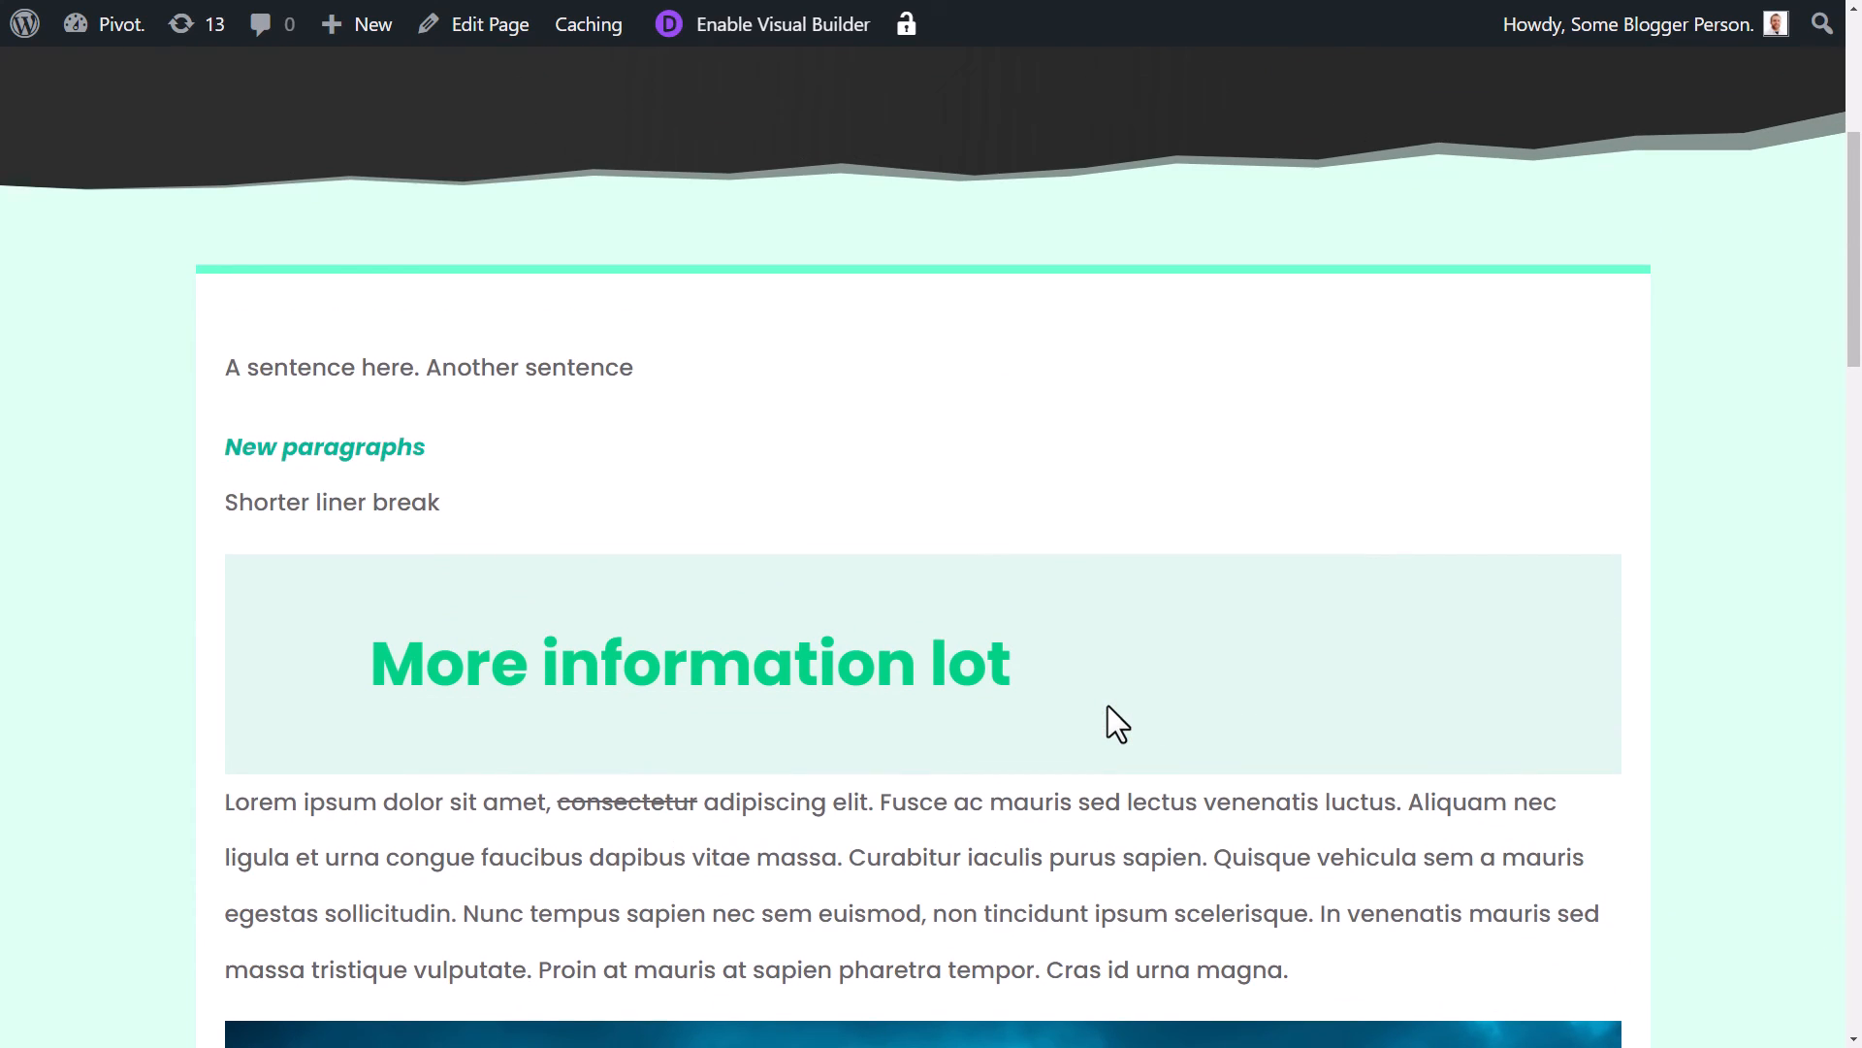
key(ctrl+w)
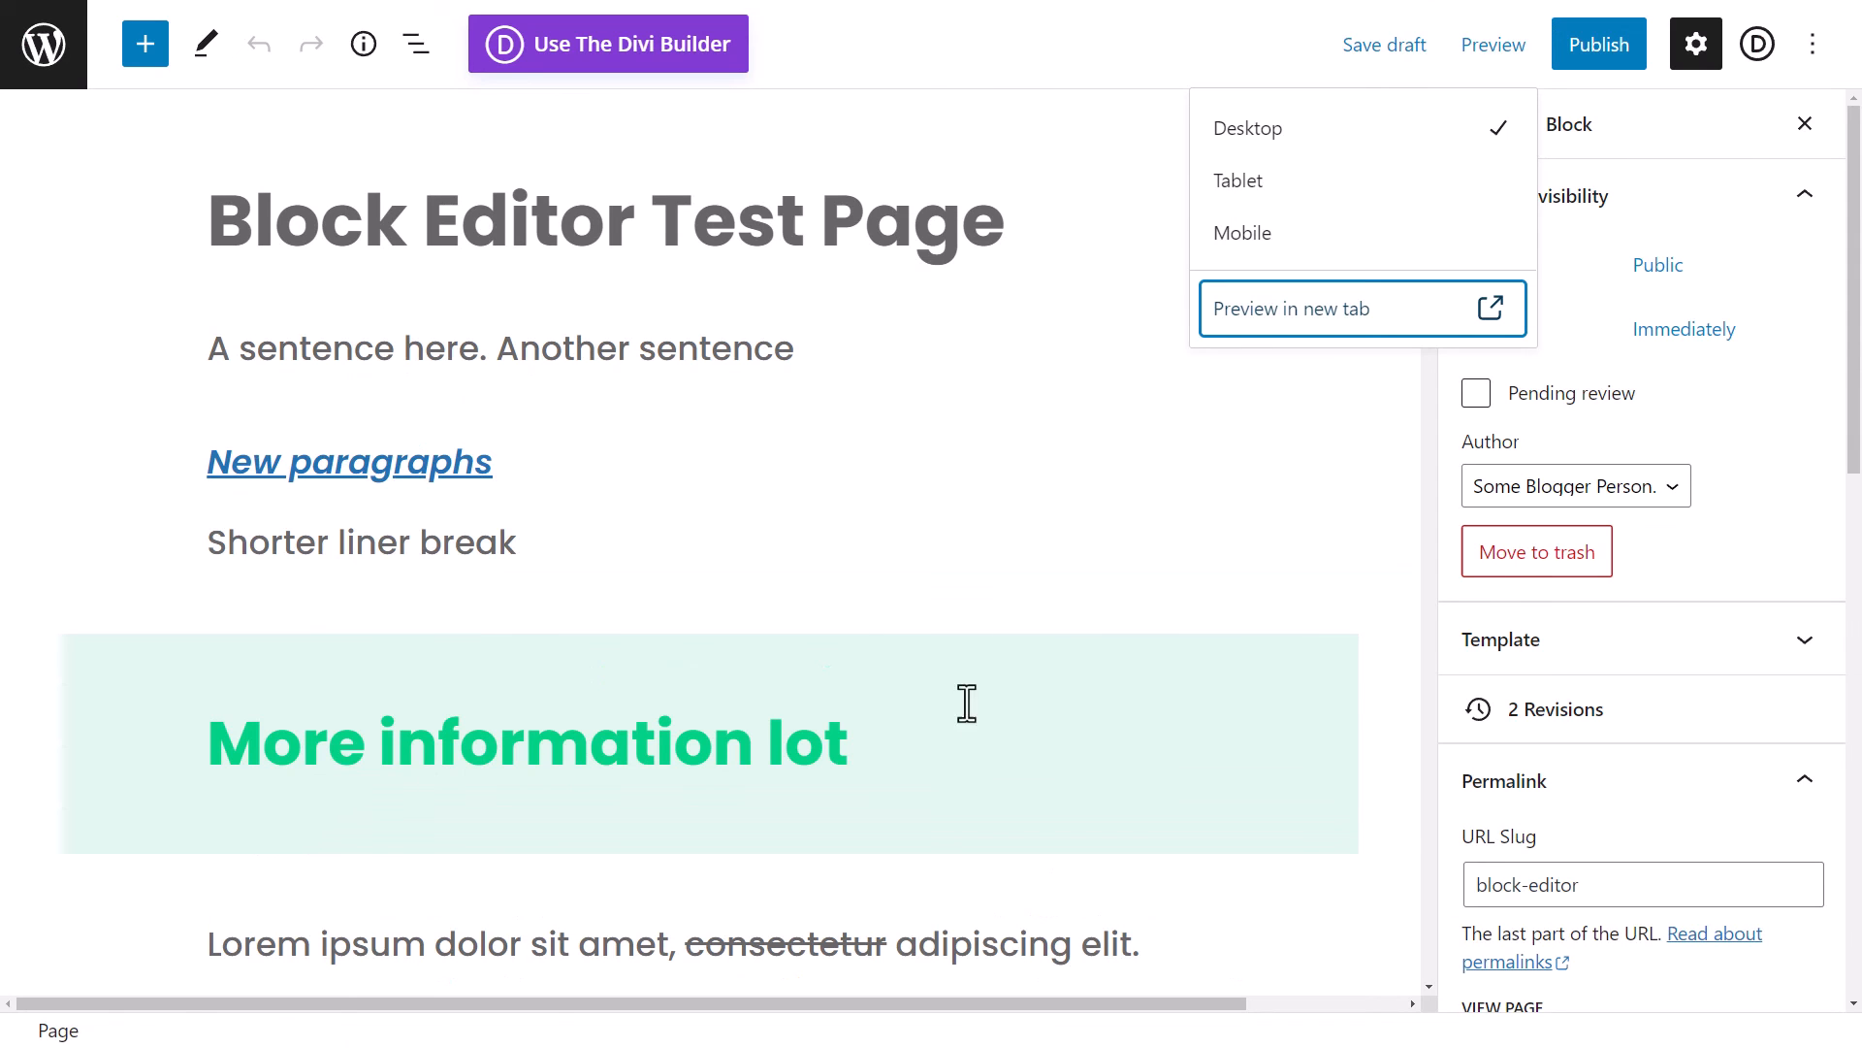
click(1115, 542)
- Review the pre-publish visibility and date options, and publish the page immediately with Public visibility
click(1596, 59)
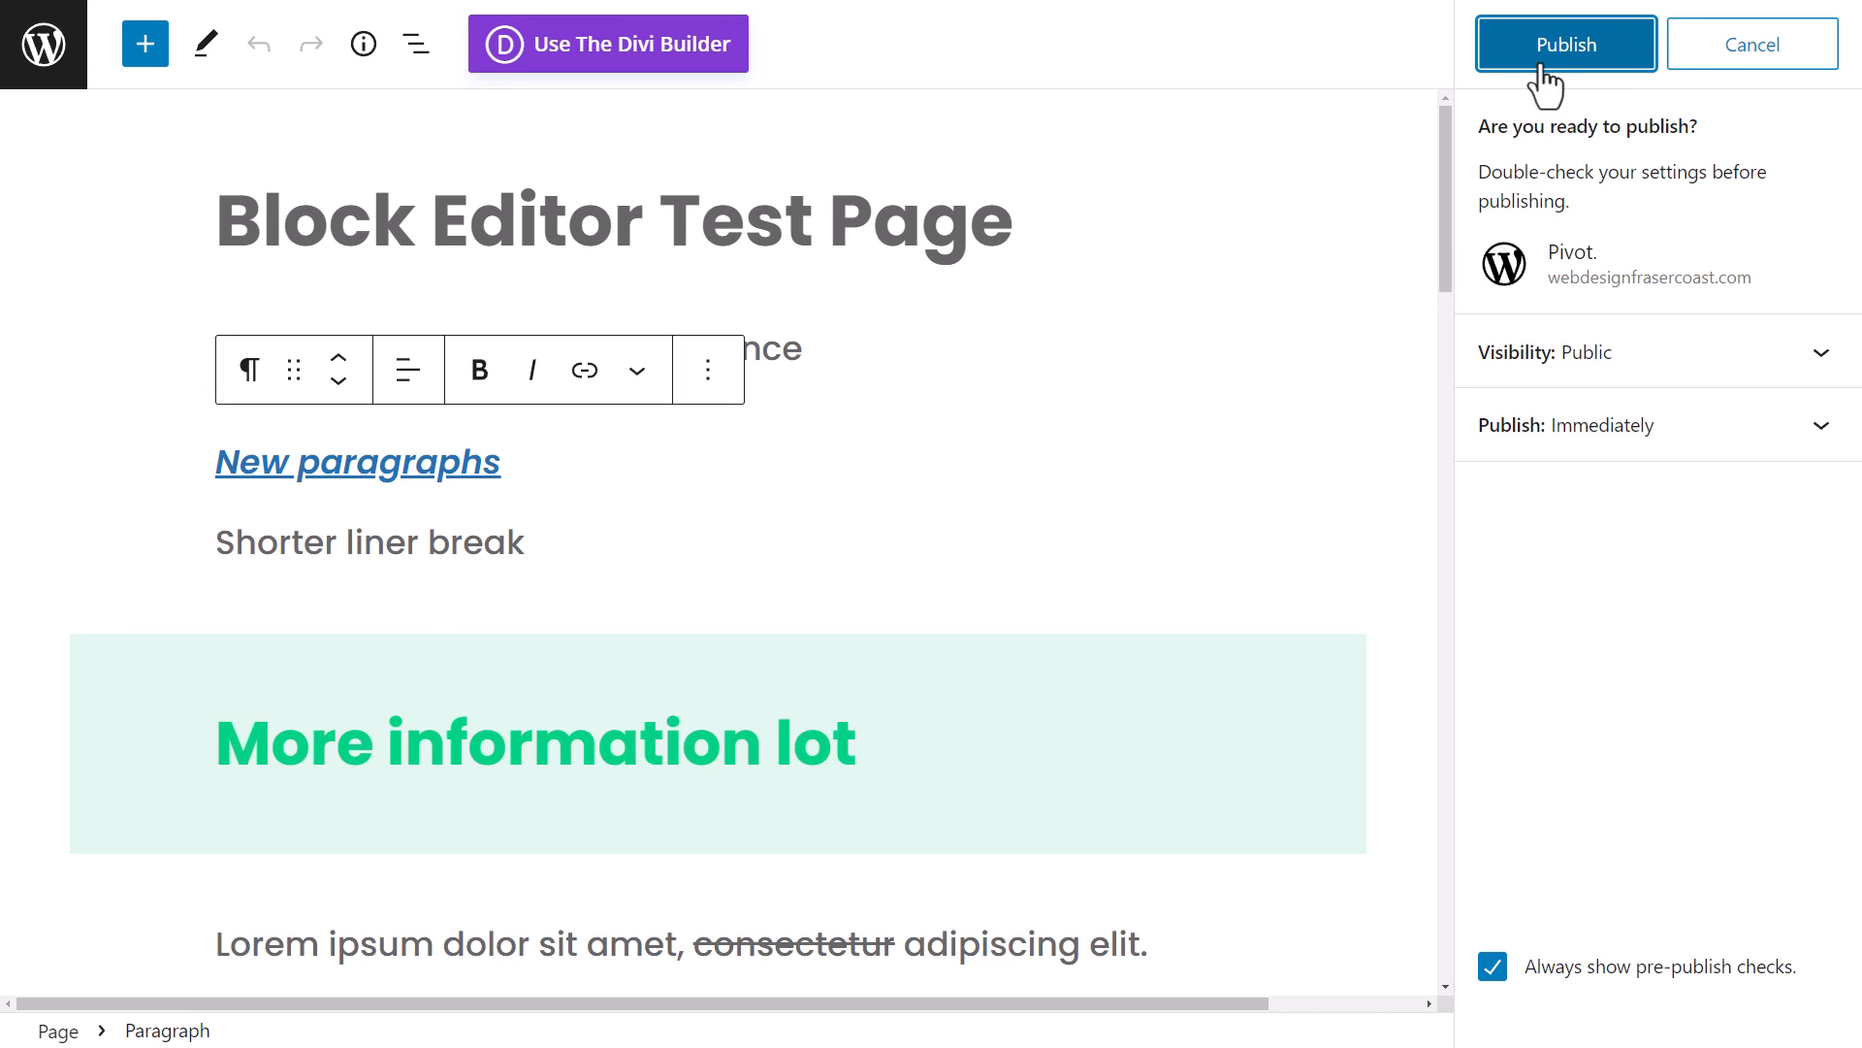
click(1589, 353)
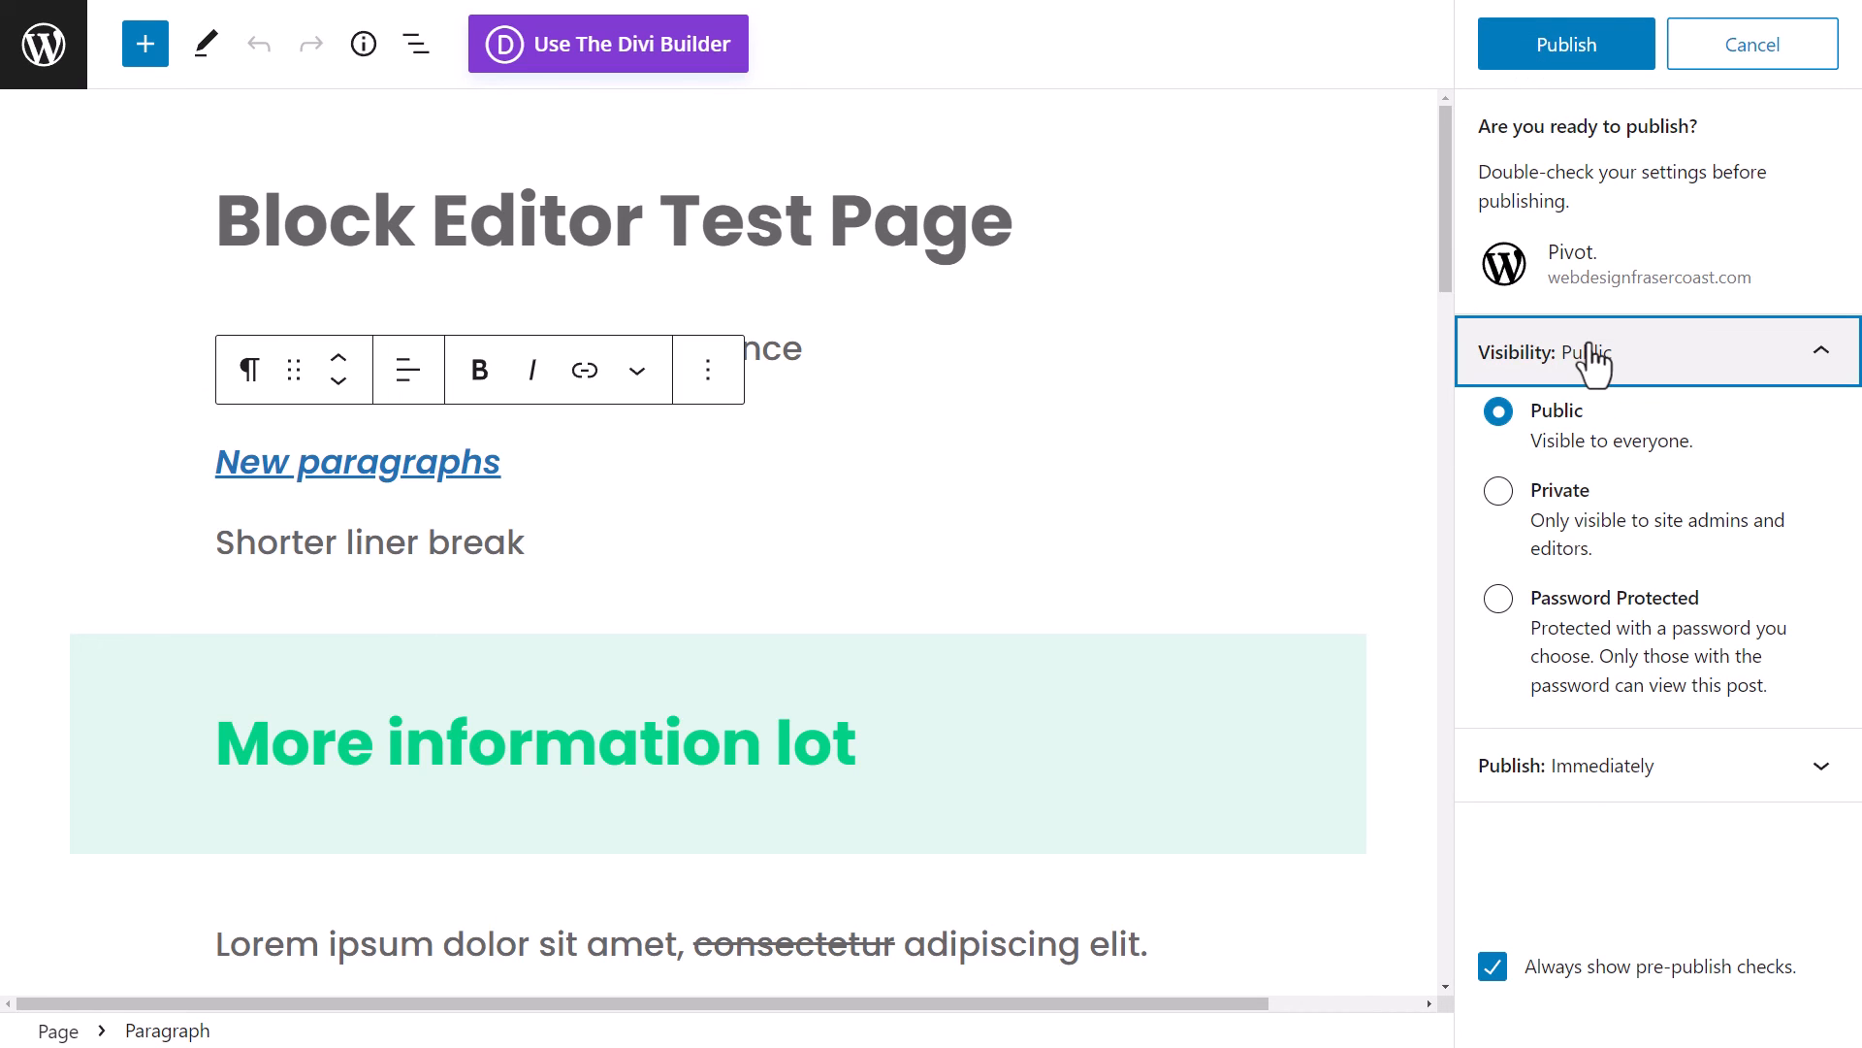
click(1590, 357)
click(1591, 431)
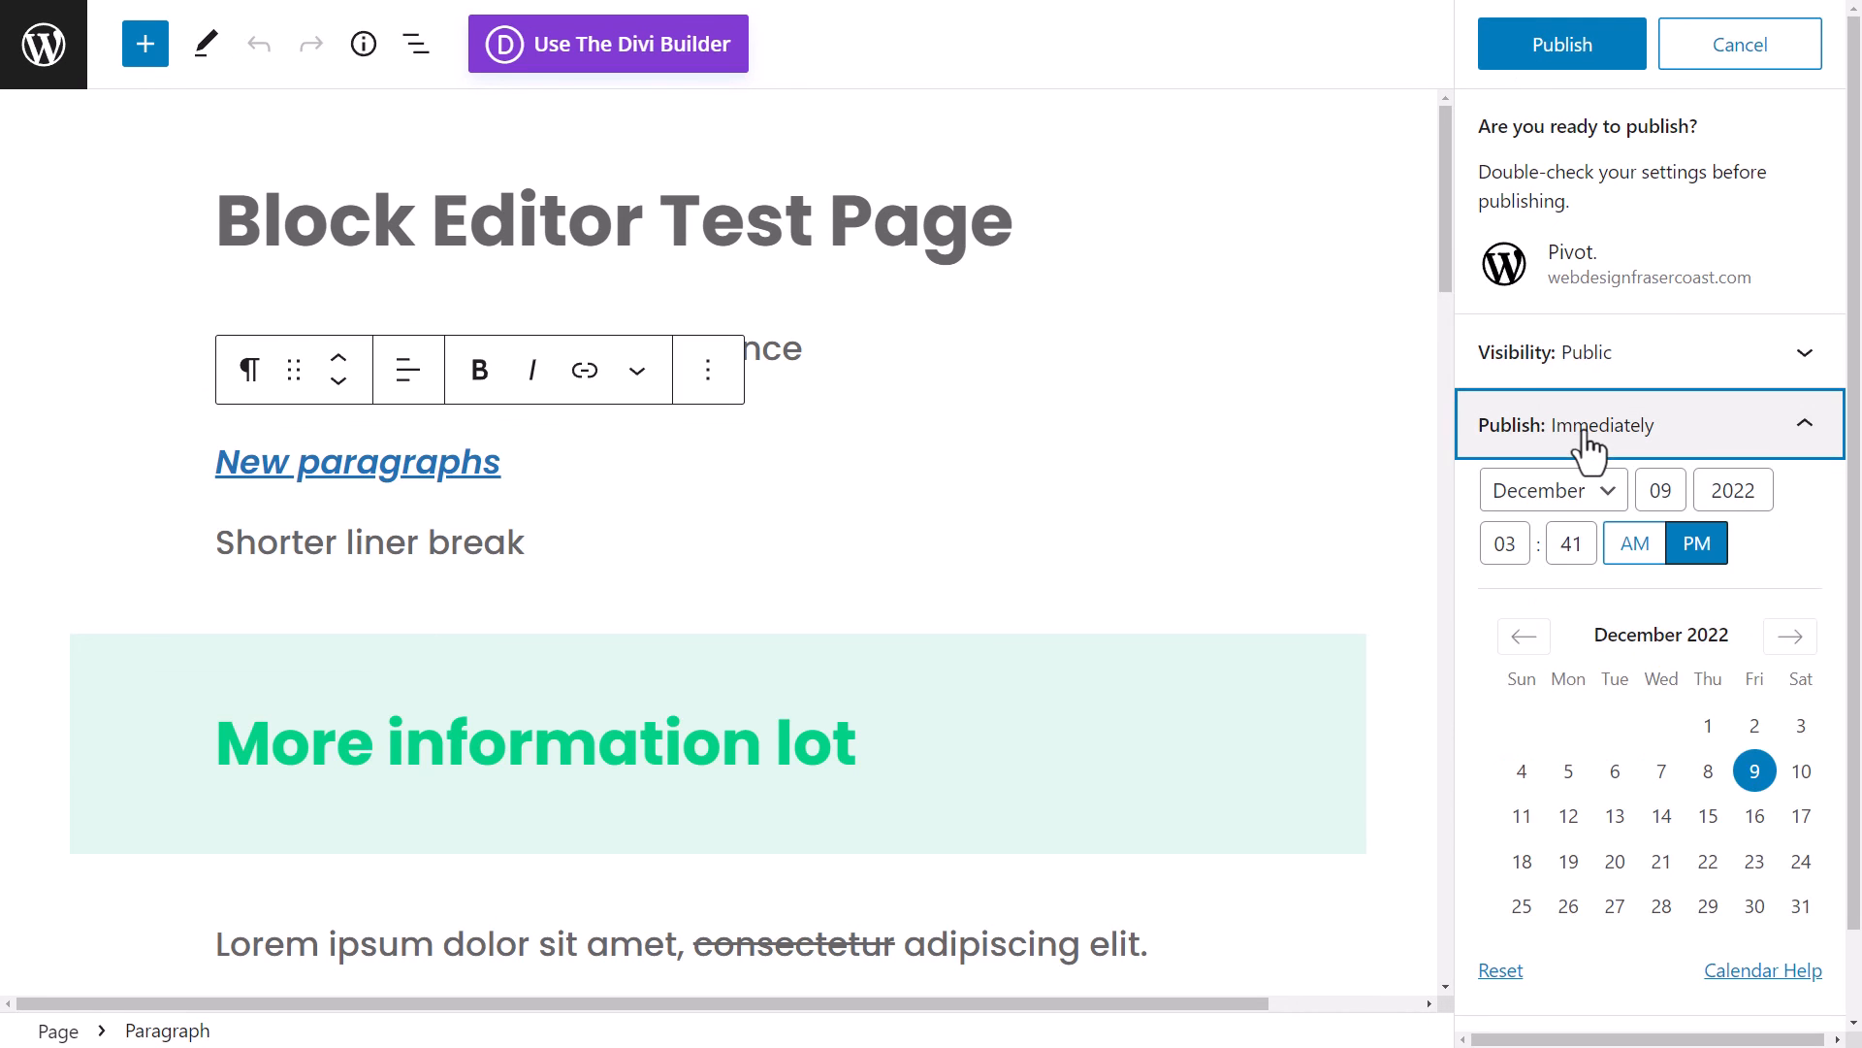
scroll(1611, 786, down, 1)
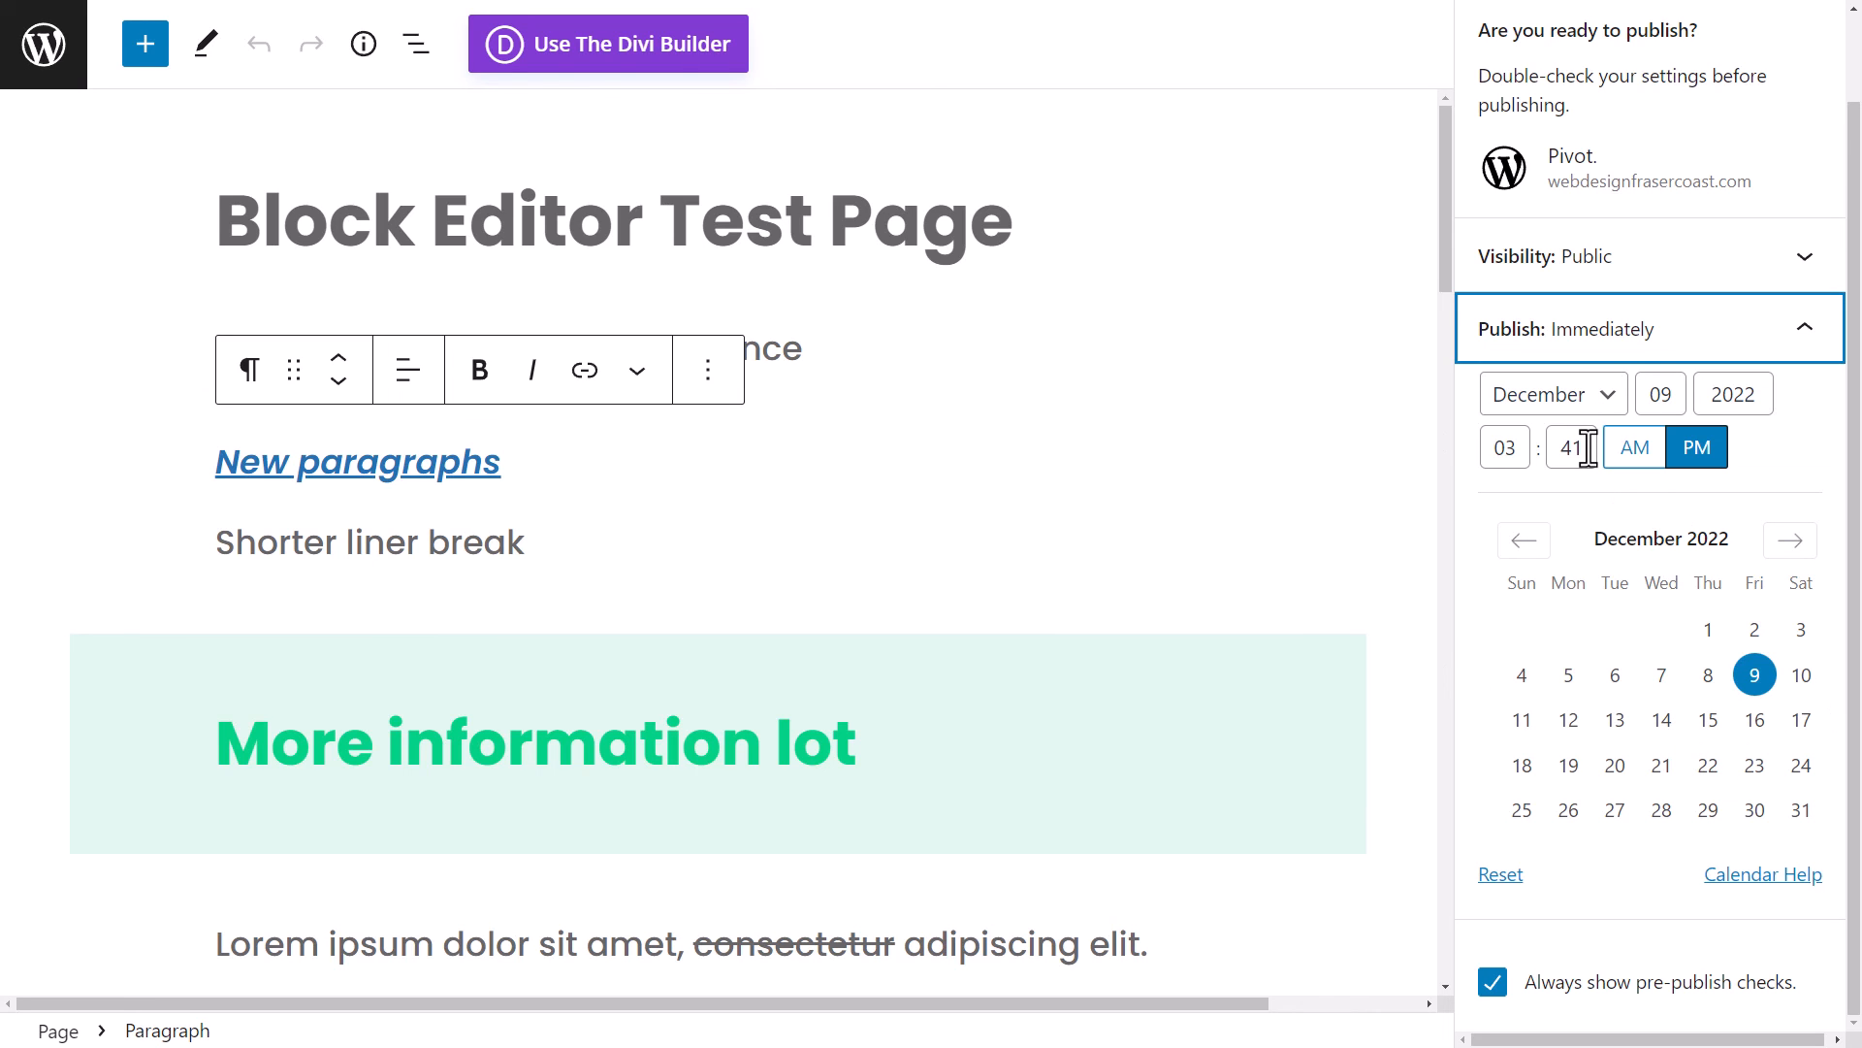
scroll(1646, 578, up, 1)
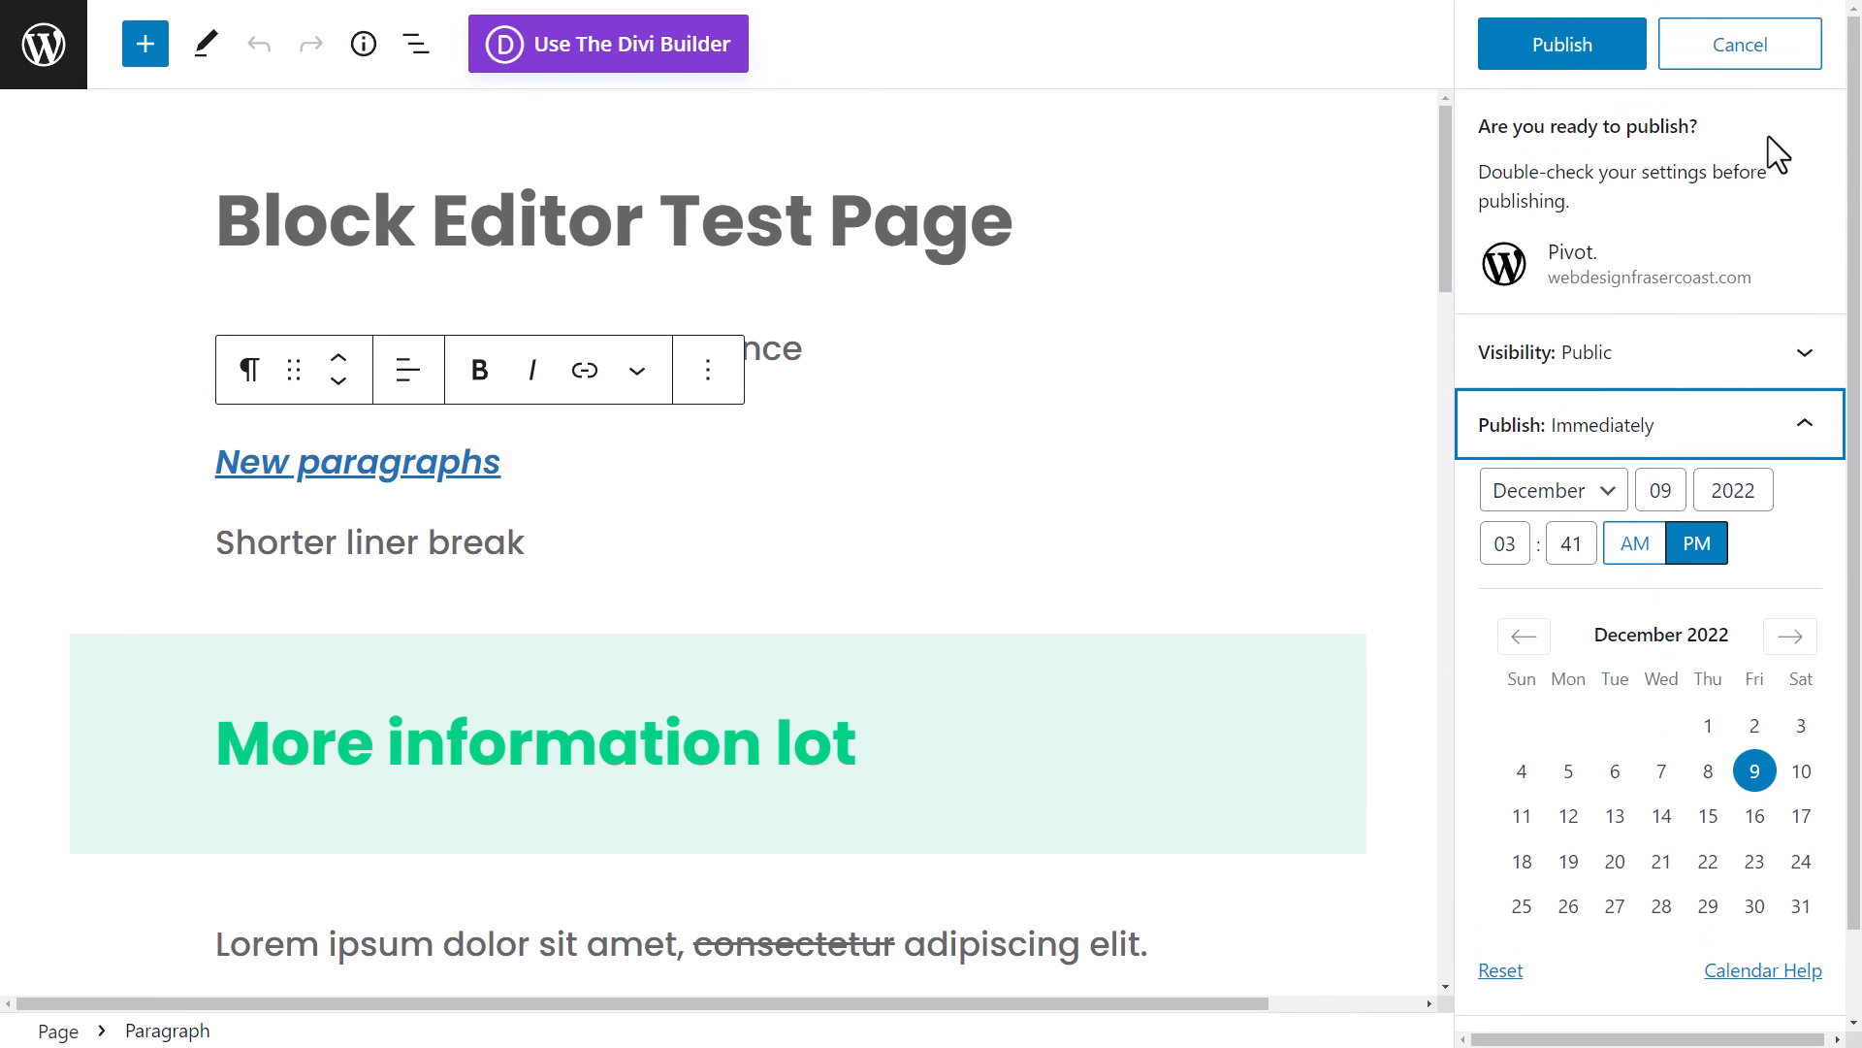
click(1581, 50)
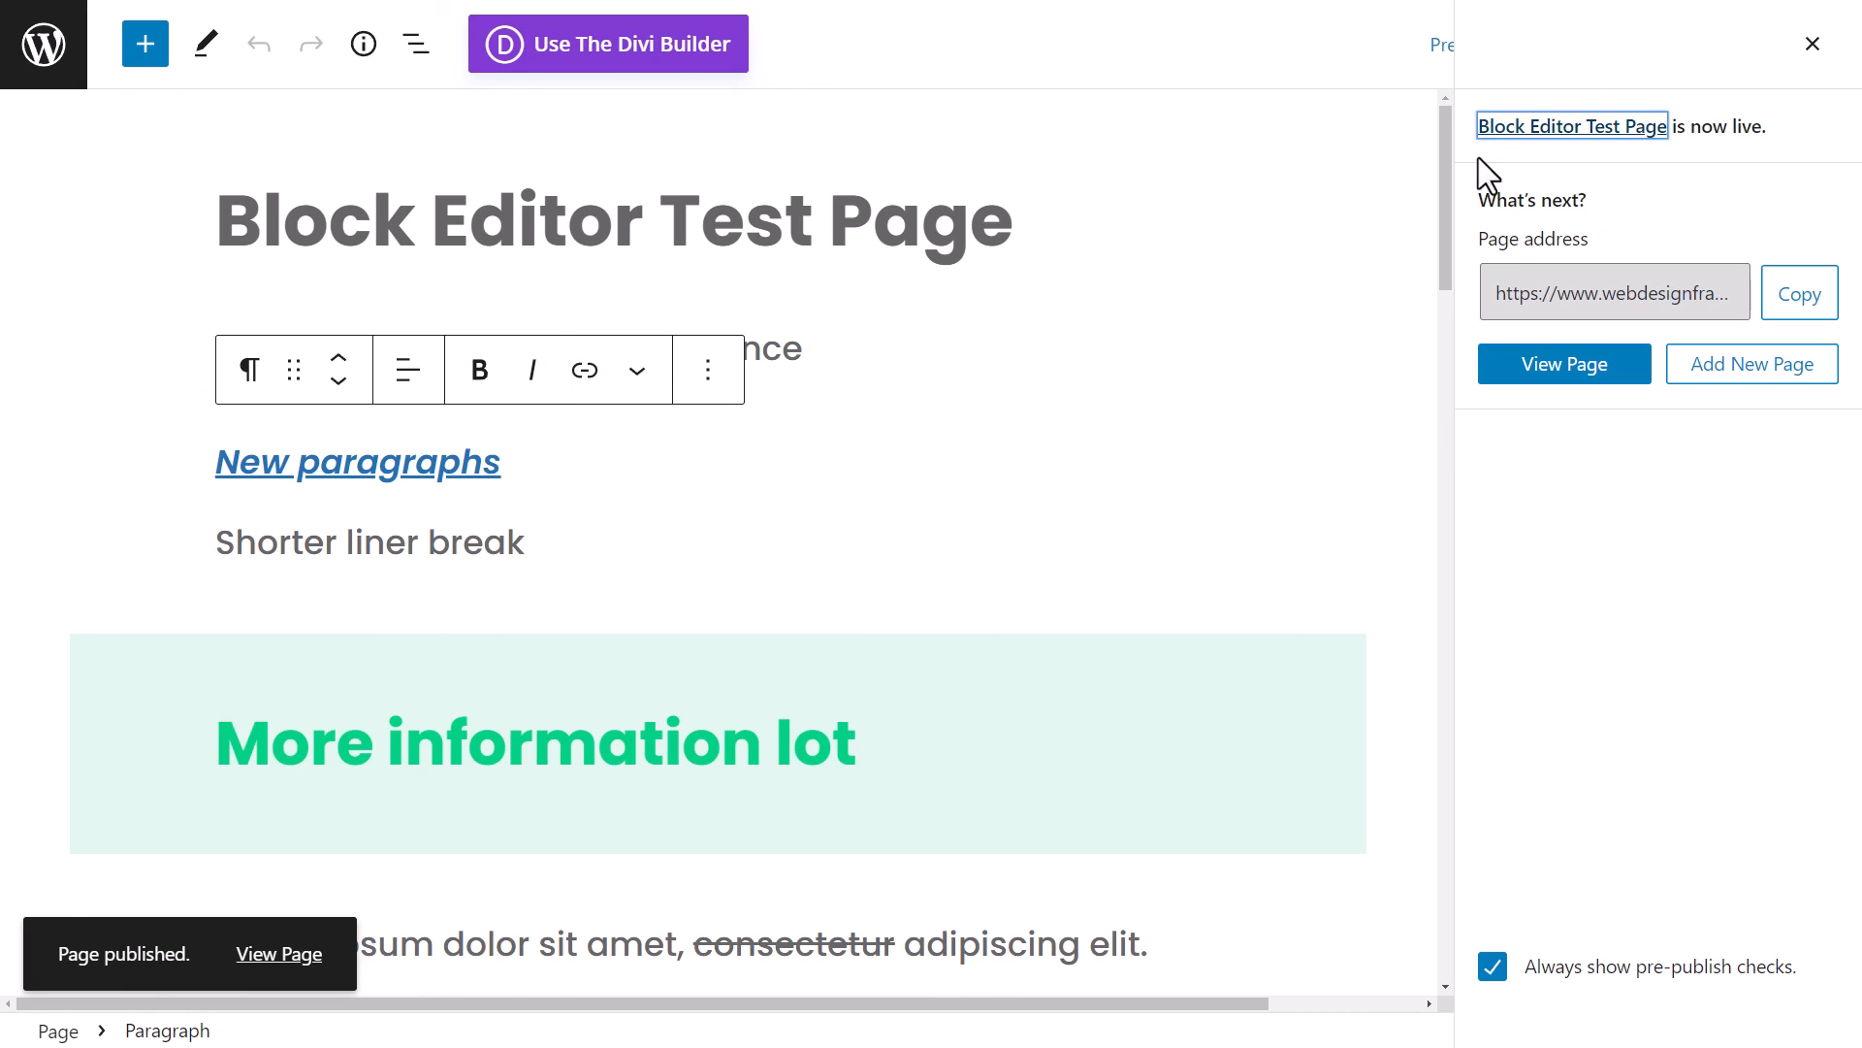
drag(1678, 127, 1767, 128)
click(1775, 130)
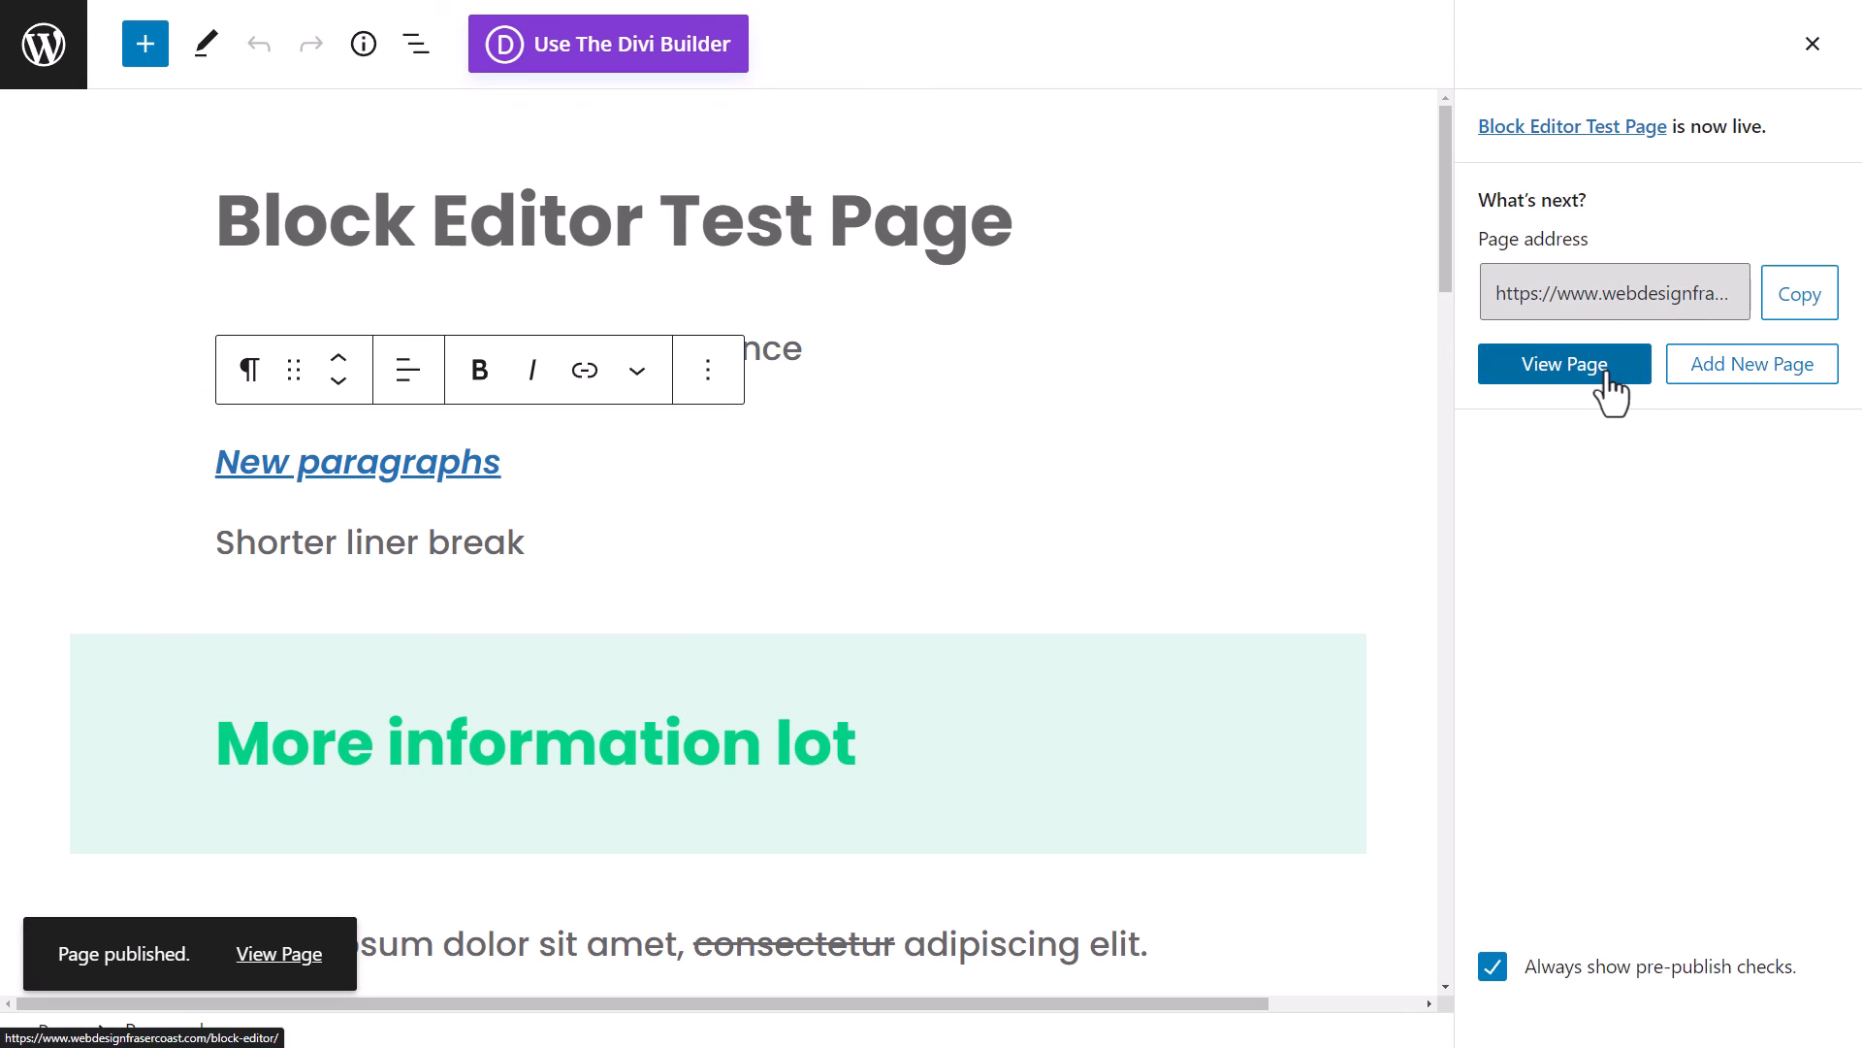
- View the published page, look through its content, and highlight the struck-through word "consectetur" in the Lorem ipsum paragraph
click(1489, 374)
scroll(840, 534, down, 8)
scroll(840, 533, down, 8)
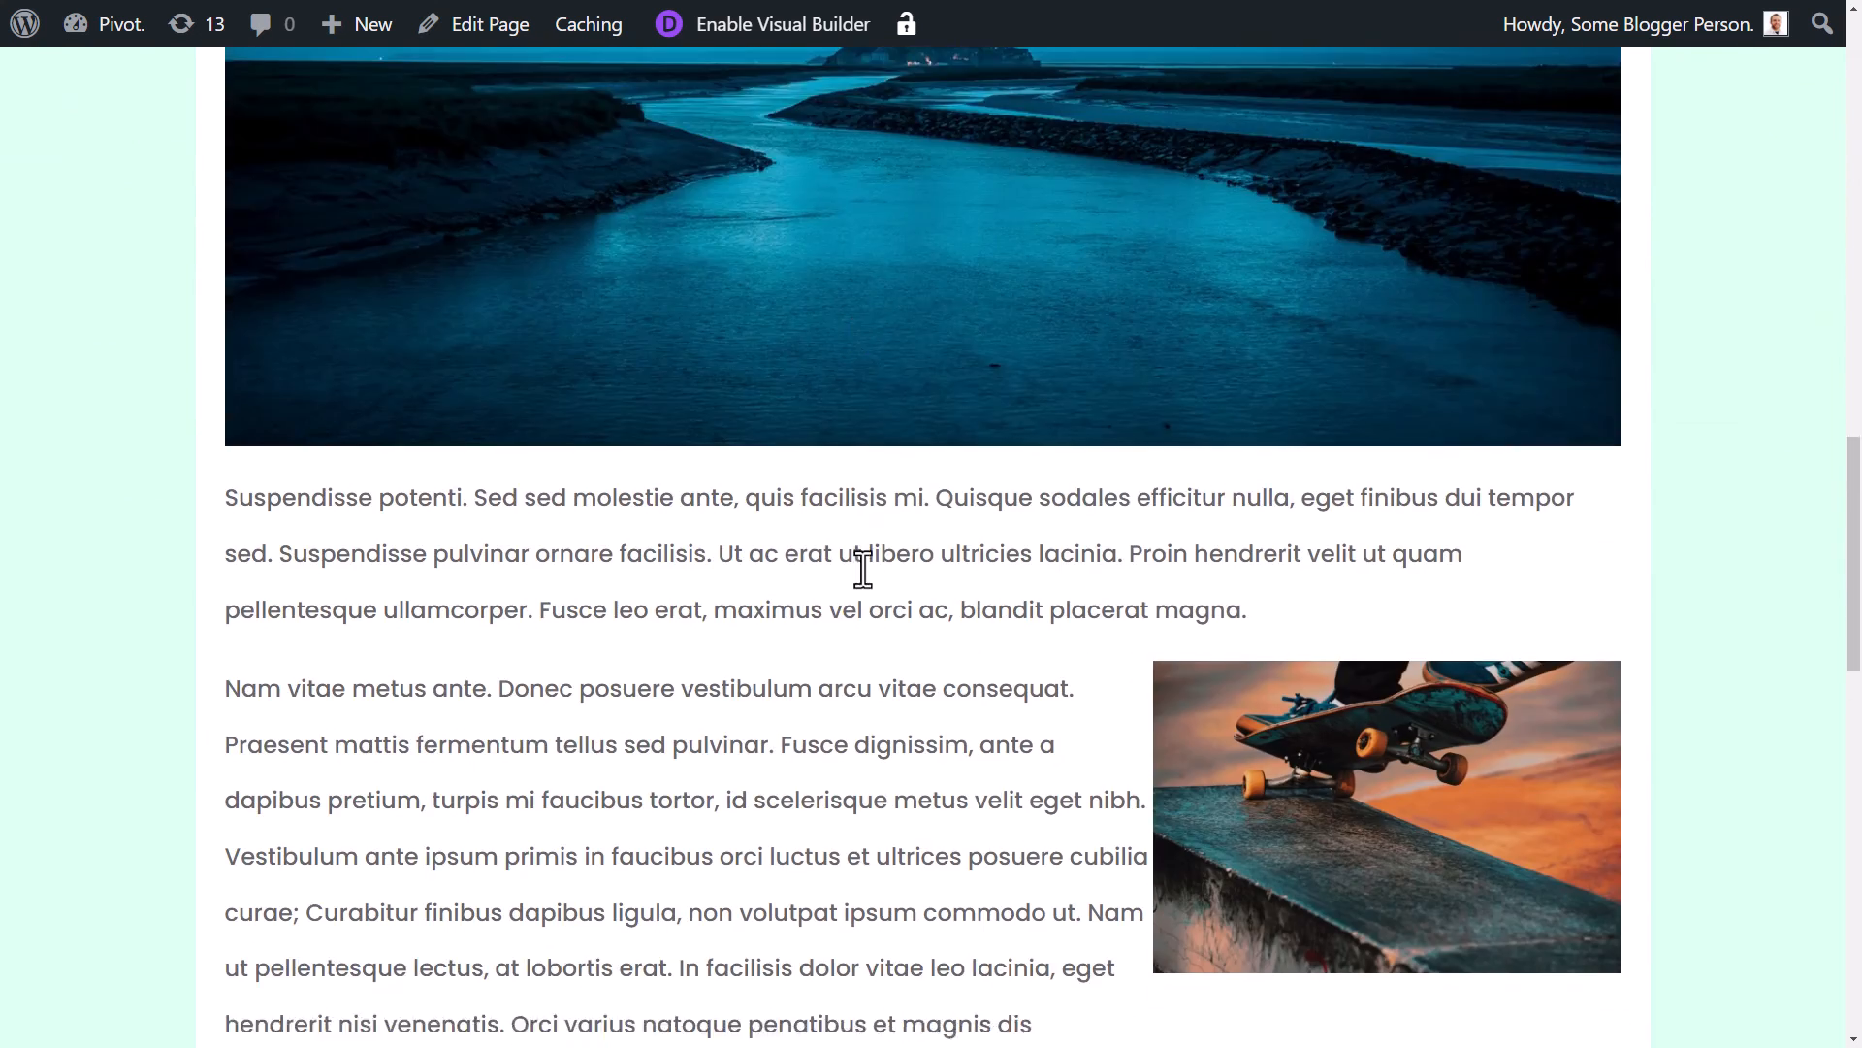
scroll(861, 449, up, 18)
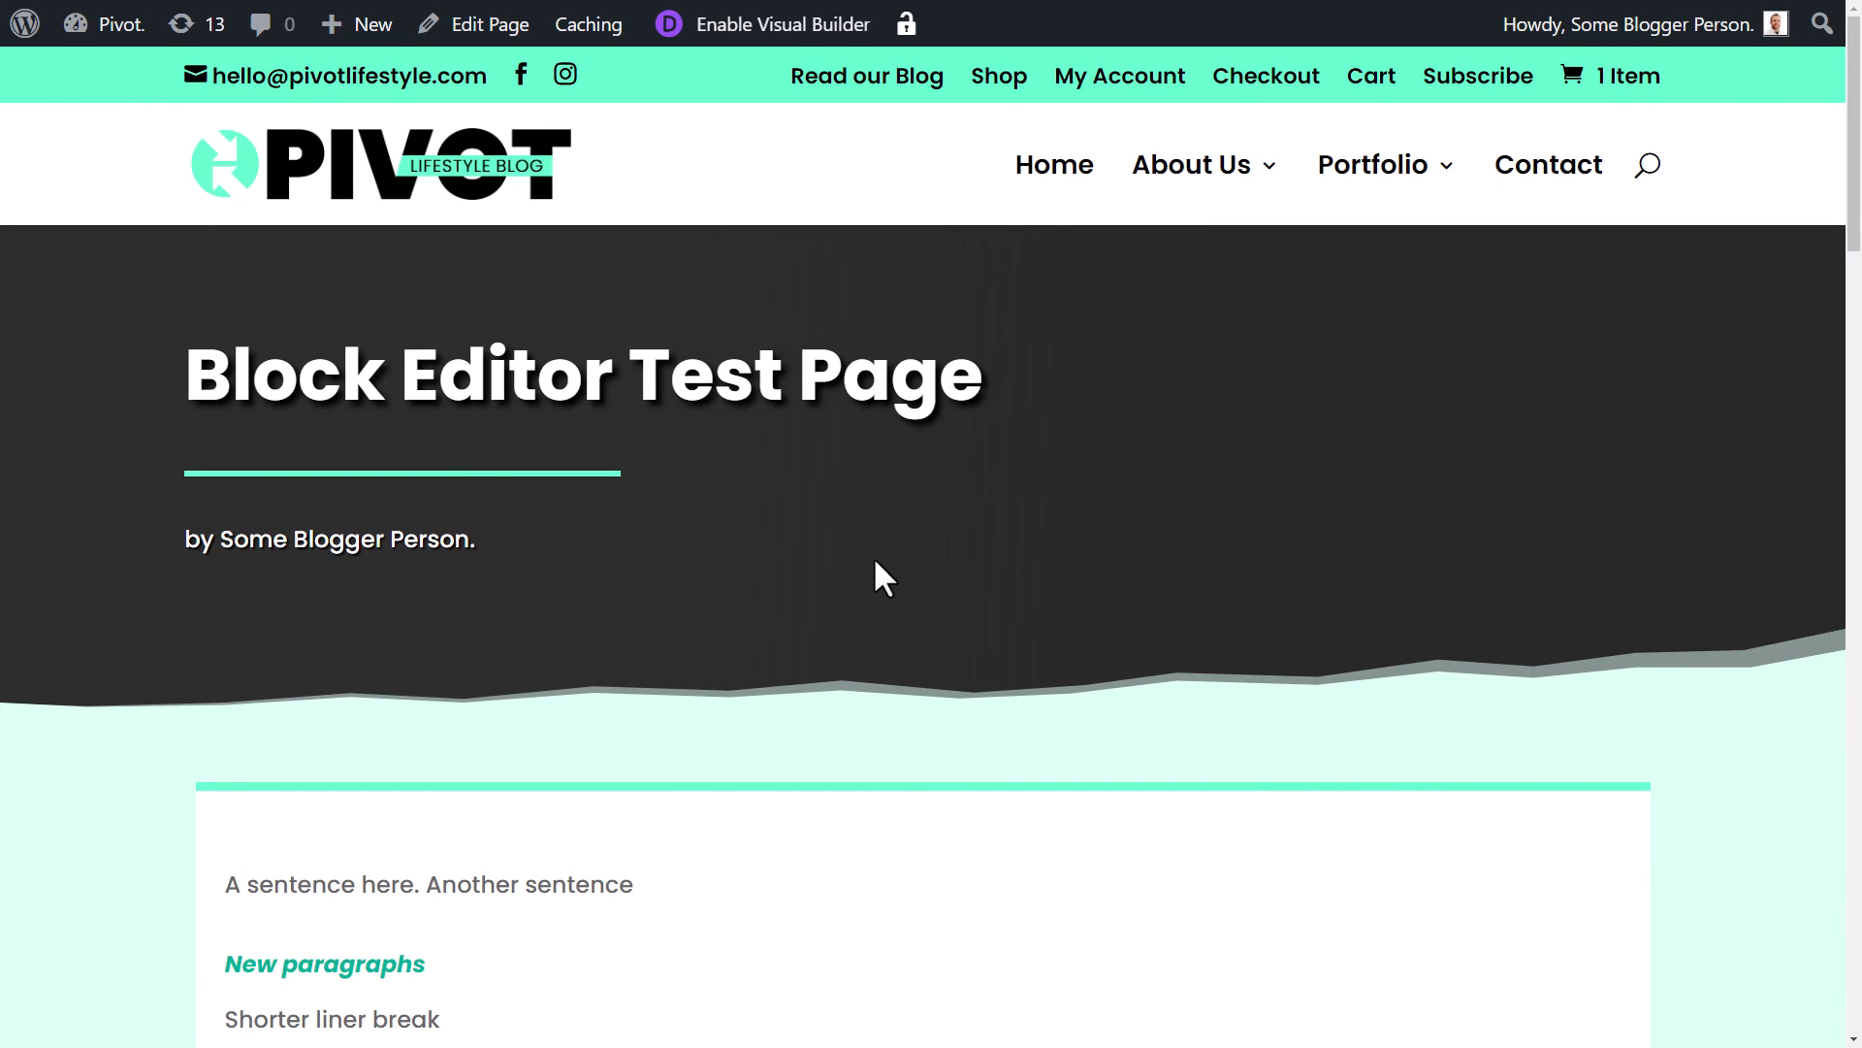
scroll(873, 579, down, 7)
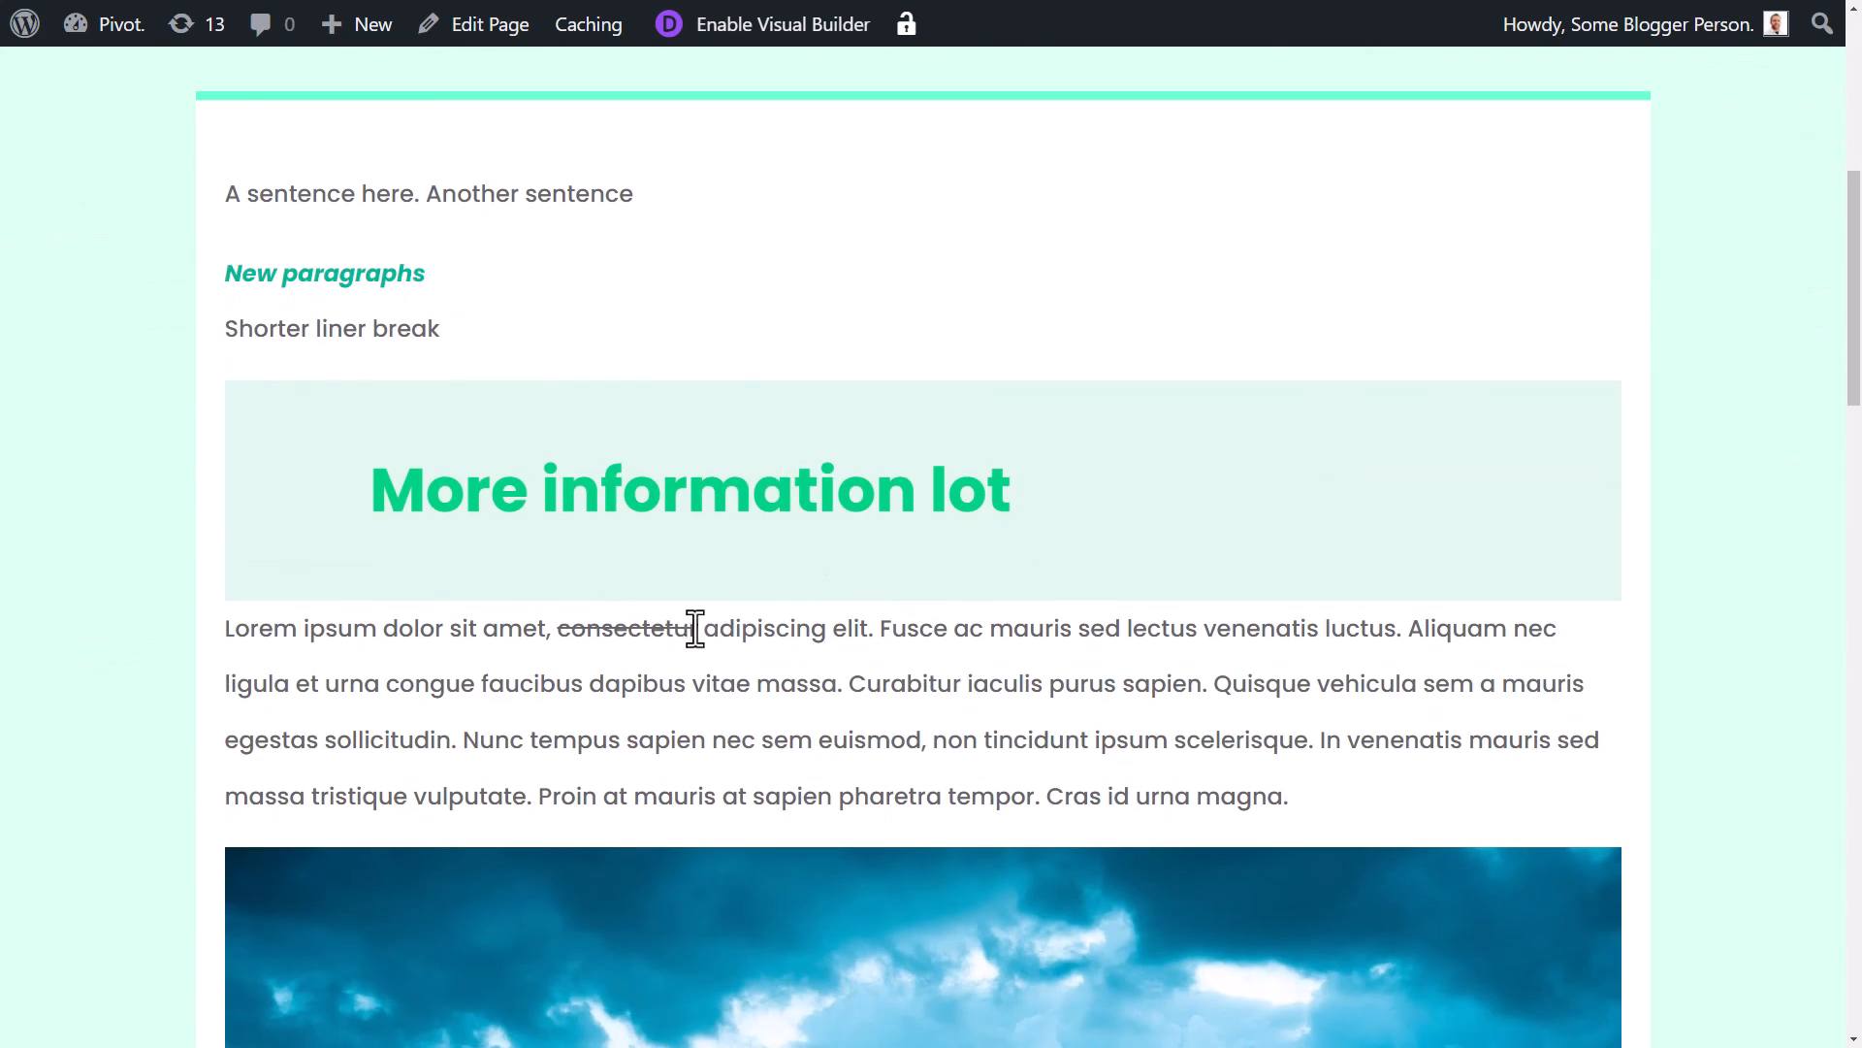
drag(695, 628, 574, 630)
click(614, 708)
- Edit the published page to remove the strikethrough from "consectetur" in the Lorem ipsum paragraph, and update the page
click(467, 37)
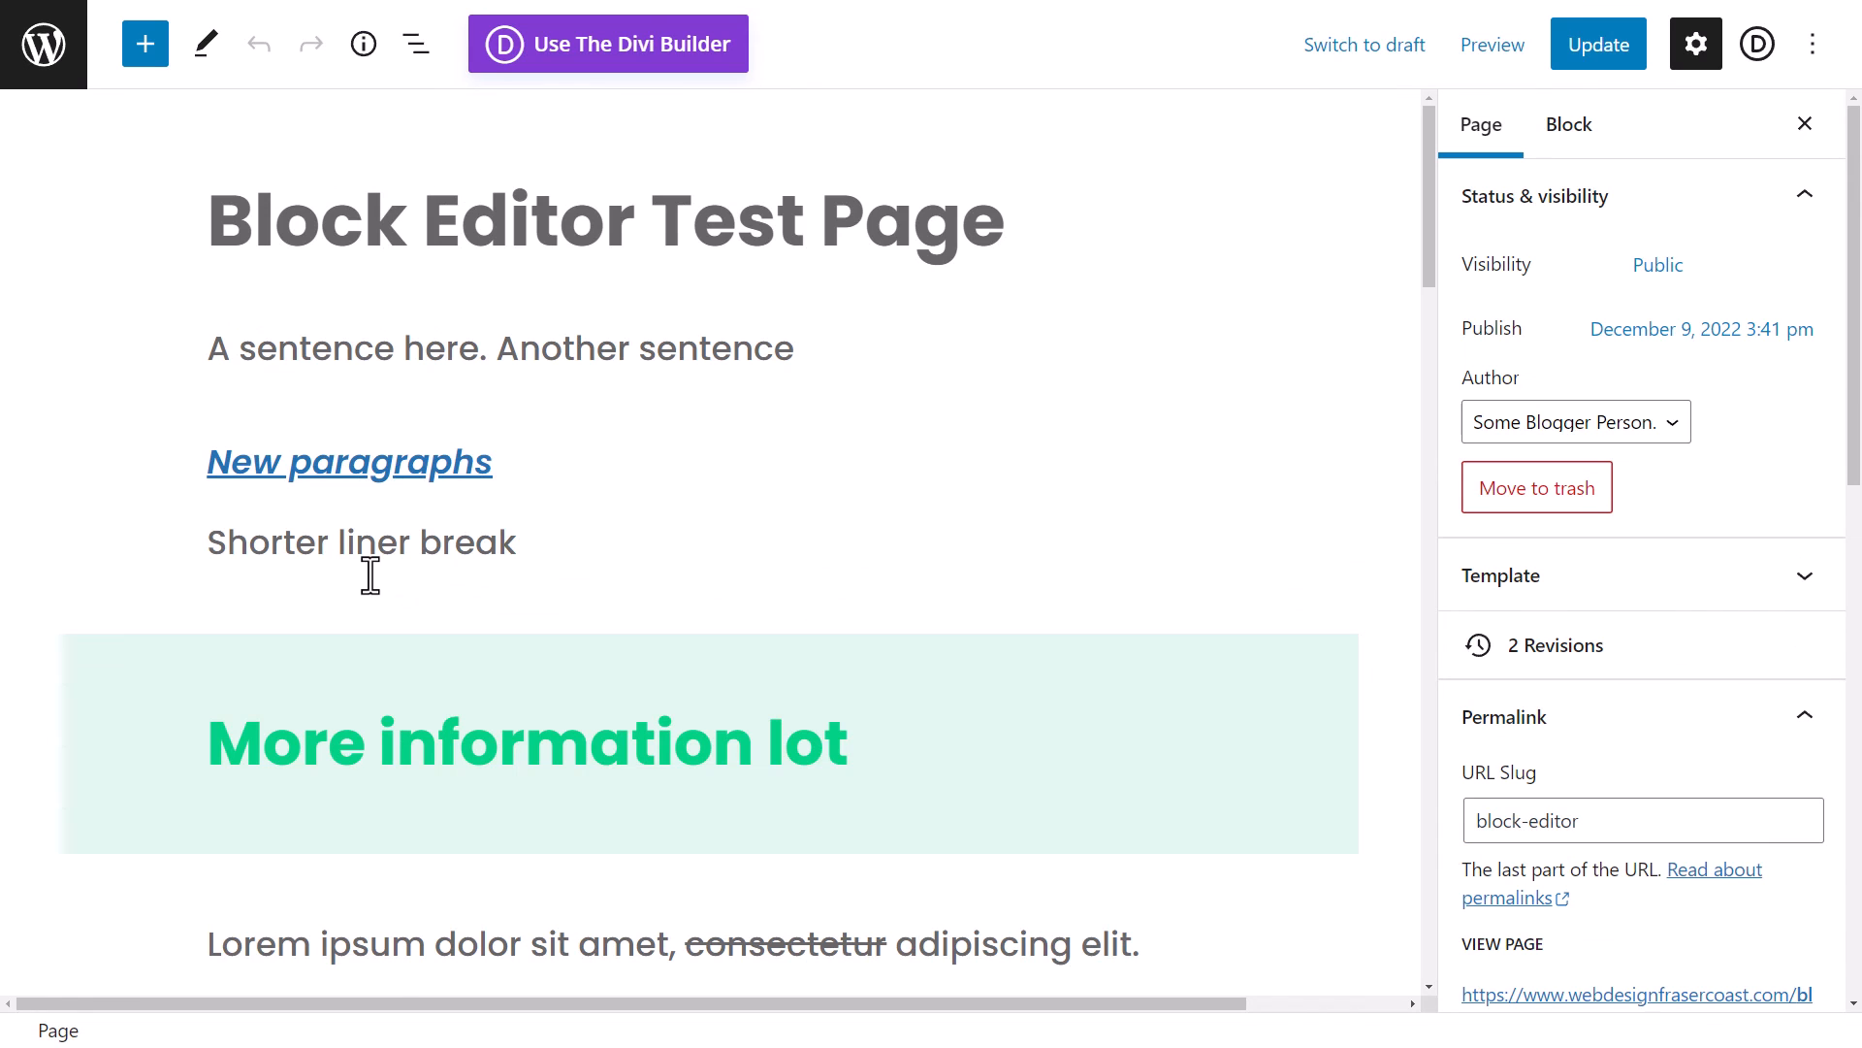
scroll(582, 679, down, 4)
click(786, 560)
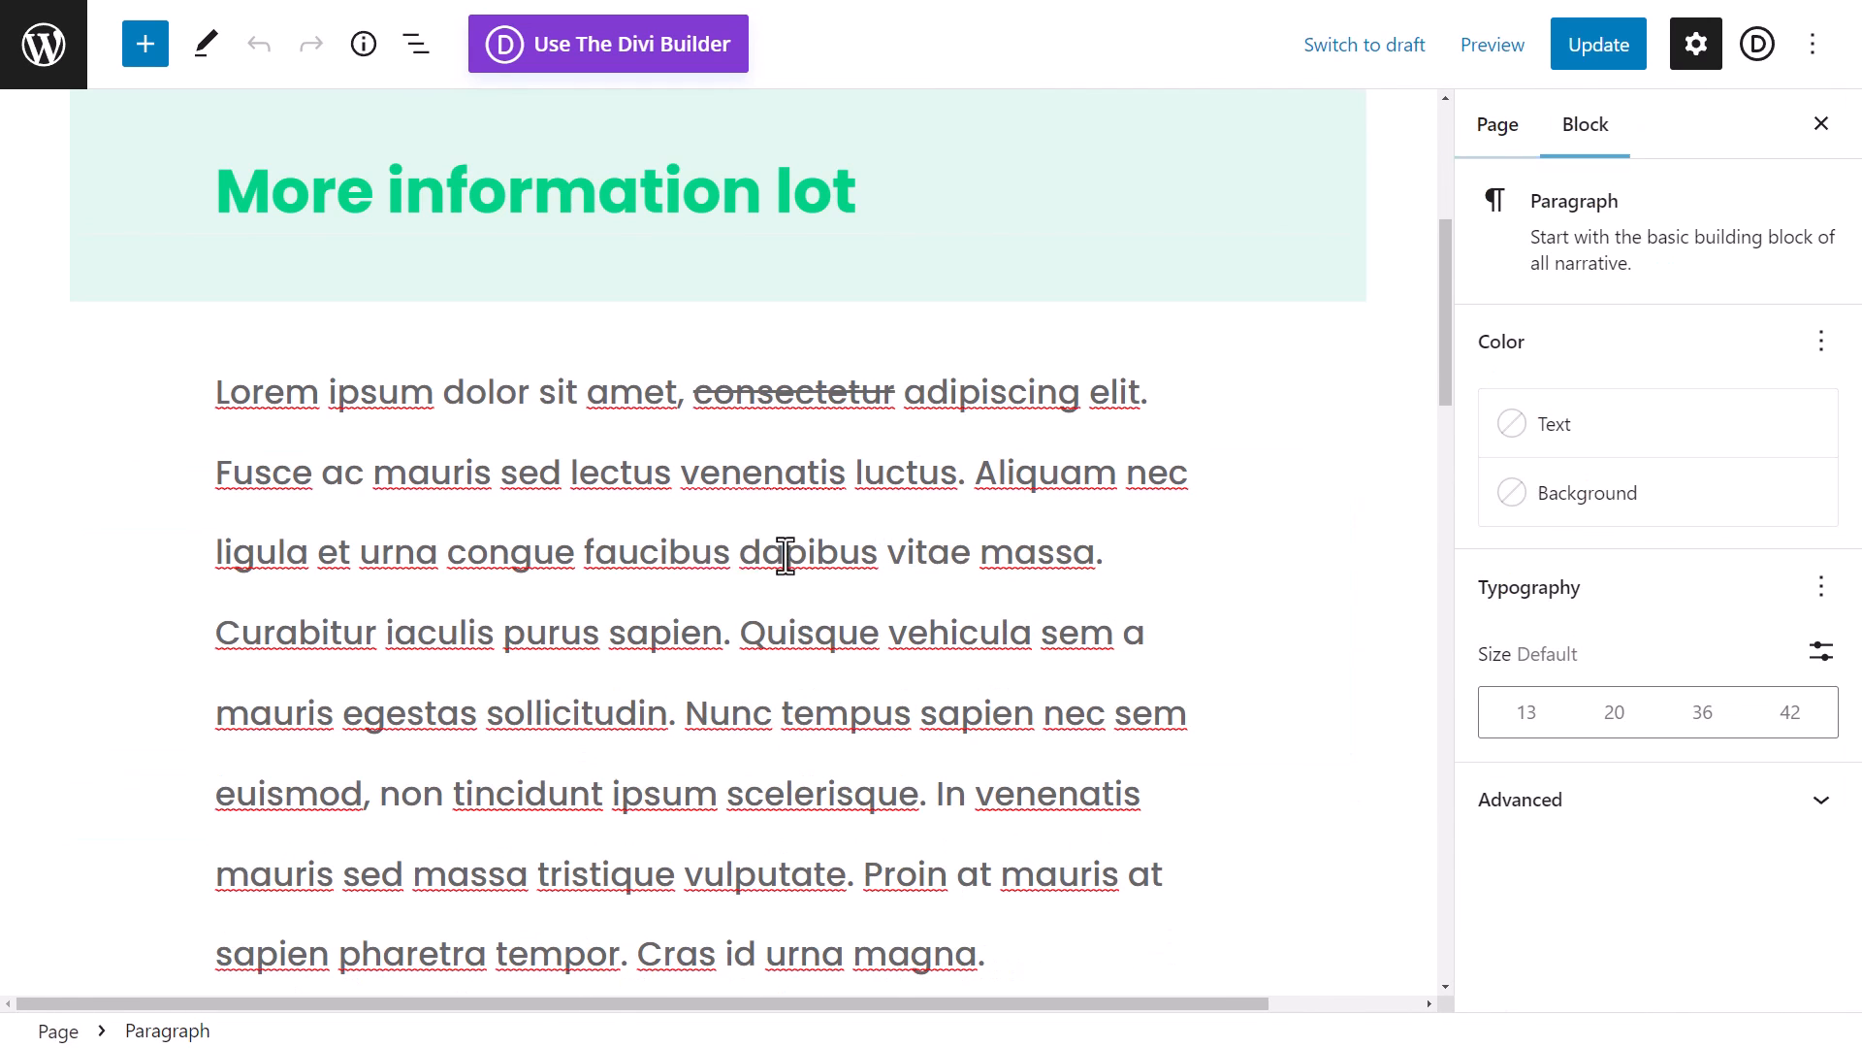
drag(692, 393, 894, 397)
click(636, 306)
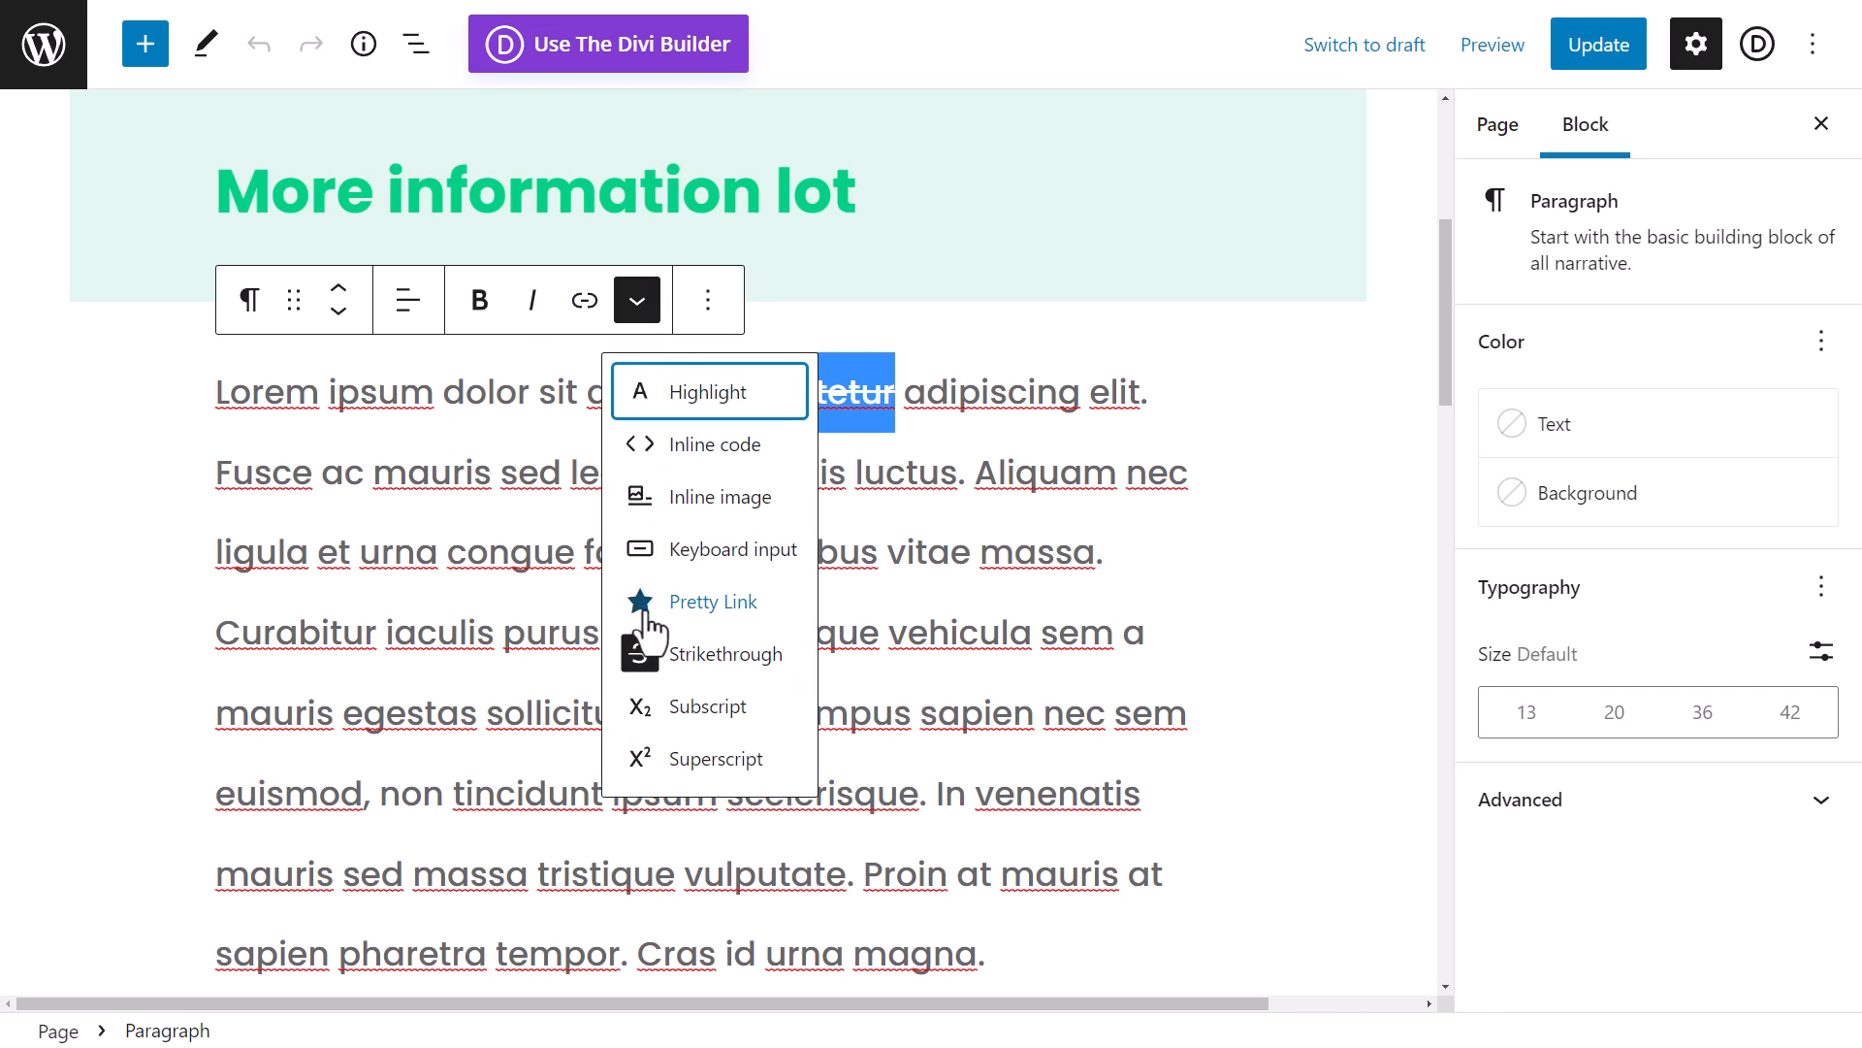
click(649, 656)
click(999, 566)
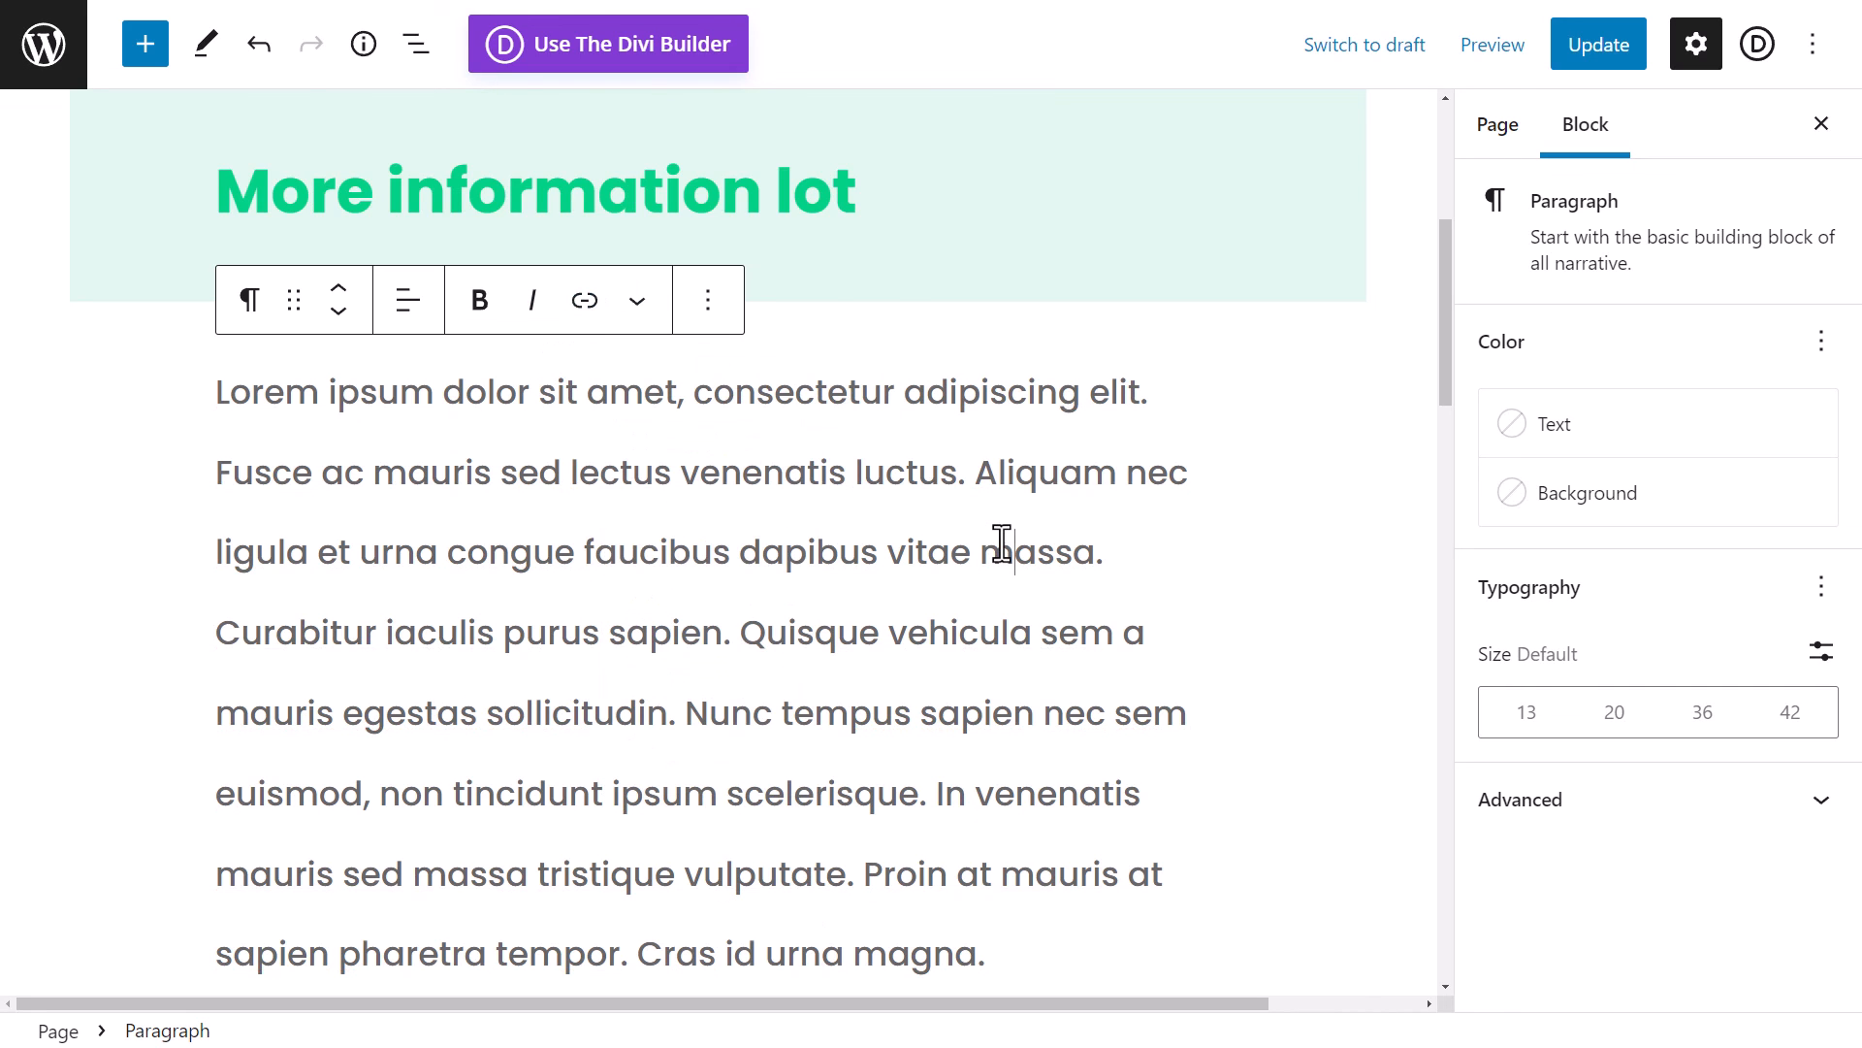
click(1600, 47)
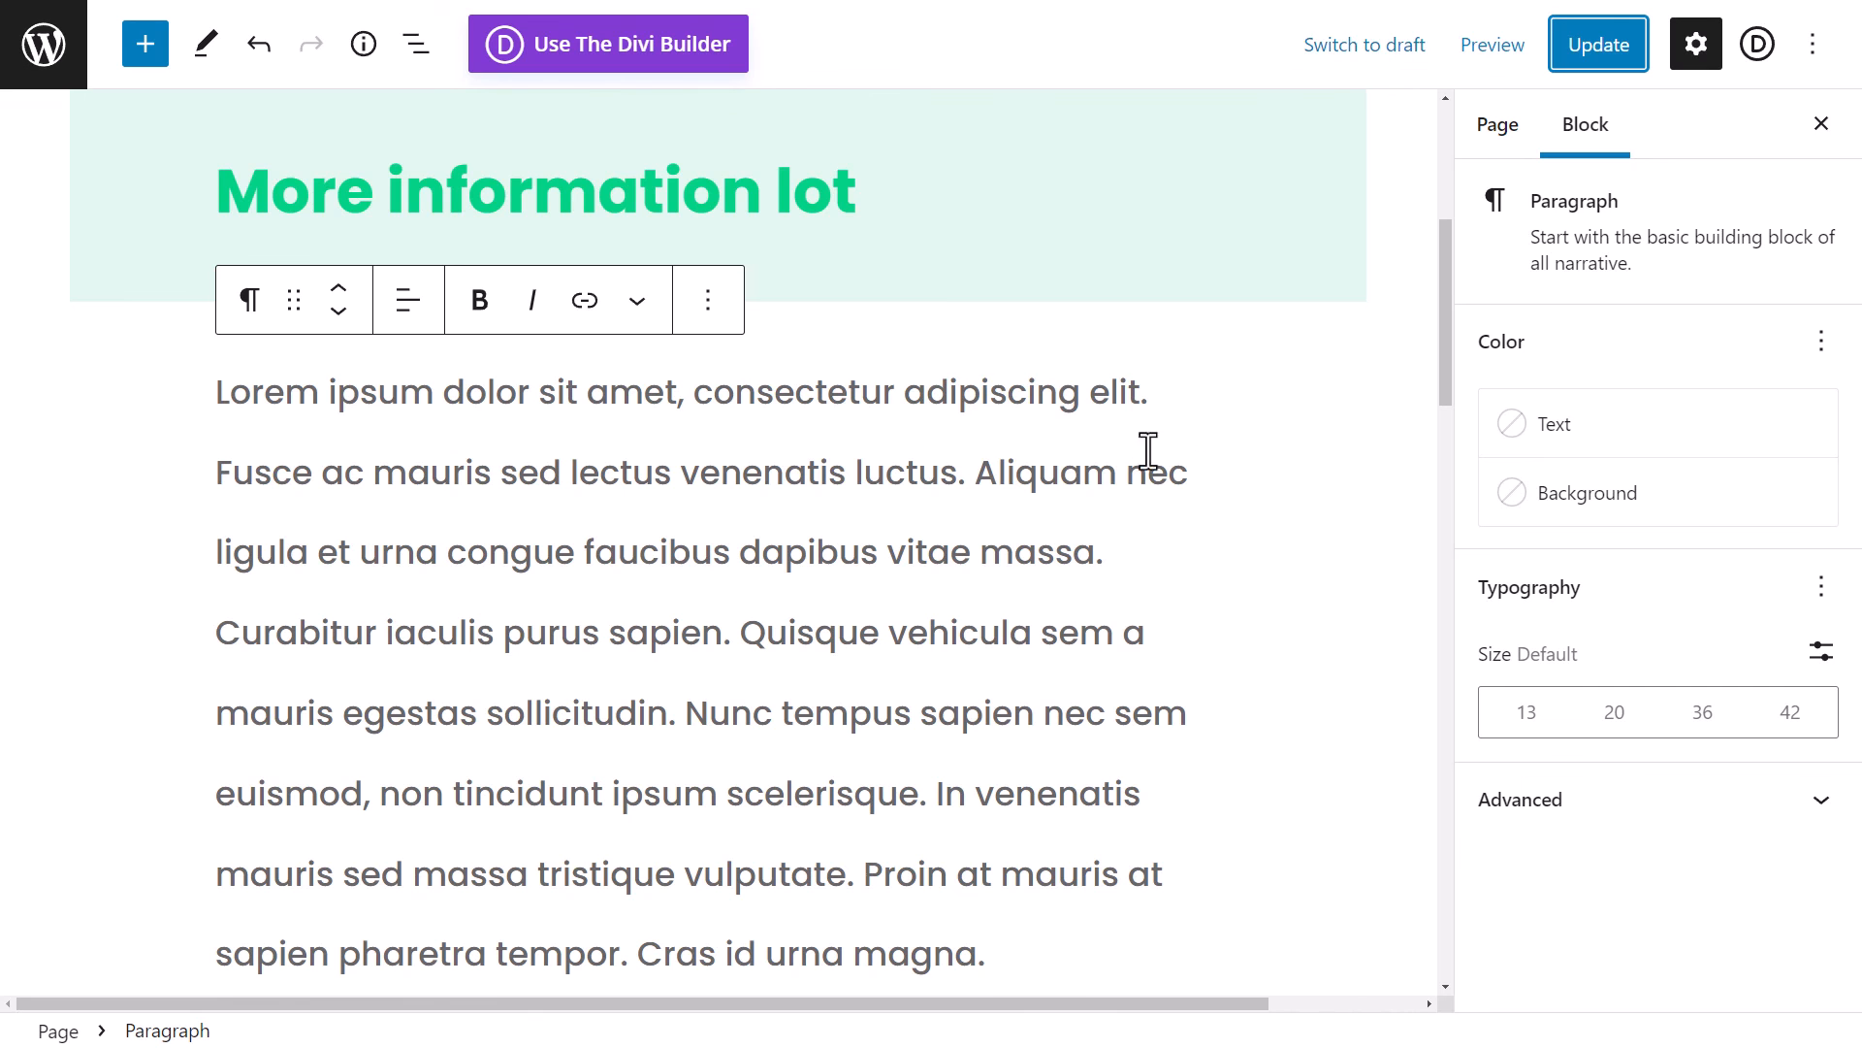
scroll(947, 511, down, 13)
scroll(948, 524, down, 17)
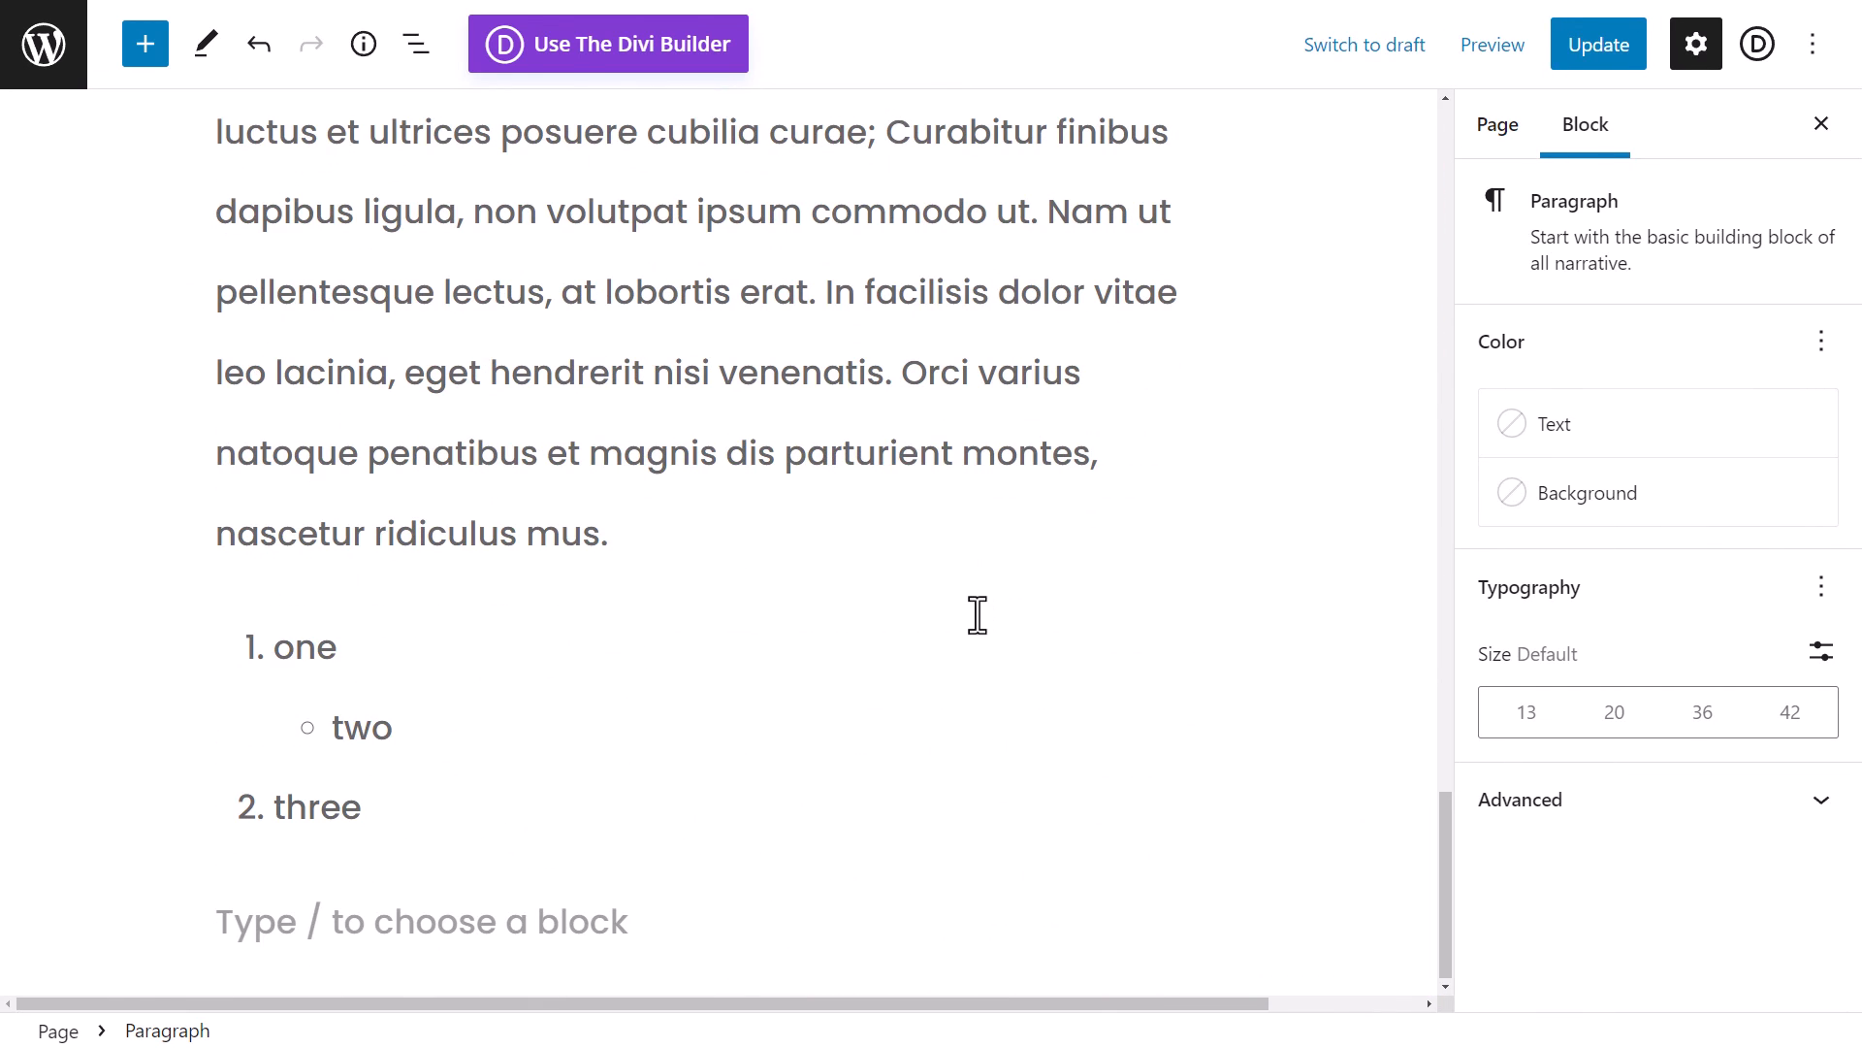
scroll(976, 582, up, 20)
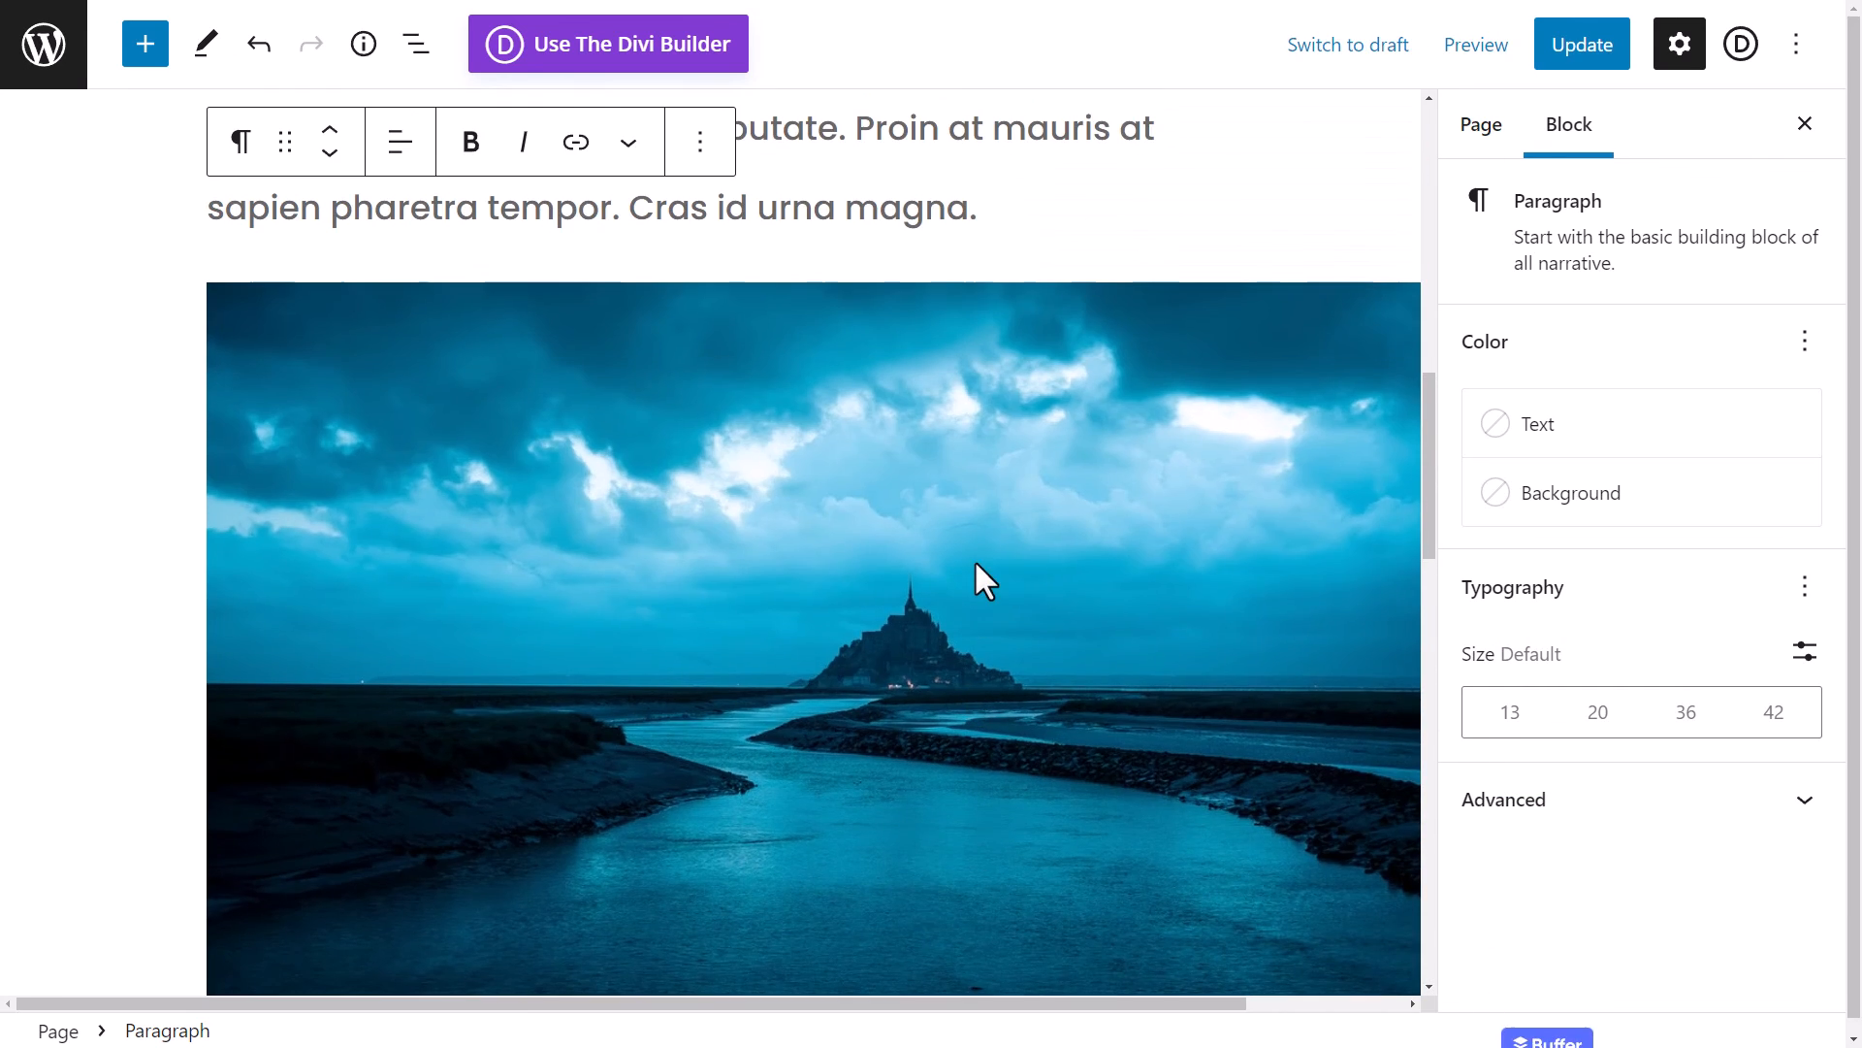
scroll(975, 562, up, 7)
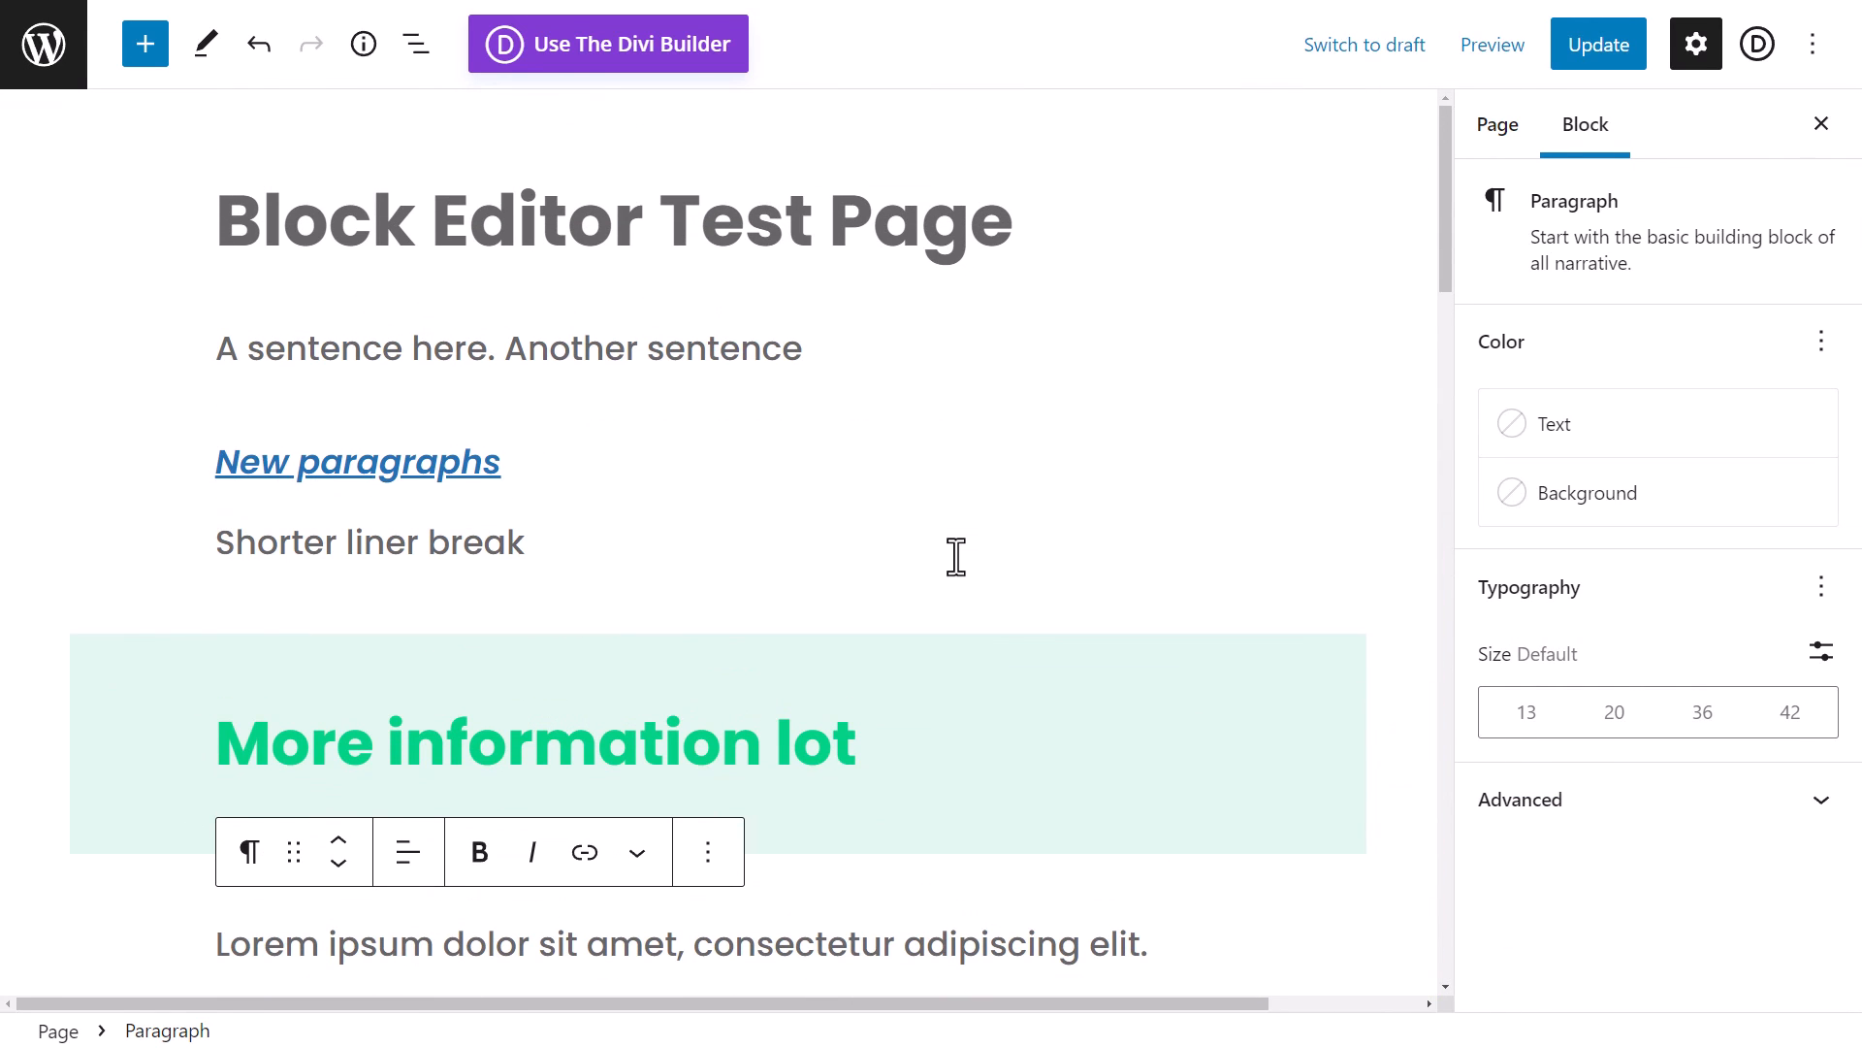